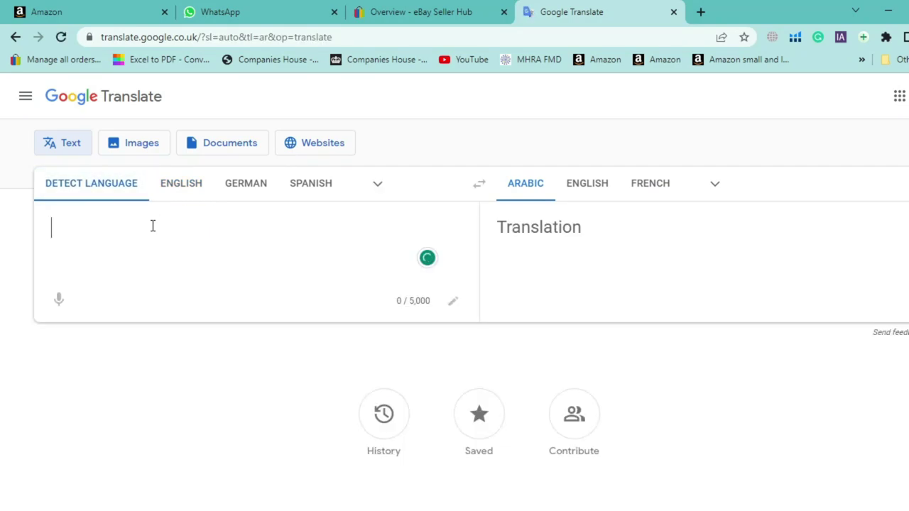
Type '1. product selection (your personal links, suppliers links, manufacturers)', correcting 'manufacturers'
type("1. product selection")
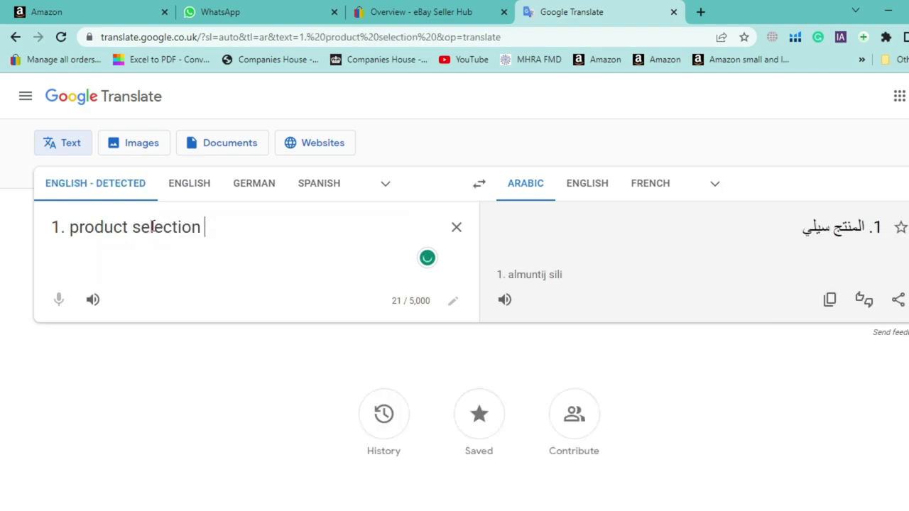
key("Return")
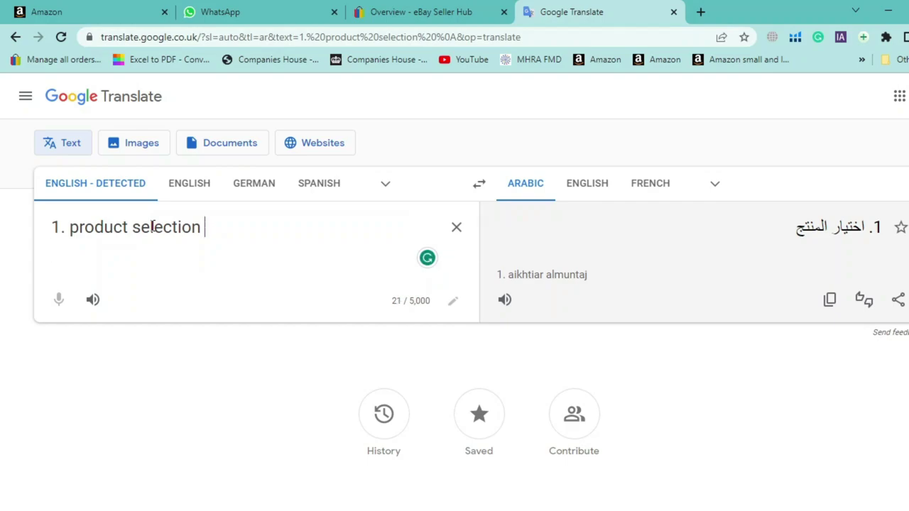
type("(")
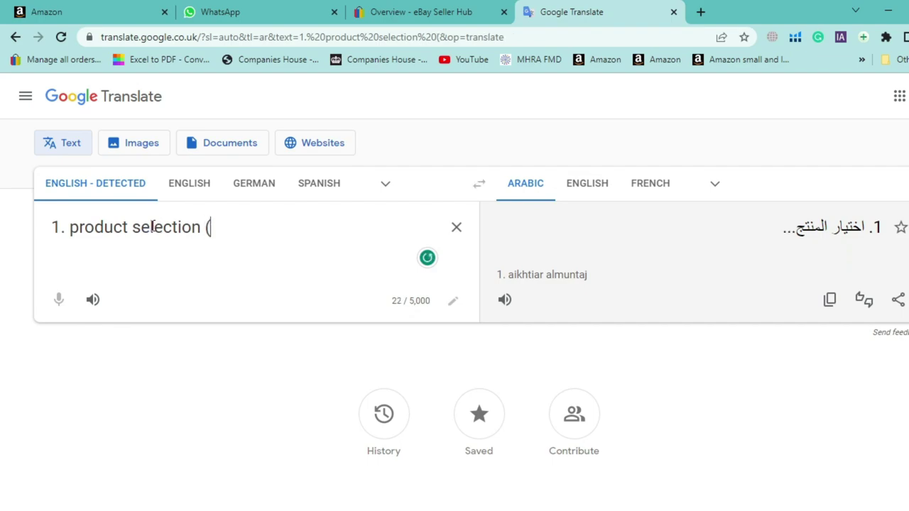
type("your personal llinks")
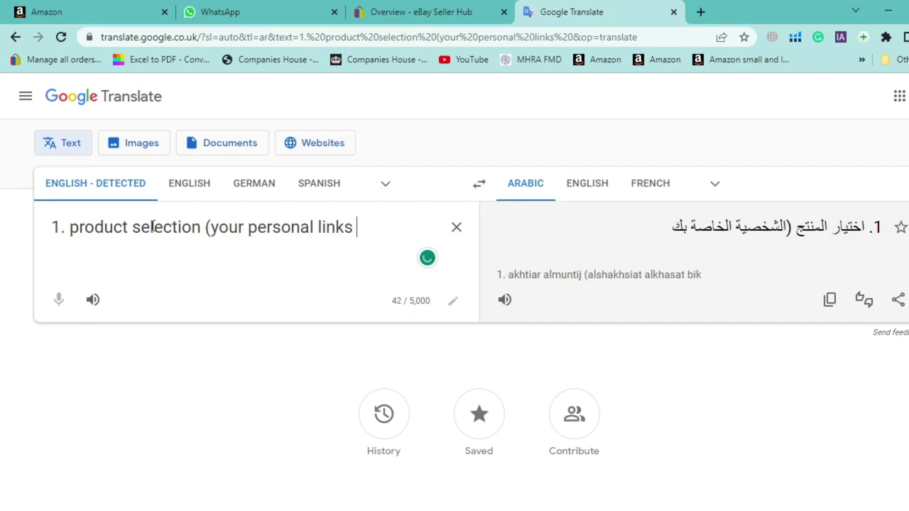
key("BackSpace")
type(", ")
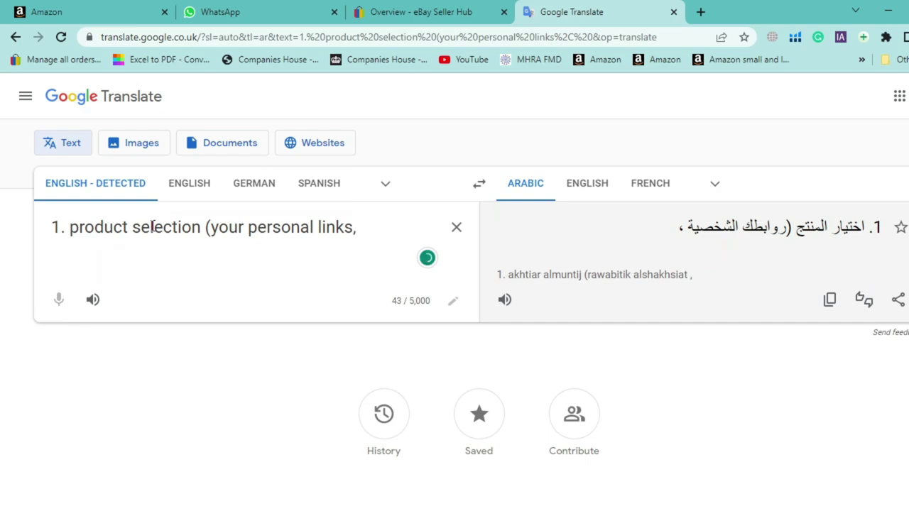
type("suppliers links, ")
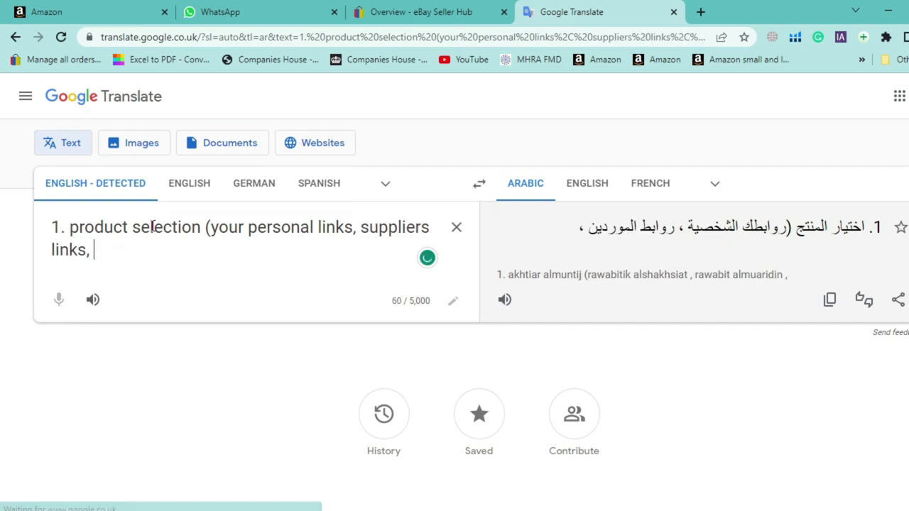
type("manufacreres")
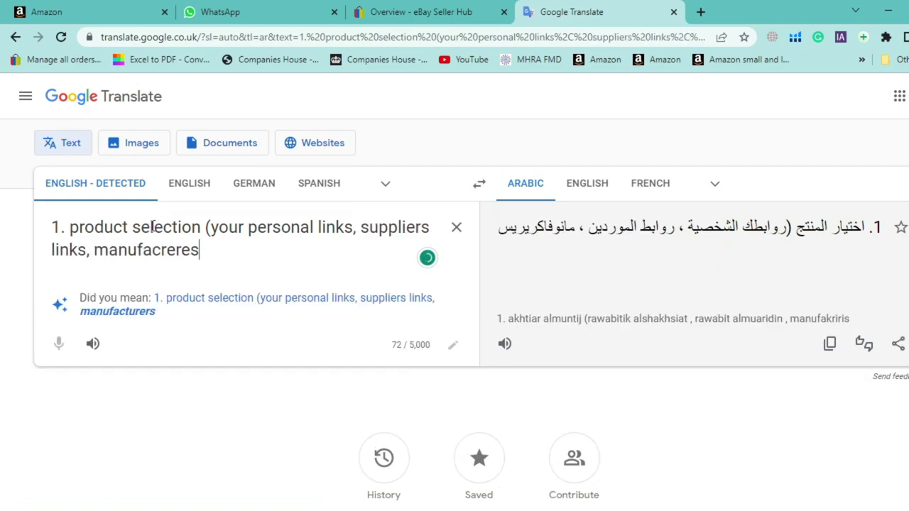
left_click(229, 307)
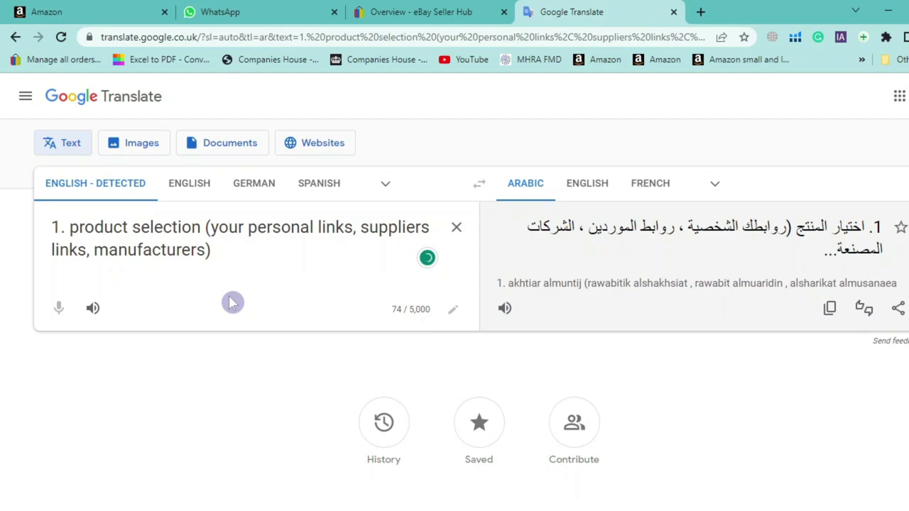
Start the '2.' line and accept the suppliers' apostrophe correction
key("Return")
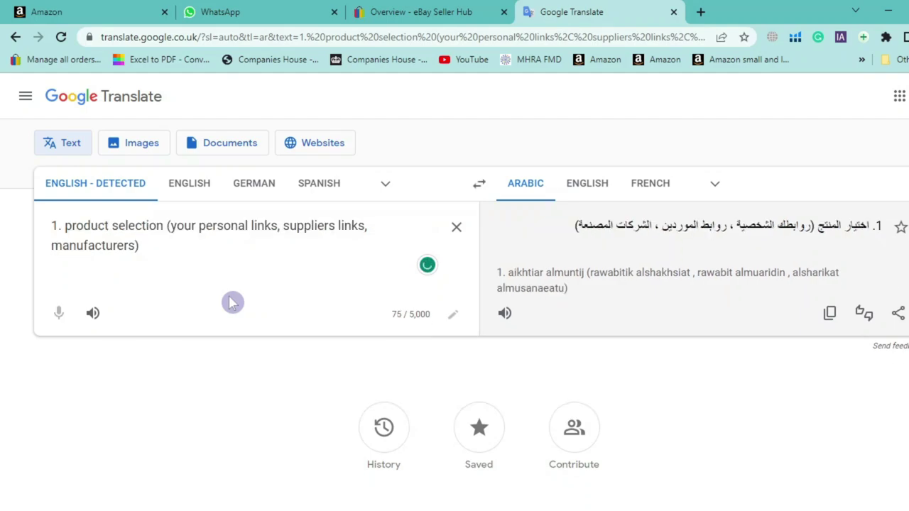
mouse_move(309, 226)
left_click(307, 265)
left_click(92, 291)
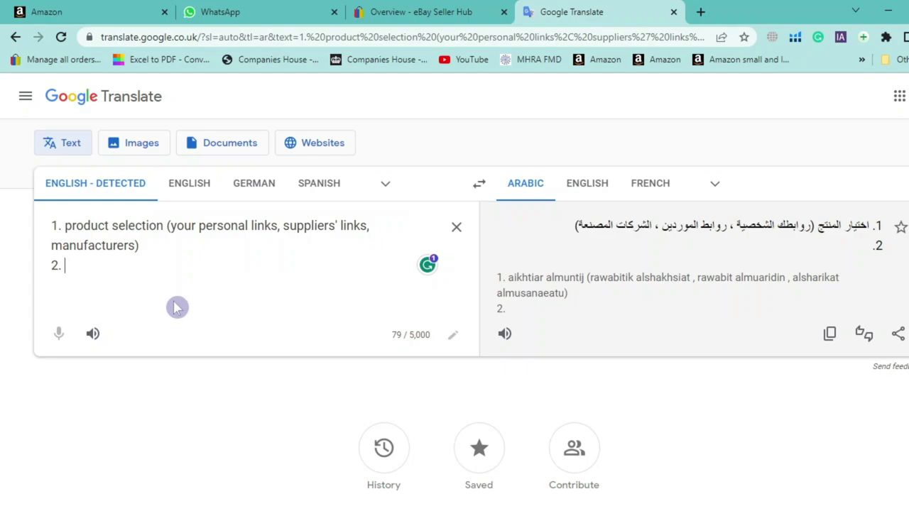
Reselect and review the first list item, then open a new browser tab
left_click_drag(143, 246, 52, 226)
left_click_drag(142, 245, 54, 227)
left_click(142, 247)
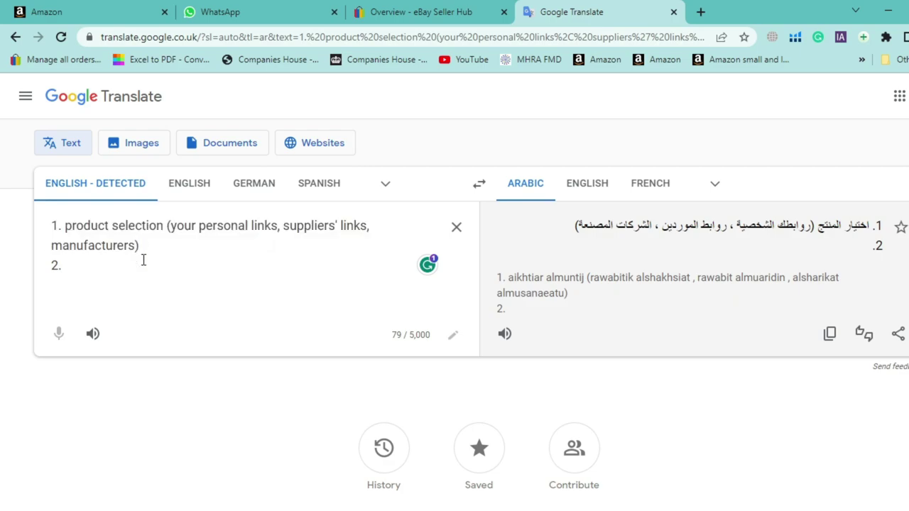
left_click(132, 263)
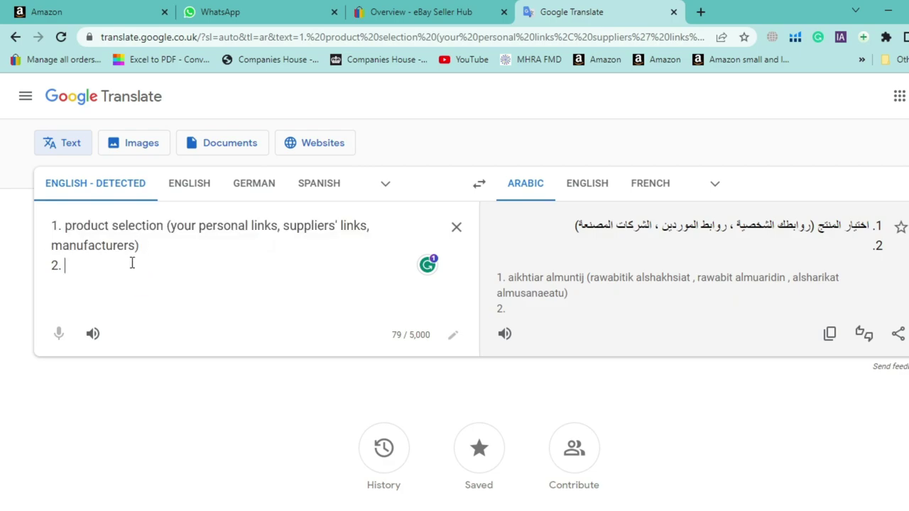
left_click(700, 13)
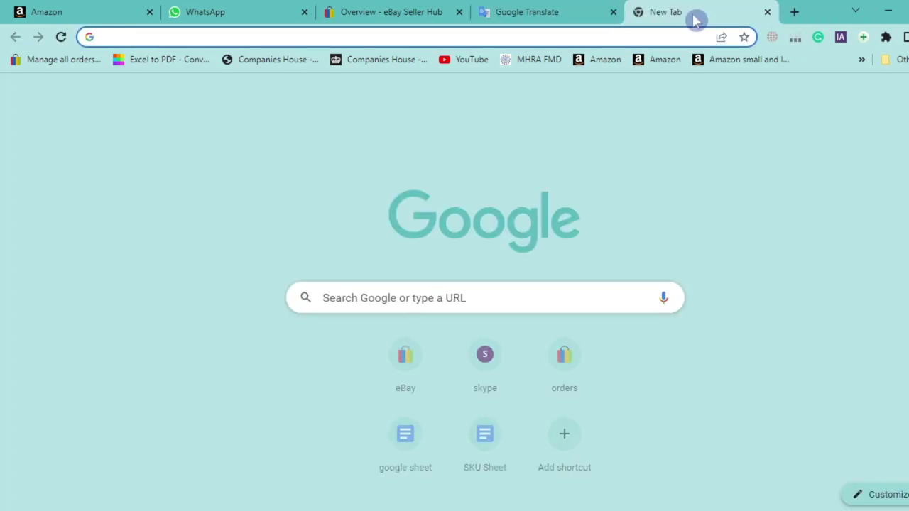
Load the BeautyHunt 2Pcs Kids Magnifying Glasses Amazon page and skim the listing
type("ama")
key("Return")
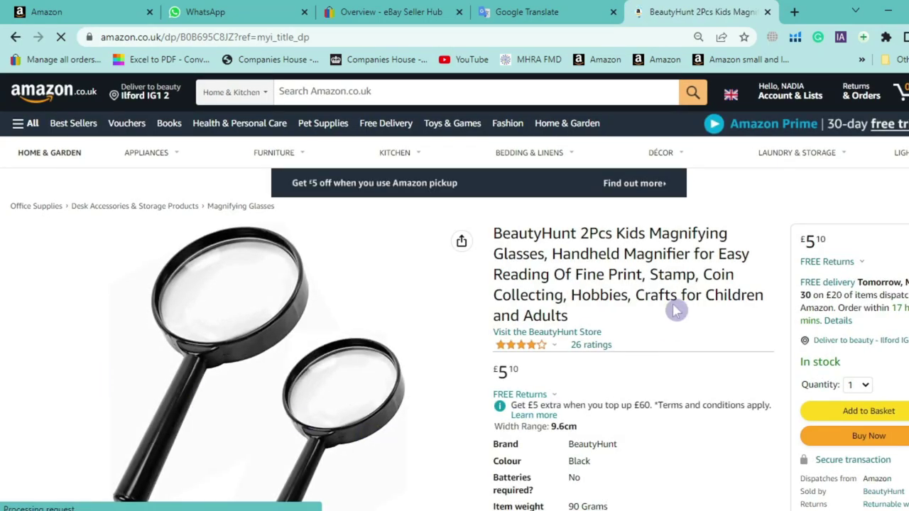
triple_click(660, 264)
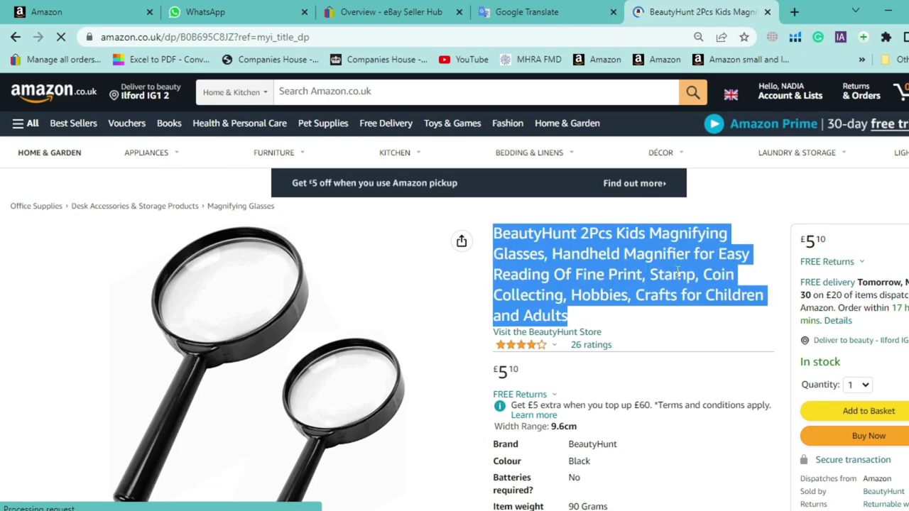
scroll(680, 265, "down", 15)
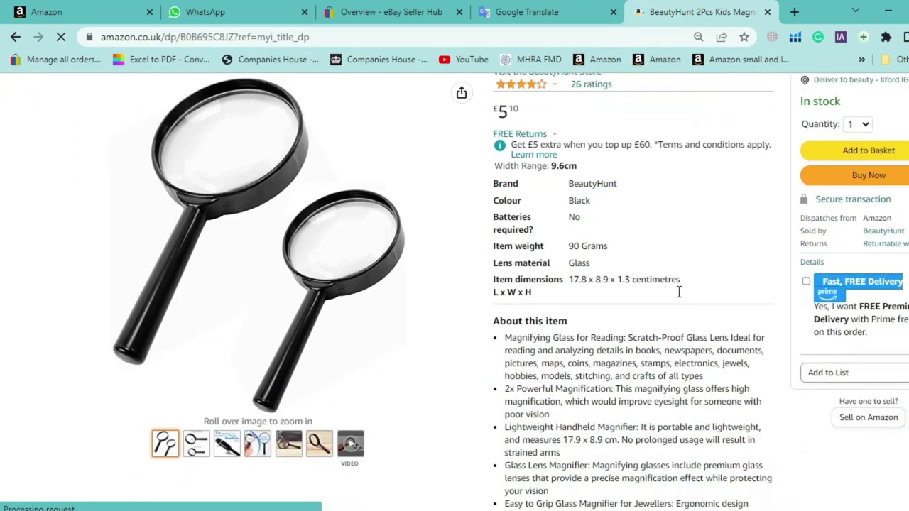
scroll(686, 314, "down", 10)
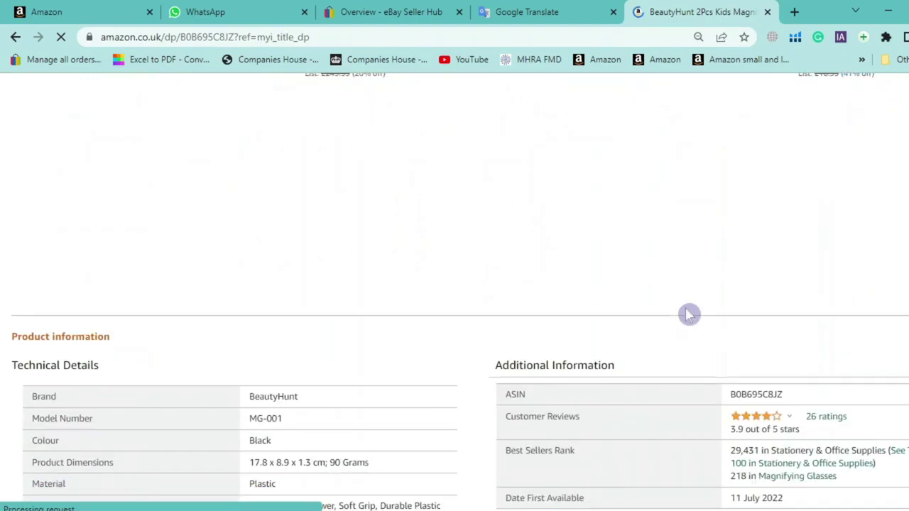
scroll(554, 292, "up", 4)
scroll(535, 281, "up", 15)
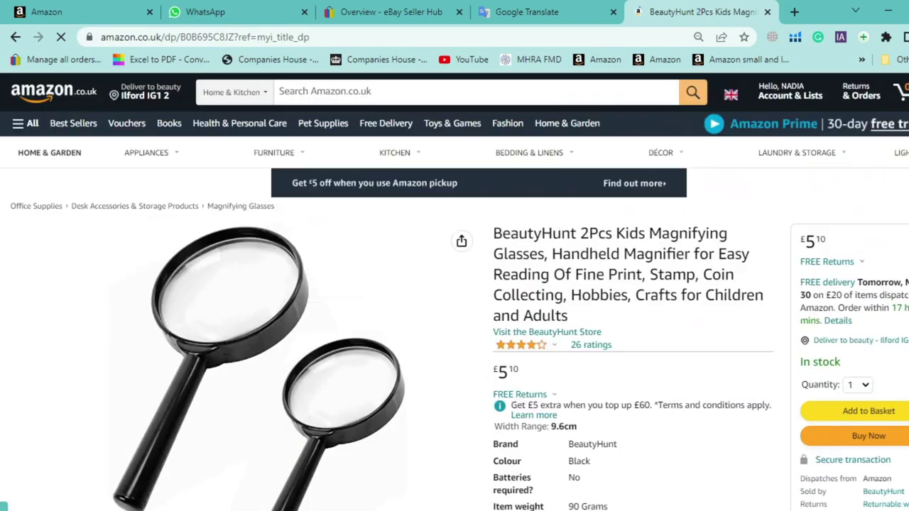
Check the listing's £5.10 price and its 3.9-out-of-5 rating
triple_click(615, 234)
scroll(590, 245, "down", 2)
mouse_move(339, 230)
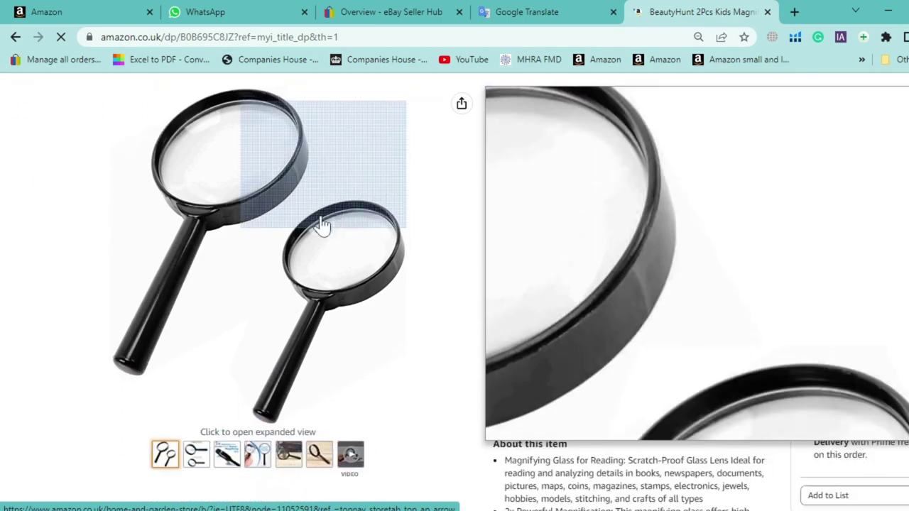
double_click(497, 228)
scroll(618, 225, "down", 2)
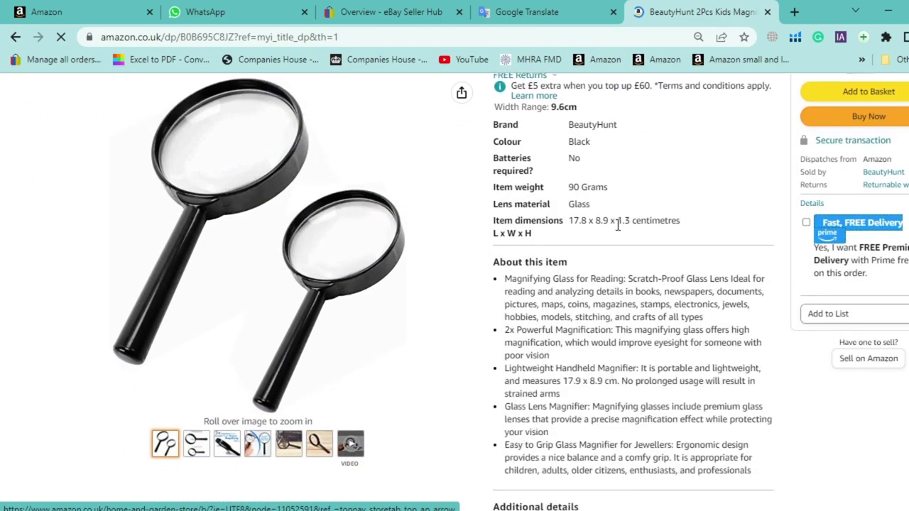
scroll(604, 218, "up", 2)
mouse_move(547, 185)
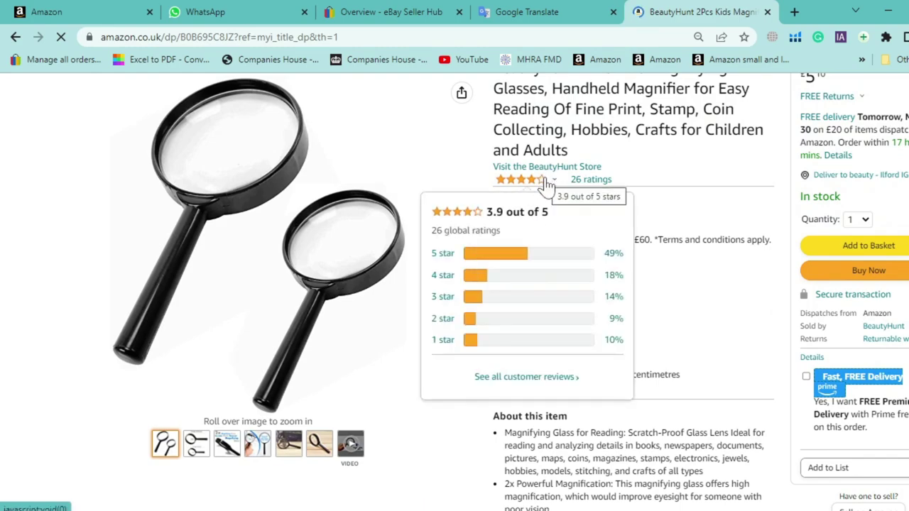
triple_click(514, 216)
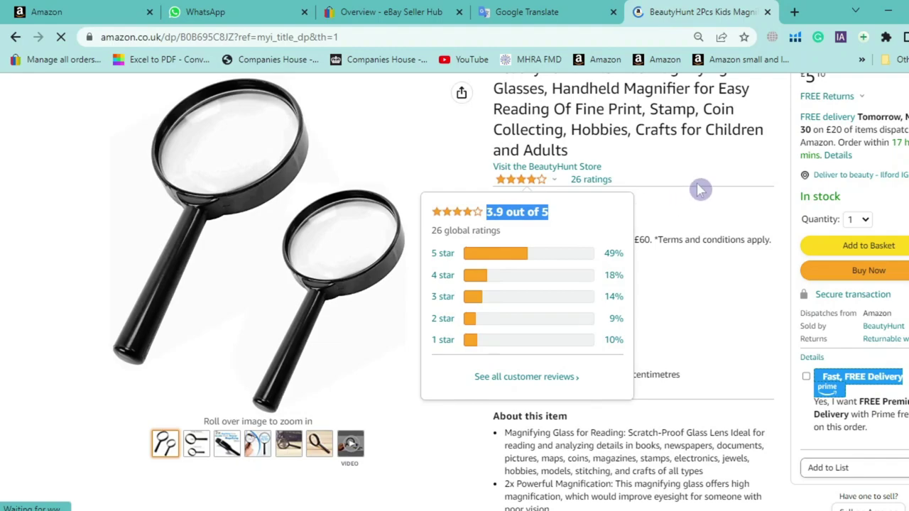
Select 'Magnifying Glasses,' in the title and bring up the Amazon home link's menu
scroll(639, 174, "up", 2)
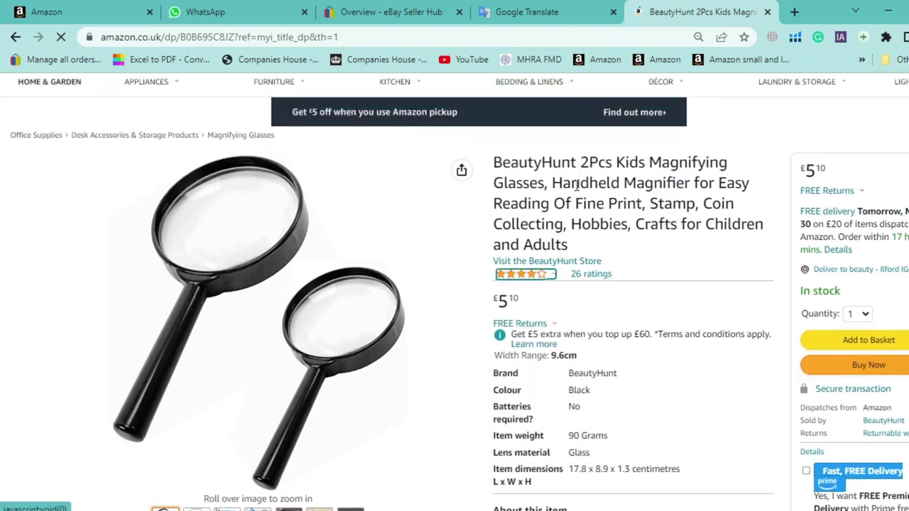
left_click_drag(649, 163, 551, 186)
key("ctrl+c")
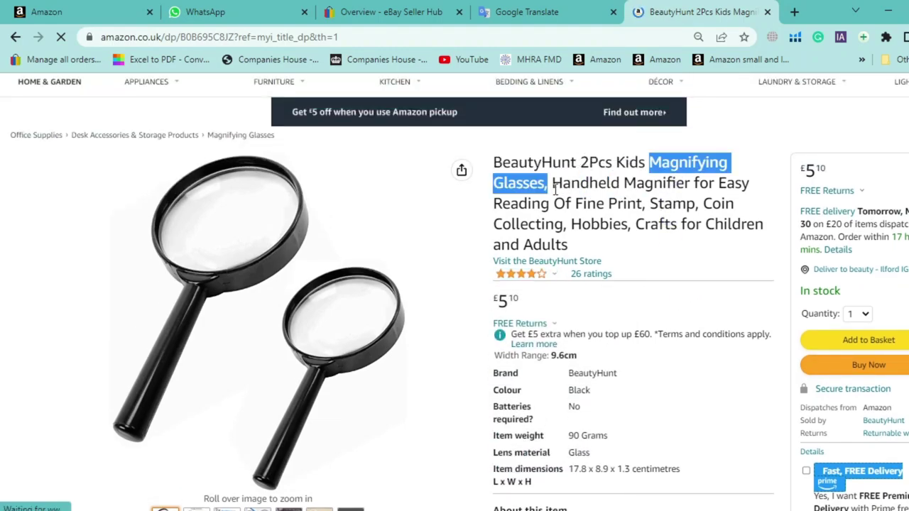
scroll(106, 114, "up", 2)
right_click(71, 101)
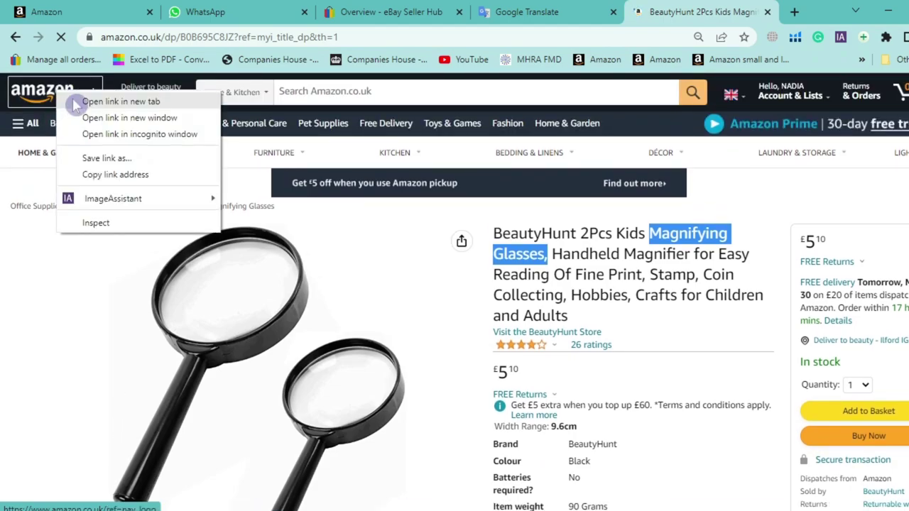
Open Amazon's home page in a new tab and search for 'Magnifying Glasses,'
left_click(74, 101)
left_click(710, 10)
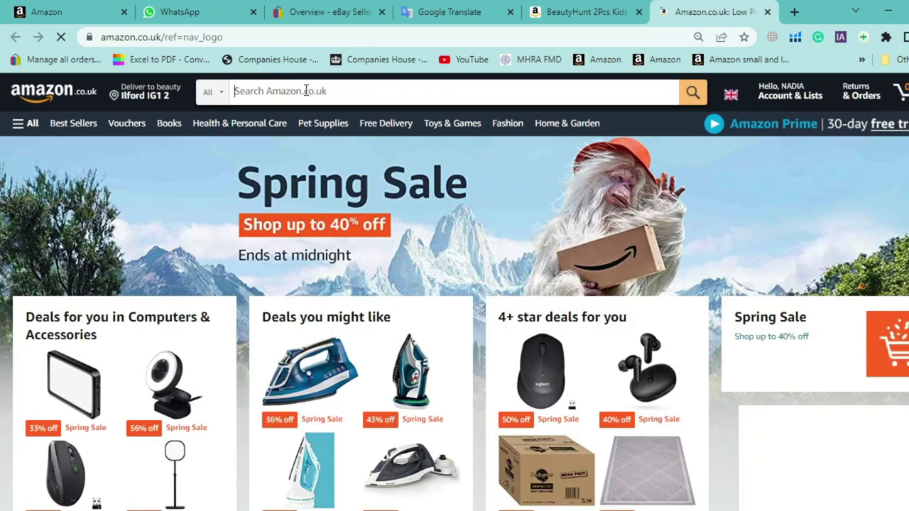
left_click(305, 91)
key("ctrl+v")
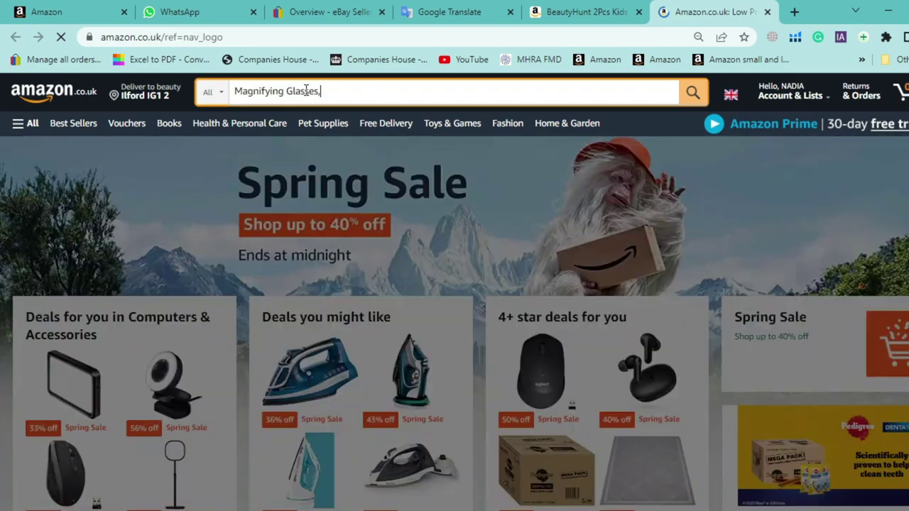
key("Return")
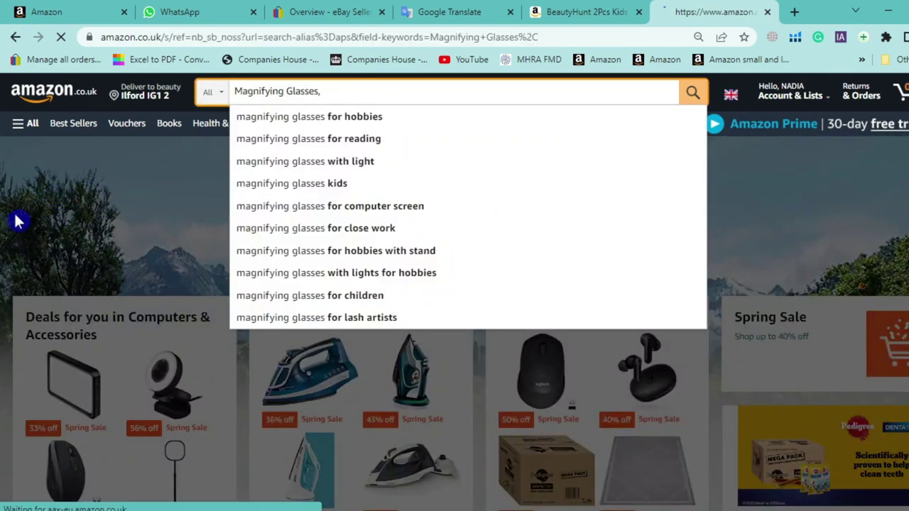
Check Levenhuk's 3.4 rating and I-WILL's 4.5-out-of-5 star breakdown in the results
scroll(43, 232, "down", 5)
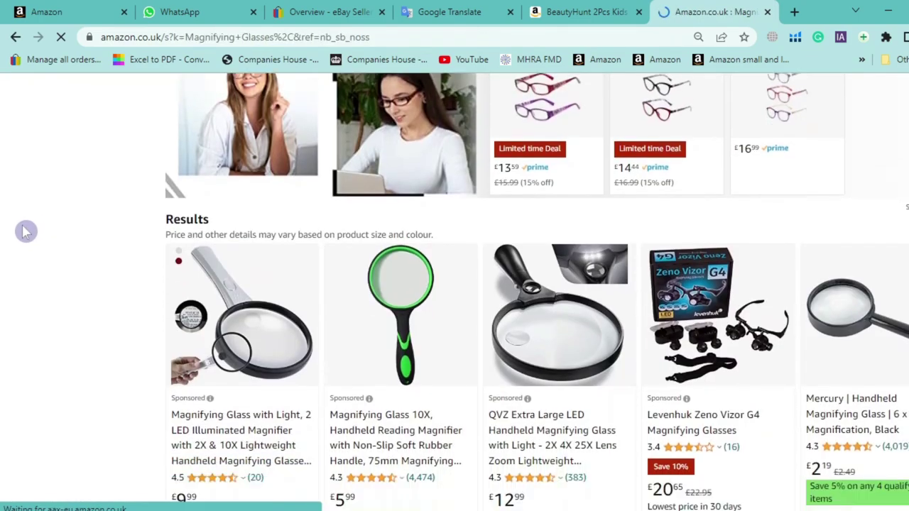
scroll(25, 226, "down", 1)
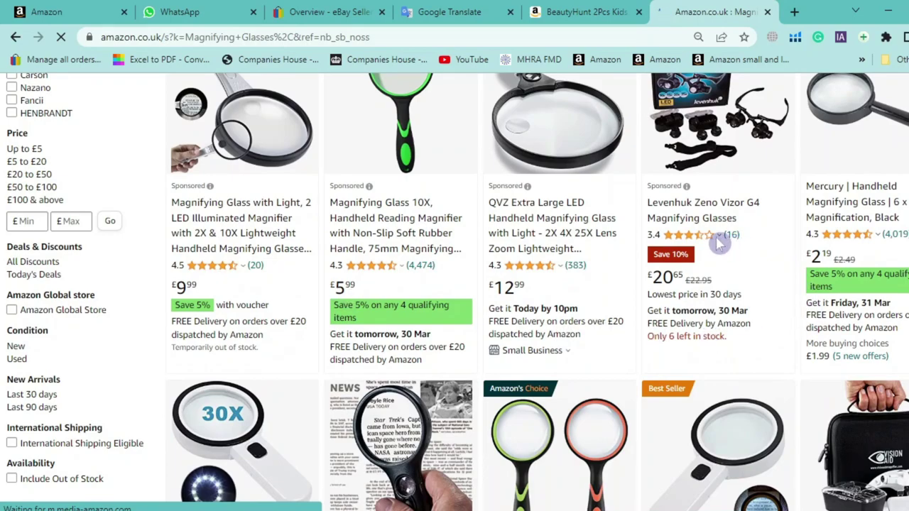
double_click(653, 236)
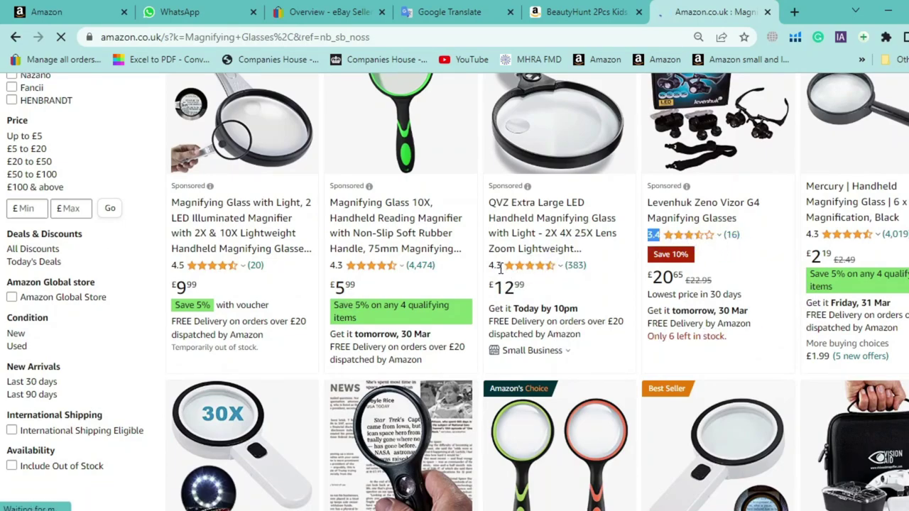
scroll(226, 277, "up", 1)
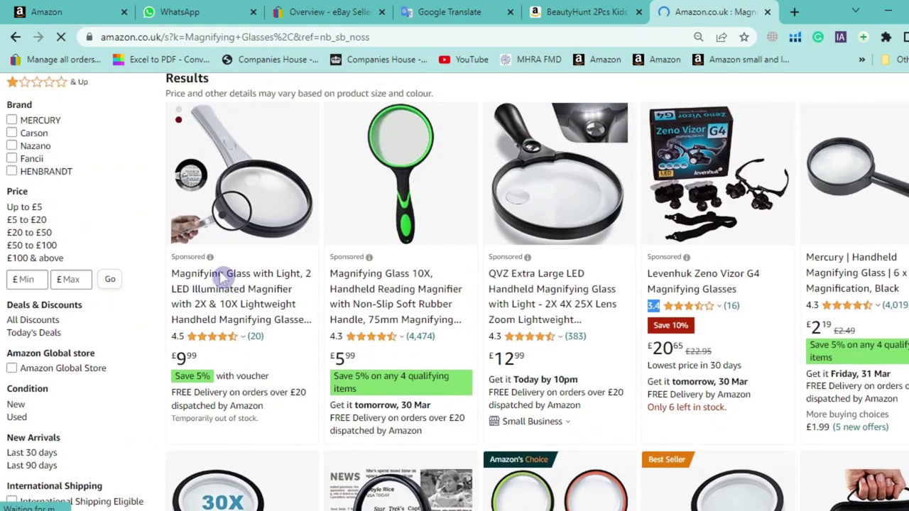
scroll(242, 292, "down", 4)
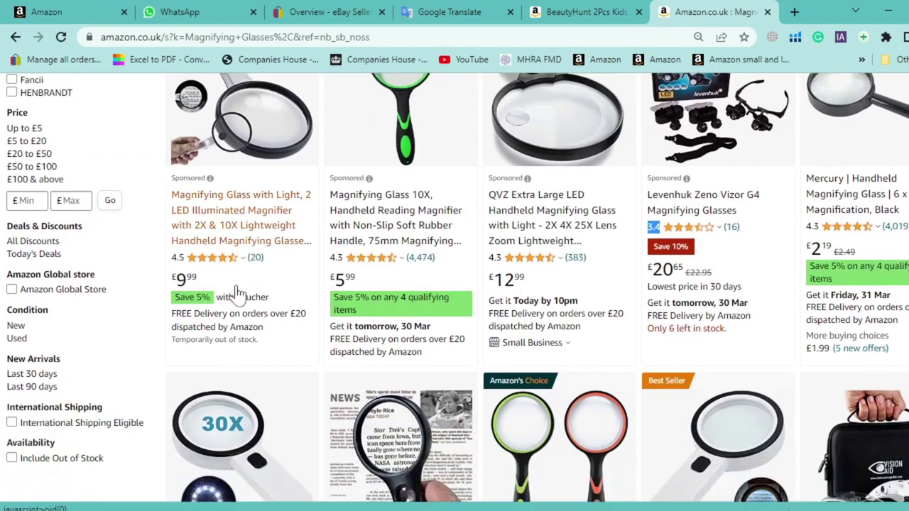
scroll(241, 291, "down", 1)
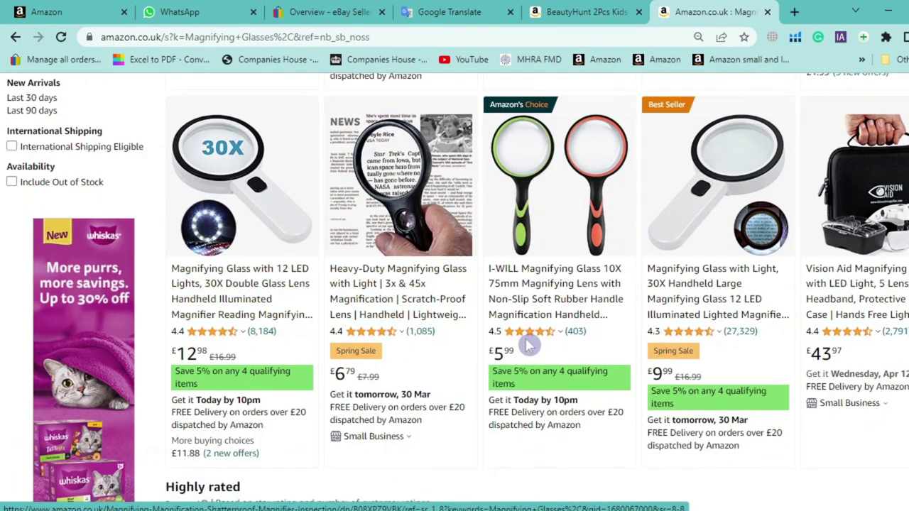
mouse_move(548, 342)
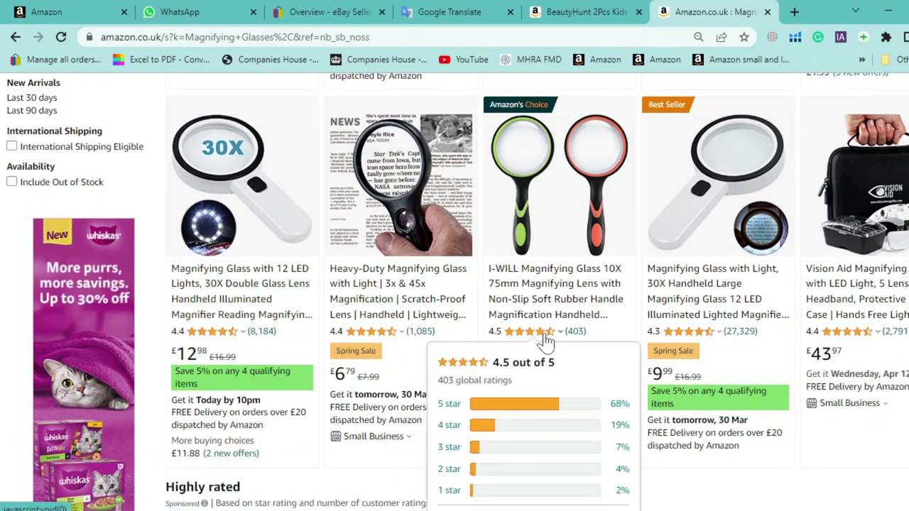
left_click(557, 334)
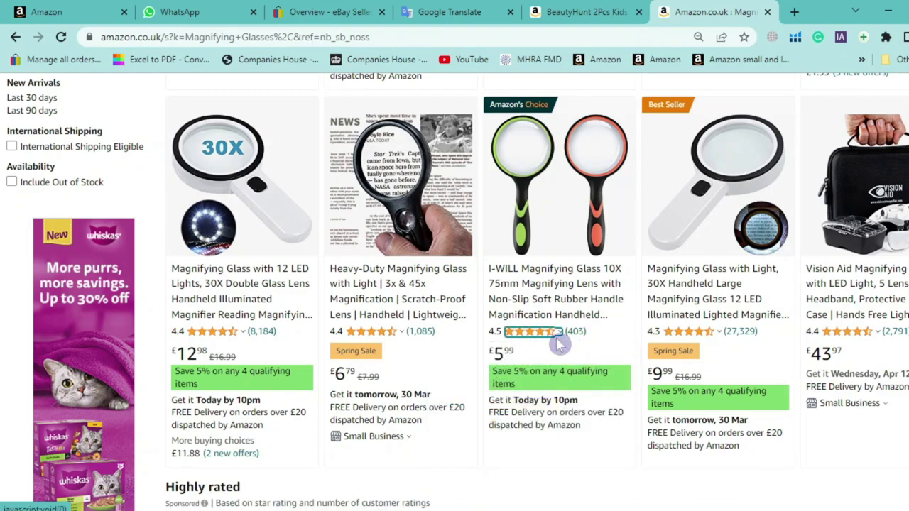
mouse_move(548, 340)
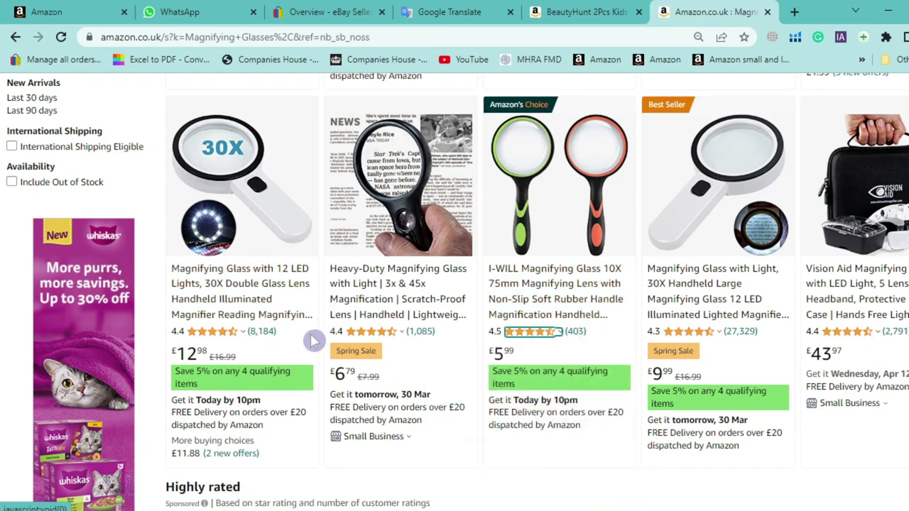
Review more competitors' rating breakdowns, then return to the BeautyHunt listing
scroll(311, 346, "up", 2)
scroll(310, 346, "up", 3)
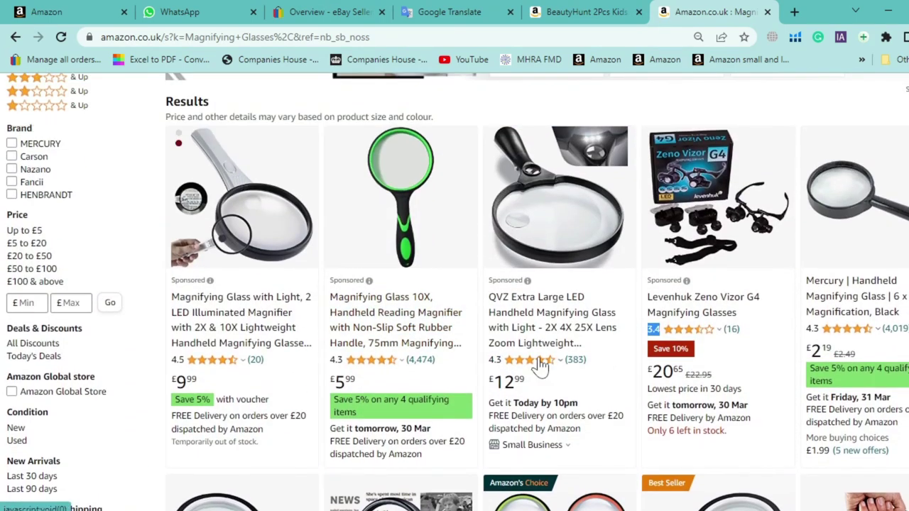
mouse_move(689, 332)
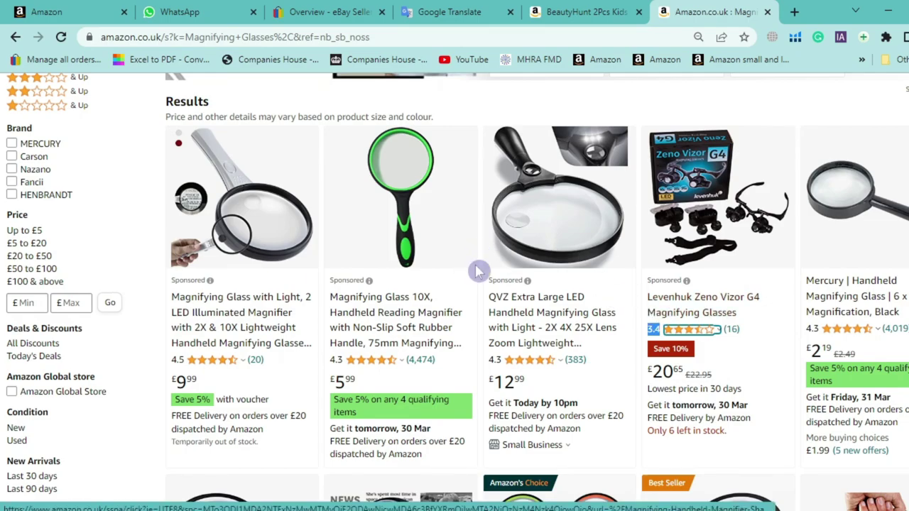
scroll(574, 250, "down", 5)
scroll(568, 298, "down", 2)
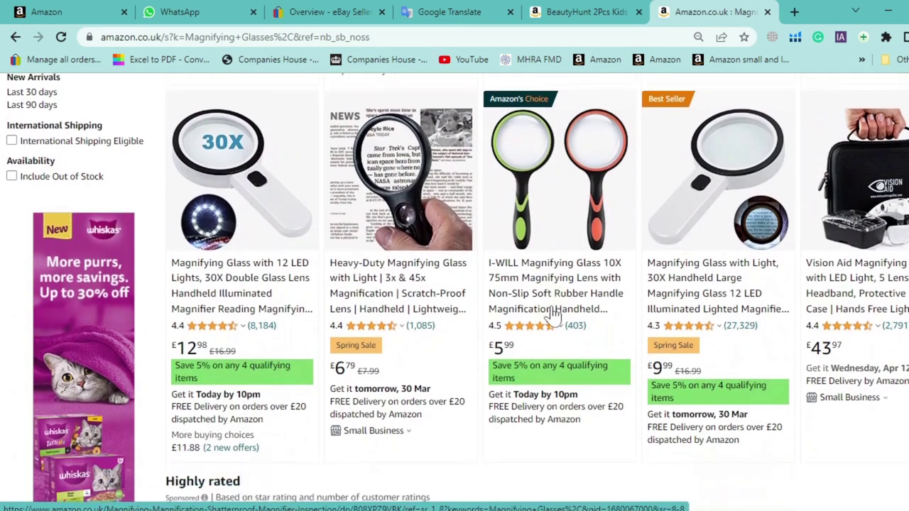
scroll(561, 251, "down", 3)
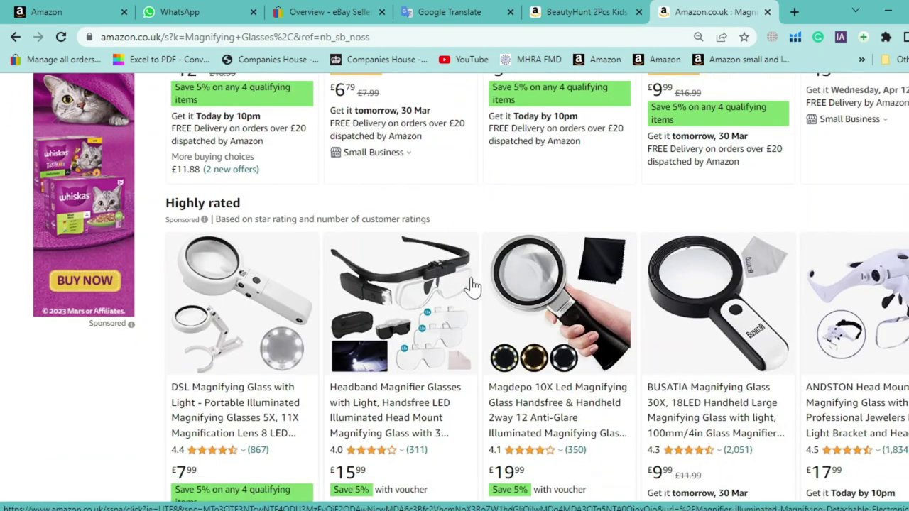
left_click(597, 12)
Follow the listing's Magnifying Glasses rank to the best sellers list and come back
scroll(667, 352, "down", 2)
scroll(667, 352, "down", 12)
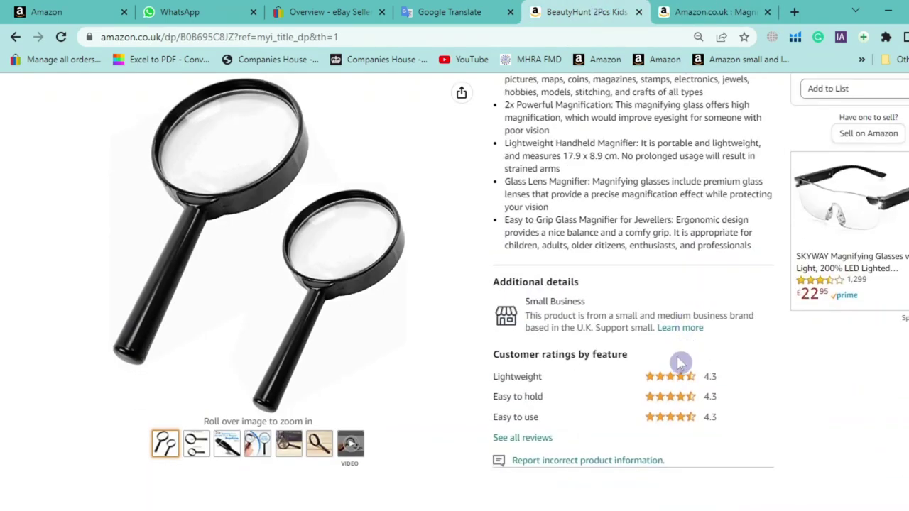
scroll(668, 352, "down", 6)
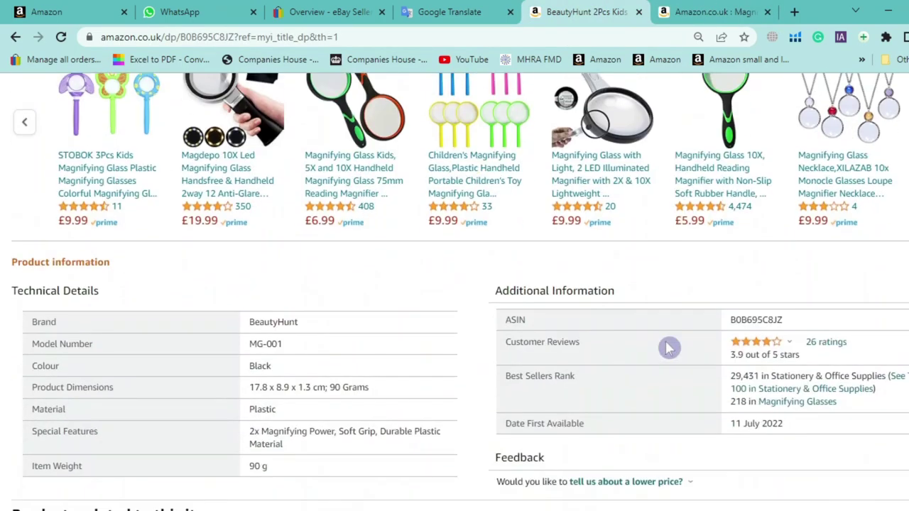
left_click(782, 216)
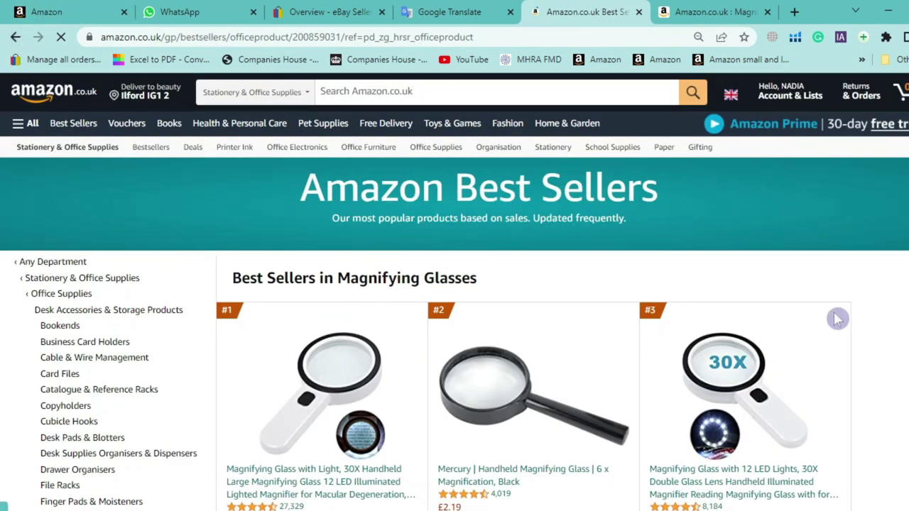
key("alt+Left")
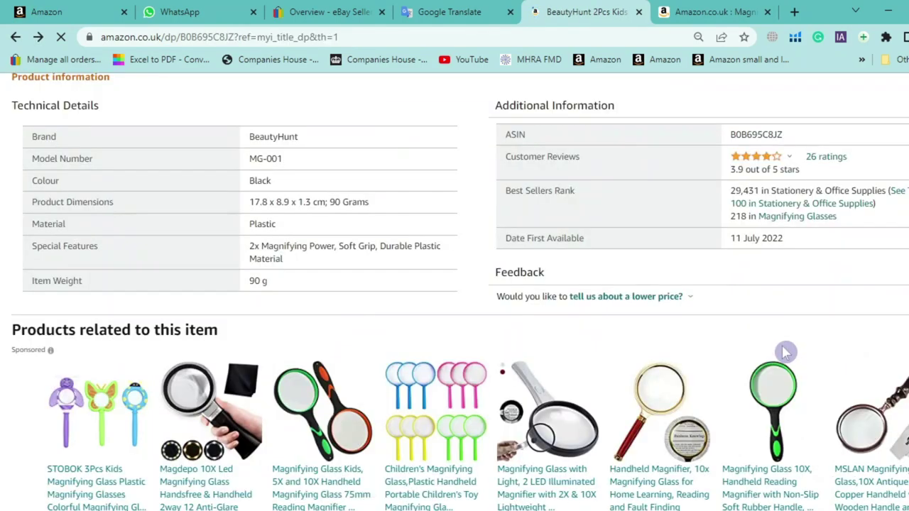
Highlight the ranks: 29,431 in Stationery & Office Supplies and 218 in Magnifying Glasses
triple_click(747, 187)
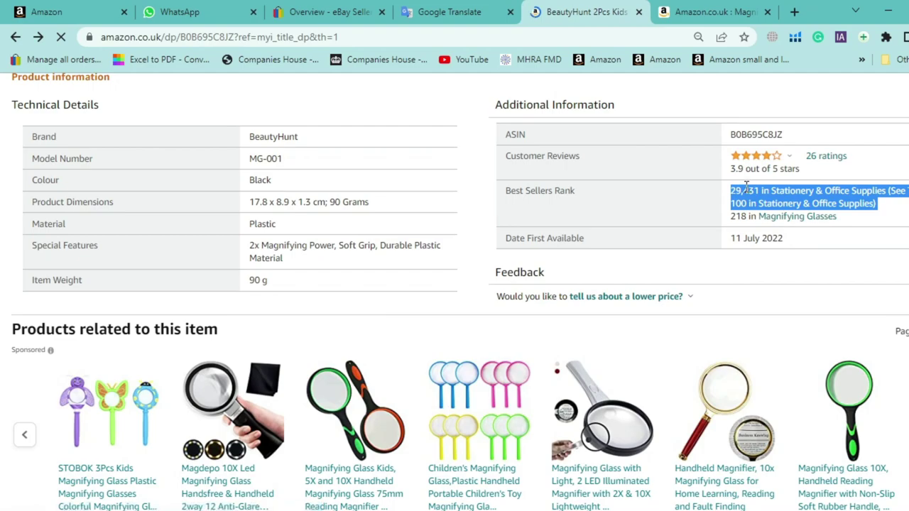
left_click(776, 195)
left_click_drag(773, 194, 878, 190)
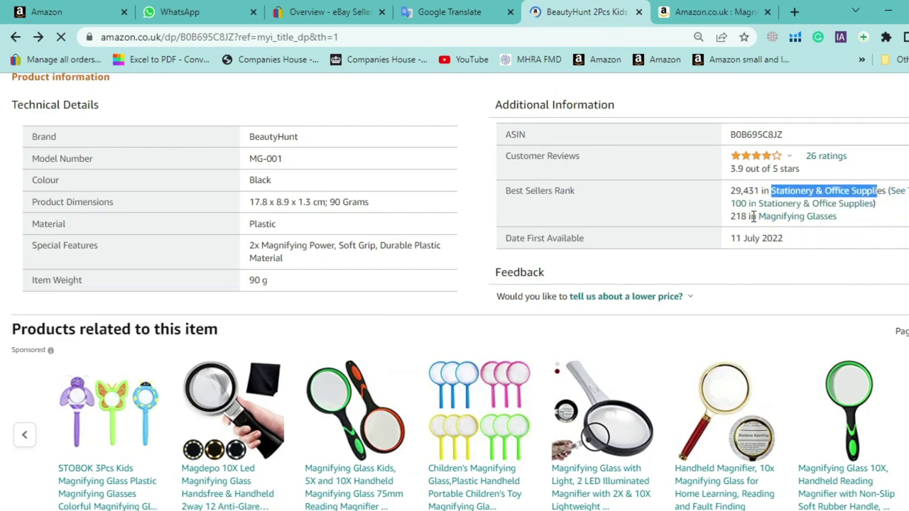
left_click_drag(723, 206, 776, 239)
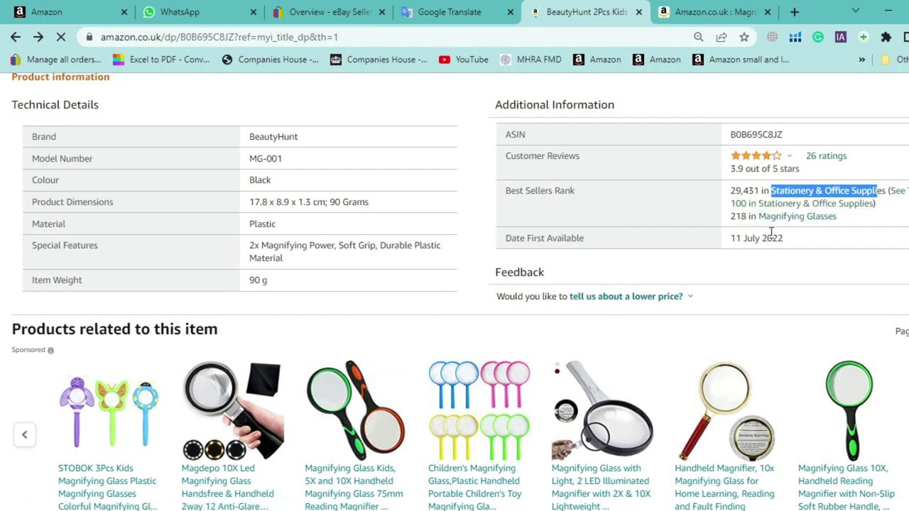
double_click(743, 216)
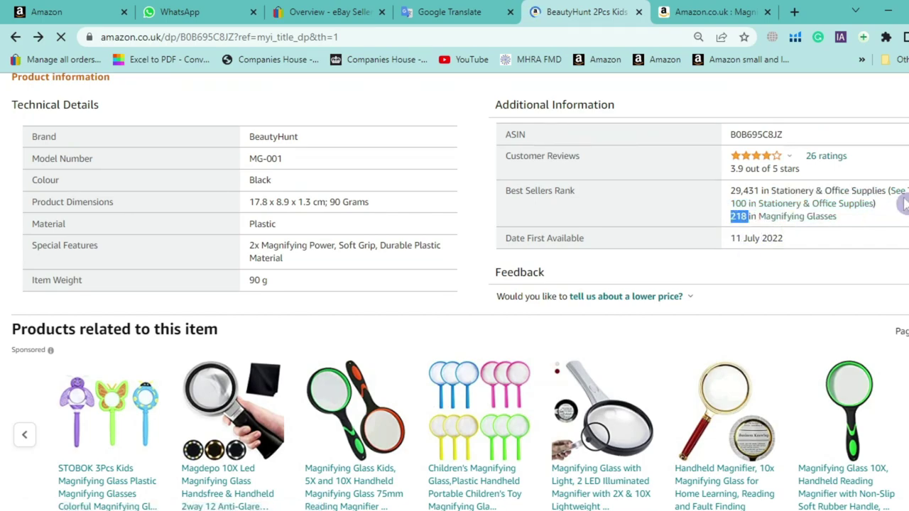
left_click_drag(733, 206, 876, 190)
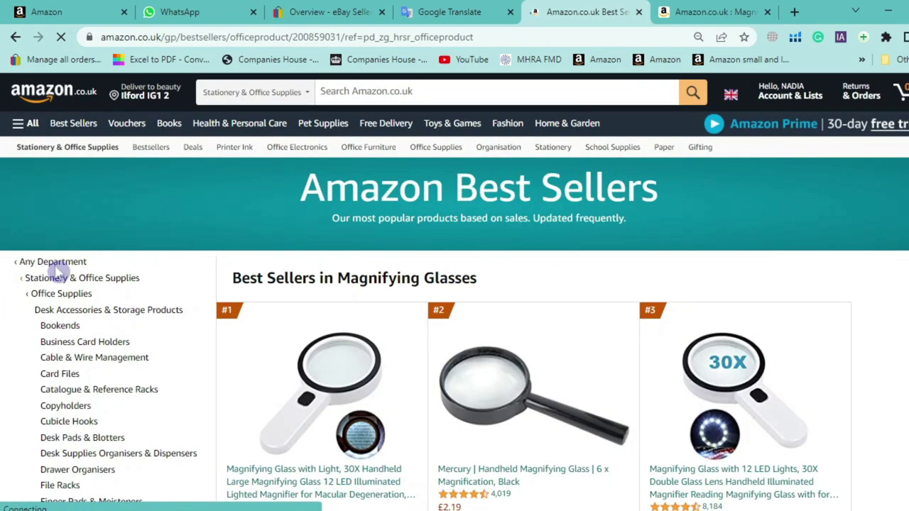
Switch to Any Department best sellers and highlight the Automotive and Baby Products categories
left_click(57, 267)
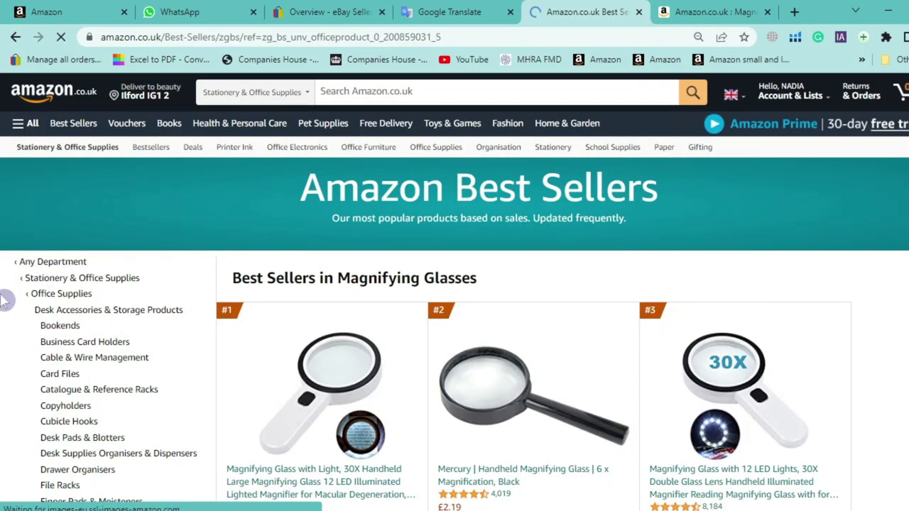
scroll(5, 306, "down", 2)
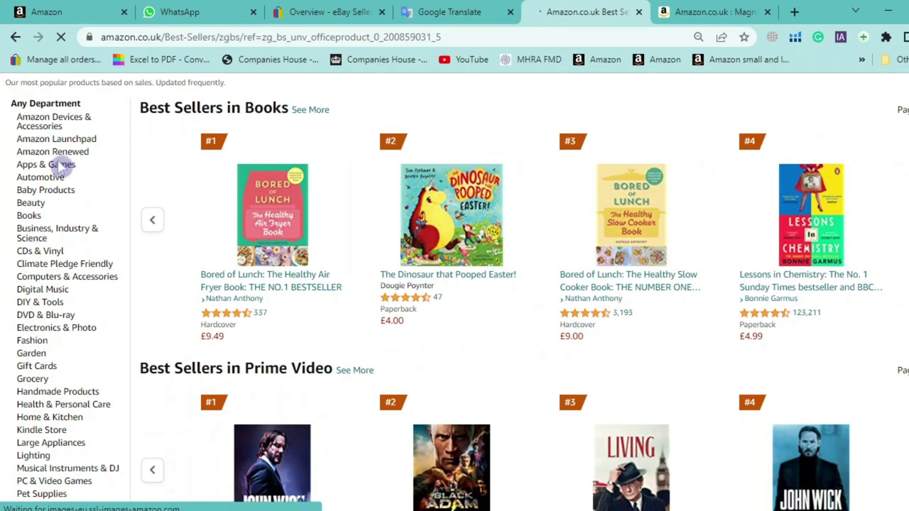
left_click_drag(103, 178, 19, 170)
left_click_drag(93, 193, 7, 294)
scroll(91, 258, "down", 1)
scroll(75, 312, "down", 1)
left_click_drag(74, 312, 30, 499)
scroll(45, 315, "down", 1)
left_click(31, 503)
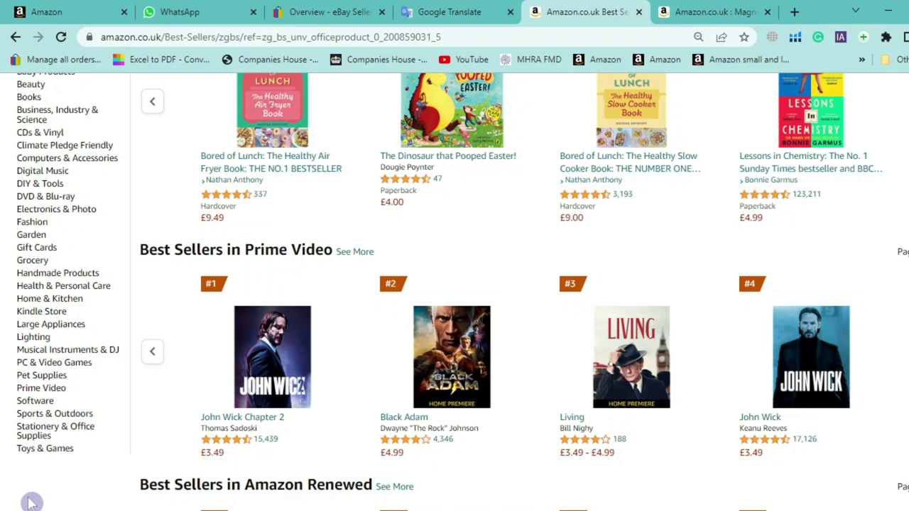
Highlight Toys & Games, Lighting, Home & Kitchen, Large Appliances, Health & Personal Care, Handmade Products
left_click_drag(79, 446, 11, 455)
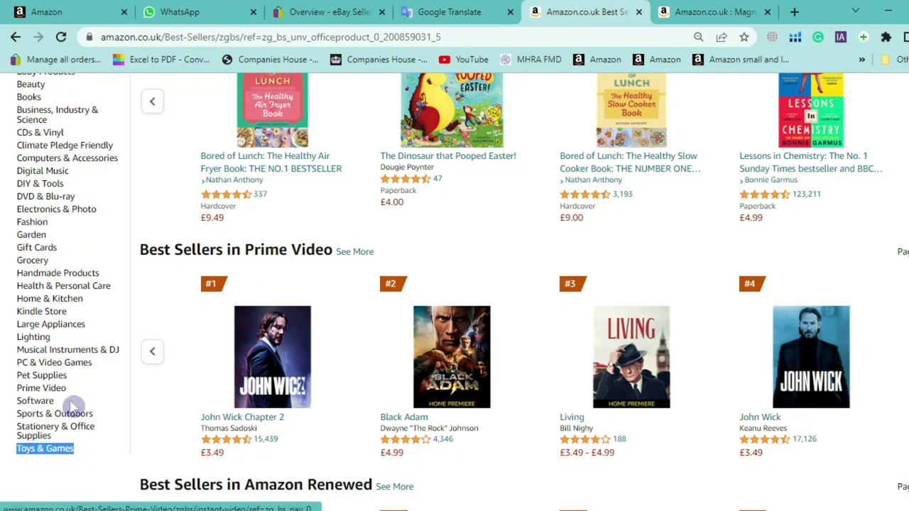
left_click(72, 404, "shift")
left_click(87, 395)
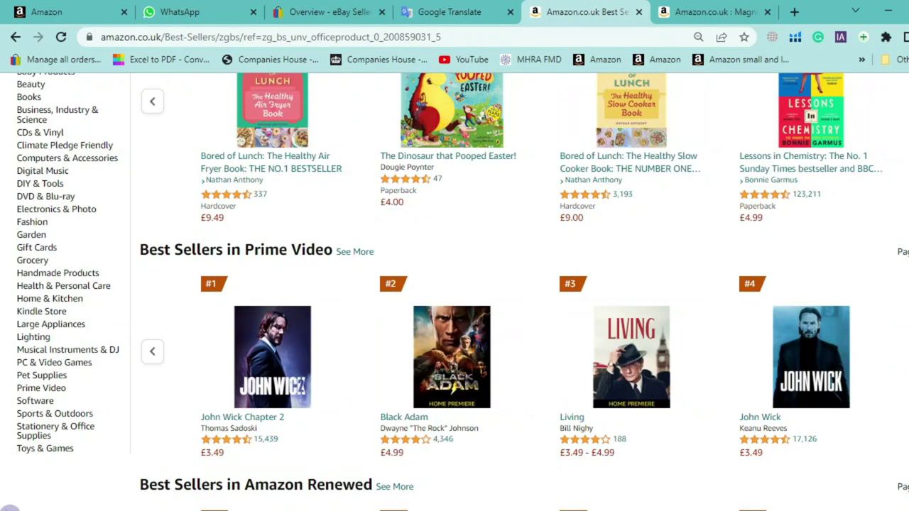
left_click_drag(62, 338, 8, 339)
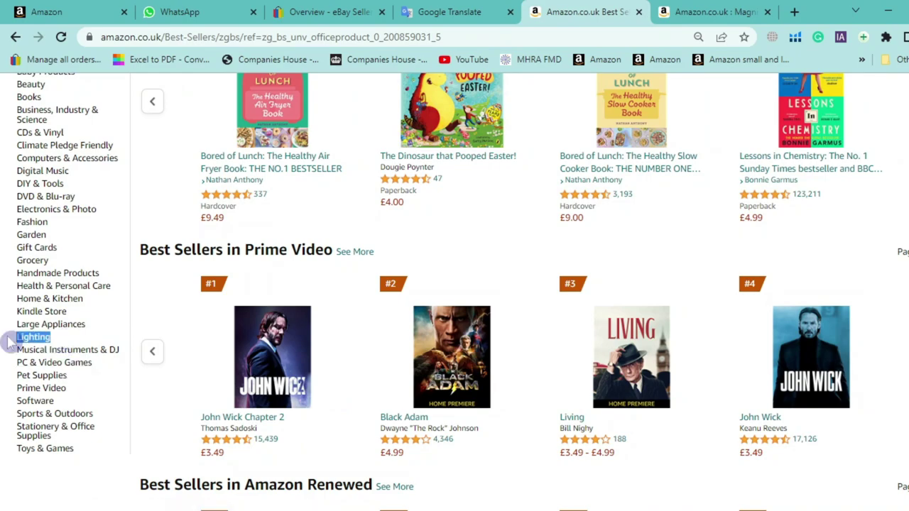
left_click_drag(105, 304, 17, 299)
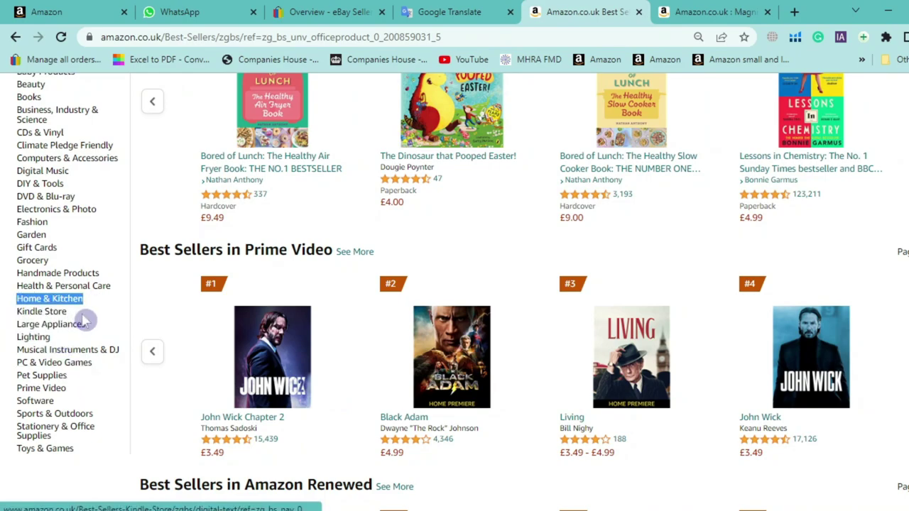
left_click_drag(102, 327, 15, 325)
scroll(74, 281, "up", 1)
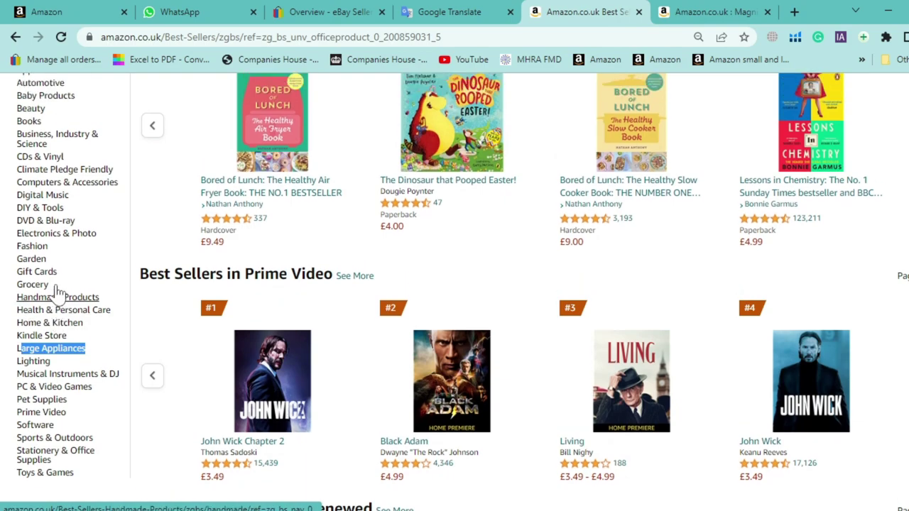
left_click_drag(91, 361, 17, 349)
left_click_drag(118, 312, 18, 311)
left_click_drag(105, 302, 29, 298)
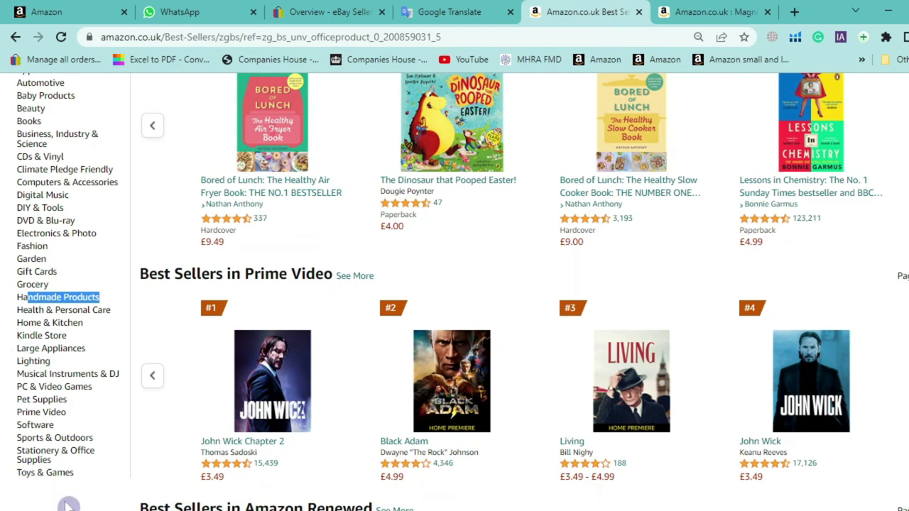
left_click(67, 504)
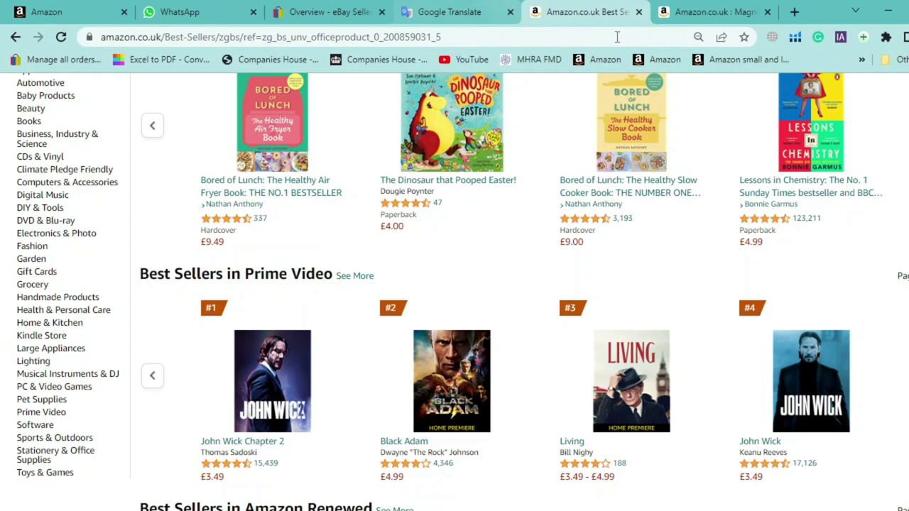
Open the Beauty Hunt 2017 spreadsheet from a new tab's address suggestions
left_click(795, 12)
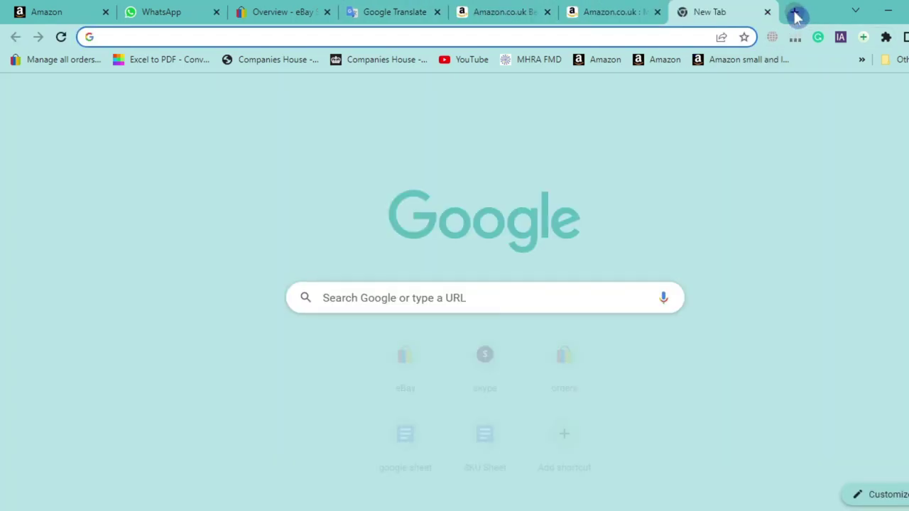
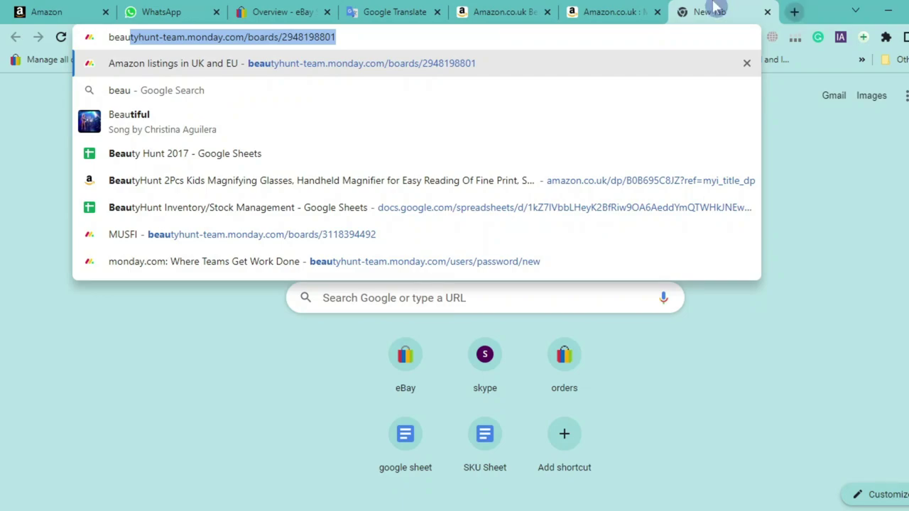
left_click(142, 164)
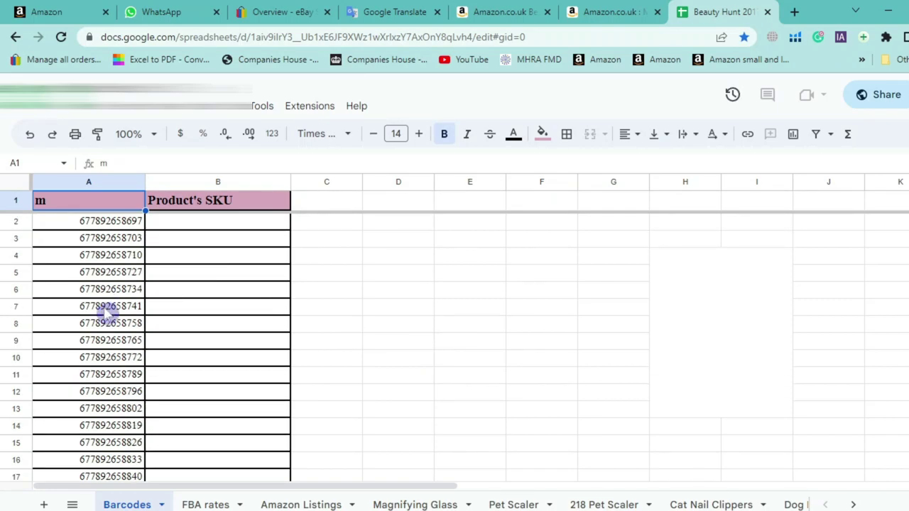
Step through the barcodes in cells A2–A8 on the Barcodes sheet, then open a fresh tab
left_click(103, 257)
left_click(98, 226)
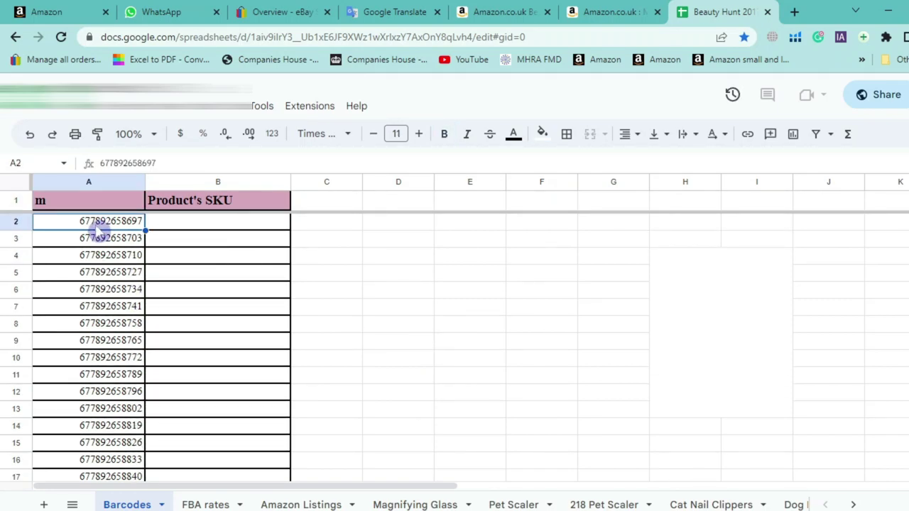
left_click(110, 258)
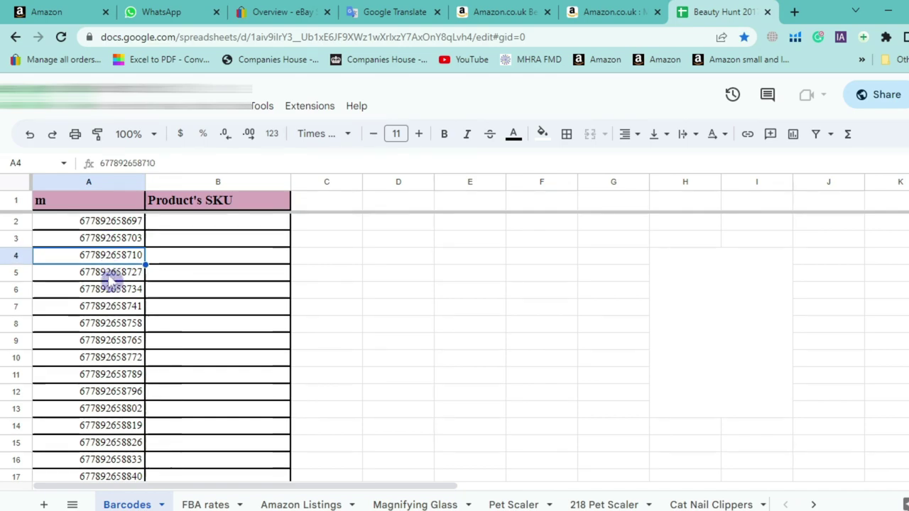
left_click(111, 273)
left_click(112, 290)
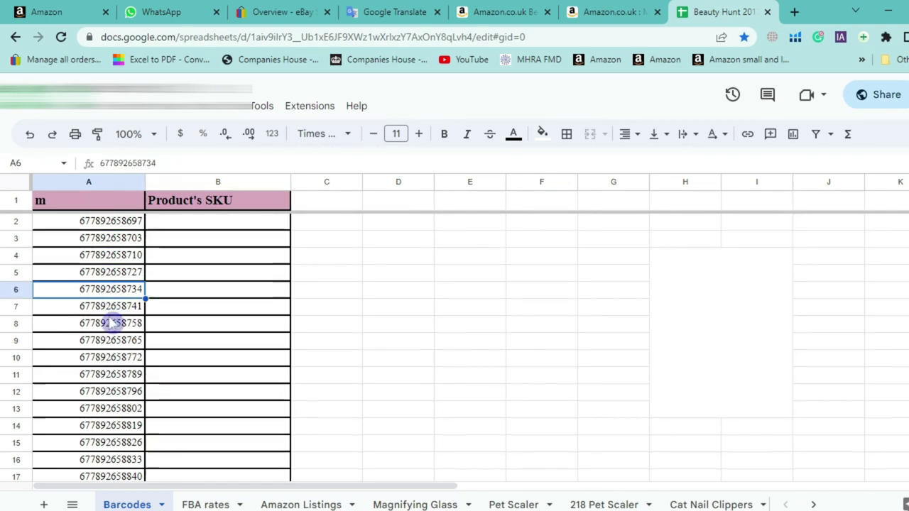
key("Down")
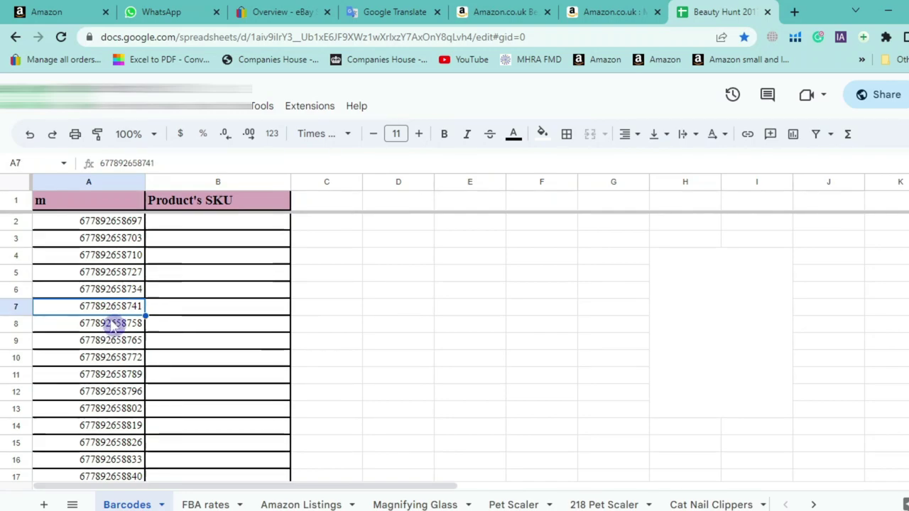
left_click(113, 324)
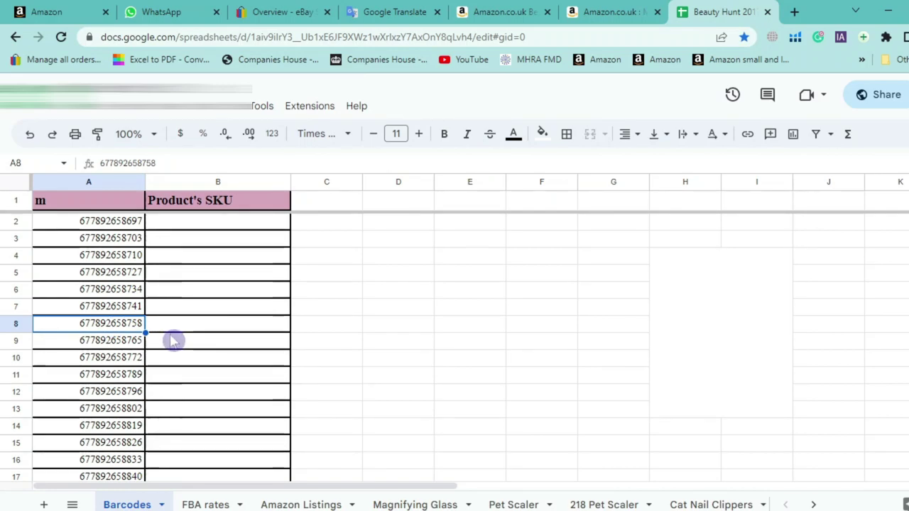
left_click(795, 18)
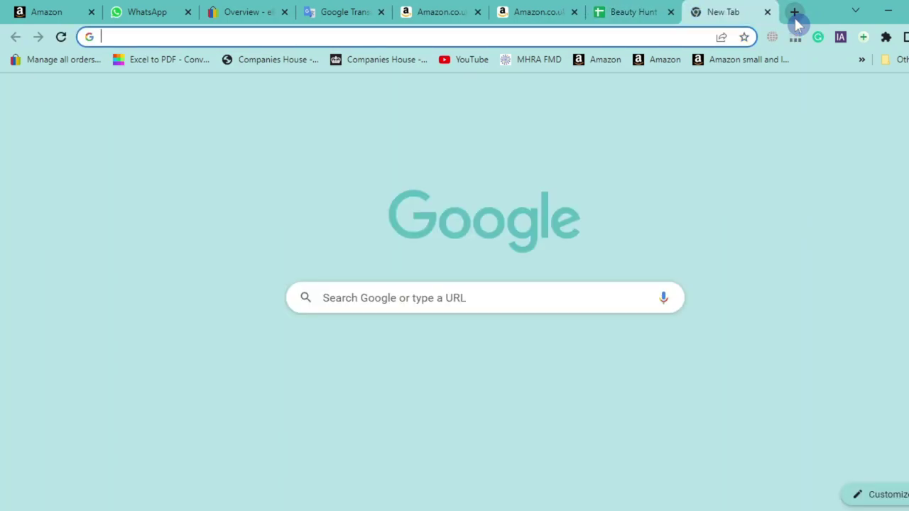
Search for 'barcodes mania uk' and open the Barcodes Mania website
type("barco")
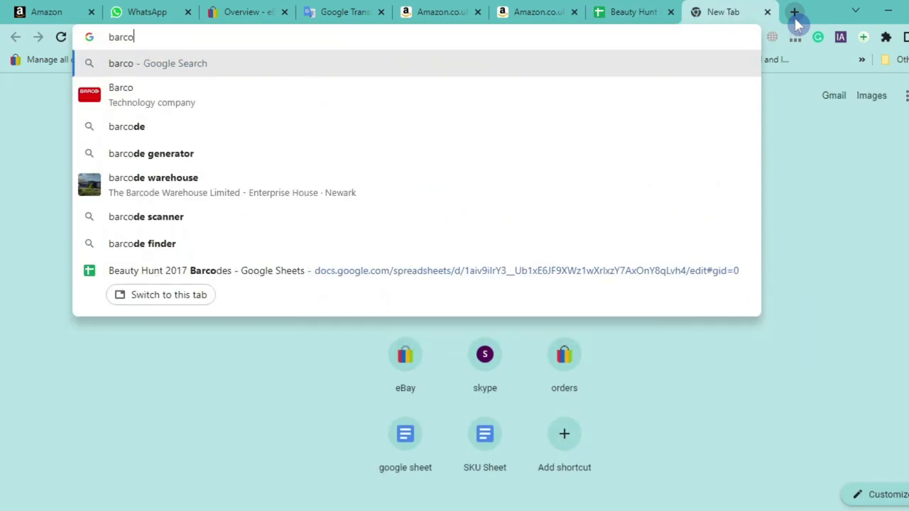
type("des mania")
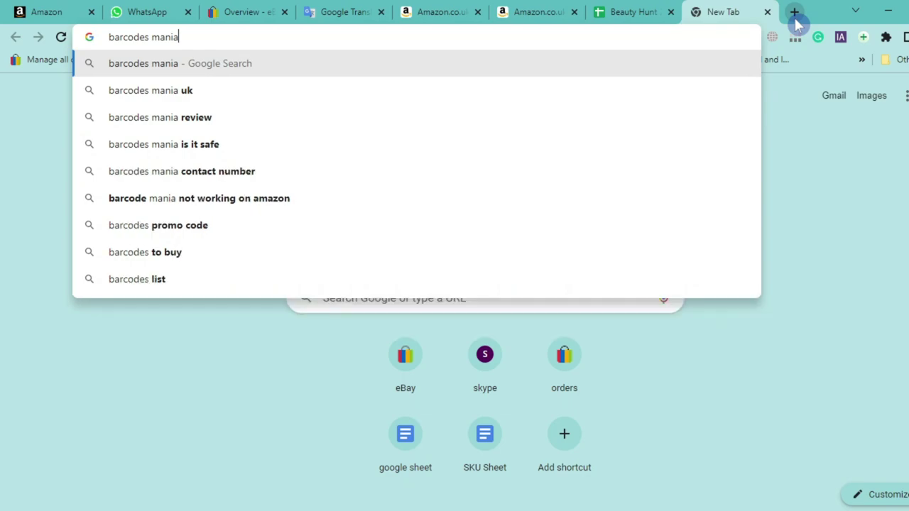
left_click(181, 92)
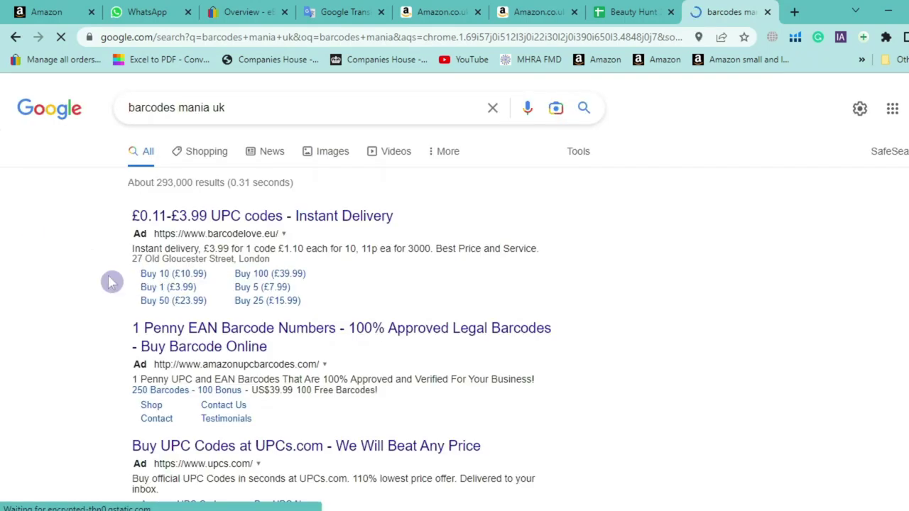
scroll(142, 264, "down", 5)
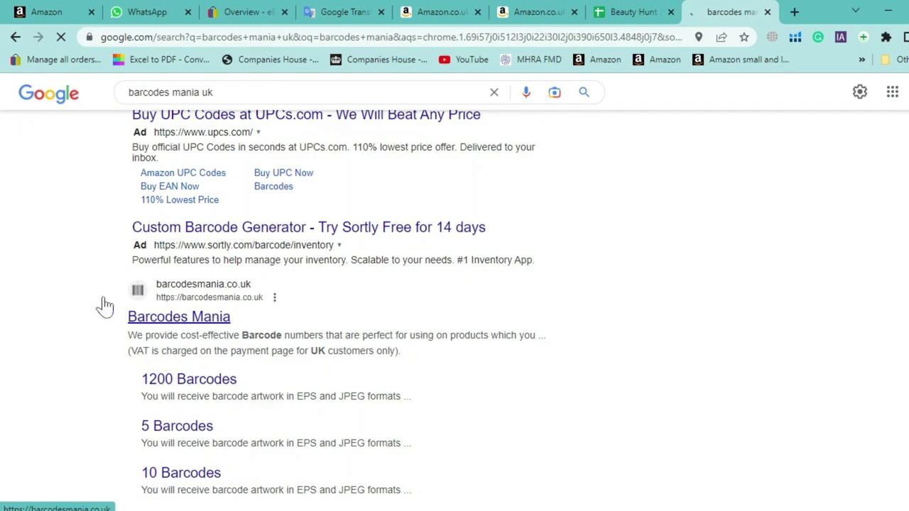
left_click(121, 316)
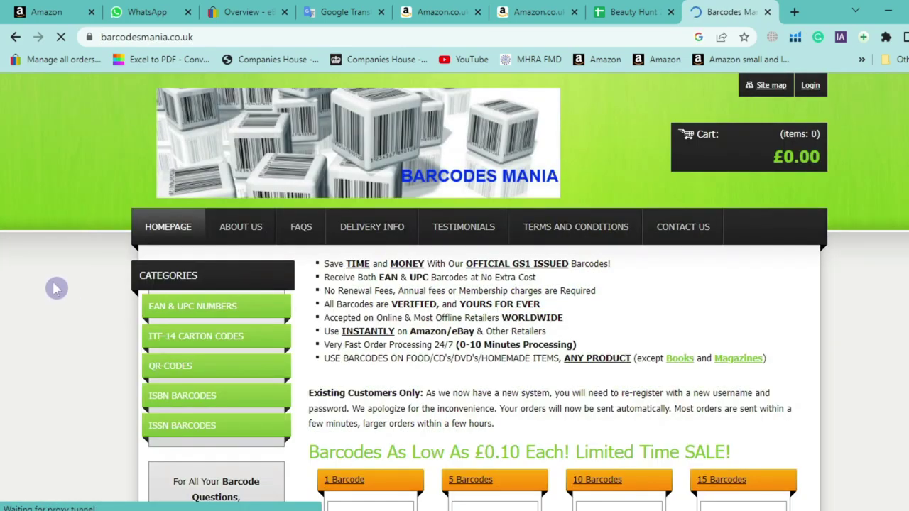
Open the EAN & UPC Numbers price list and highlight the 300-barcode £84.99 price
scroll(55, 290, "down", 4)
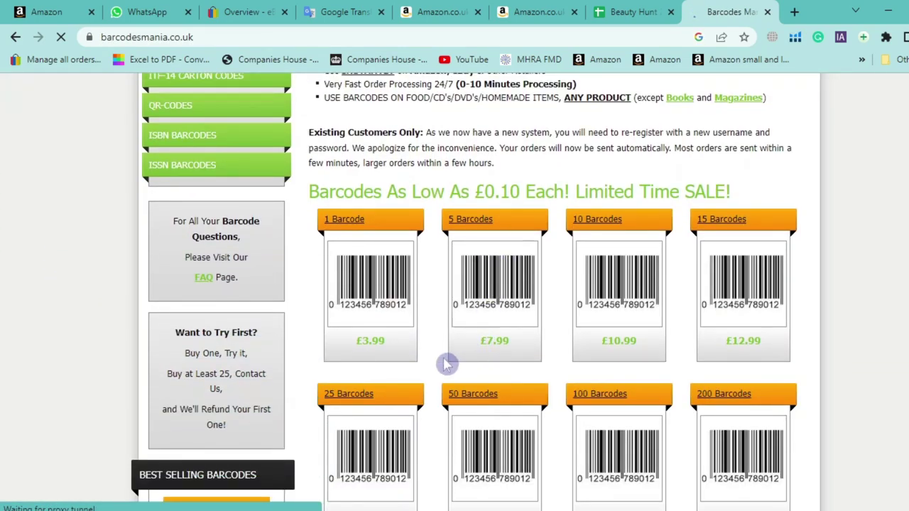
scroll(304, 234, "up", 2)
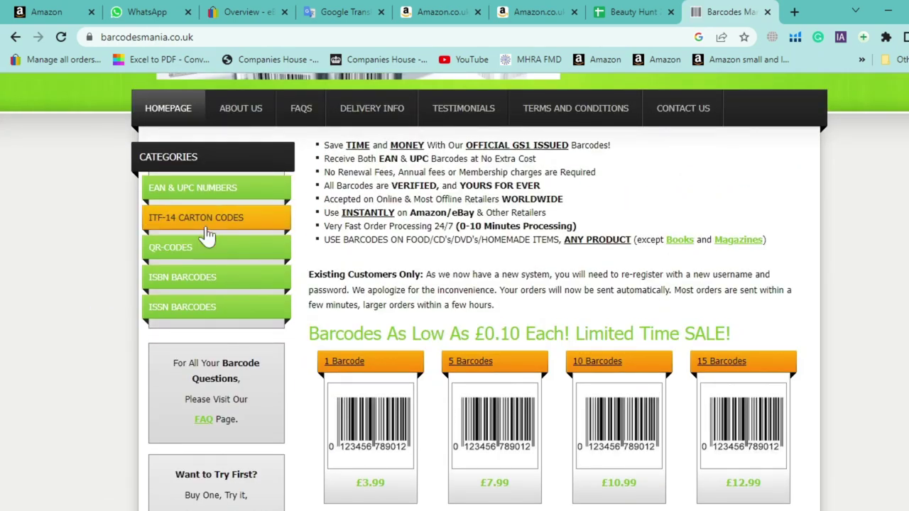
left_click(174, 191)
scroll(108, 277, "down", 2)
left_click_drag(503, 239, 442, 238)
scroll(452, 270, "down", 4)
scroll(455, 270, "down", 13)
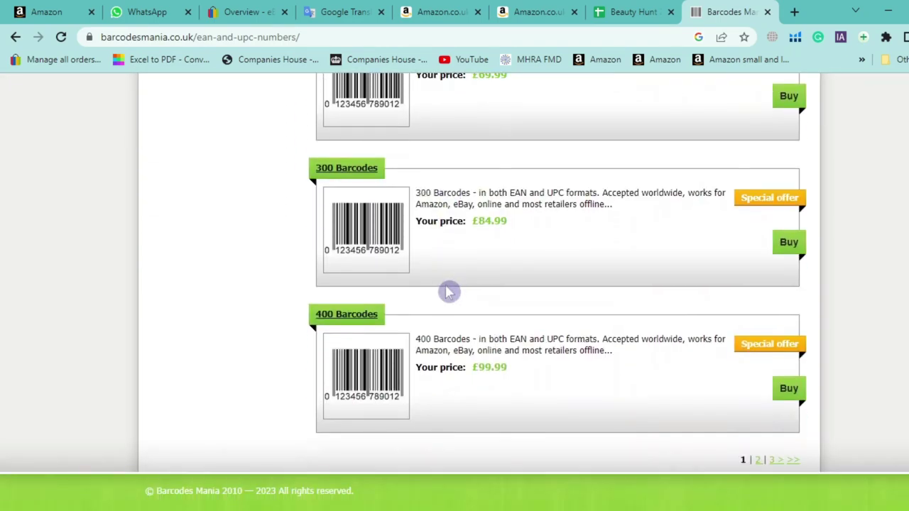
left_click_drag(510, 222, 417, 223)
Compute 84.99 ÷ 300 = 0.2833 per barcode, then highlight the 400-barcode £99.99 price
left_click(408, 509)
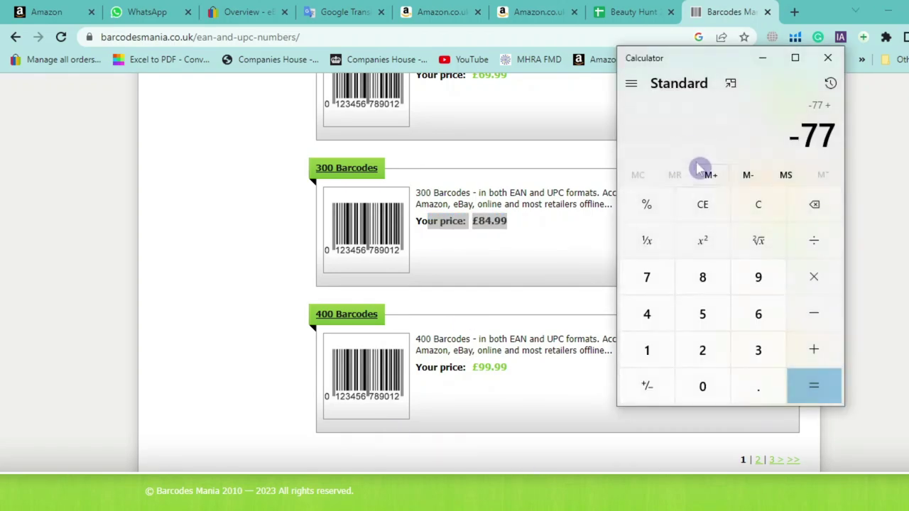
left_click(704, 205)
left_click(733, 205)
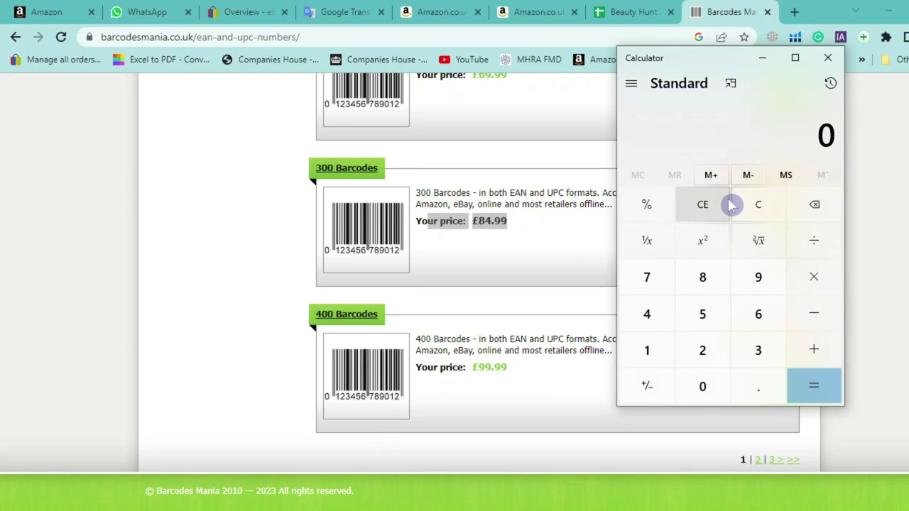
type("84")
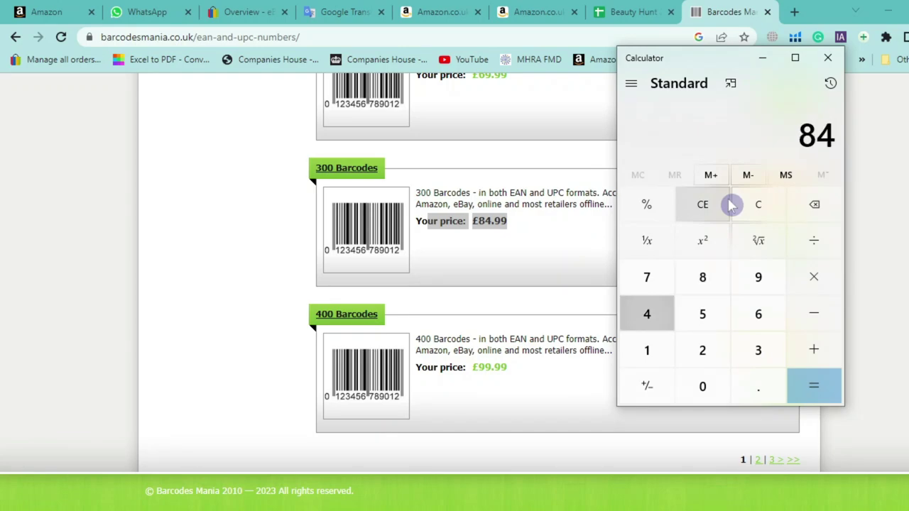
type(".99")
key("slash")
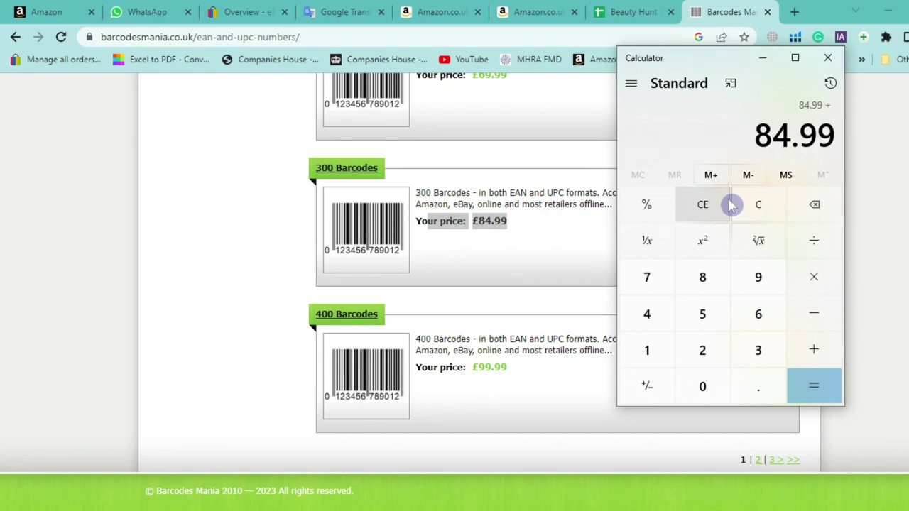
type("300")
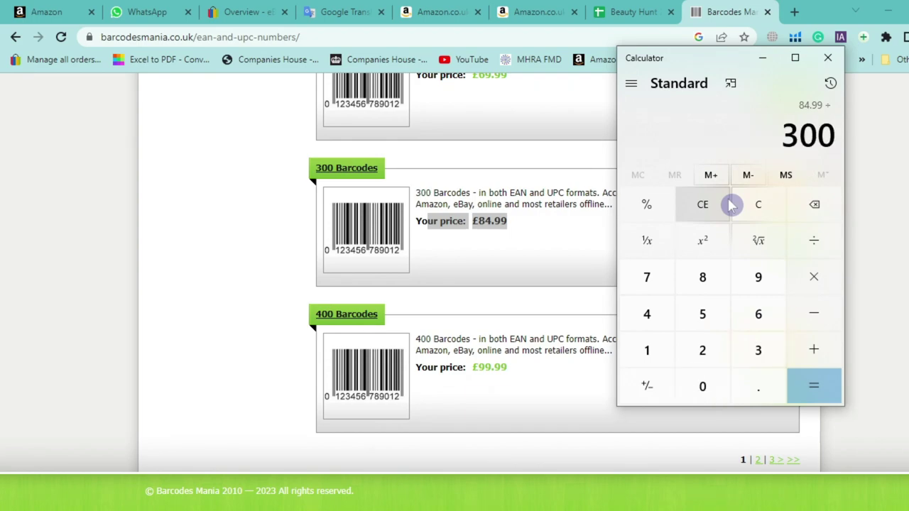
key("Return")
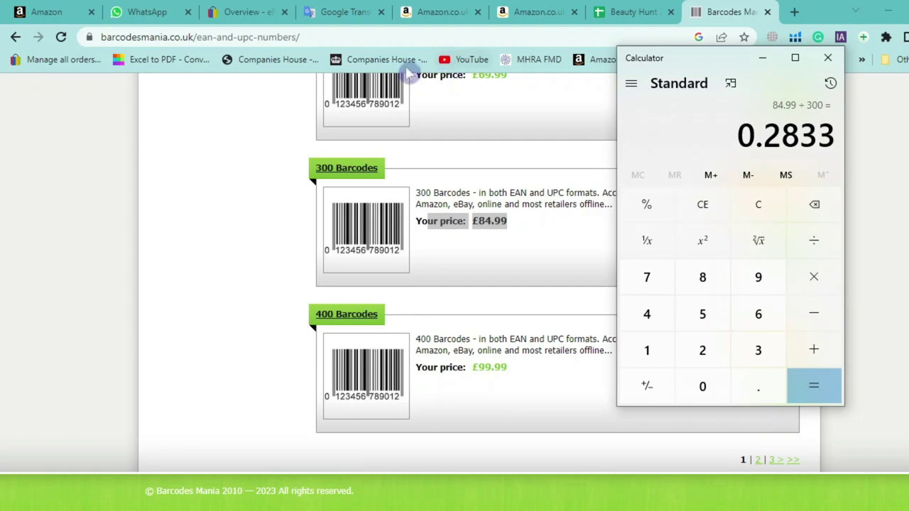
left_click_drag(507, 367, 478, 367)
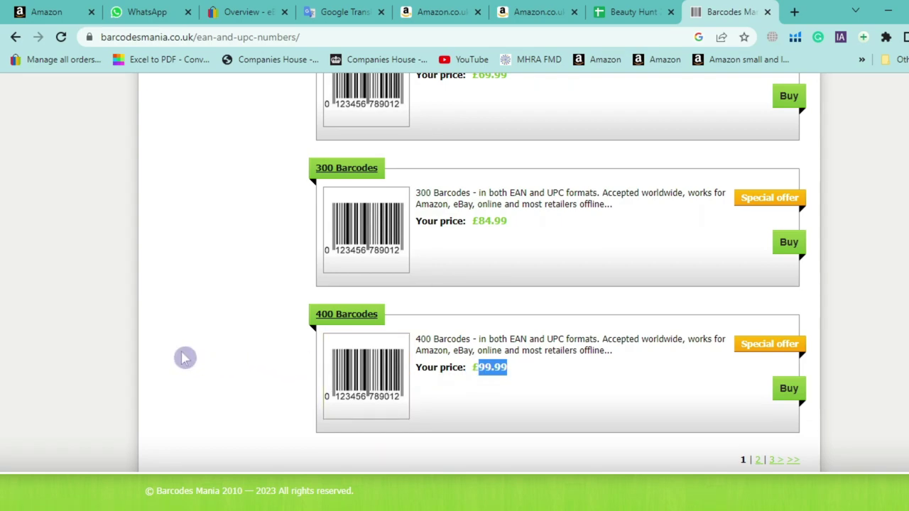
Cycle through the Amazon tabs back to the 'Magnifying Glasses,' search results
left_click(536, 12)
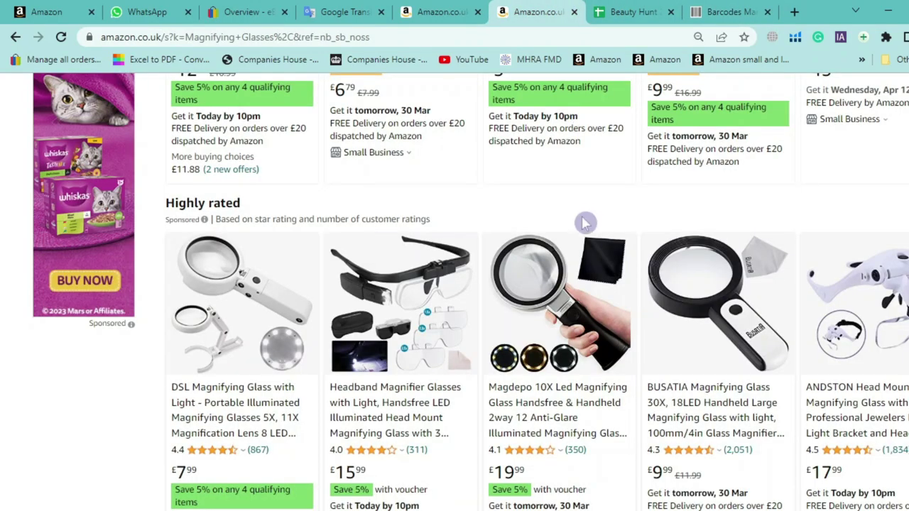
left_click(444, 8)
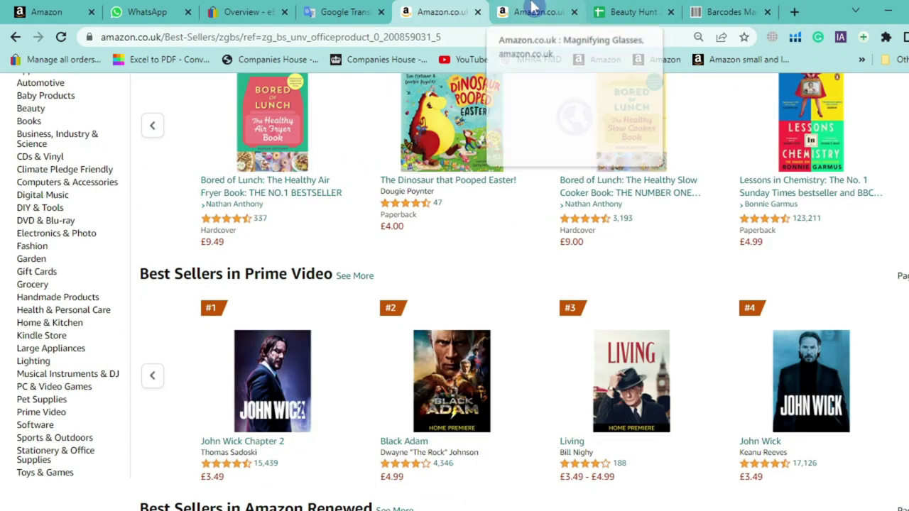
left_click(627, 12)
left_click(538, 13)
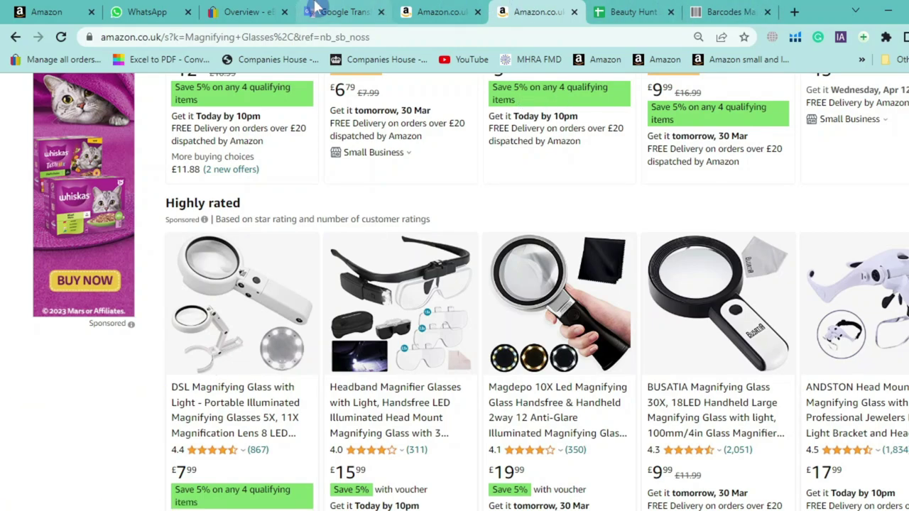
Add 'fixed cost', '£13' and 'every ea' lines to the fee notes
left_click(344, 12)
type("fixed cost")
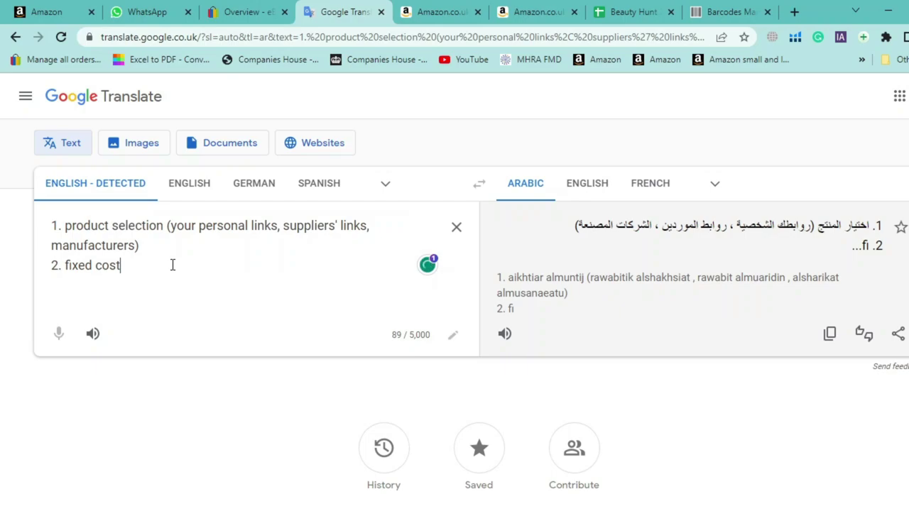
key("Return")
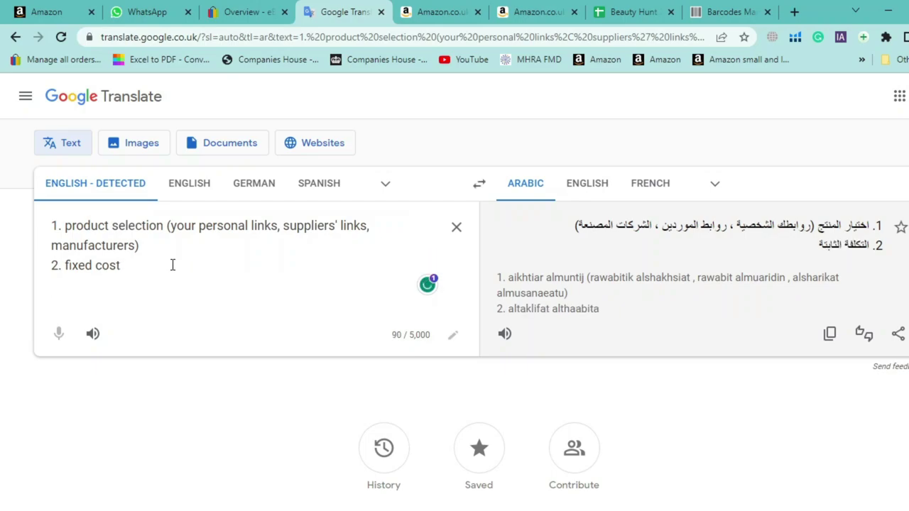
type("£13")
key("Return")
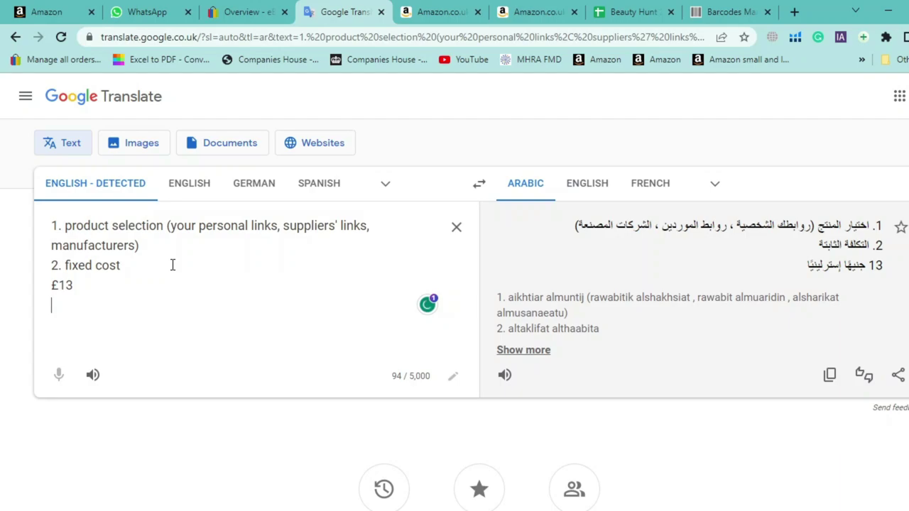
type("eery")
key("BackSpace")
key("BackSpace")
key("BackSpace")
type("v")
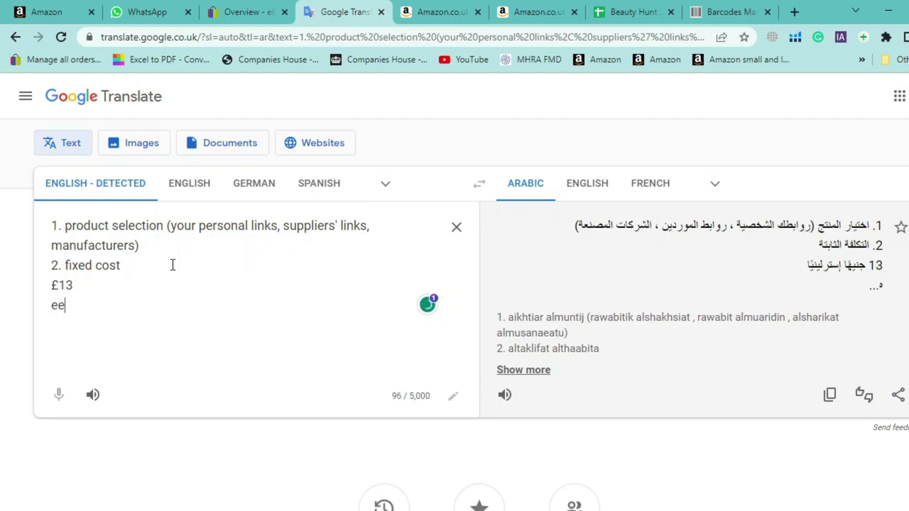
type("ery ")
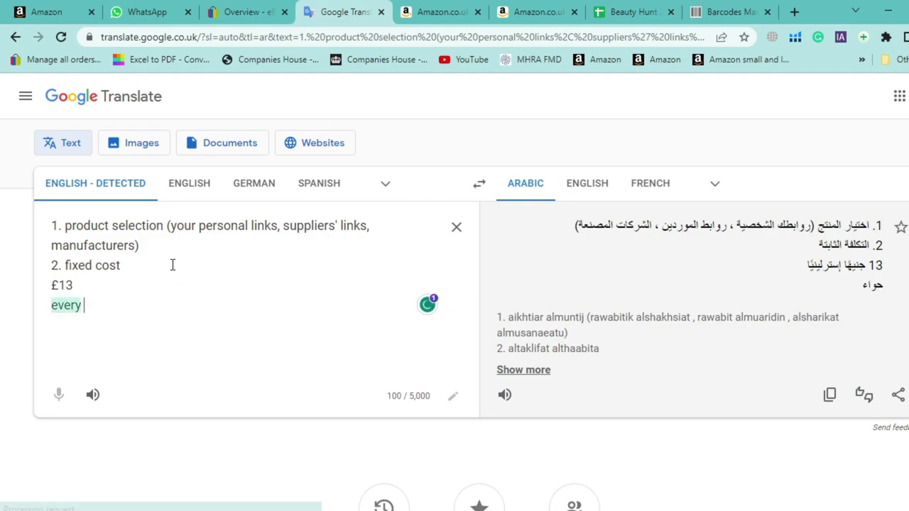
type("e")
key("BackSpace")
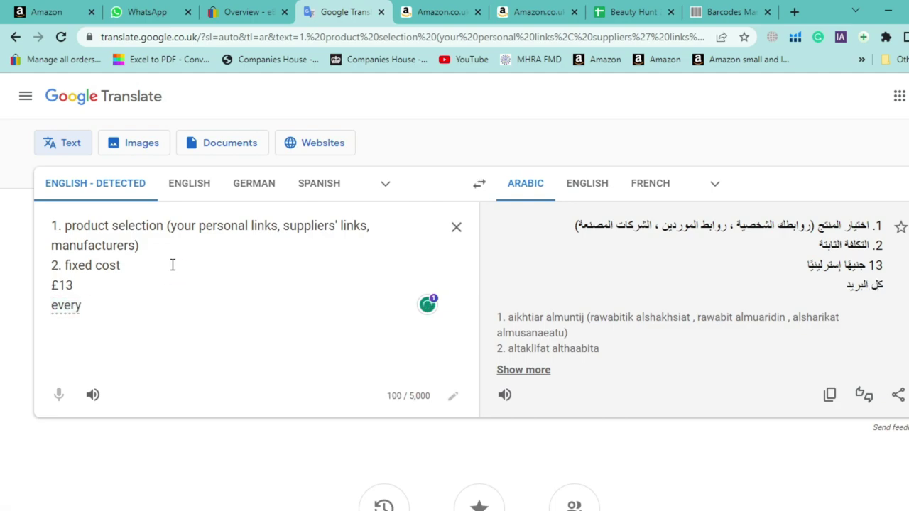
type("ea")
key("Return")
key("Return")
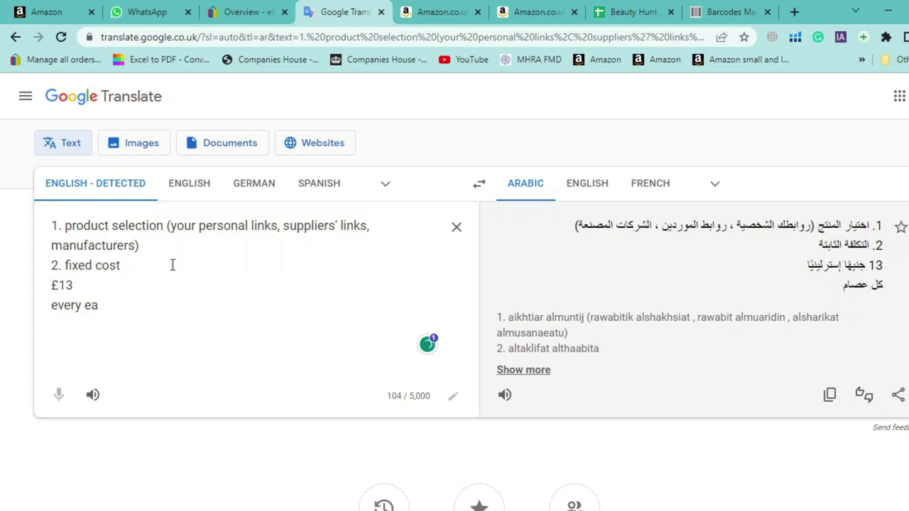
Add '£80k VAT', '£500' and 'bRAND REGISTRY' lines below
type("£80")
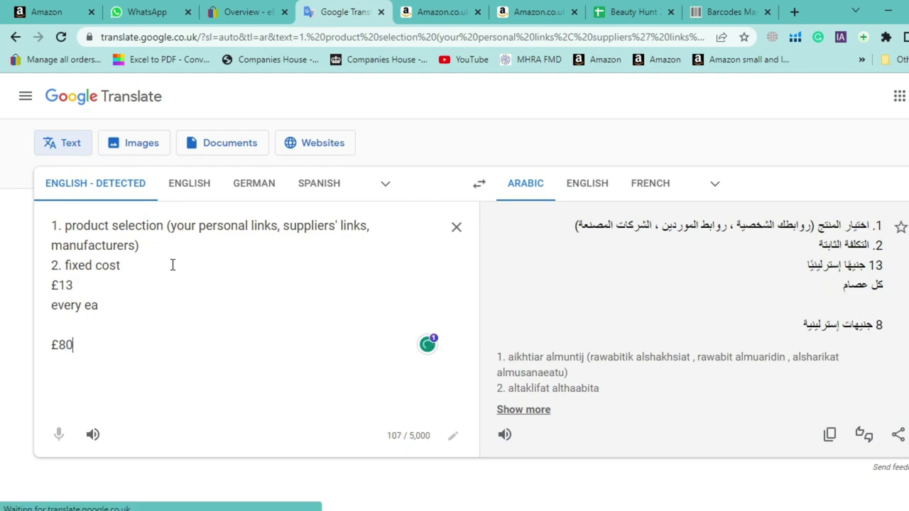
type("k VAT")
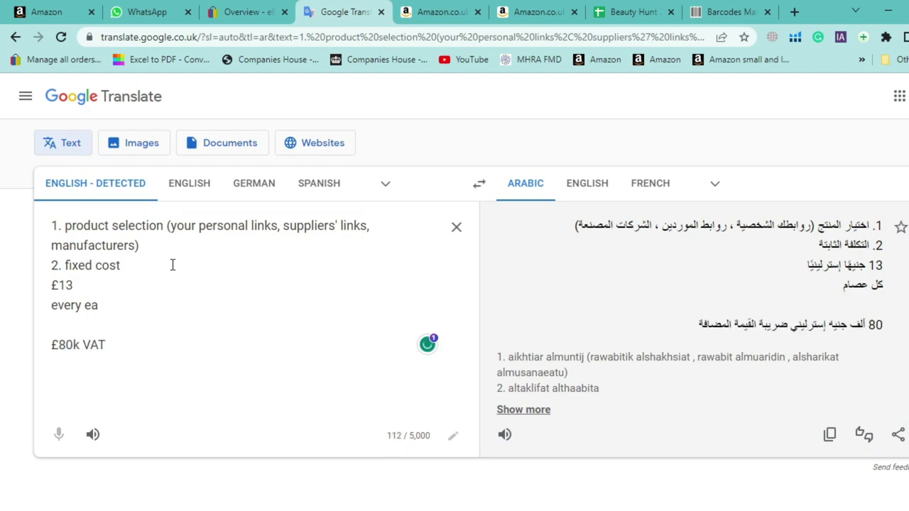
key("Return")
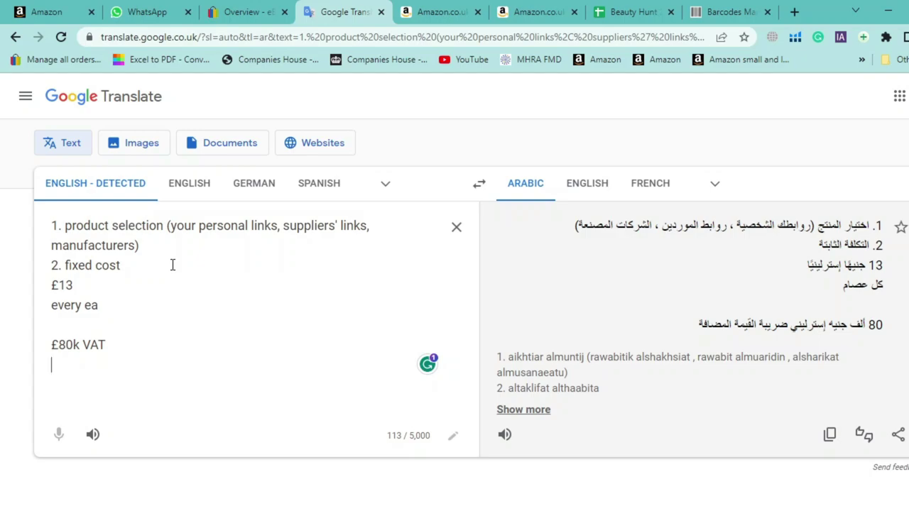
type("£500")
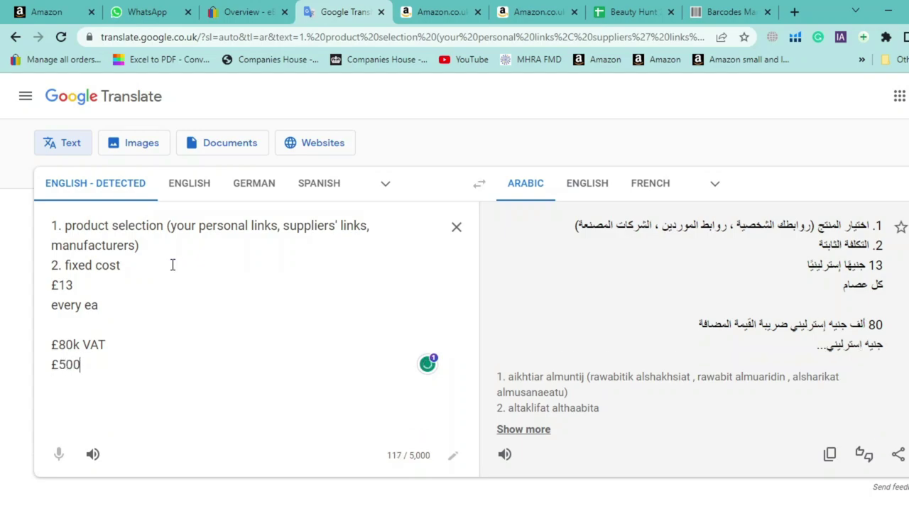
key("Return")
key("Return")
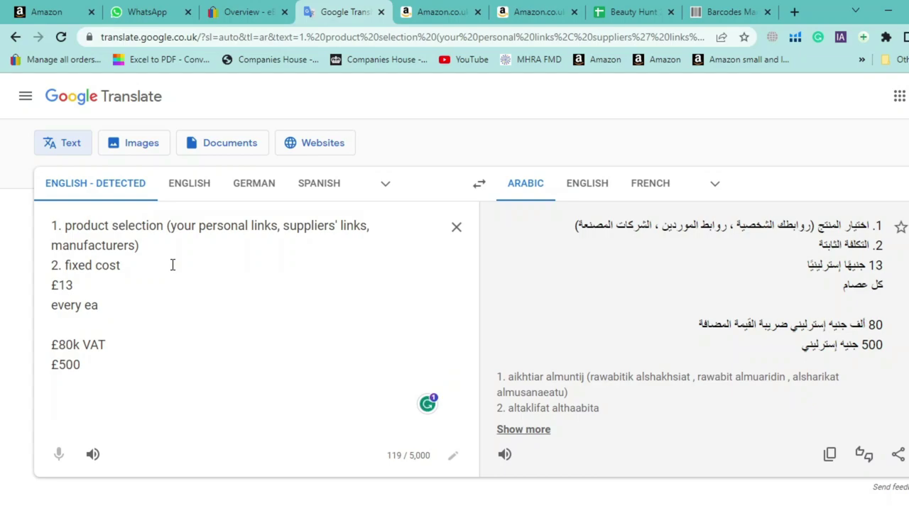
type("BARAN")
key("BackSpace")
key("BackSpace")
key("BackSpace")
key("BackSpace")
key("BackSpace")
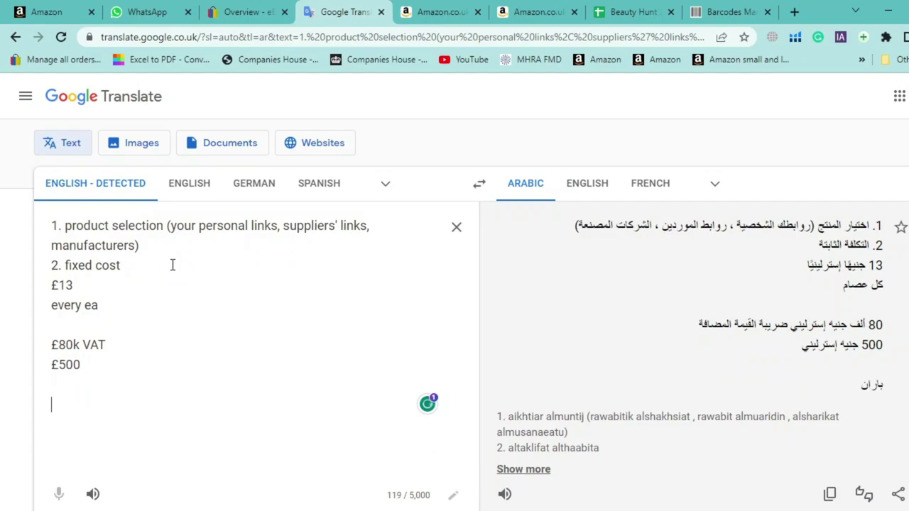
type("bRAND ")
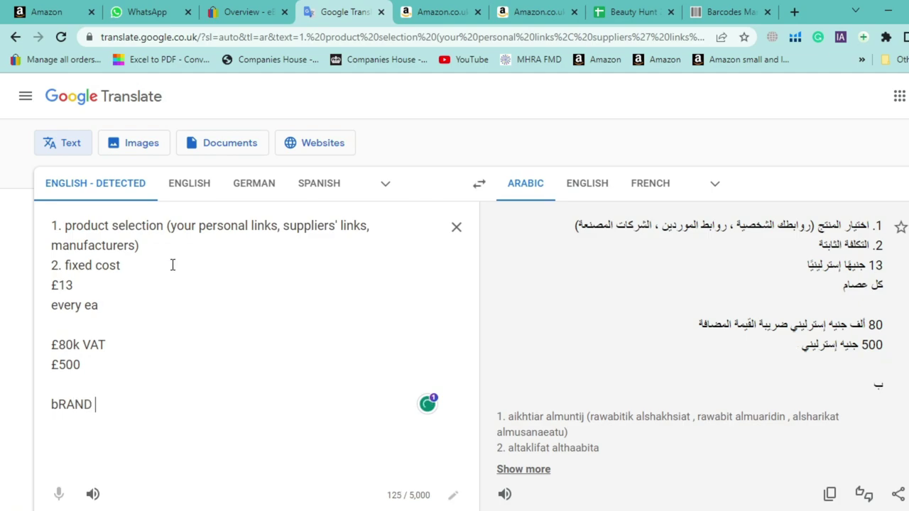
type("RE")
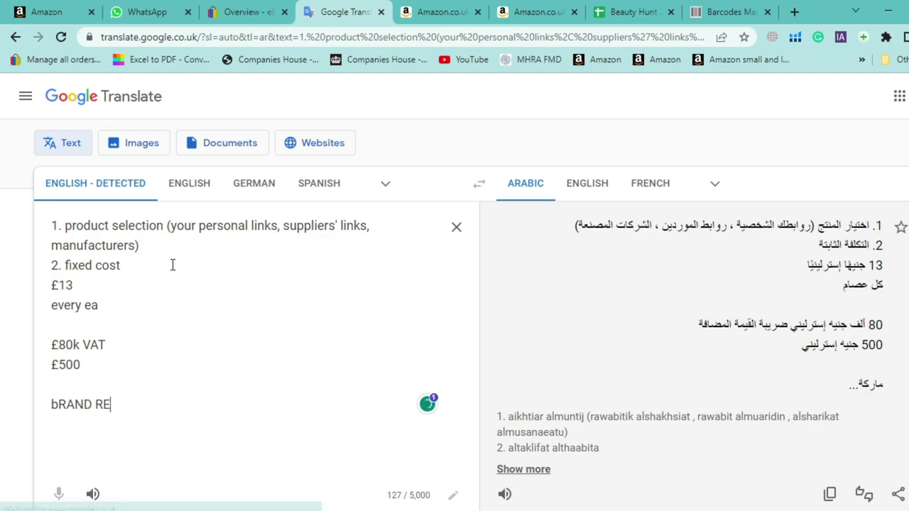
type("GISTRY")
key("Return")
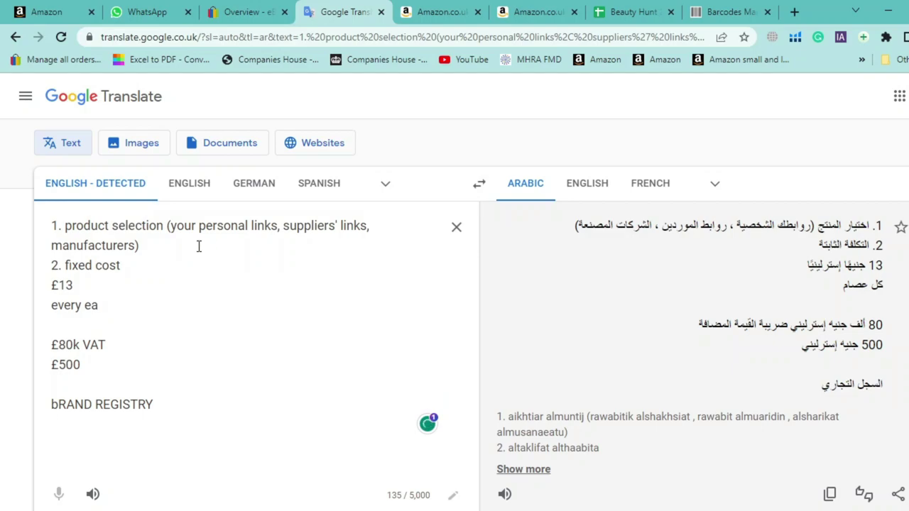
Search Google for 'ipo trademark' and open GOV.UK's 'Search for a trade mark' page
left_click(796, 13)
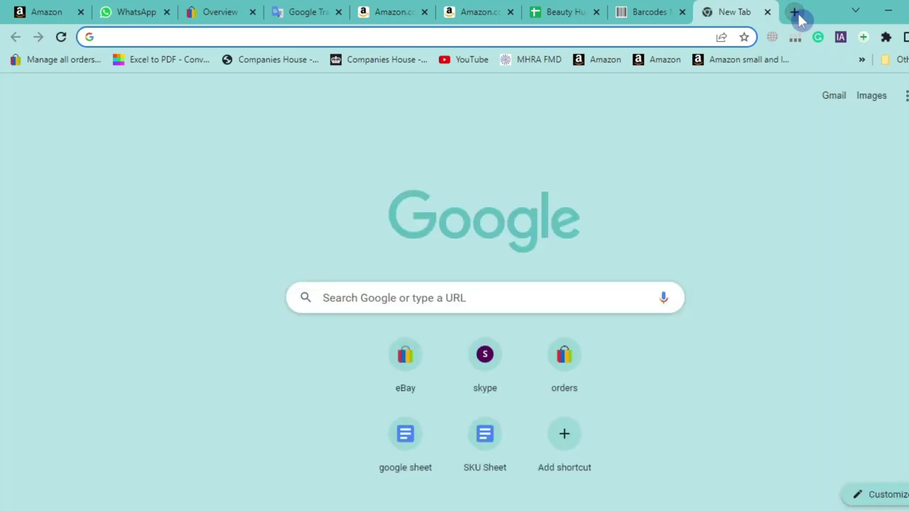
type("IPO")
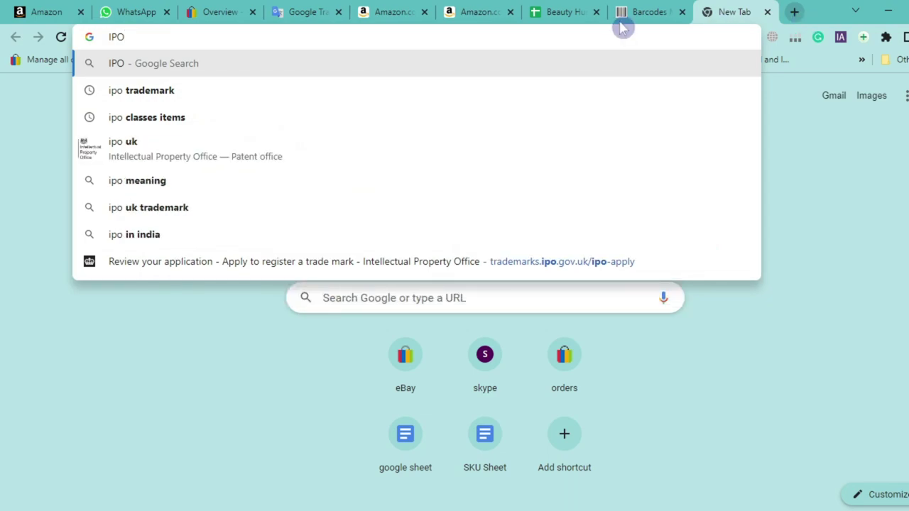
left_click(146, 90)
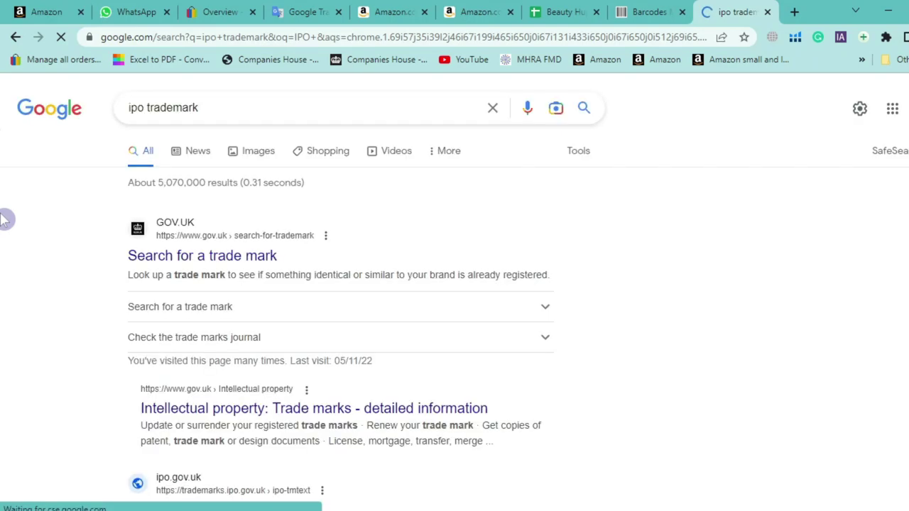
scroll(85, 305, "down", 3)
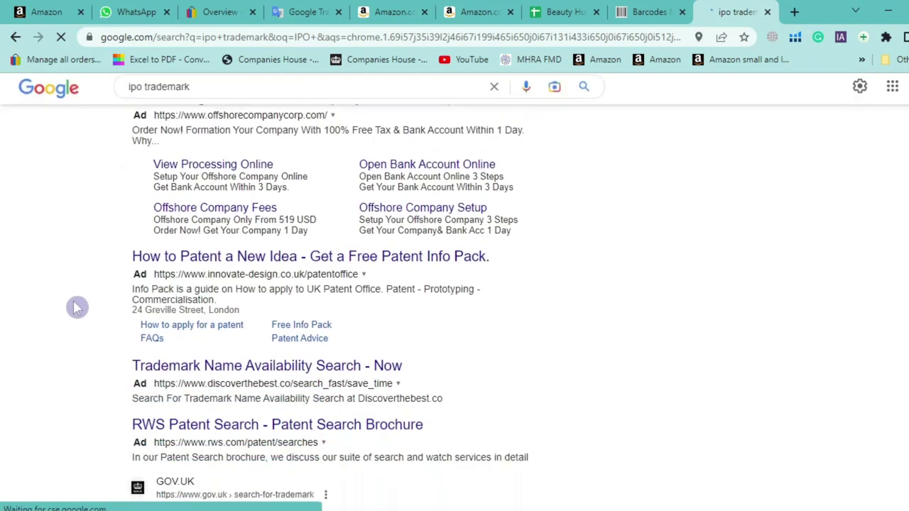
left_click(198, 377)
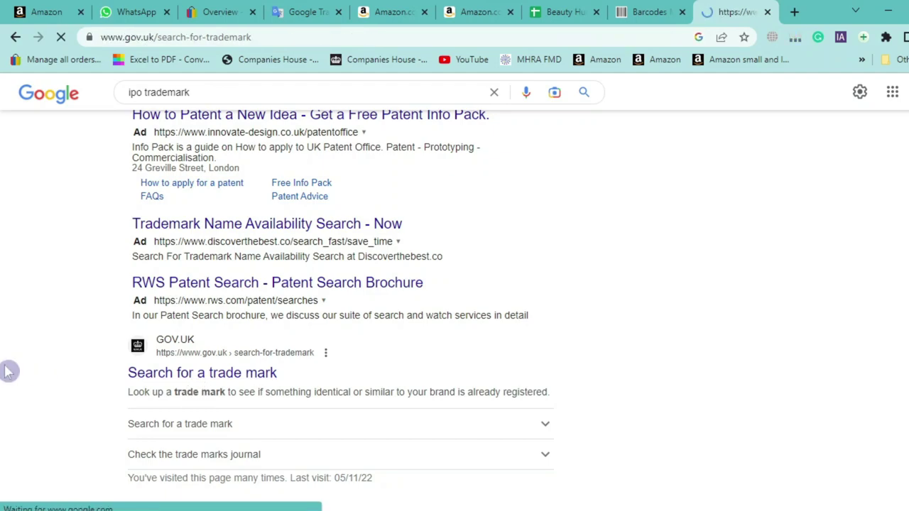
scroll(7, 370, "down", 3)
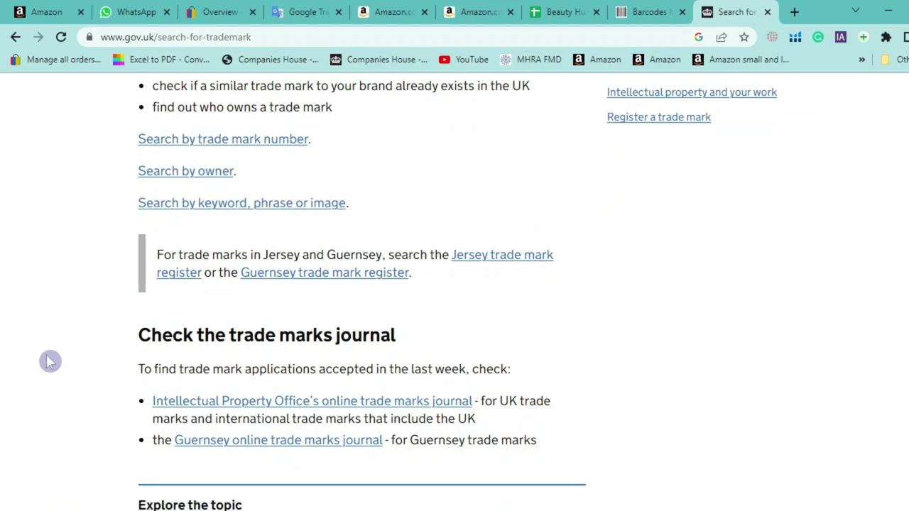
scroll(111, 306, "down", 2)
scroll(107, 308, "up", 3)
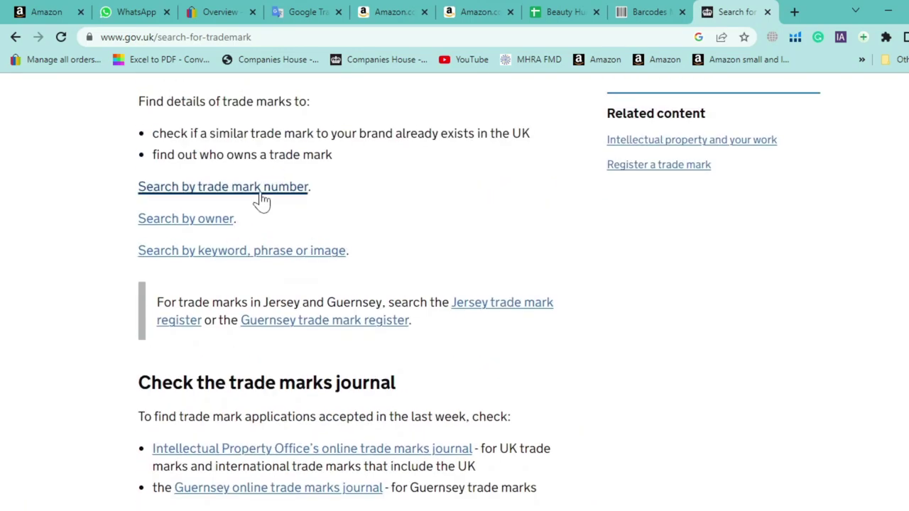
left_click(263, 197)
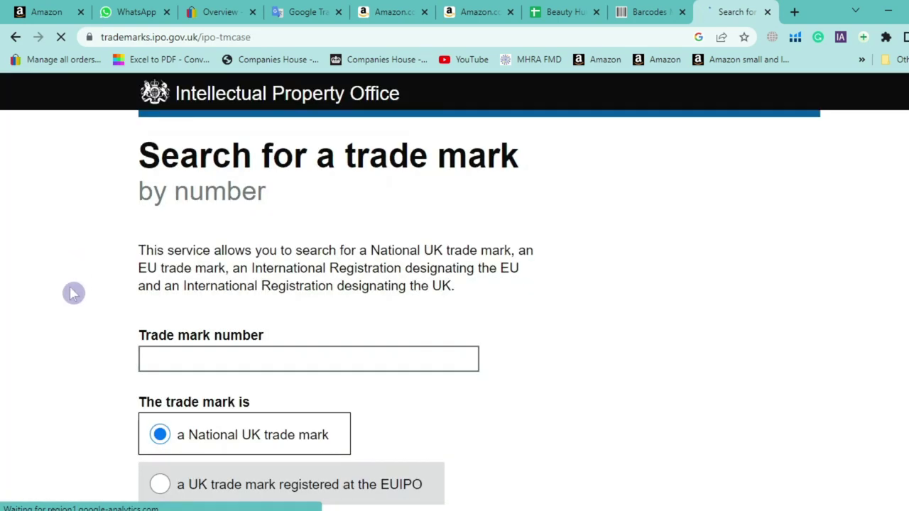
scroll(74, 292, "down", 2)
left_click(248, 241)
type("MUSFI")
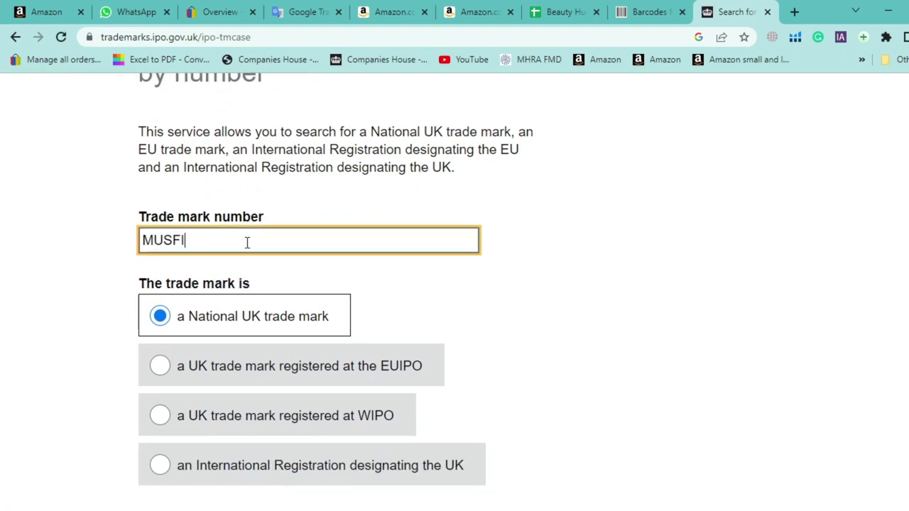
left_click(248, 247)
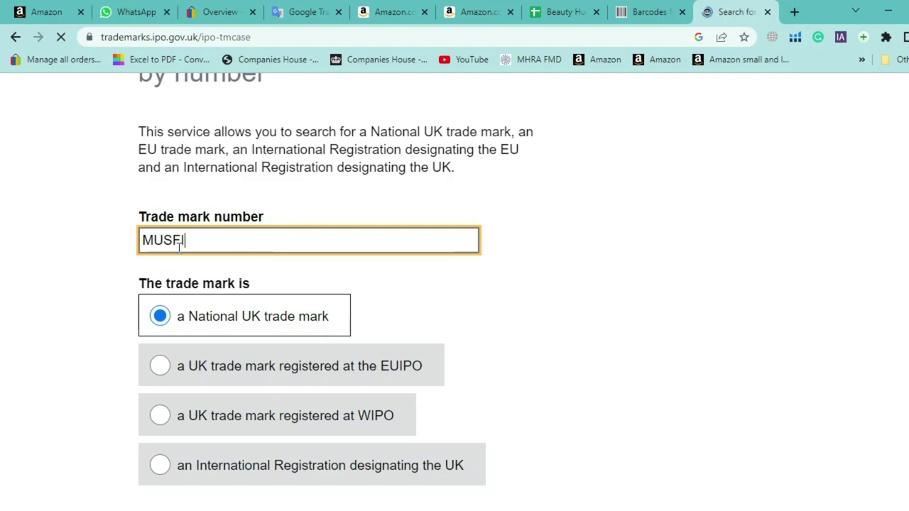
scroll(17, 426, "down", 4)
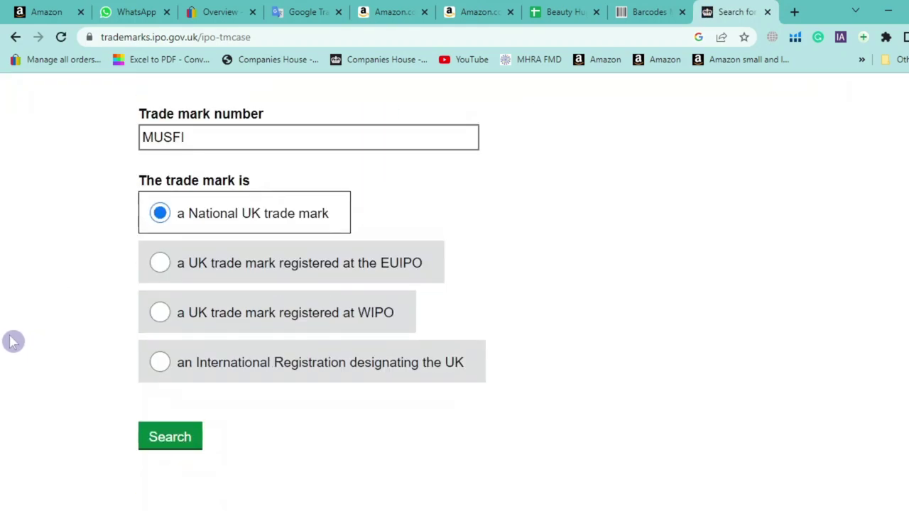
scroll(13, 342, "up", 4)
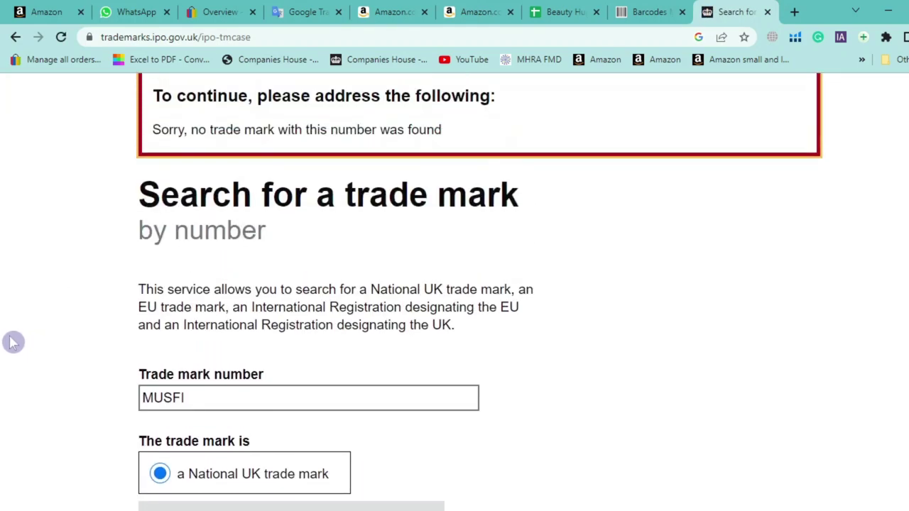
scroll(13, 343, "down", 3)
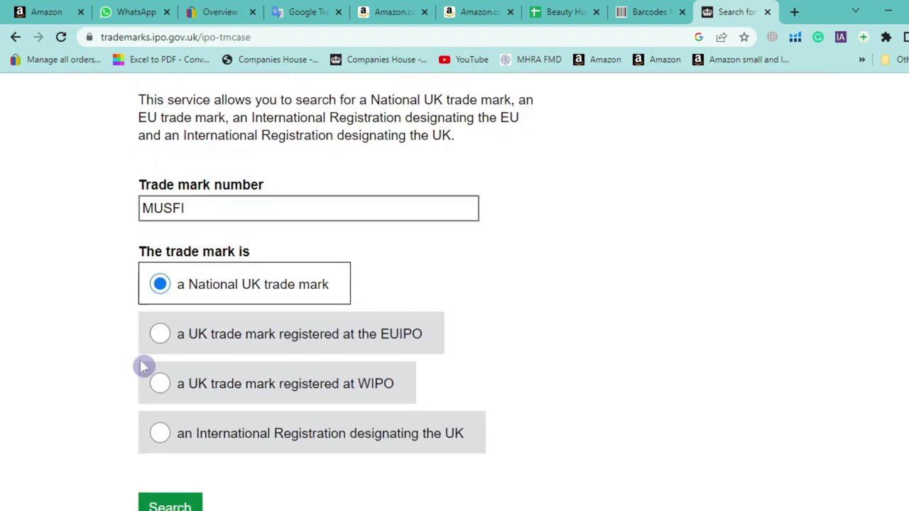
scroll(142, 369, "down", 1)
scroll(138, 390, "up", 2)
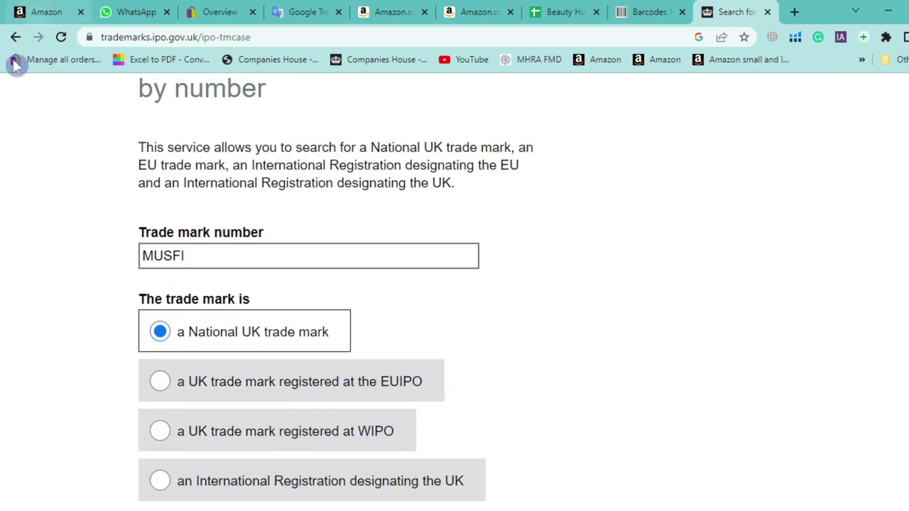
scroll(24, 154, "up", 4)
left_click(15, 37)
scroll(21, 213, "down", 2)
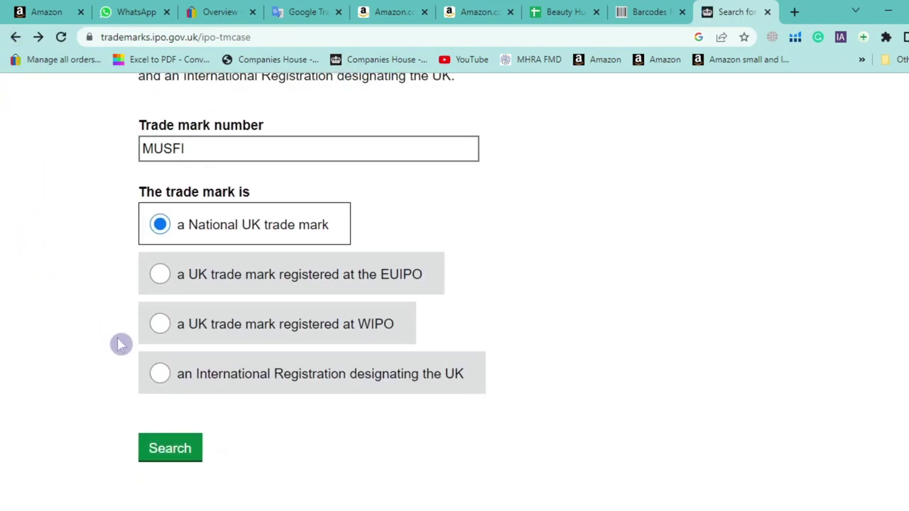
scroll(102, 341, "up", 1)
left_click(16, 37)
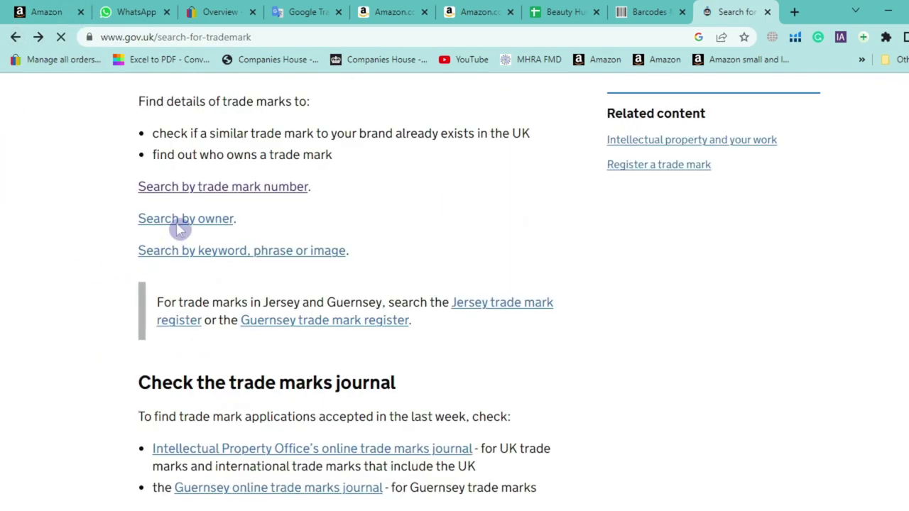
Run a UK IPO keyword trade mark search for 'musfi'
left_click(185, 250)
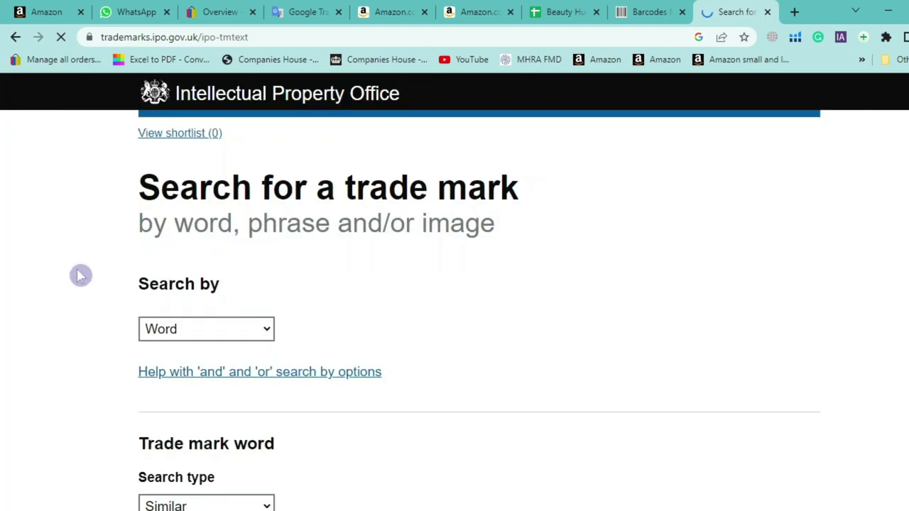
scroll(189, 338, "down", 4)
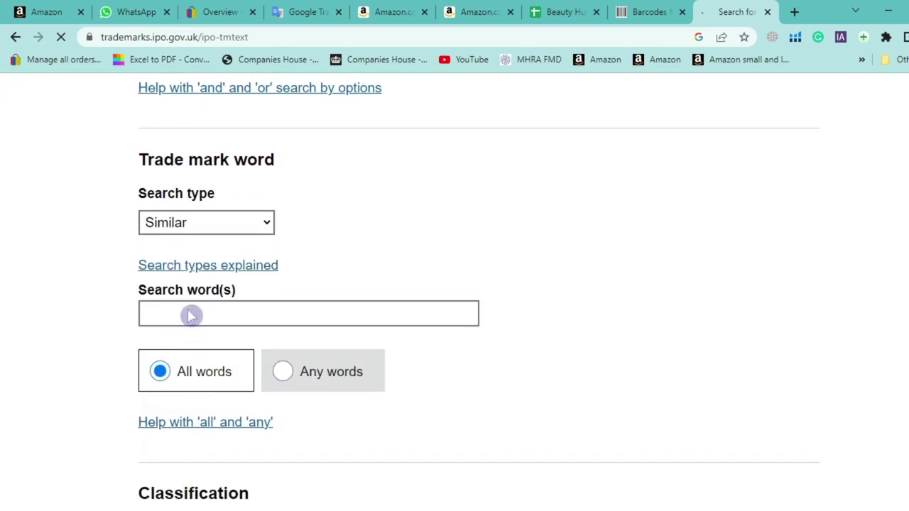
left_click(167, 310)
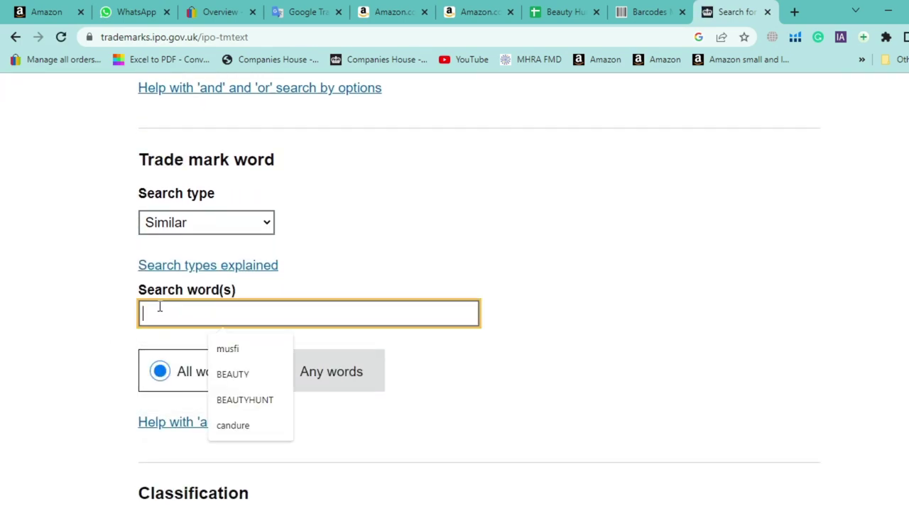
left_click(219, 348)
scroll(12, 360, "down", 5)
scroll(213, 405, "down", 6)
left_click(178, 349)
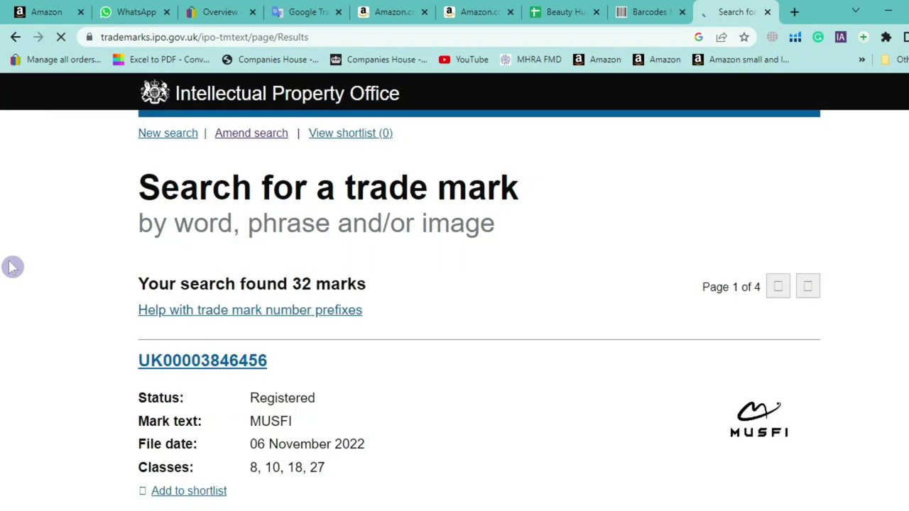
scroll(41, 238, "down", 3)
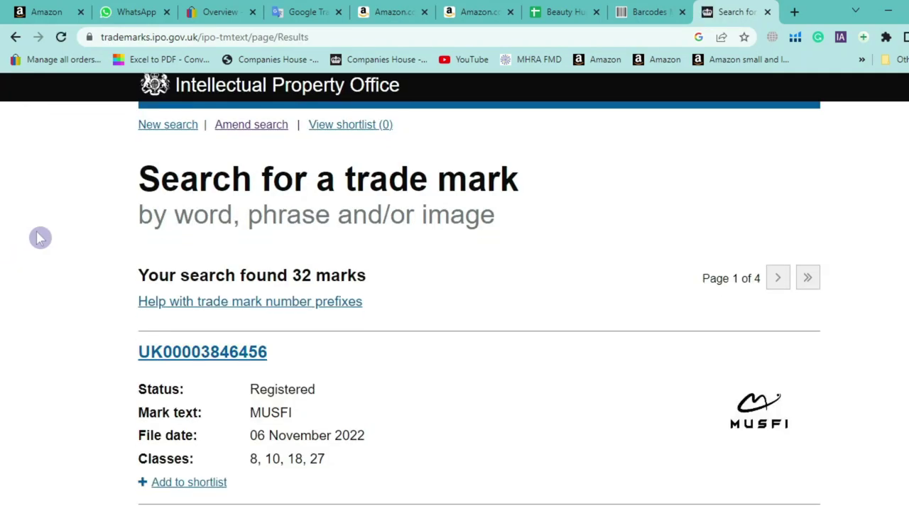
scroll(807, 299, "down", 1)
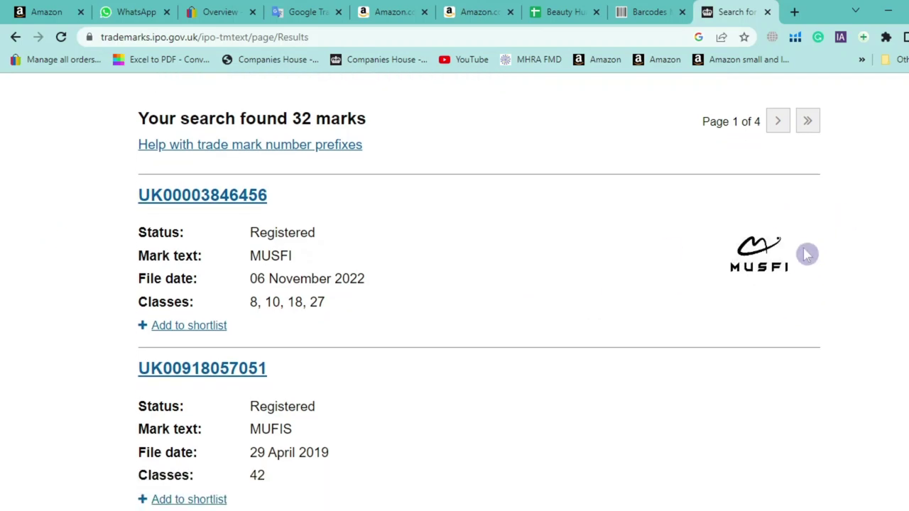
left_click_drag(779, 282, 766, 251)
left_click(65, 284)
left_click_drag(331, 310, 231, 307)
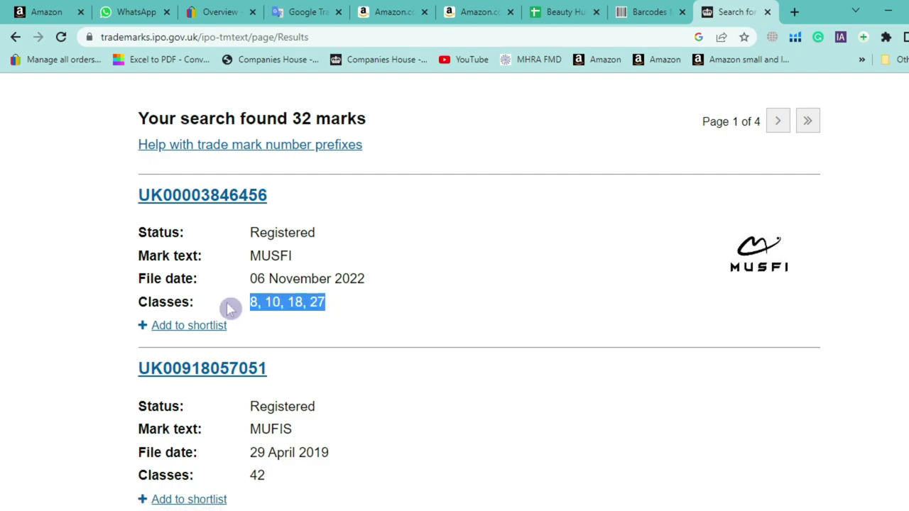
left_click(227, 210)
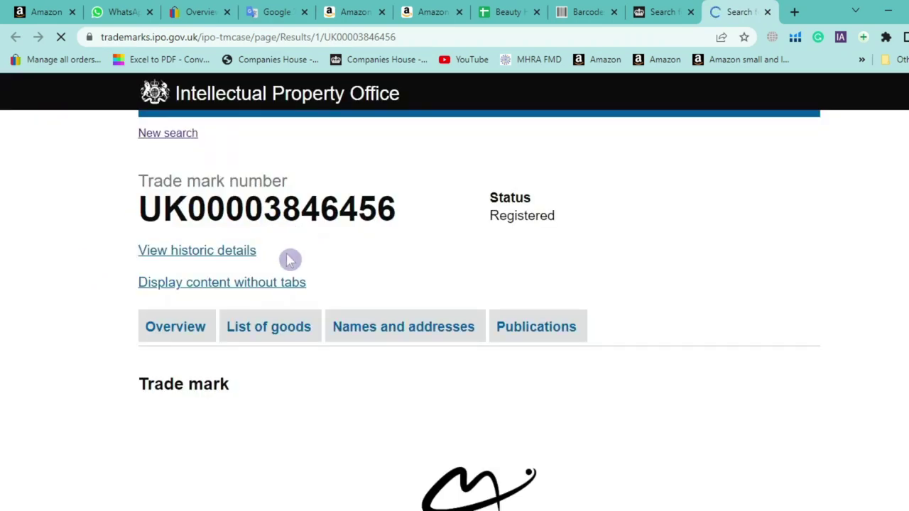
Show the MUSFI mark's list of goods and expand Class 8
scroll(315, 248, "down", 2)
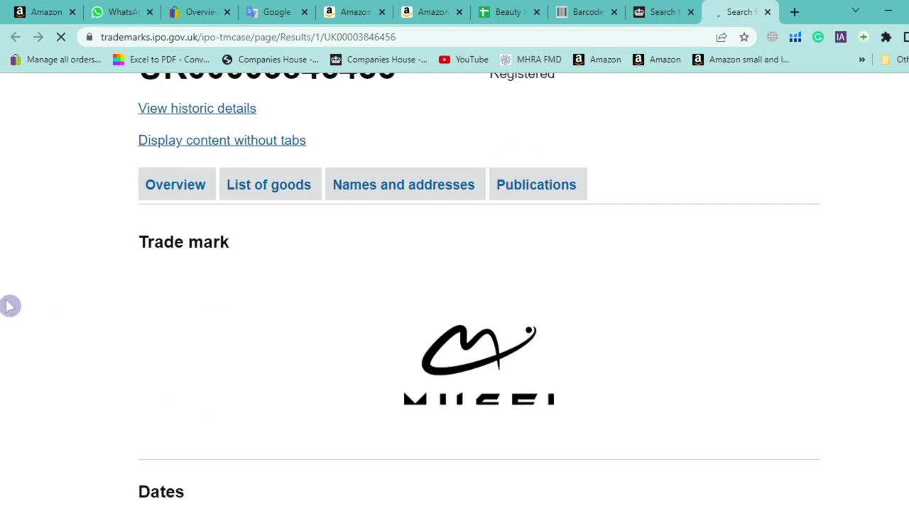
left_click(265, 193)
scroll(107, 213, "down", 1)
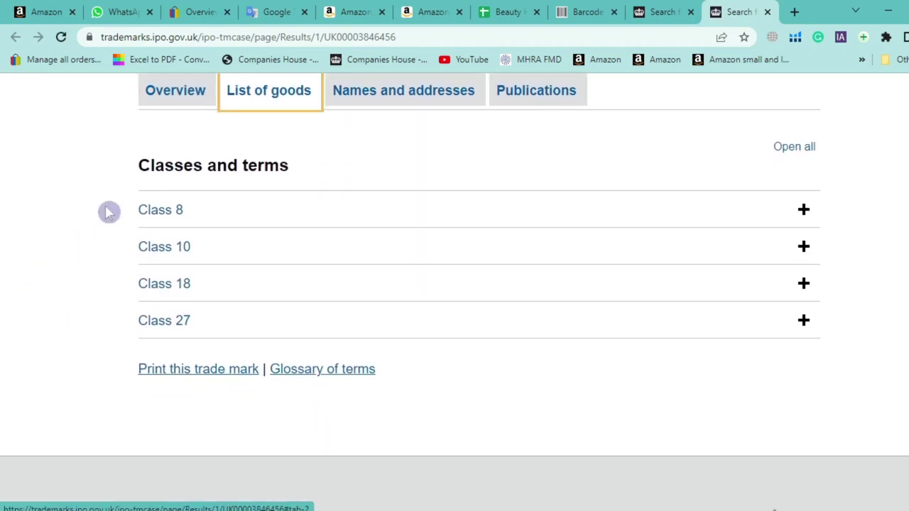
left_click(147, 213)
scroll(85, 234, "down", 1)
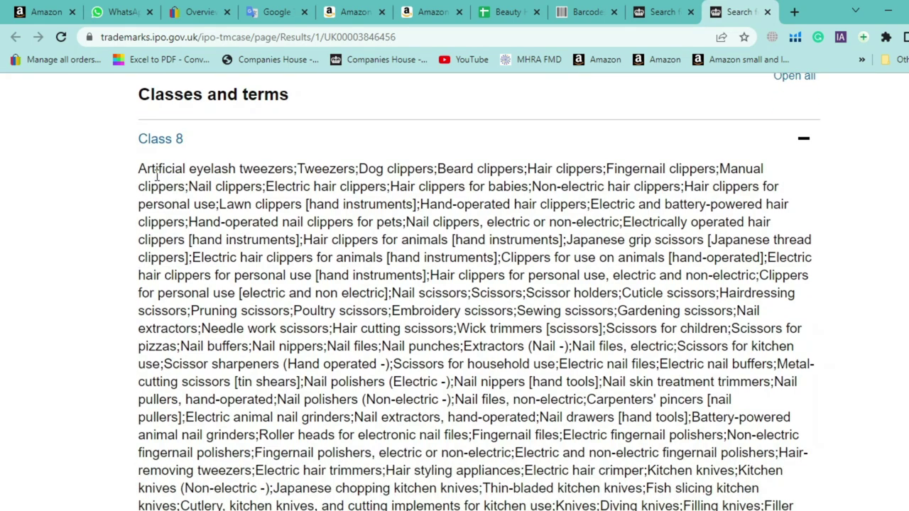
left_click_drag(152, 171, 766, 276)
left_click(47, 175)
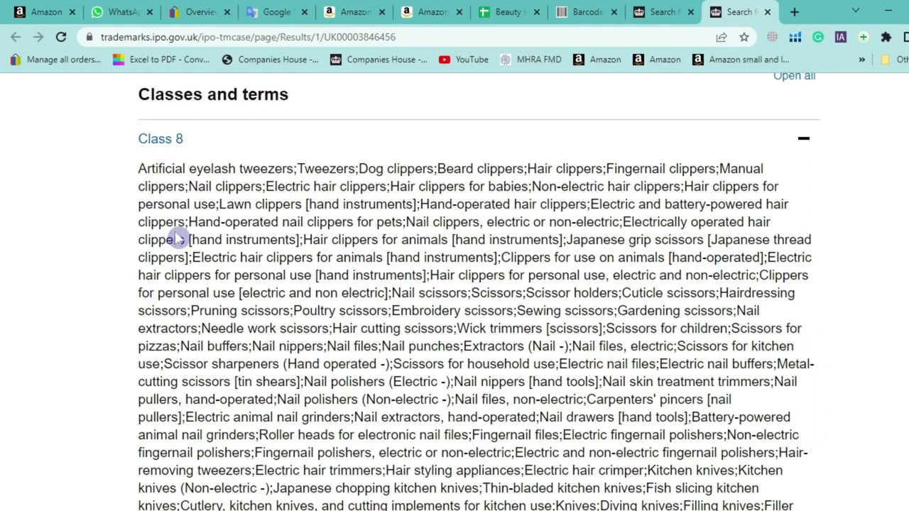
Read the Class 8 terms, including scissors, hair clippers and ear-piercing guns, then re-expand Class 8
left_click_drag(313, 311, 526, 312)
left_click(536, 185)
left_click_drag(533, 186, 780, 186)
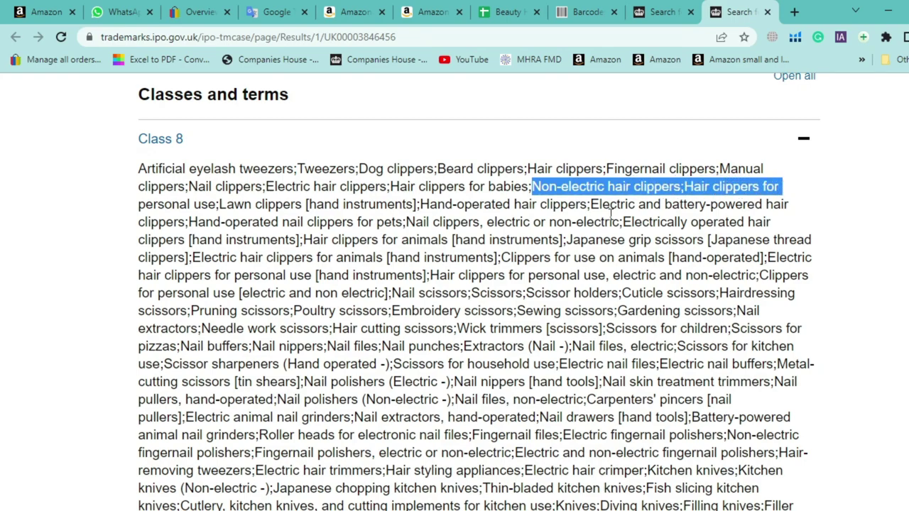
scroll(661, 205, "down", 7)
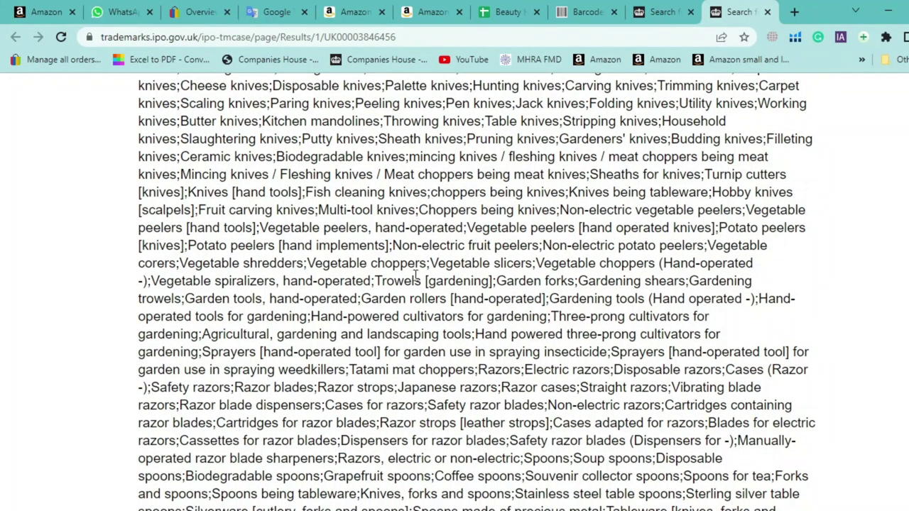
scroll(417, 276, "down", 5)
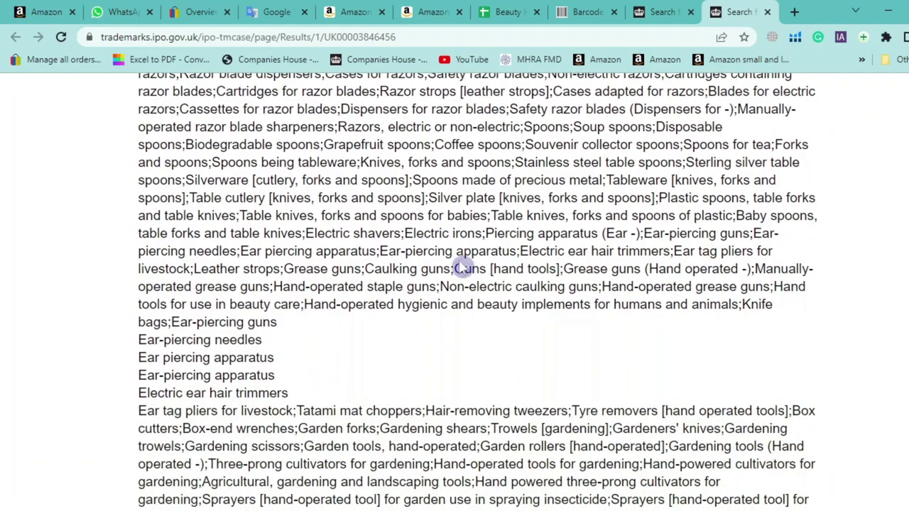
scroll(454, 270, "down", 1)
left_click_drag(280, 229, 257, 237)
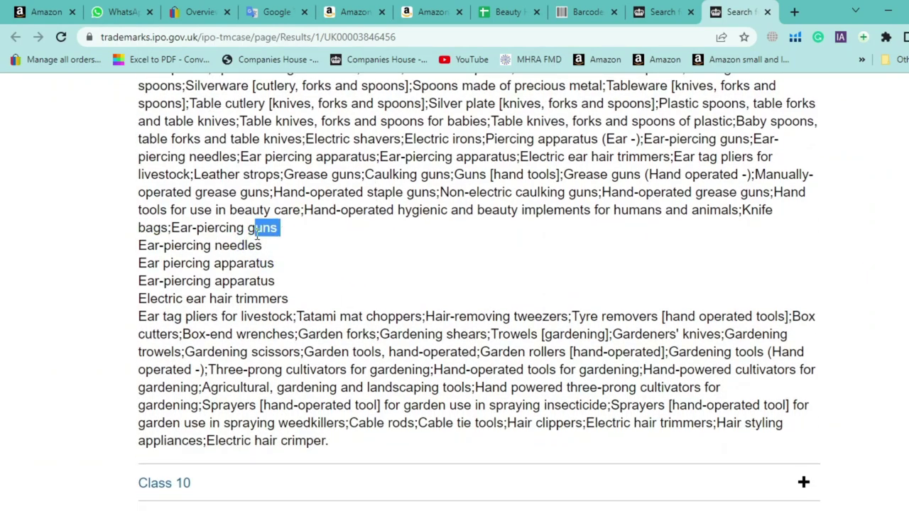
scroll(174, 317, "up", 10)
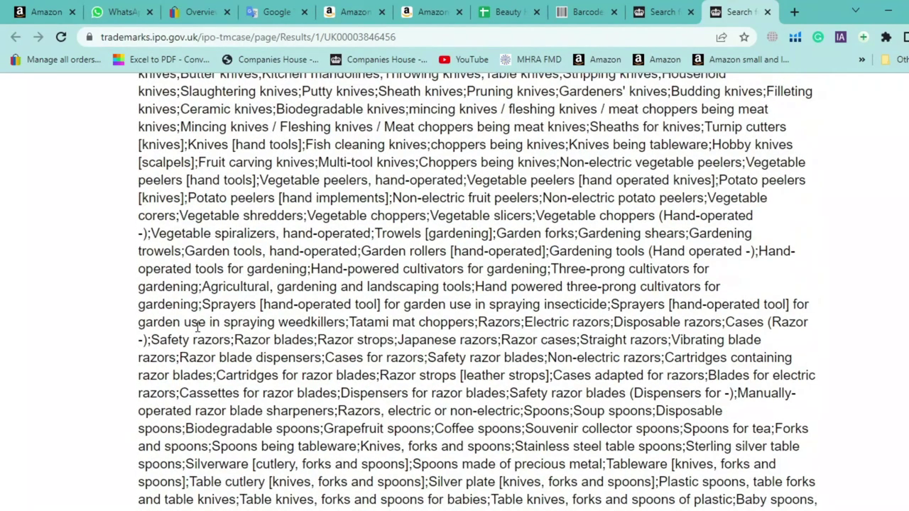
scroll(62, 298, "up", 5)
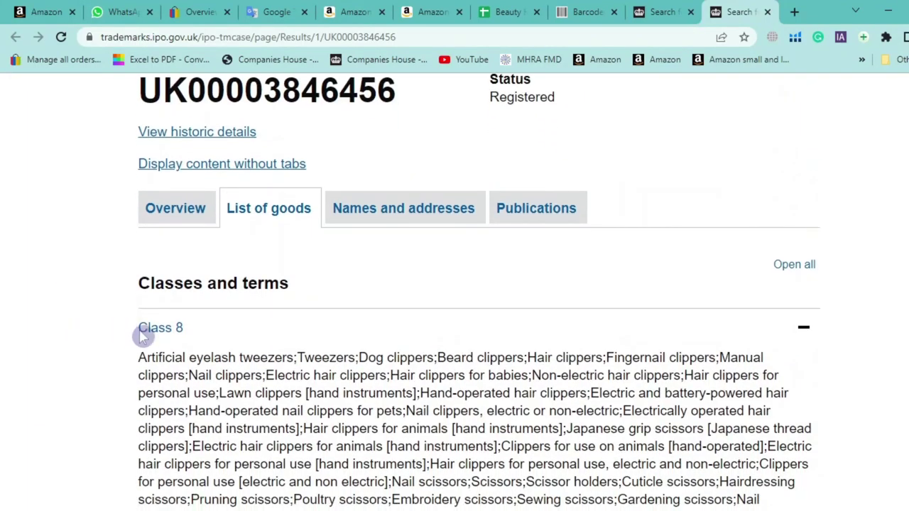
left_click(150, 334)
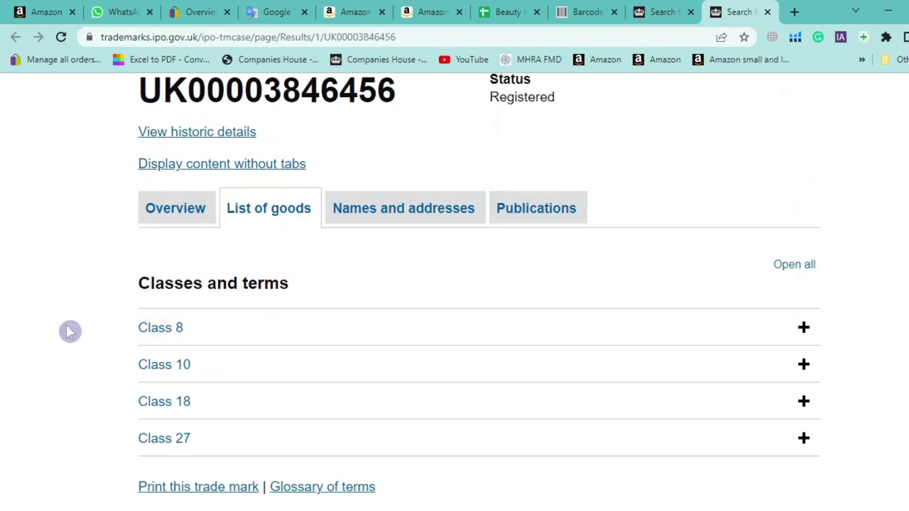
scroll(178, 332, "down", 1)
left_click(804, 306)
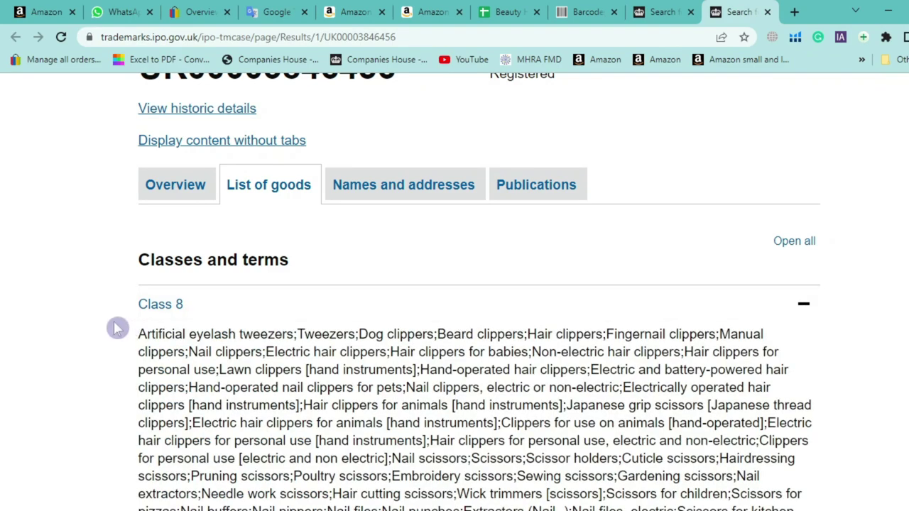
In a new tab, search Google for 'IPO CLASS COST'
left_click(795, 14)
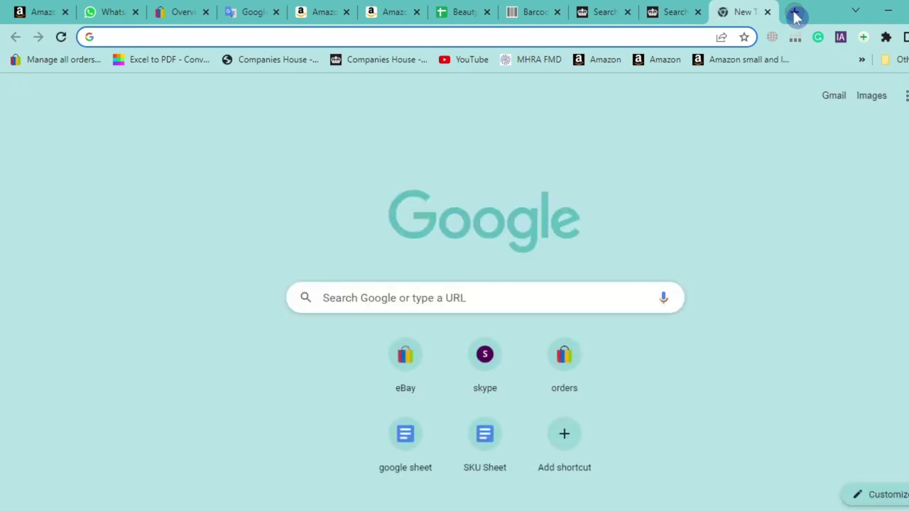
type("IP")
key("BackSpace")
key("BackSpace")
key("BackSpace")
type("IPO")
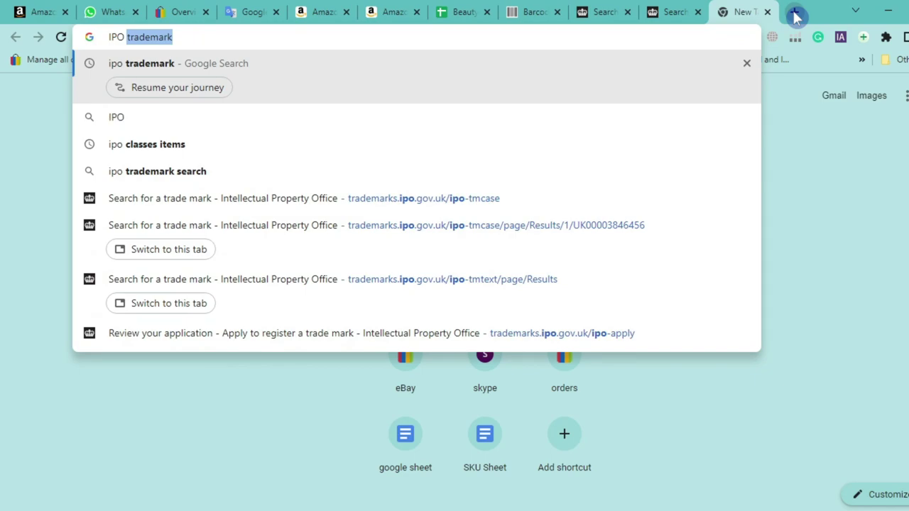
type(" 1CAL")
key("BackSpace")
key("BackSpace")
key("BackSpace")
key("BackSpace")
key("BackSpace")
type("CLASS ")
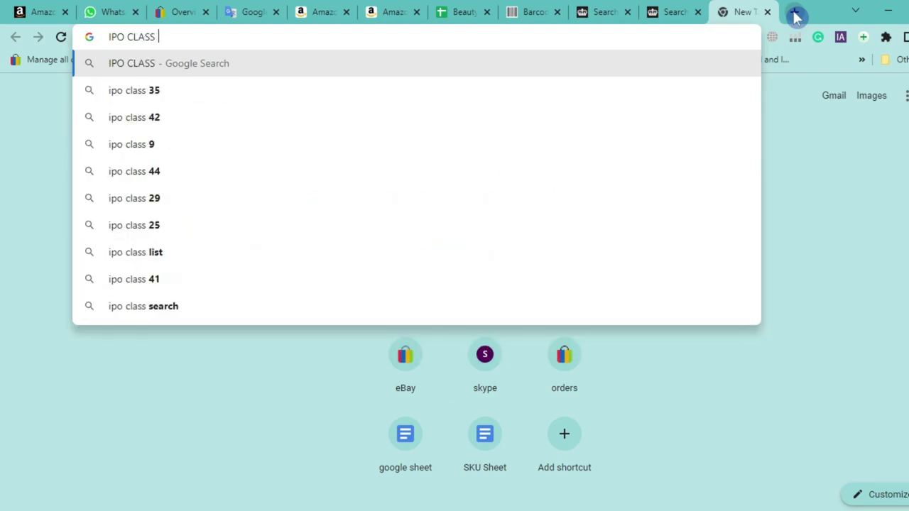
type("COST")
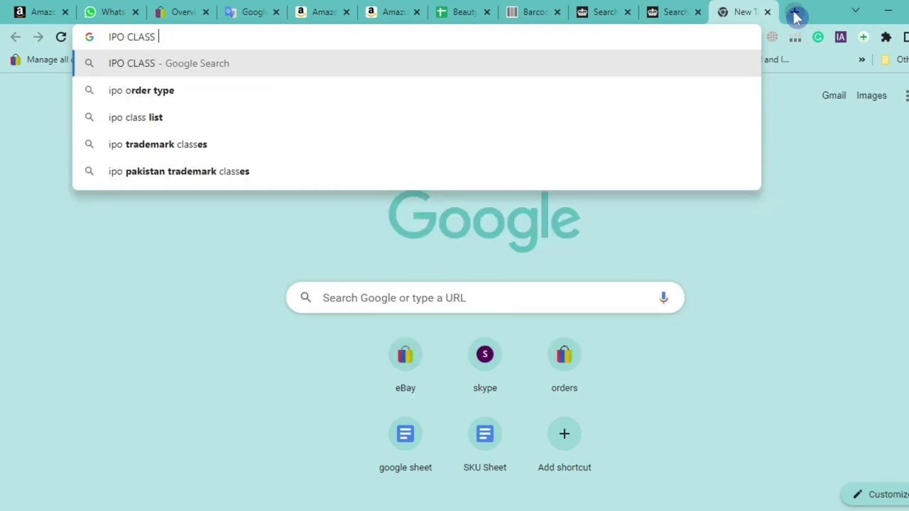
key("Return")
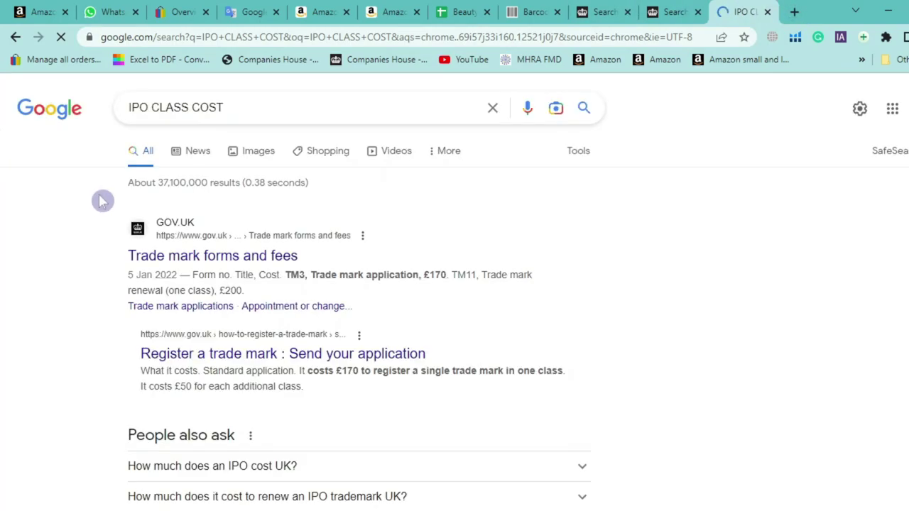
Open GOV.UK's 'Trade mark forms and fees' page and find the £170 application fee
scroll(90, 203, "down", 3)
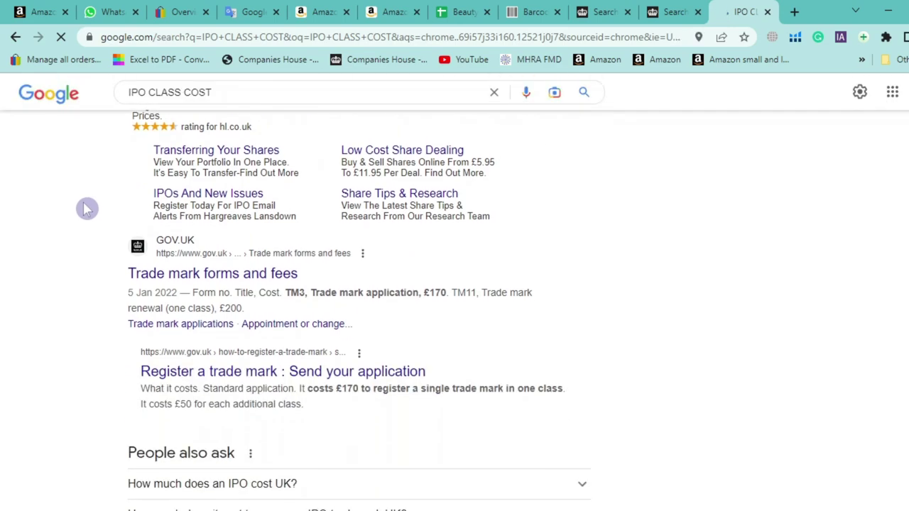
left_click(214, 231)
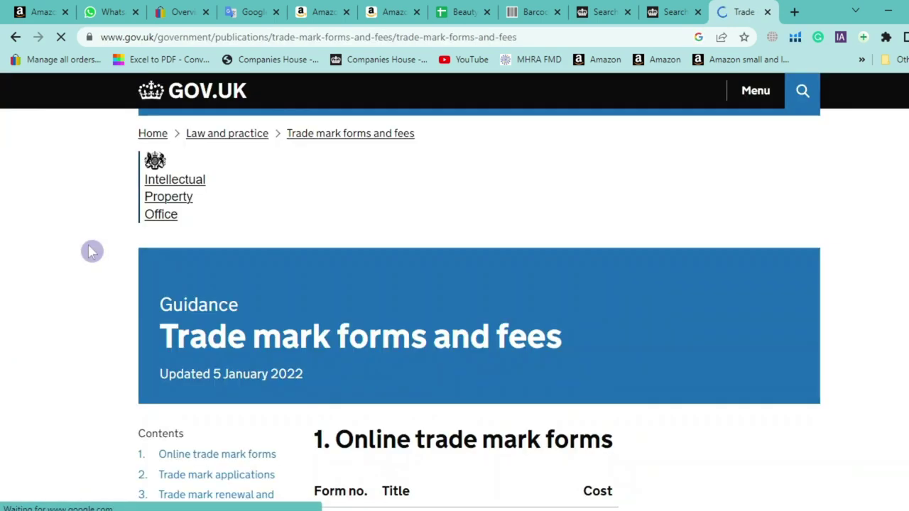
scroll(77, 247, "down", 3)
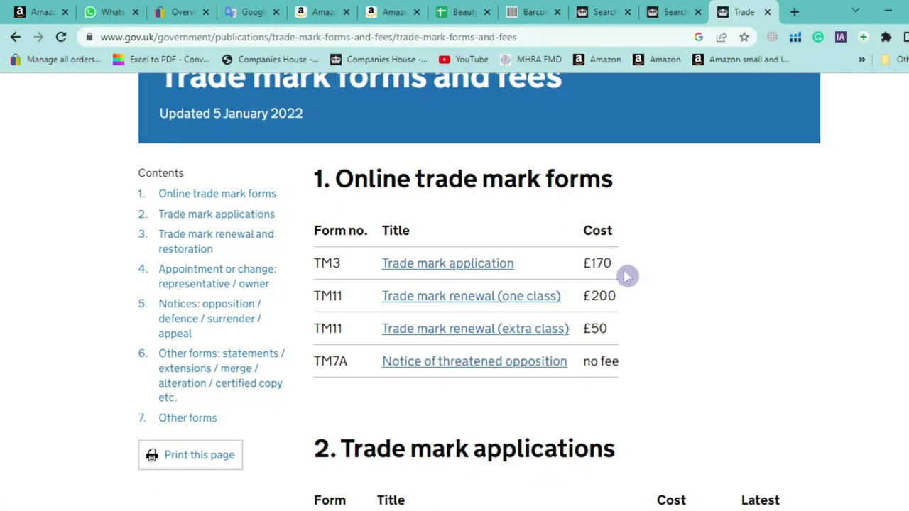
left_click_drag(613, 263, 595, 263)
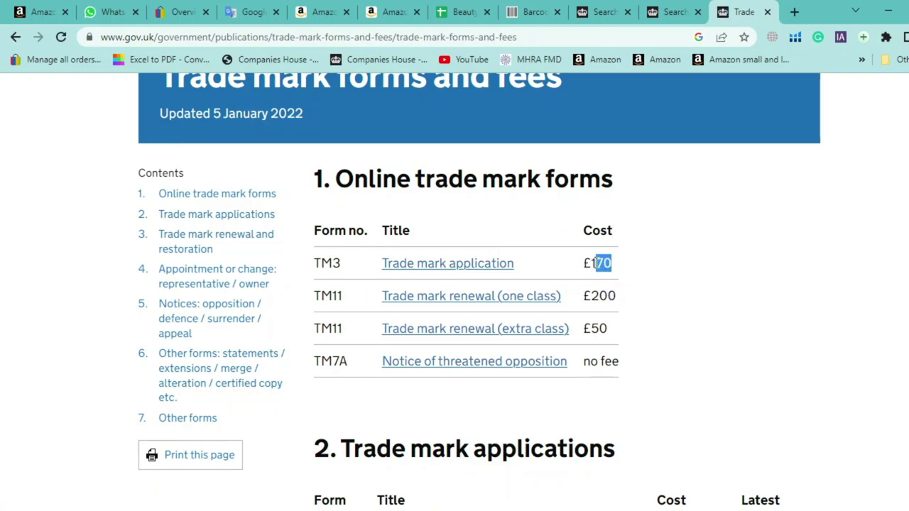
scroll(106, 258, "down", 4)
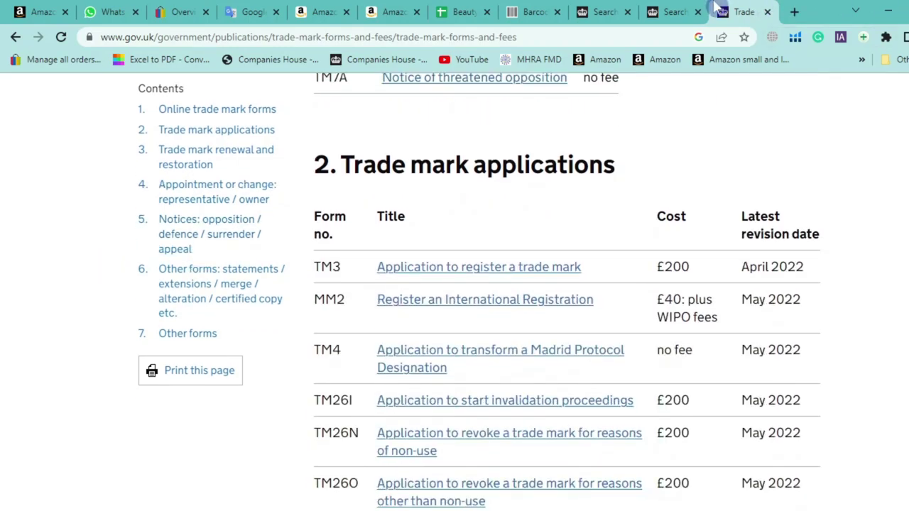
left_click(681, 10)
Collapse Class 8 and expand Class 10 to see its dental goods
scroll(450, 302, "down", 2)
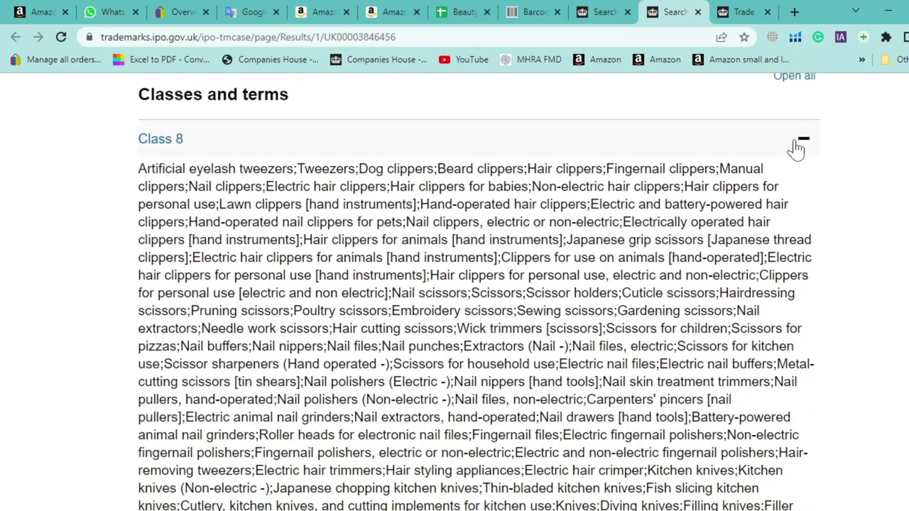
left_click(801, 140)
scroll(280, 222, "down", 1)
left_click(195, 131)
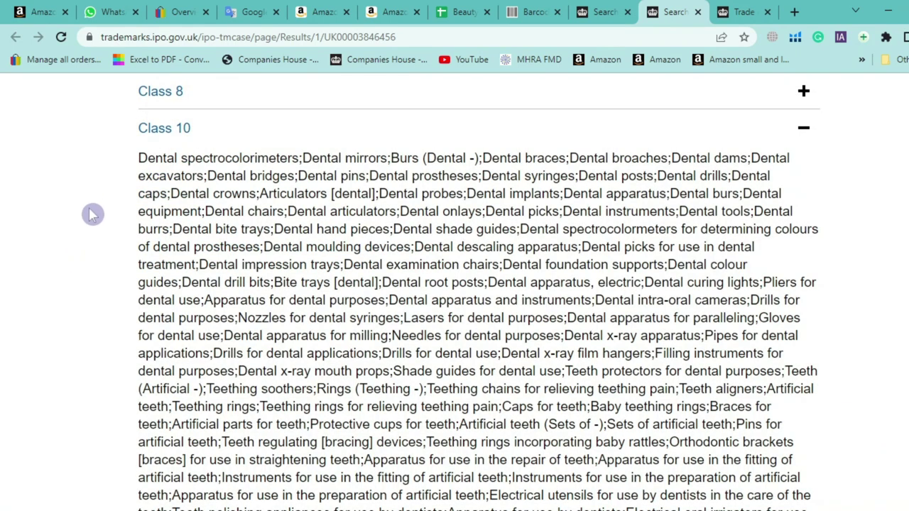
scroll(95, 167, "up", 1)
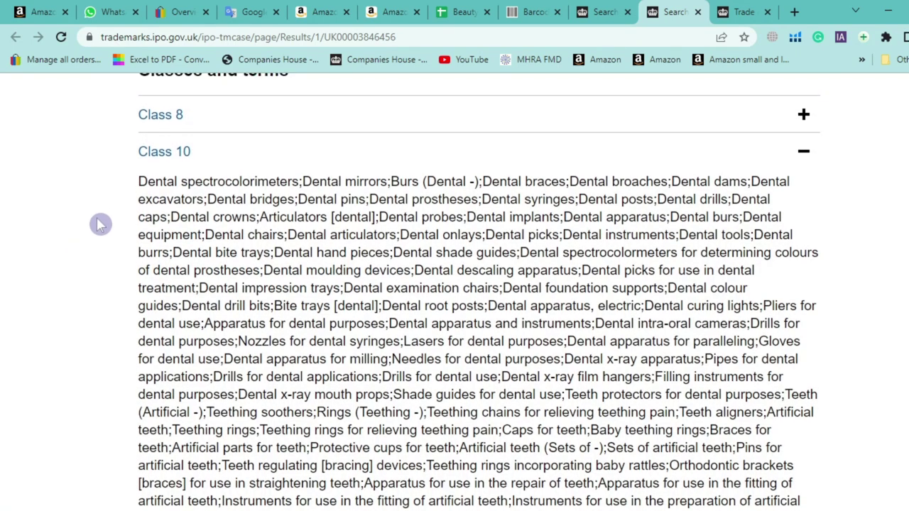
left_click_drag(163, 182, 624, 323)
left_click(600, 394)
Read through the whole Class 10 goods list, then collapse it
left_click_drag(152, 218, 632, 430)
scroll(581, 345, "down", 2)
scroll(581, 344, "down", 2)
left_click_drag(797, 422, 547, 347)
scroll(5, 291, "up", 2)
scroll(5, 292, "up", 2)
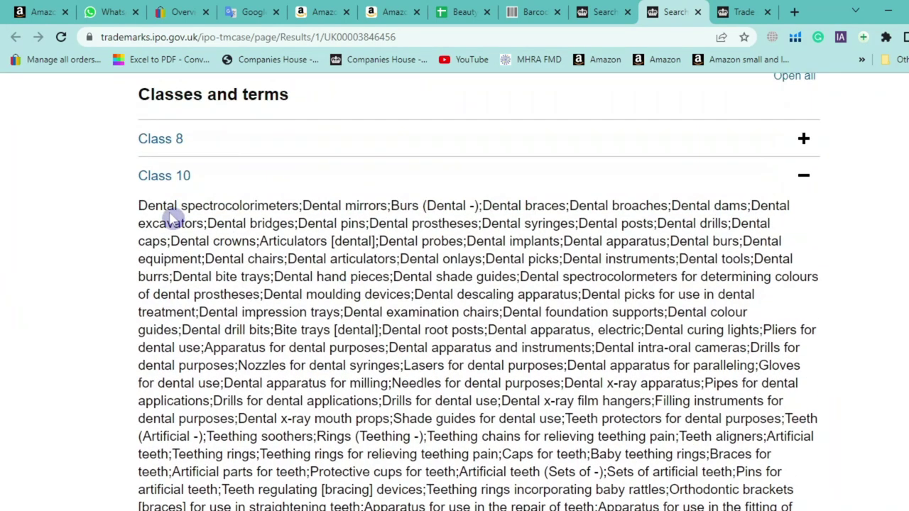
left_click_drag(139, 206, 293, 206)
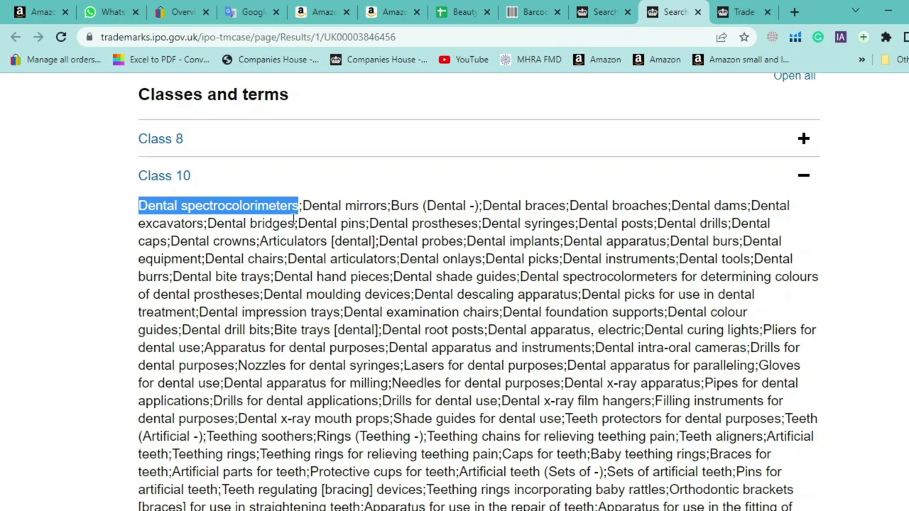
left_click_drag(140, 215, 778, 490)
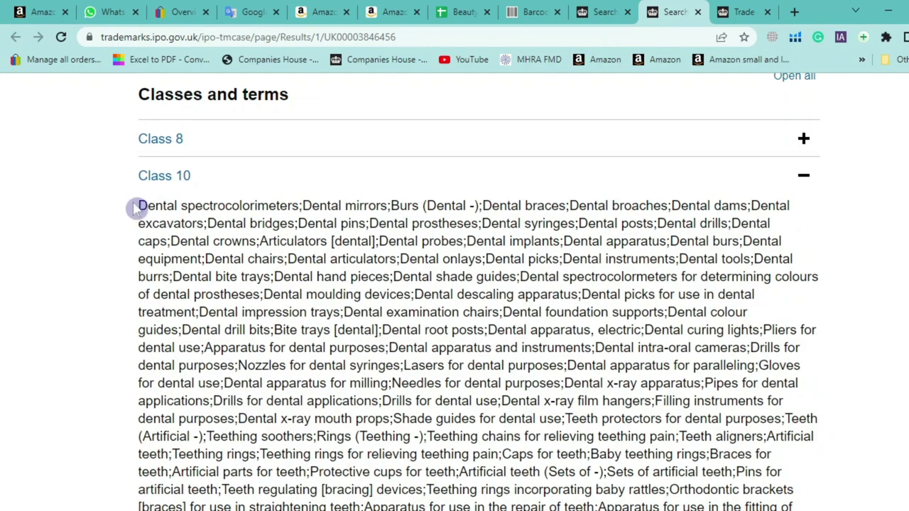
left_click_drag(140, 205, 860, 166)
scroll(503, 250, "up", 7)
scroll(503, 250, "up", 2)
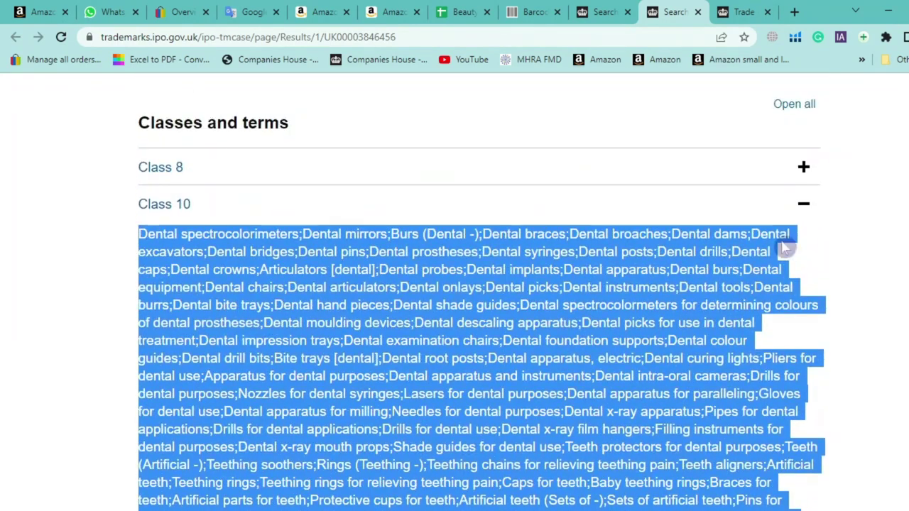
left_click(801, 204)
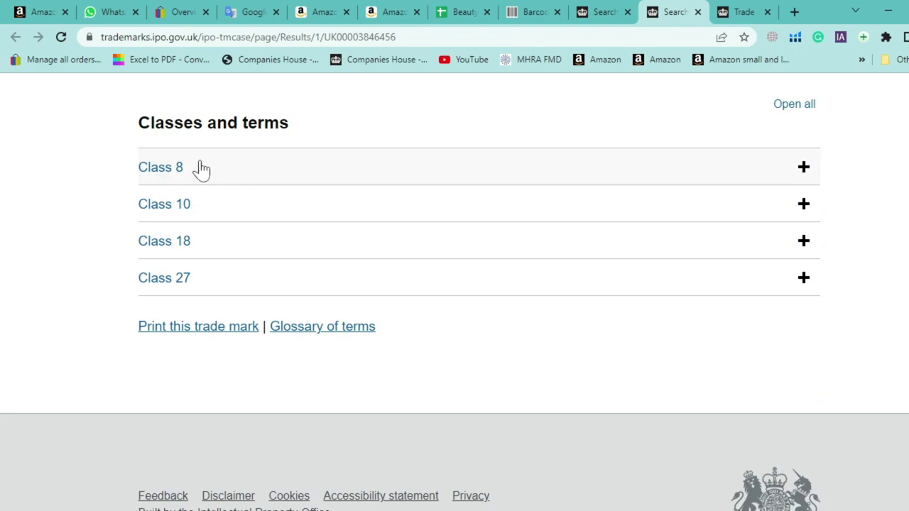
scroll(71, 233, "down", 1)
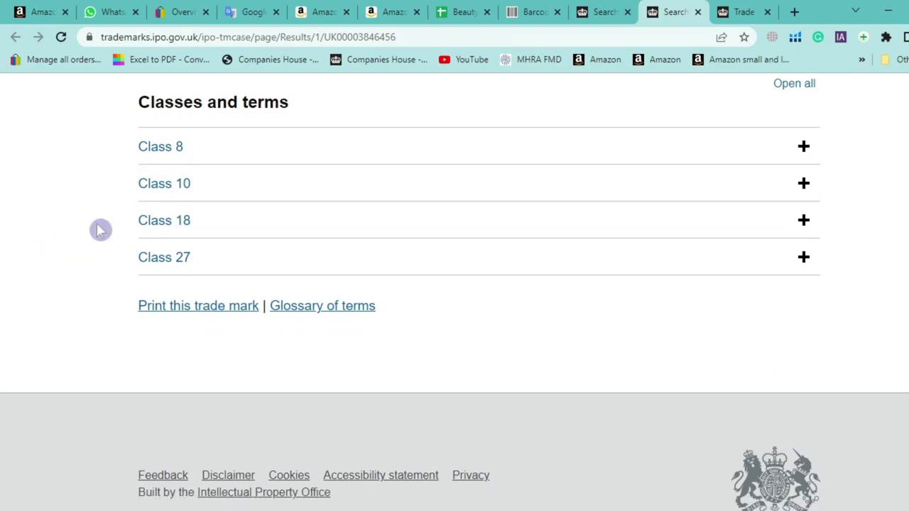
Expand Class 18 and read its terms, such as backpacks, animal harnesses and dog coats
left_click(190, 216)
scroll(107, 215, "down", 1)
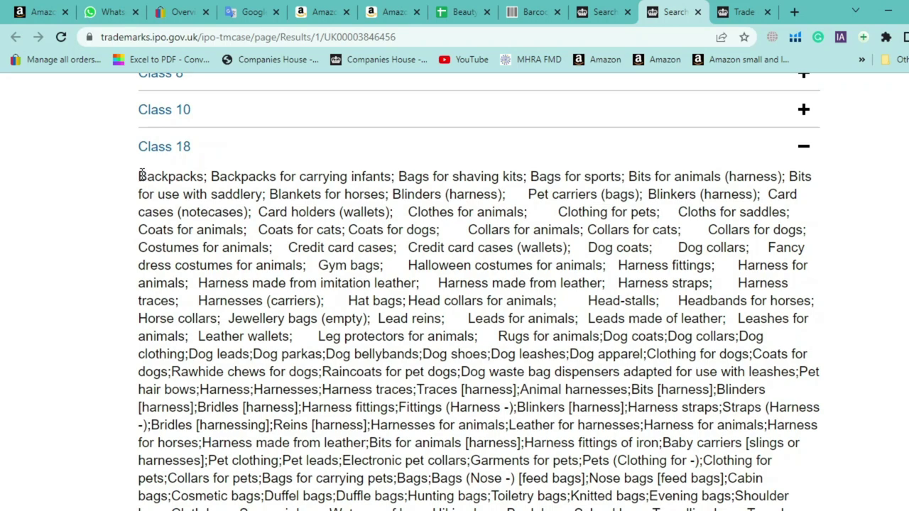
left_click_drag(141, 176, 802, 353)
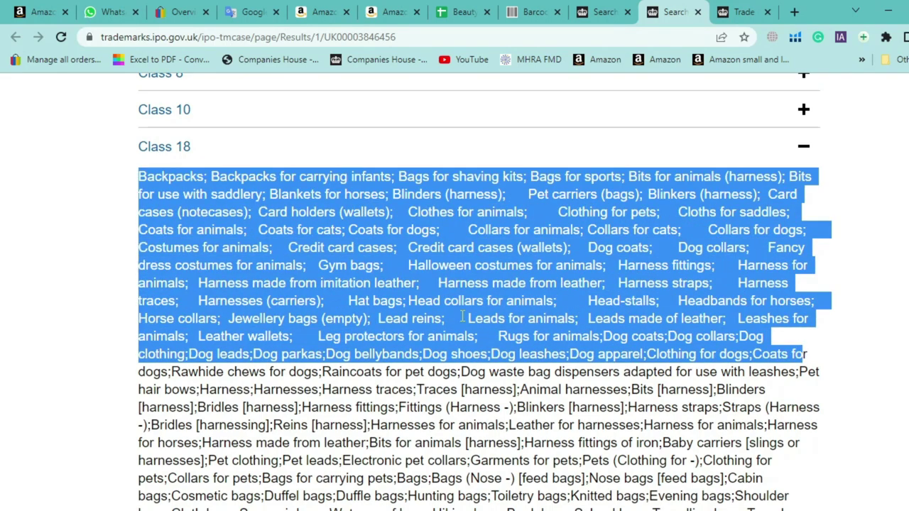
left_click(240, 238)
scroll(197, 189, "down", 1)
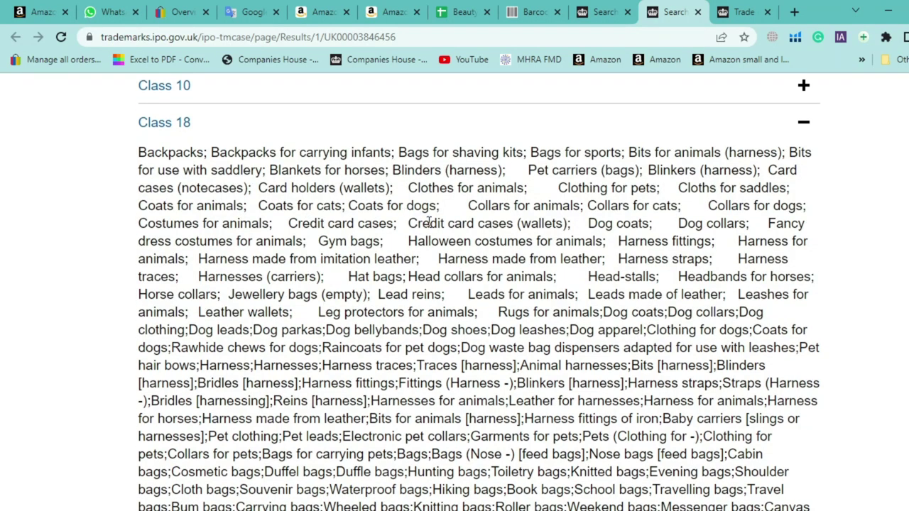
left_click_drag(359, 202, 599, 206)
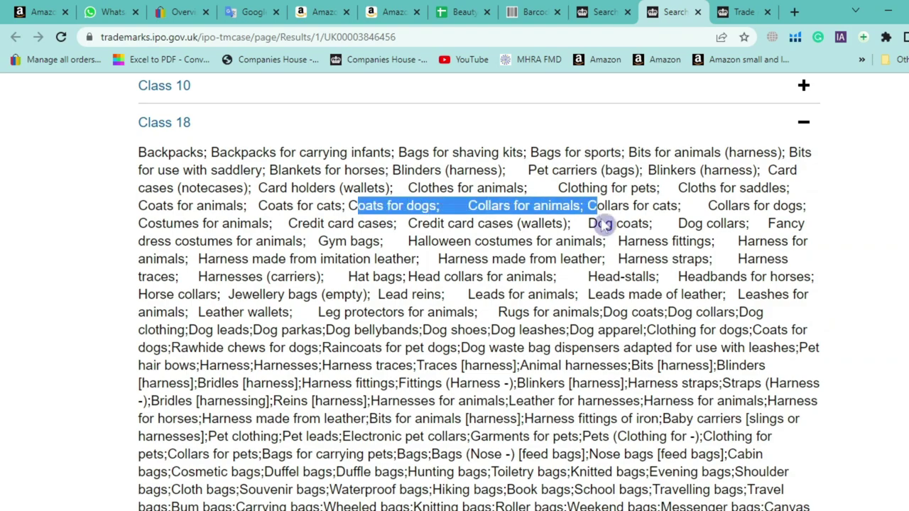
scroll(544, 244, "down", 5)
left_click_drag(273, 268, 348, 268)
scroll(279, 211, "up", 5)
scroll(279, 211, "down", 1)
scroll(189, 136, "up", 1)
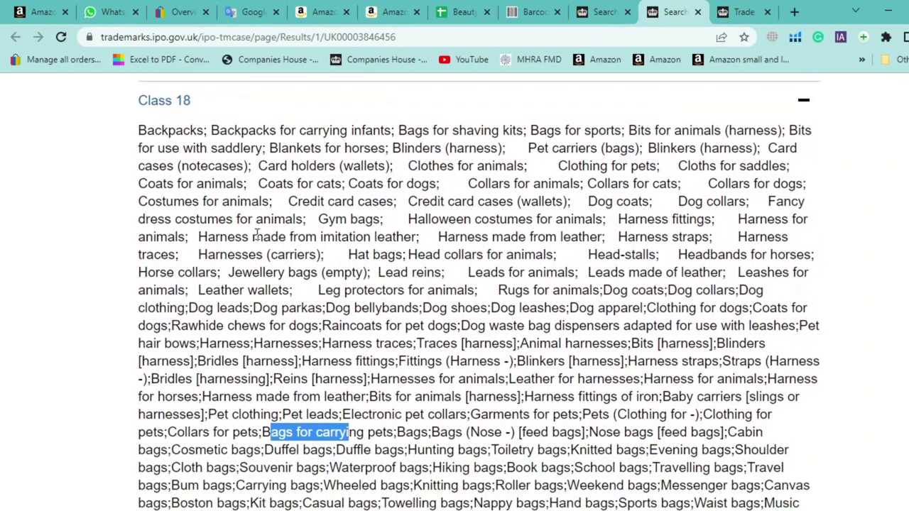
scroll(257, 235, "down", 4)
scroll(261, 236, "down", 5)
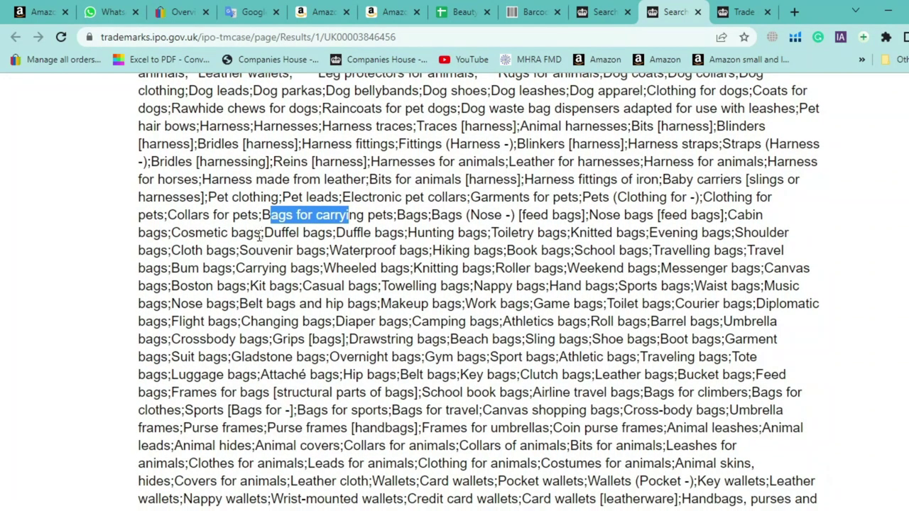
scroll(407, 258, "down", 2)
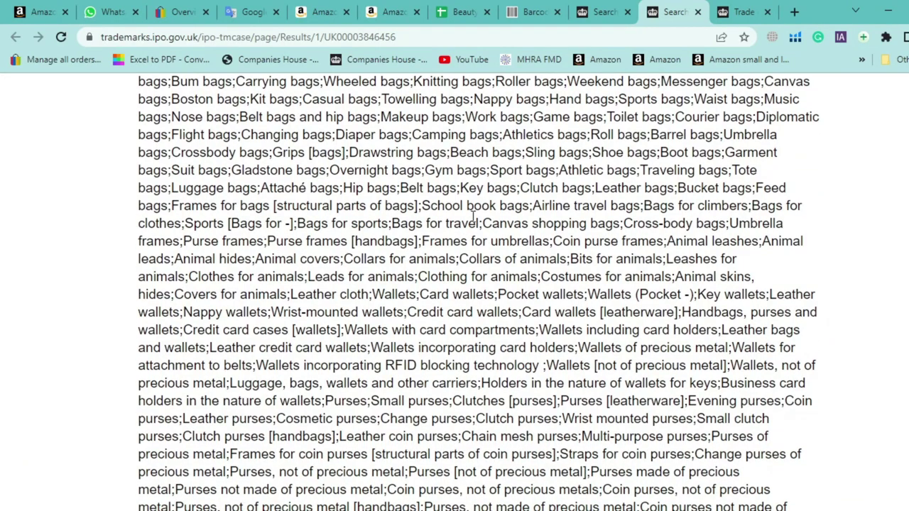
scroll(297, 223, "down", 1)
left_click_drag(297, 200, 670, 458)
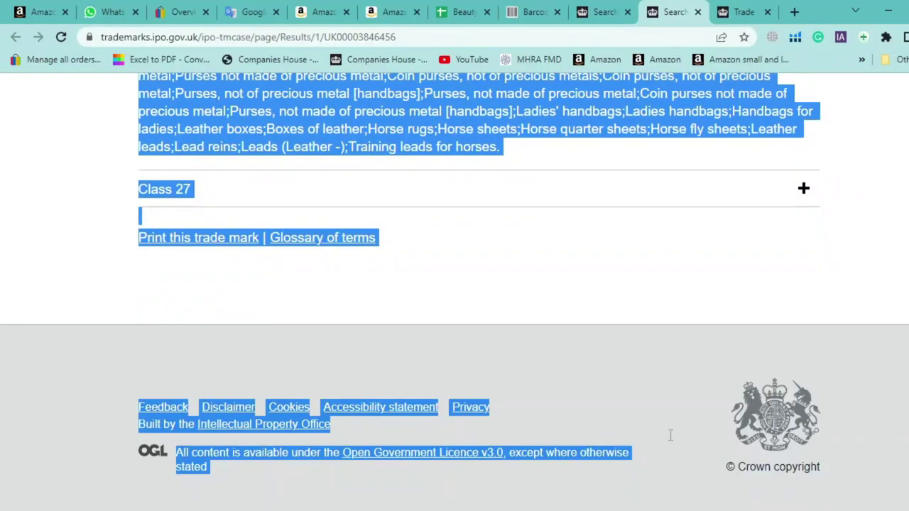
scroll(81, 195, "up", 2)
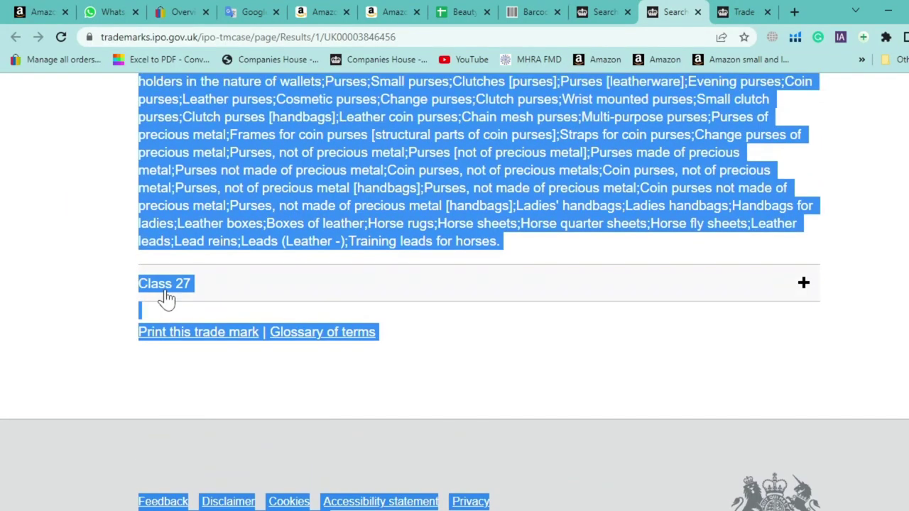
Expand Class 27, read its goods terms, then collapse it again
left_click(167, 300)
scroll(213, 291, "down", 1)
left_click(247, 269)
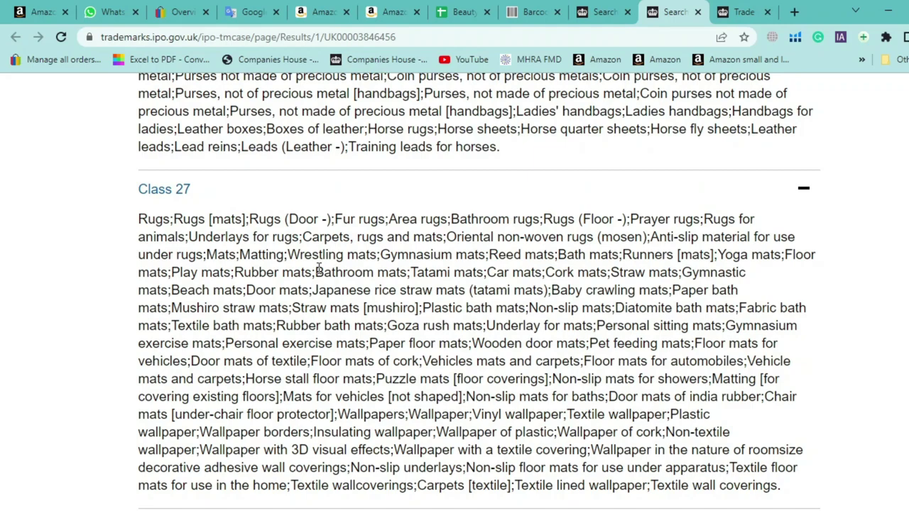
left_click_drag(252, 244, 699, 468)
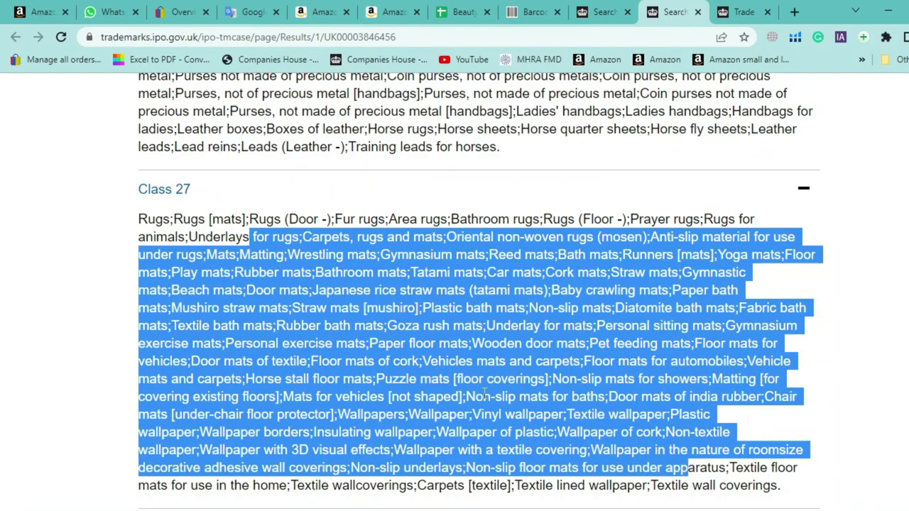
left_click(700, 467)
scroll(359, 304, "down", 1)
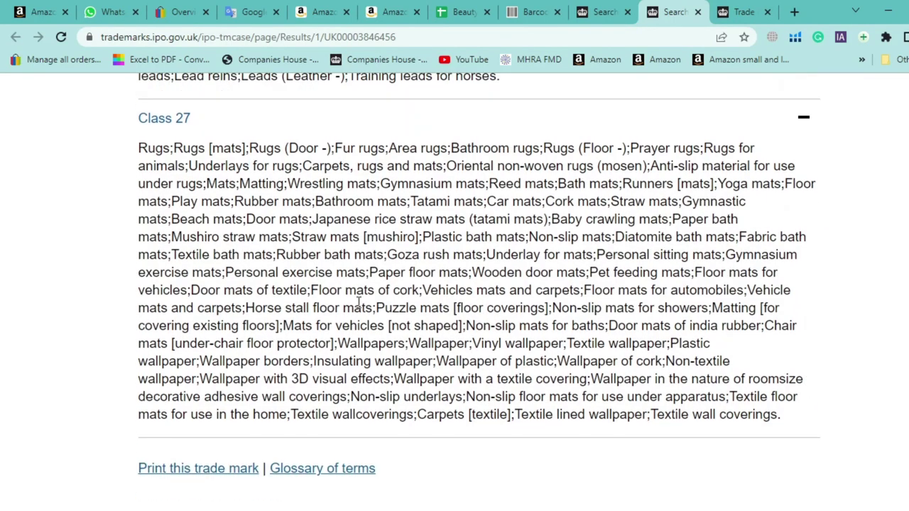
scroll(359, 304, "up", 2)
left_click(183, 236)
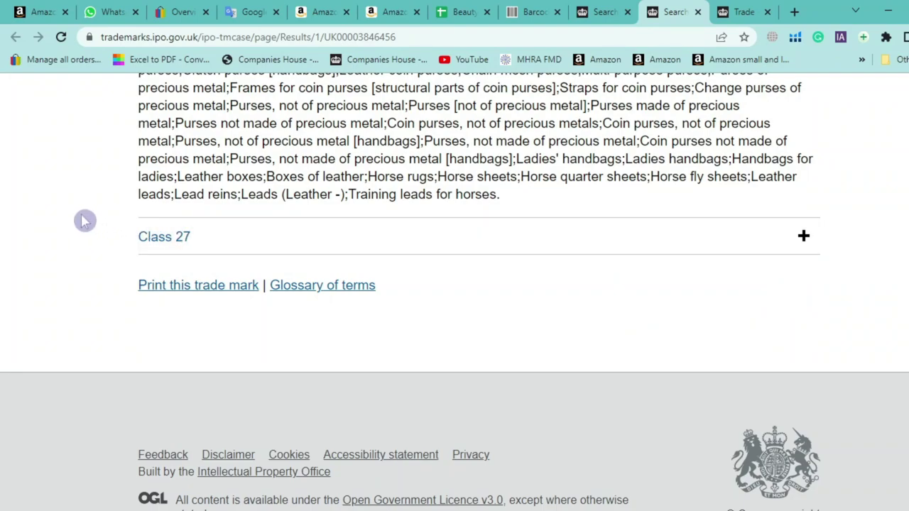
scroll(84, 220, "up", 2)
scroll(84, 221, "up", 10)
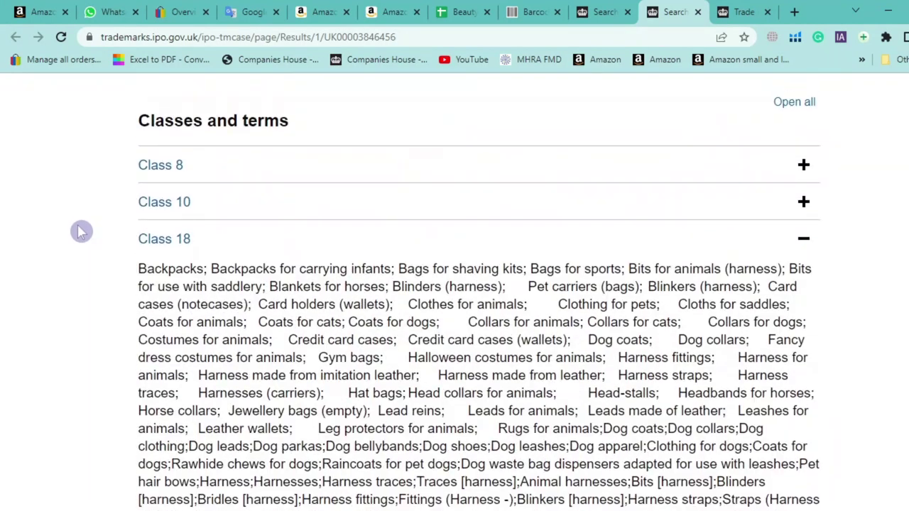
Collapse and reopen Class 18, skimming its goods terms once more
left_click(210, 350)
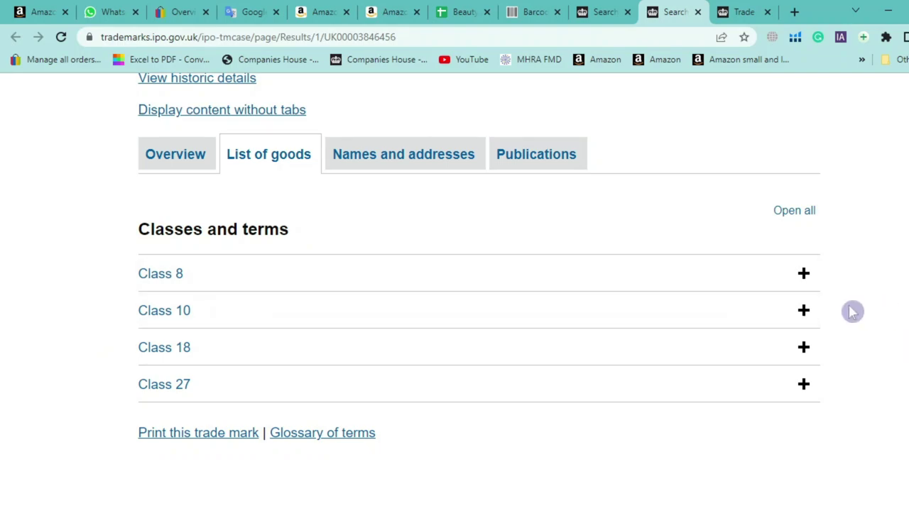
left_click_drag(818, 313, 137, 264)
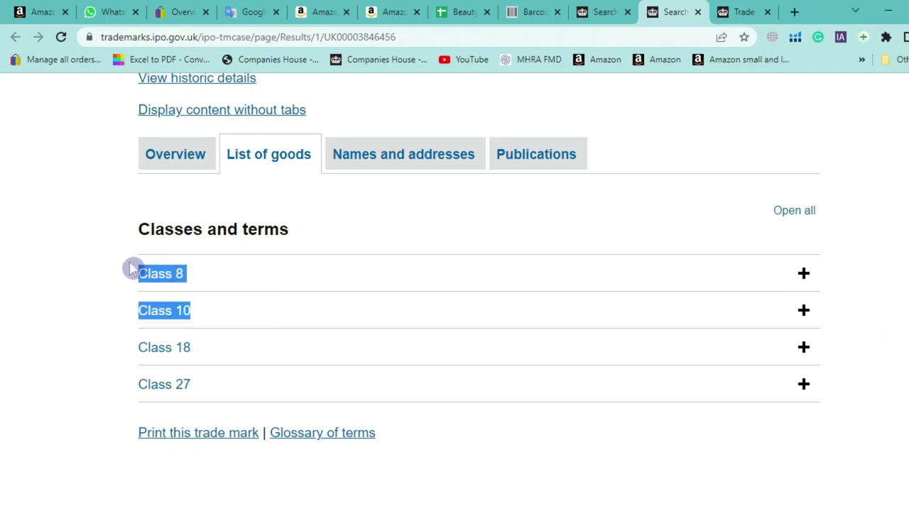
left_click(126, 275)
left_click(183, 349)
scroll(184, 349, "down", 2)
left_click_drag(171, 289, 603, 412)
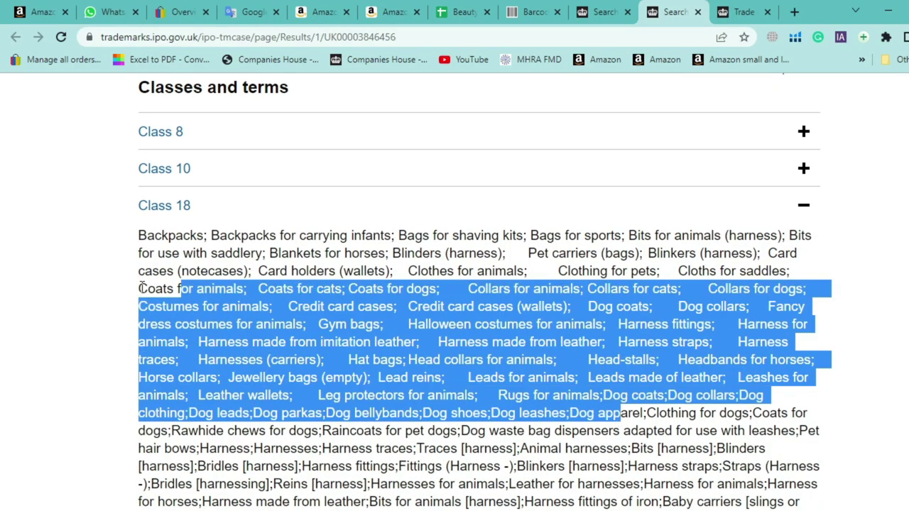
left_click(140, 291)
left_click_drag(164, 252, 488, 412)
left_click(117, 337)
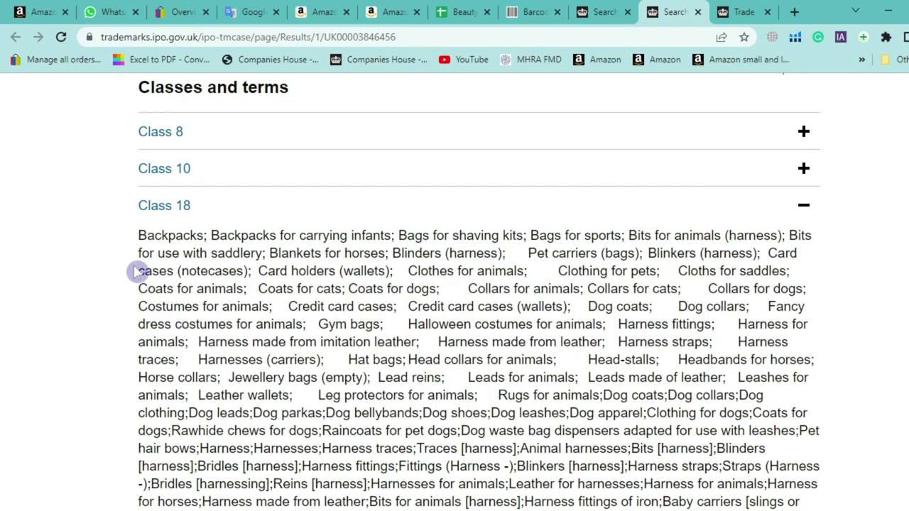
scroll(141, 229, "up", 1)
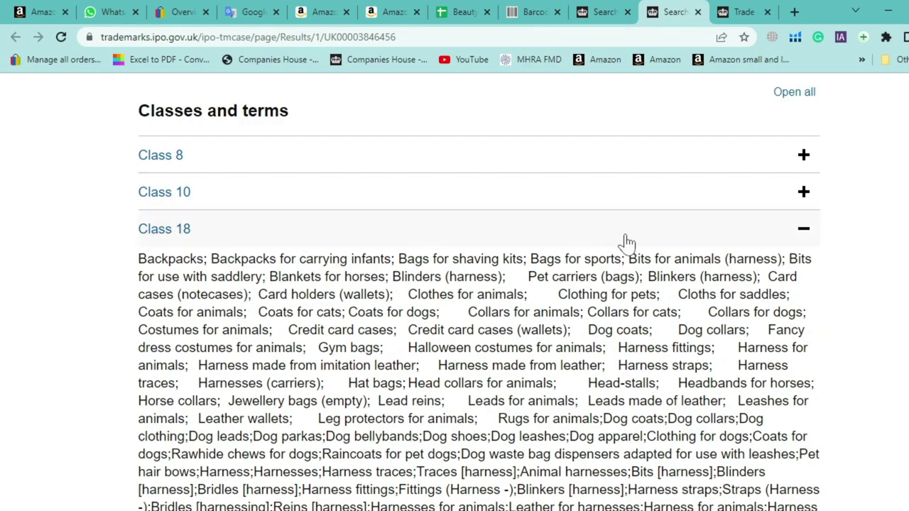
left_click(603, 240)
left_click(210, 236)
scroll(102, 341, "down", 10)
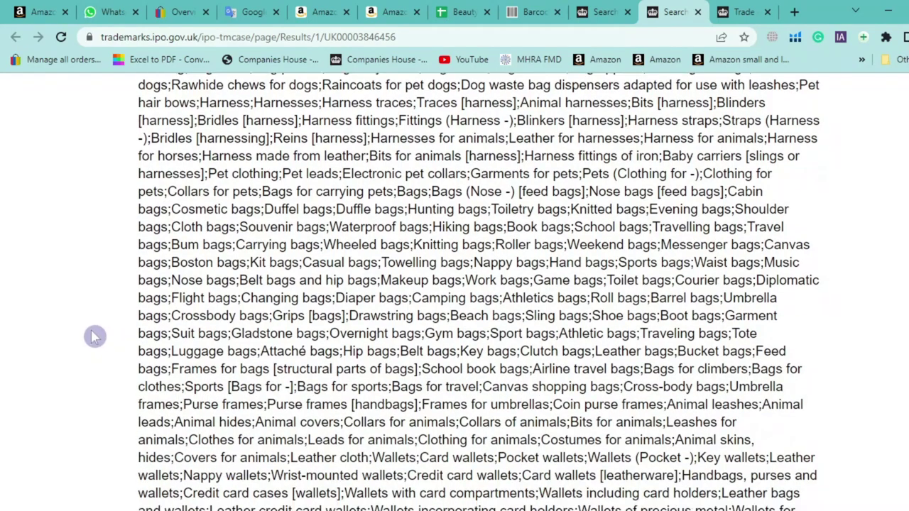
scroll(85, 331, "down", 2)
scroll(84, 334, "up", 5)
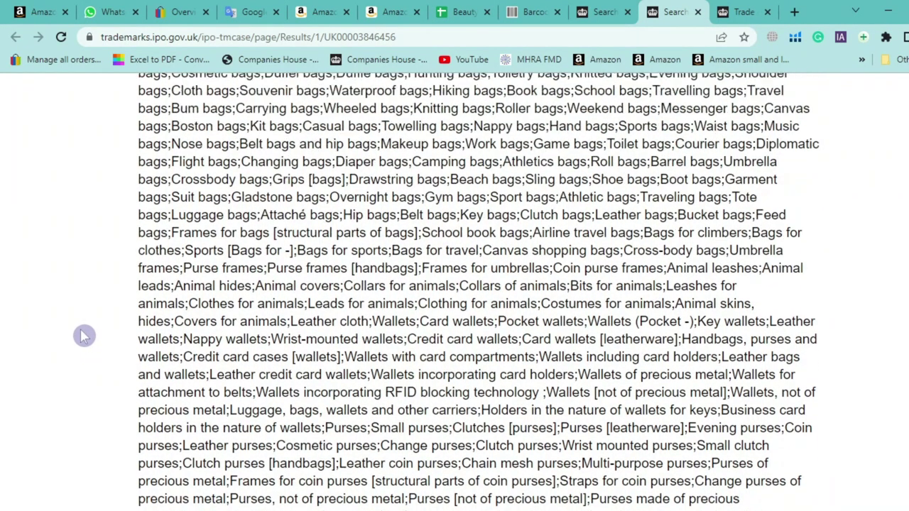
scroll(83, 337, "up", 5)
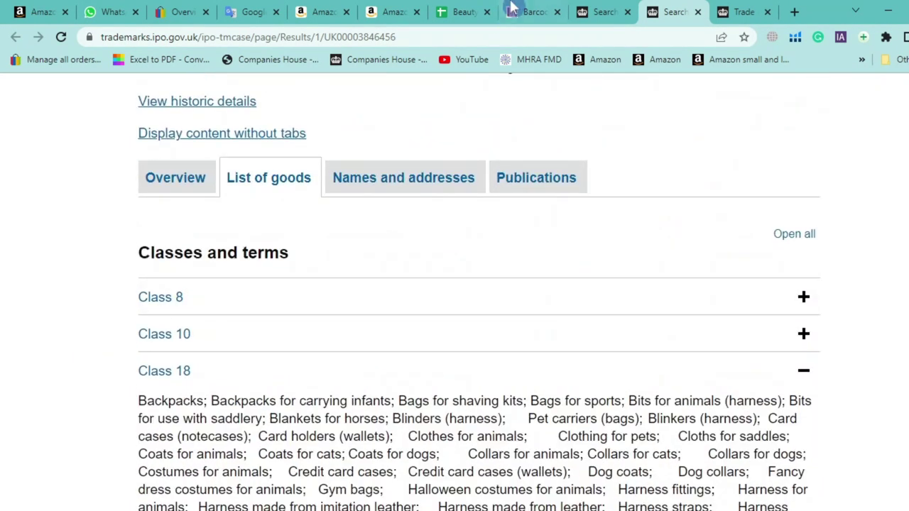
Review the trade mark search results, then return to the fee notes in Google Translate
left_click(615, 10)
scroll(61, 246, "up", 3)
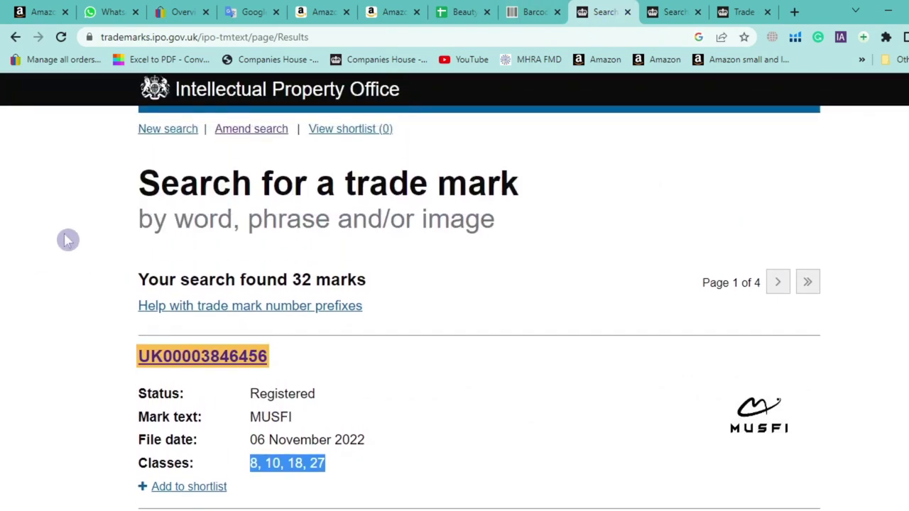
scroll(98, 270, "down", 3)
scroll(99, 270, "down", 2)
scroll(95, 266, "up", 4)
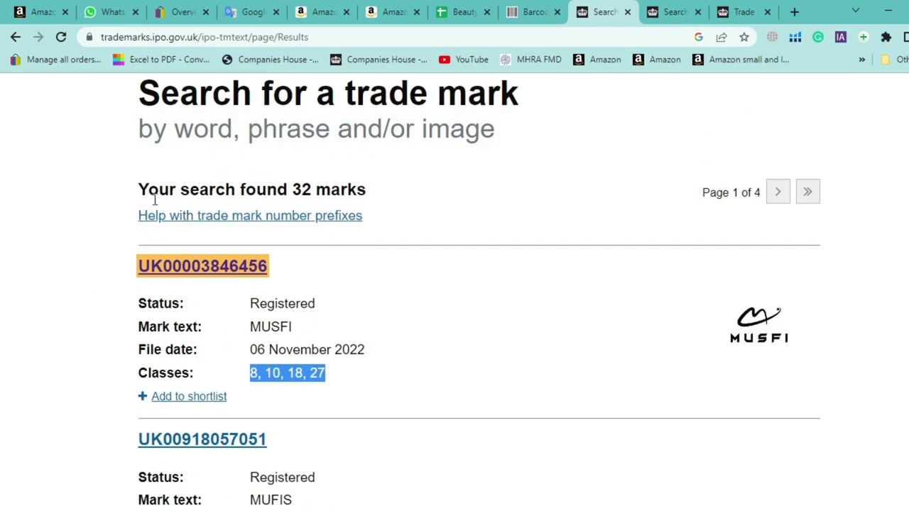
scroll(140, 190, "up", 2)
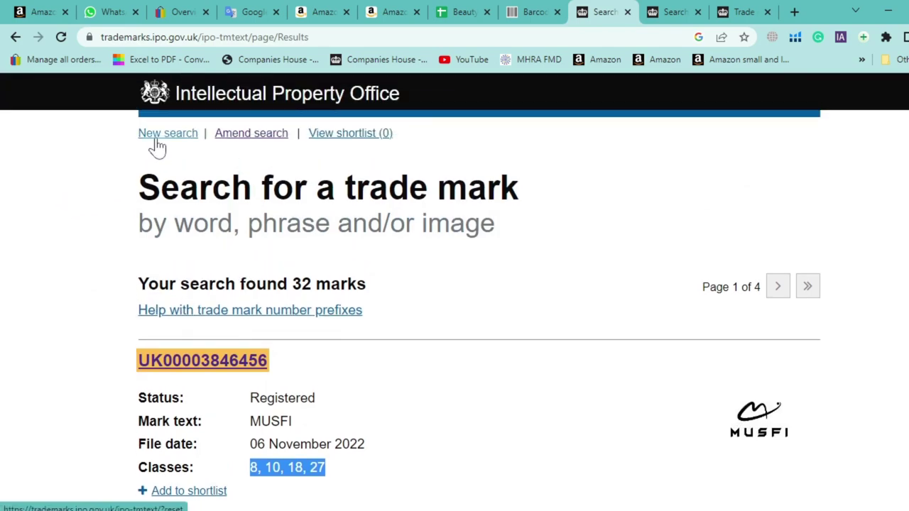
left_click(249, 11)
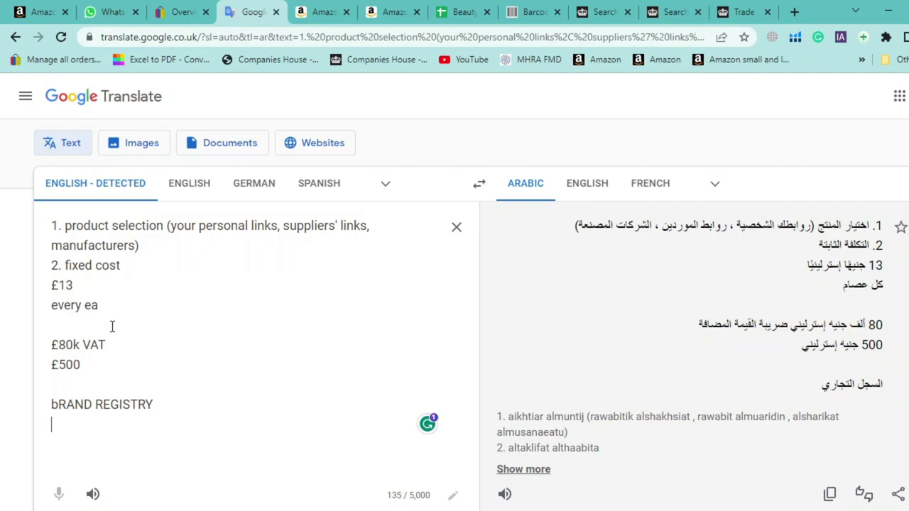
Add '£170' and '£30' lines below the fixed cost line in the source text
left_click(137, 266)
key("Return")
key("Return")
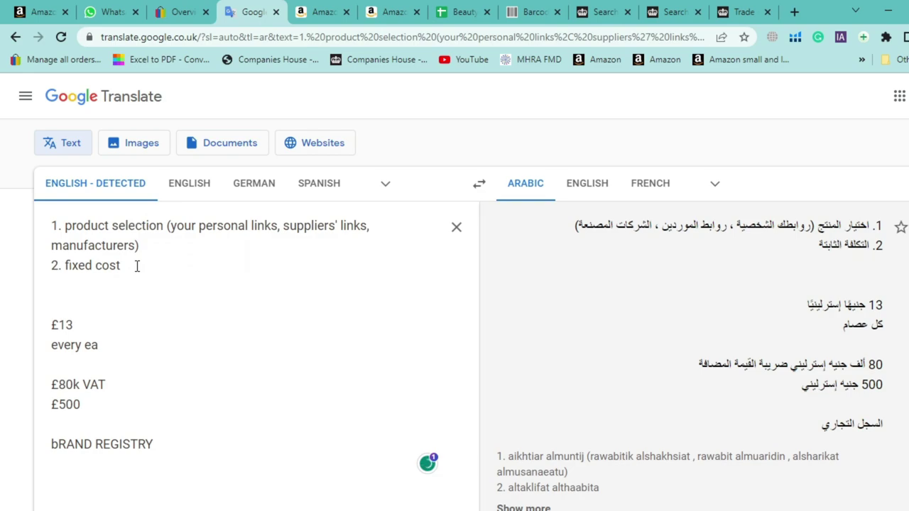
type("£170")
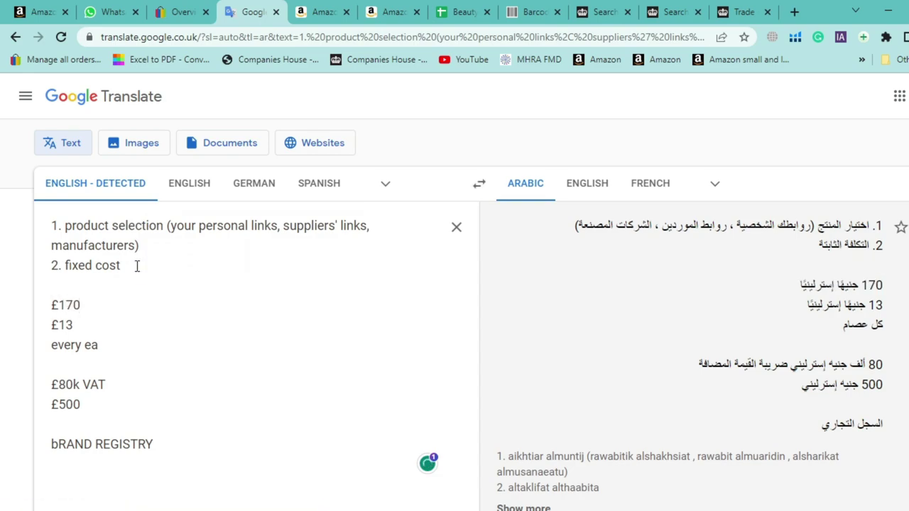
key("Return")
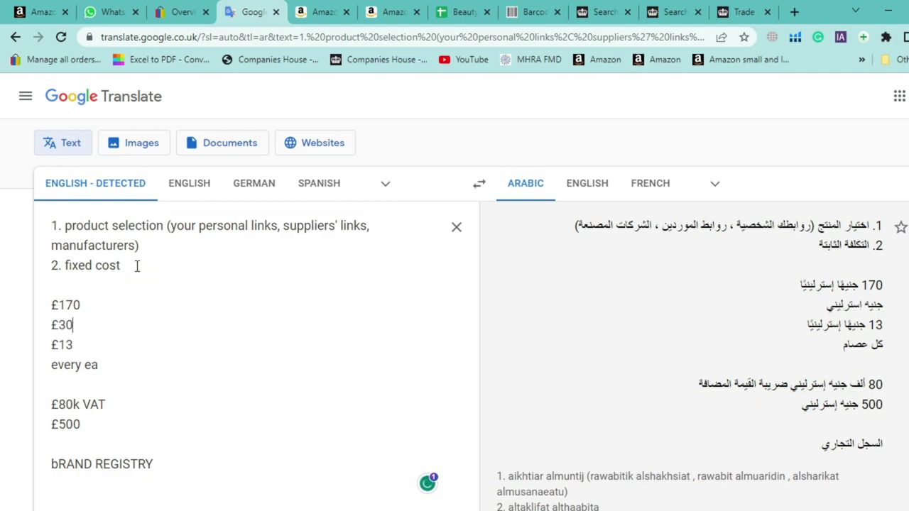
type("£30")
key("Return")
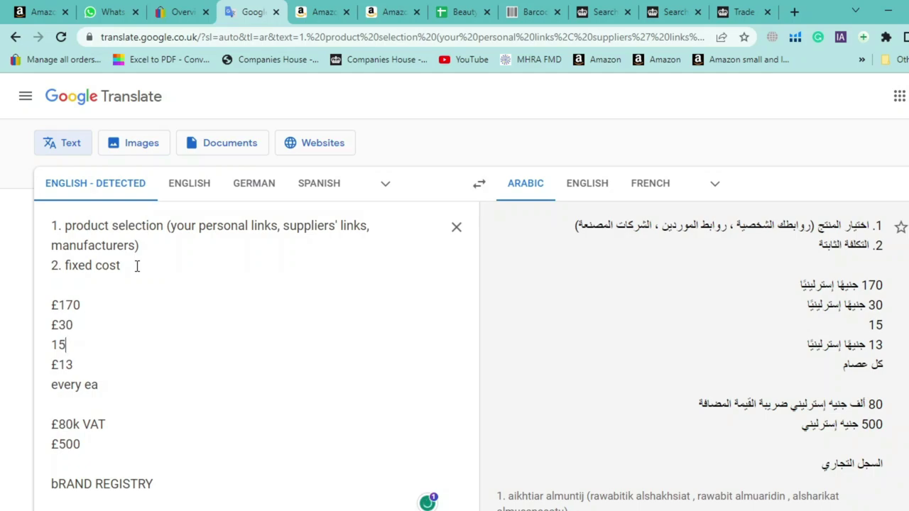
Add the note 'FBA depends on weight and dimensions' below the 15% line
key("Return")
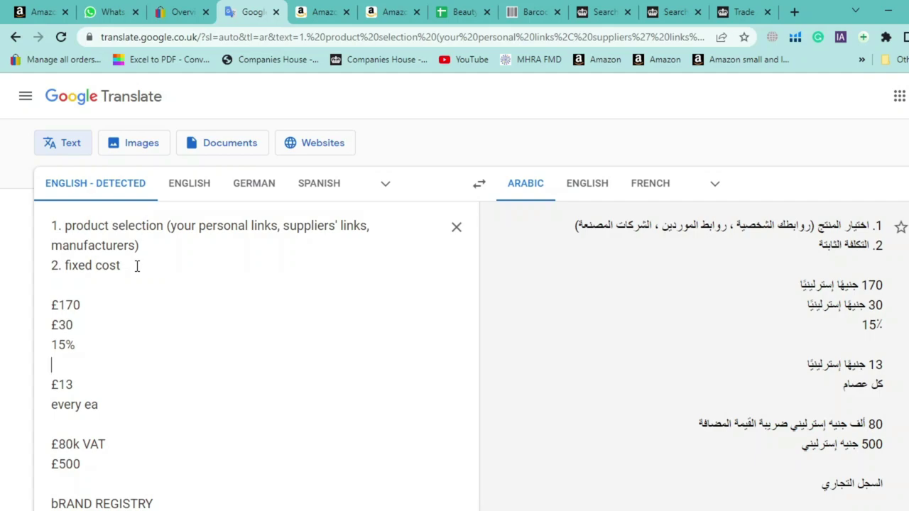
type("FBA depend")
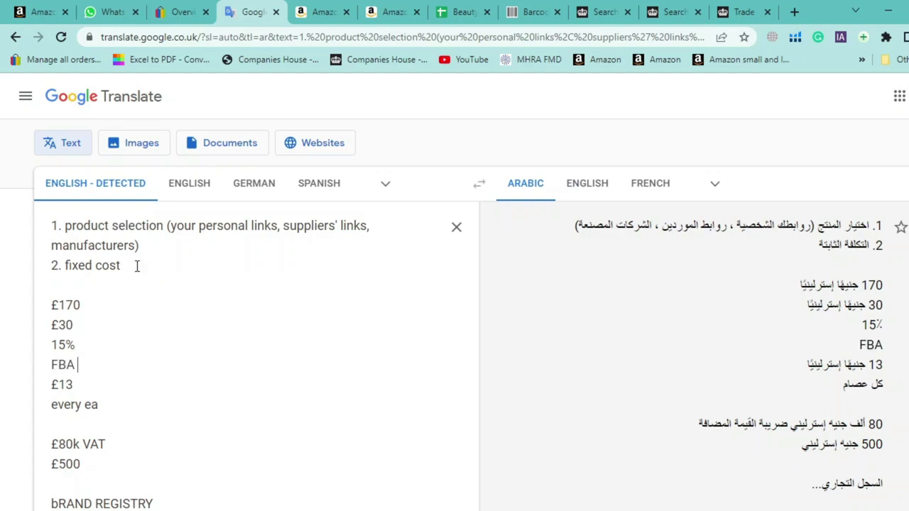
type("s on wewigh")
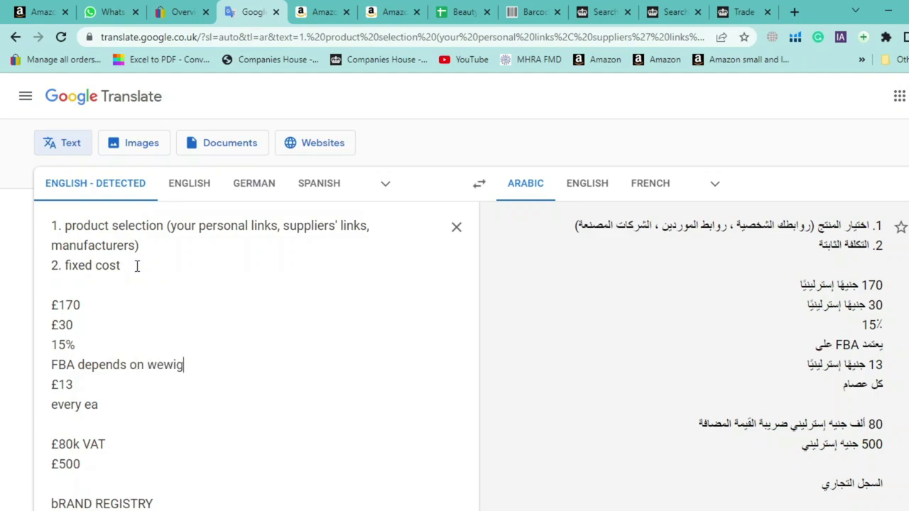
key("BackSpace")
key("BackSpace")
key("BackSpace")
key("BackSpace")
type("ight and dien")
key("BackSpace")
key("BackSpace")
type("mensions")
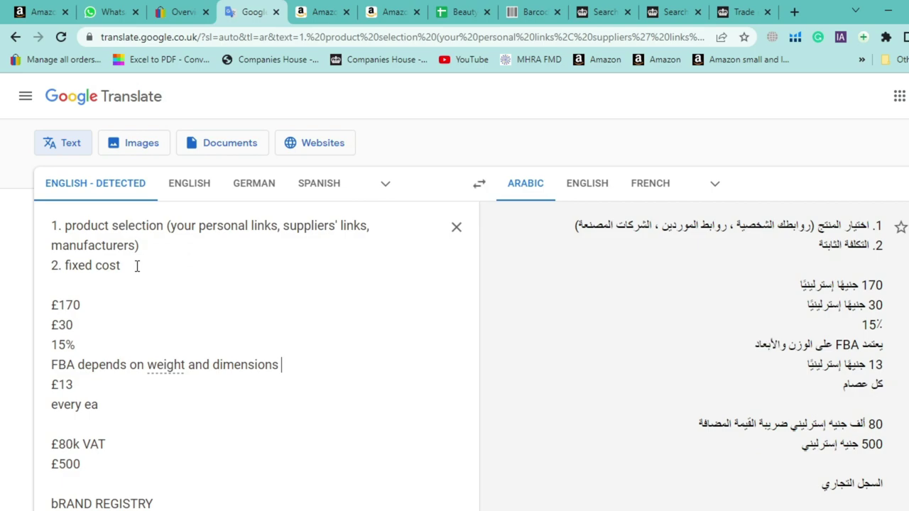
key("Return")
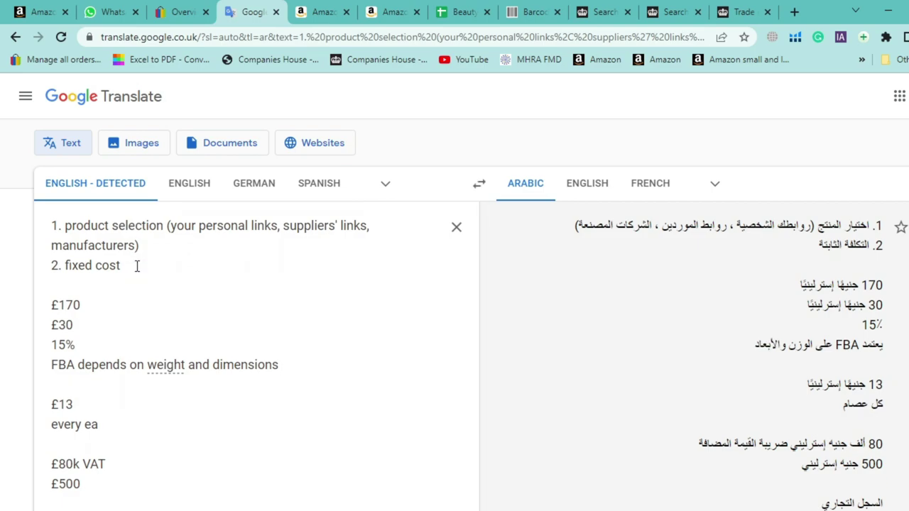
left_click(94, 304)
Add 'inventory', 'barcodes' and 'VA-' as separate note lines under £170
key("Return")
type("inve")
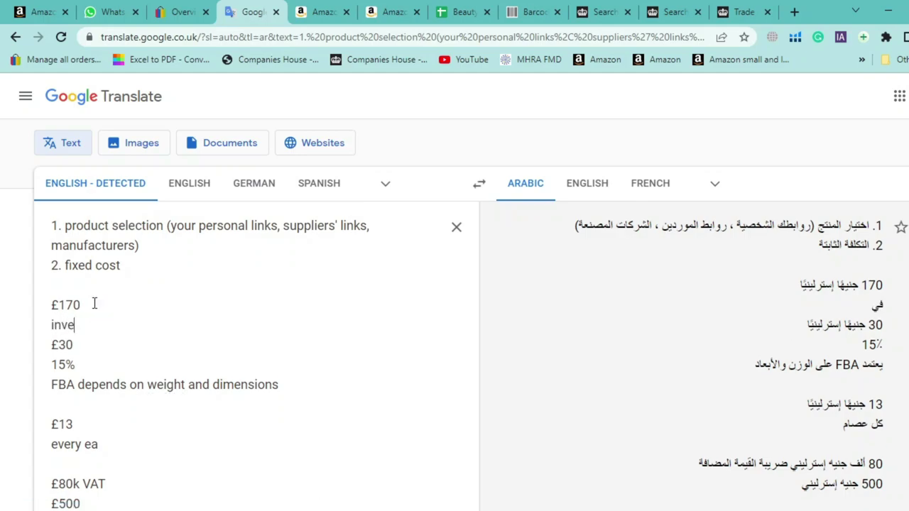
type("ntory")
key("Return")
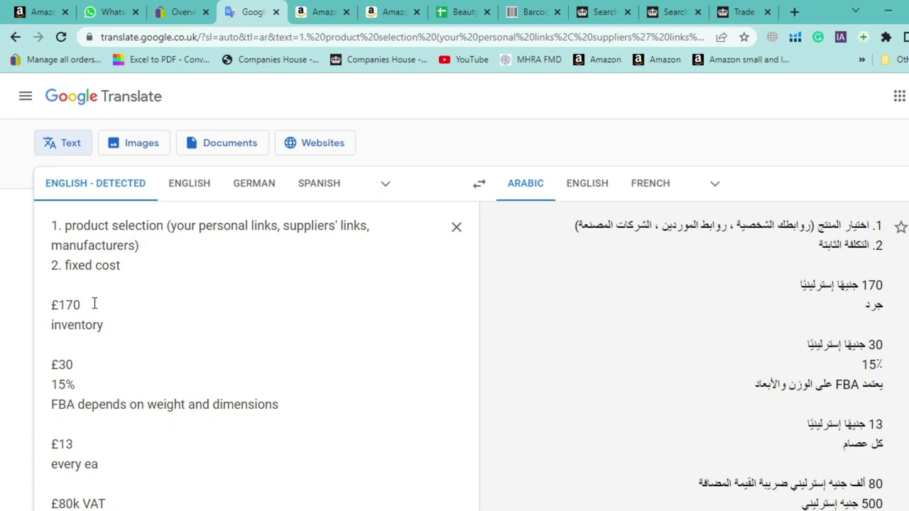
type("barcodes")
key("Return")
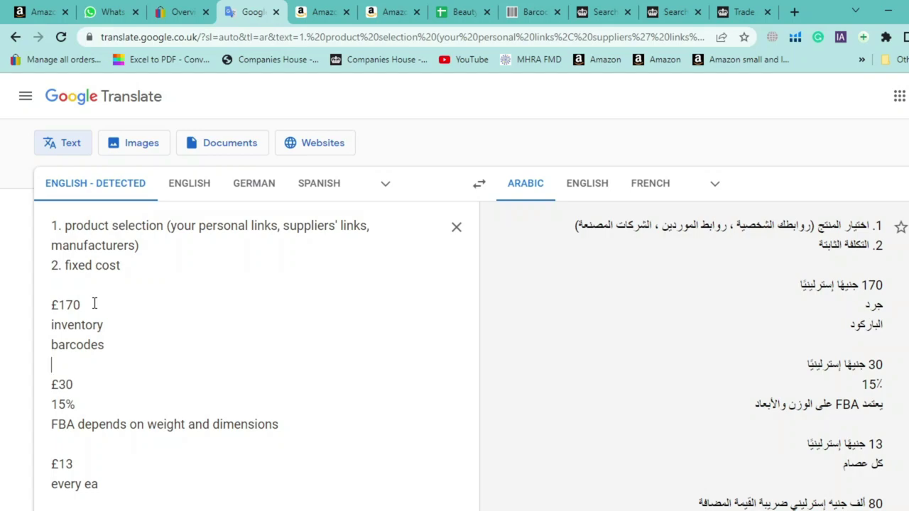
type("VA")
key("BackSpace")
type("-")
key("Return")
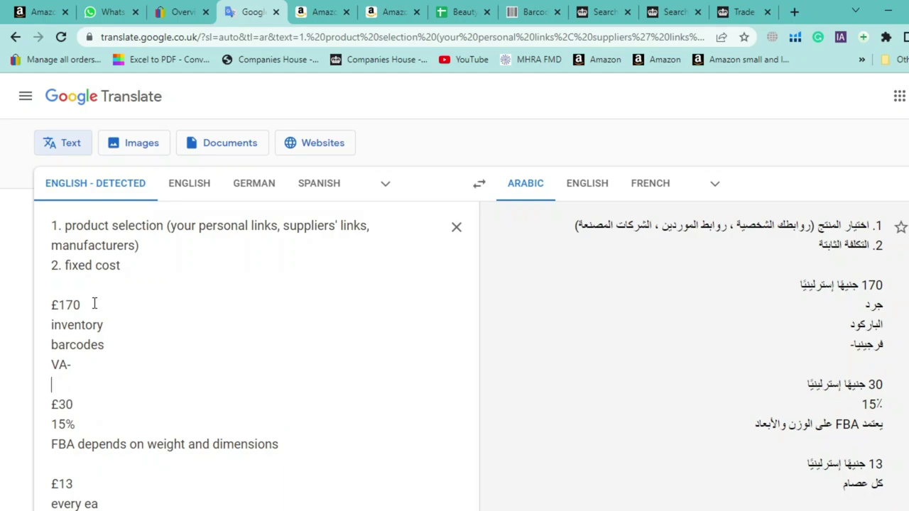
Add 'learn costly' and 'on my own' lines, then return to the Beauty Hunt 2017 spreadsheet
type("learn costly")
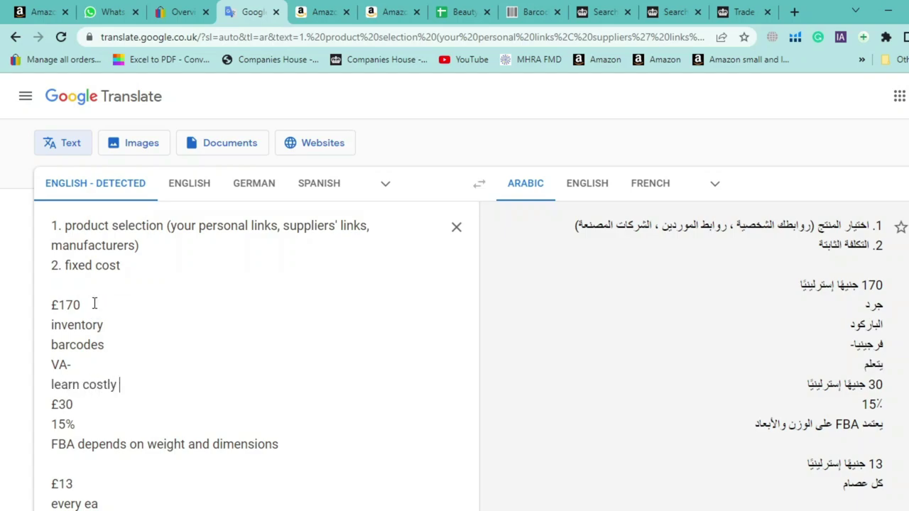
key("Return")
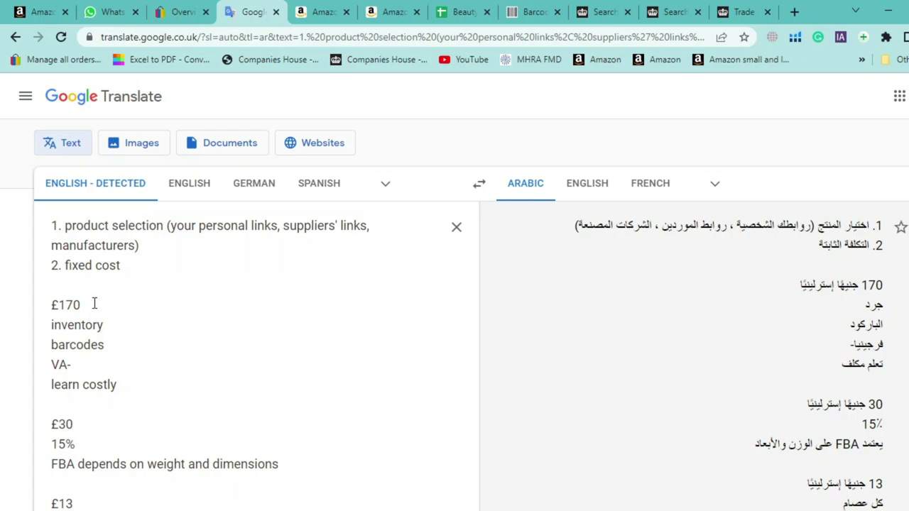
type("on q")
key("BackSpace")
type("my own")
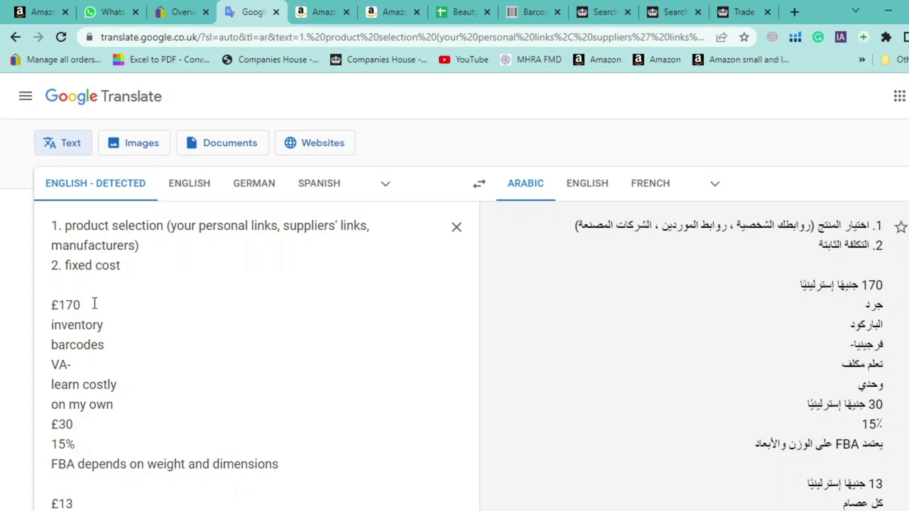
key("Return")
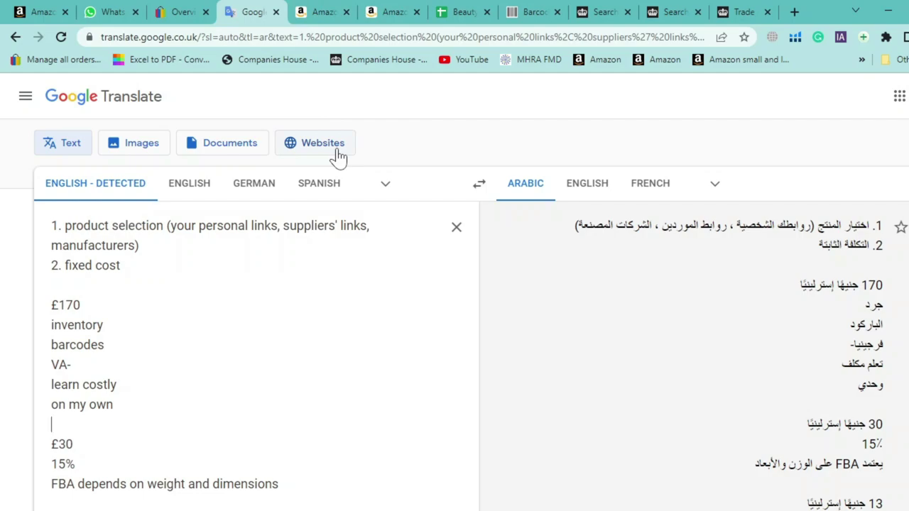
left_click(117, 364)
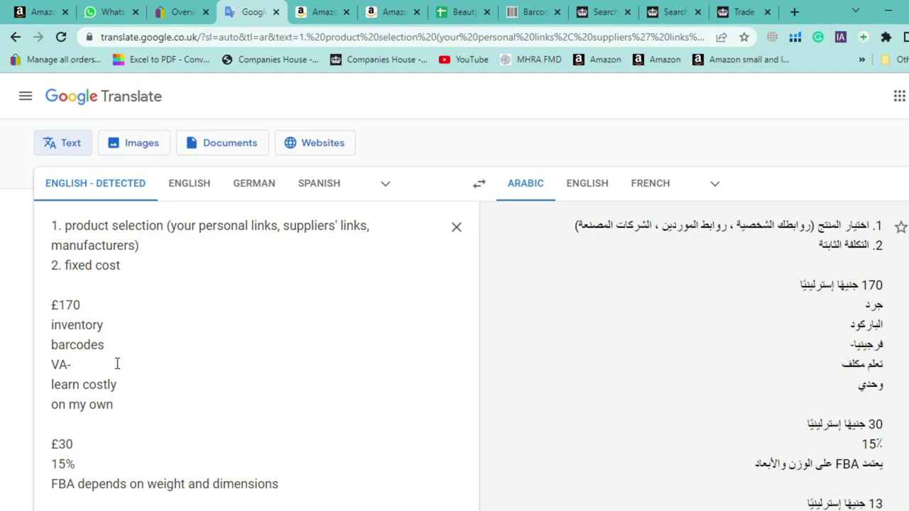
left_click(482, 8)
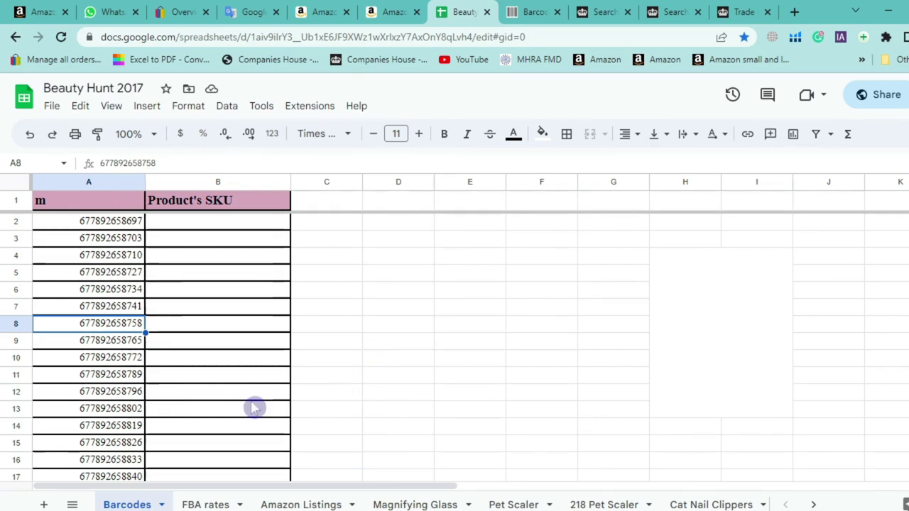
Flip through the Amazon Listings, Magnifying Glass and Pet Scaler sheets
scroll(223, 372, "down", 1)
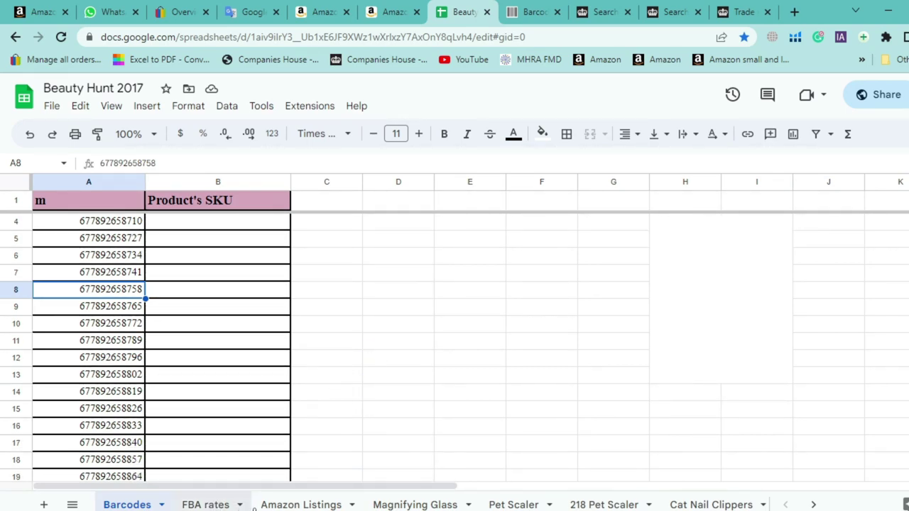
left_click(299, 505)
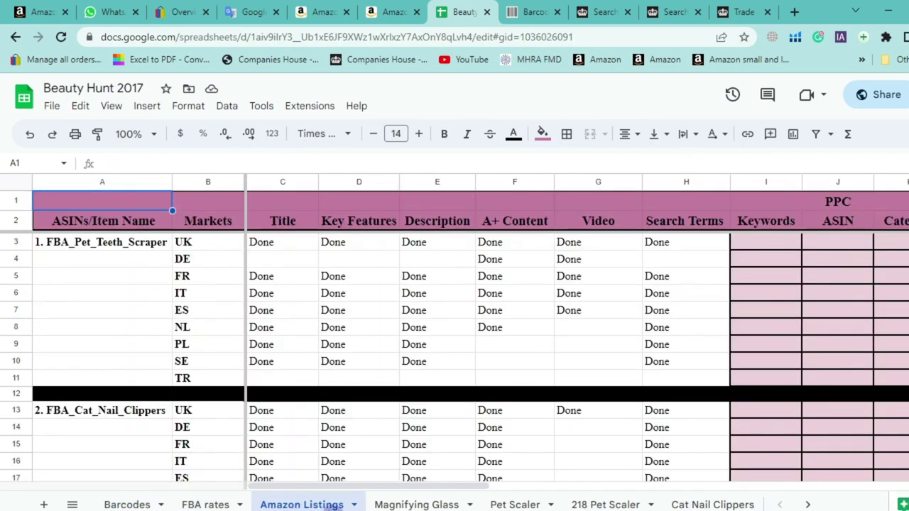
left_click(416, 505)
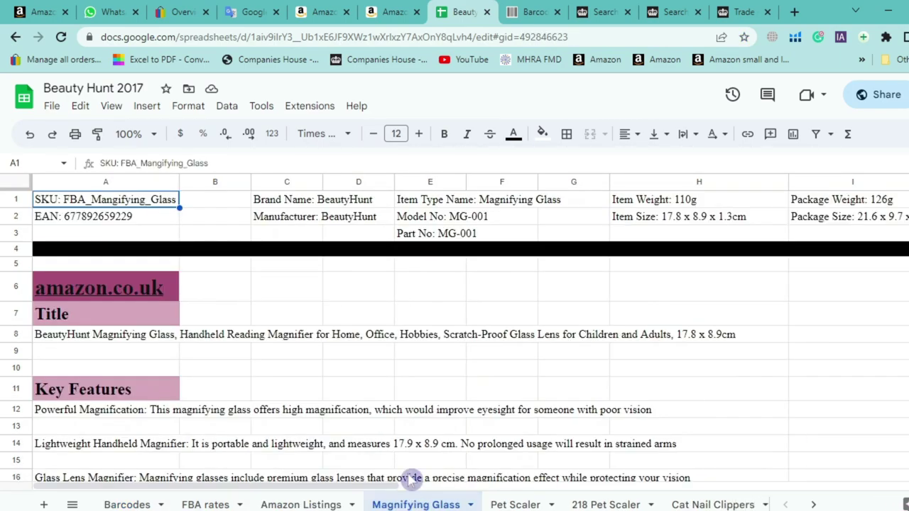
left_click(506, 506)
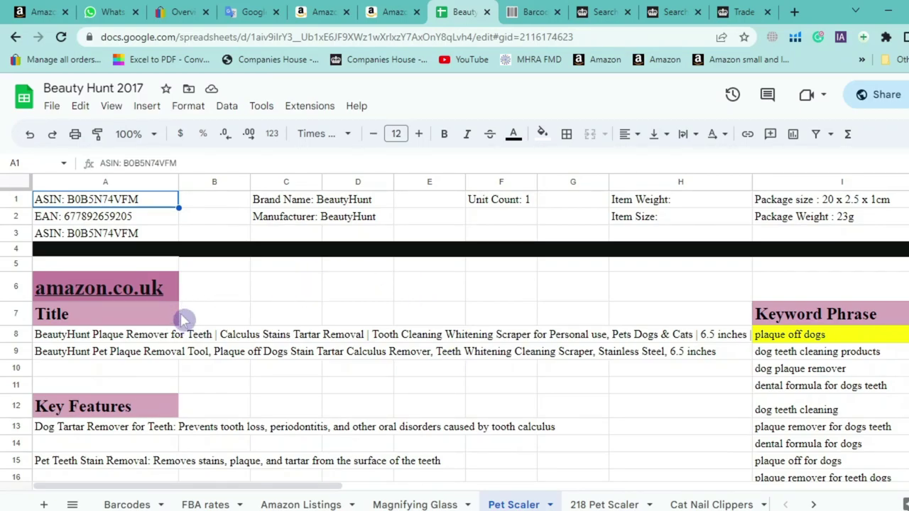
Inspect the Pet Scaler EAN, brand, unit count, item weight and item size cells
left_click(106, 222)
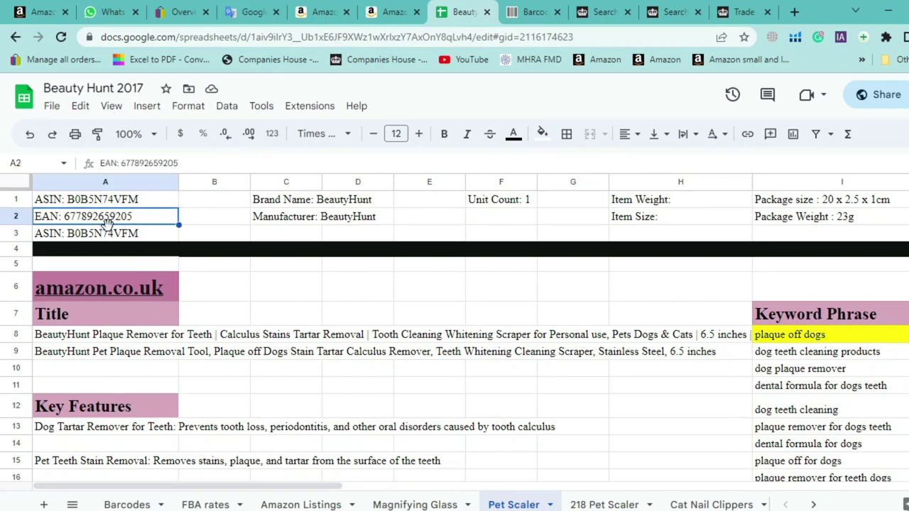
left_click(316, 205)
left_click(493, 209)
left_click(617, 202)
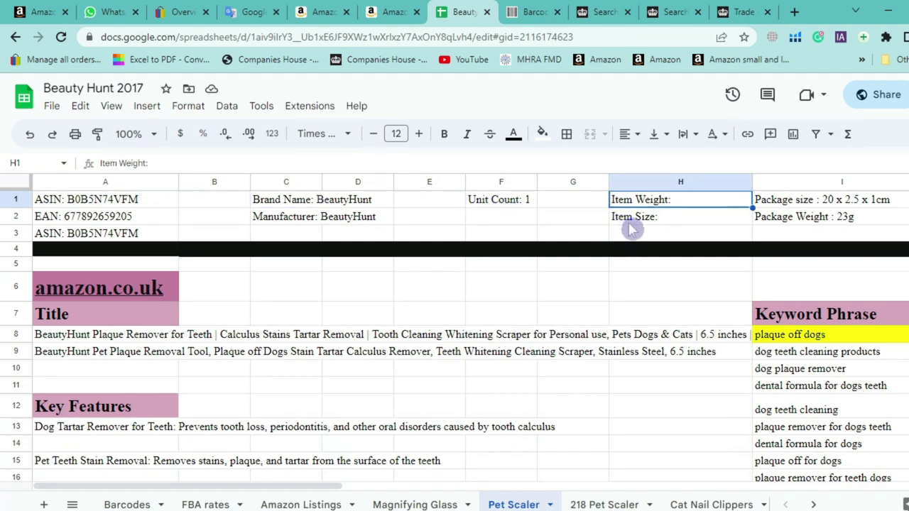
left_click(633, 220)
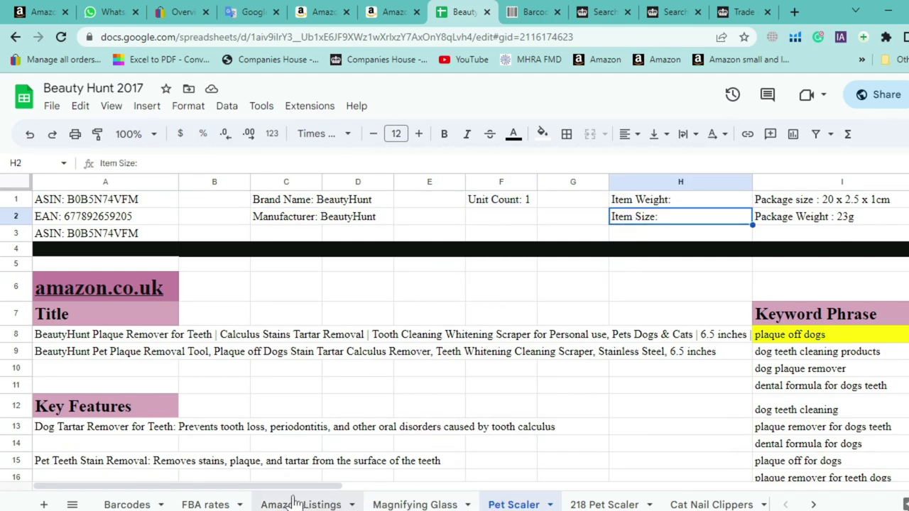
left_click_drag(298, 487, 409, 491)
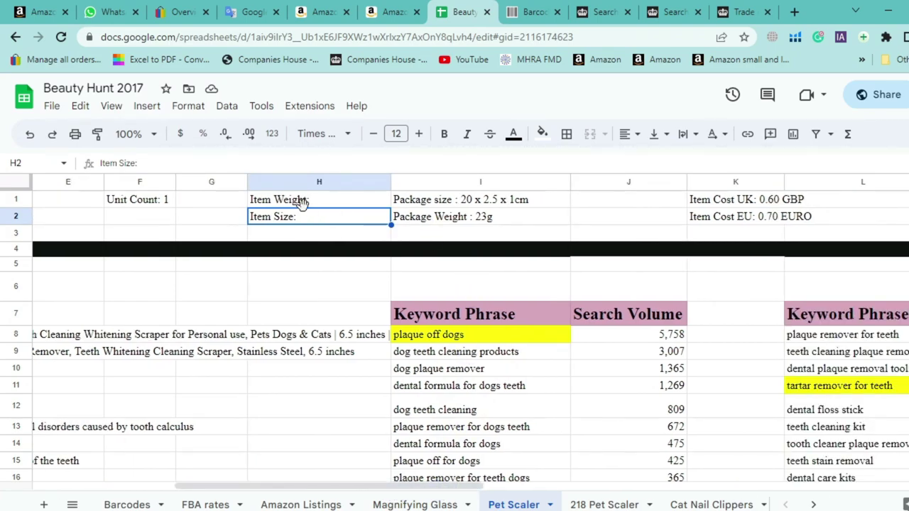
Check the package size and package weight entries, then show the desktop with Win+D
left_click(305, 201)
left_click(429, 206)
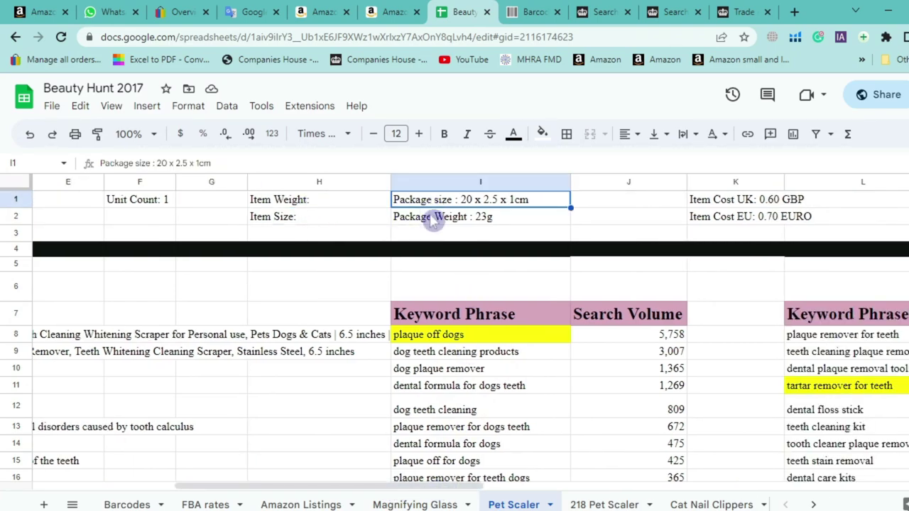
left_click(431, 217)
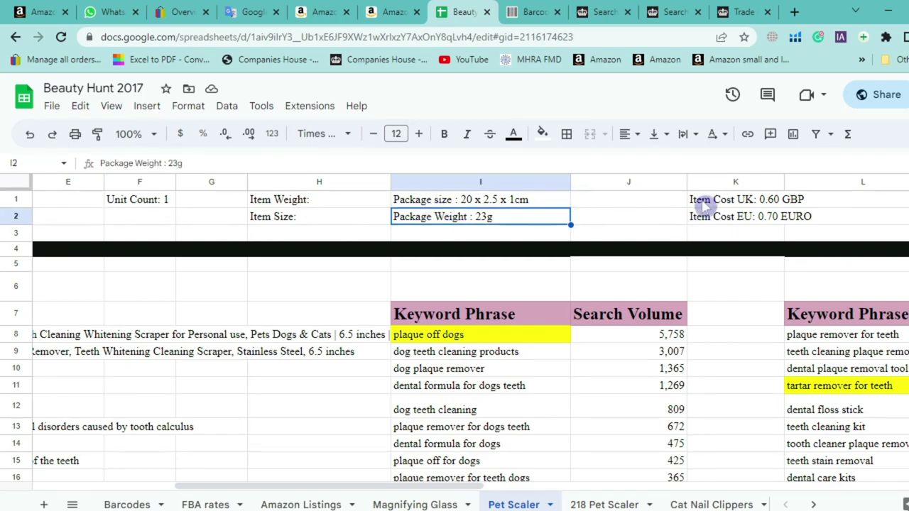
left_click(321, 226)
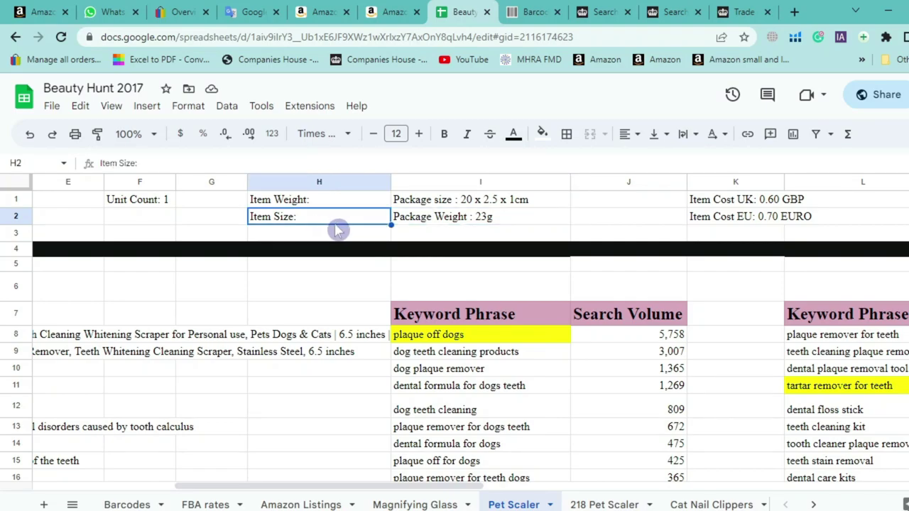
left_click_drag(398, 487, 353, 490)
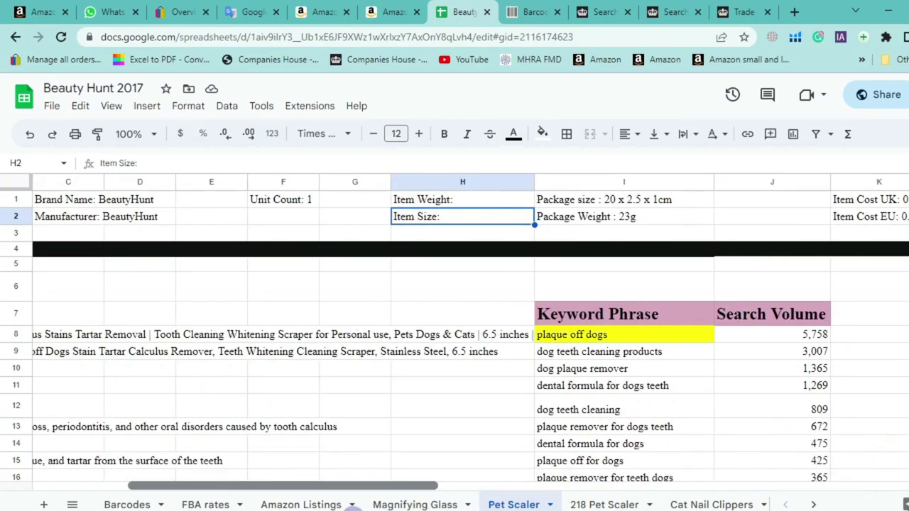
left_click(390, 429)
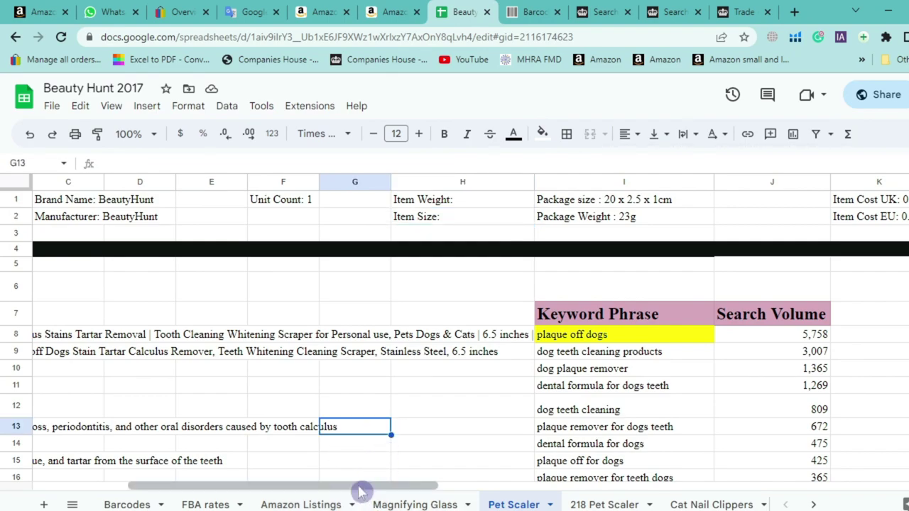
left_click_drag(345, 487, 250, 490)
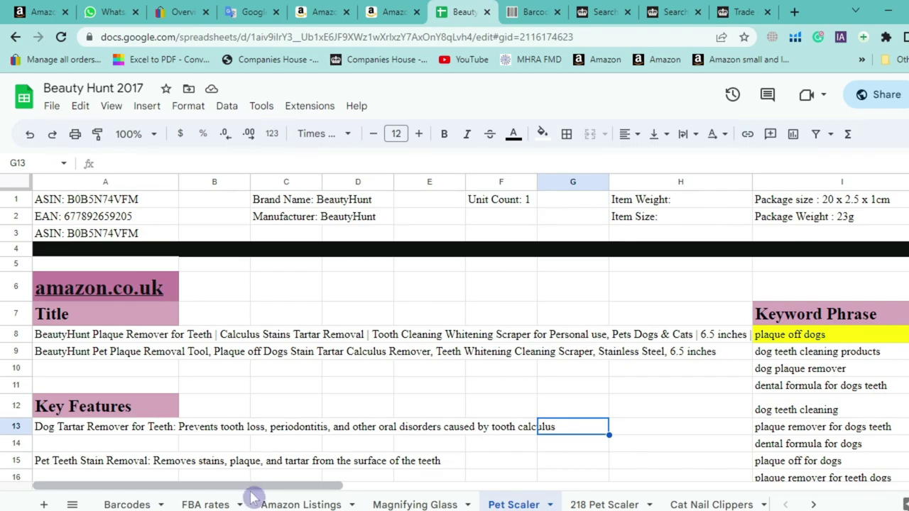
key("super+d")
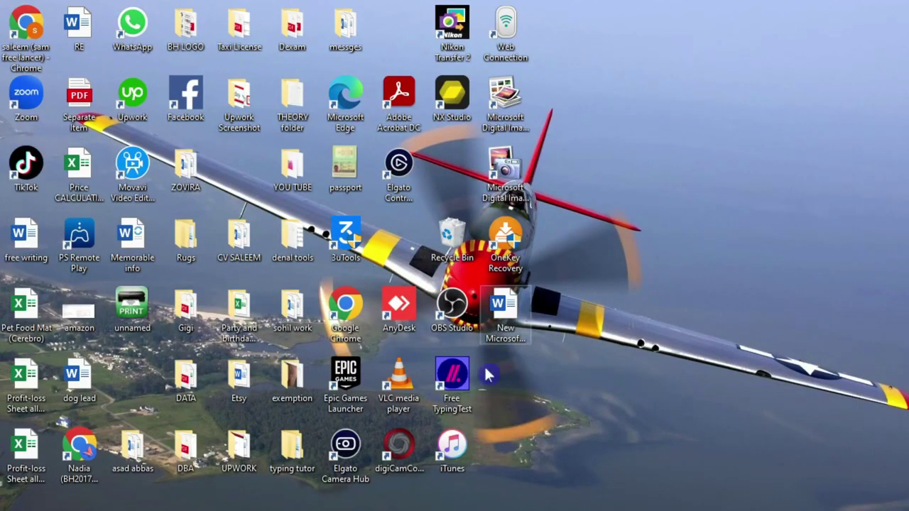
key("super")
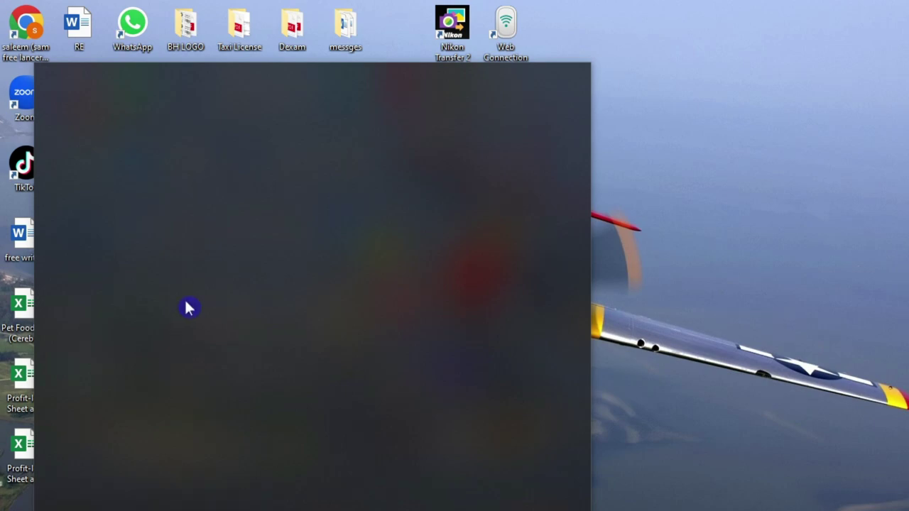
type("fba")
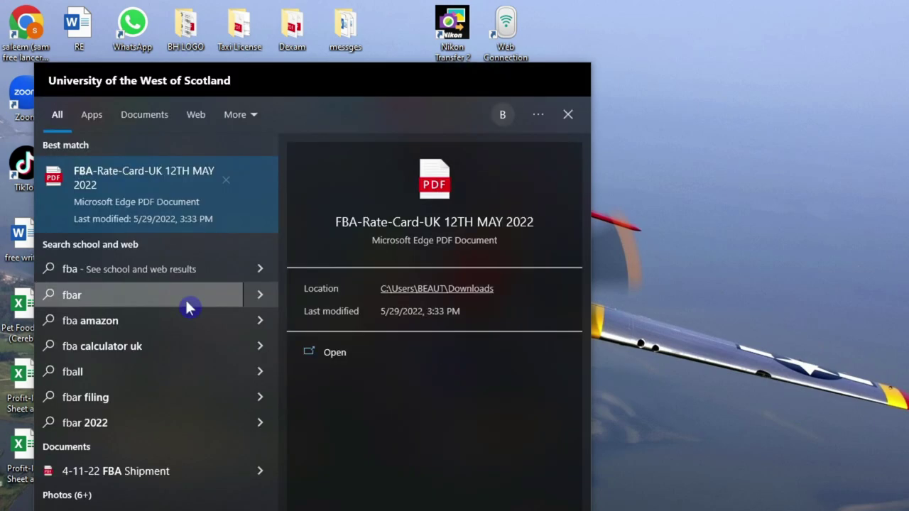
left_click(162, 190)
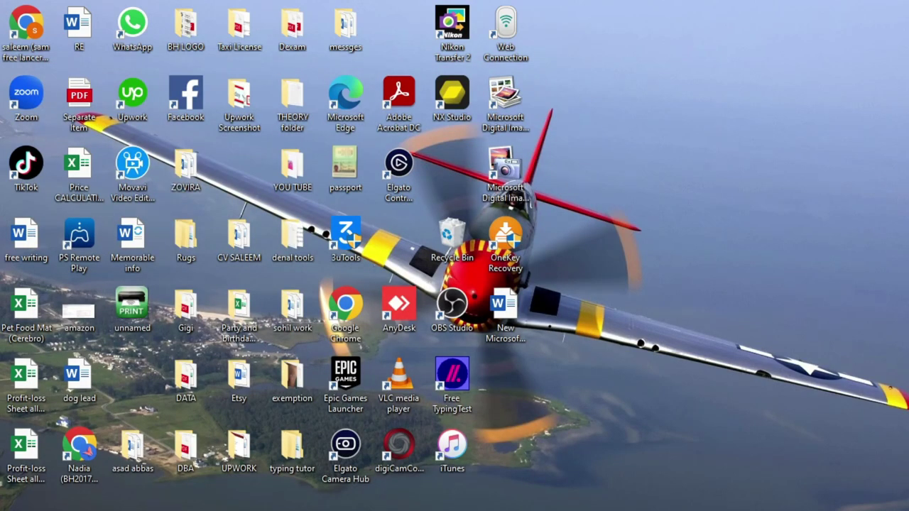
scroll(192, 301, "down", 1)
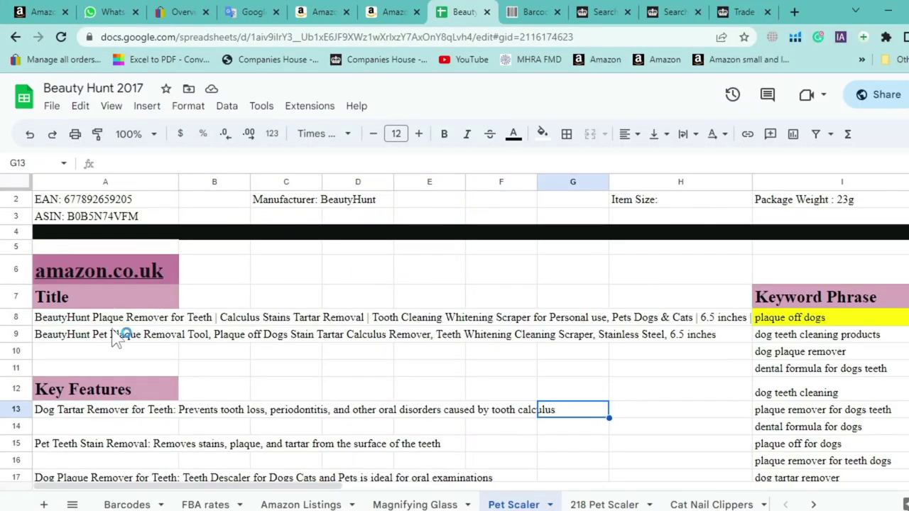
Check the amazon.co.uk link in cell A6 and scroll down the sheet
left_click(100, 272)
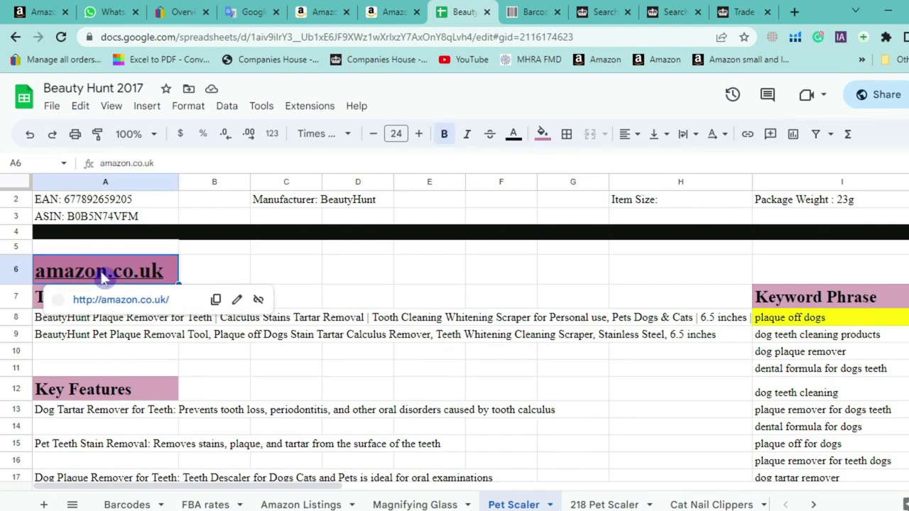
left_click(412, 274)
scroll(213, 319, "down", 2)
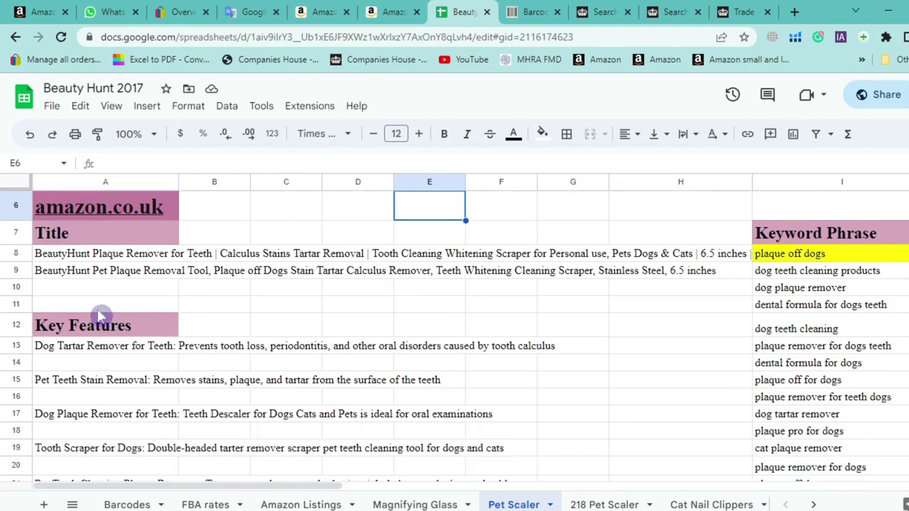
scroll(107, 315, "down", 2)
Open the £19.99 Magdepo 10X magnifying glass listing and select its product title
left_click(395, 12)
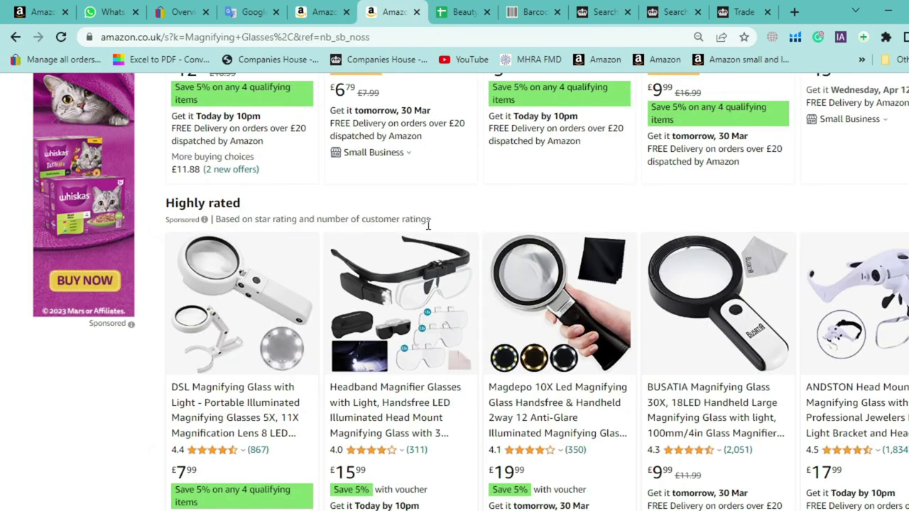
scroll(654, 229, "down", 2)
left_click(557, 228)
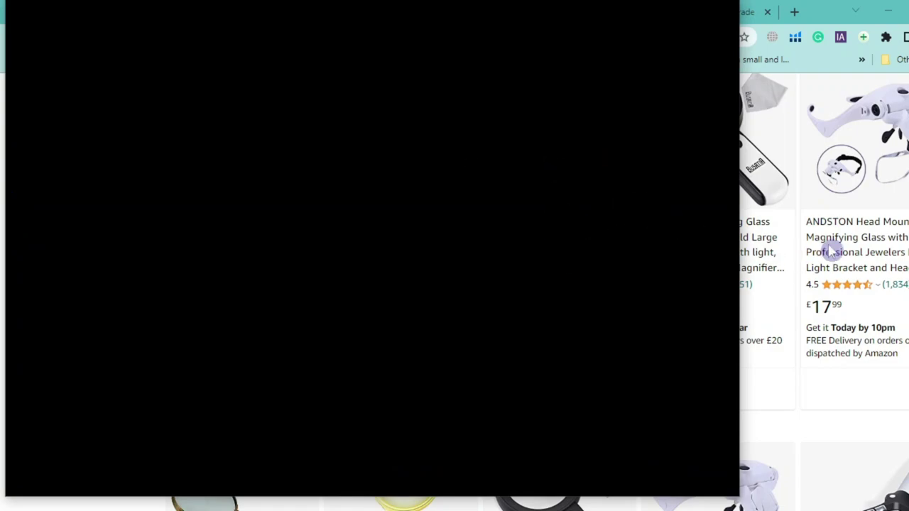
left_click(833, 393)
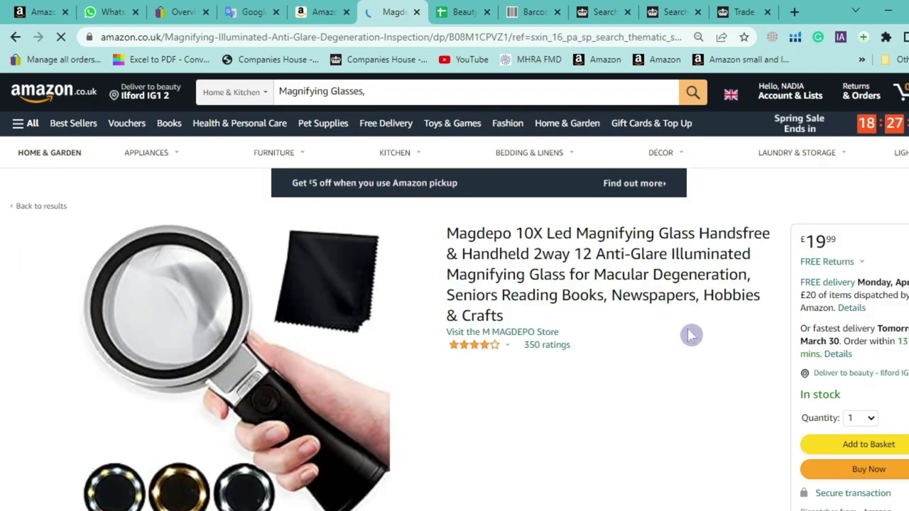
scroll(649, 285, "down", 1)
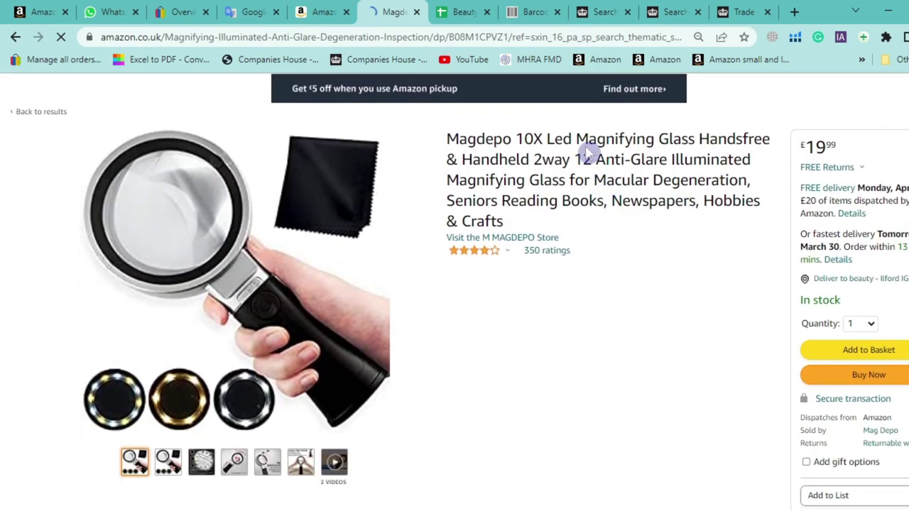
triple_click(588, 152)
scroll(592, 213, "down", 2)
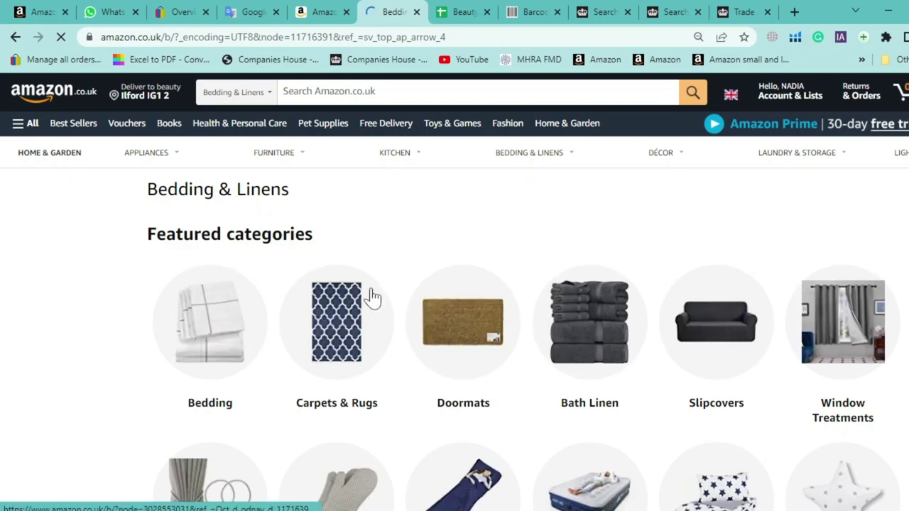
Browse the Doormats category and select the BLADO mat's About this item bullets
left_click(451, 330)
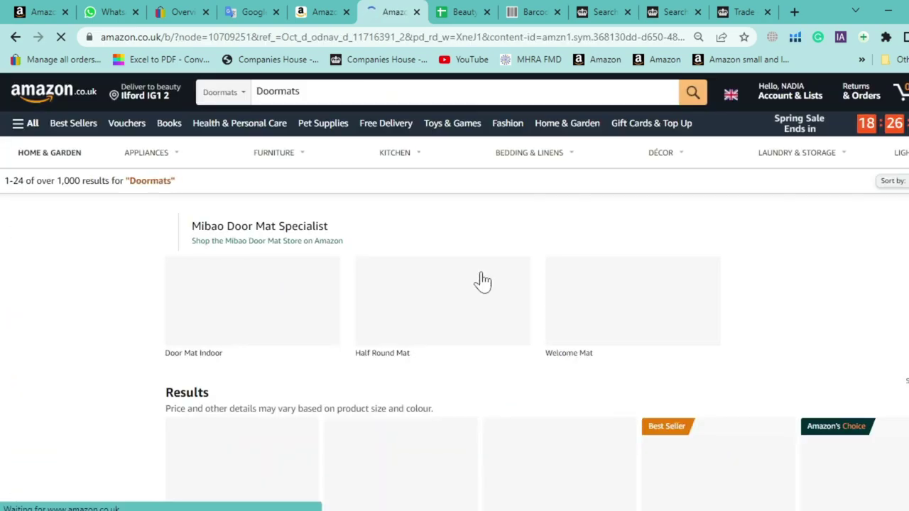
scroll(497, 283, "down", 1)
scroll(513, 290, "down", 7)
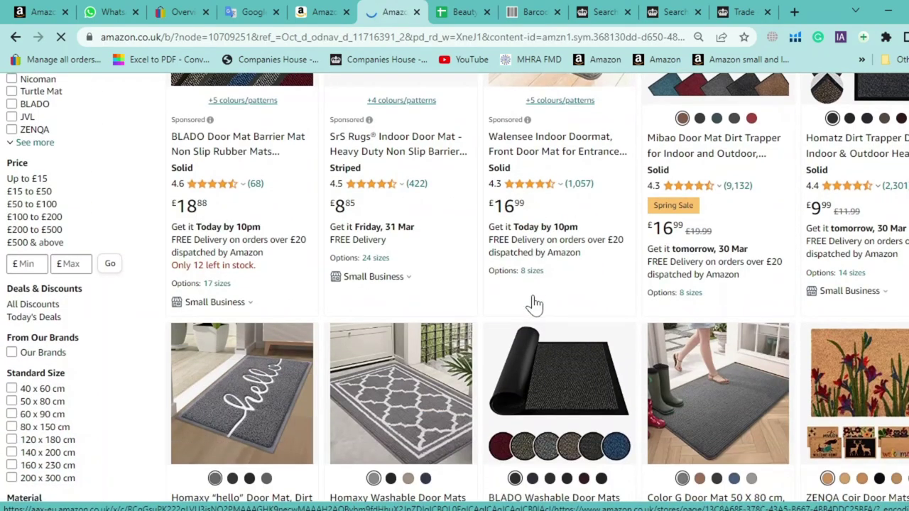
scroll(549, 373, "down", 3)
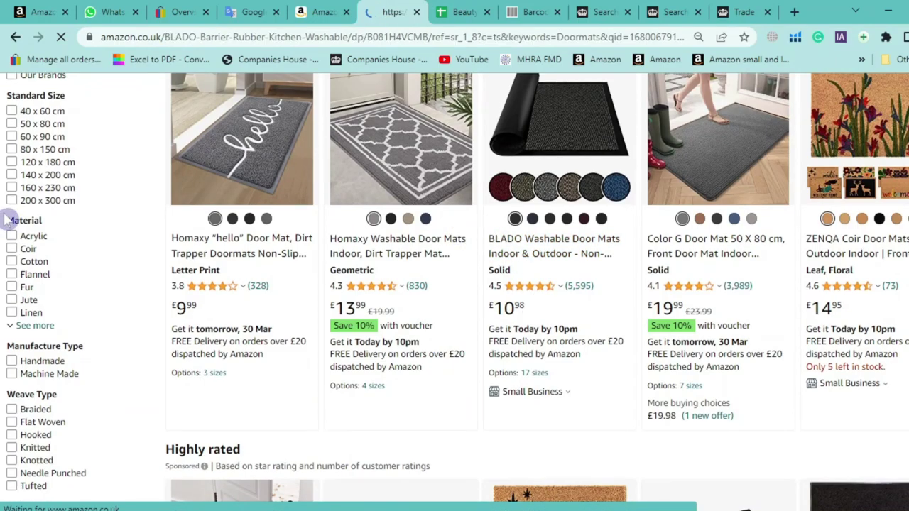
scroll(804, 284, "down", 5)
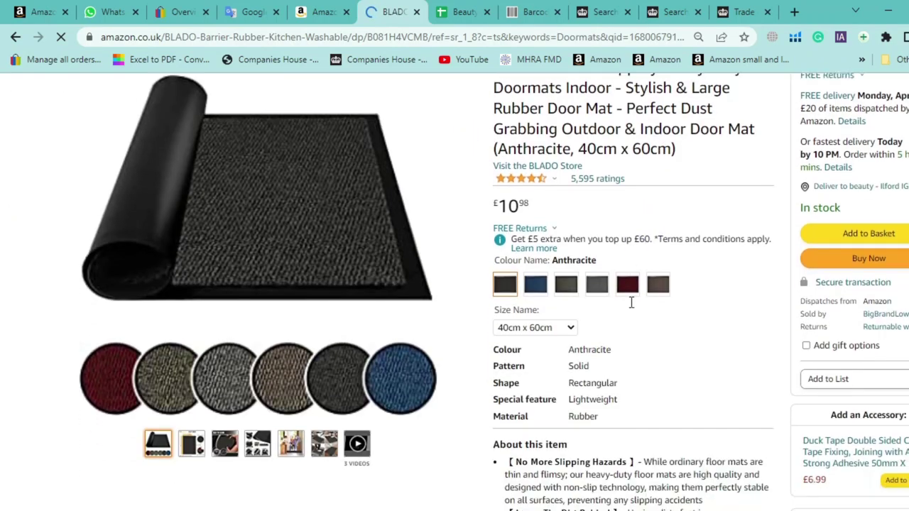
left_click_drag(681, 457, 515, 321)
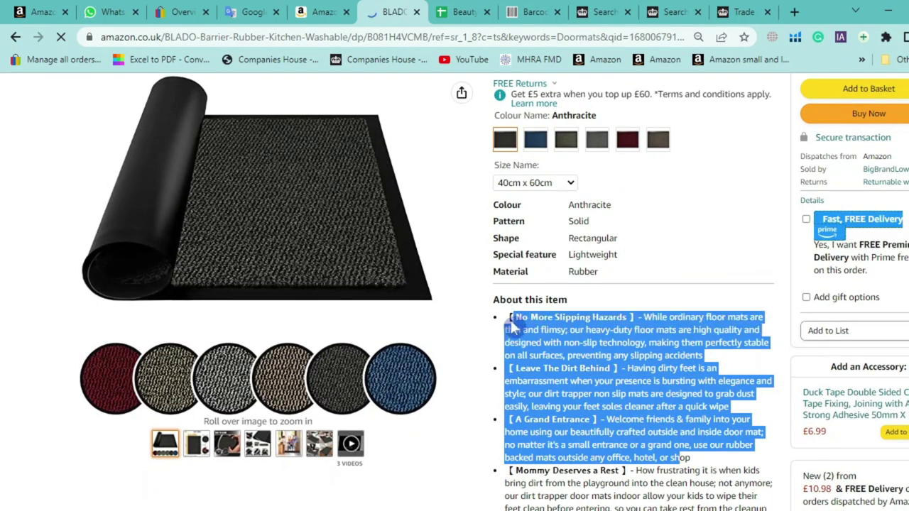
scroll(510, 318, "down", 2)
left_click(646, 378)
left_click_drag(694, 429, 466, 316)
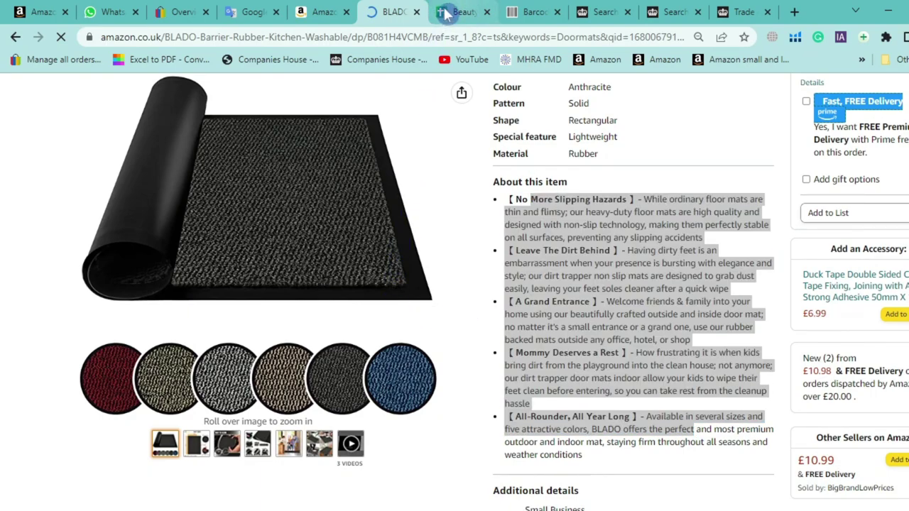
Glance at the Beauty Hunt 2017 sheet, then scroll further down the BLADO listing
left_click(457, 17)
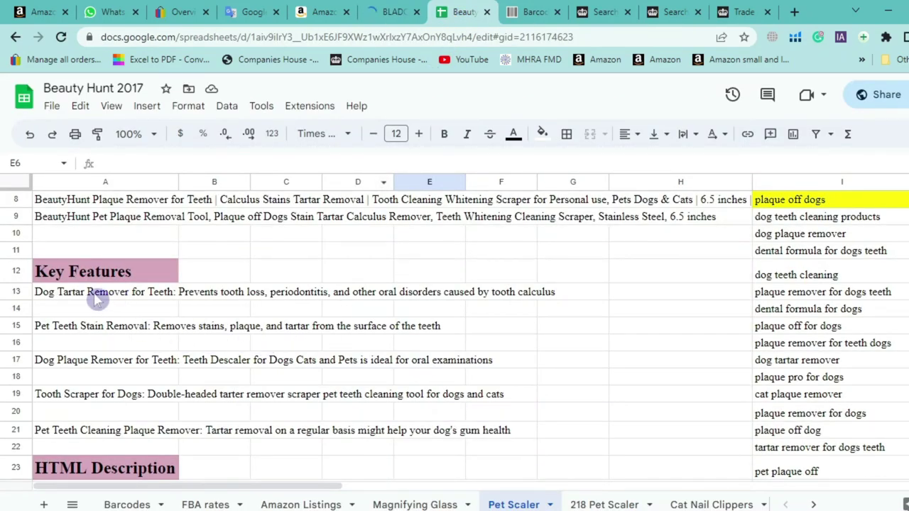
scroll(120, 308, "down", 3)
scroll(146, 325, "down", 2)
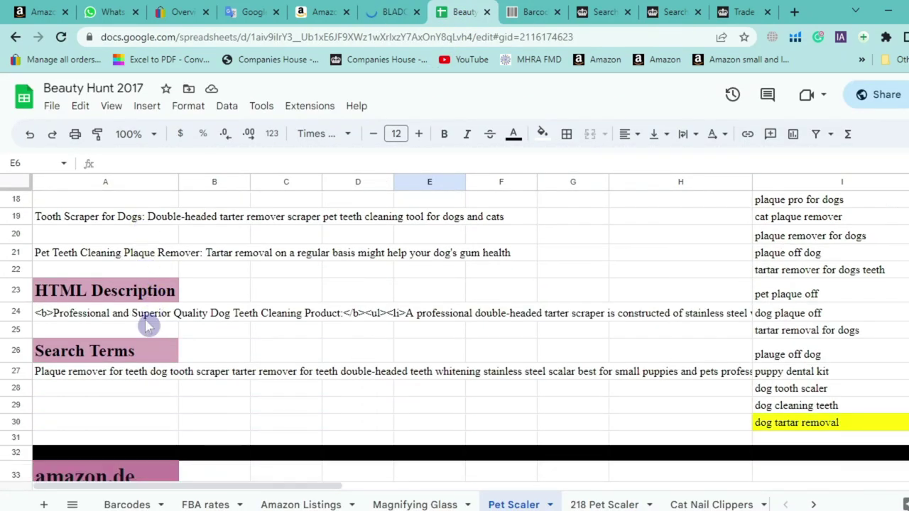
left_click(383, 13)
scroll(75, 325, "down", 8)
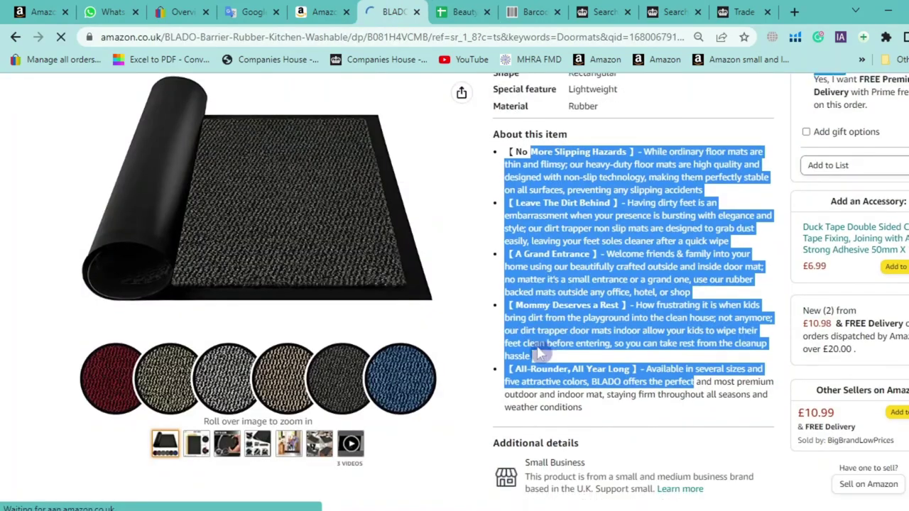
scroll(4, 323, "down", 8)
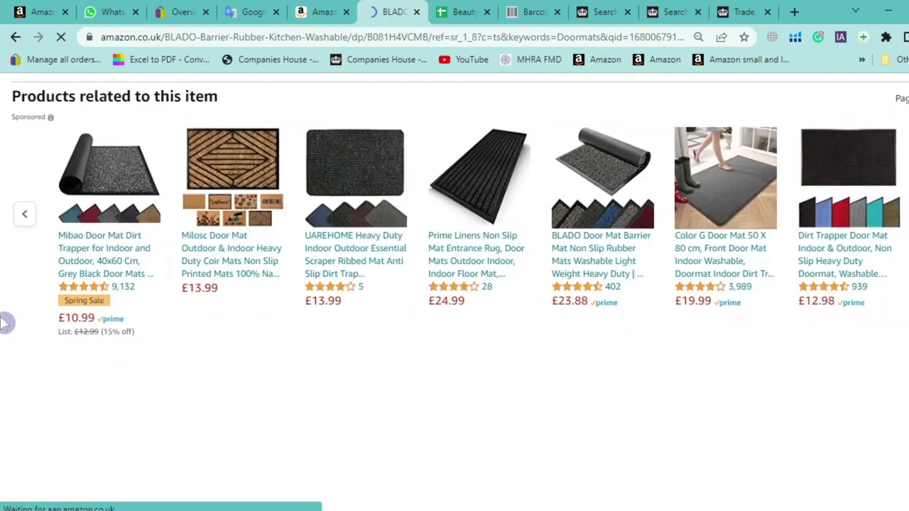
scroll(4, 324, "down", 10)
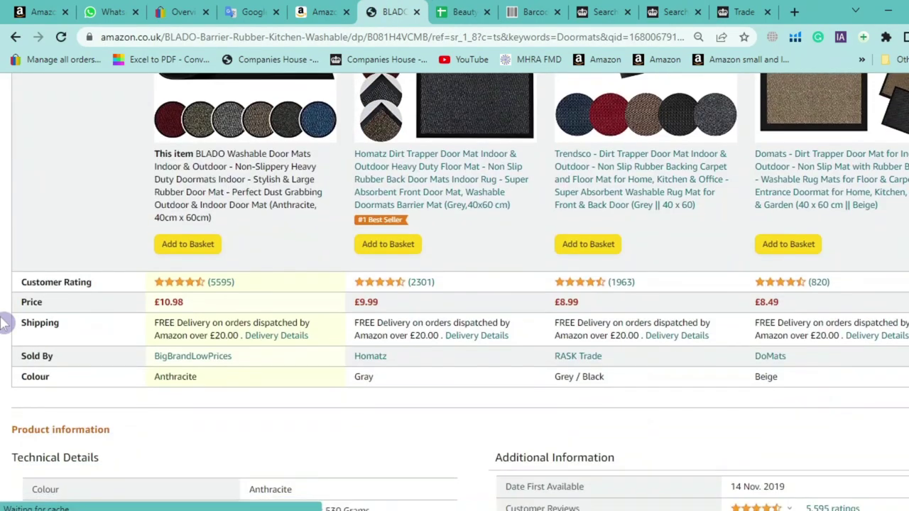
scroll(5, 323, "down", 5)
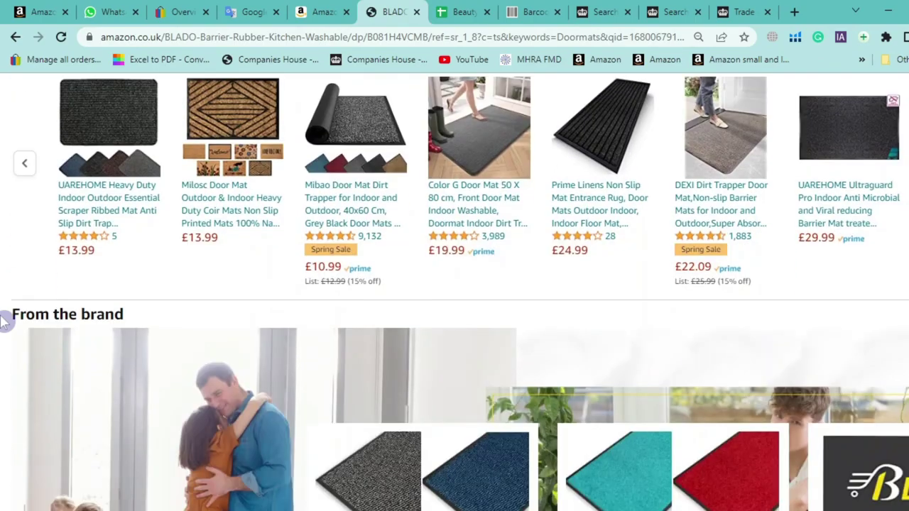
scroll(4, 323, "down", 5)
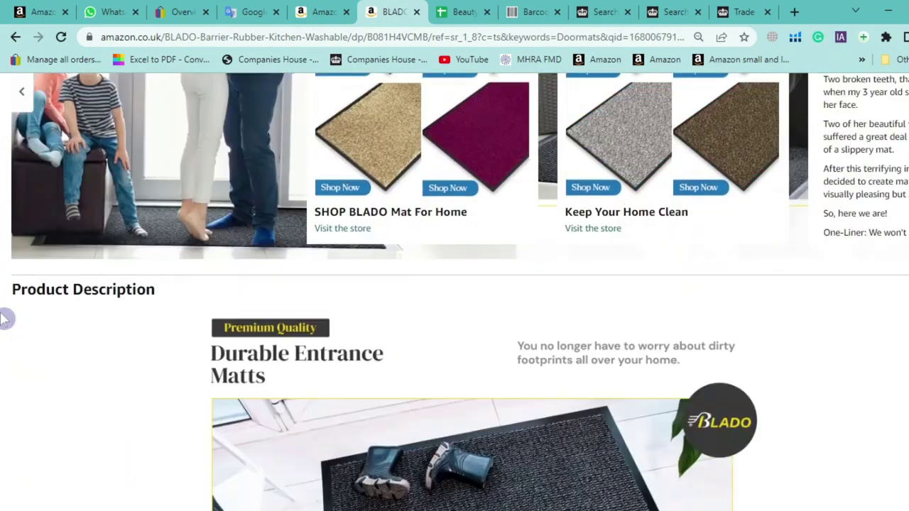
Read the BLADO Product Description, then return to the Google Translate notes
triple_click(35, 198)
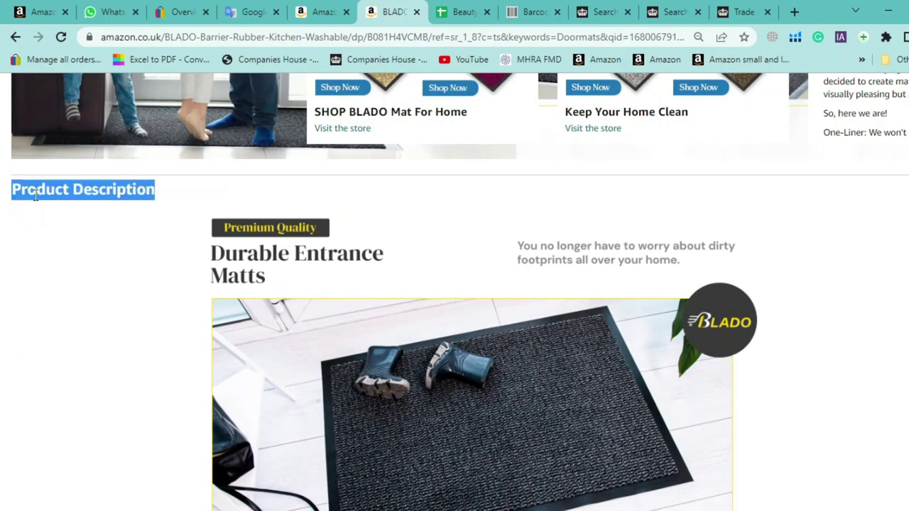
scroll(319, 256, "down", 1)
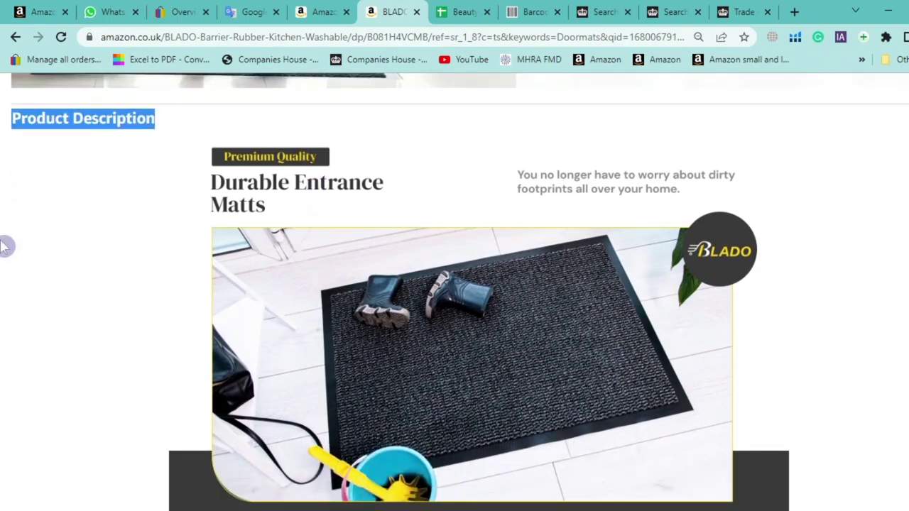
left_click(291, 216)
scroll(441, 220, "down", 7)
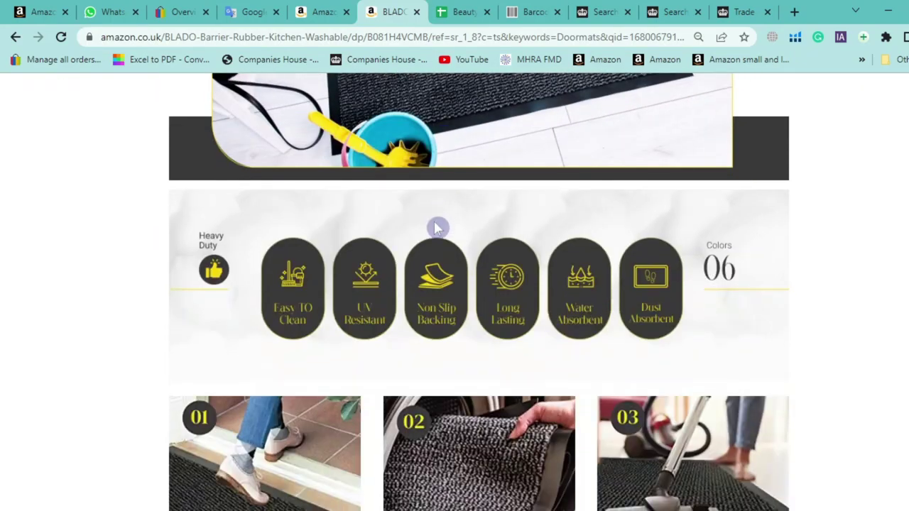
scroll(431, 221, "down", 15)
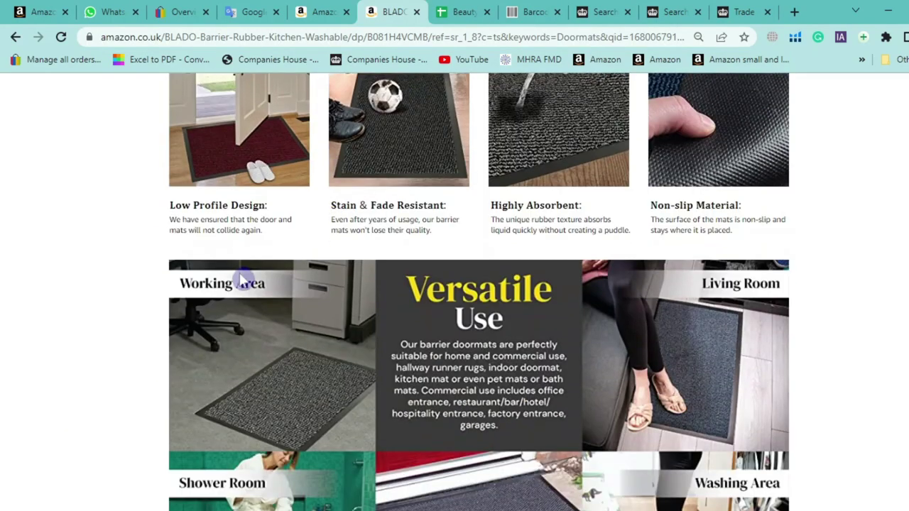
scroll(241, 281, "down", 1)
left_click(249, 11)
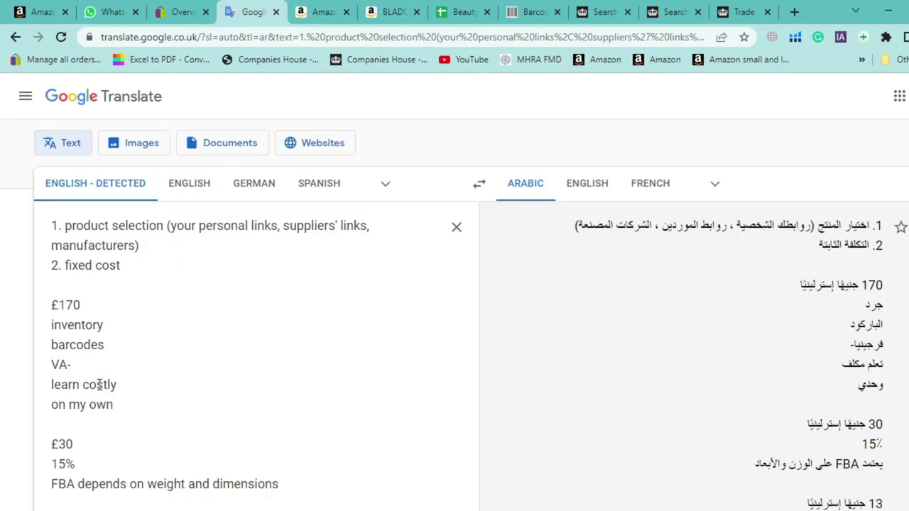
Add 'pictures shooting' and 'graphic designing' as new lines under VA- in the notes
key("Return")
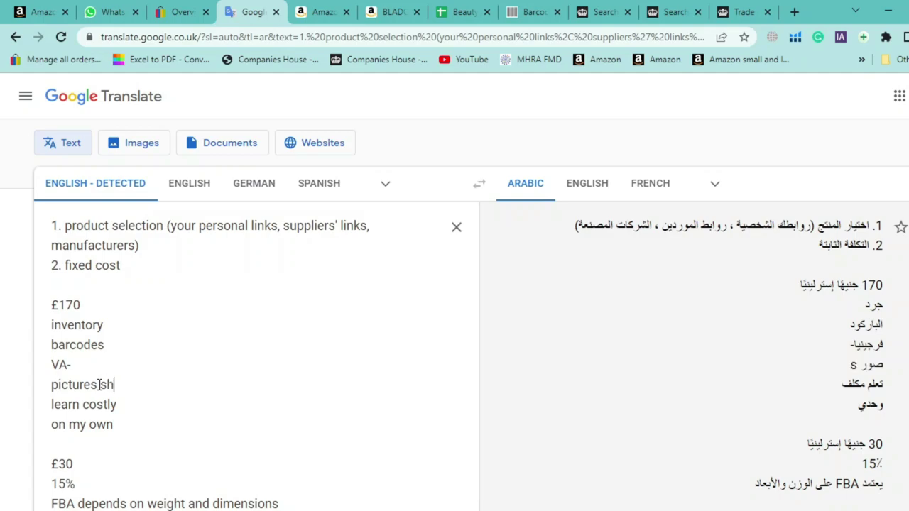
key("BackSpace")
type("oo")
type("ooting")
key("Return")
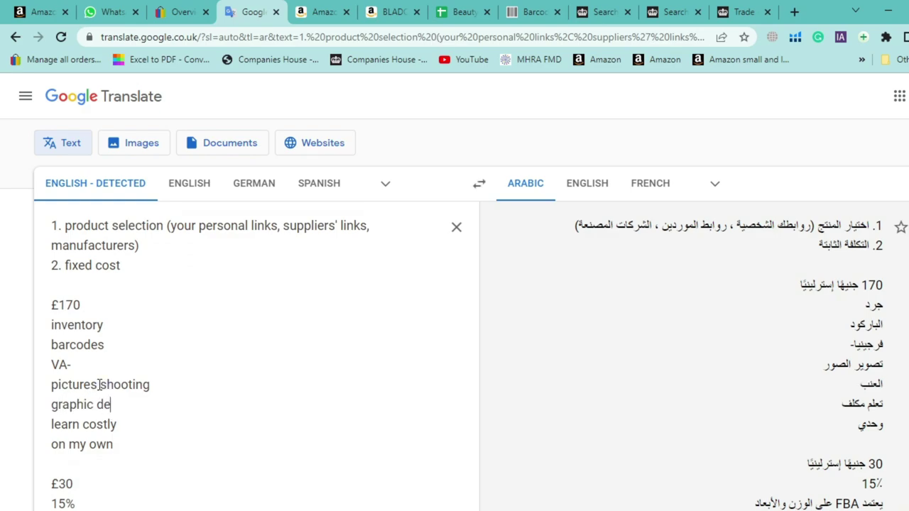
type("graphic desigening")
key("Return")
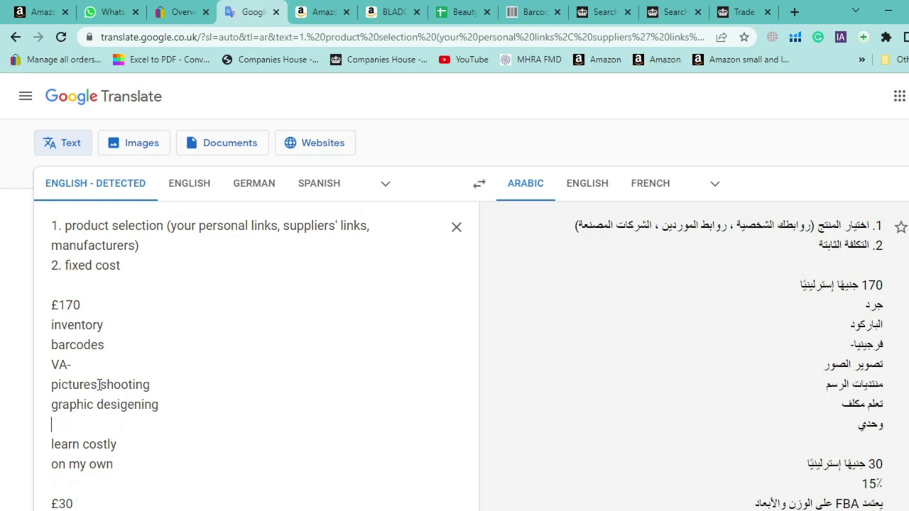
Scroll the BLADO doormat listing's images and comparison table, then back to the top
left_click(376, 11)
scroll(441, 272, "down", 2)
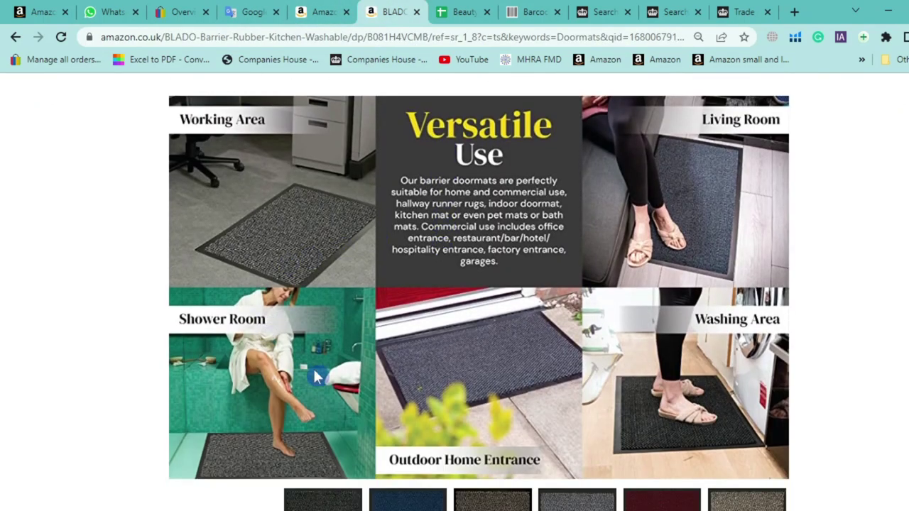
scroll(337, 236, "down", 5)
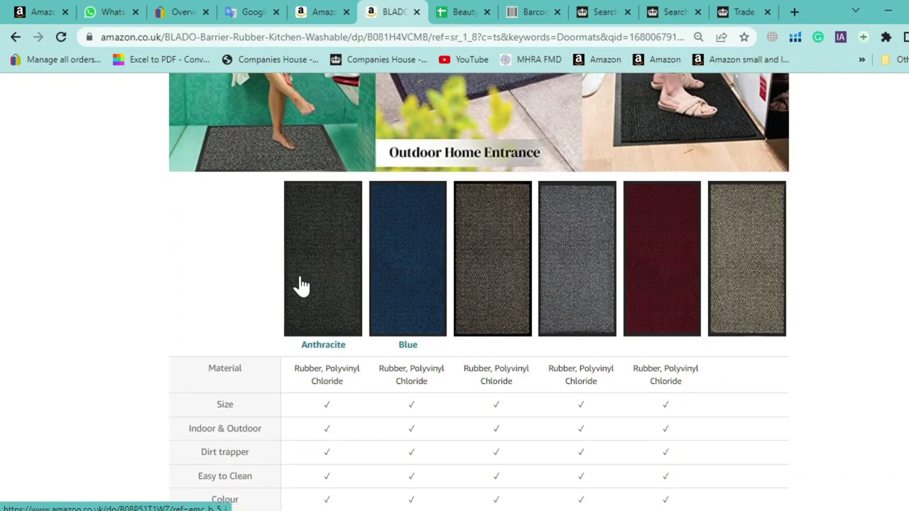
scroll(57, 270, "down", 5)
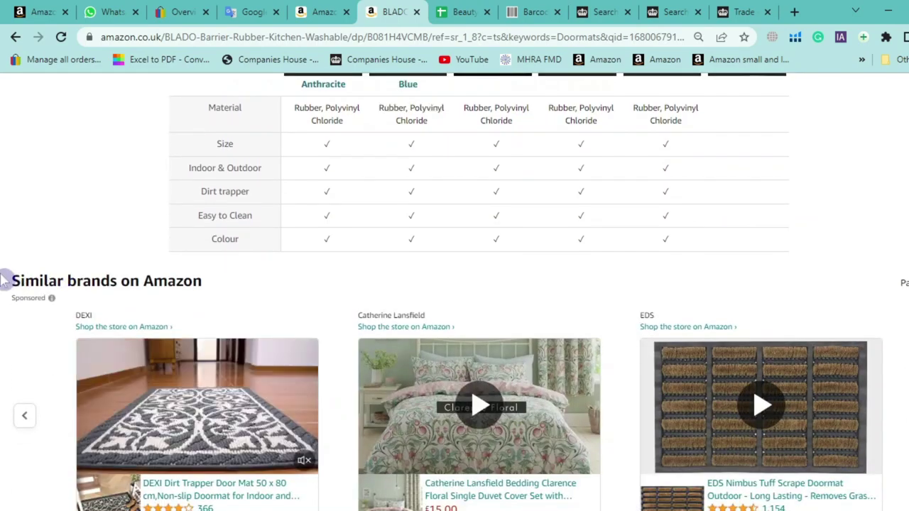
scroll(12, 284, "up", 7)
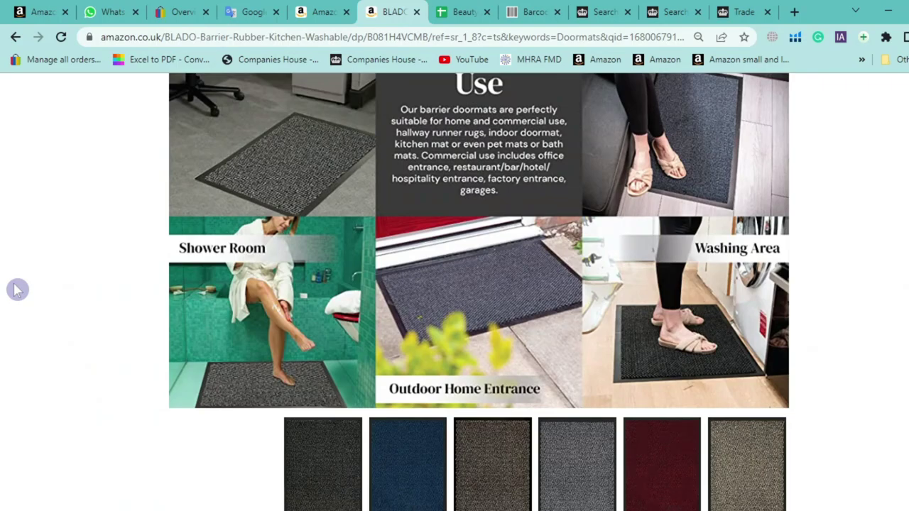
scroll(17, 290, "up", 8)
scroll(22, 279, "up", 12)
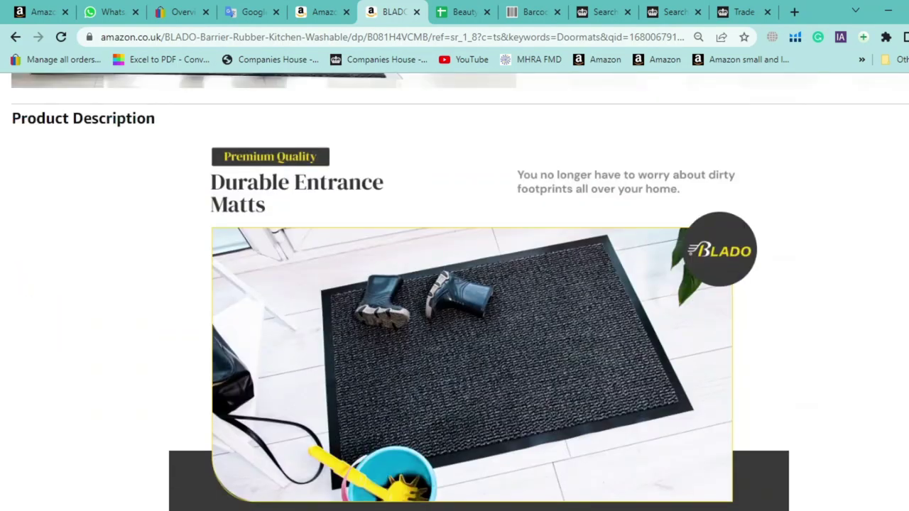
scroll(22, 278, "up", 15)
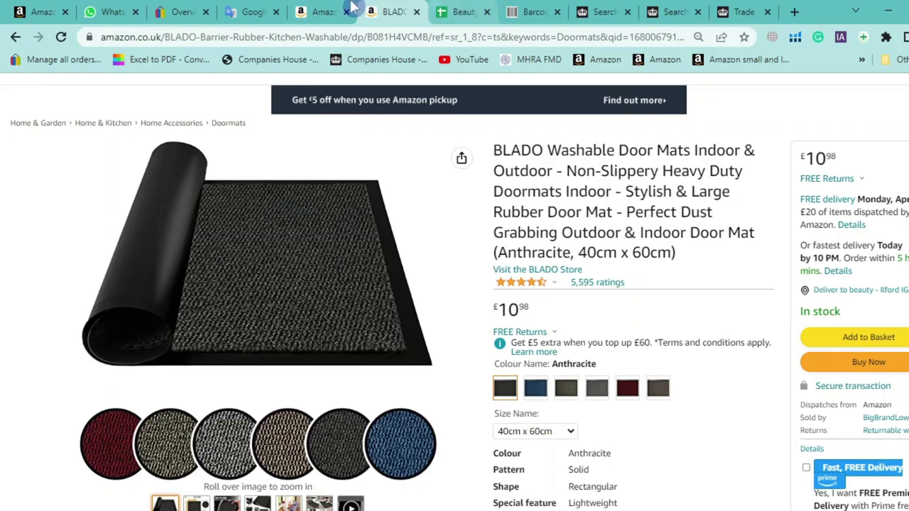
Scroll the Pet Scaler sheet down to the amazon.de section and check its link
left_click(452, 11)
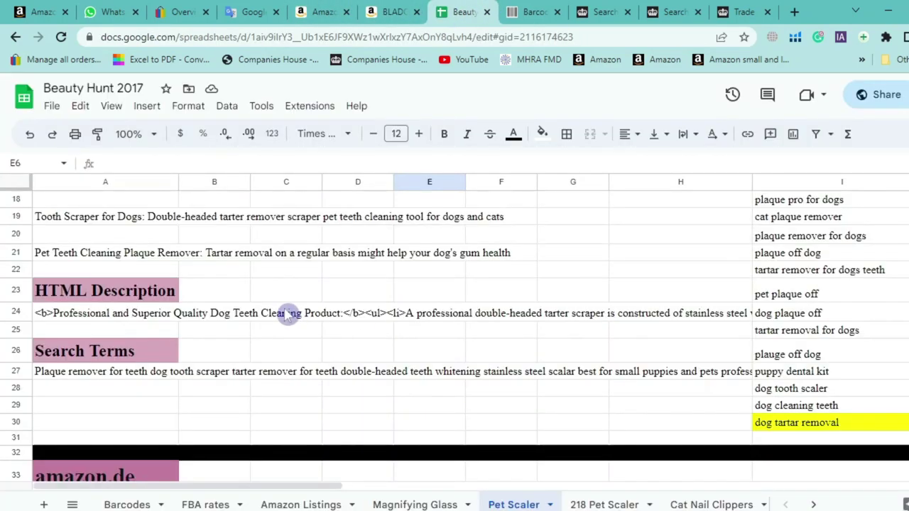
scroll(284, 315, "down", 1)
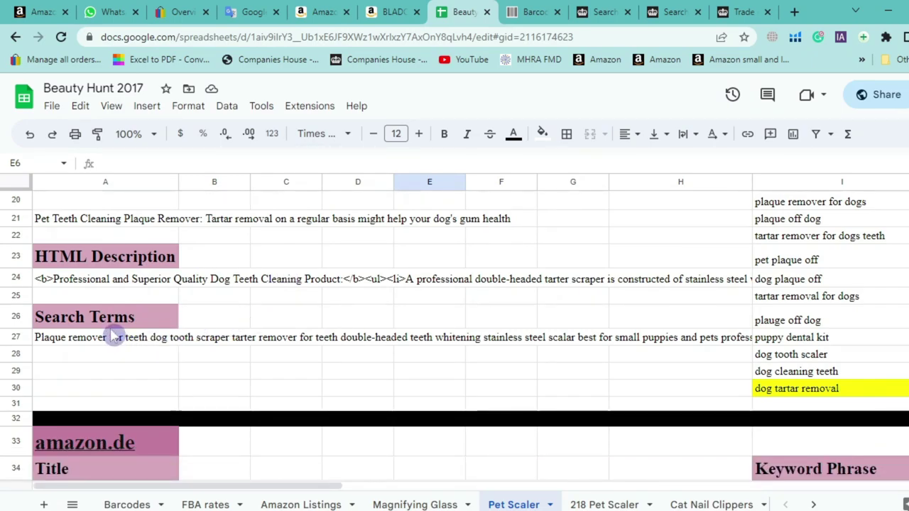
scroll(116, 337, "down", 4)
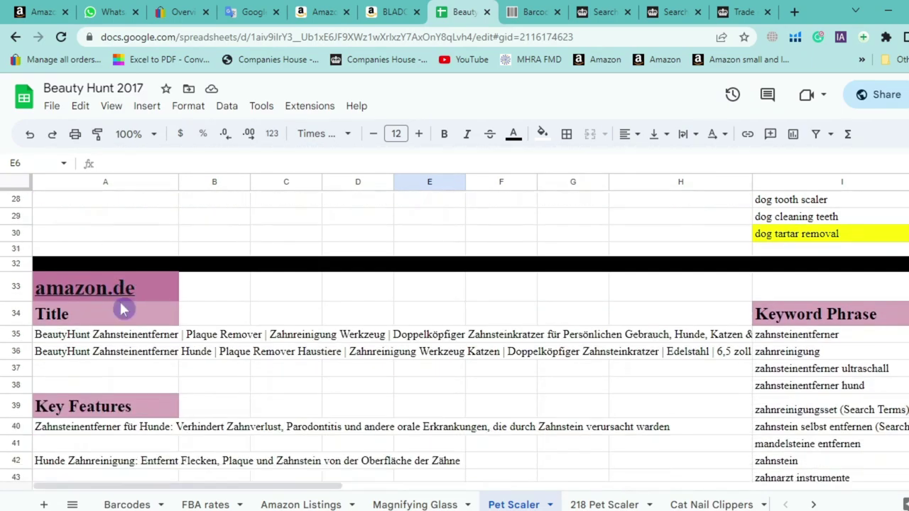
scroll(383, 309, "down", 1)
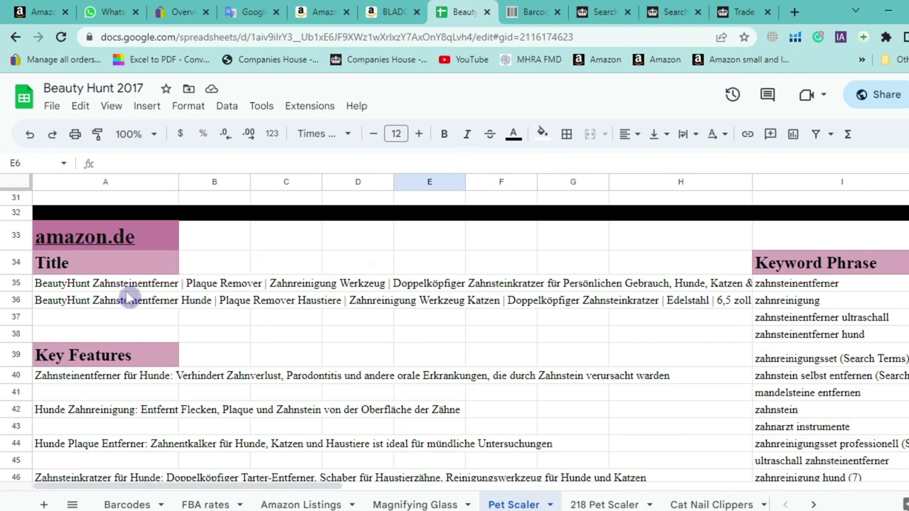
left_click(154, 243)
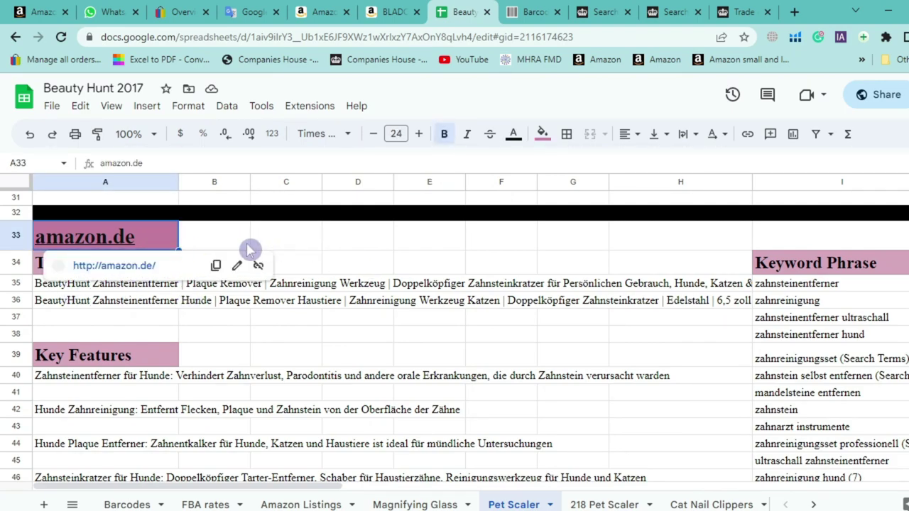
left_click(273, 245)
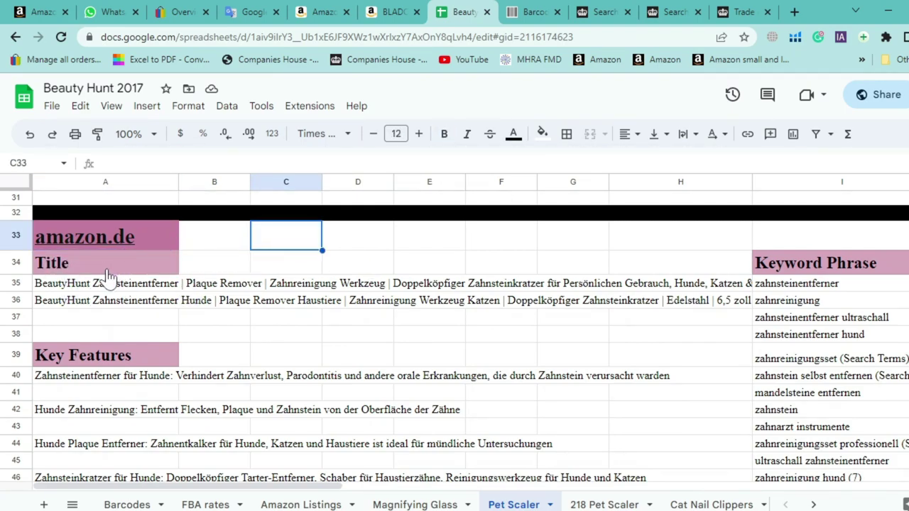
Scroll on to the amazon.com.tr listing and back, briefly peeking at the translated notes
scroll(455, 346, "down", 1)
scroll(455, 346, "down", 13)
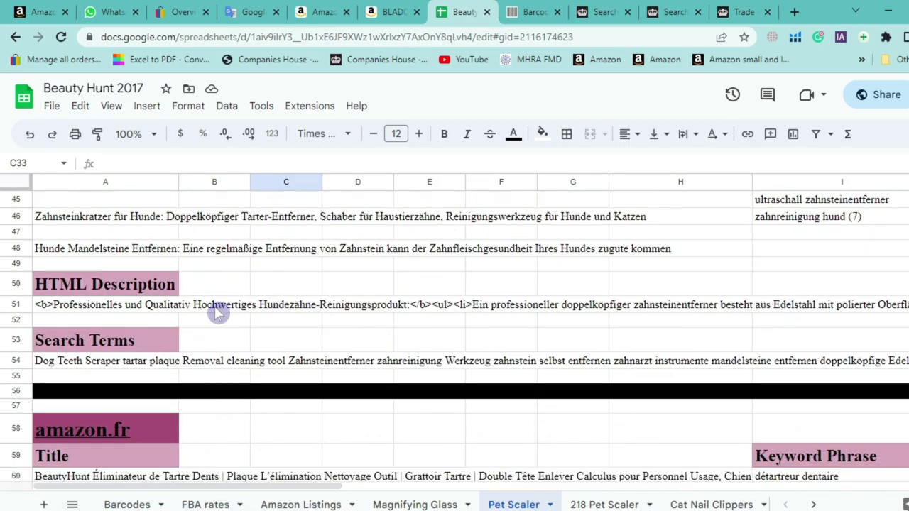
scroll(212, 307, "down", 16)
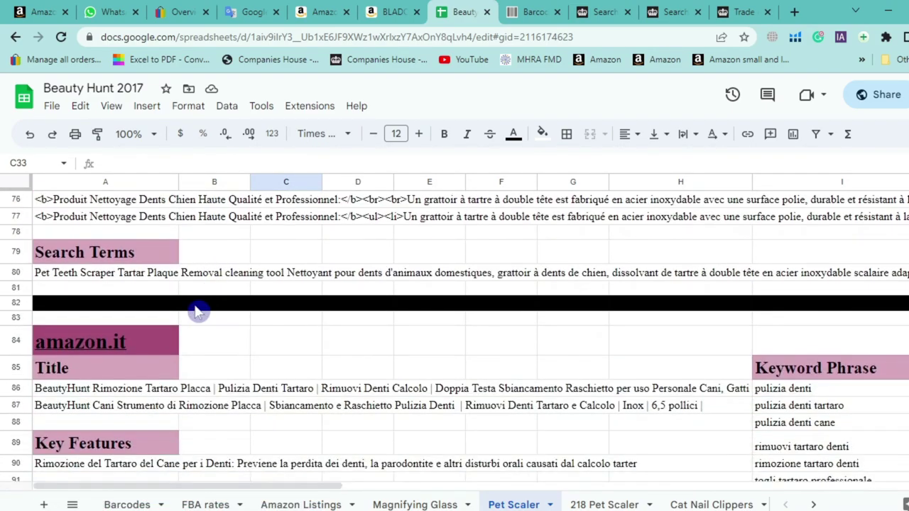
scroll(183, 320, "down", 17)
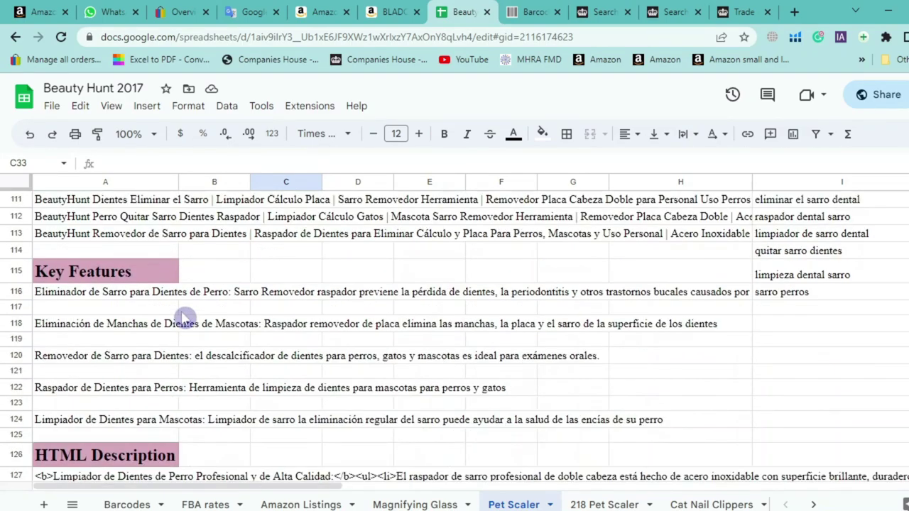
scroll(183, 319, "down", 12)
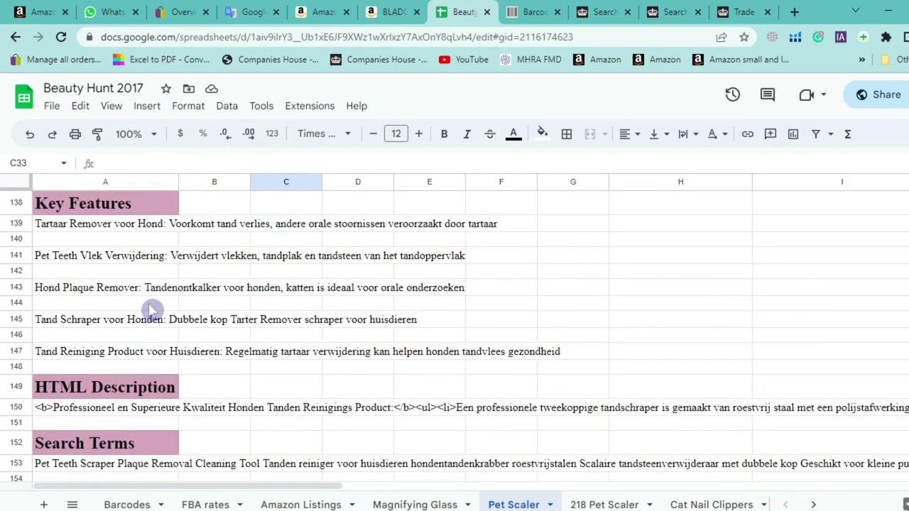
scroll(153, 316, "down", 12)
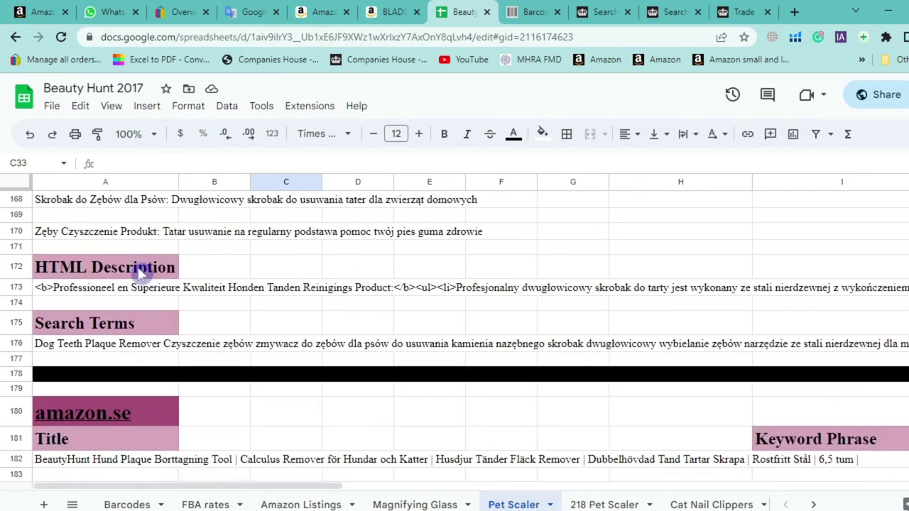
scroll(132, 245, "down", 12)
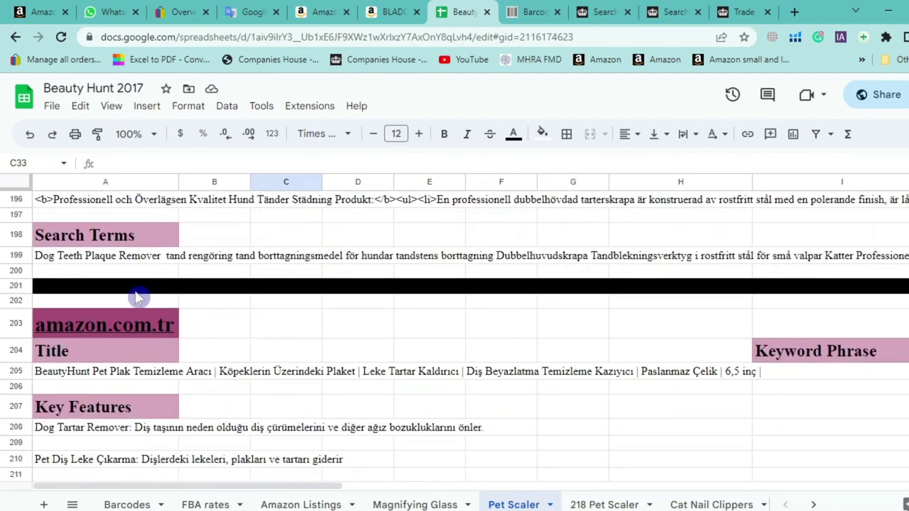
scroll(186, 327, "down", 8)
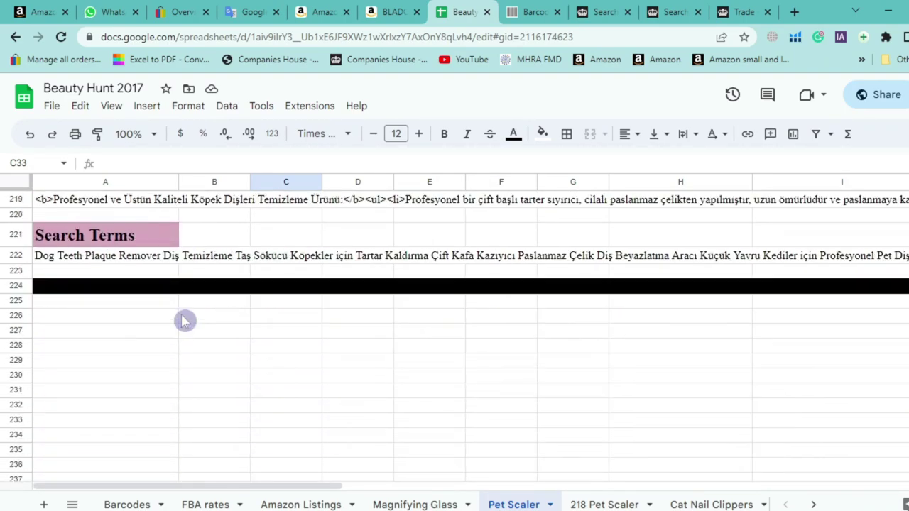
scroll(205, 339, "up", 2)
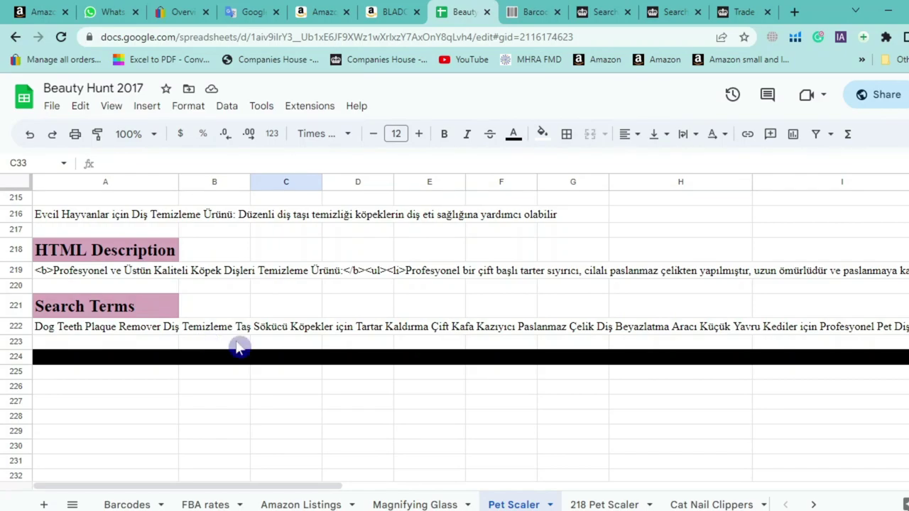
scroll(455, 326, "up", 20)
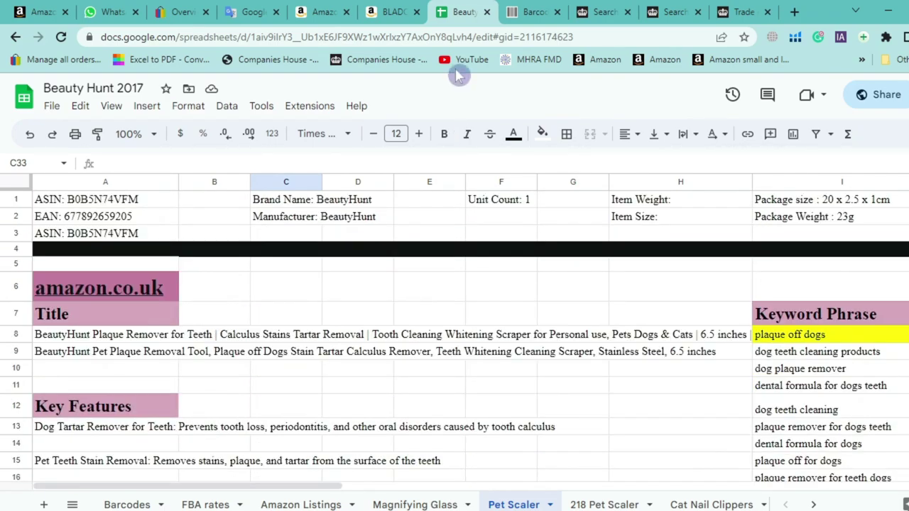
left_click(276, 10)
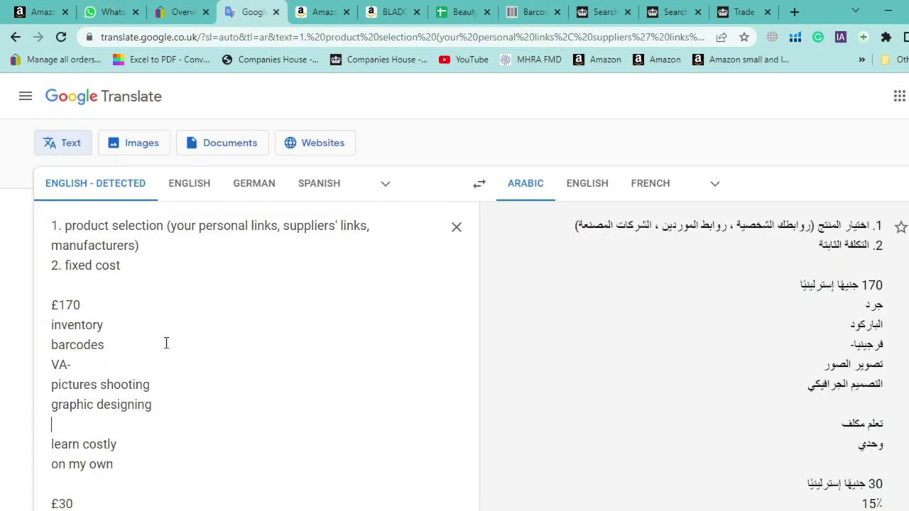
left_click(480, 8)
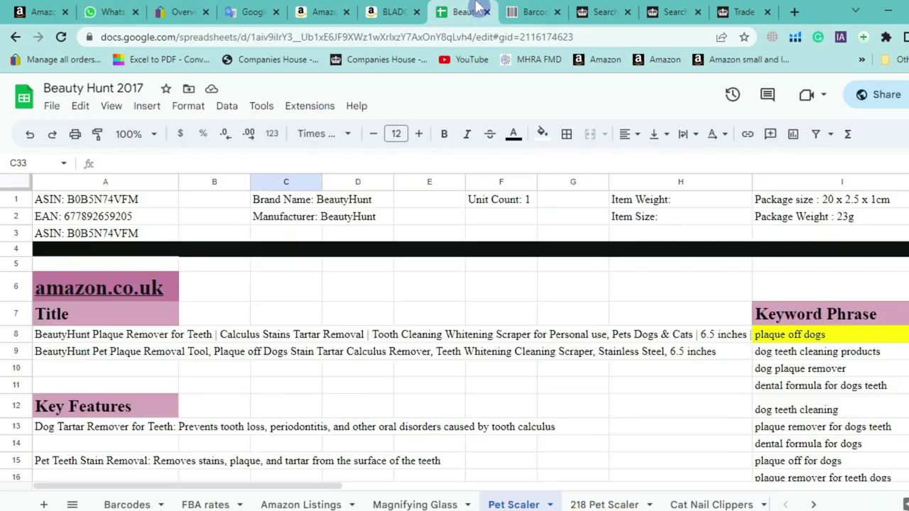
Search 'profit' in a new tab to load Profit-loss Sheet all markets, placed beside Beauty Hunt 2017
left_click(796, 13)
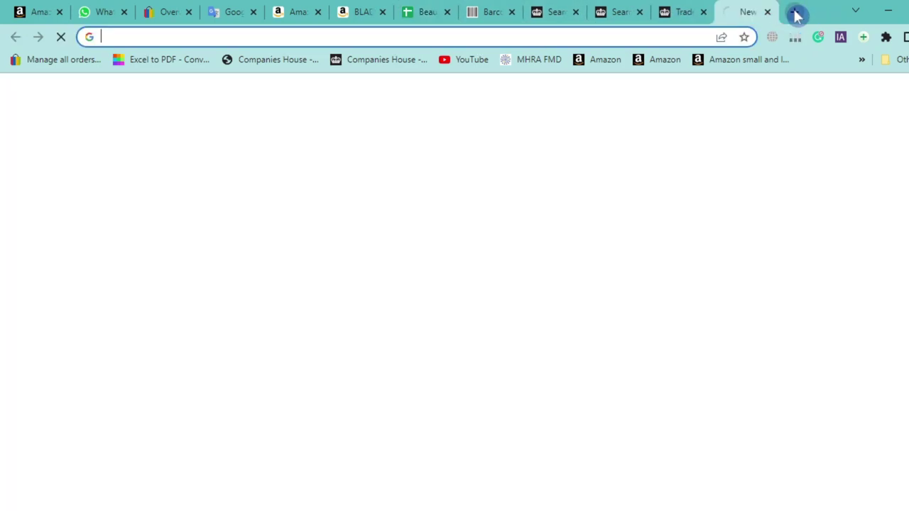
type("profit")
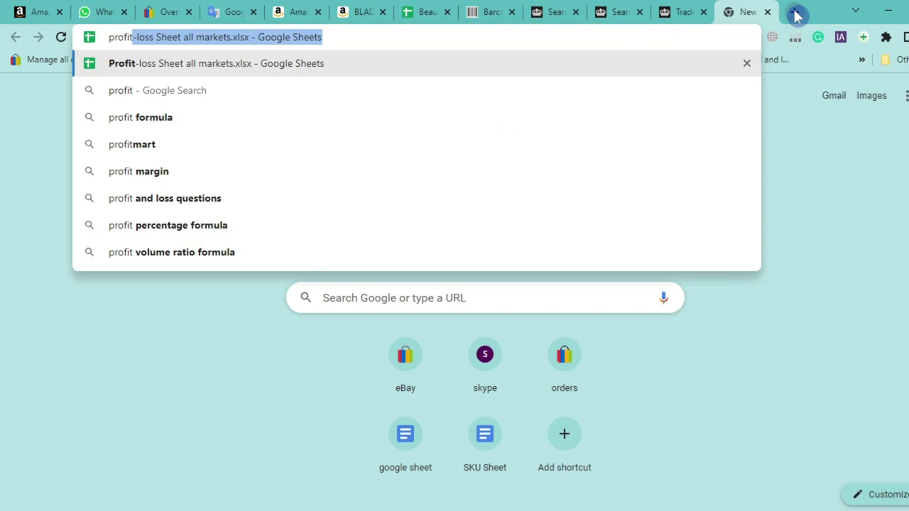
key("Return")
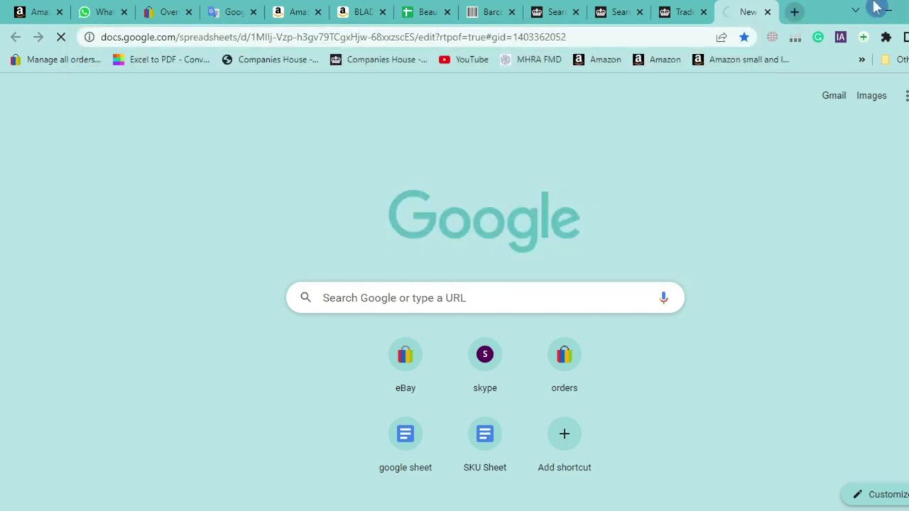
left_click_drag(751, 8, 438, 7)
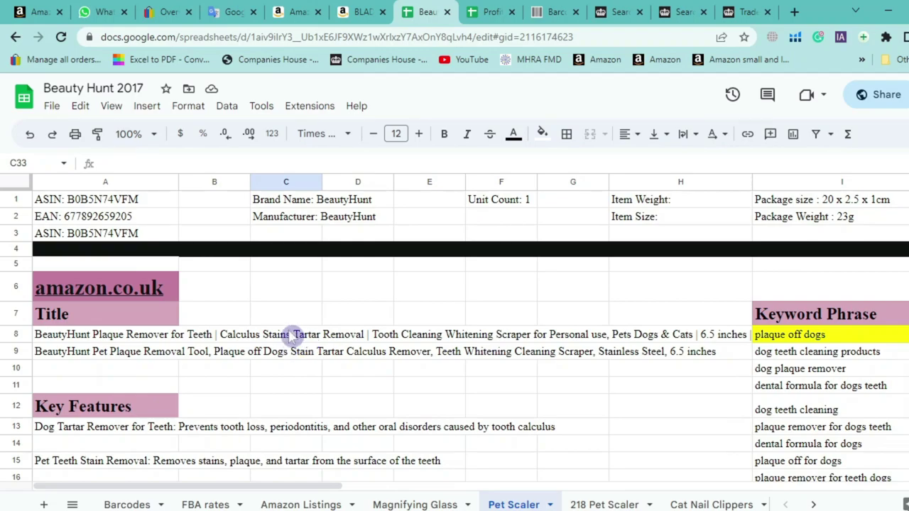
scroll(297, 334, "down", 3)
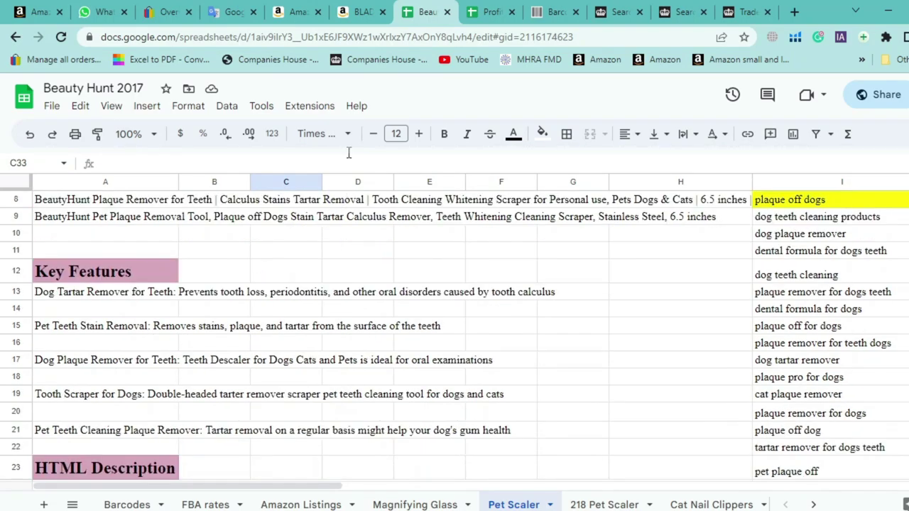
left_click(471, 10)
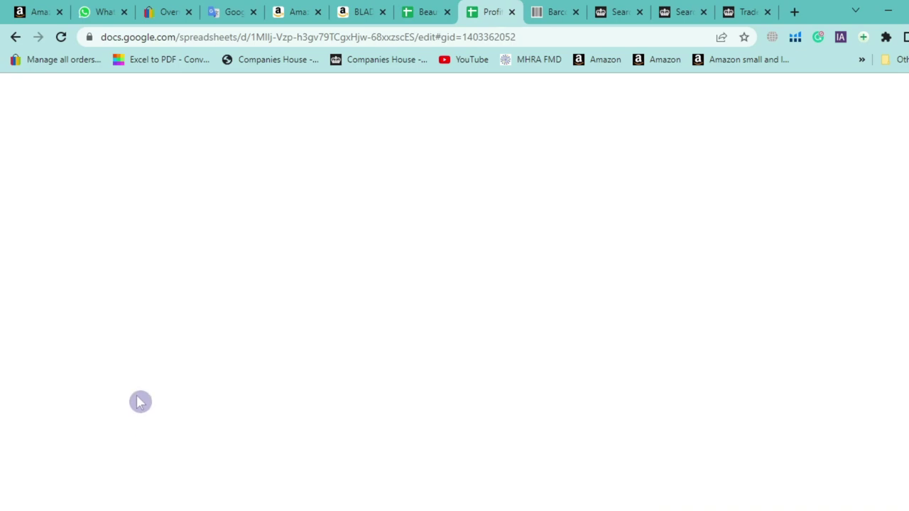
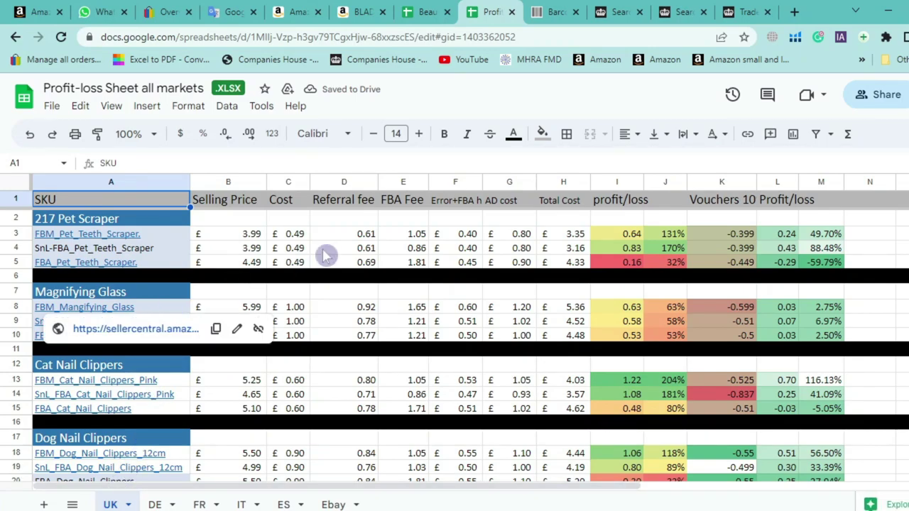
Inspect the =B4*0.1 referral fee in F4 and select the FBA Fee column
left_click(359, 236)
left_click(435, 250)
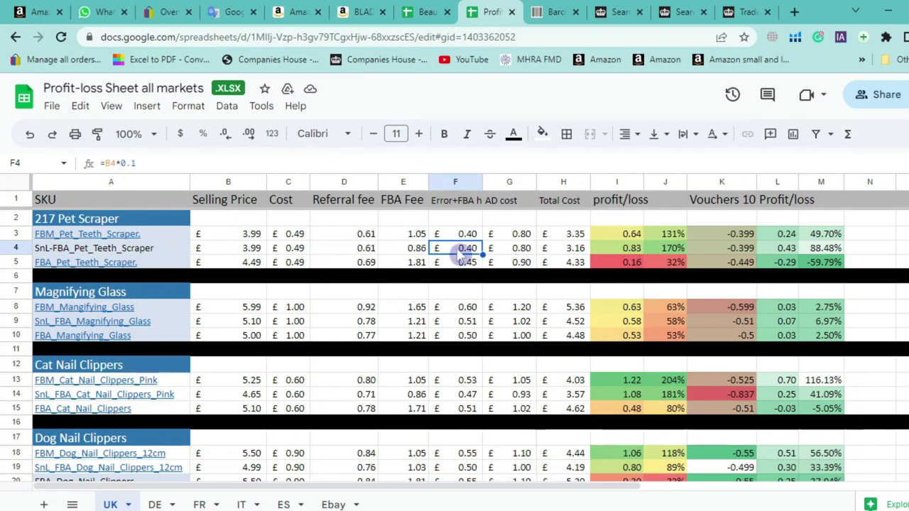
left_click(404, 199)
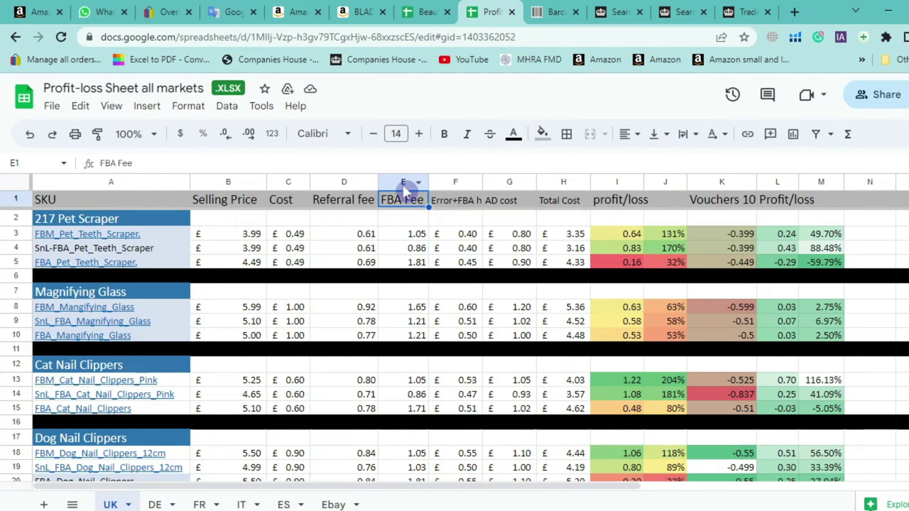
left_click(402, 182)
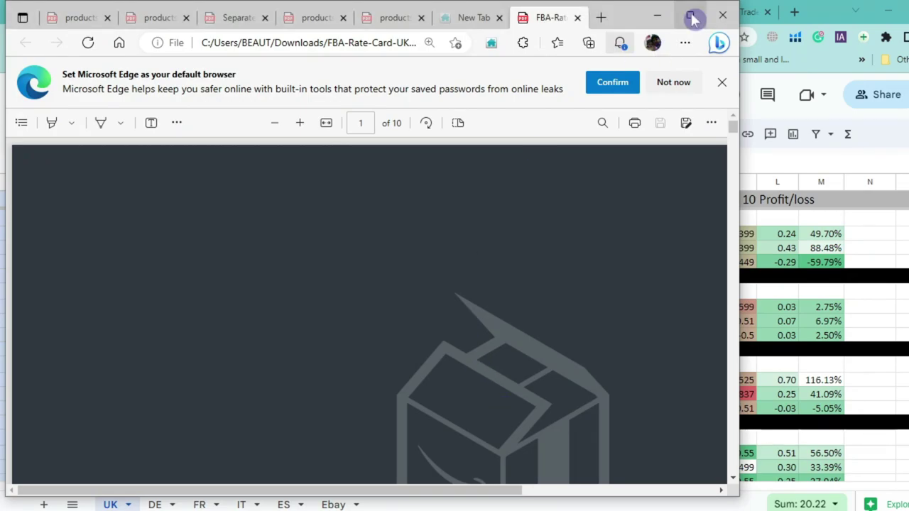
Bring up the FBA rate card PDF and zoom out to see the whole fee table
left_click(692, 17)
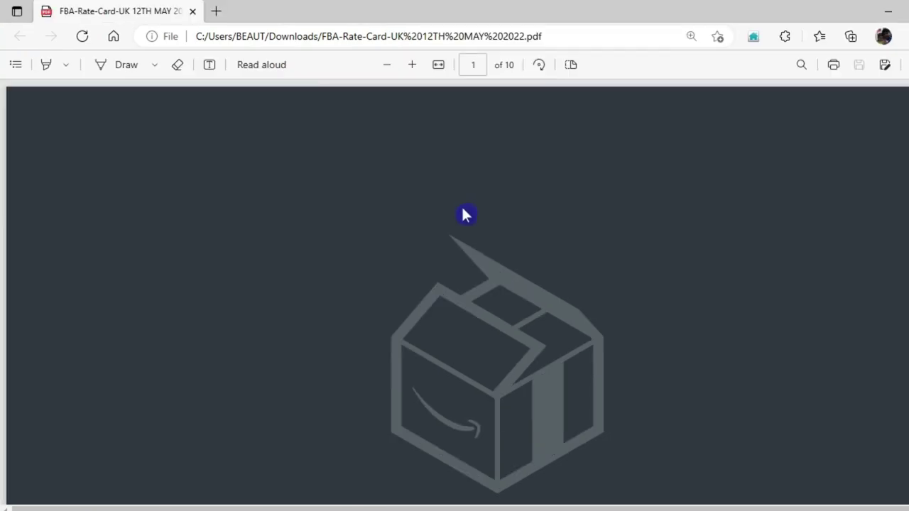
scroll(462, 217, "down", 10)
scroll(433, 240, "down", 8)
scroll(431, 233, "down", 5)
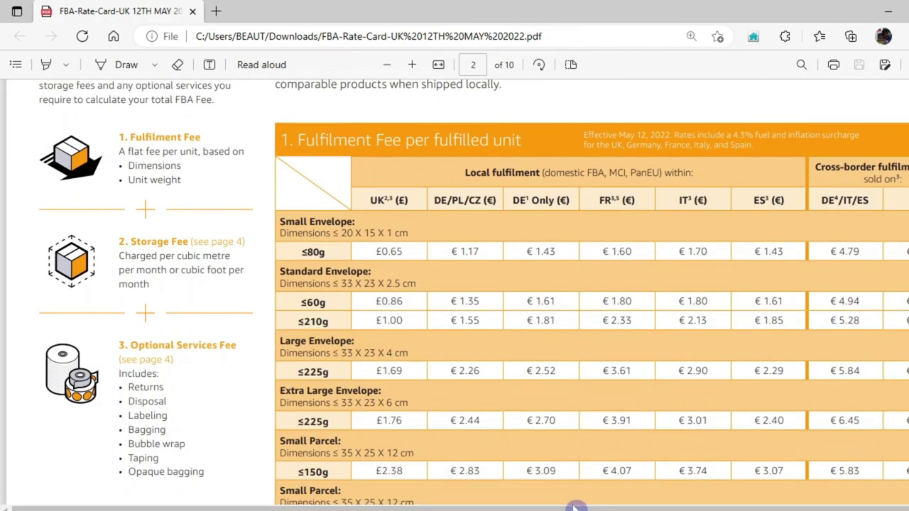
left_click(387, 65)
scroll(446, 232, "down", 2)
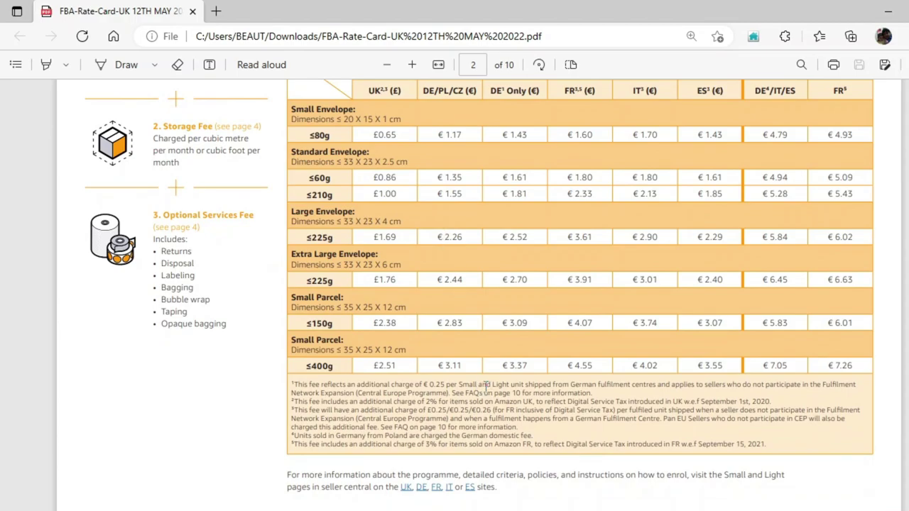
Compare the spreadsheet's FBA fees against the rate card's fee table
key("alt+Tab")
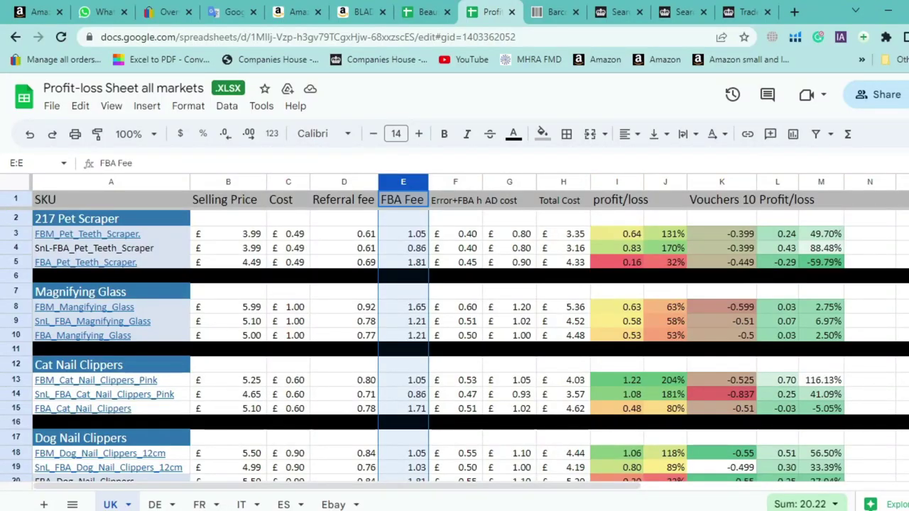
key("alt+Tab")
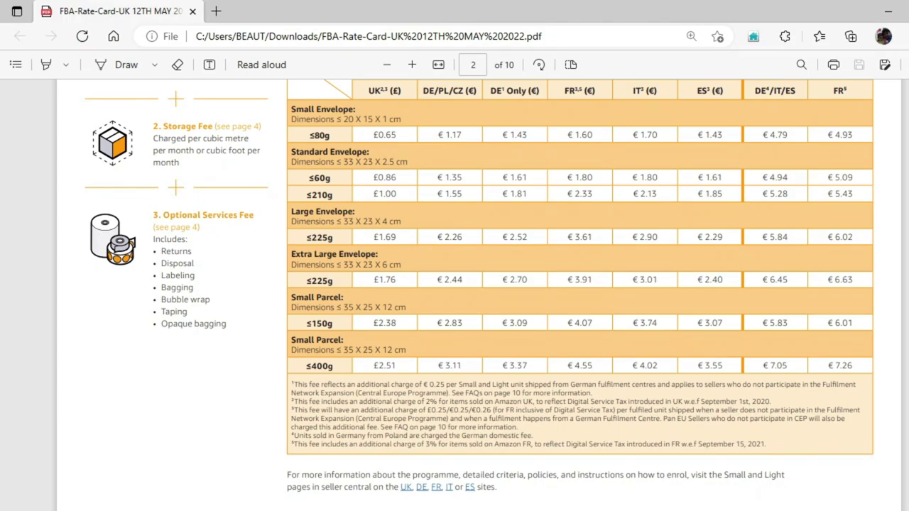
scroll(383, 306, "down", 12)
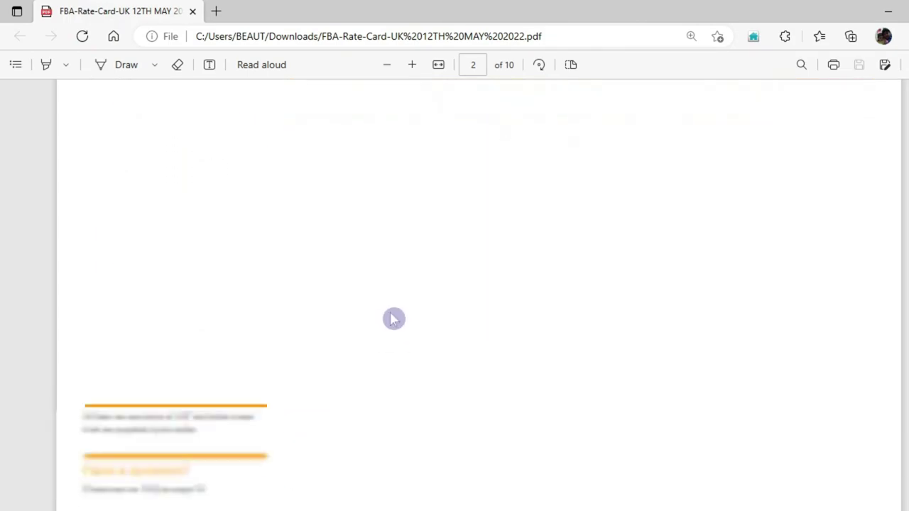
scroll(403, 322, "down", 1)
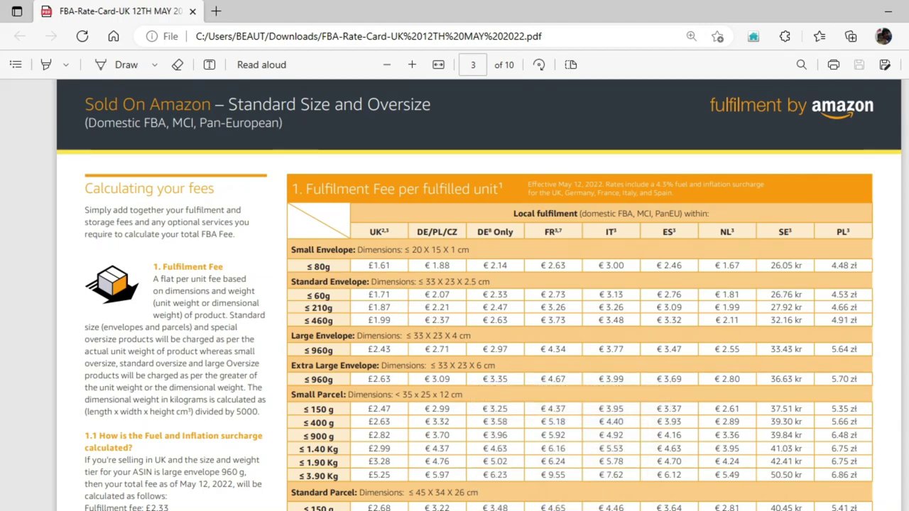
key("alt+Tab")
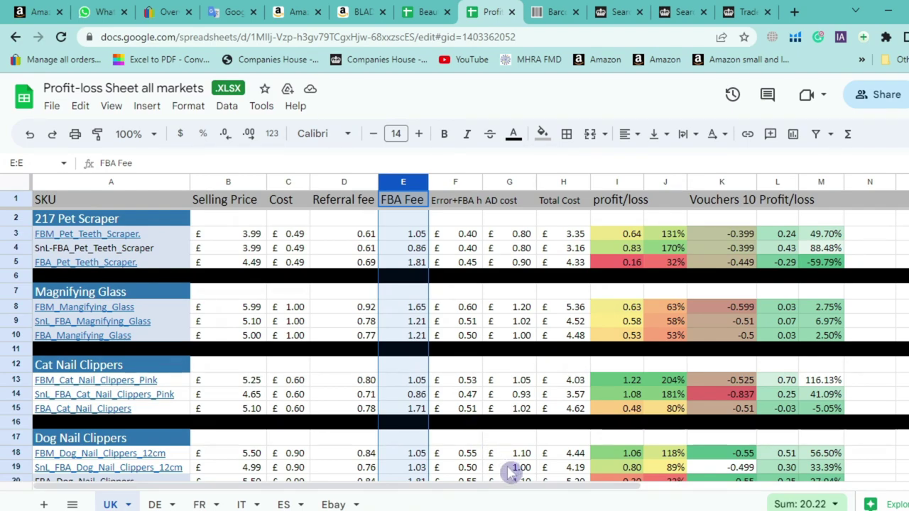
key("alt+Tab")
scroll(434, 380, "up", 10)
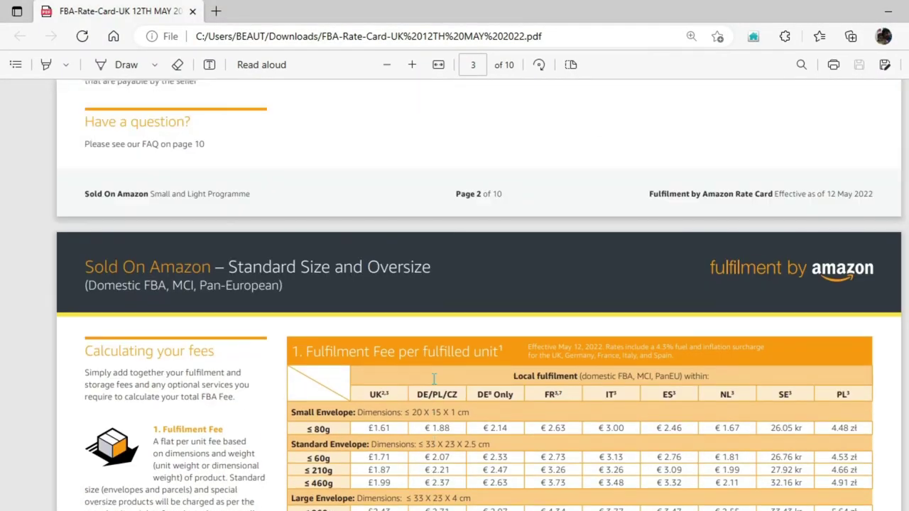
scroll(439, 385, "up", 3)
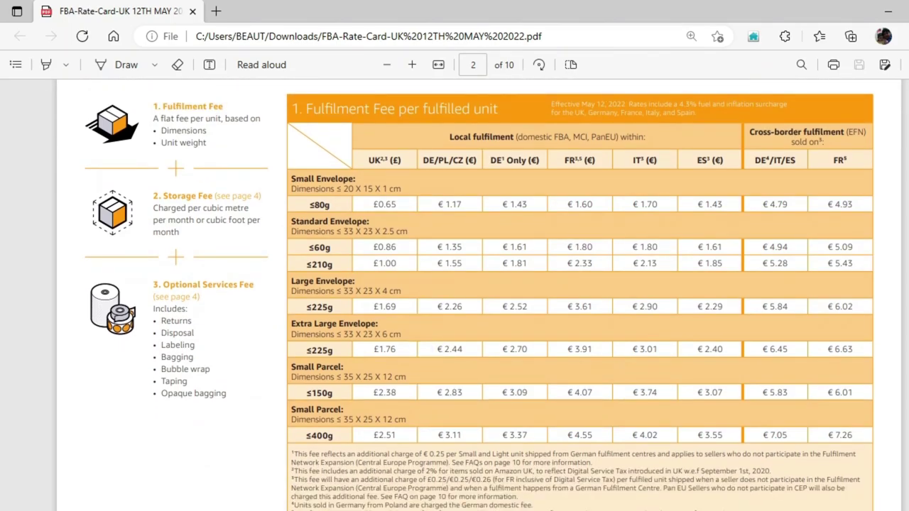
key("alt+Tab")
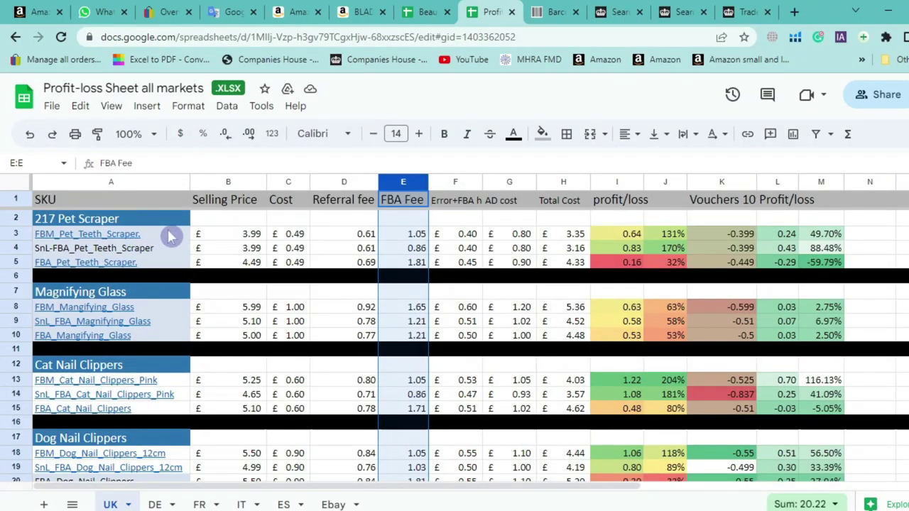
Select the FBM_Pet_Teeth_Scraper SKU in A3 and place Seller Central beside the spreadsheet
left_click(171, 237)
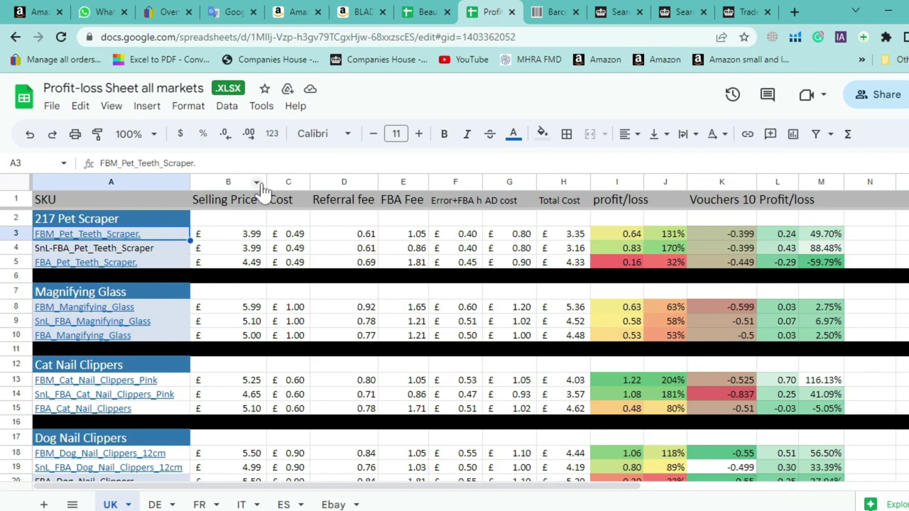
left_click_drag(49, 11, 430, 10)
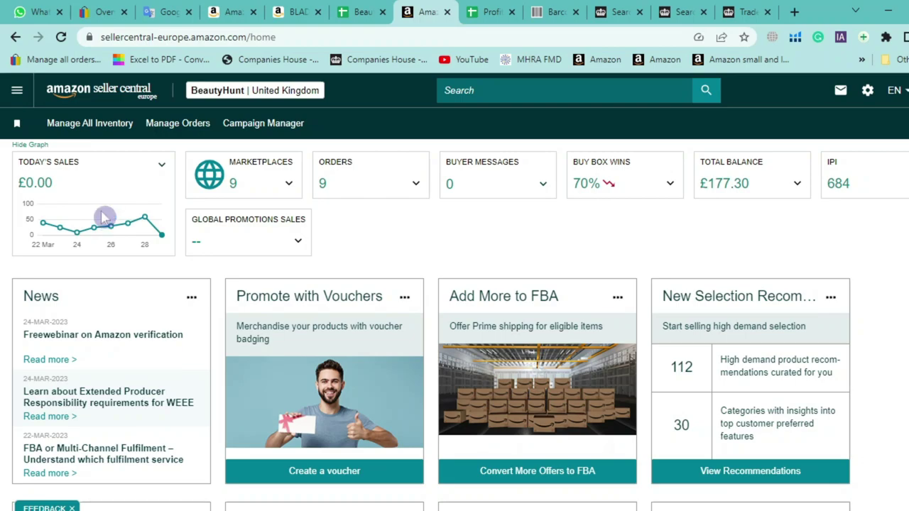
left_click(298, 11)
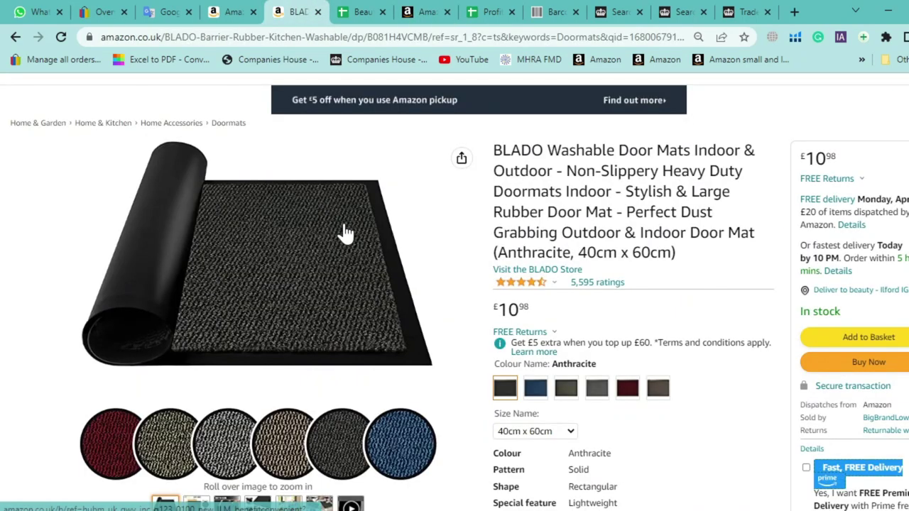
scroll(345, 234, "up", 2)
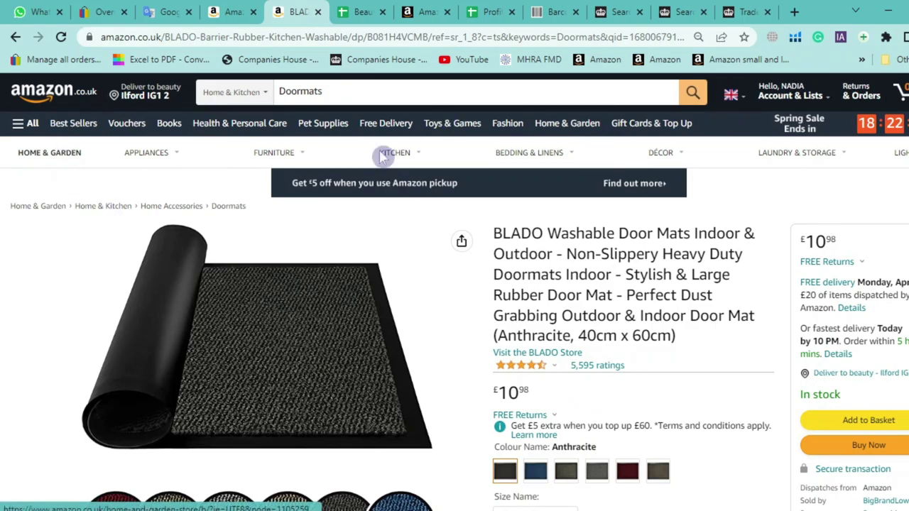
left_click(426, 12)
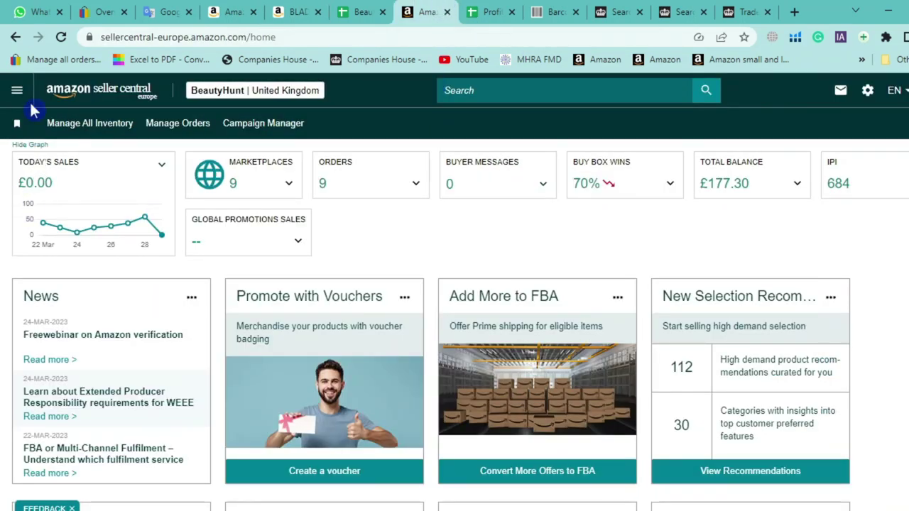
In Seller Central, open Inventory > Manage All Inventory filtered to Active listings
left_click(25, 95)
mouse_move(28, 150)
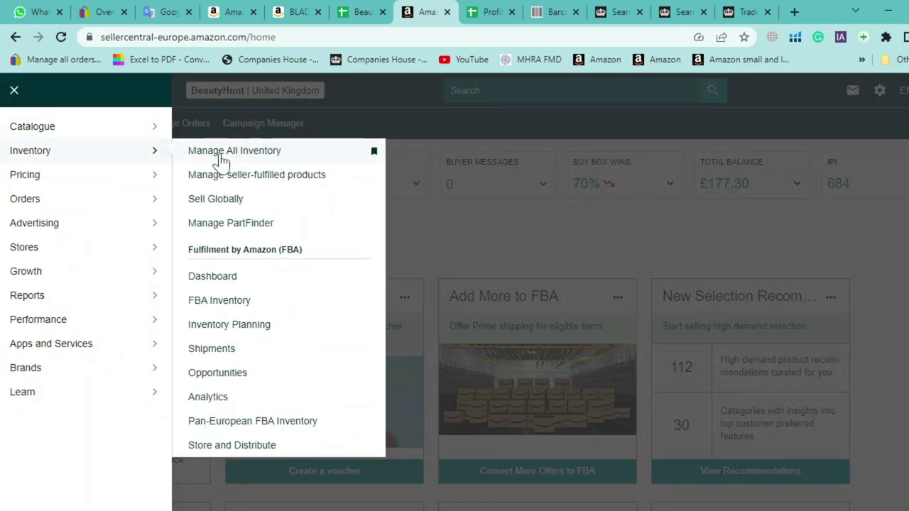
left_click(219, 158)
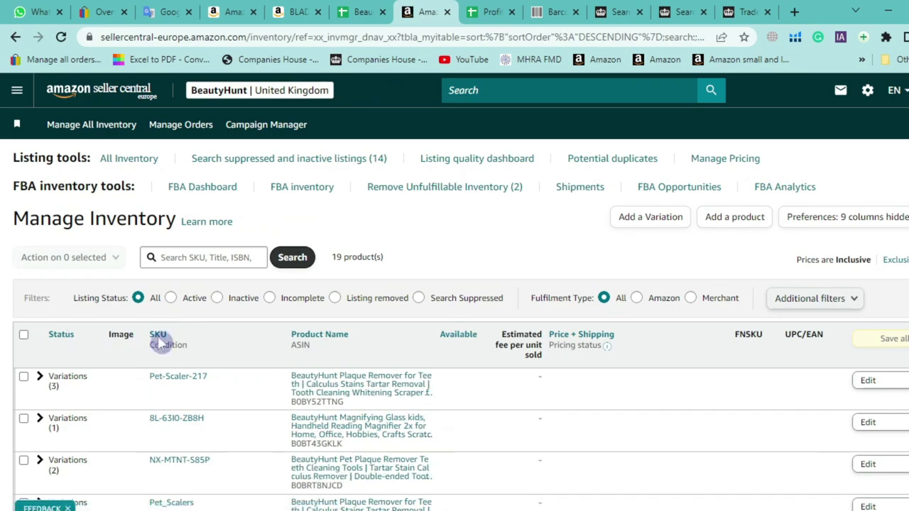
left_click(171, 298)
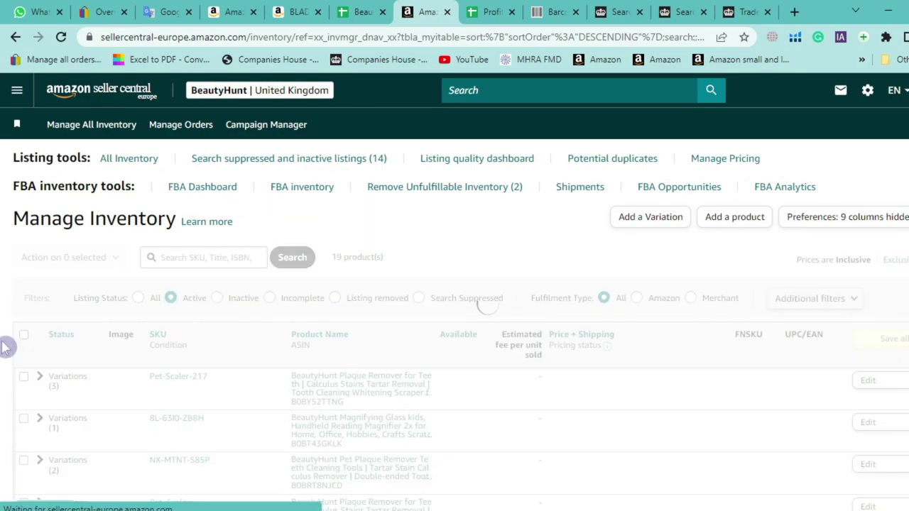
scroll(14, 347, "down", 1)
scroll(21, 346, "down", 1)
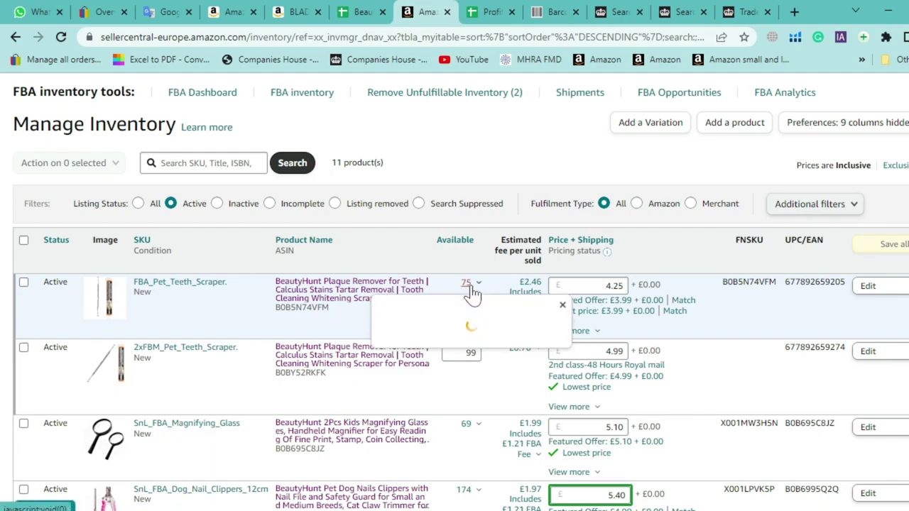
Open the FBA pet teeth scraper's Amazon listing, then return to the spreadsheet
left_click(382, 292)
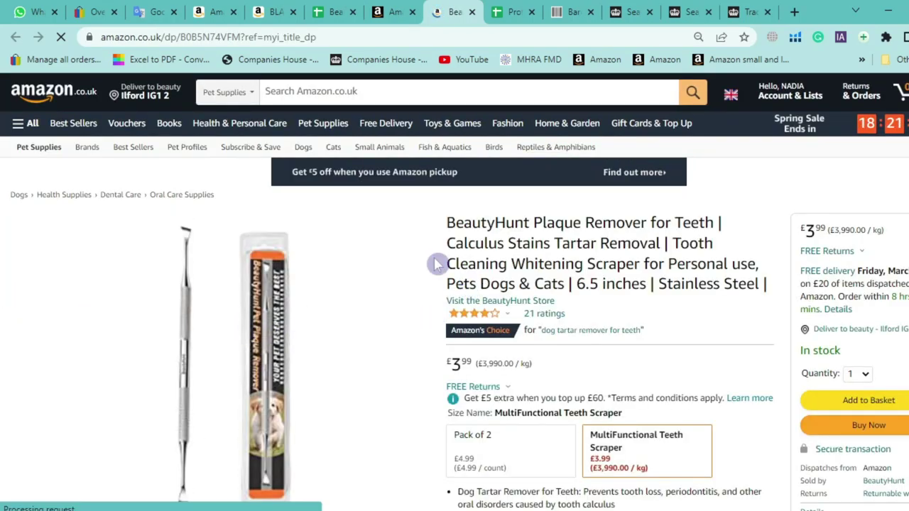
scroll(576, 311, "down", 1)
left_click(515, 12)
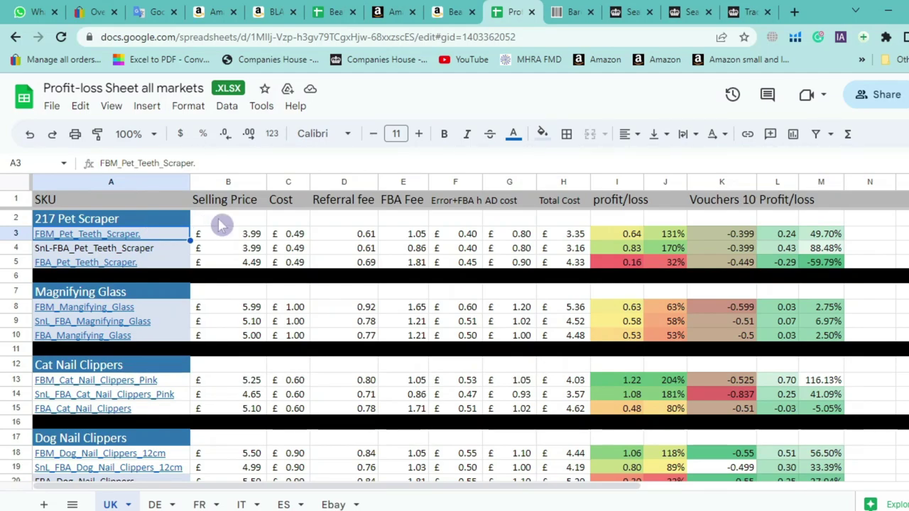
left_click(409, 235)
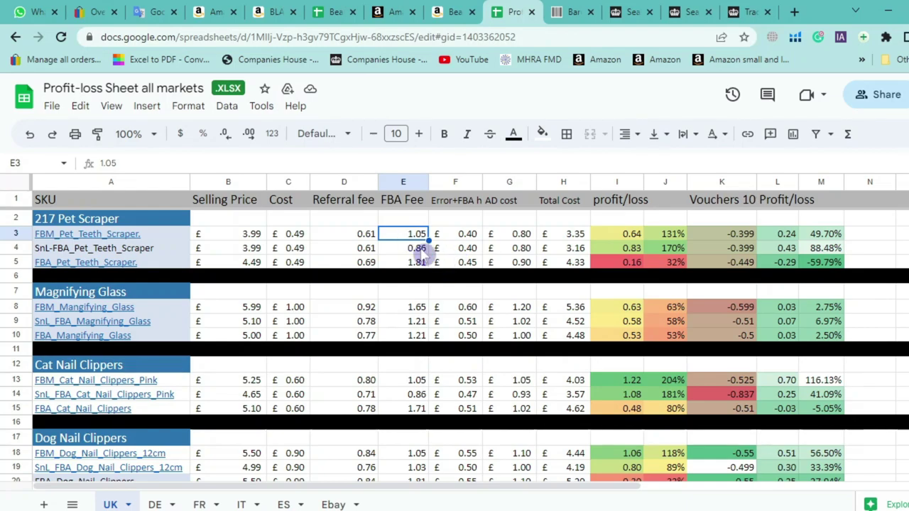
left_click(419, 250)
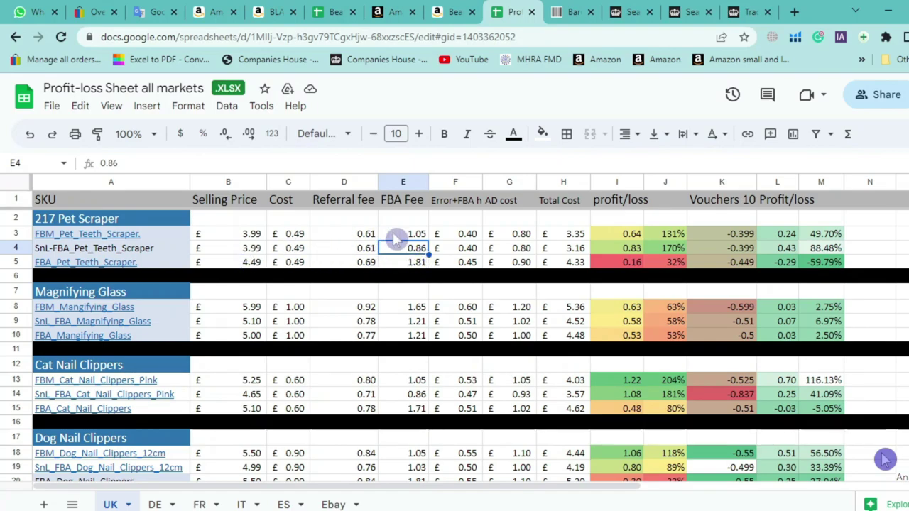
left_click(421, 263)
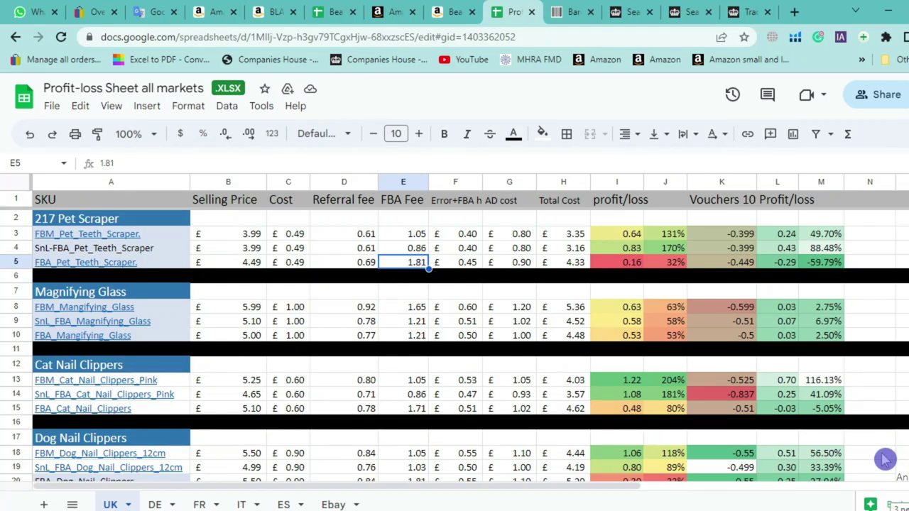
Scroll the FBA rate card PDF to page 3's fee table, then return to the spreadsheet
key("alt+Tab")
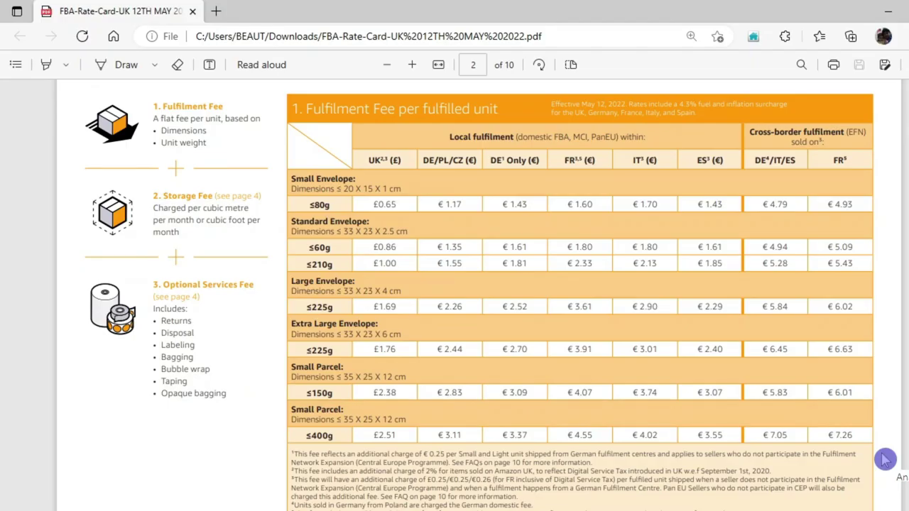
scroll(435, 286, "down", 10)
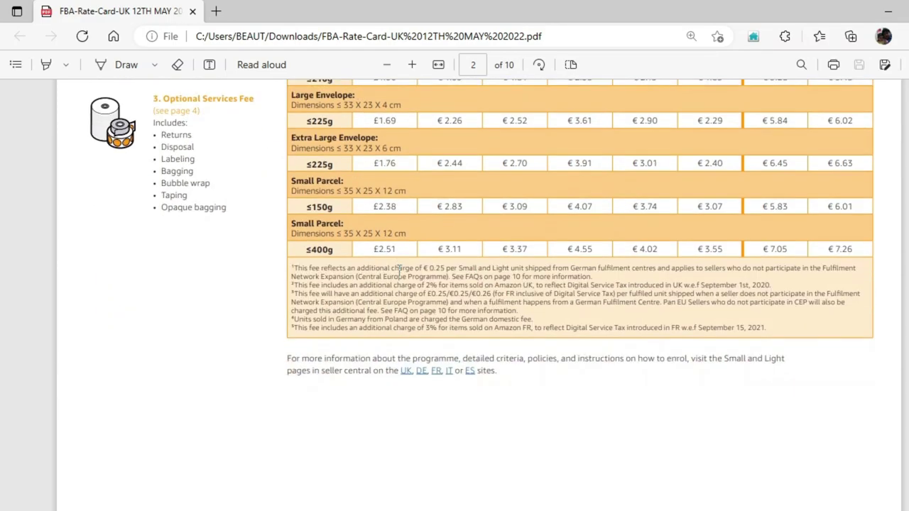
scroll(407, 299, "down", 2)
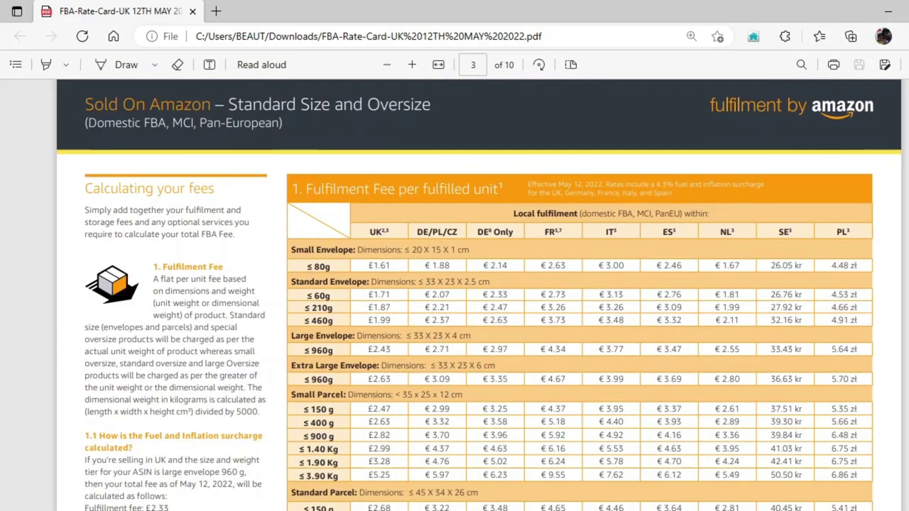
key("alt+Tab")
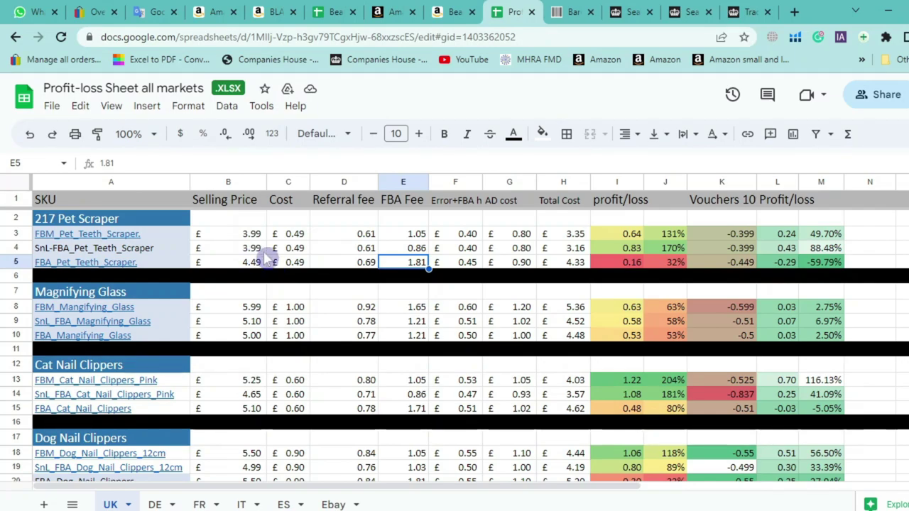
Compare the FBA fees 0.86 (E4) and 1.81 (E5) and view the FBA scraper's listing link
left_click(412, 253)
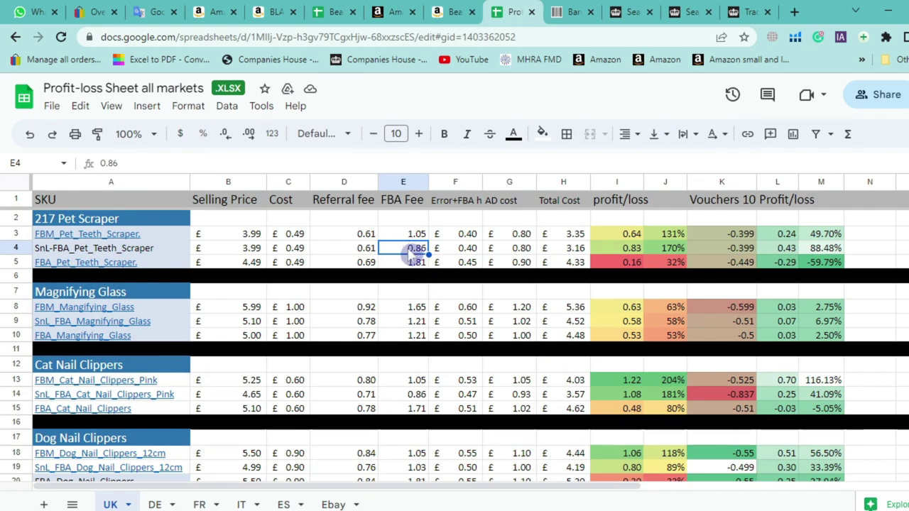
left_click(412, 266)
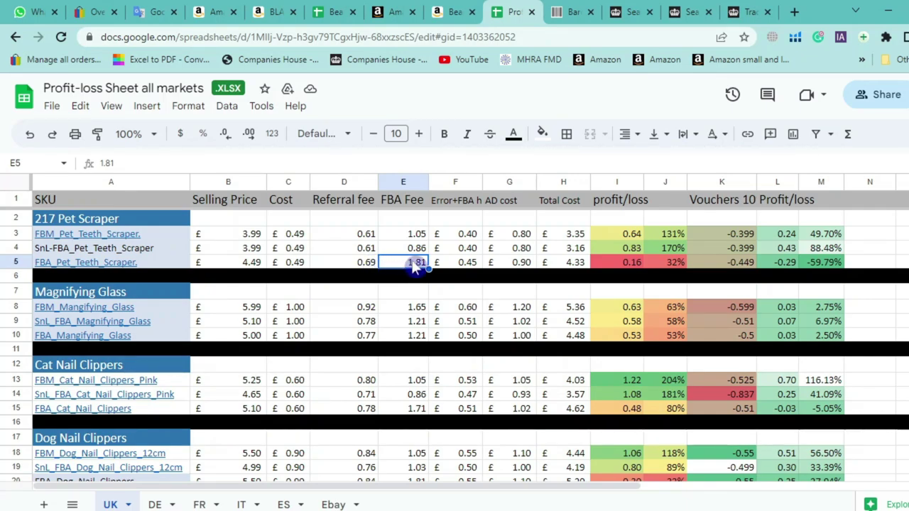
left_click(176, 266)
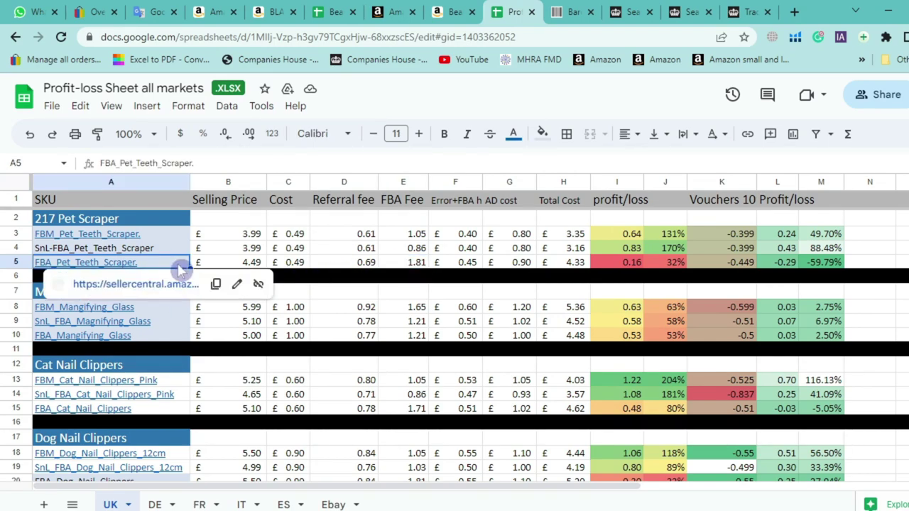
left_click(397, 264)
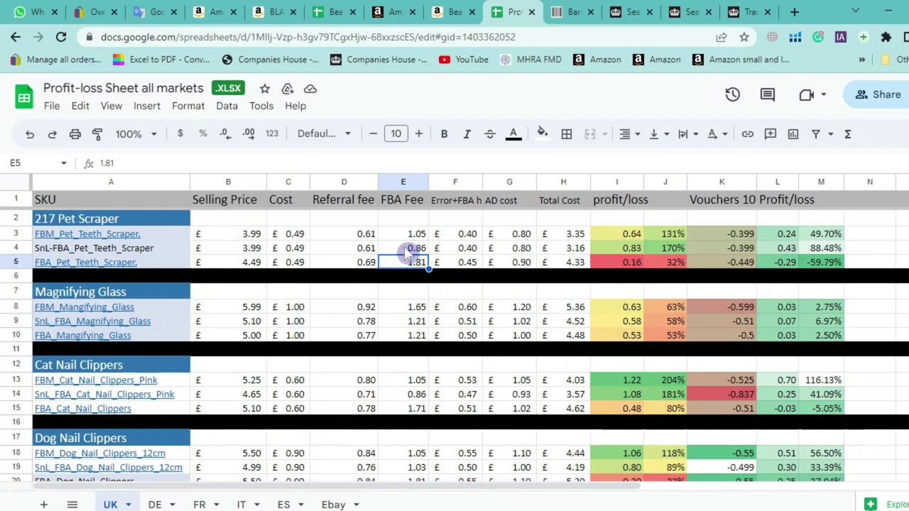
left_click(410, 250)
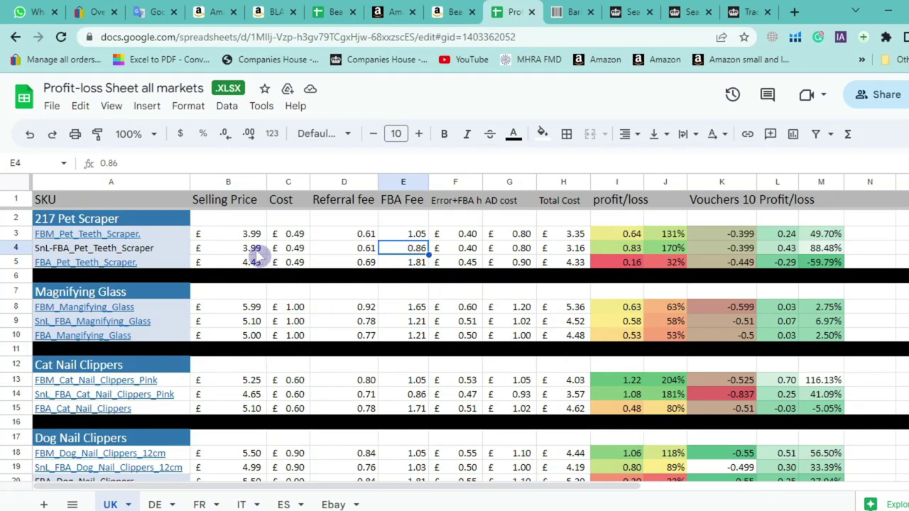
Check selling prices 3.99 and 4.49 against FBA fees 0.86 and 1.81, then bring up the rate card
left_click(254, 250)
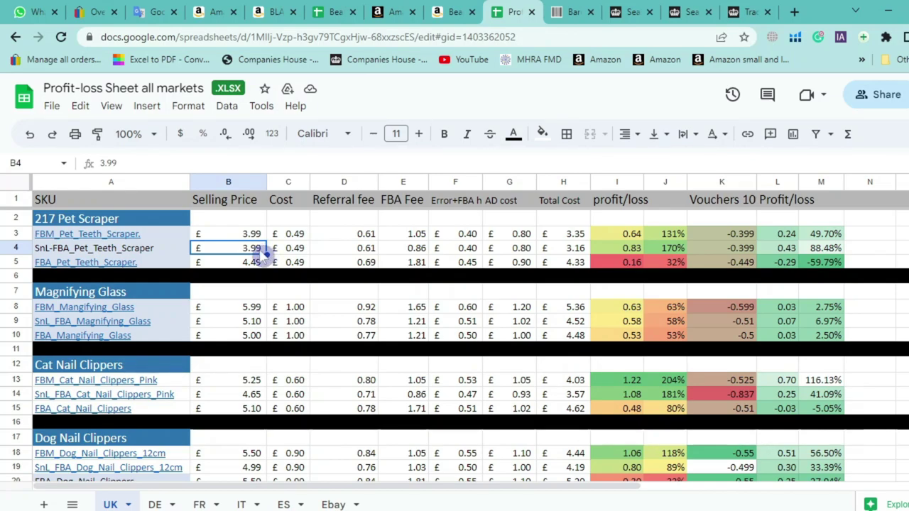
left_click(262, 261)
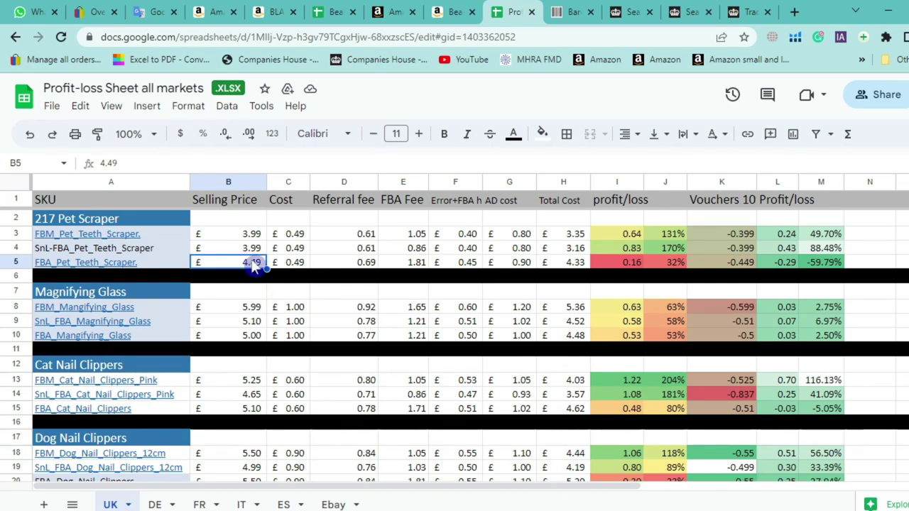
left_click(258, 261)
key("Up")
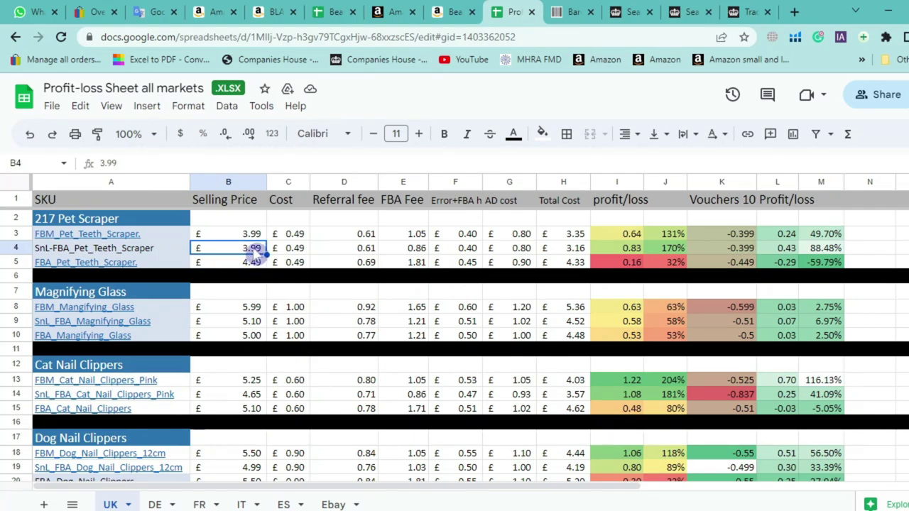
left_click(419, 248)
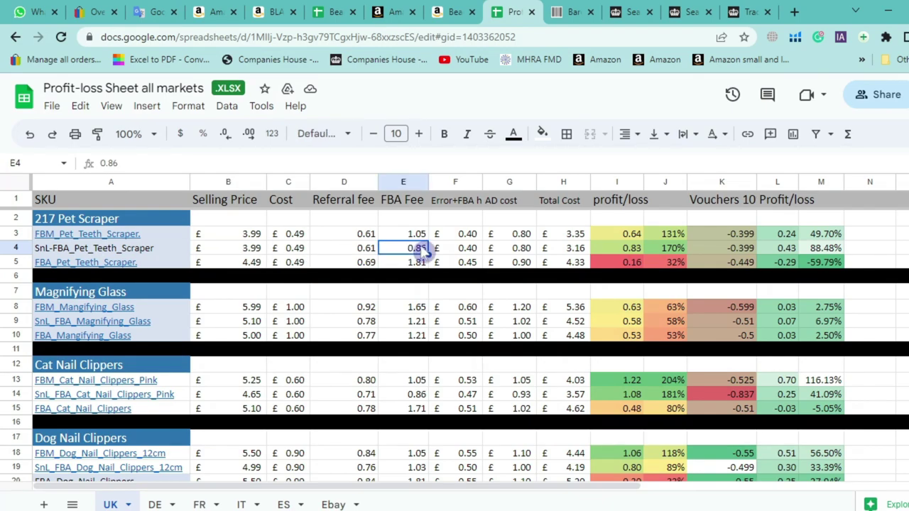
left_click(261, 266)
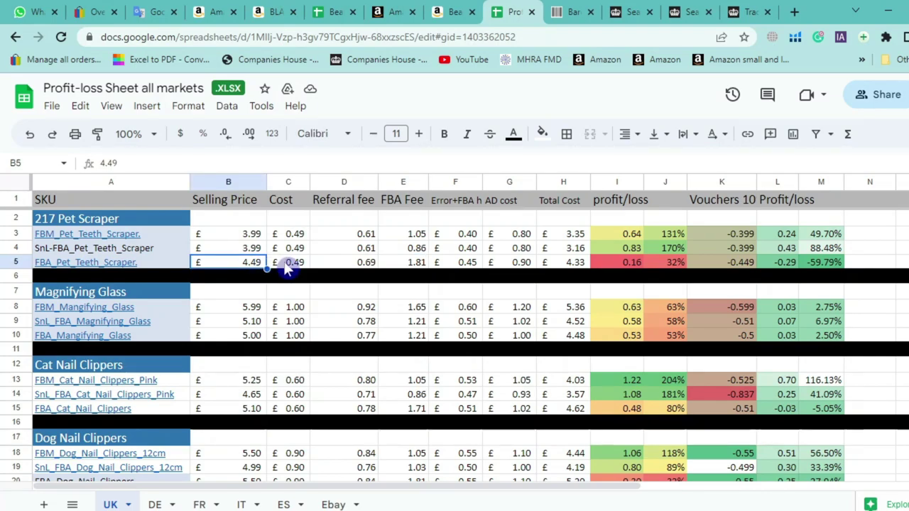
left_click(421, 263)
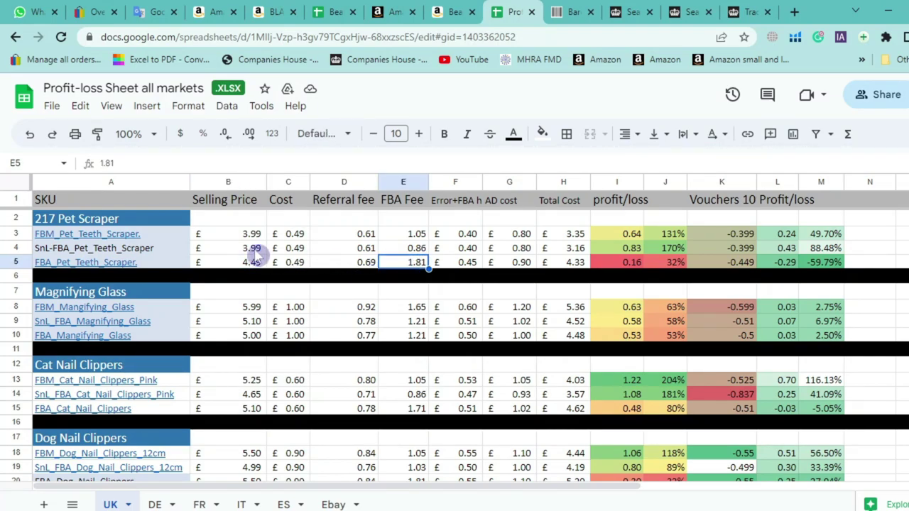
left_click(256, 250)
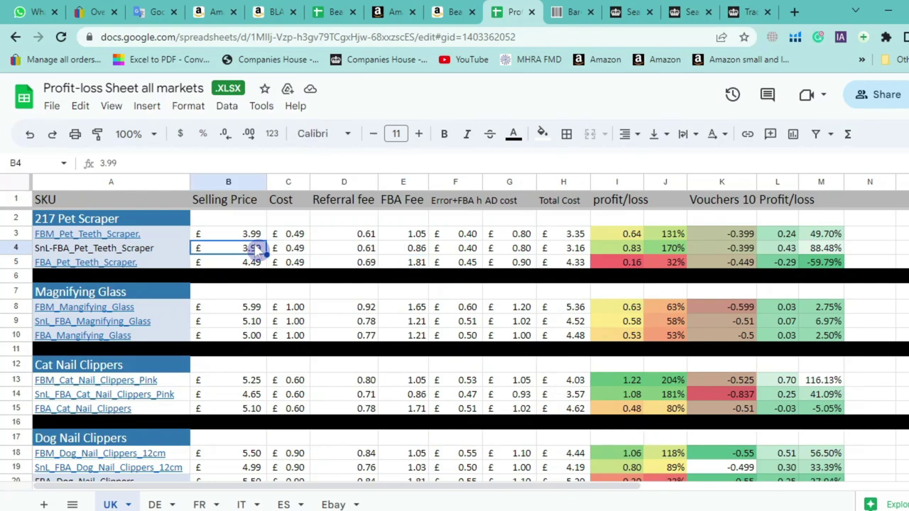
left_click(406, 250)
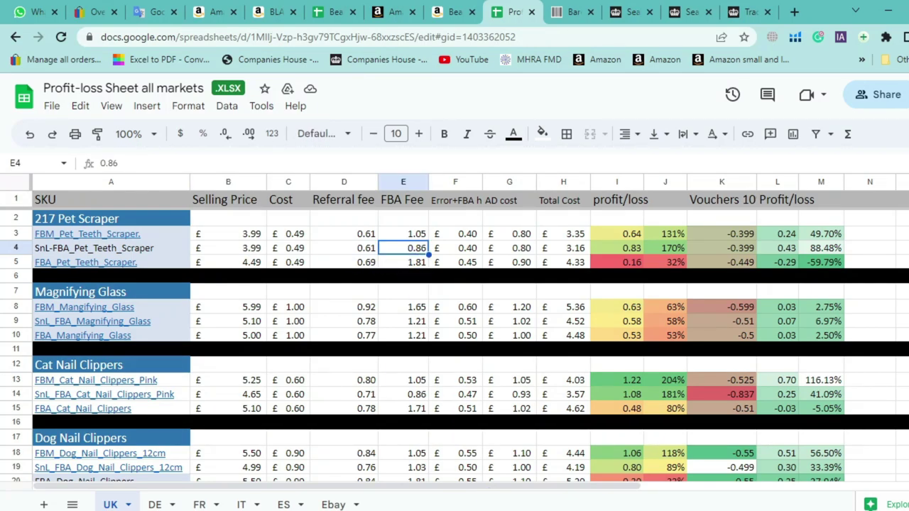
left_click(402, 266)
key("alt+Tab")
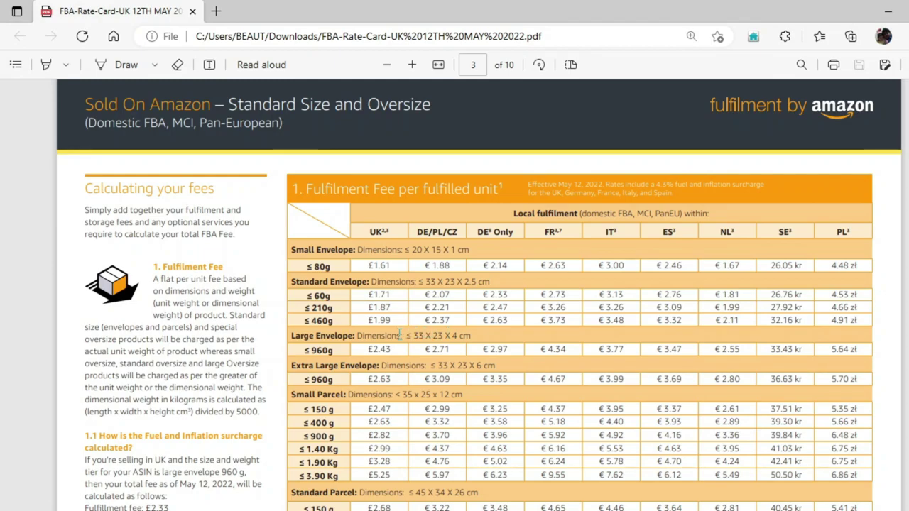
Highlight the Standard Envelope size limits and the £1.71 UK fee
scroll(400, 334, "up", 3)
scroll(396, 331, "down", 2)
scroll(381, 327, "down", 1)
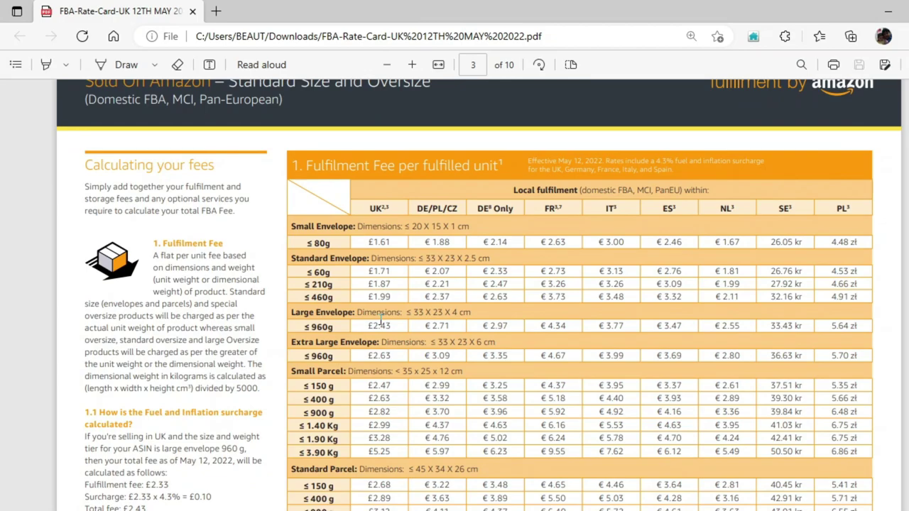
double_click(383, 271)
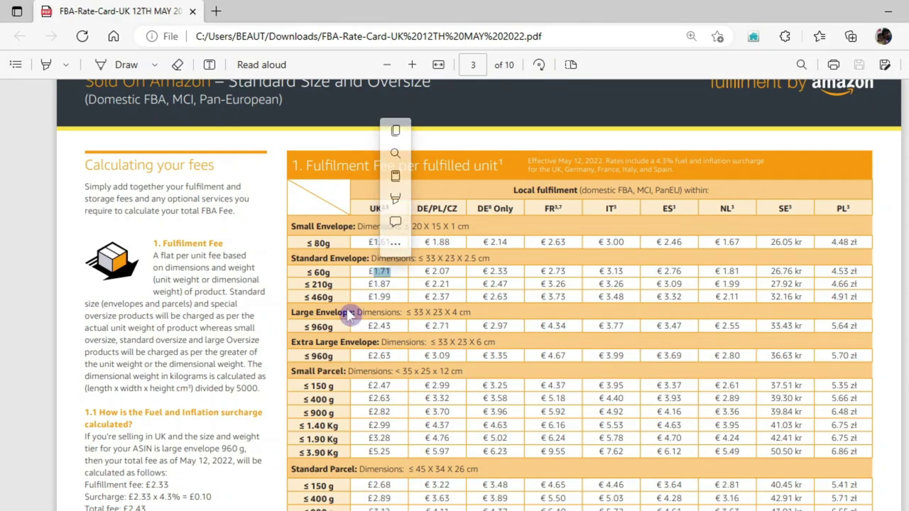
left_click(391, 275)
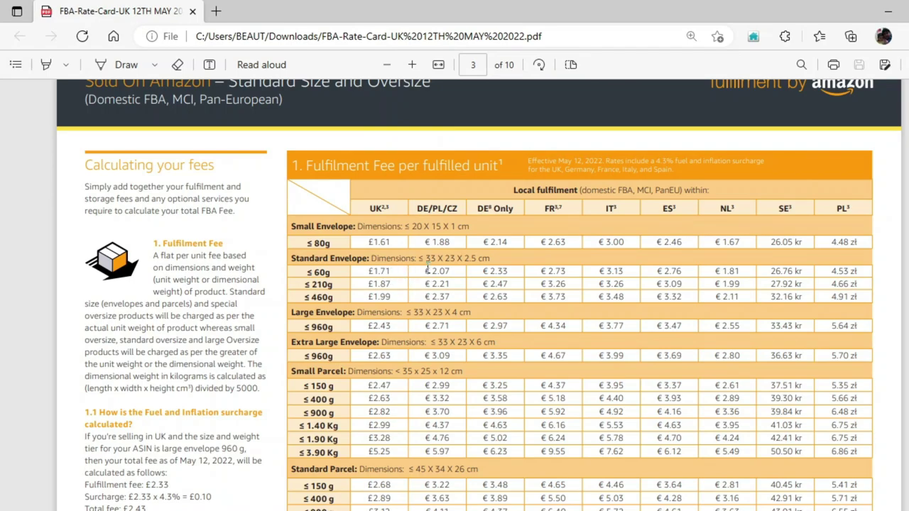
left_click_drag(372, 259, 491, 258)
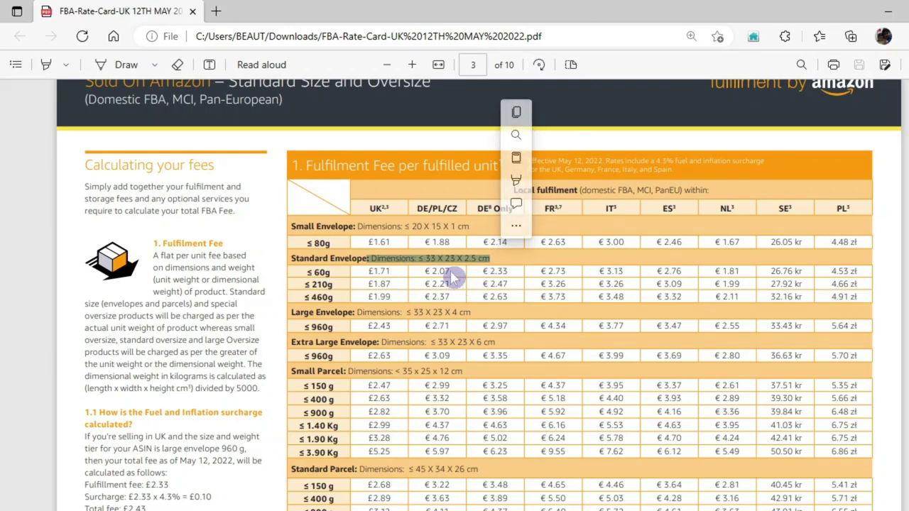
left_click(516, 254)
left_click_drag(517, 254, 463, 260)
left_click(485, 257)
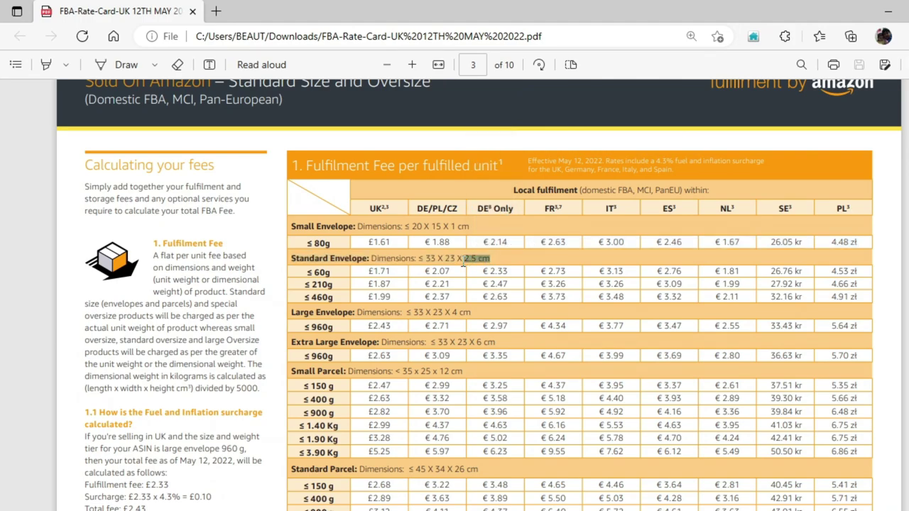
Highlight the UK envelope fees £1.71 (≤60g), £1.87 (≤210g) and £1.99 (≤460g), then return to Sheets
left_click_drag(333, 272, 305, 273)
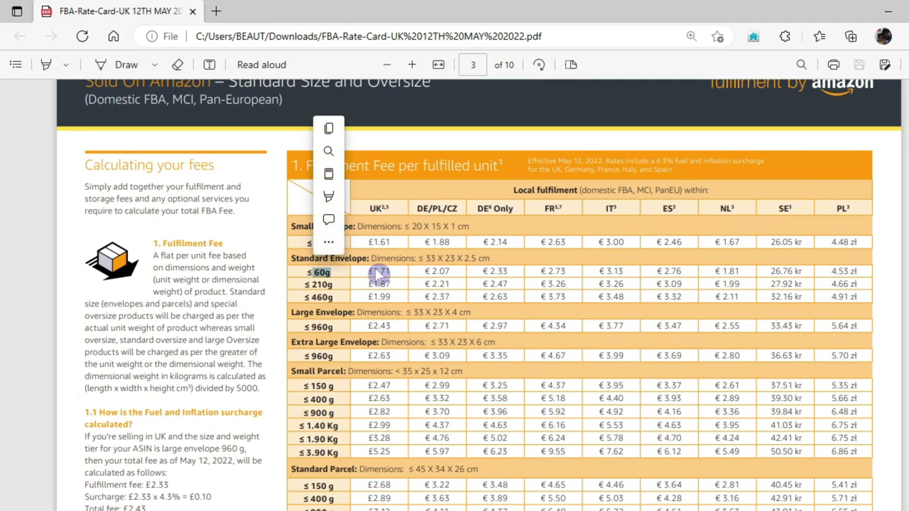
left_click_drag(392, 271, 304, 284)
left_click(333, 283)
left_click_drag(391, 284, 367, 291)
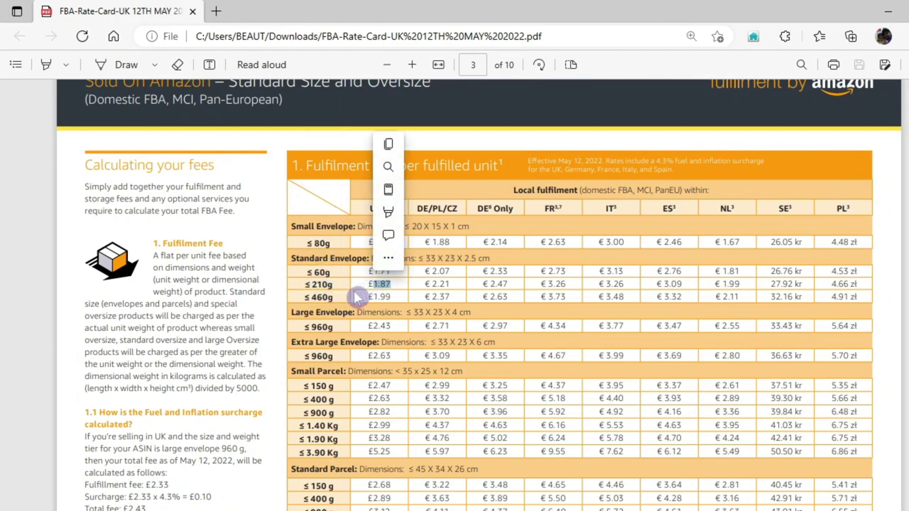
left_click(337, 283)
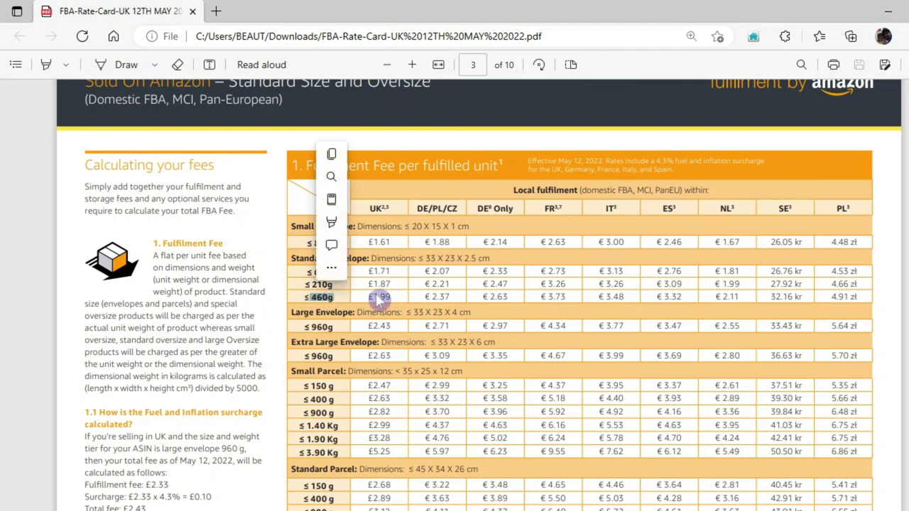
left_click_drag(393, 297, 370, 298)
left_click_drag(390, 208, 371, 208)
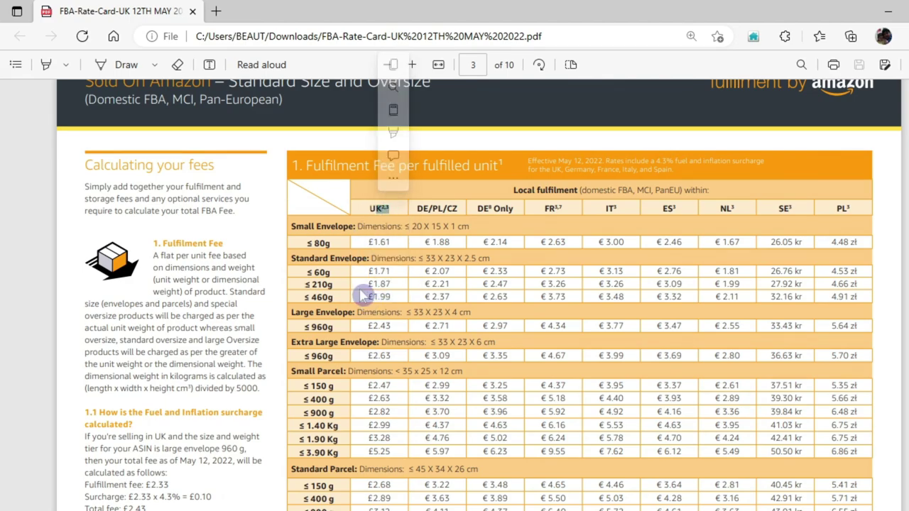
left_click(393, 293)
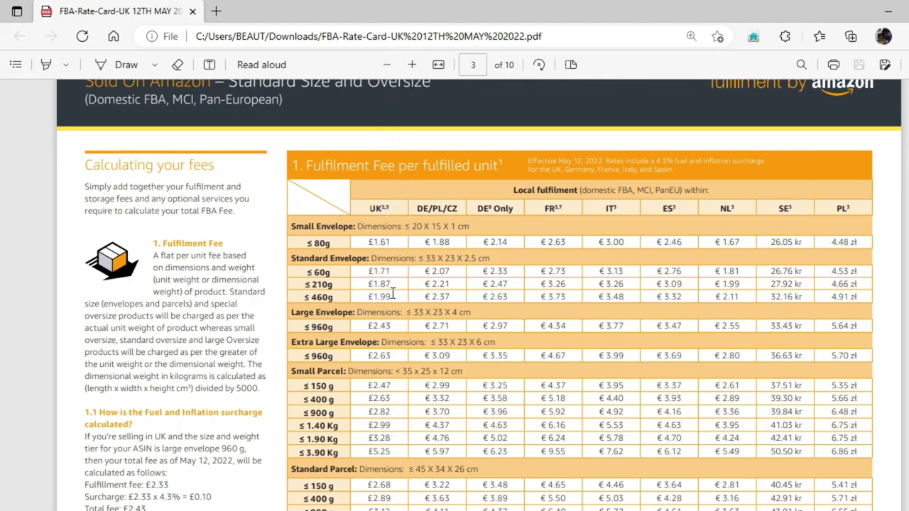
left_click_drag(395, 297, 370, 298)
key("alt+Tab")
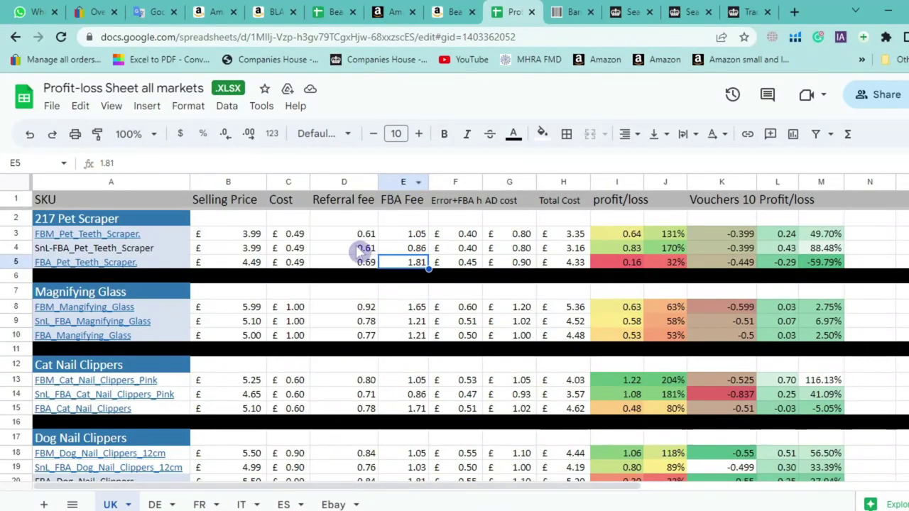
left_click(405, 183)
left_click(348, 183)
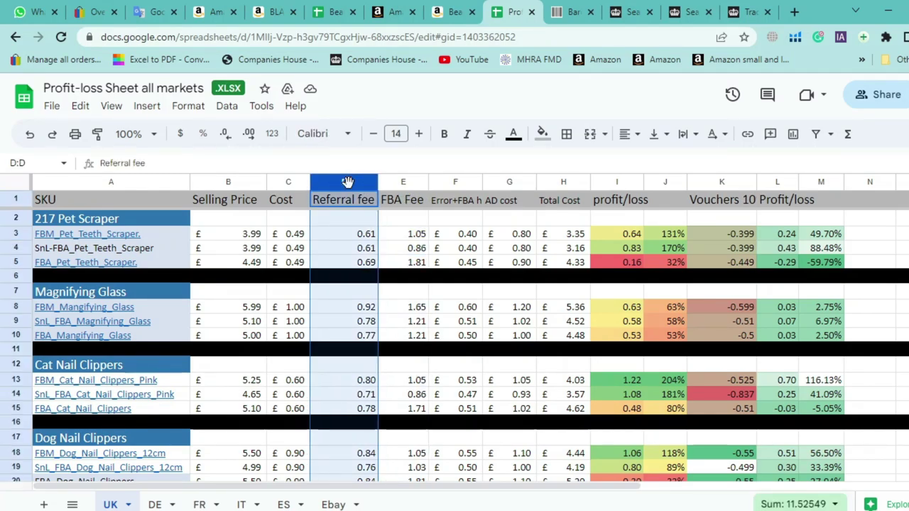
left_click(359, 266)
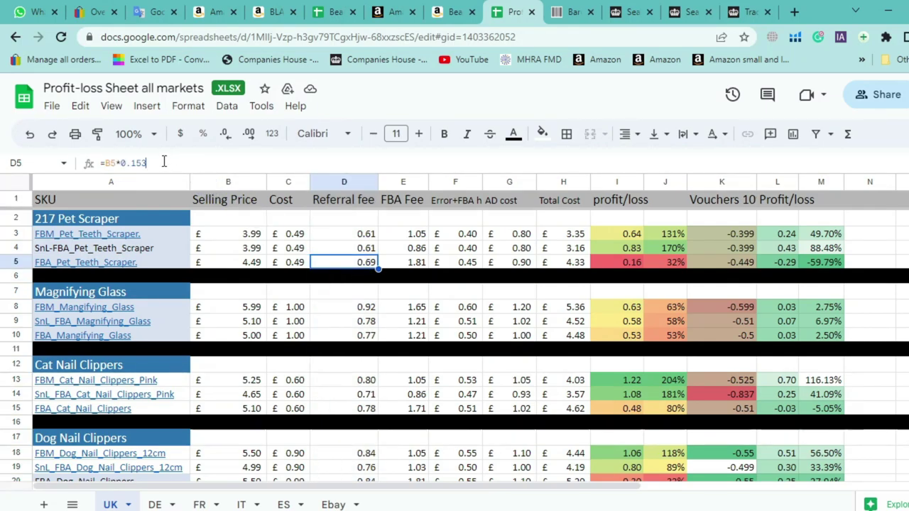
double_click(141, 163)
left_click_drag(131, 163, 112, 157)
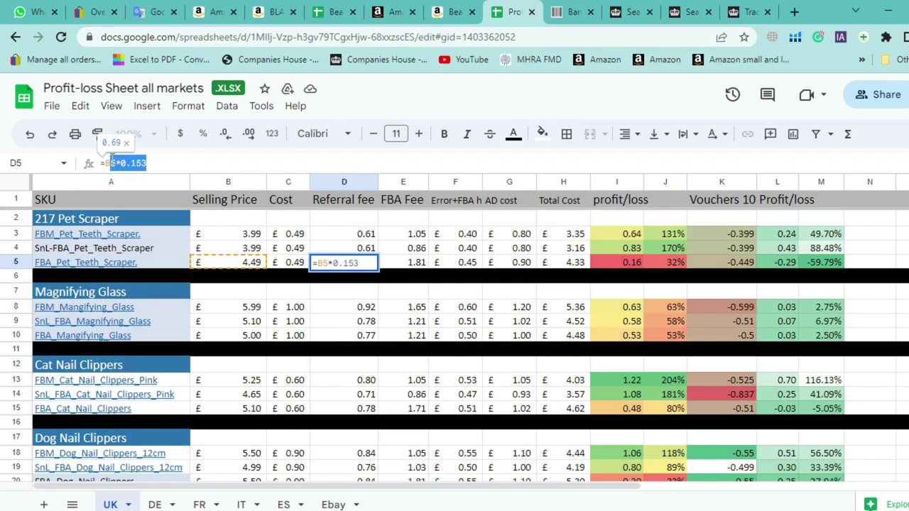
left_click(353, 285)
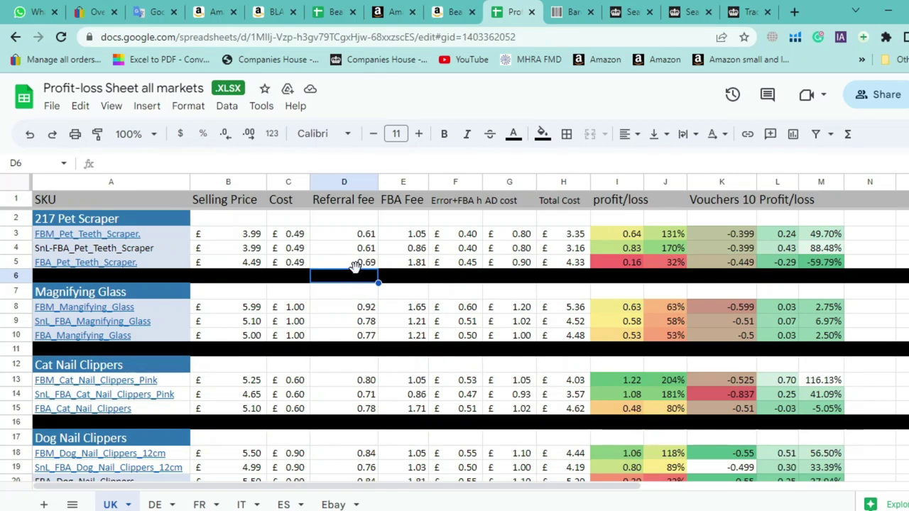
left_click(245, 264)
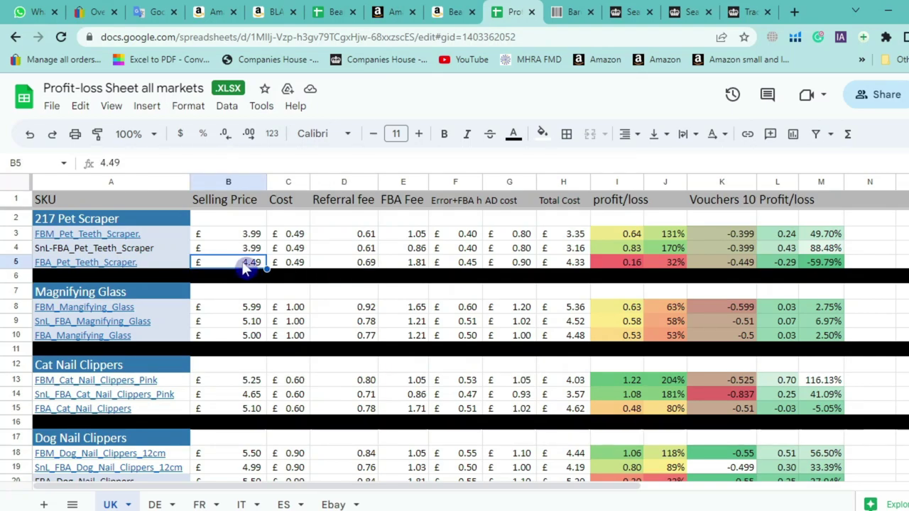
left_click(351, 267)
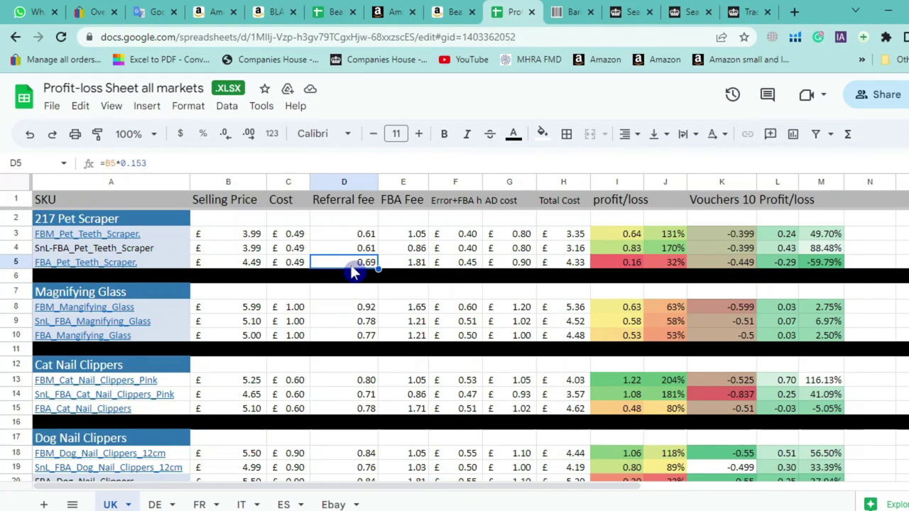
left_click(297, 267)
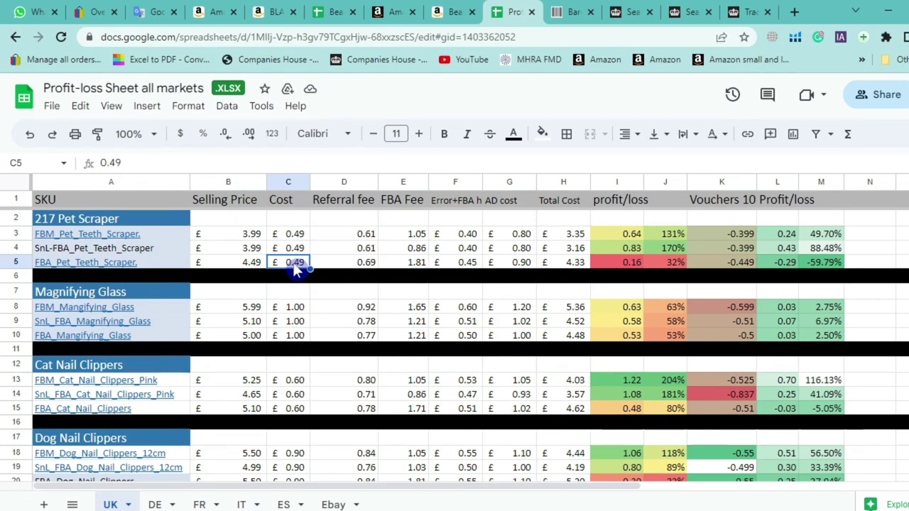
left_click(350, 267)
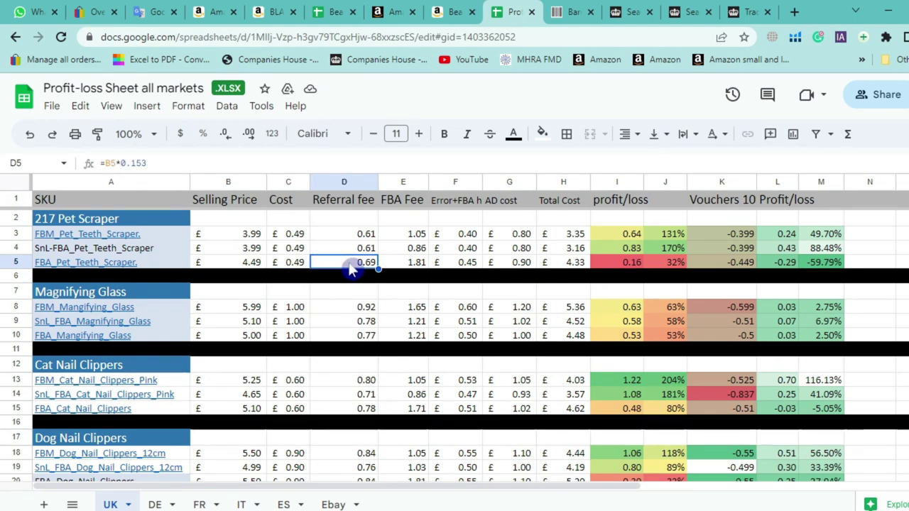
left_click(260, 265)
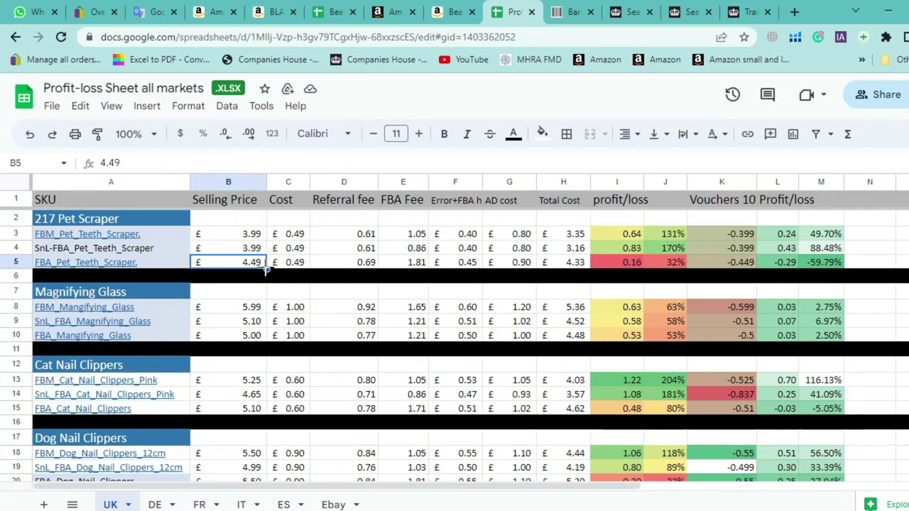
type("5")
left_click(319, 306)
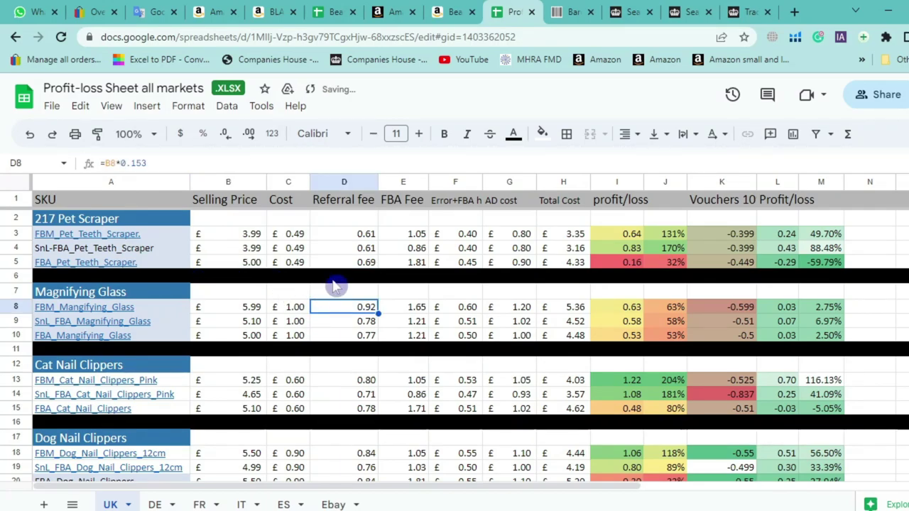
left_click(353, 266)
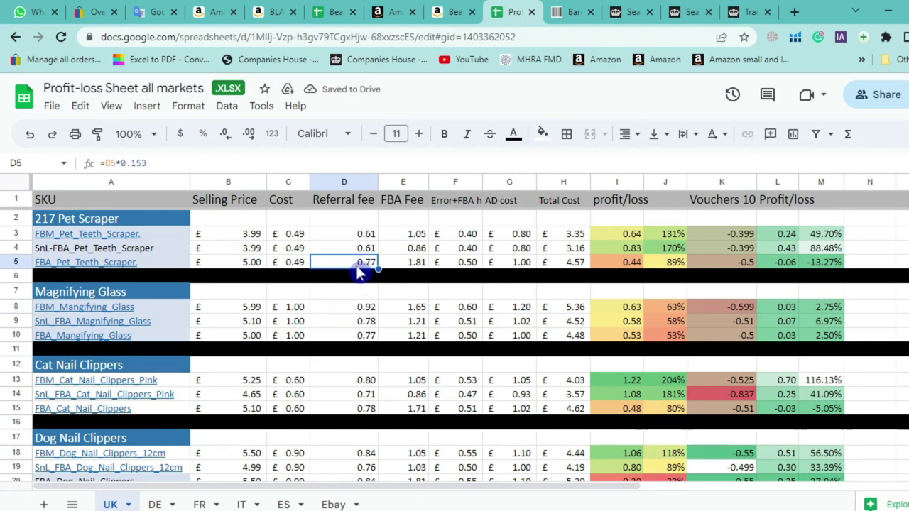
left_click(255, 262)
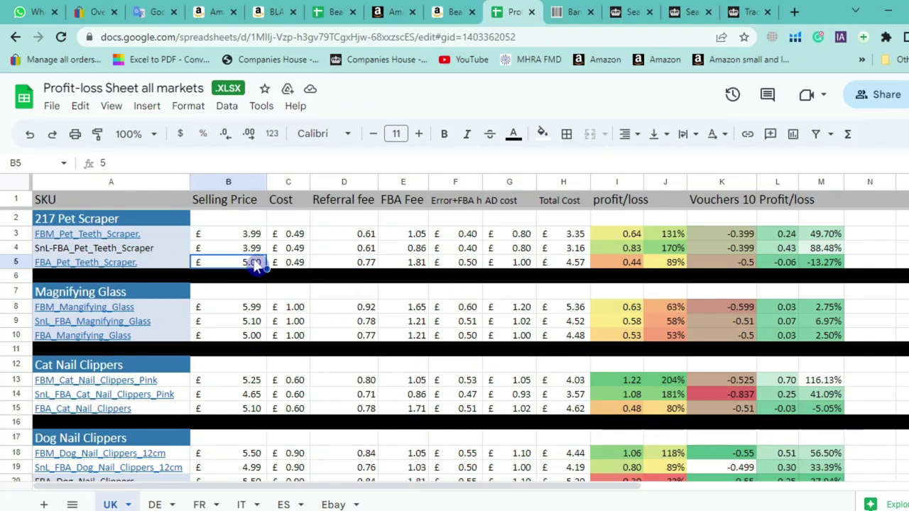
type("4.49")
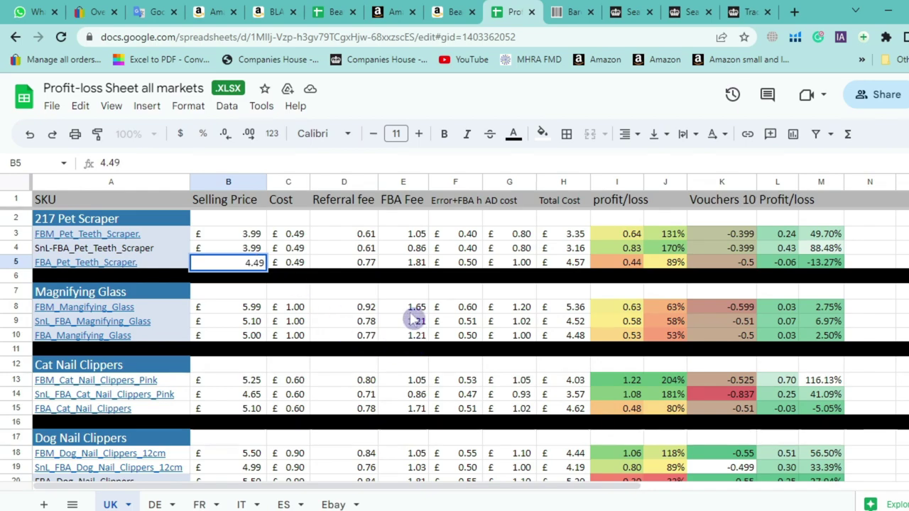
left_click(412, 308)
left_click(370, 266)
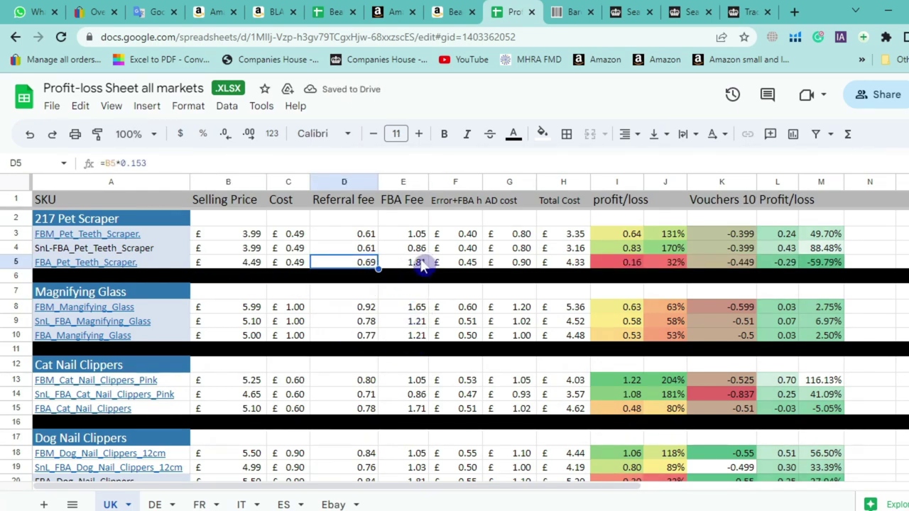
left_click(420, 263)
left_click(456, 265)
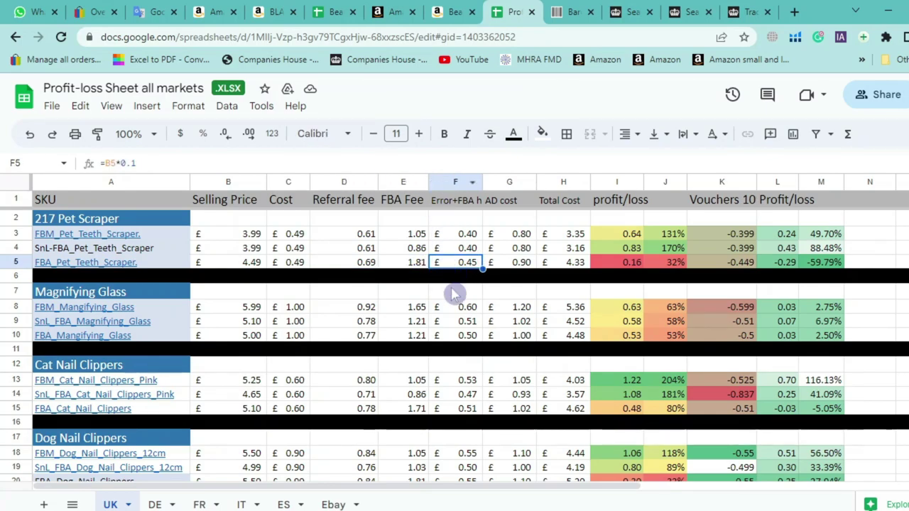
left_click(516, 266)
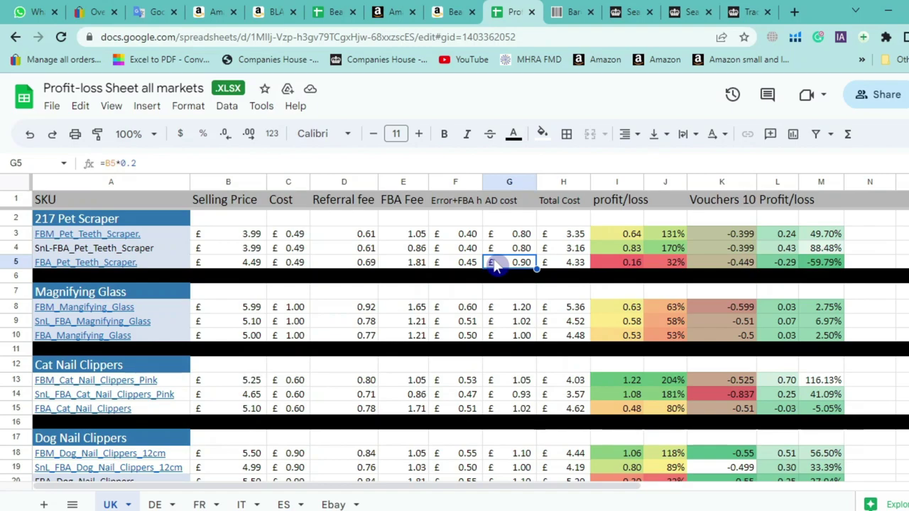
key("Down")
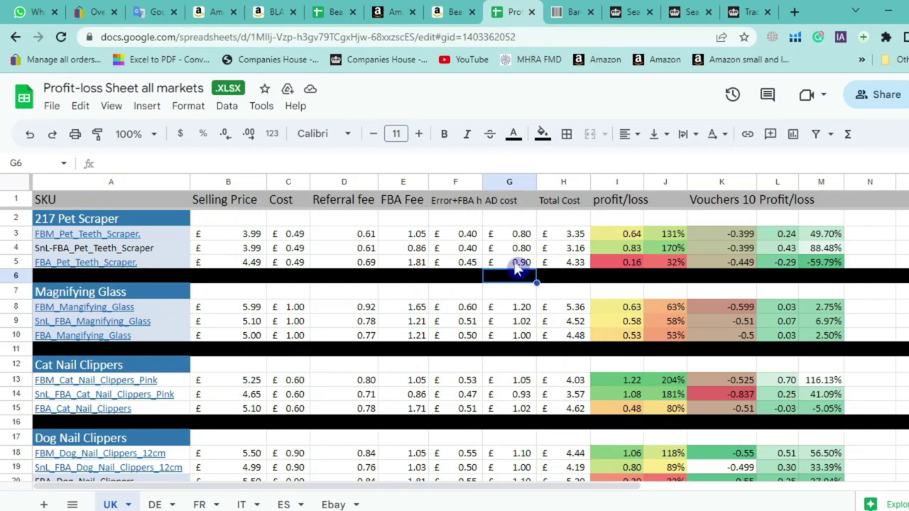
key("Up")
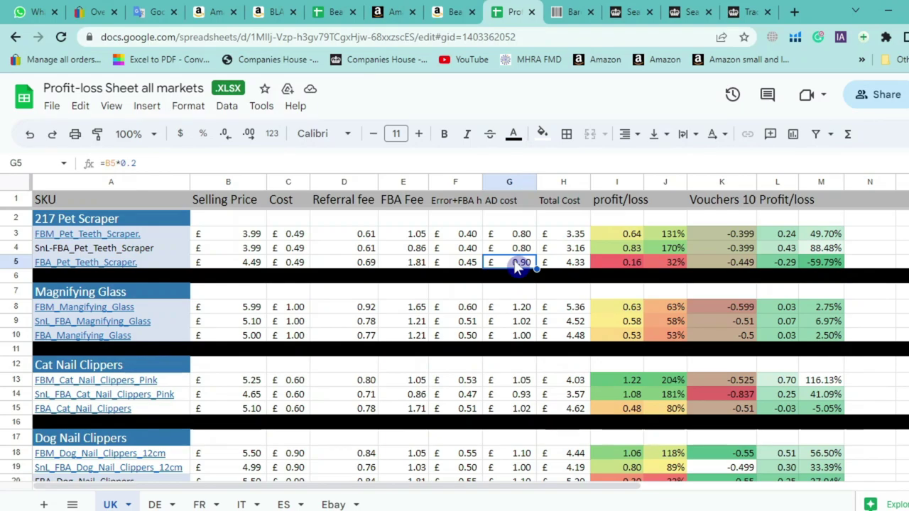
key("Down")
key("Up")
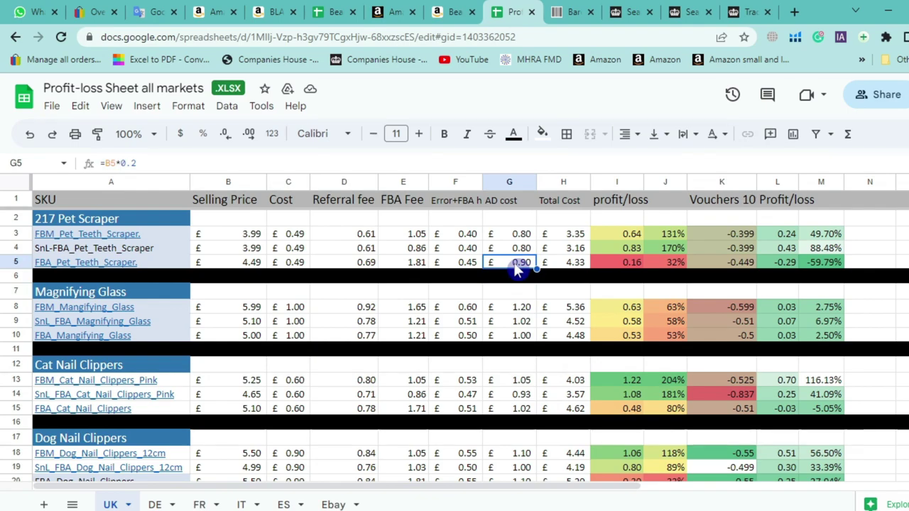
Close the BLADO doormat tab and start an Amazon search for hairdressing scissors
left_click(452, 7)
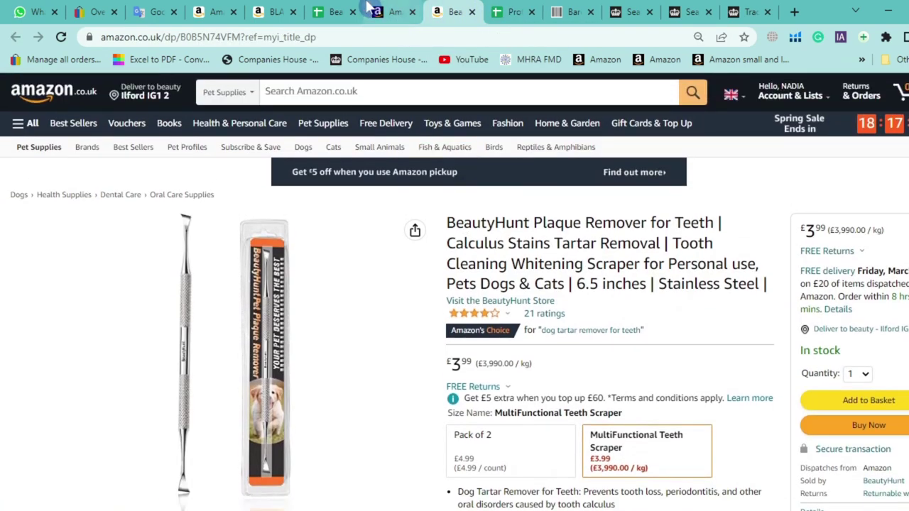
left_click(277, 7)
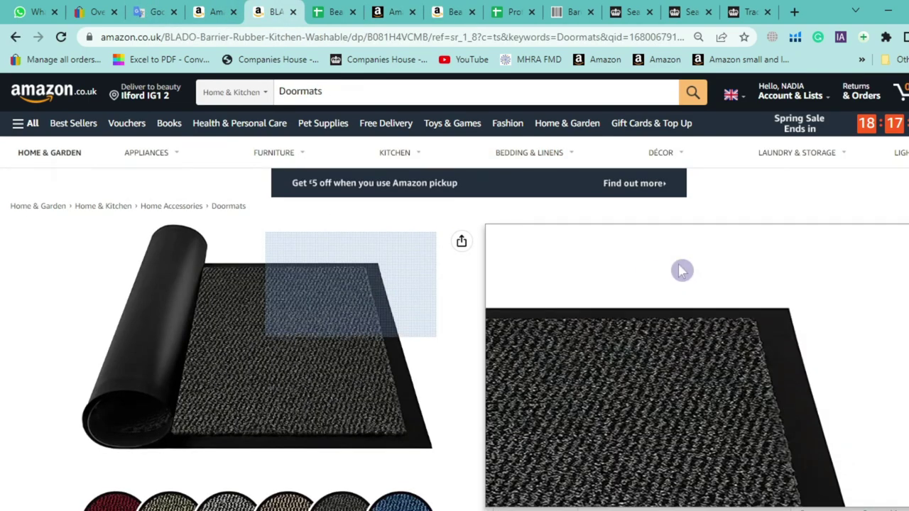
left_click(293, 11)
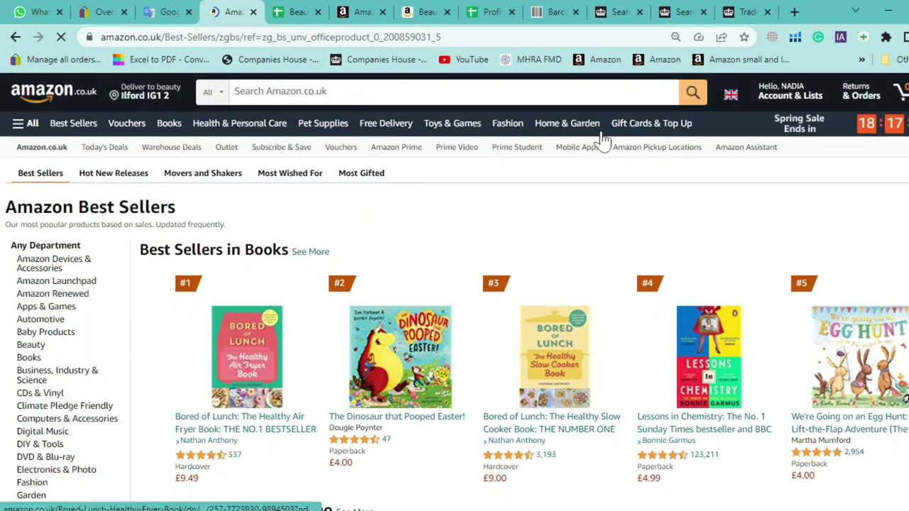
left_click(293, 92)
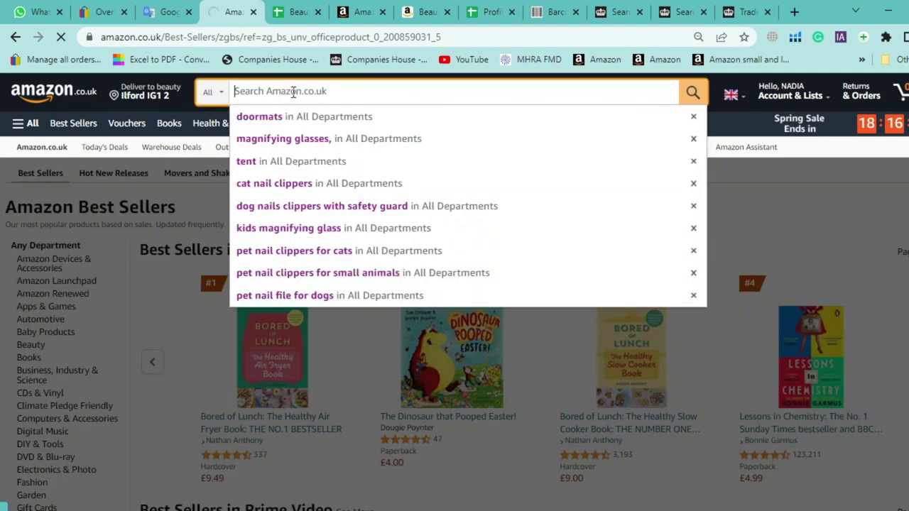
type("haire")
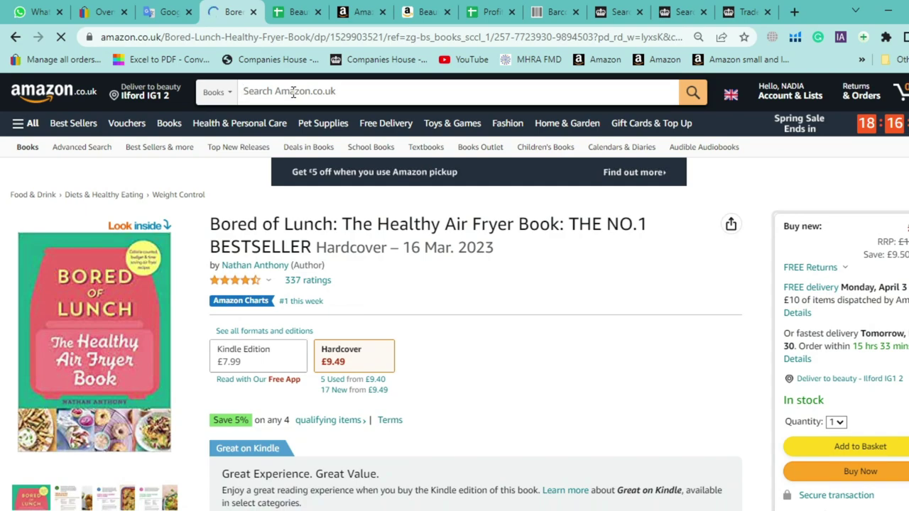
type("hard")
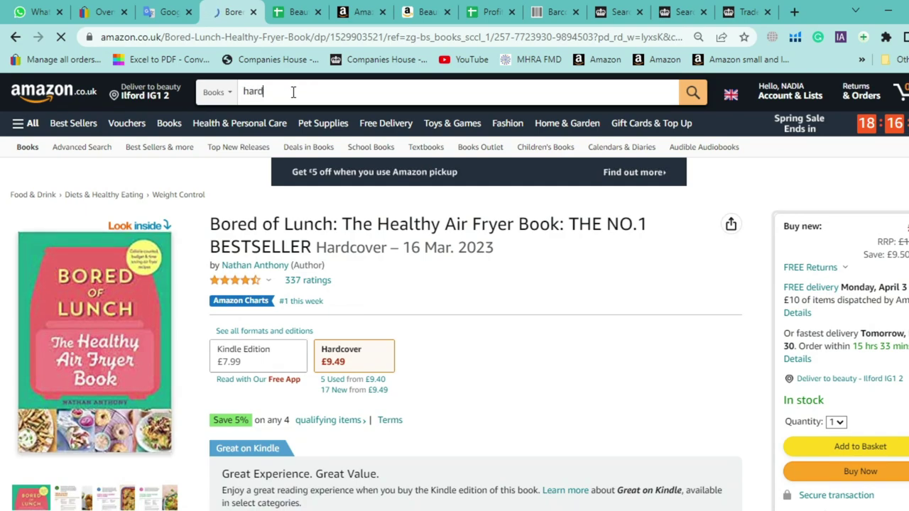
type("irdressing")
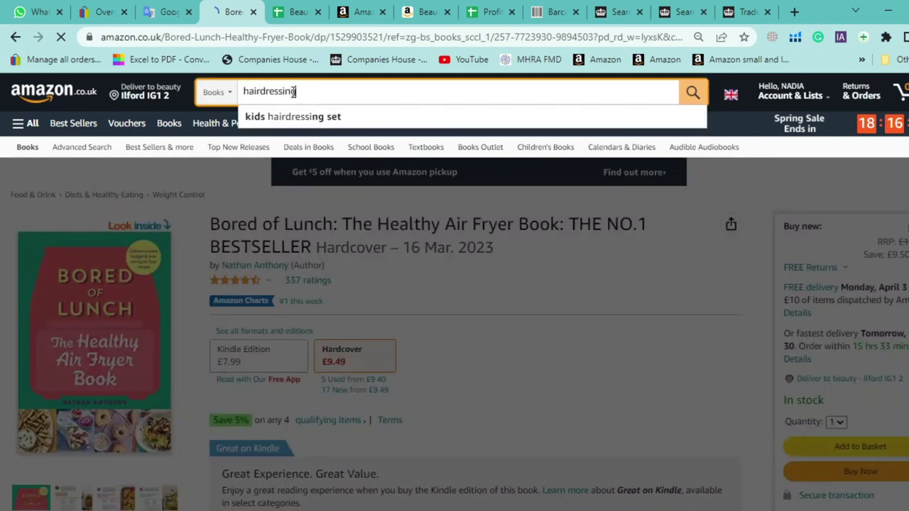
type(" scissors")
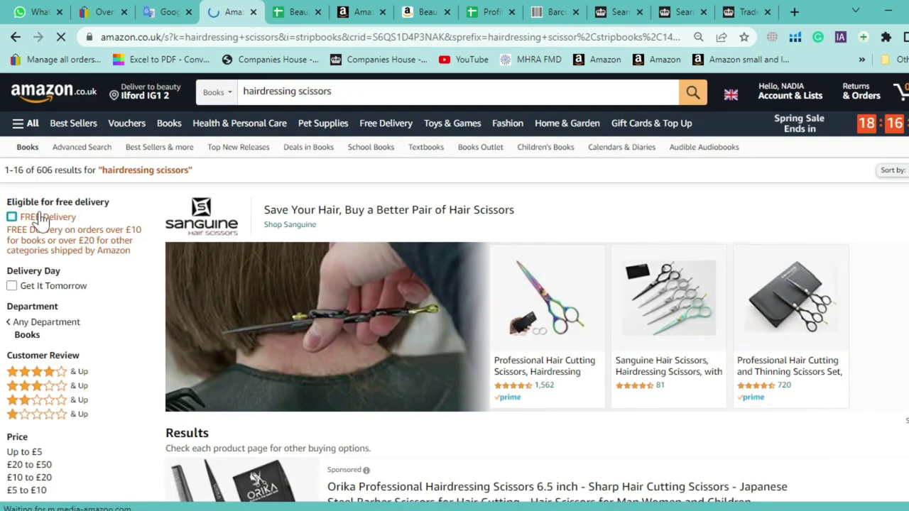
Browse the Books results for "hairdressing scissors" and rerun the search
scroll(455, 341, "down", 20)
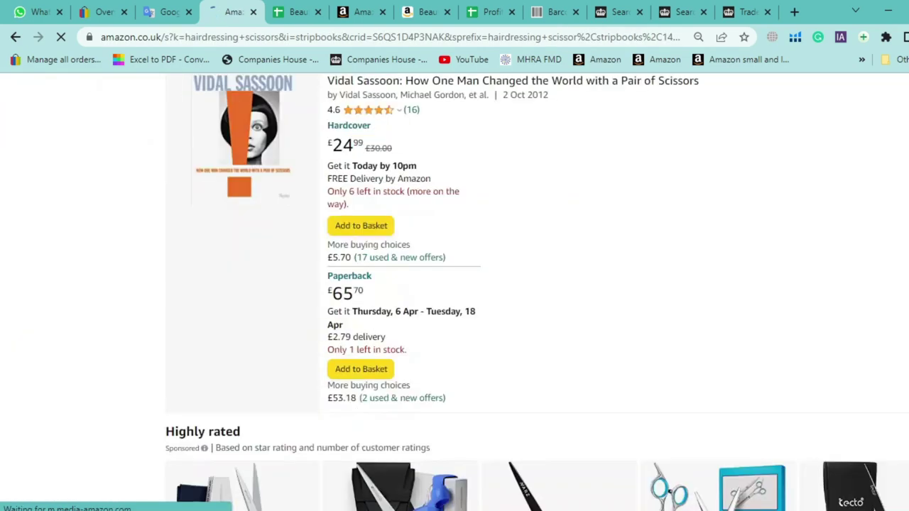
scroll(454, 284, "up", 5)
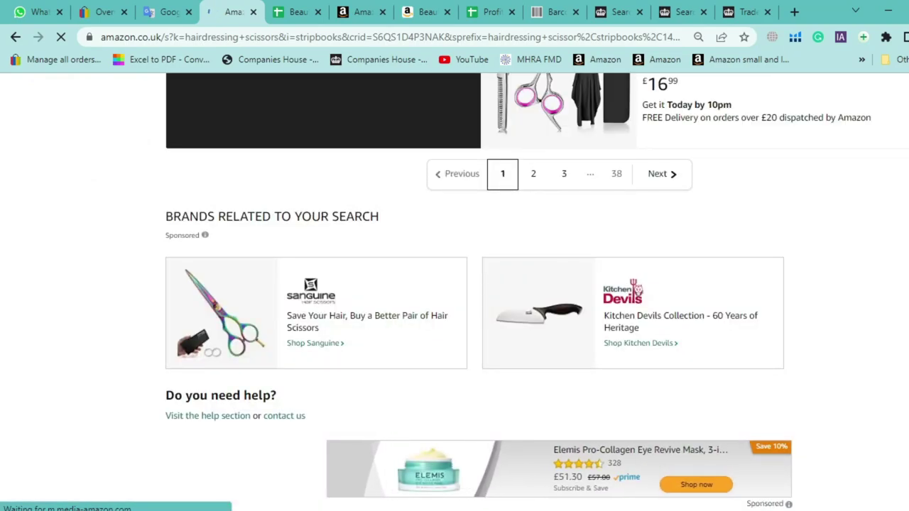
scroll(455, 284, "down", 4)
scroll(455, 284, "up", 5)
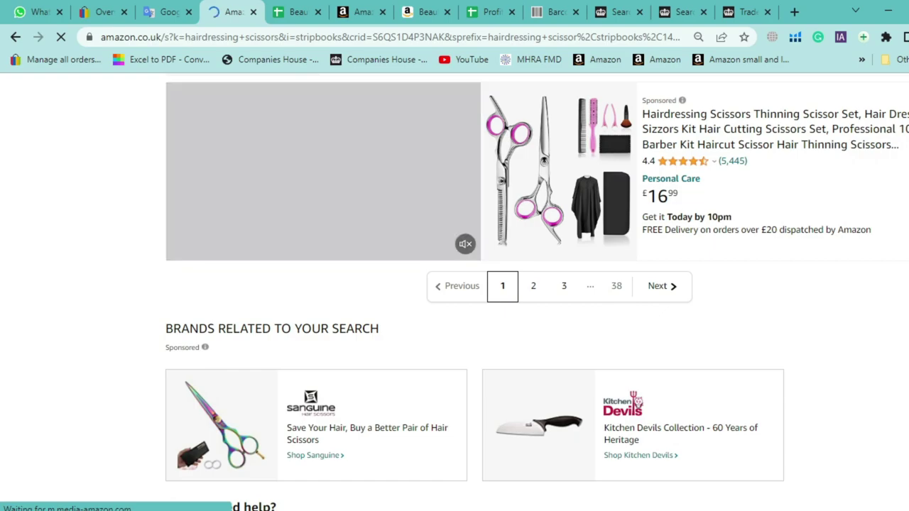
scroll(455, 284, "up", 15)
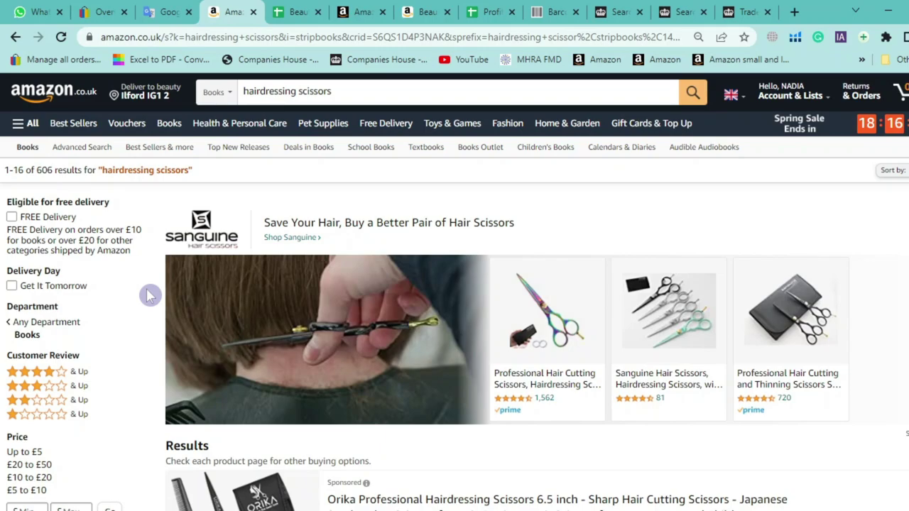
scroll(102, 305, "down", 1)
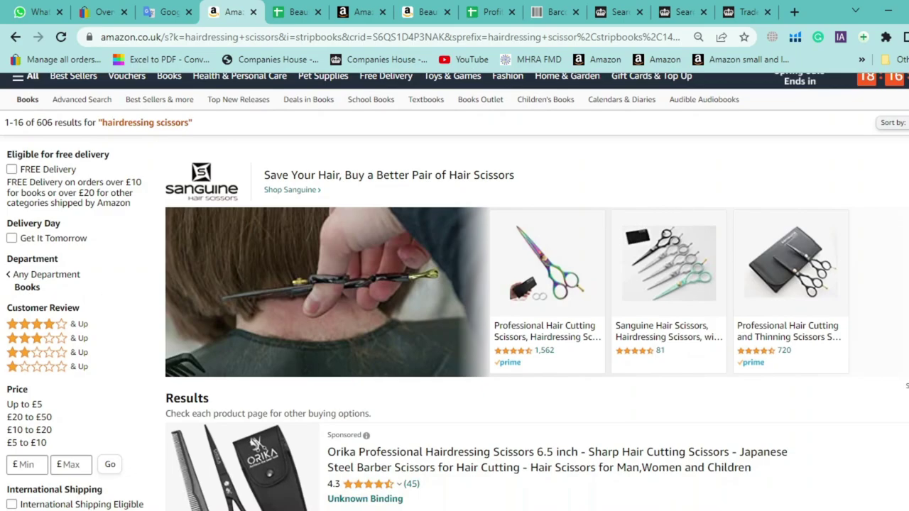
scroll(454, 291, "up", 1)
scroll(455, 291, "down", 15)
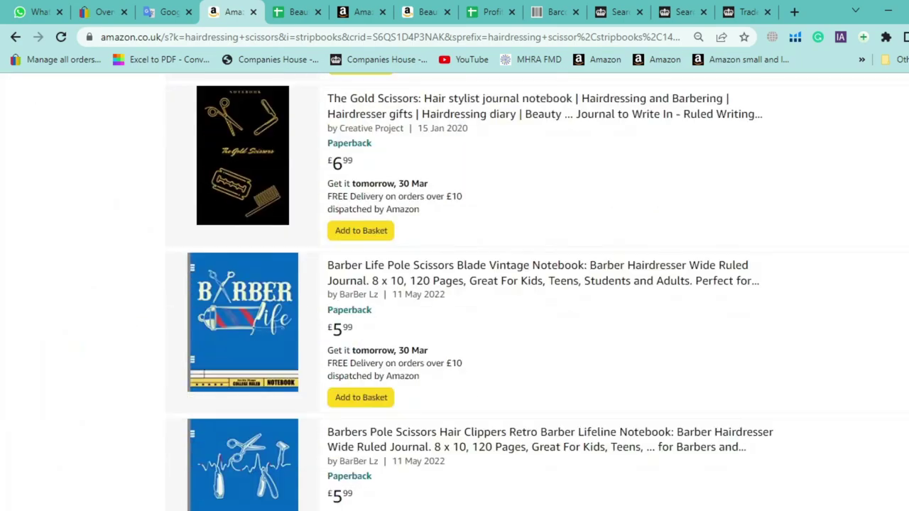
scroll(454, 291, "up", 20)
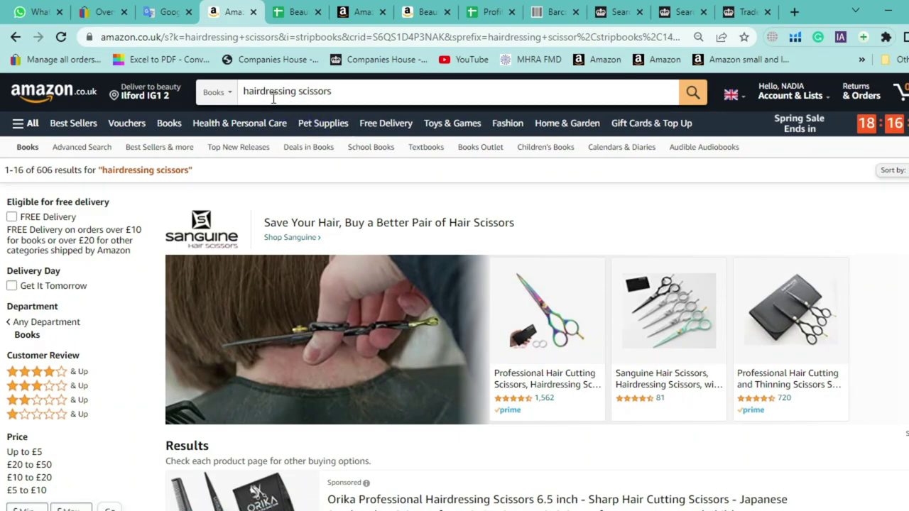
left_click(701, 99)
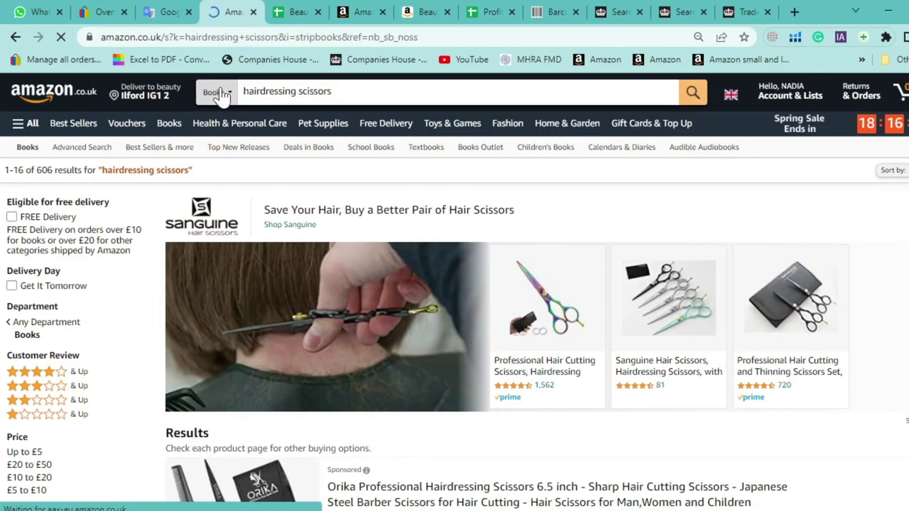
Switch the search department from Books to All Departments and rerun the scissors search
left_click(222, 96)
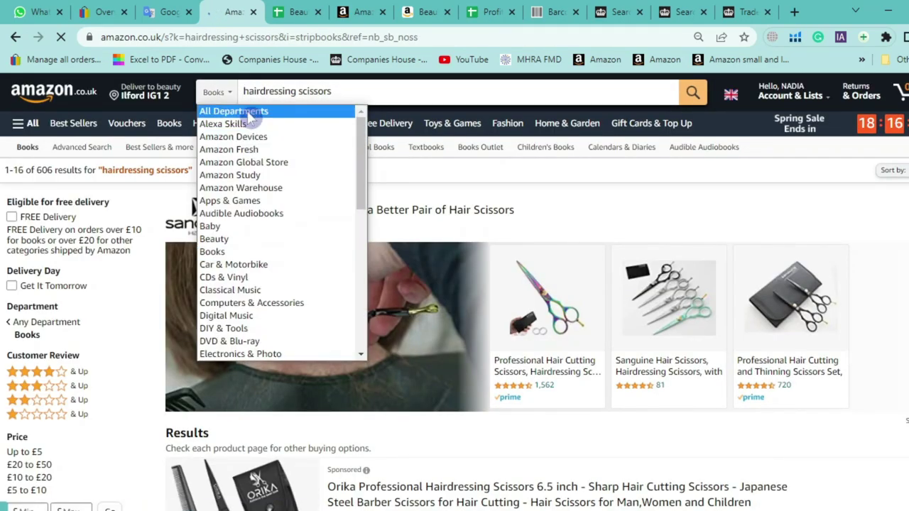
left_click(250, 112)
left_click(690, 97)
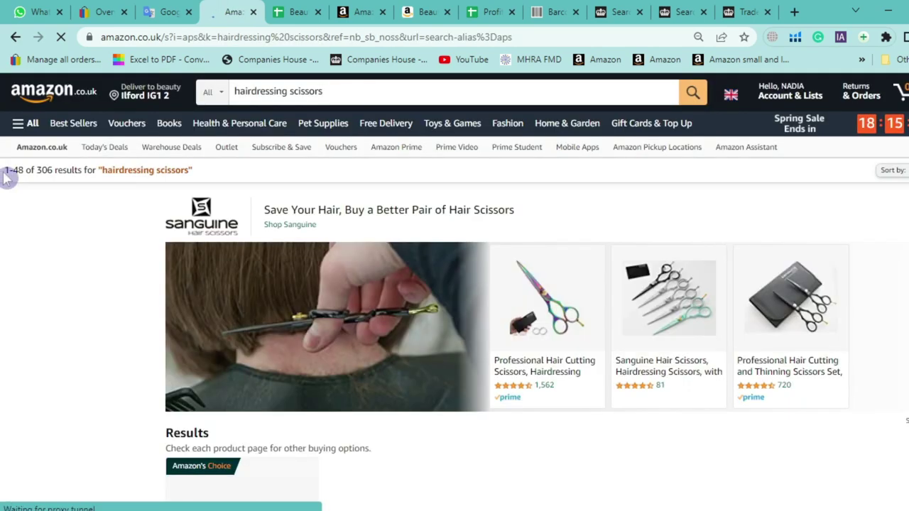
Scroll through the all-department hairdressing scissors results, led by the £5.56 Candure scissor
scroll(15, 196, "down", 8)
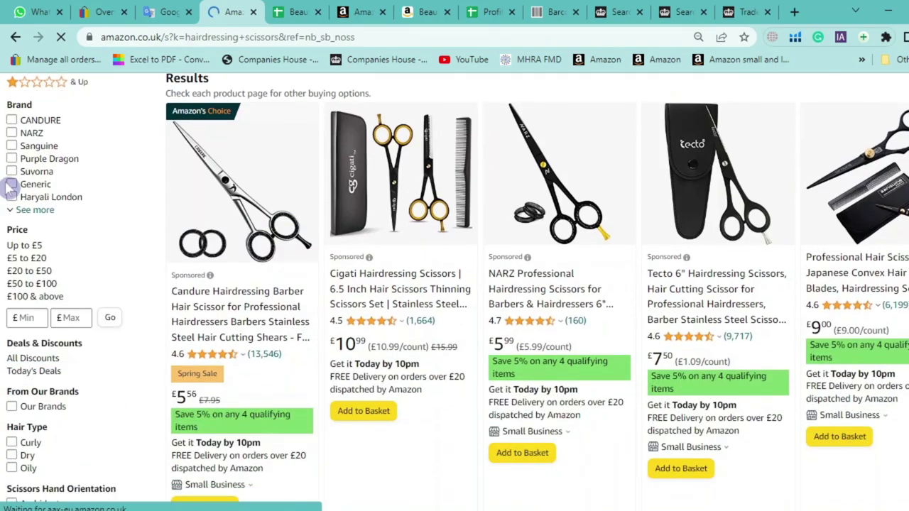
scroll(121, 189, "up", 8)
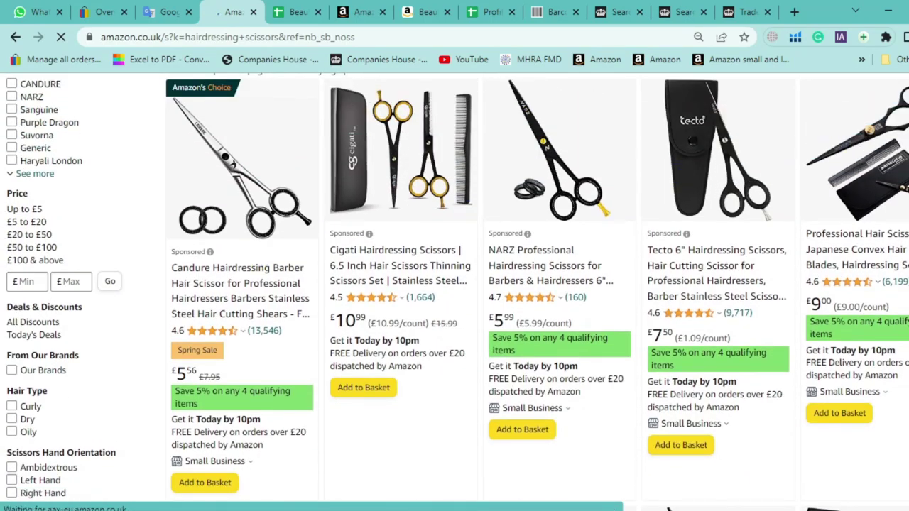
scroll(455, 292, "down", 10)
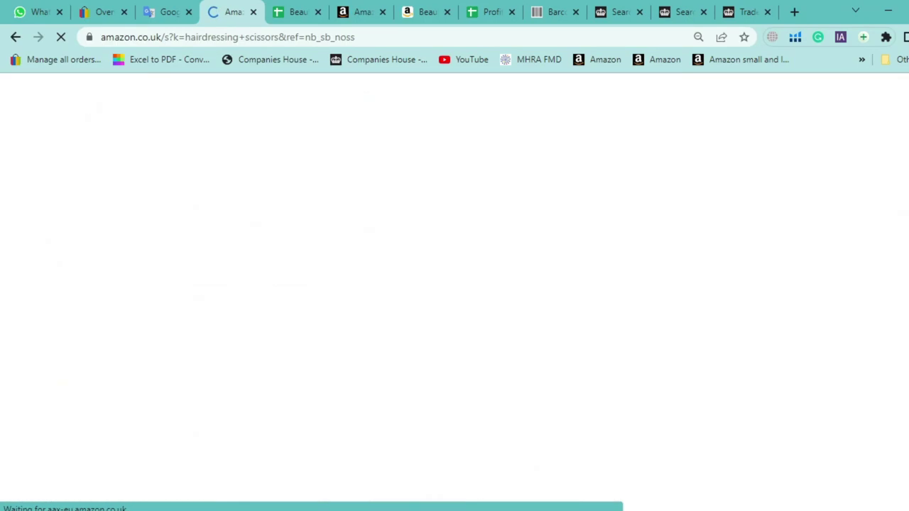
scroll(455, 291, "down", 5)
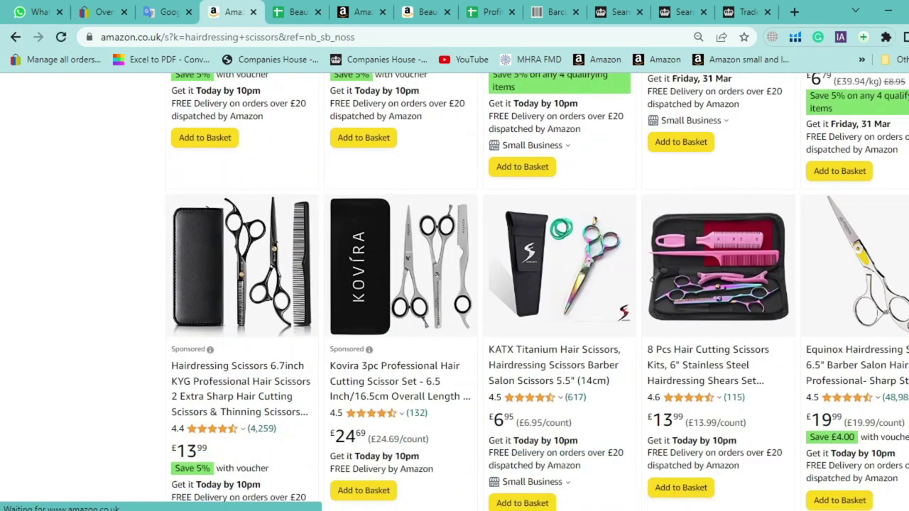
scroll(455, 291, "down", 1)
scroll(455, 291, "down", 5)
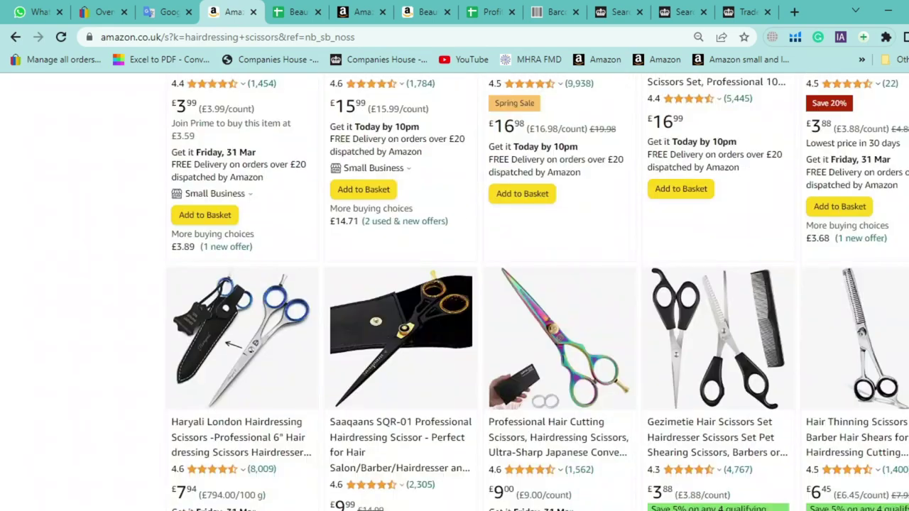
scroll(455, 291, "down", 8)
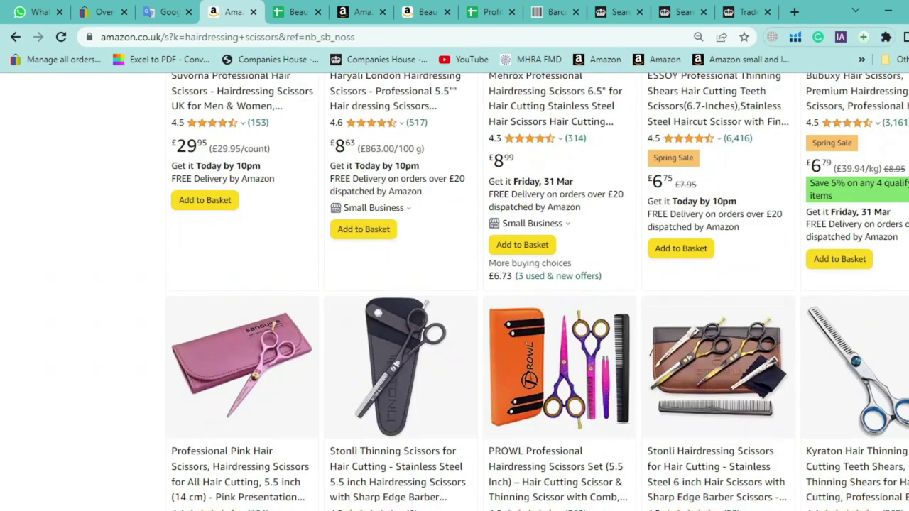
scroll(455, 291, "down", 10)
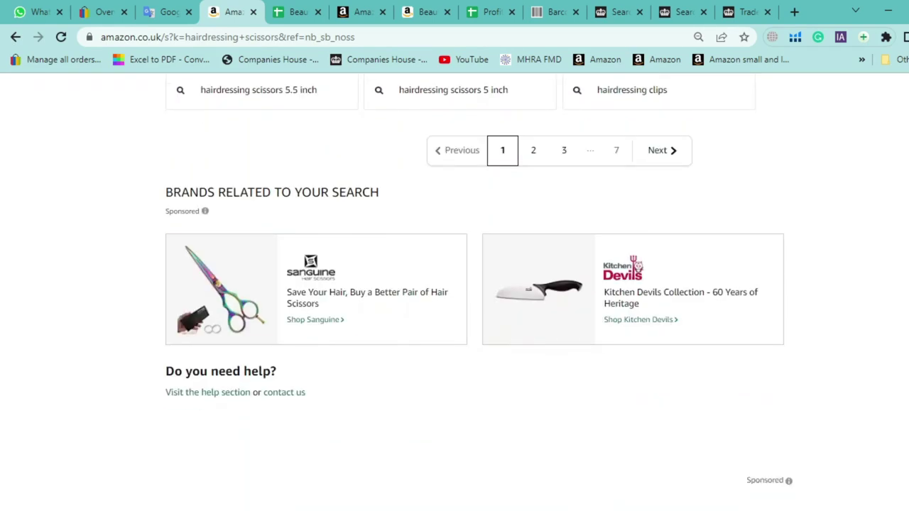
scroll(454, 291, "up", 6)
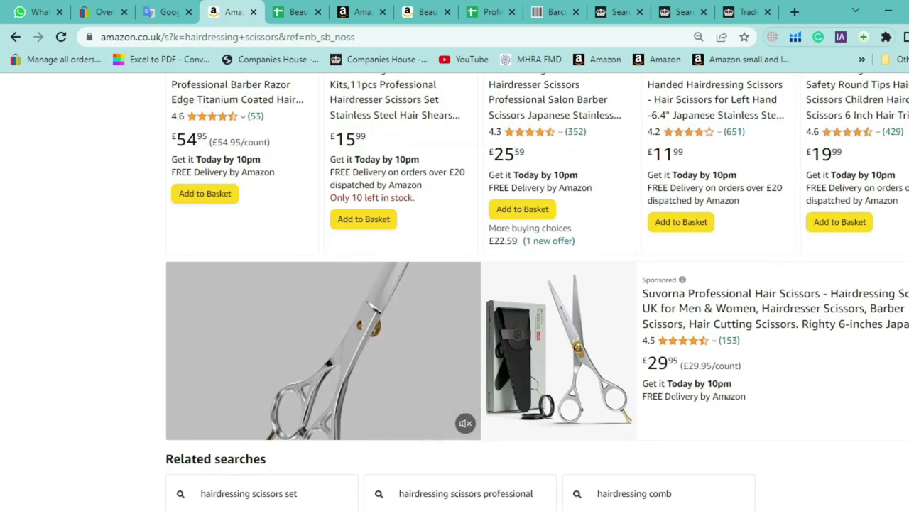
scroll(455, 291, "up", 15)
scroll(448, 214, "down", 4)
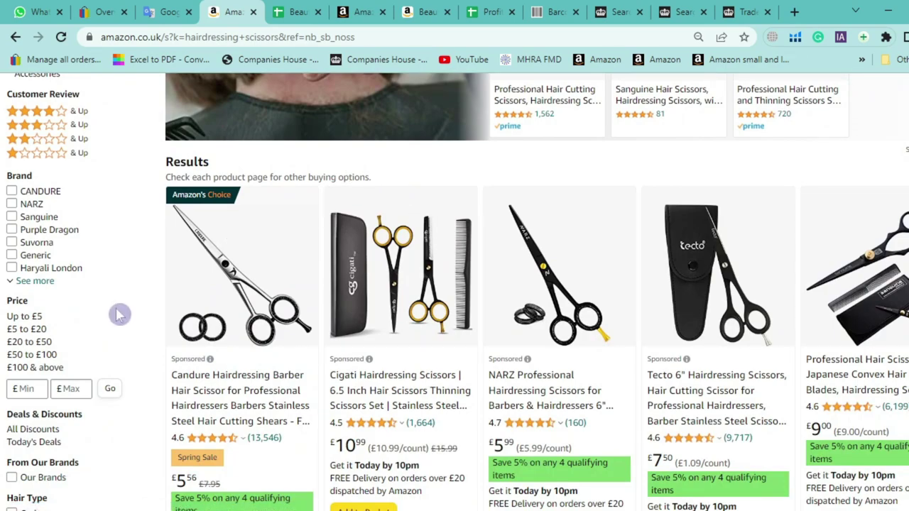
scroll(178, 327, "down", 1)
mouse_move(199, 321)
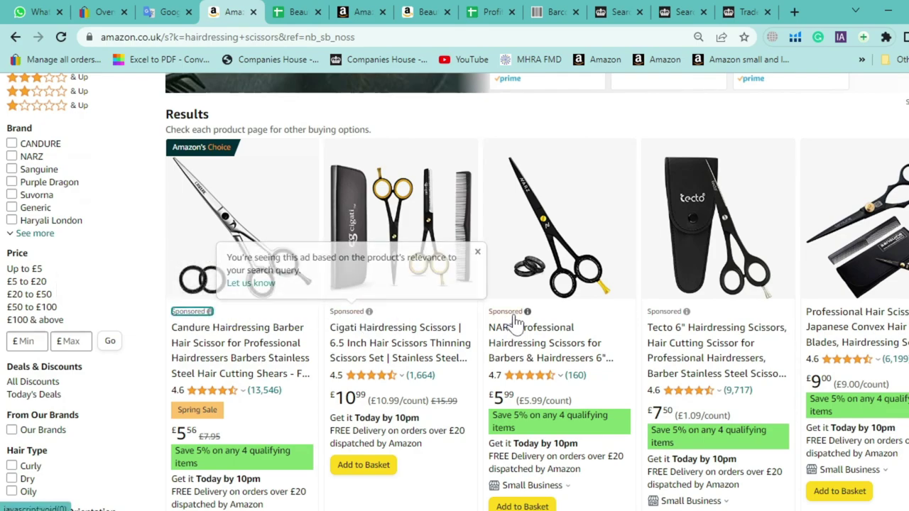
scroll(710, 321, "down", 1)
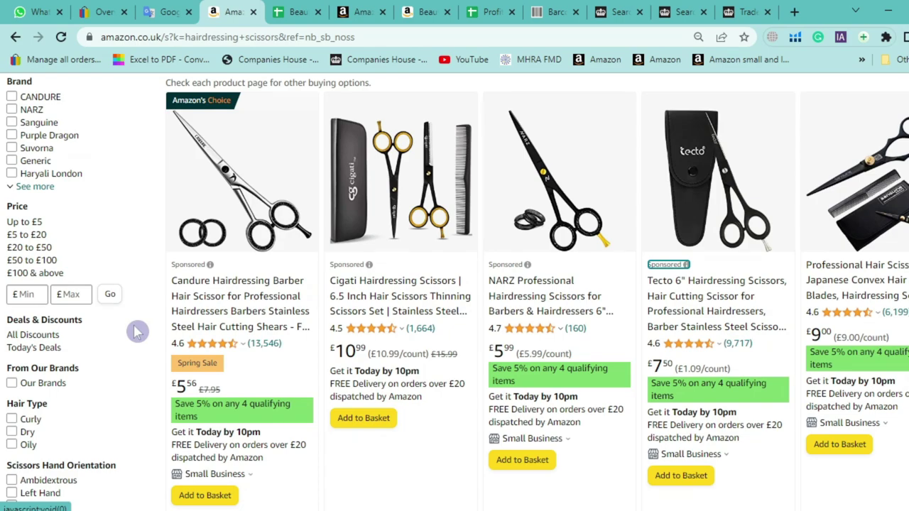
left_click(200, 270)
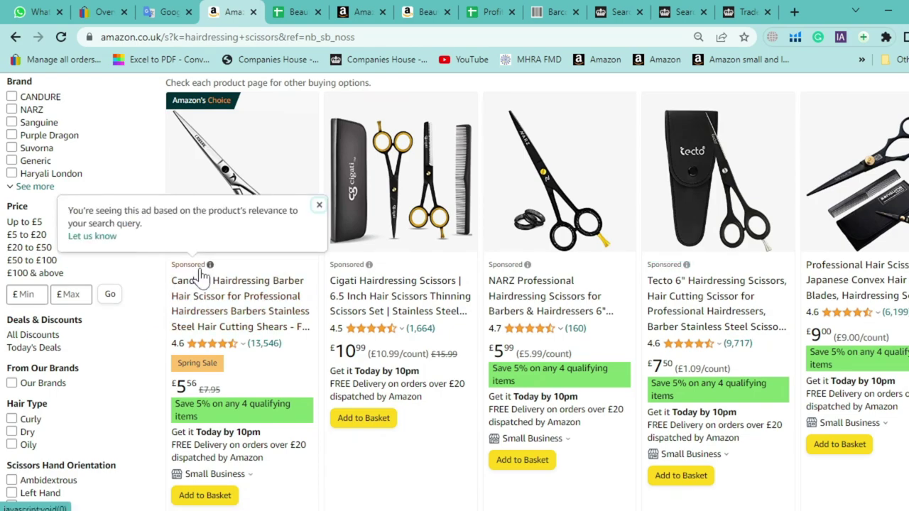
left_click(348, 272)
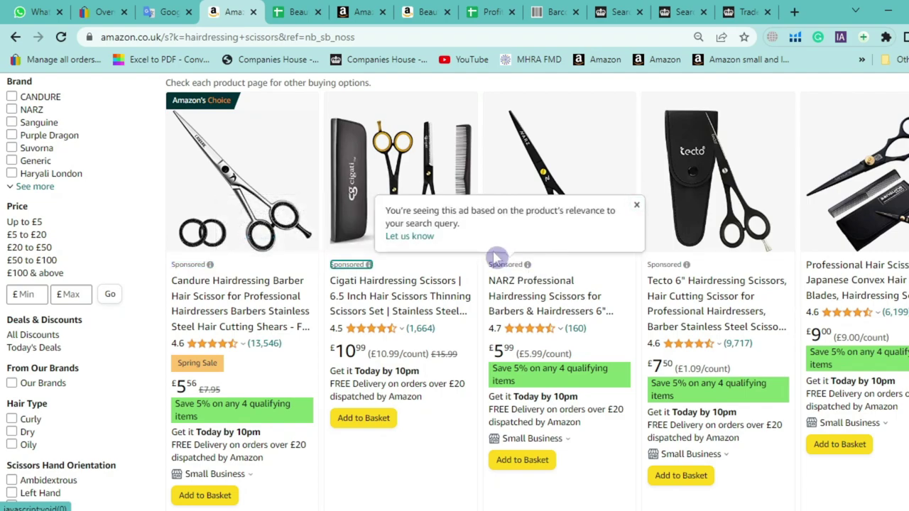
left_click(663, 266)
left_click(156, 328)
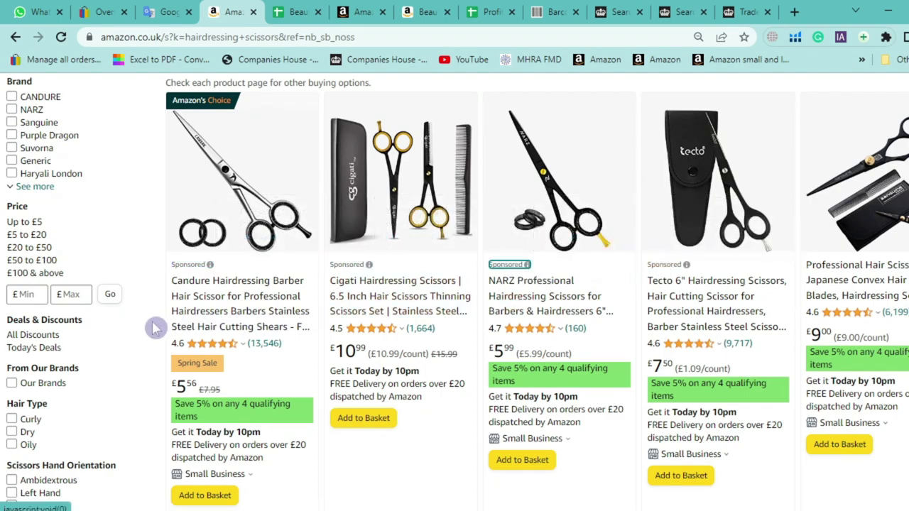
scroll(382, 364, "down", 1)
left_click_drag(889, 267, 816, 206)
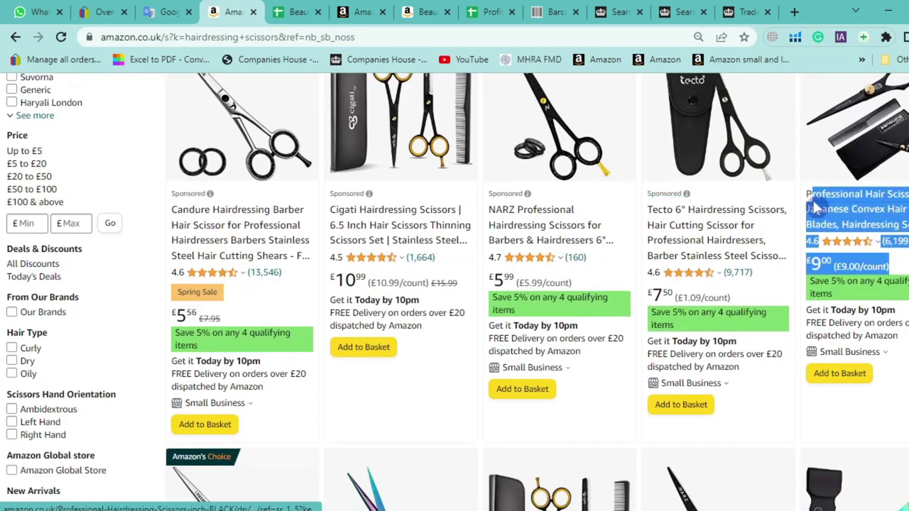
left_click(901, 260)
left_click_drag(897, 241, 807, 201)
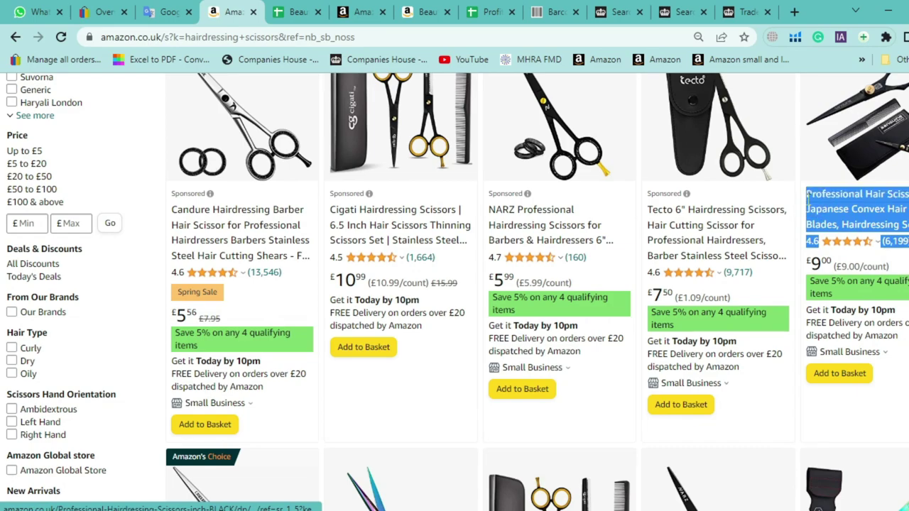
left_click(807, 201)
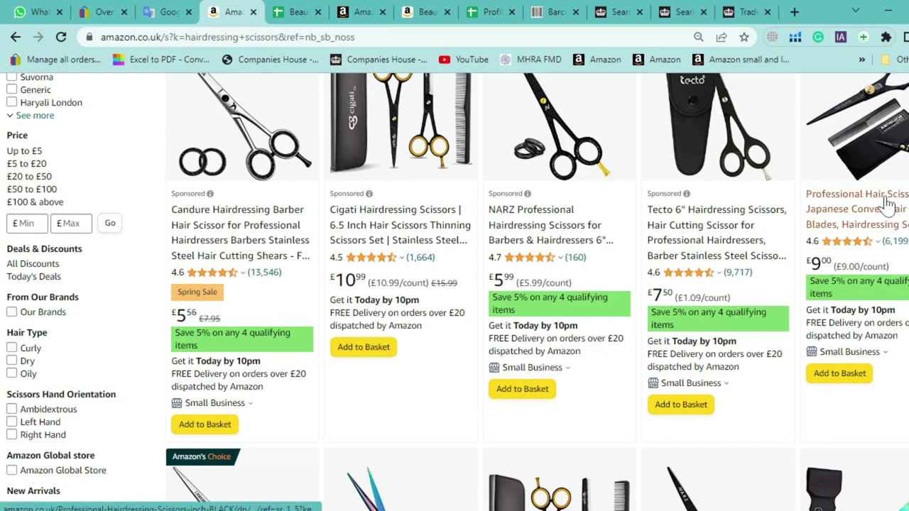
scroll(886, 203, "up", 1)
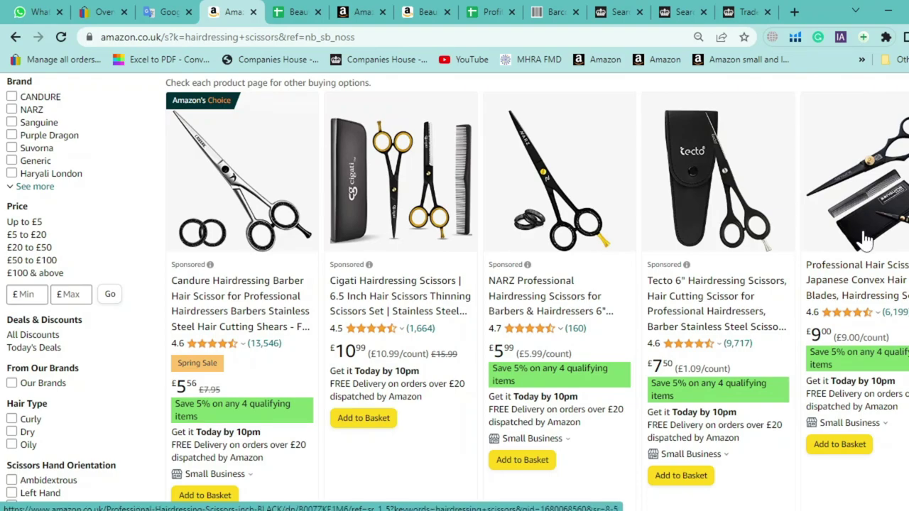
scroll(255, 246, "down", 3)
scroll(269, 280, "up", 2)
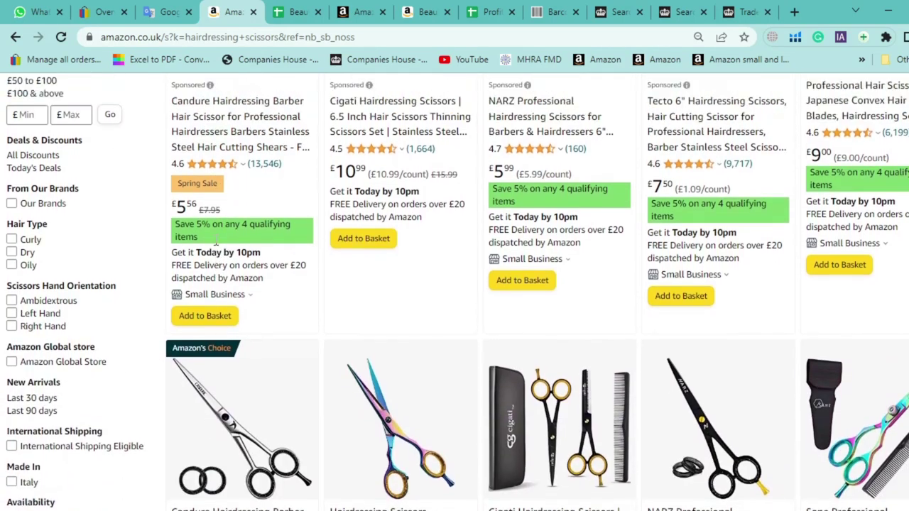
left_click_drag(272, 310, 182, 211)
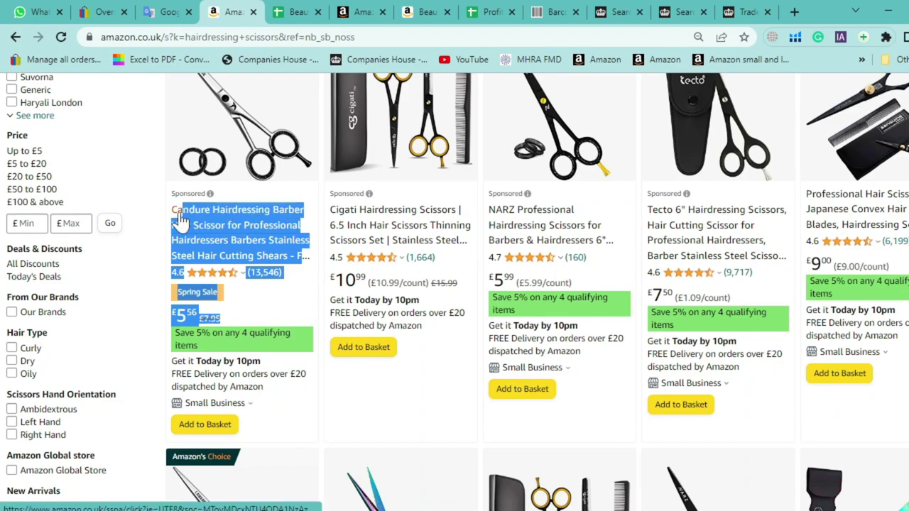
left_click(128, 291)
scroll(235, 313, "down", 3)
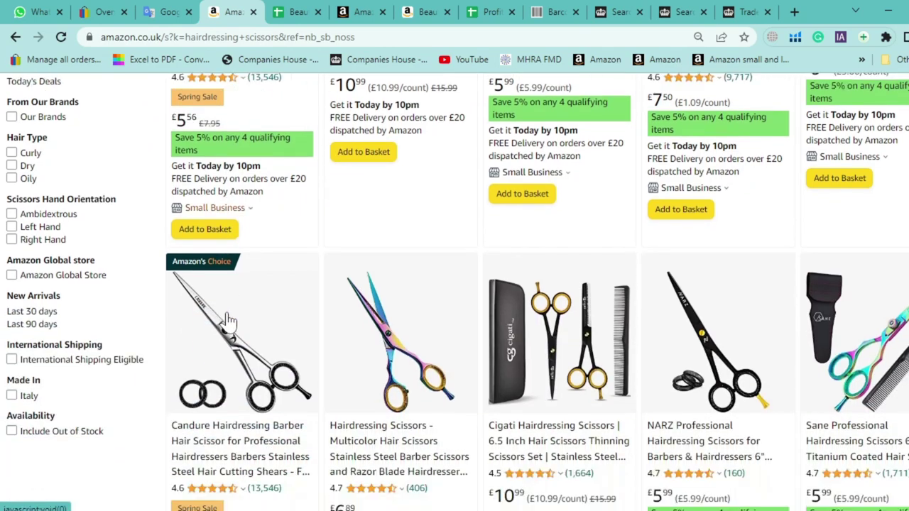
left_click_drag(265, 454, 168, 364)
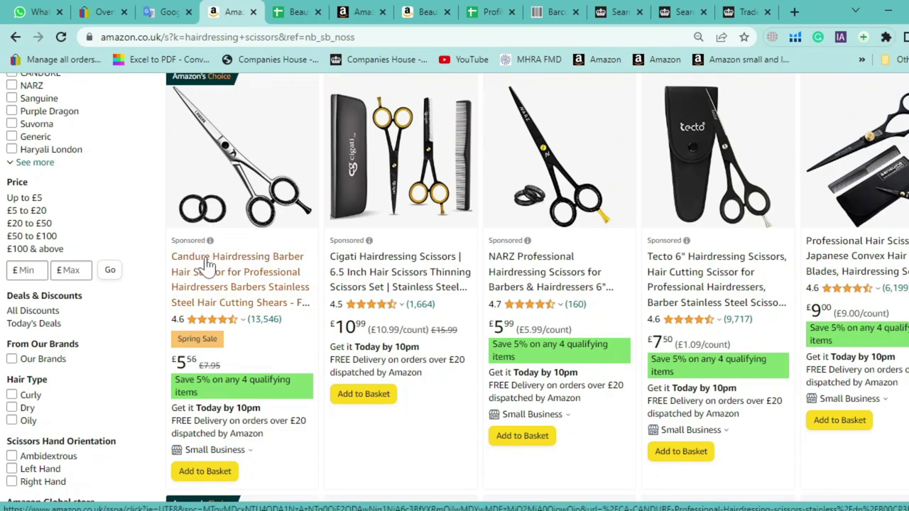
scroll(213, 298, "down", 4)
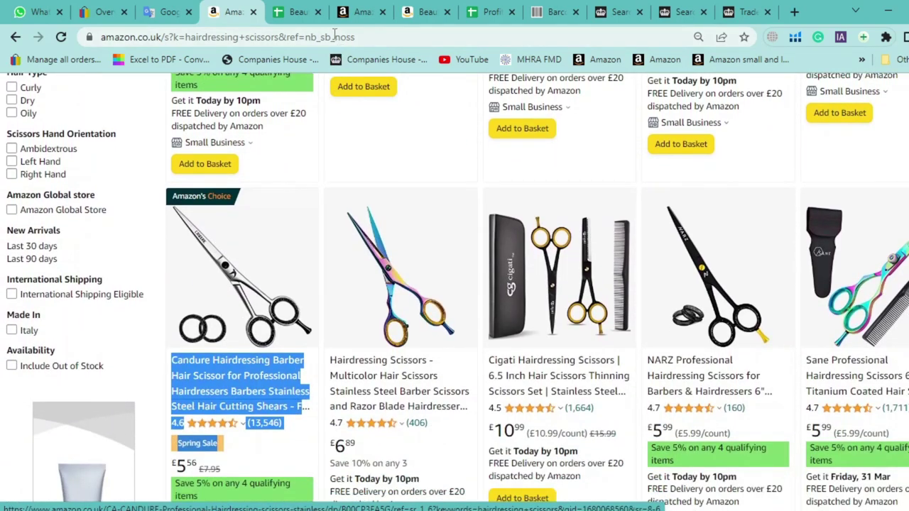
Open Campaign Manager from the Seller Central menu in a new tab
left_click(344, 12)
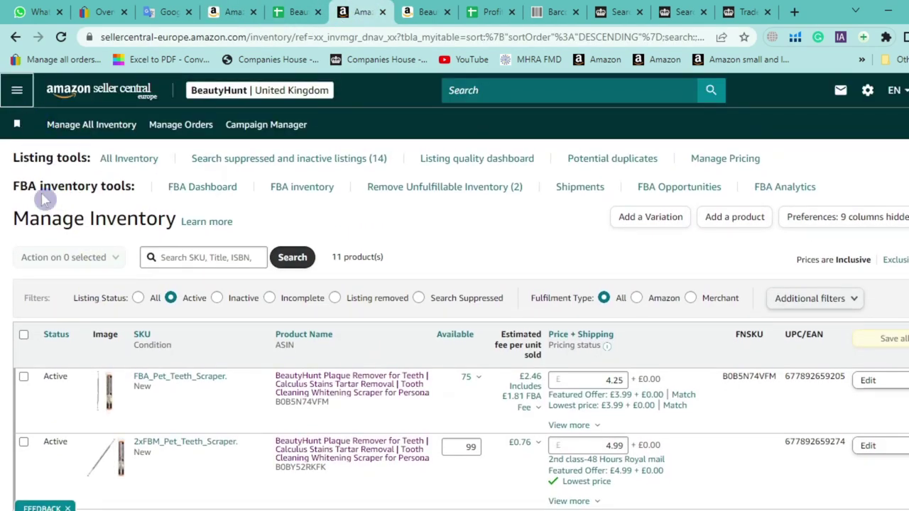
left_click(17, 89)
mouse_move(57, 226)
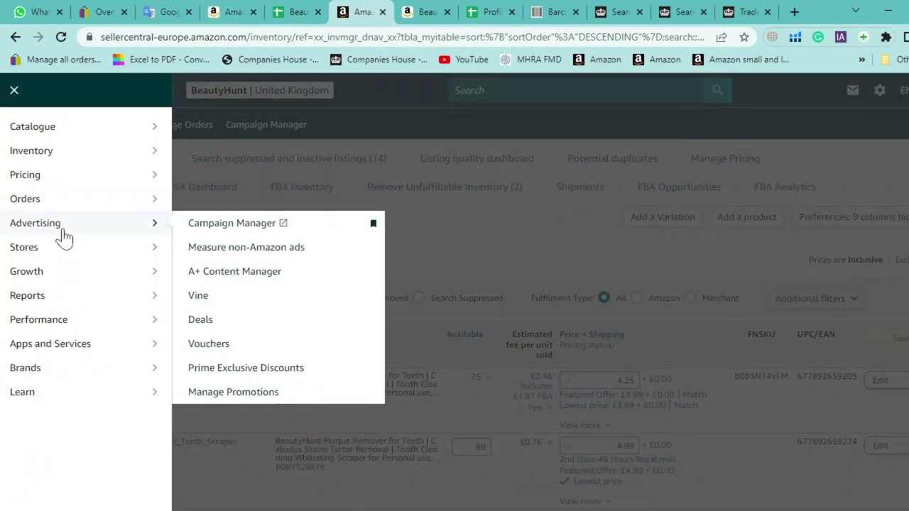
right_click(211, 228)
left_click(239, 221)
left_click(240, 220)
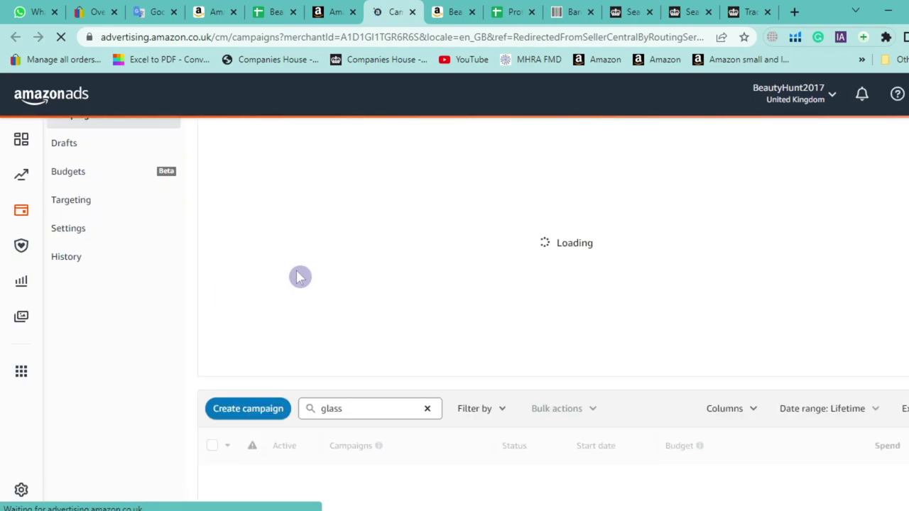
Clear the glass campaign filter and filter the campaigns to Enabled status only
scroll(298, 281, "down", 2)
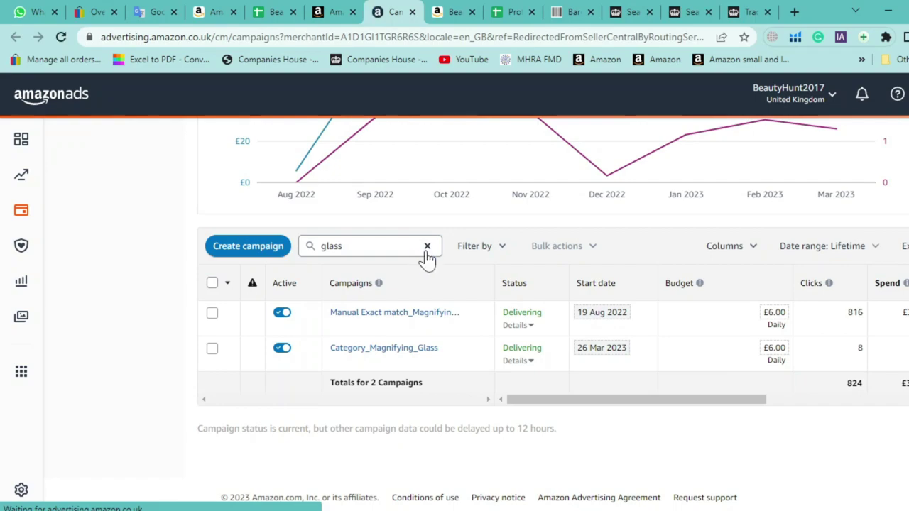
left_click(427, 247)
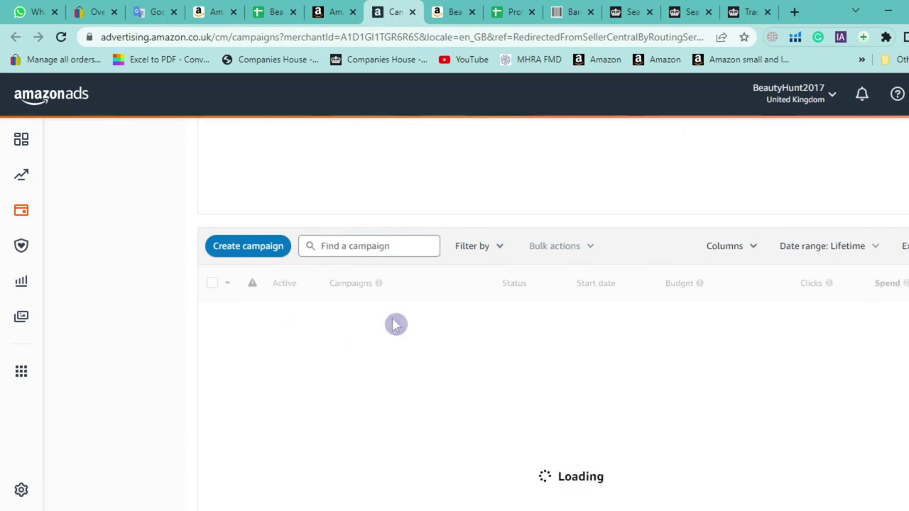
scroll(482, 337, "down", 1)
scroll(483, 345, "down", 3)
scroll(523, 397, "up", 2)
scroll(516, 384, "up", 1)
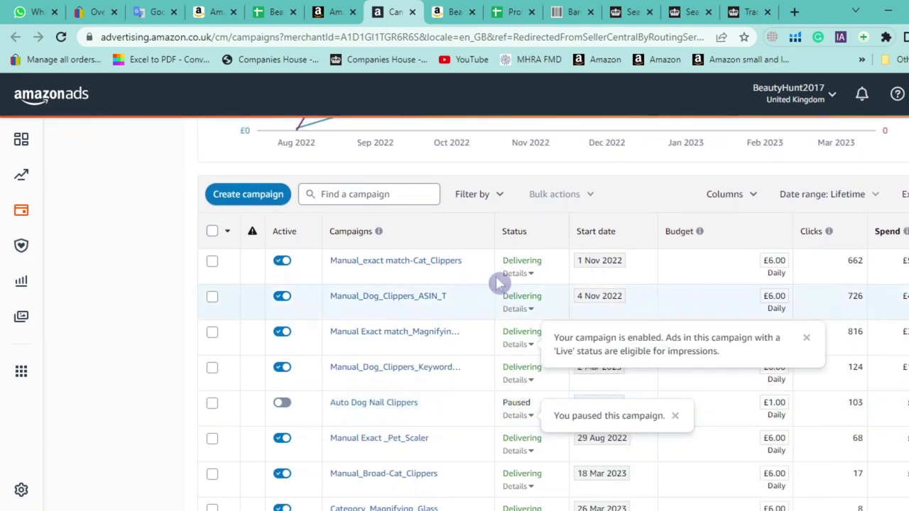
left_click(468, 194)
left_click(481, 213)
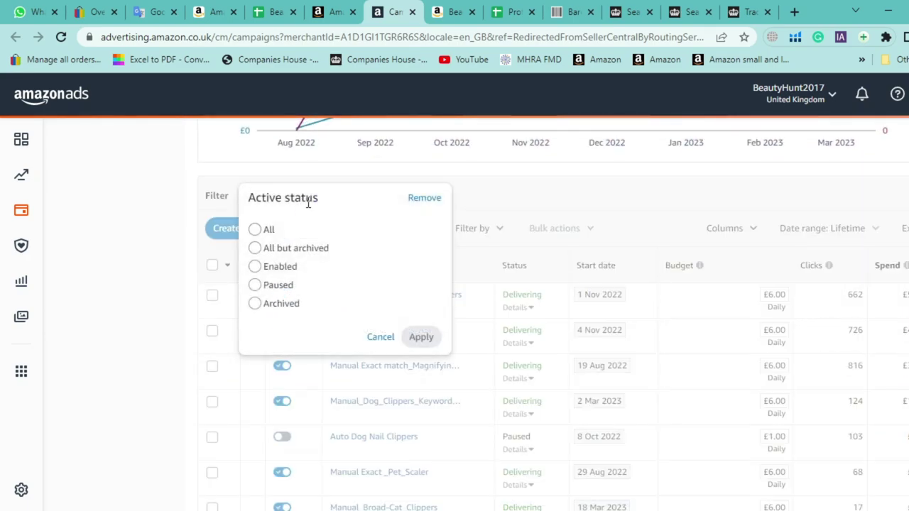
left_click(286, 268)
left_click(420, 337)
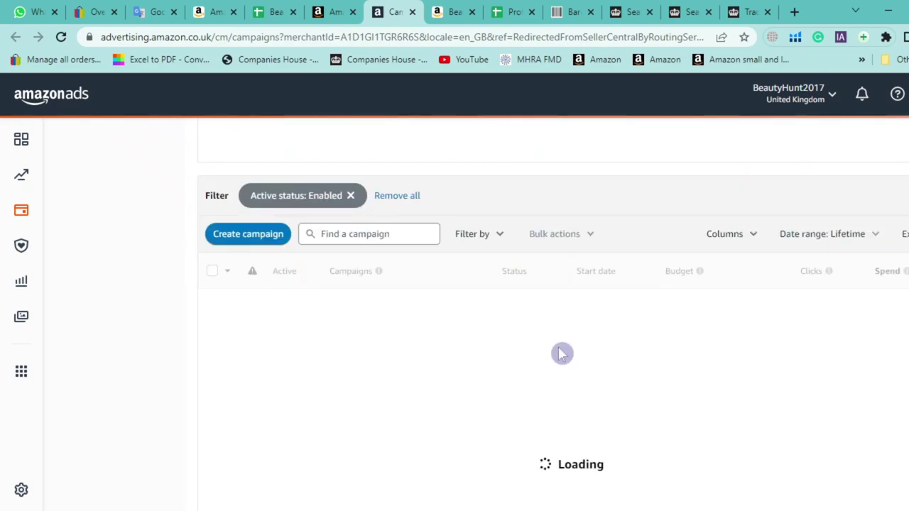
Review the campaigns' Spend and ACOS, then open Manual_Dog_Clippers_Keywords_T
scroll(561, 353, "down", 1)
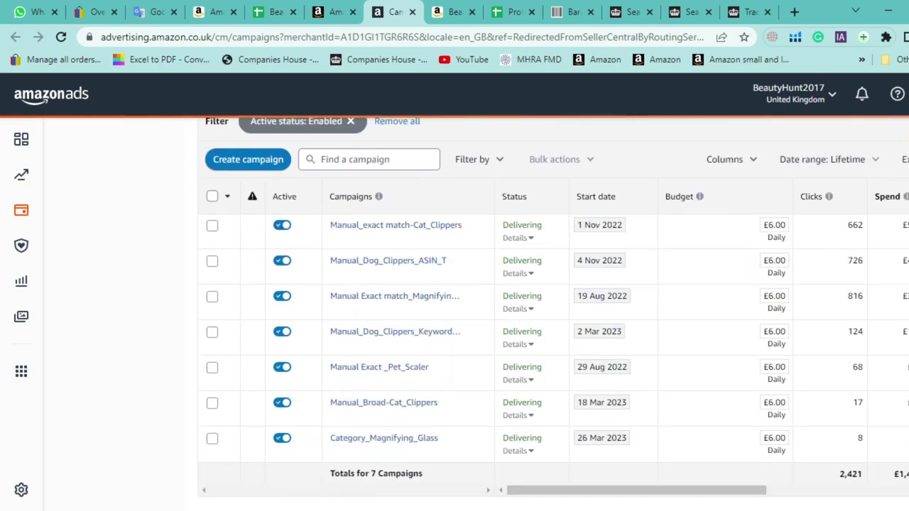
scroll(690, 500, "down", 1)
left_click_drag(668, 472, 872, 471)
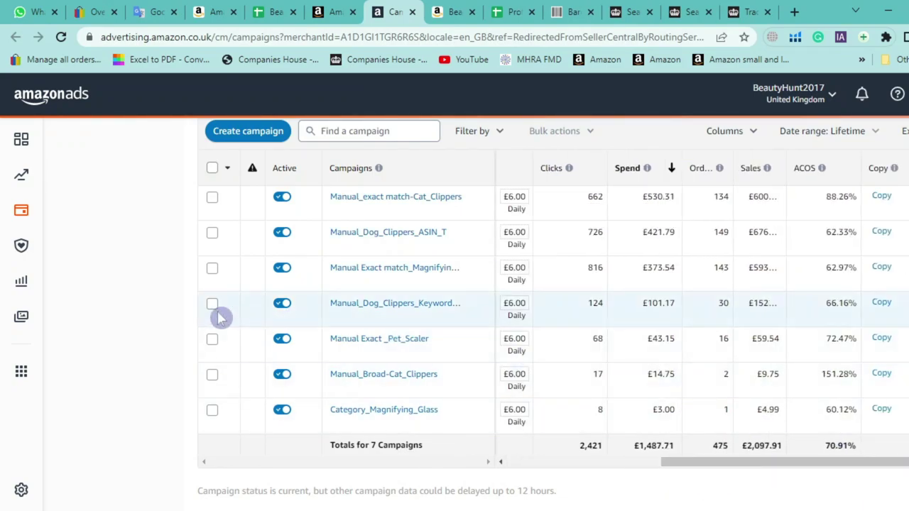
scroll(92, 321, "up", 1)
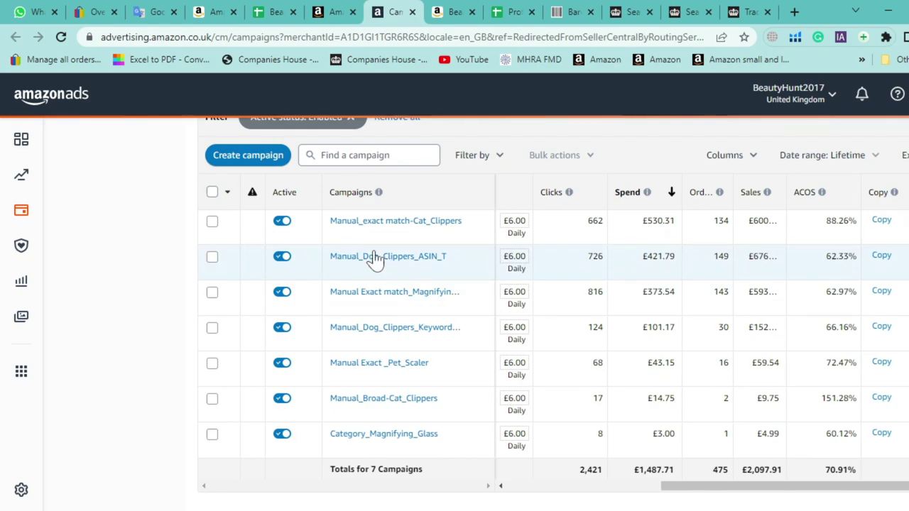
left_click(366, 330)
Open the Manual_Dog_Clippers_Keywords_T campaign and its Exact Match ad group
left_click(177, 269)
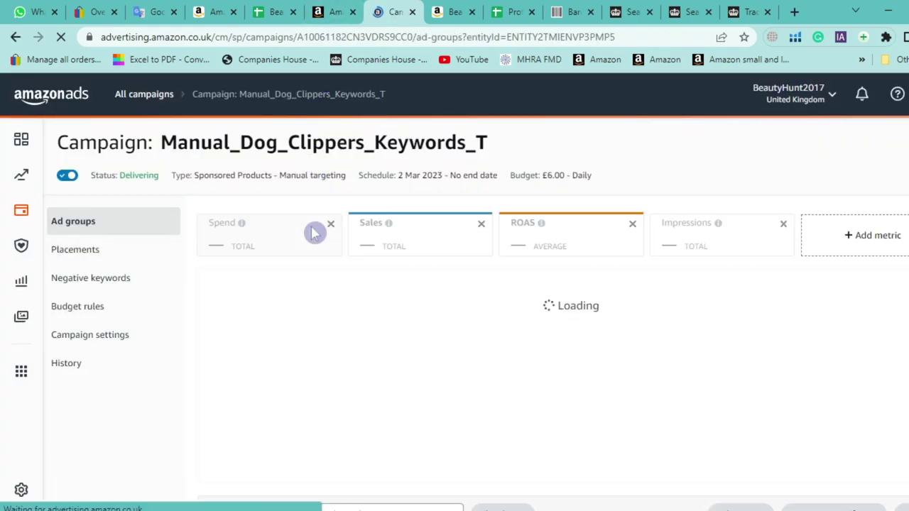
scroll(147, 300, "down", 3)
left_click(278, 417)
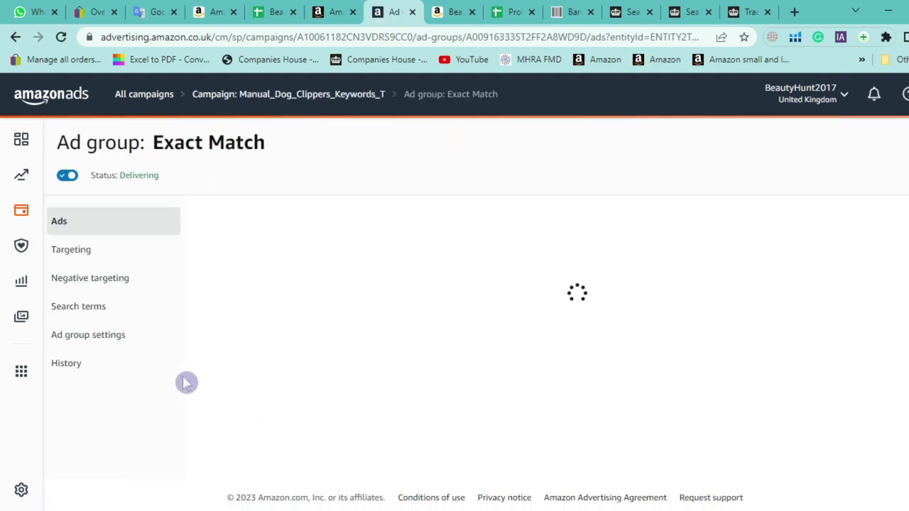
scroll(163, 369, "down", 1)
scroll(164, 367, "down", 2)
scroll(150, 329, "up", 4)
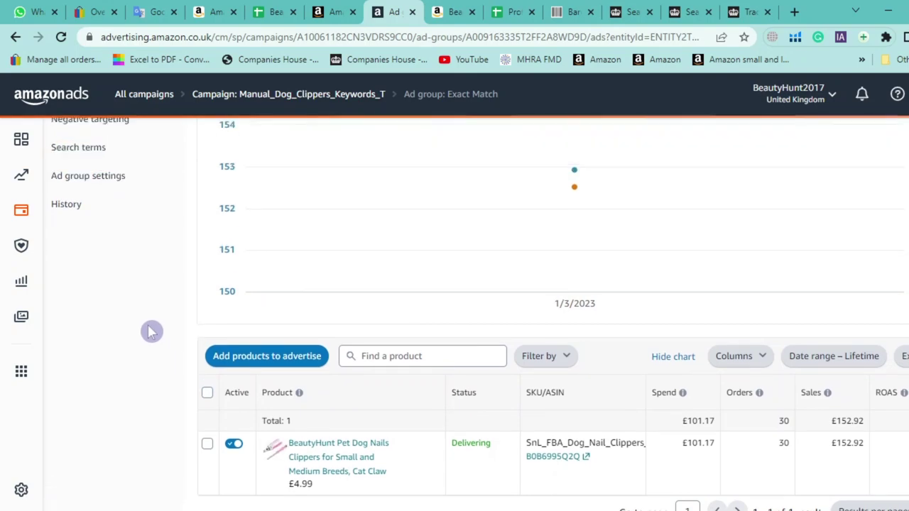
Show the ad group's targeted keywords with the Keyword column widened to full text
left_click(114, 204)
scroll(377, 305, "down", 3)
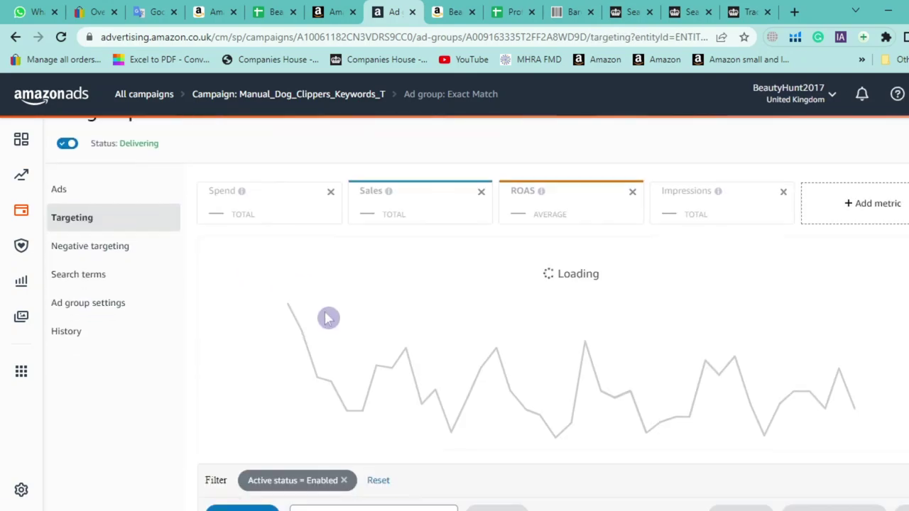
scroll(434, 412, "down", 2)
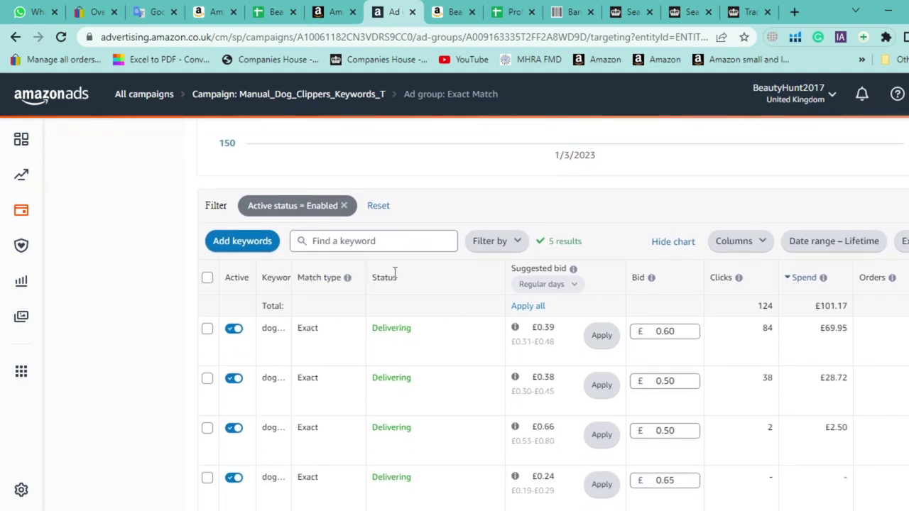
left_click_drag(292, 277, 410, 277)
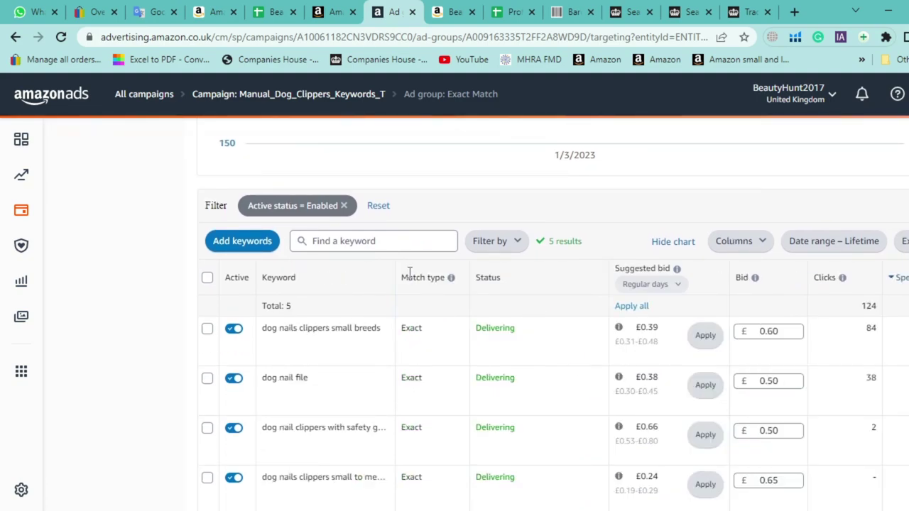
scroll(696, 469, "down", 2)
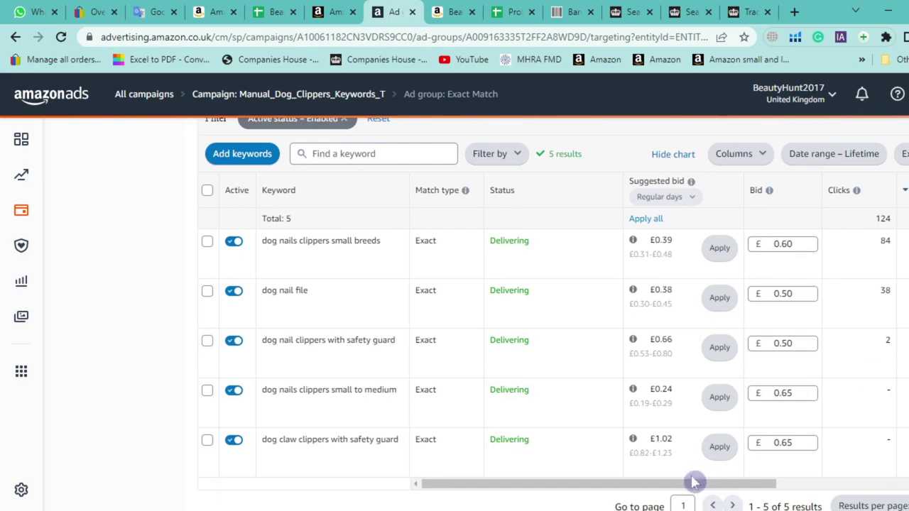
left_click_drag(700, 484, 795, 483)
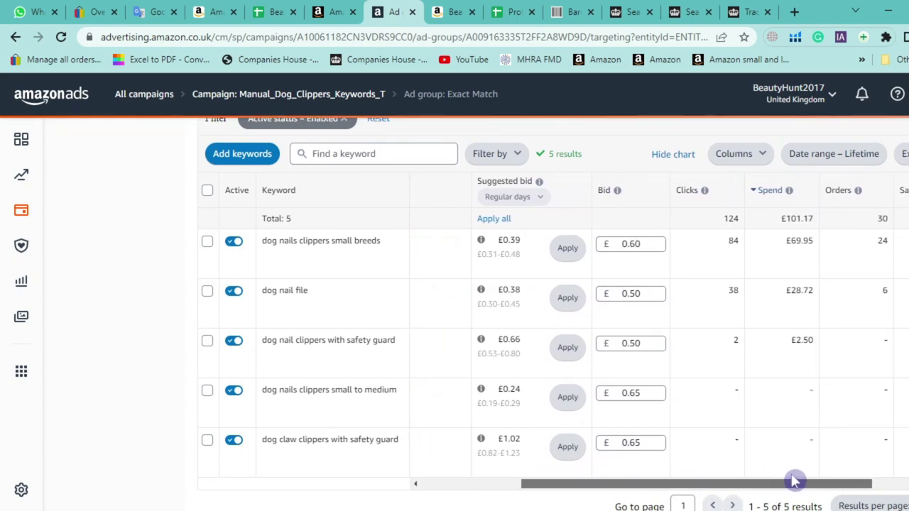
Select the whole keyword 'dog nails clippers small breeds'
triple_click(327, 243)
left_click(359, 254)
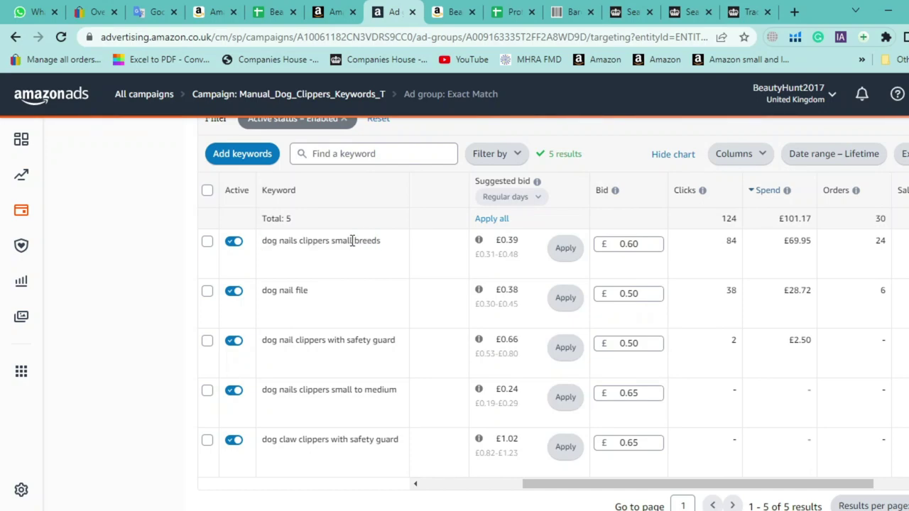
triple_click(353, 241)
key("ctrl+c")
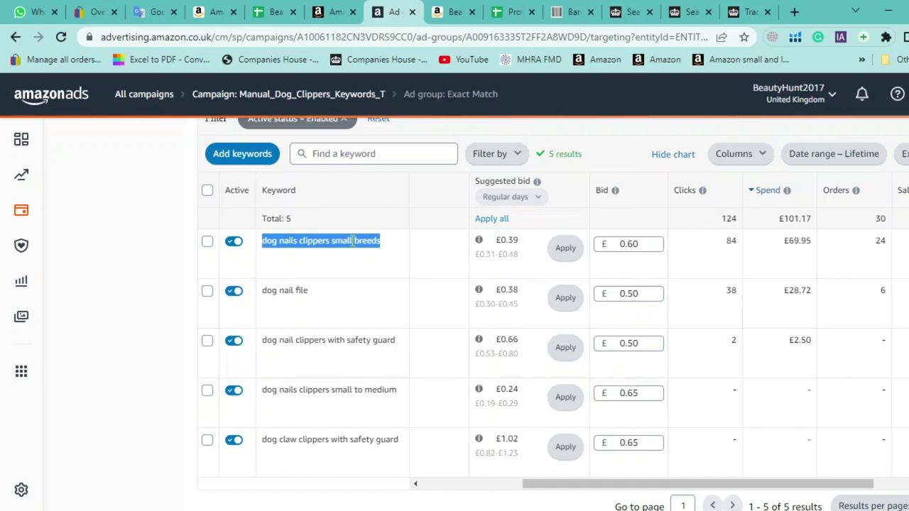
left_click(436, 11)
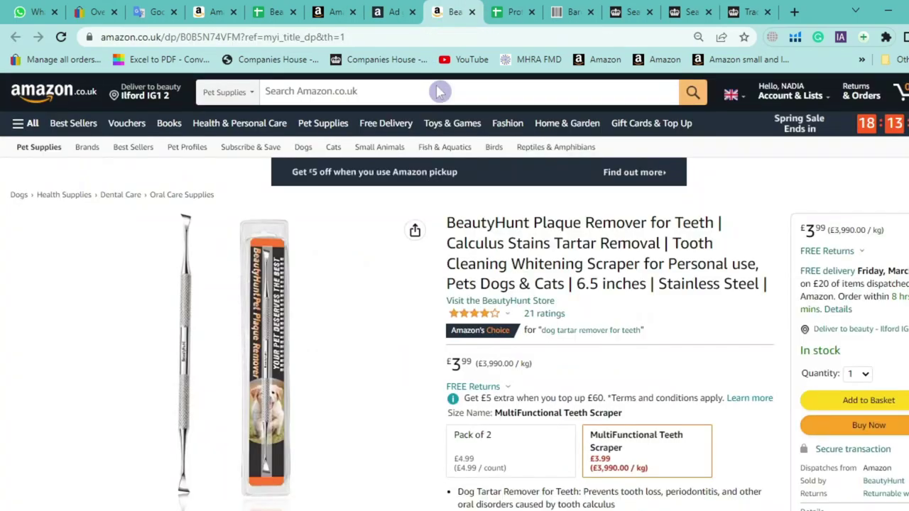
Search All Departments on Amazon.co.uk for the pasted keyword 'dog nails clippers small breeds'
left_click(227, 92)
scroll(258, 142, "up", 5)
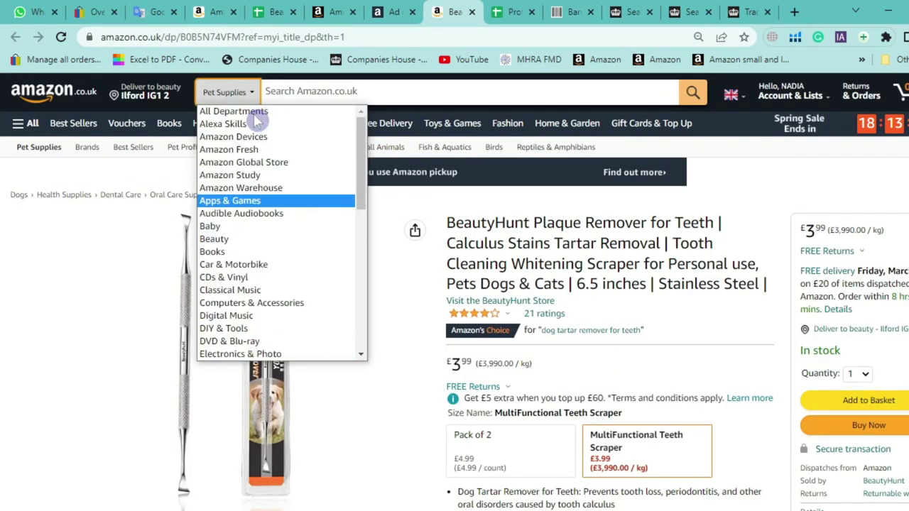
left_click(275, 108)
key("ctrl+v")
key("Return")
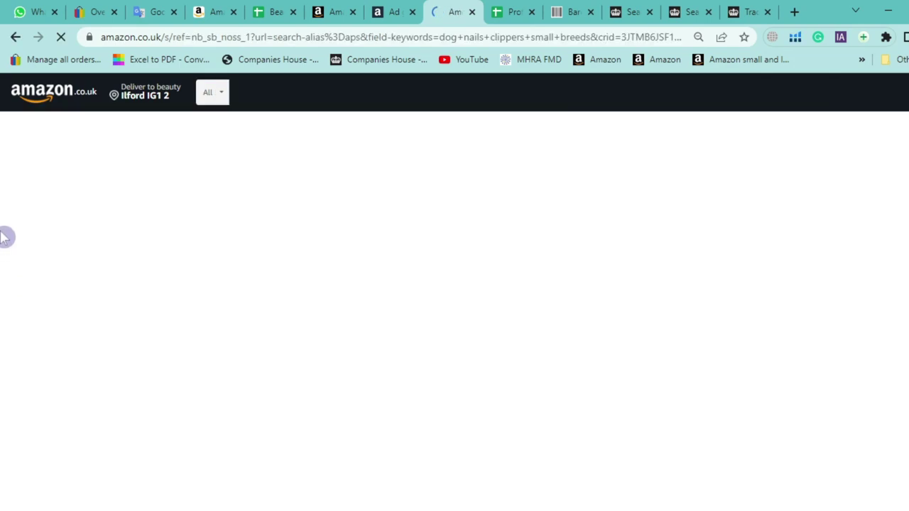
scroll(4, 238, "down", 3)
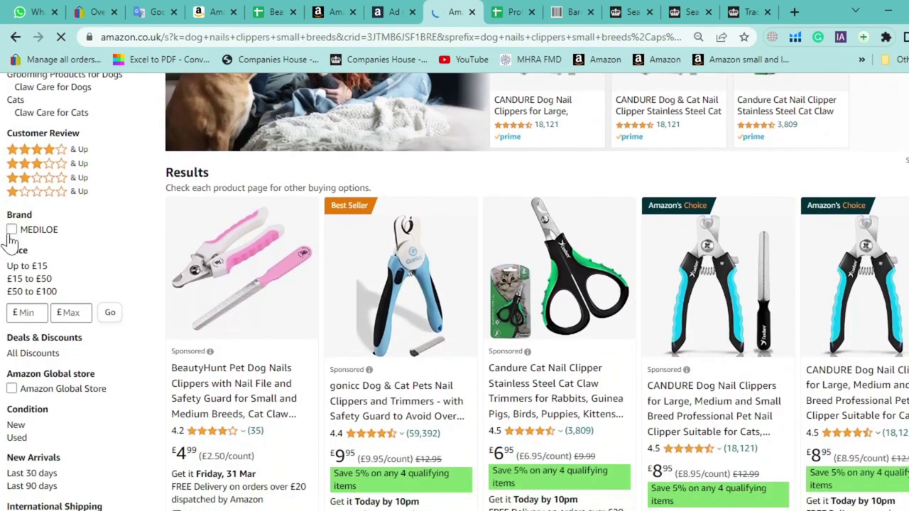
Filter by the MEDILOE brand and highlight the BeautyHunt listing's title and price against the keyword list
left_click(10, 231)
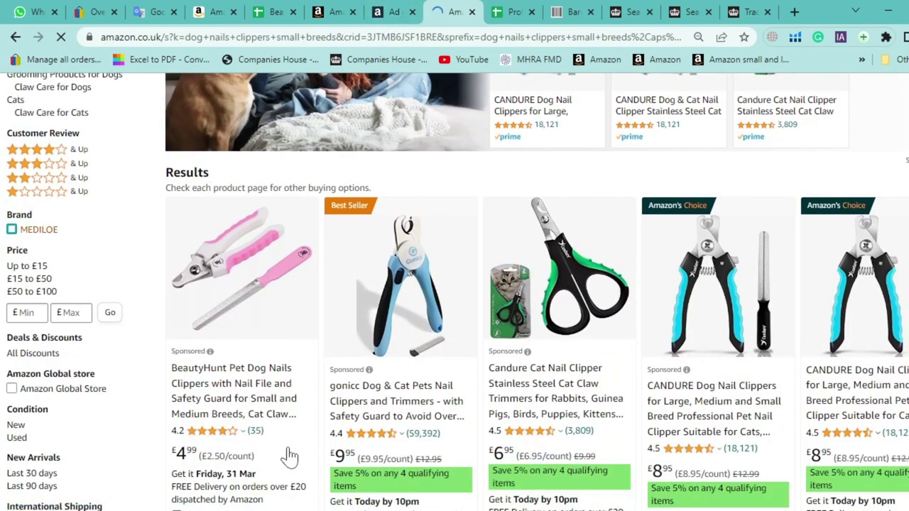
left_click_drag(290, 456, 170, 386)
left_click(395, 10)
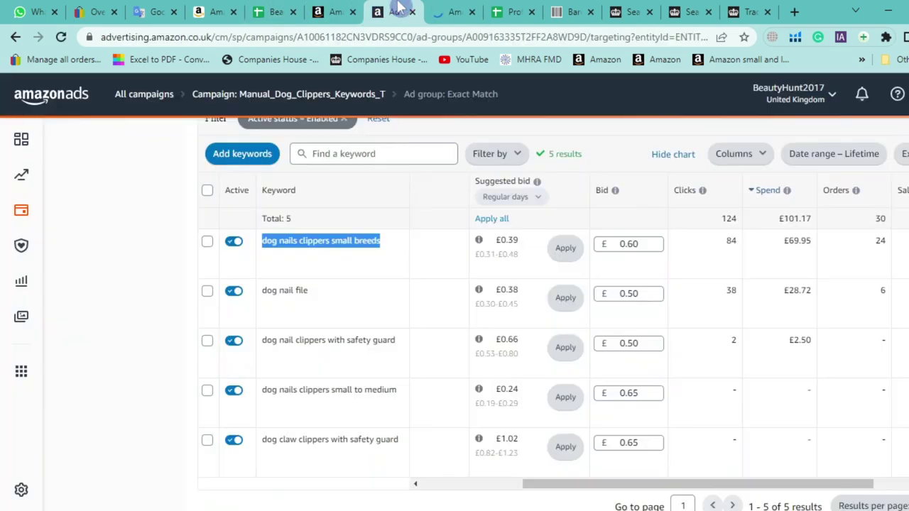
scroll(365, 270, "up", 1)
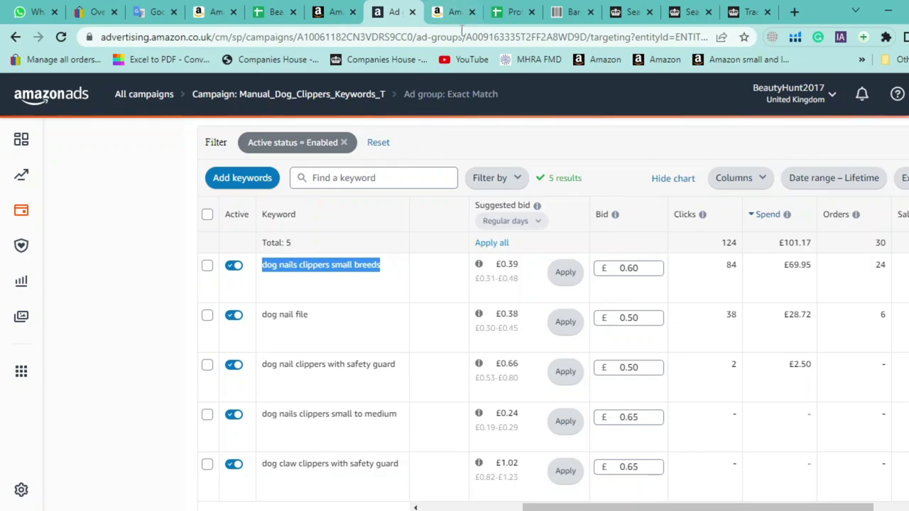
left_click(452, 12)
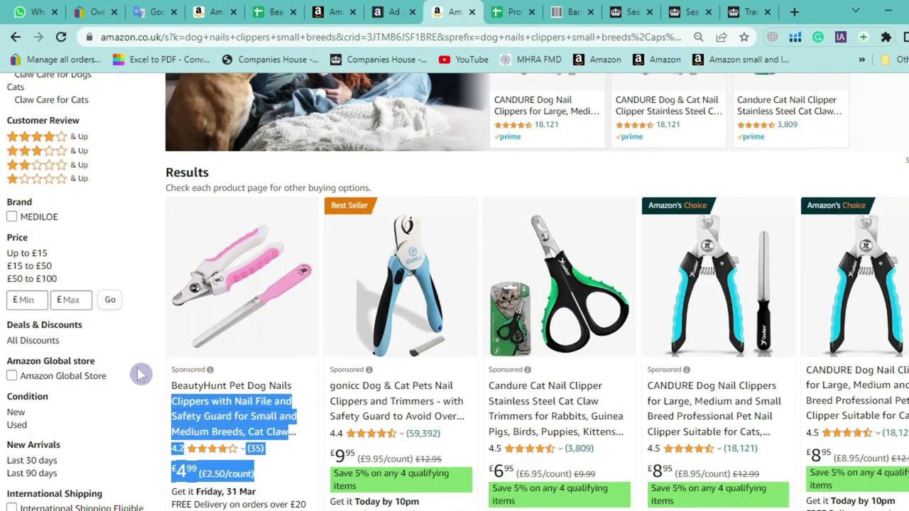
left_click(395, 11)
left_click(325, 291)
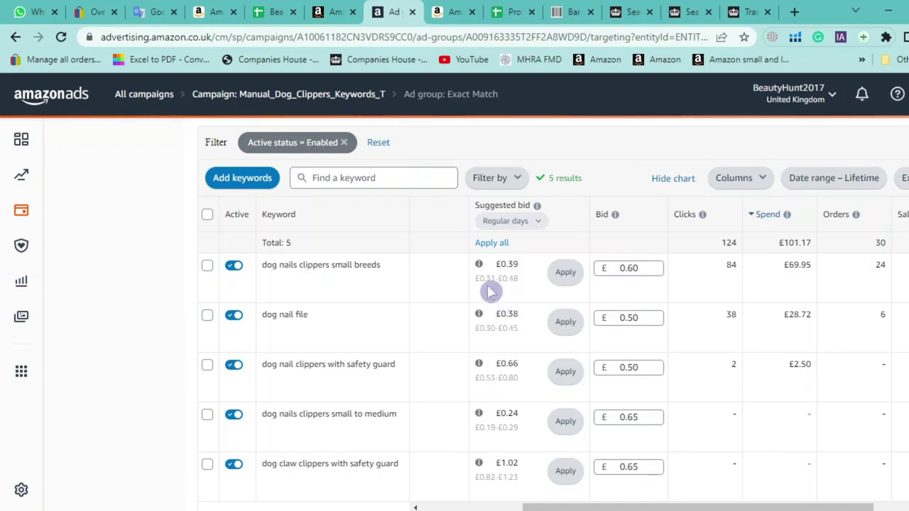
left_click_drag(489, 283, 509, 282)
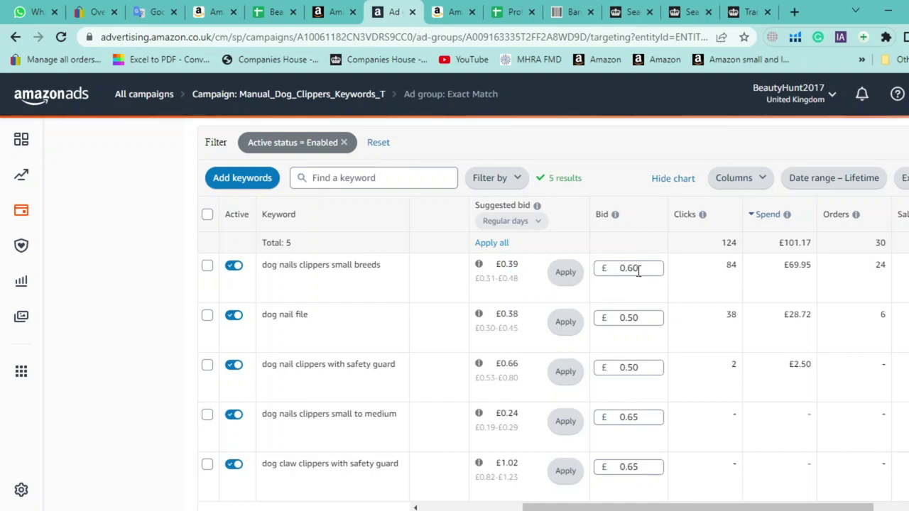
left_click(647, 269)
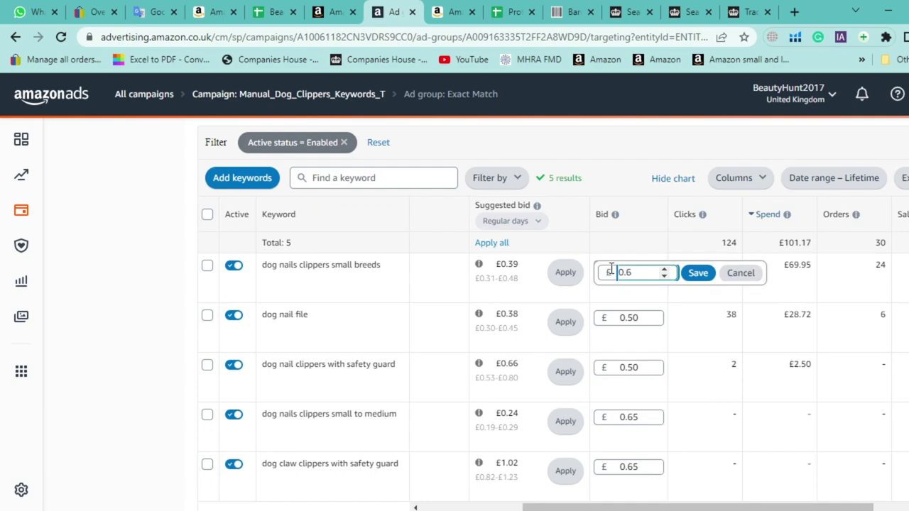
left_click(628, 173)
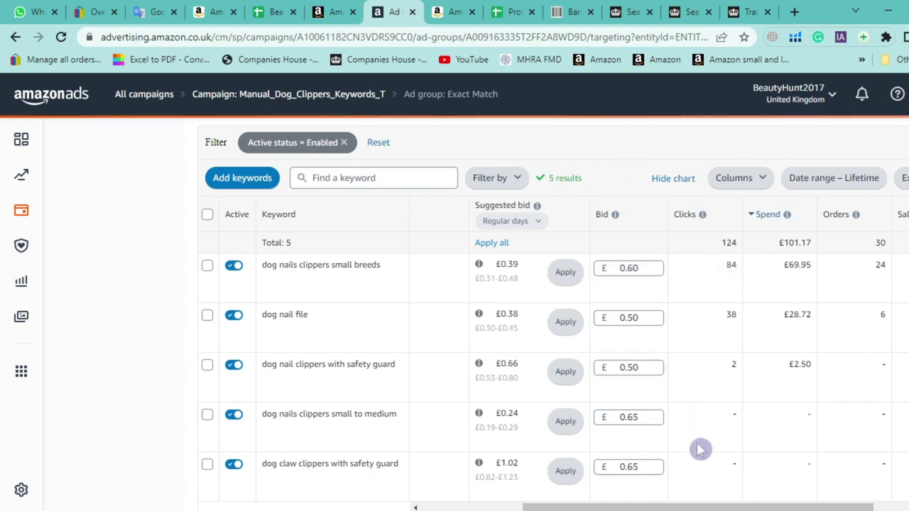
left_click_drag(708, 507, 724, 507)
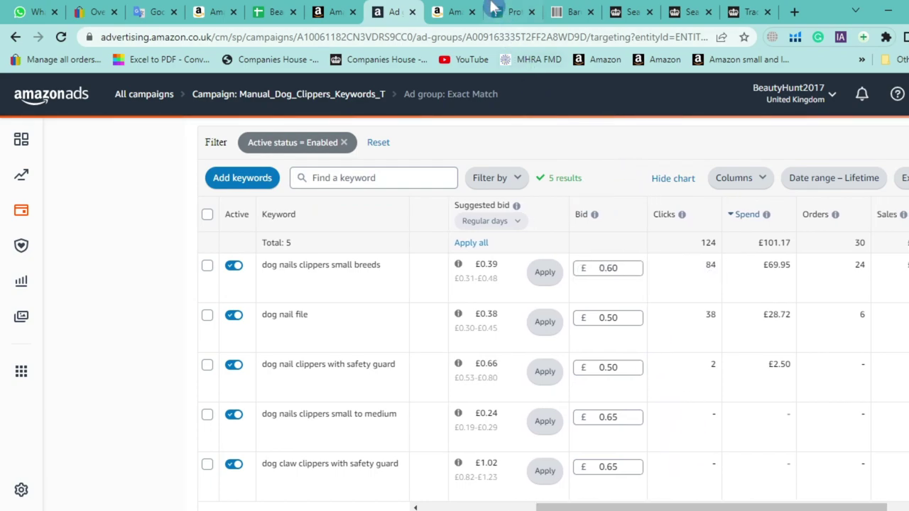
double_click(344, 264)
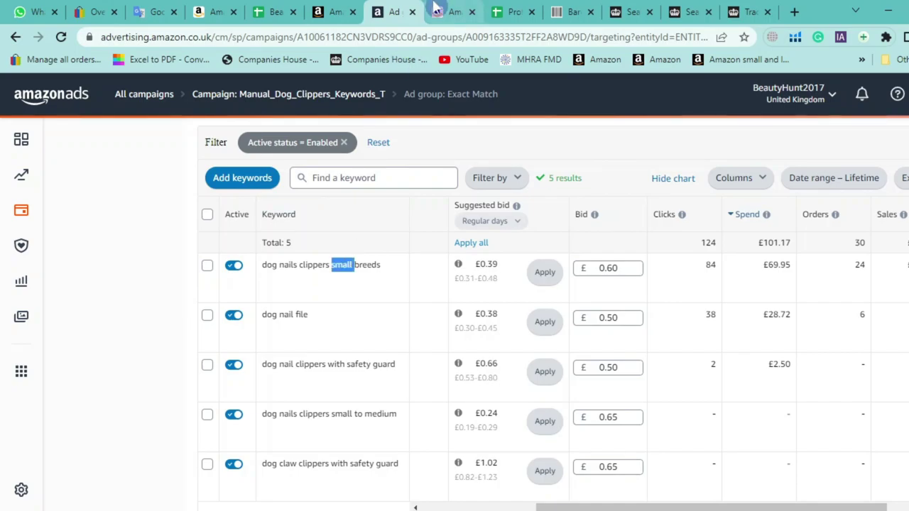
left_click(435, 14)
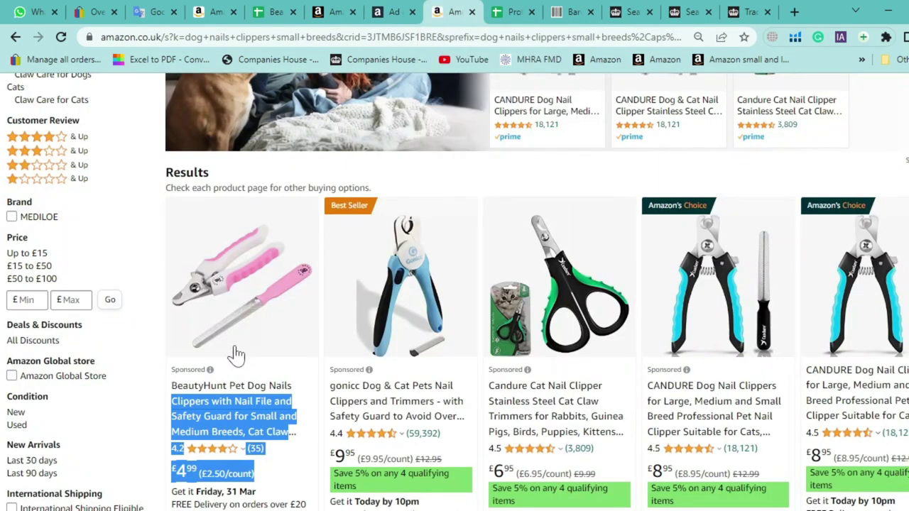
scroll(254, 349, "down", 2)
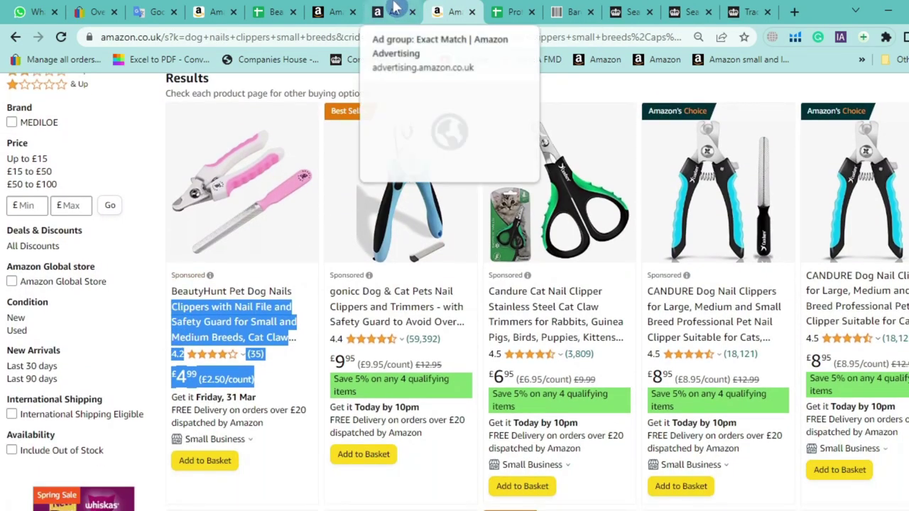
left_click(396, 12)
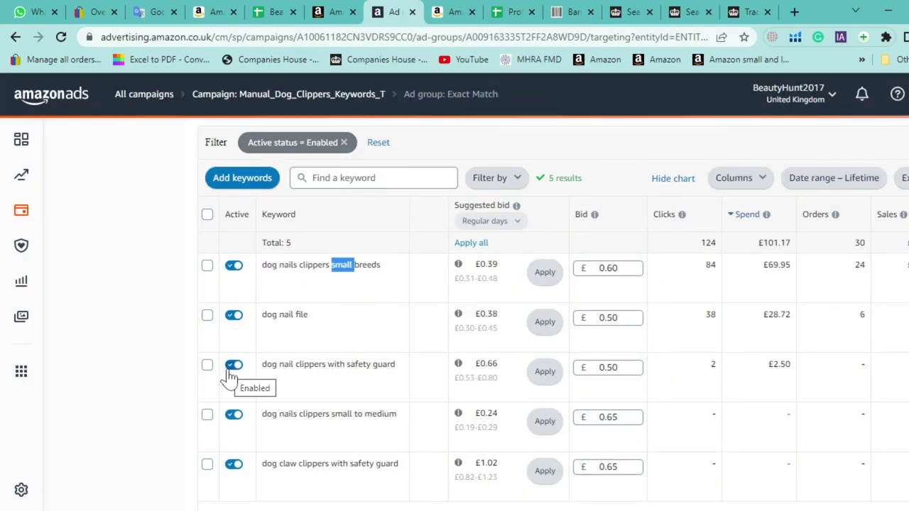
left_click(181, 298)
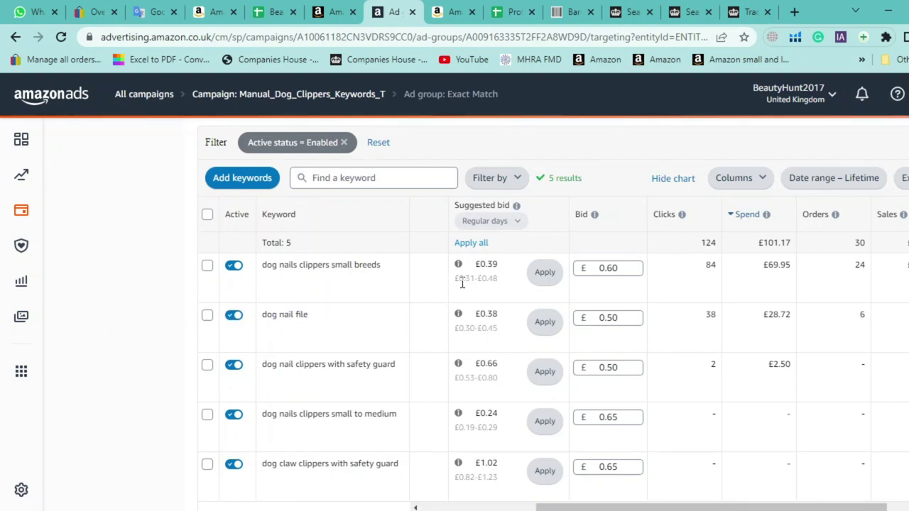
left_click_drag(506, 284, 489, 284)
left_click_drag(390, 266, 280, 265)
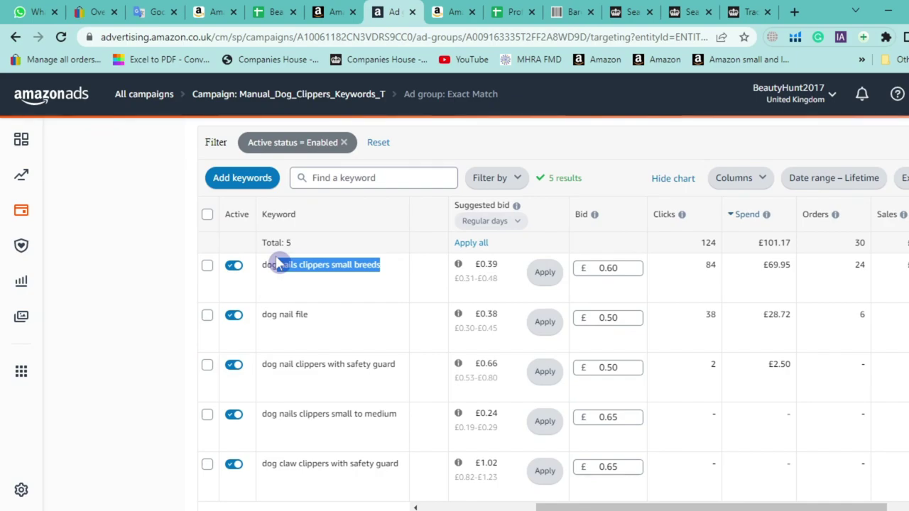
left_click(128, 245)
left_click(440, 10)
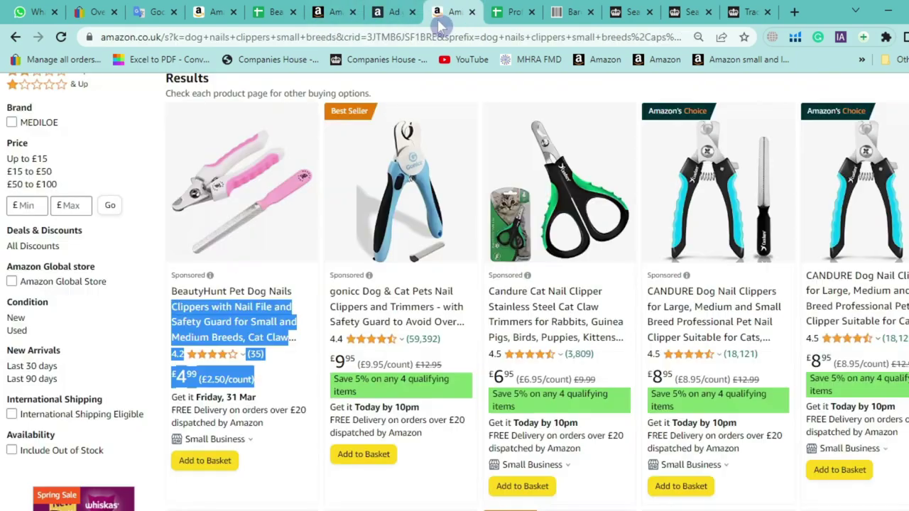
scroll(96, 340, "up", 4)
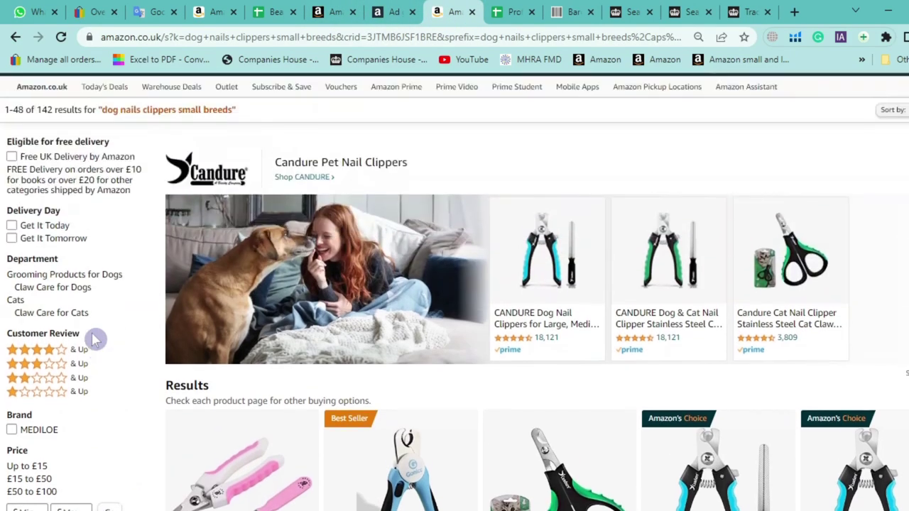
scroll(106, 343, "down", 4)
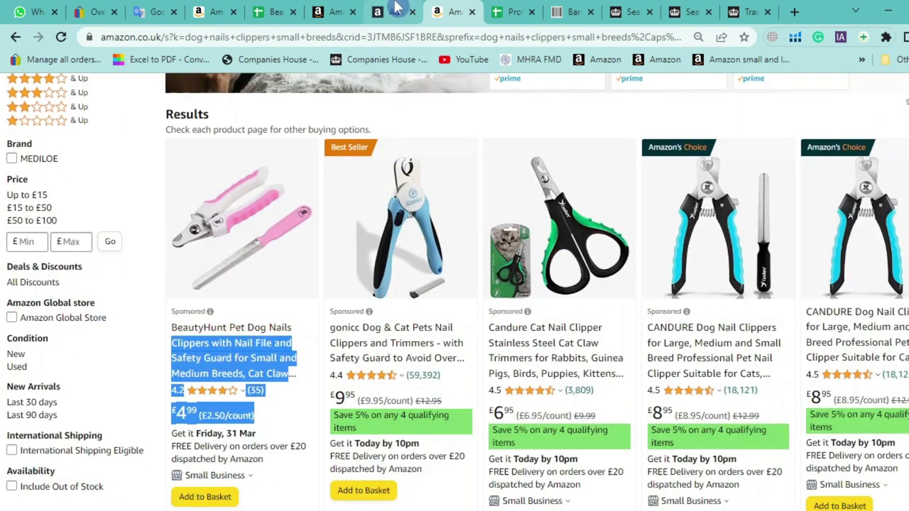
left_click(395, 11)
left_click_drag(499, 284, 488, 288)
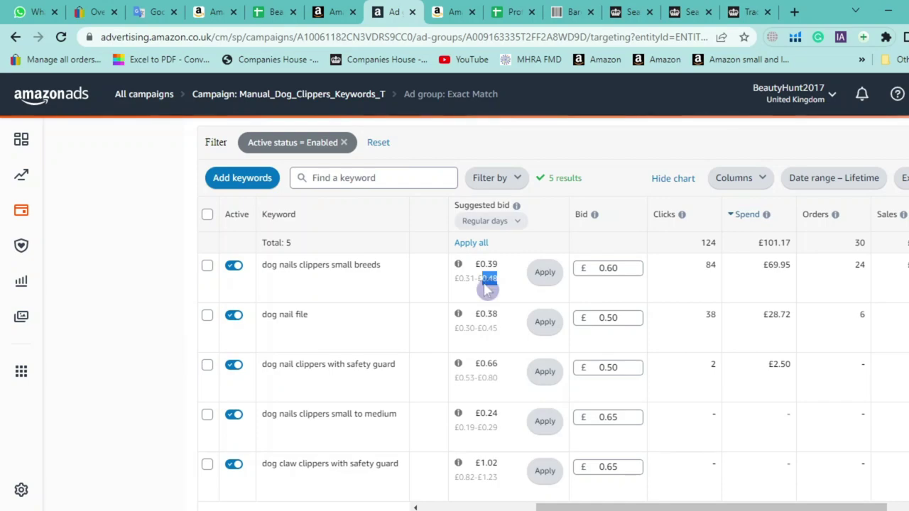
left_click(629, 269)
left_click(595, 215)
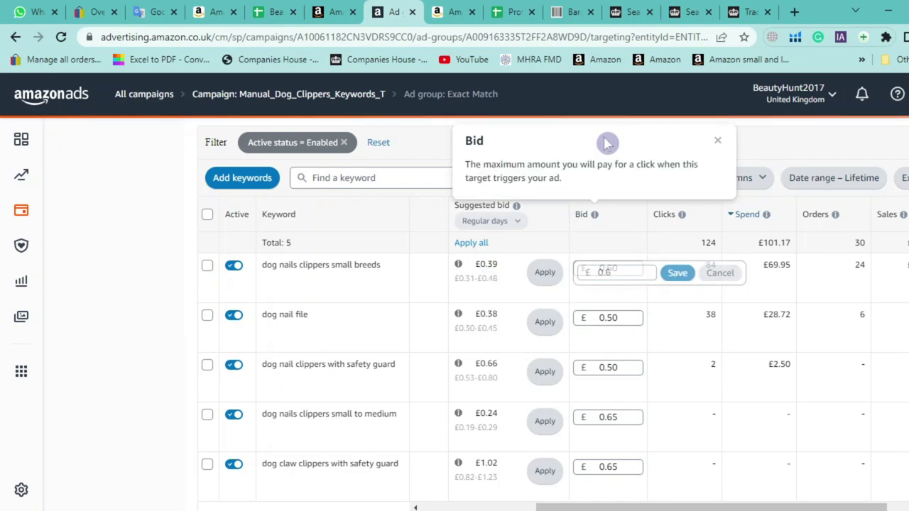
left_click(715, 144)
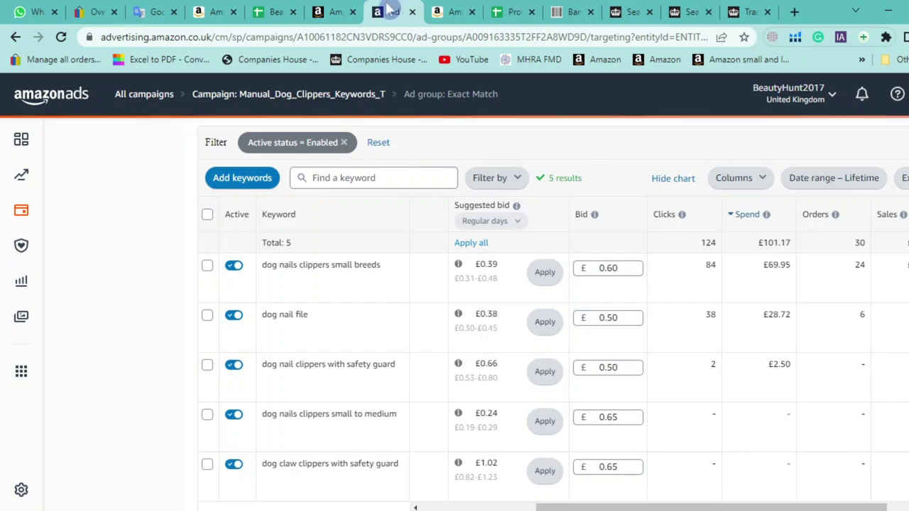
left_click(449, 12)
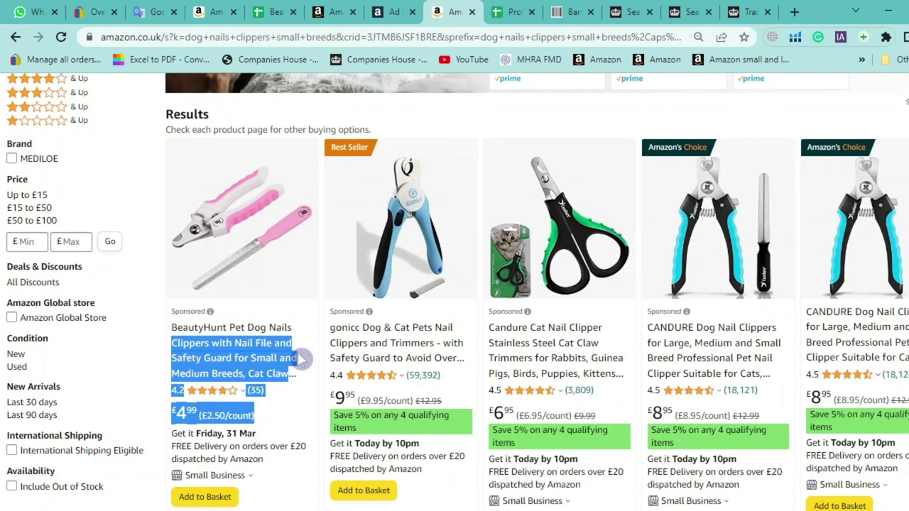
left_click(412, 10)
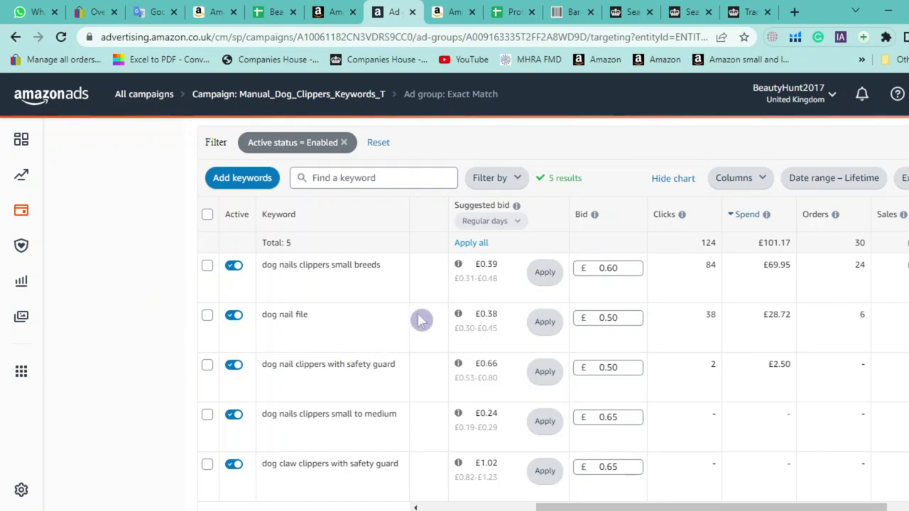
left_click_drag(497, 282, 490, 284)
triple_click(382, 268)
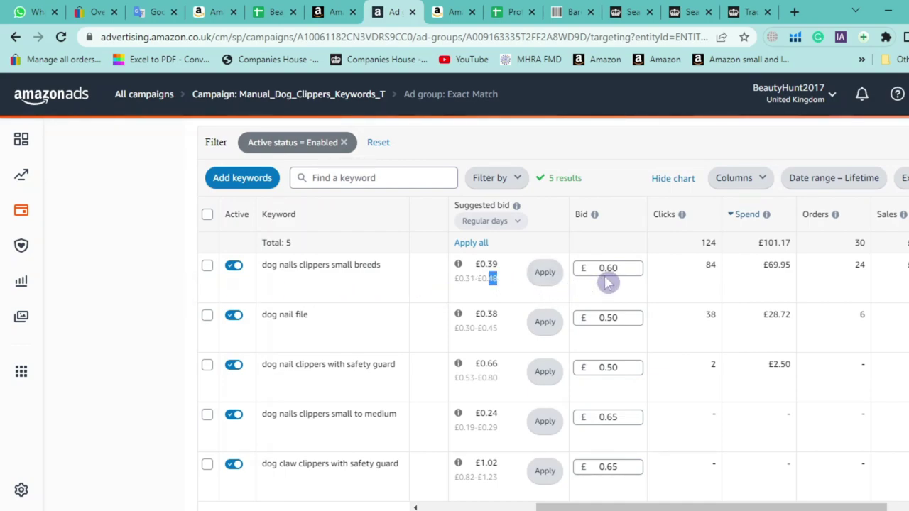
left_click(432, 10)
scroll(266, 256, "down", 5)
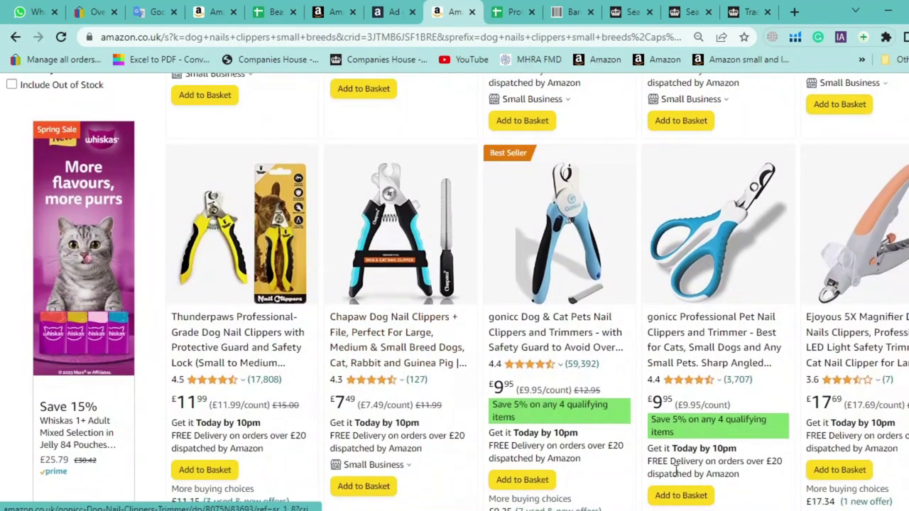
left_click_drag(811, 417, 241, 282)
left_click(5, 284)
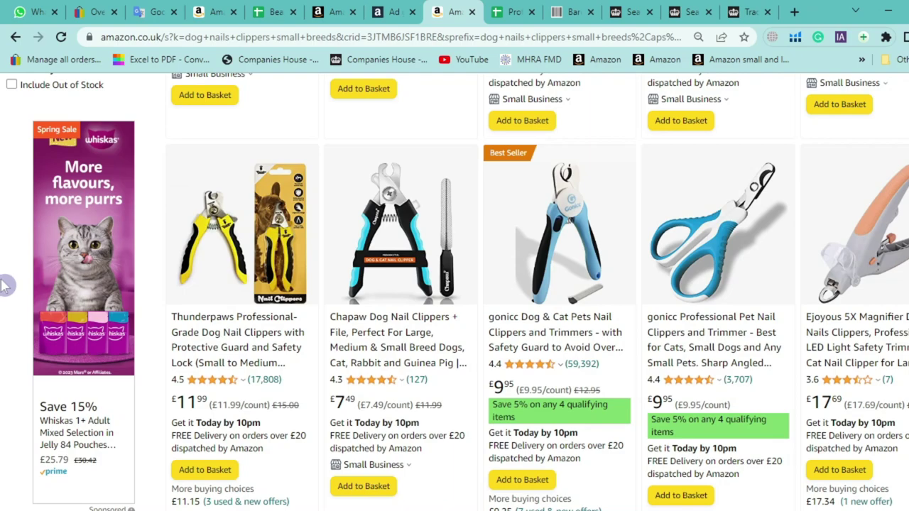
scroll(6, 284, "up", 3)
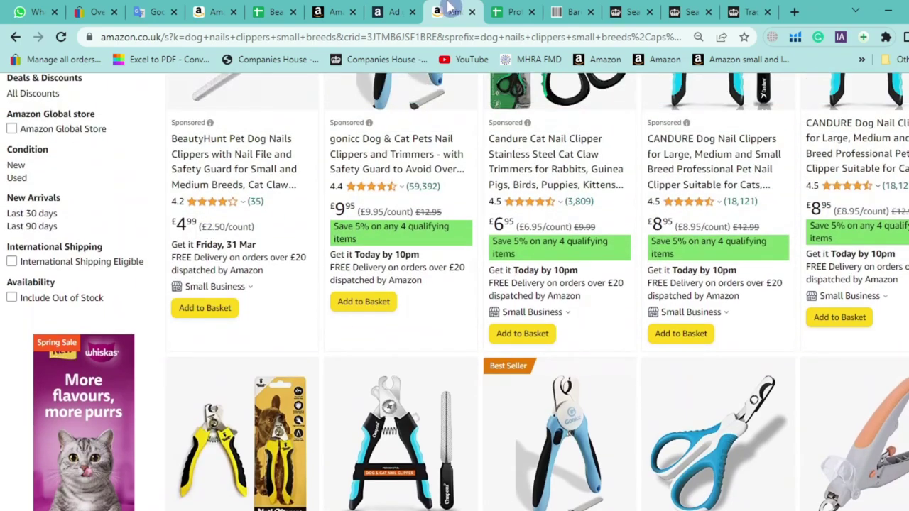
left_click(390, 11)
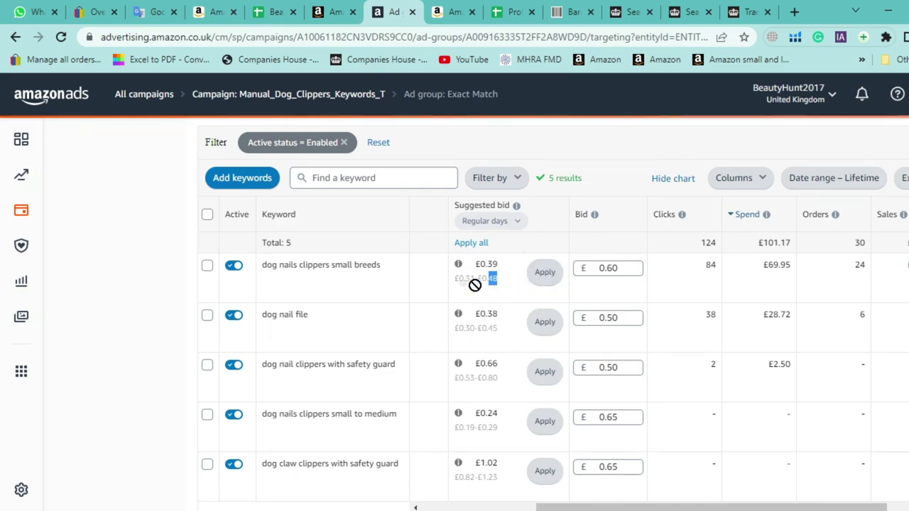
left_click(444, 8)
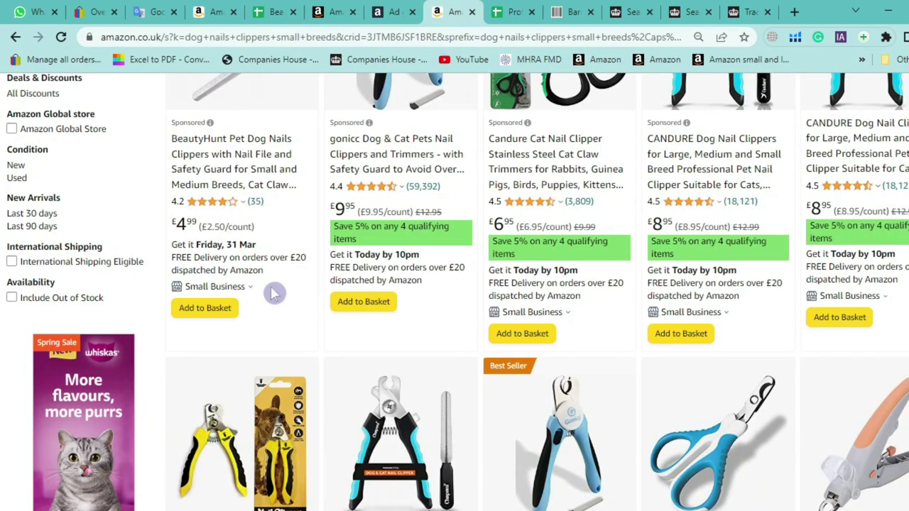
scroll(234, 270, "up", 1)
left_click(371, 7)
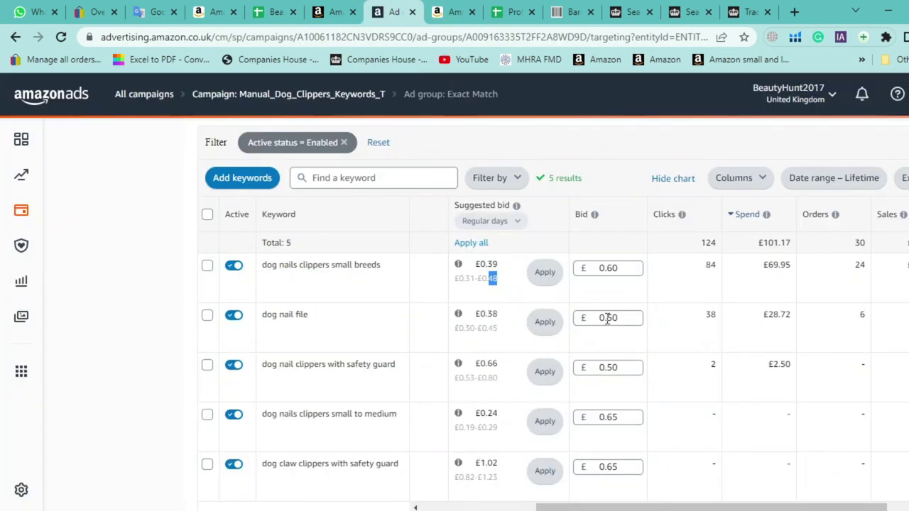
double_click(712, 265)
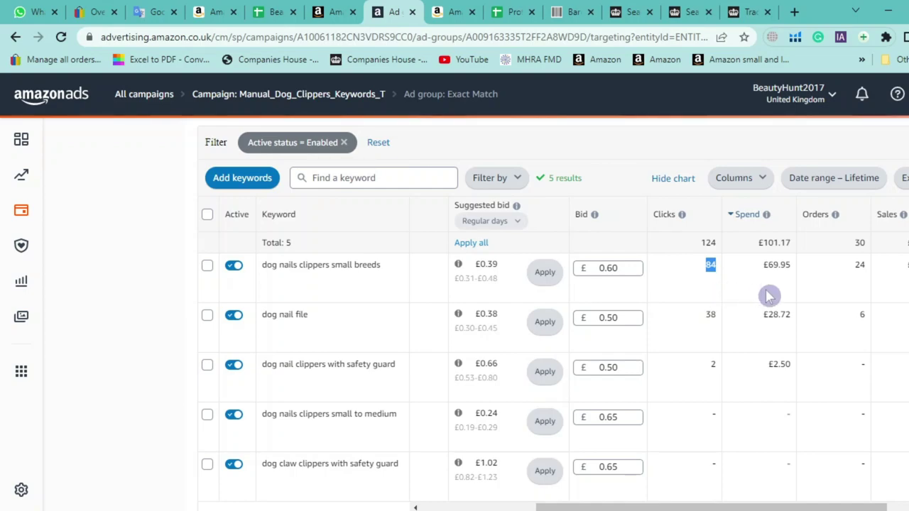
double_click(776, 268)
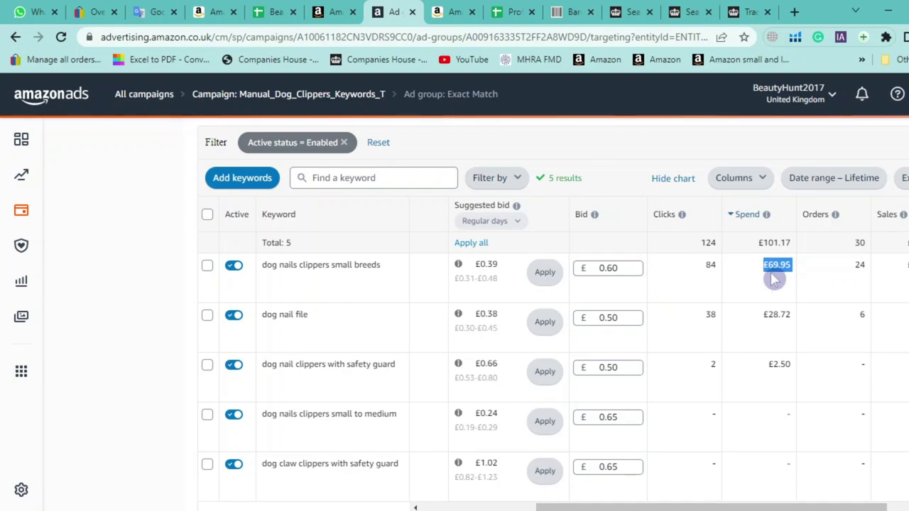
double_click(859, 266)
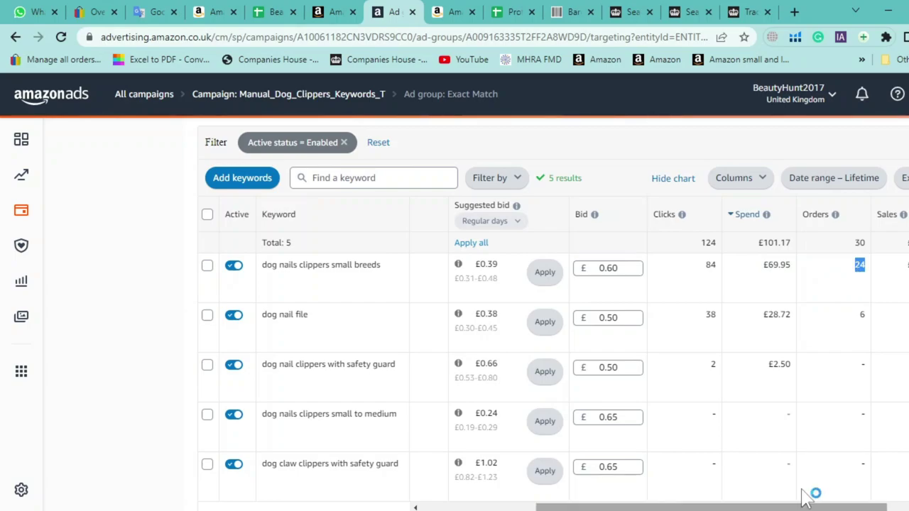
left_click_drag(818, 503, 866, 506)
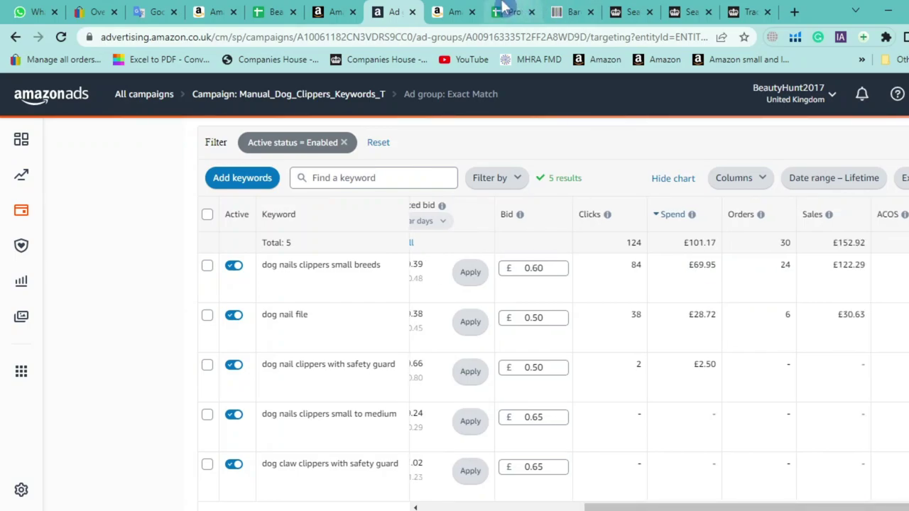
left_click(455, 11)
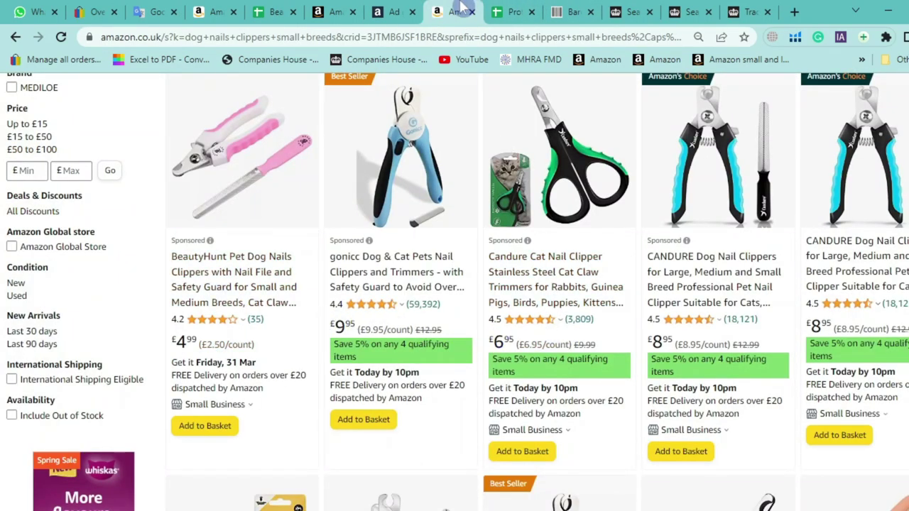
left_click(397, 12)
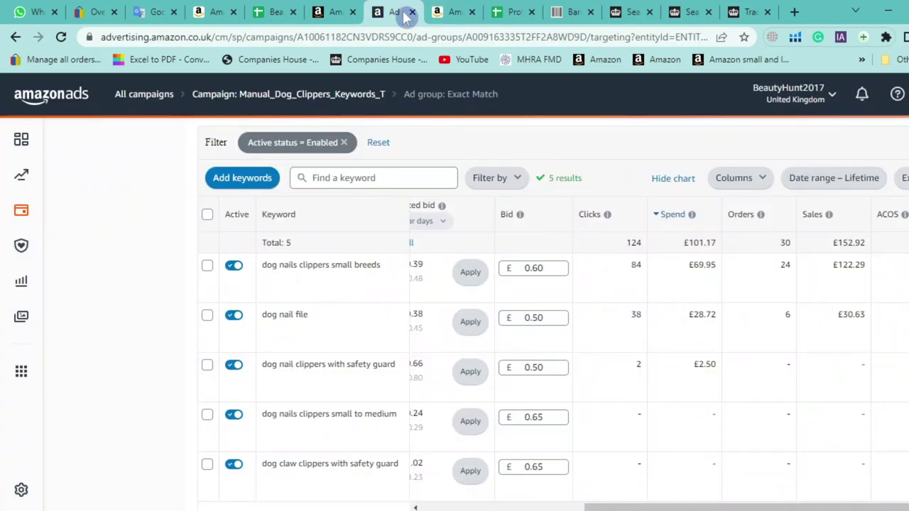
double_click(855, 266)
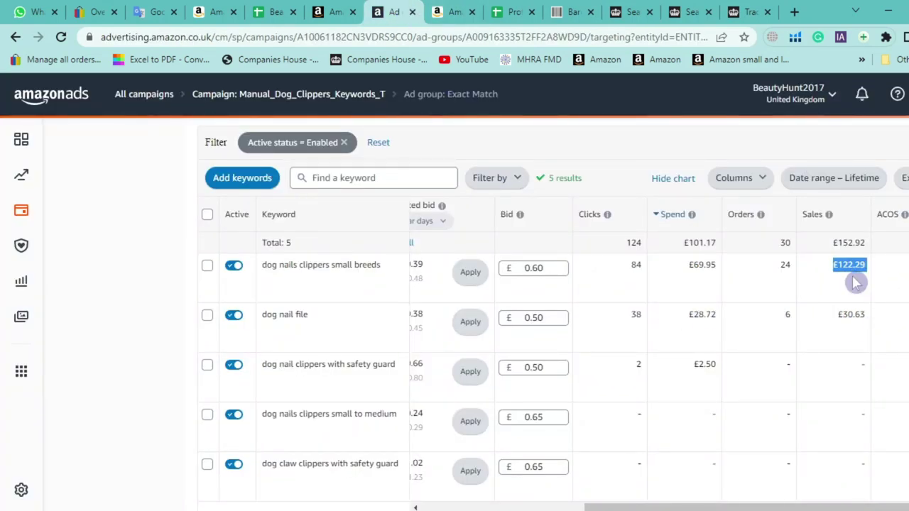
scroll(902, 295, "down", 1)
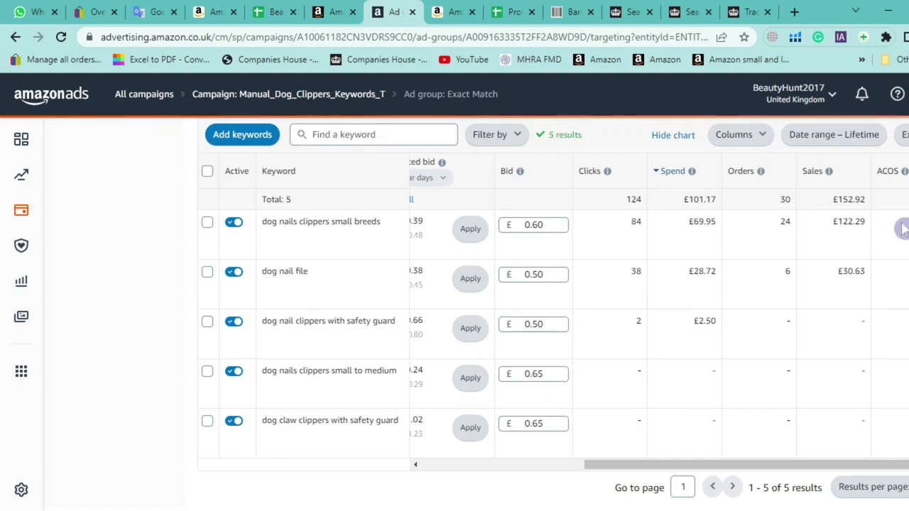
Review the five Exact Match keywords' figures and bring up the Date range – Lifetime options
triple_click(299, 222)
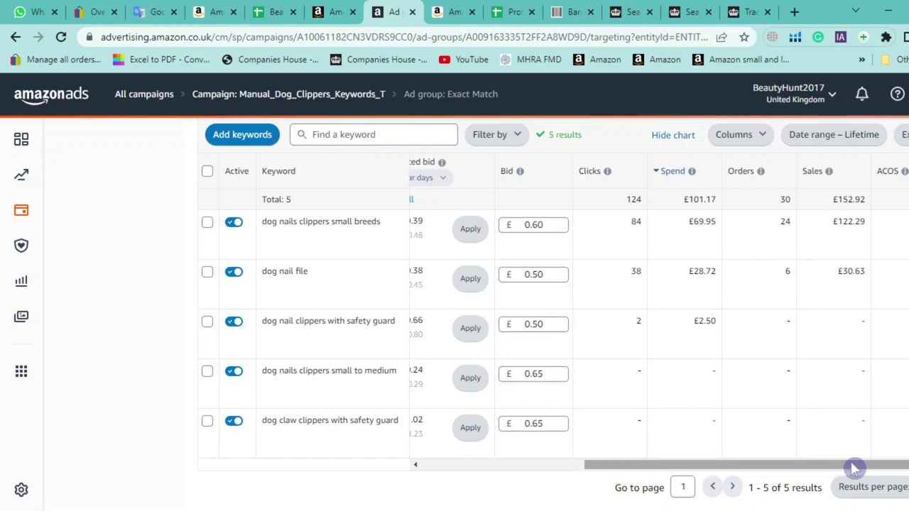
left_click(513, 467)
left_click_drag(510, 471, 817, 487)
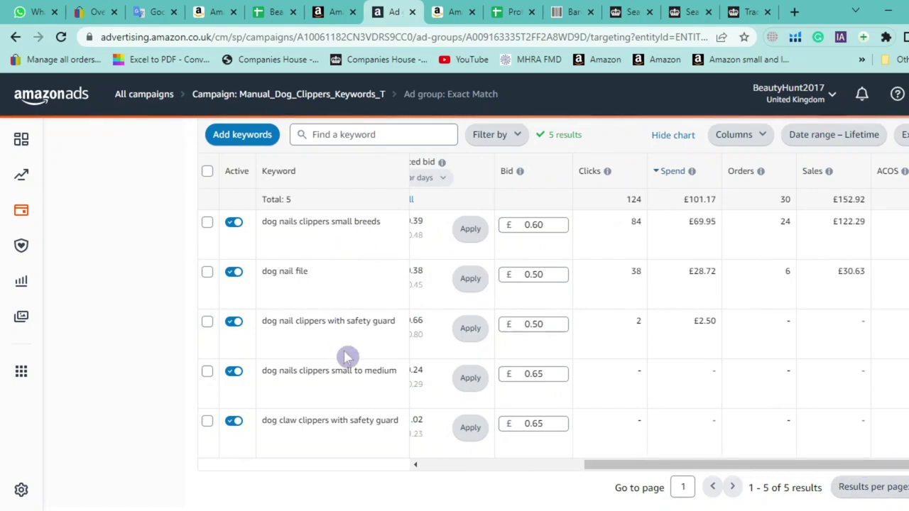
left_click_drag(851, 221, 702, 265)
left_click(611, 391)
left_click_drag(399, 420, 146, 245)
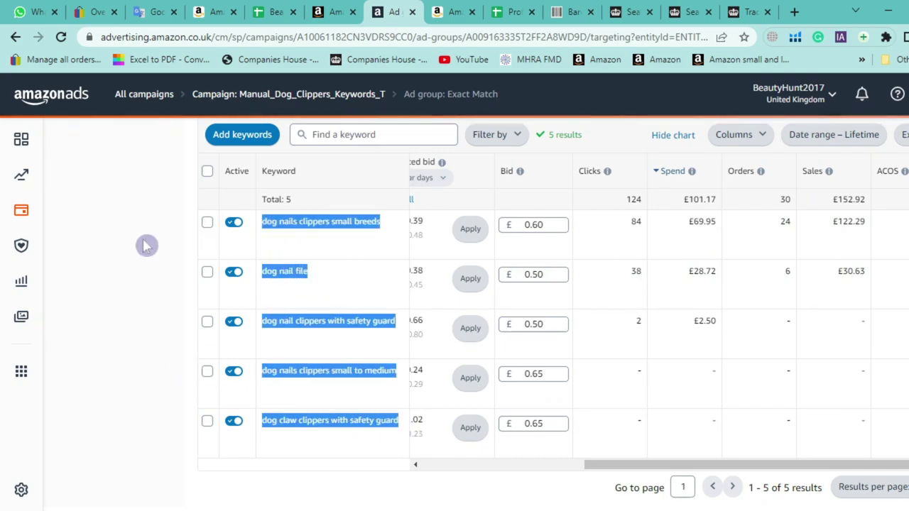
left_click(146, 246)
left_click_drag(589, 469, 608, 466)
left_click(824, 142)
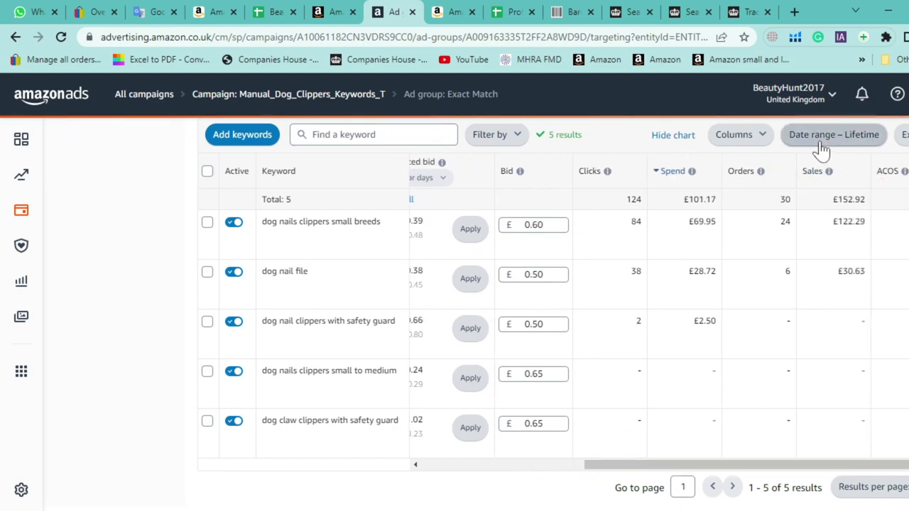
Limit figures to the last 30 days and check the first keyword's 84 clicks and £69.95 spend
left_click(488, 226)
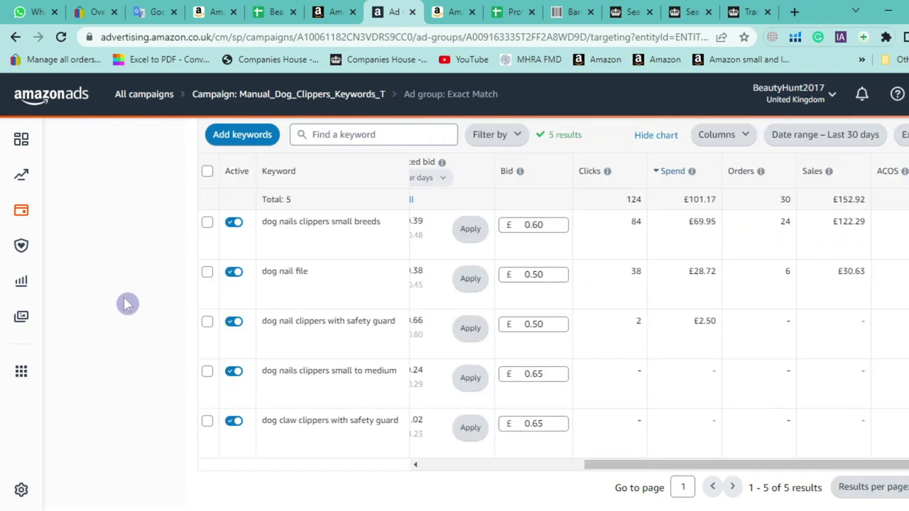
triple_click(348, 221)
double_click(648, 224)
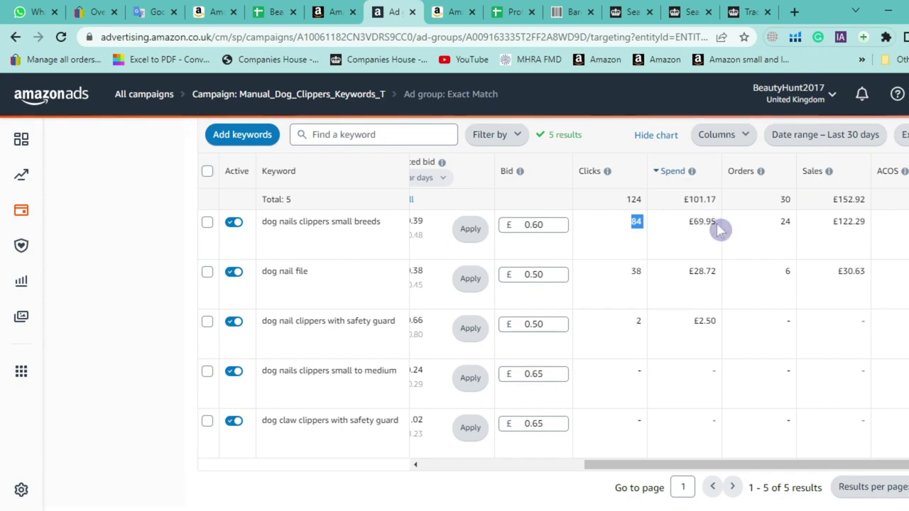
left_click_drag(718, 222, 875, 225)
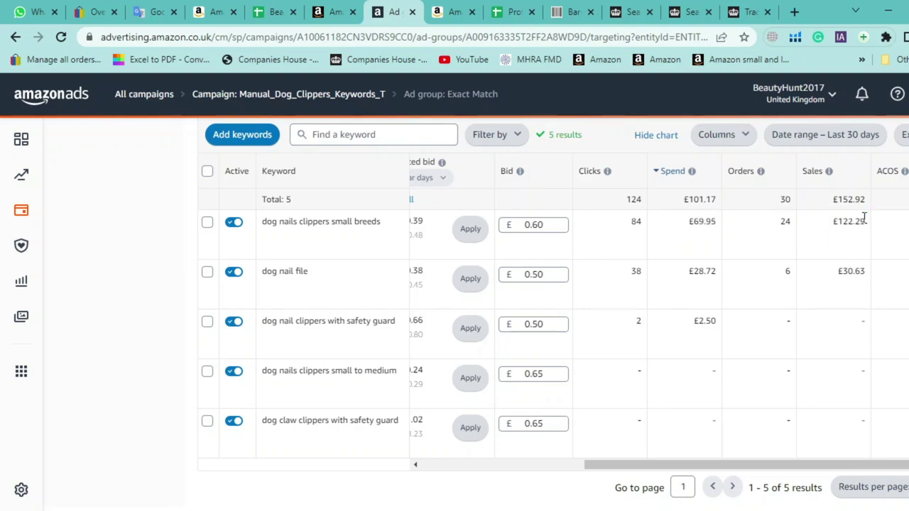
left_click(708, 234)
Select the whole 'dog nail file' keyword
double_click(287, 275)
triple_click(296, 274)
key("ctrl+c")
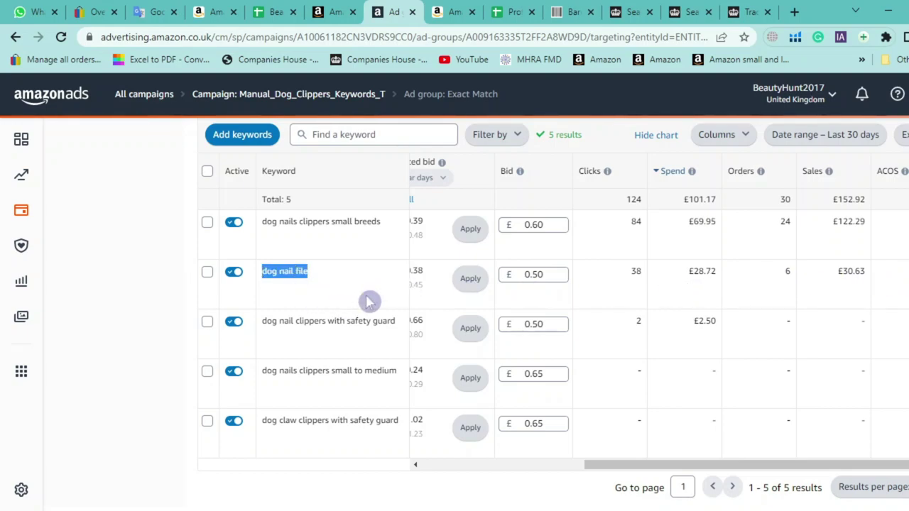
left_click(446, 12)
scroll(320, 167, "up", 10)
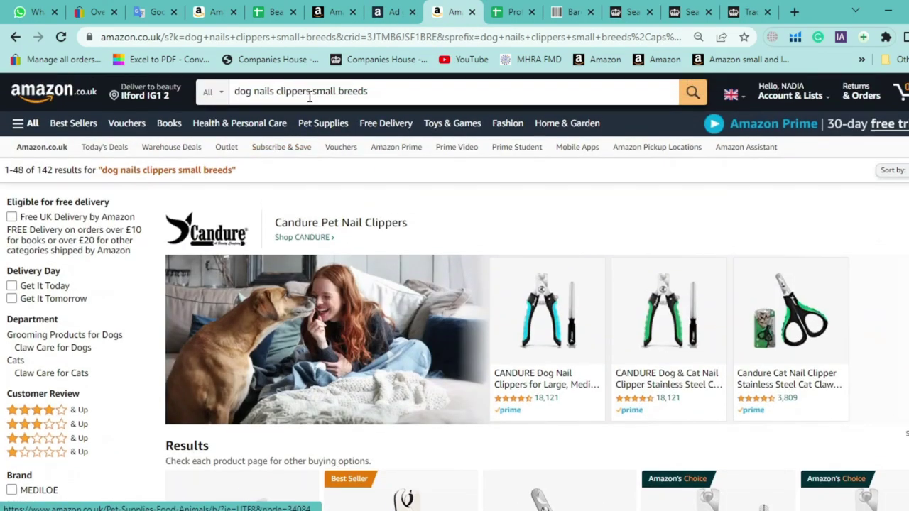
Search Amazon.co.uk for 'dog nail file' and scroll the results to find the sponsored clipper listing
left_click(310, 92)
key("ctrl+v")
key("Return")
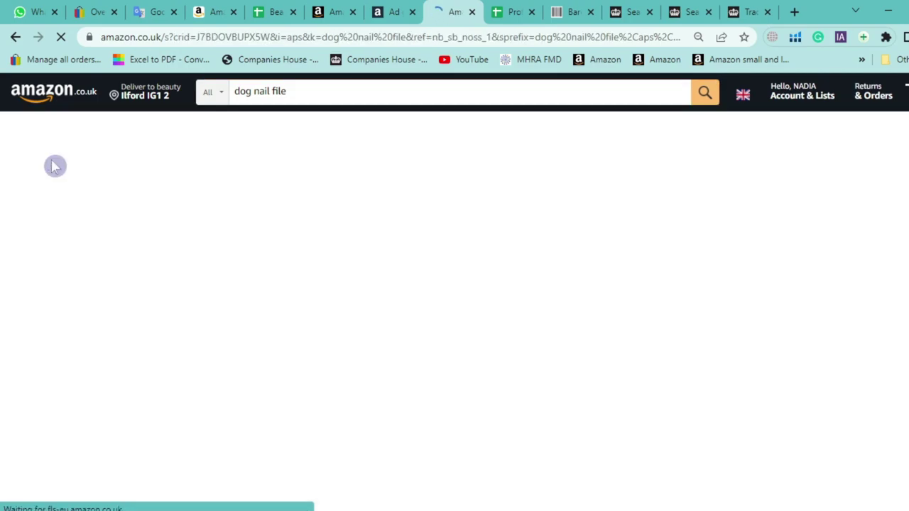
scroll(55, 166, "down", 5)
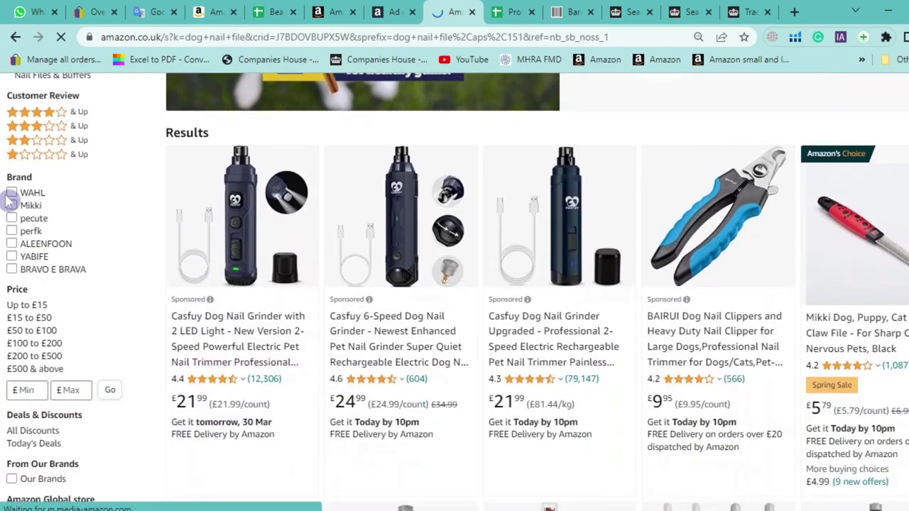
scroll(11, 200, "down", 12)
scroll(18, 198, "down", 2)
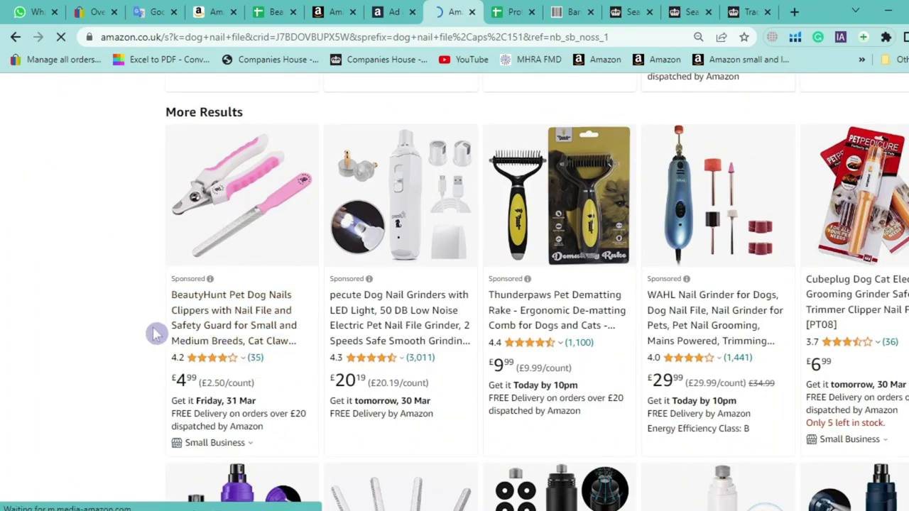
left_click_drag(488, 259, 25, 275)
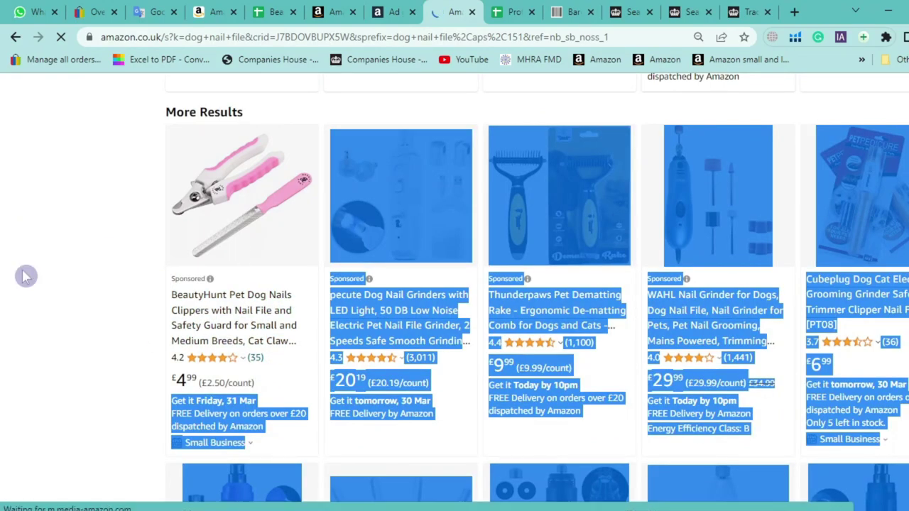
left_click(24, 276)
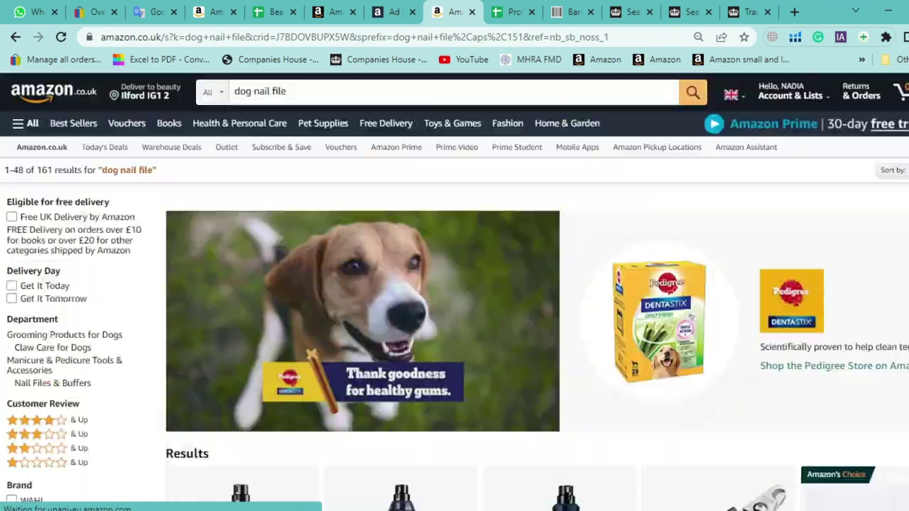
scroll(455, 291, "down", 8)
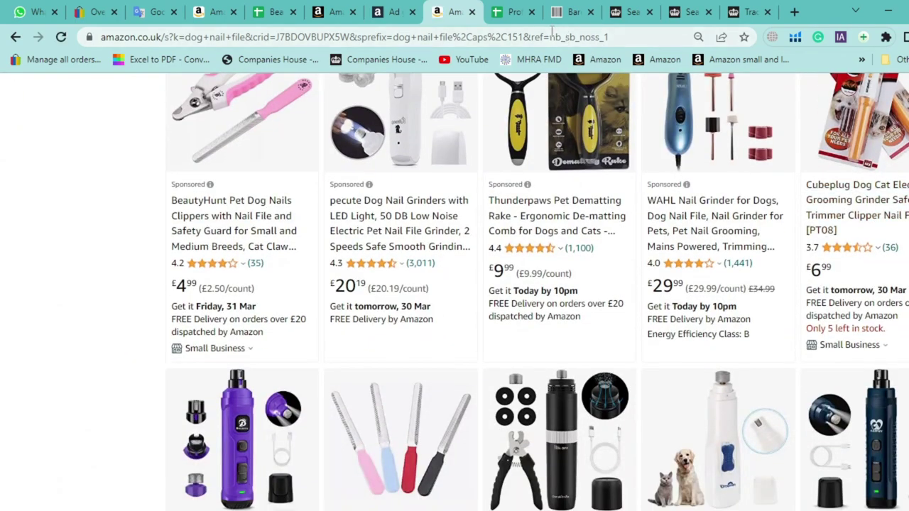
left_click(403, 10)
left_click_drag(656, 466, 622, 472)
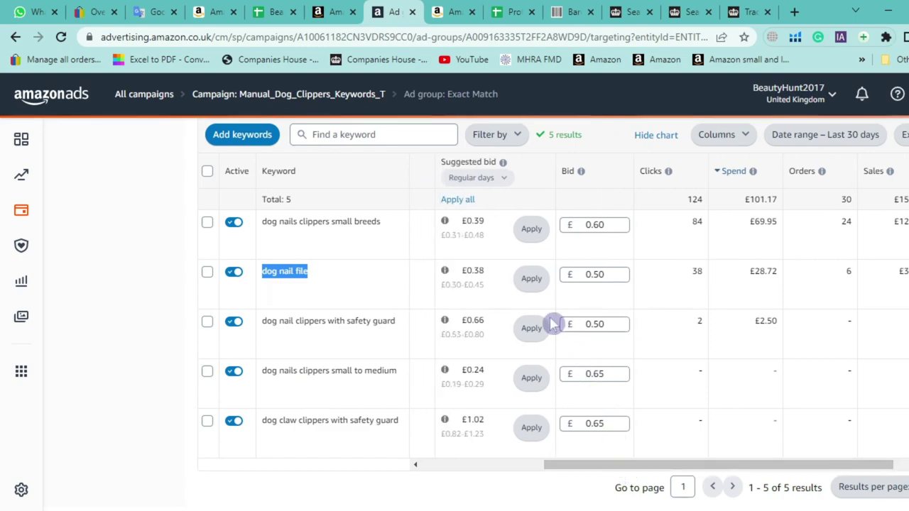
Compare the dog nail file £0.50 bid with its suggested range up to £0.45
triple_click(481, 287)
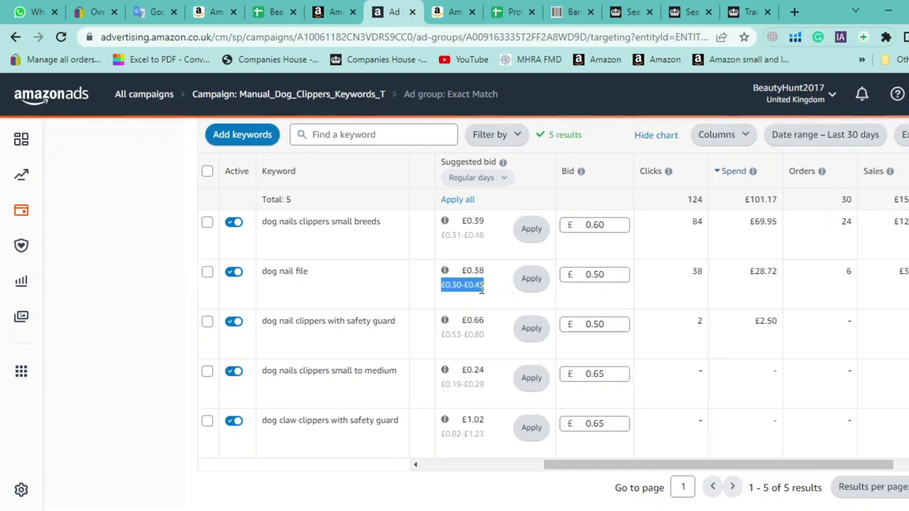
double_click(480, 286)
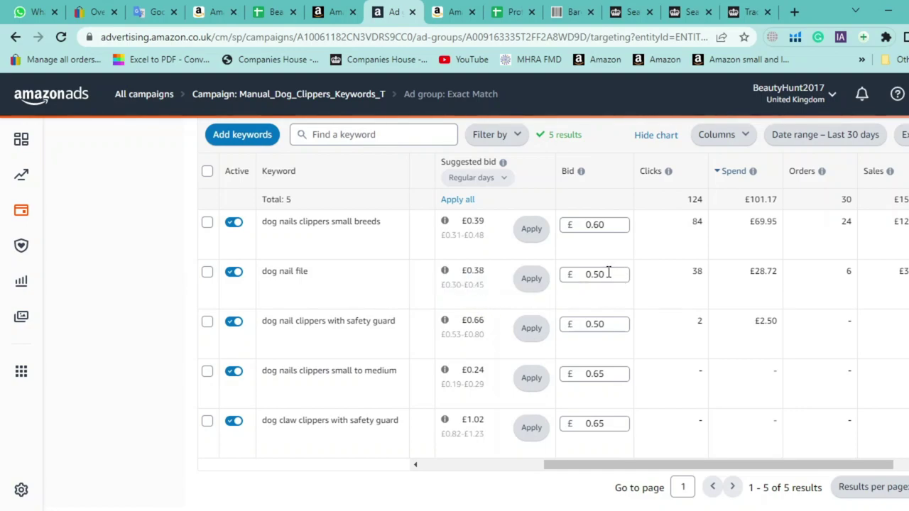
left_click(609, 274)
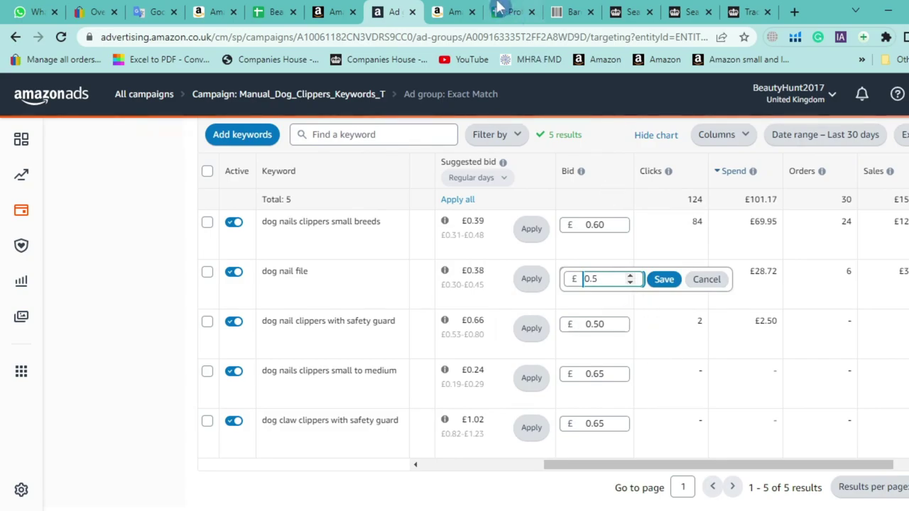
left_click(455, 12)
scroll(107, 291, "up", 3)
scroll(36, 290, "up", 15)
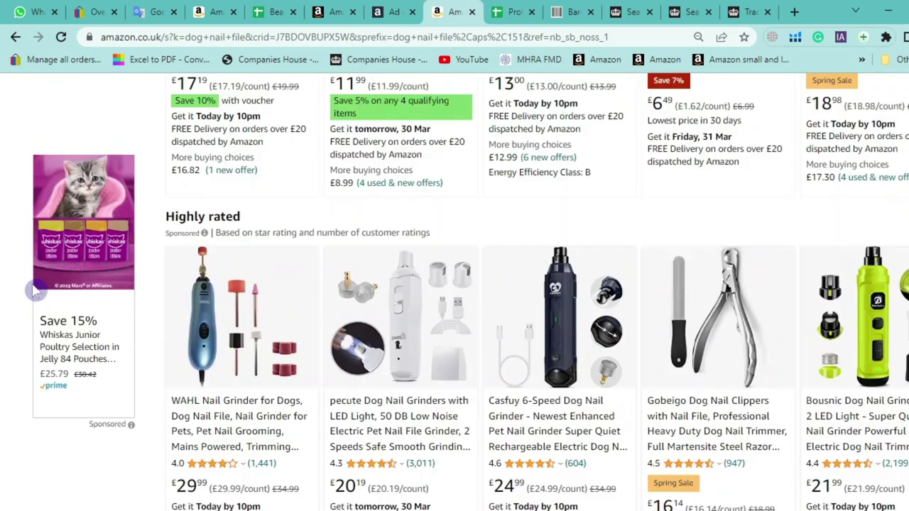
scroll(36, 290, "up", 2)
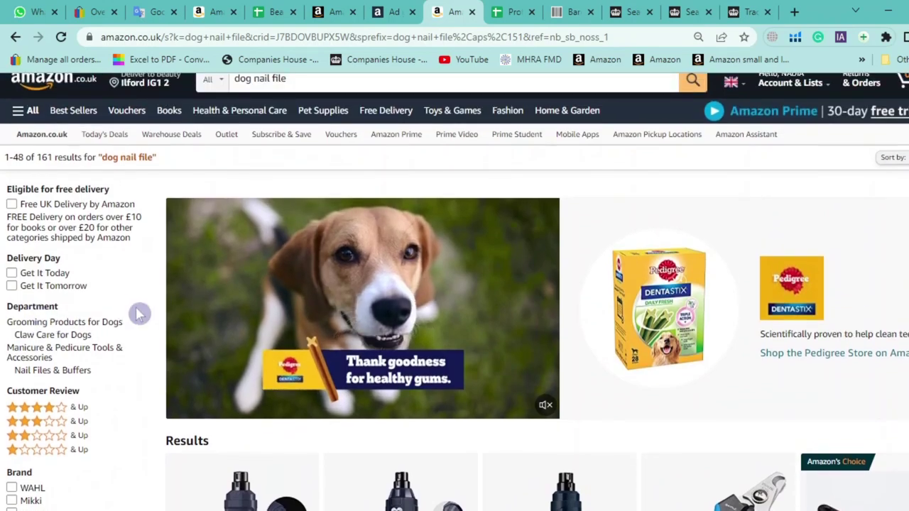
scroll(126, 312, "down", 5)
left_click(394, 12)
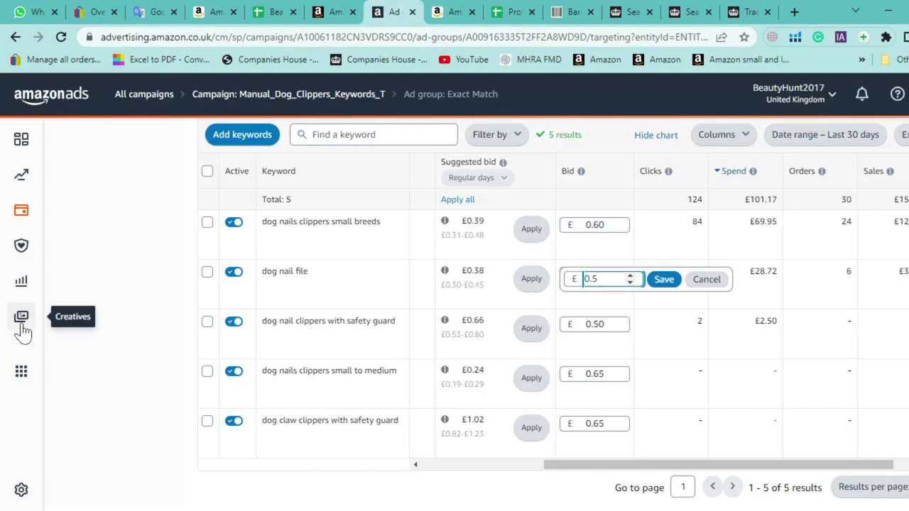
Highlight the last keywords, including the safety guard keyword's Clicks figure
double_click(386, 421)
left_click_drag(370, 414, 264, 335)
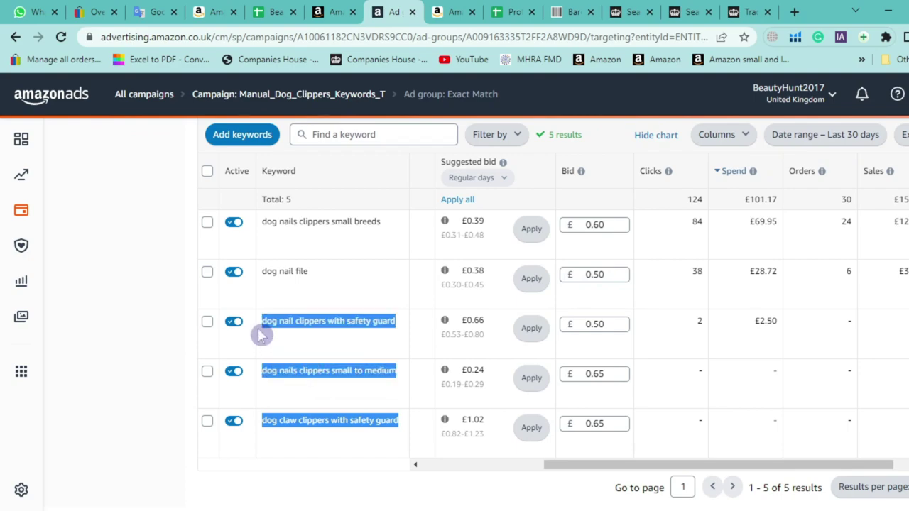
left_click_drag(684, 331, 784, 329)
left_click_drag(399, 432, 273, 387)
left_click(638, 403)
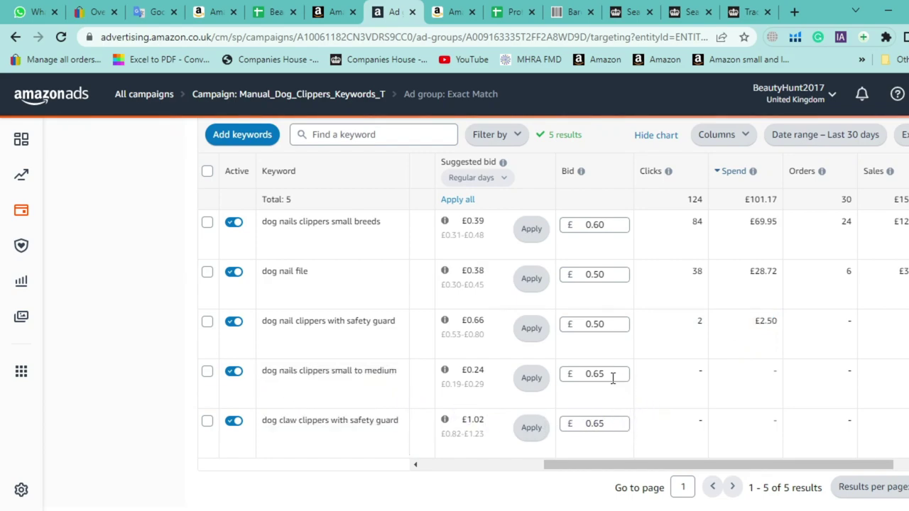
left_click_drag(406, 430, 237, 392)
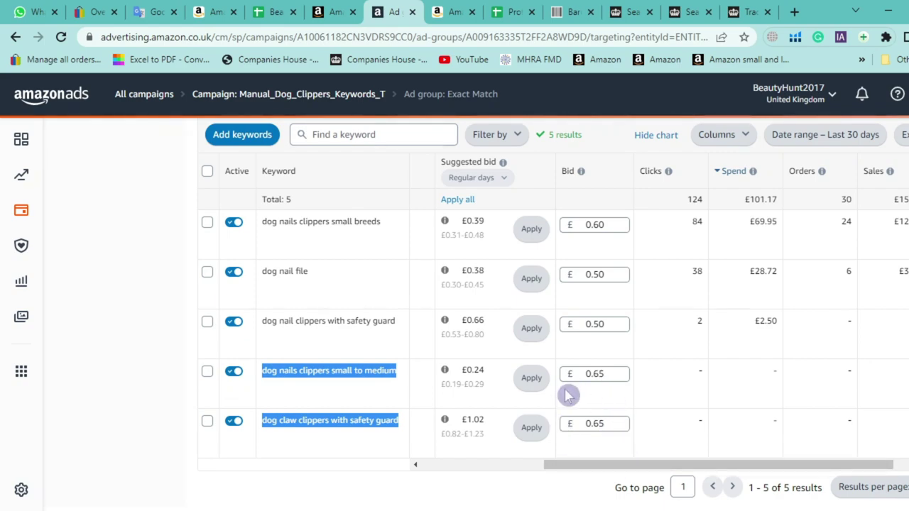
left_click(501, 11)
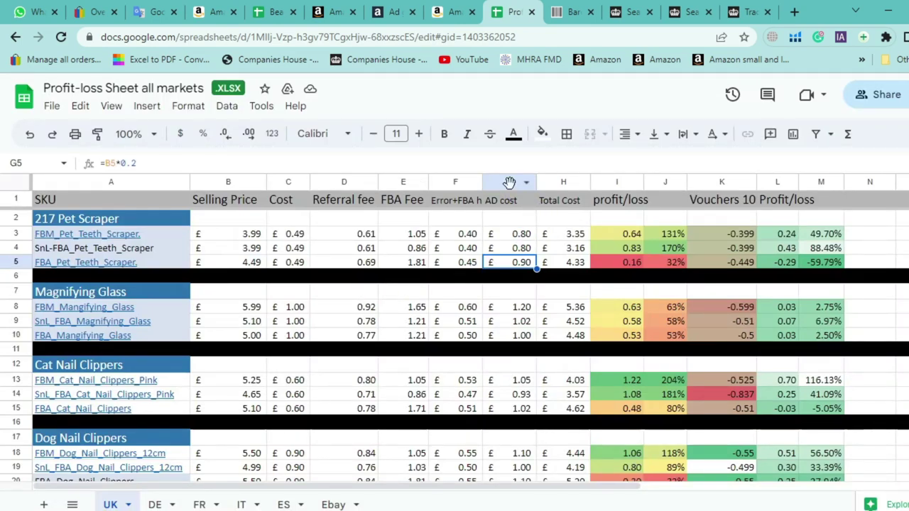
left_click(509, 183)
left_click(559, 183)
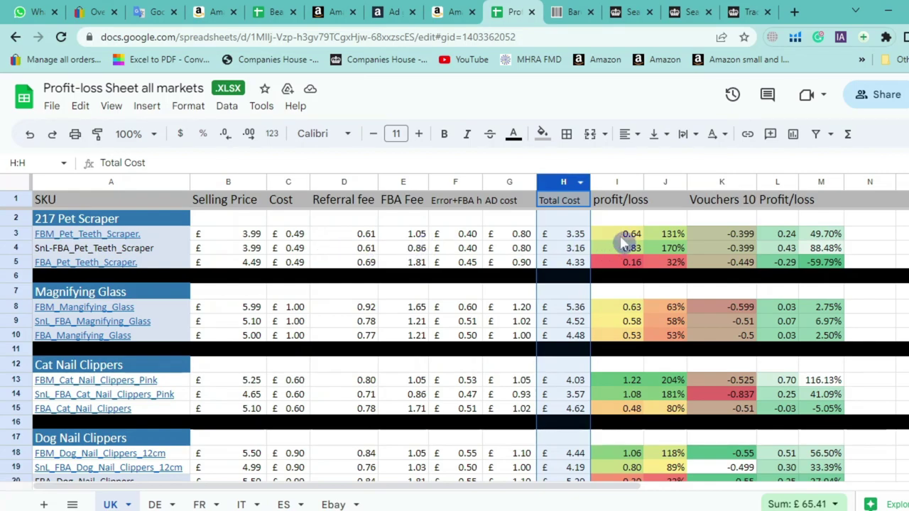
left_click(575, 235)
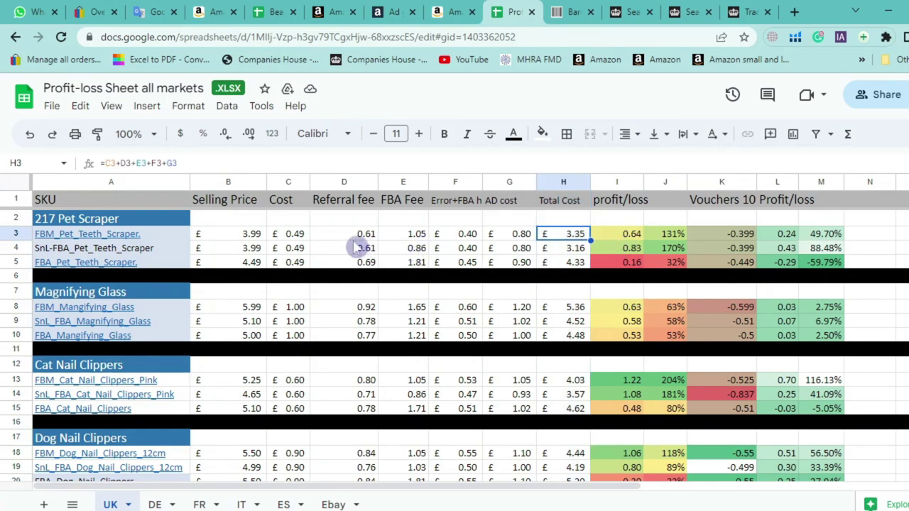
left_click(295, 238)
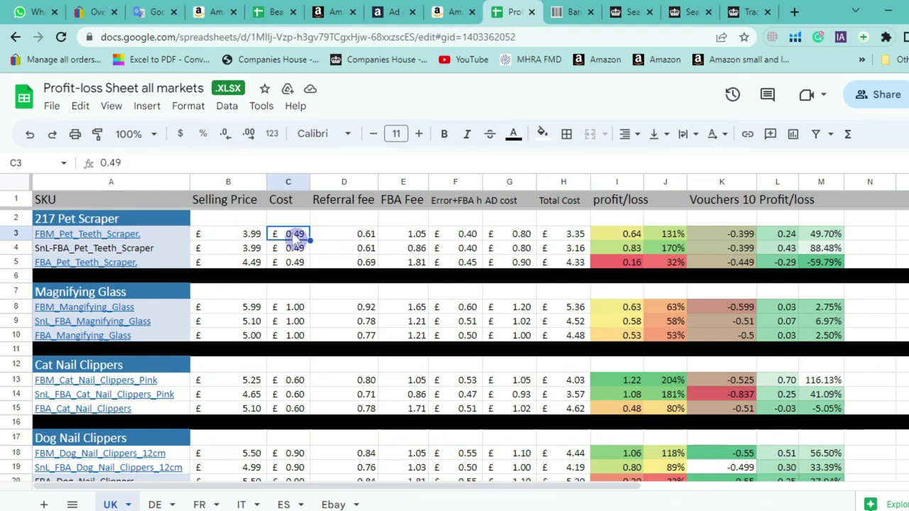
left_click(350, 241)
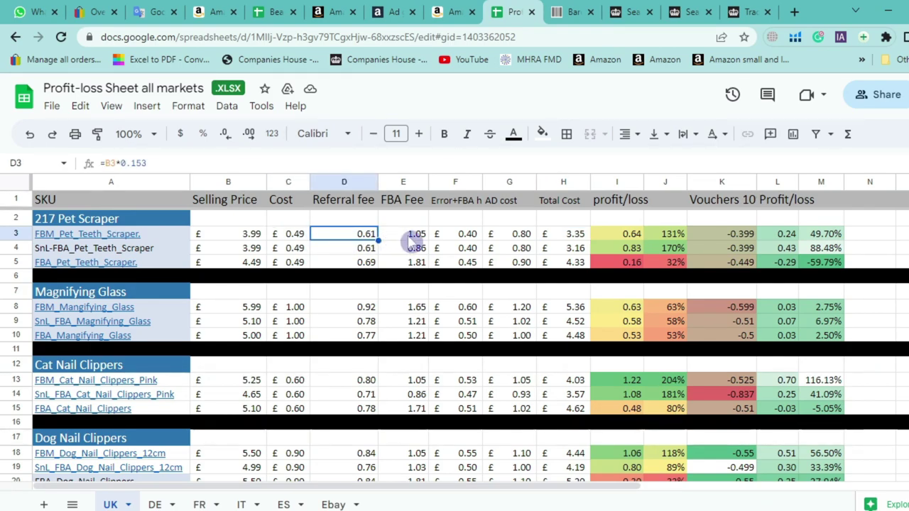
left_click(414, 242)
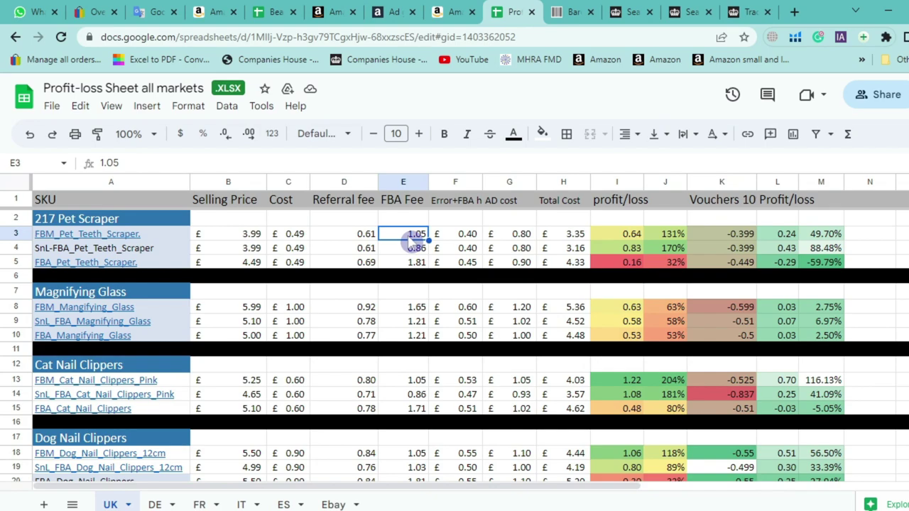
left_click(415, 263)
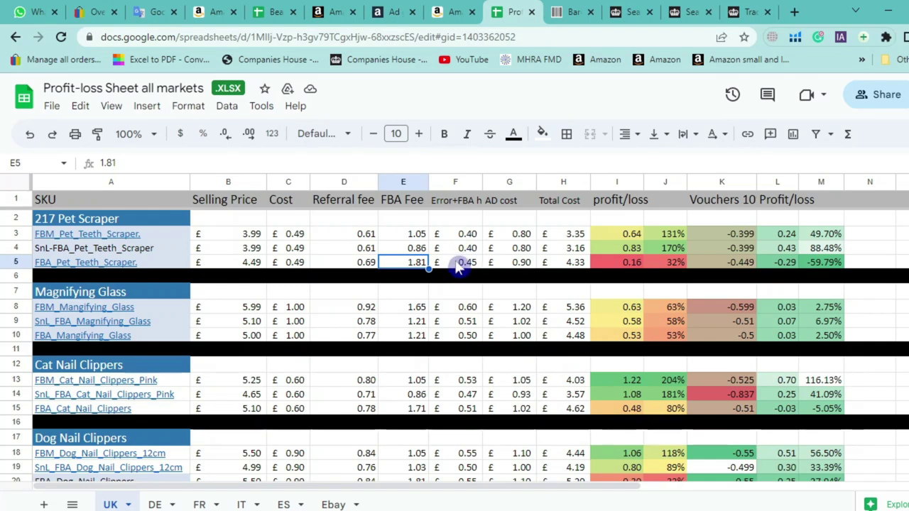
left_click(507, 268)
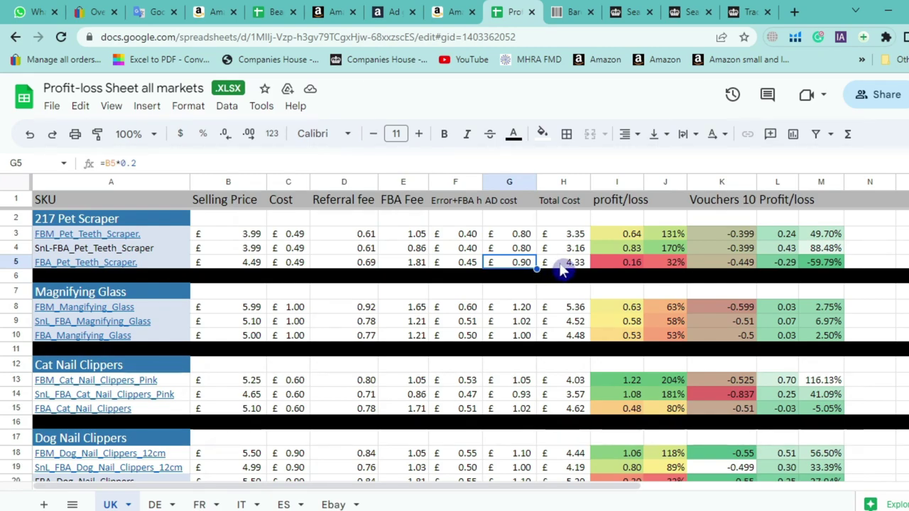
left_click(562, 269)
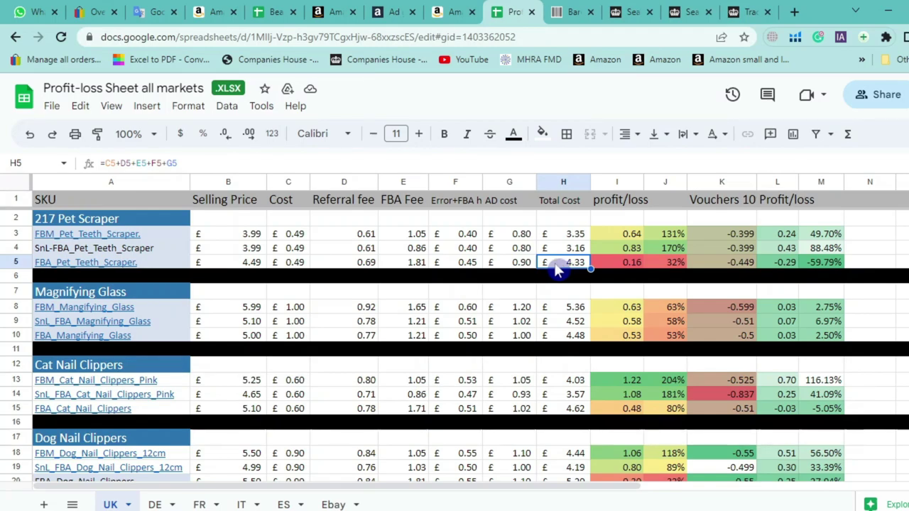
left_click(255, 270)
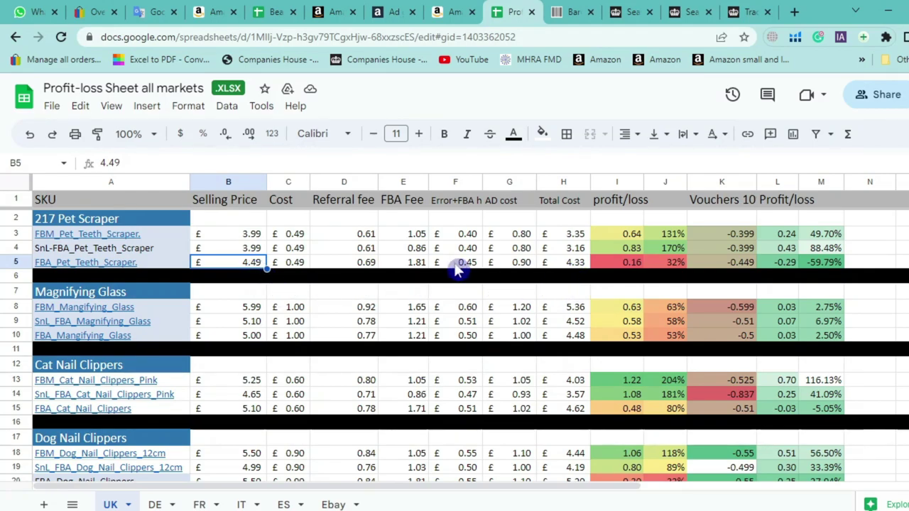
left_click(565, 263)
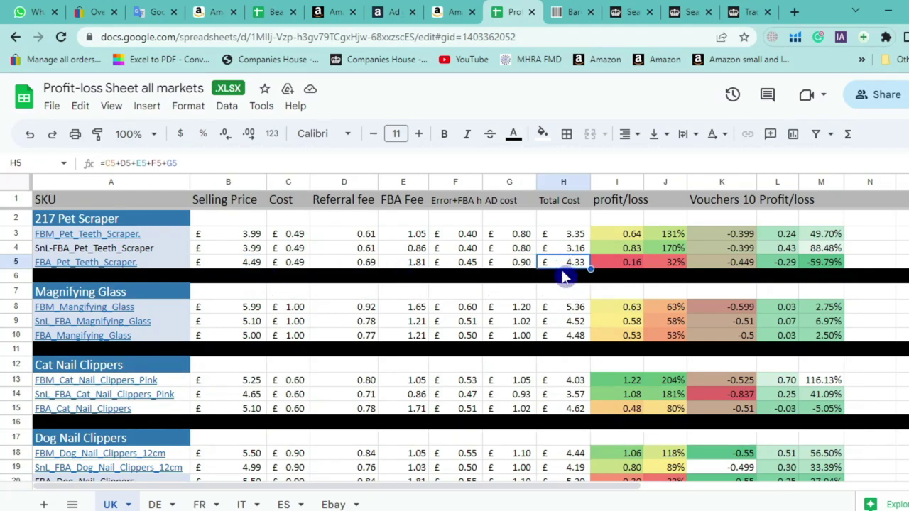
left_click(628, 266)
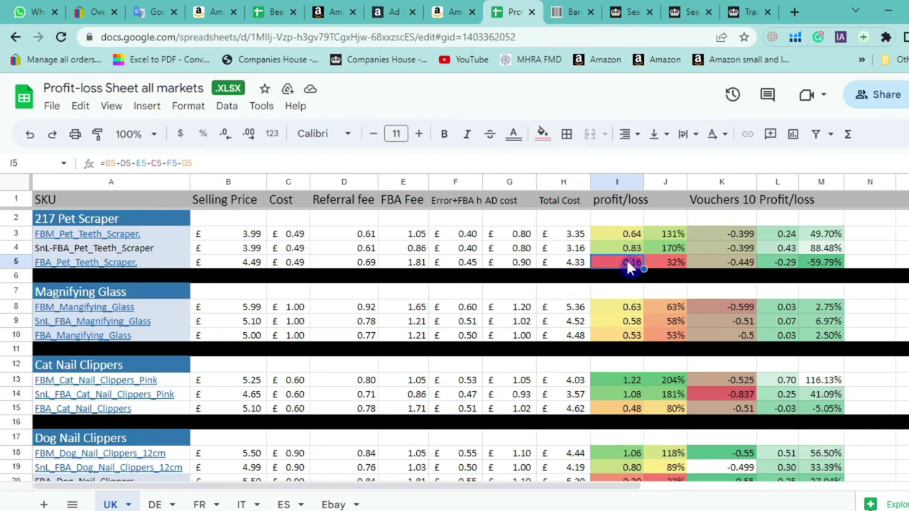
left_click(668, 265)
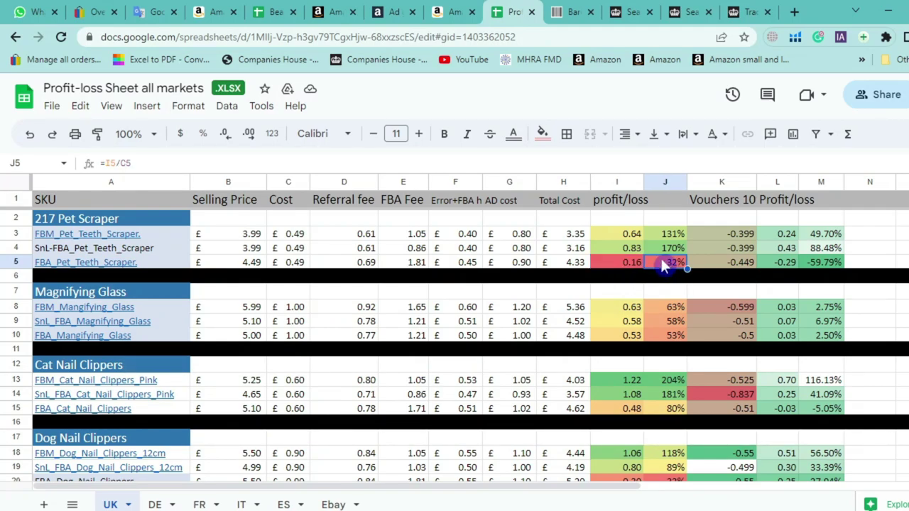
left_click(303, 263)
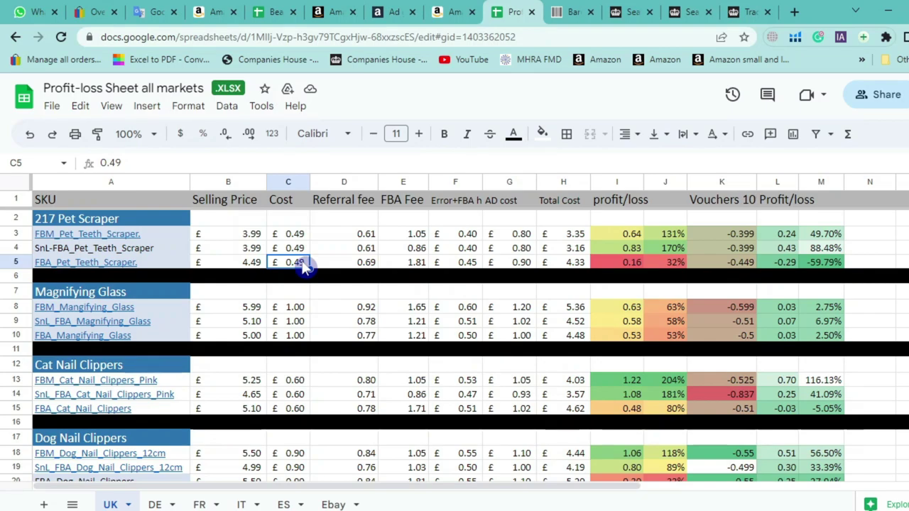
left_click(620, 264)
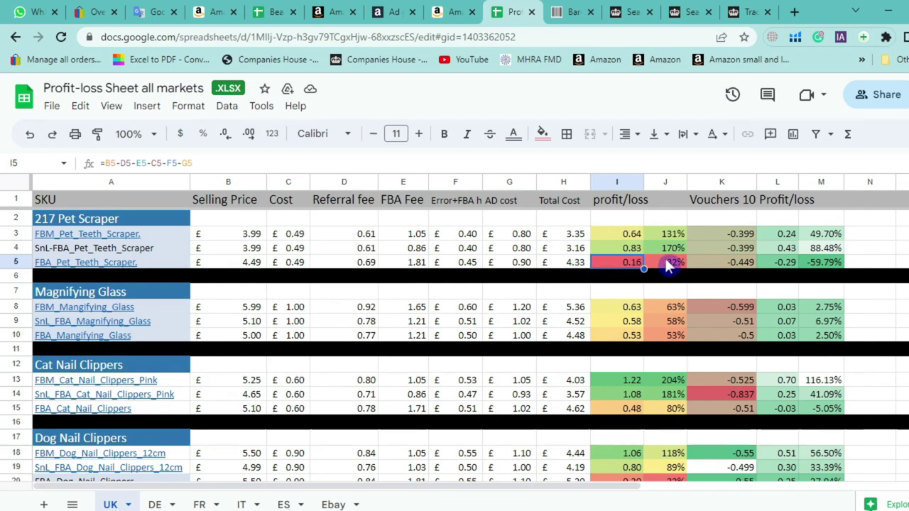
left_click(668, 264)
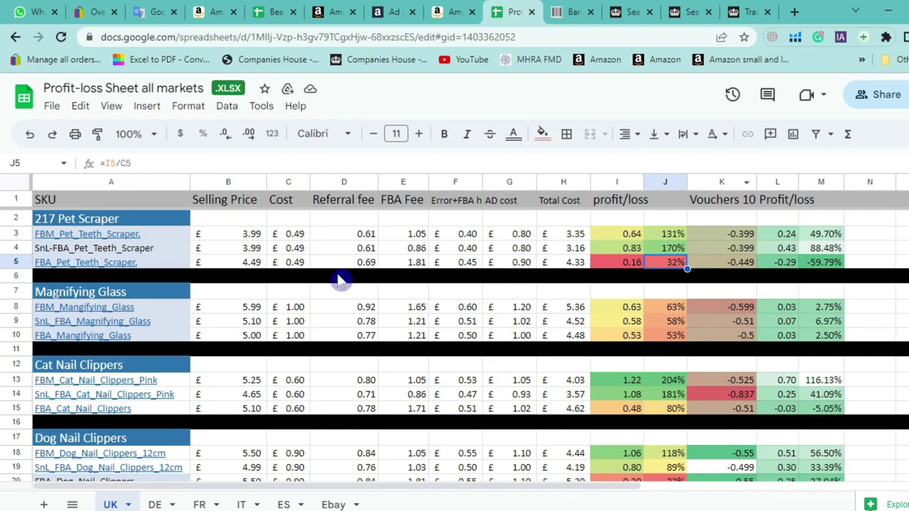
scroll(344, 274, "down", 1)
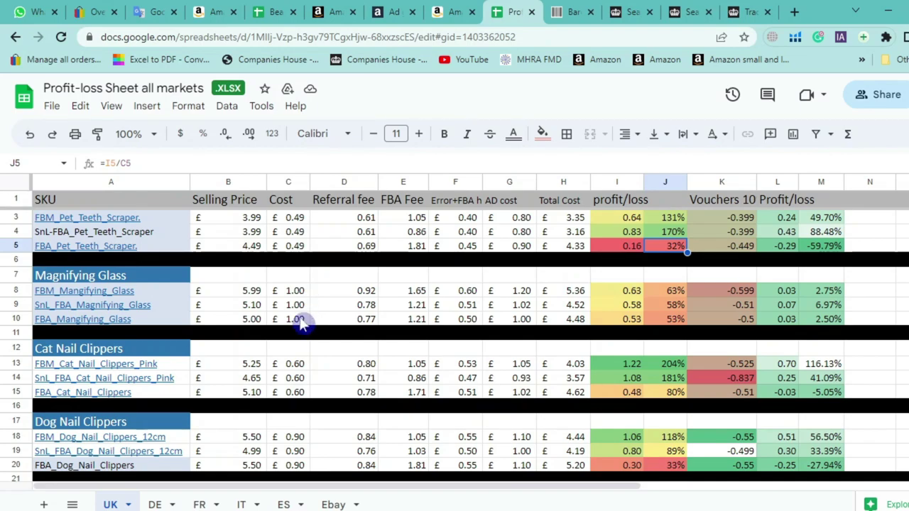
scroll(302, 320, "down", 2)
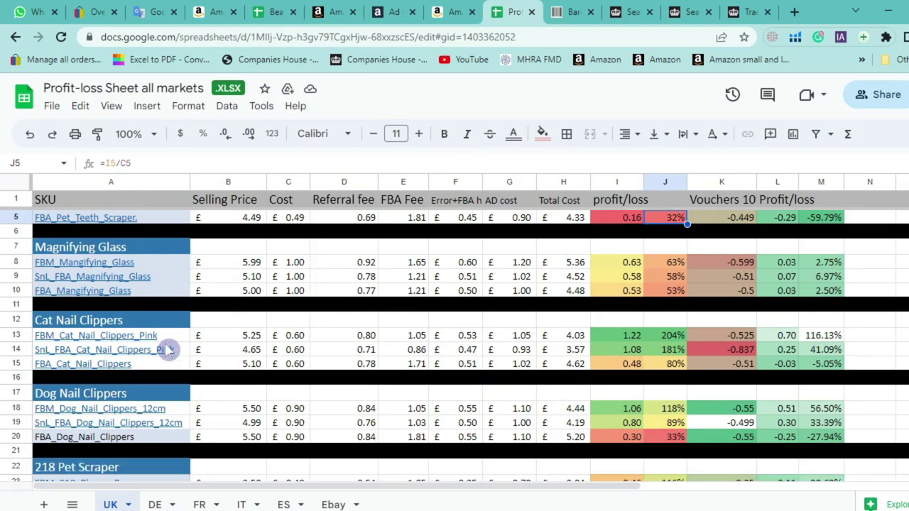
left_click(17, 320)
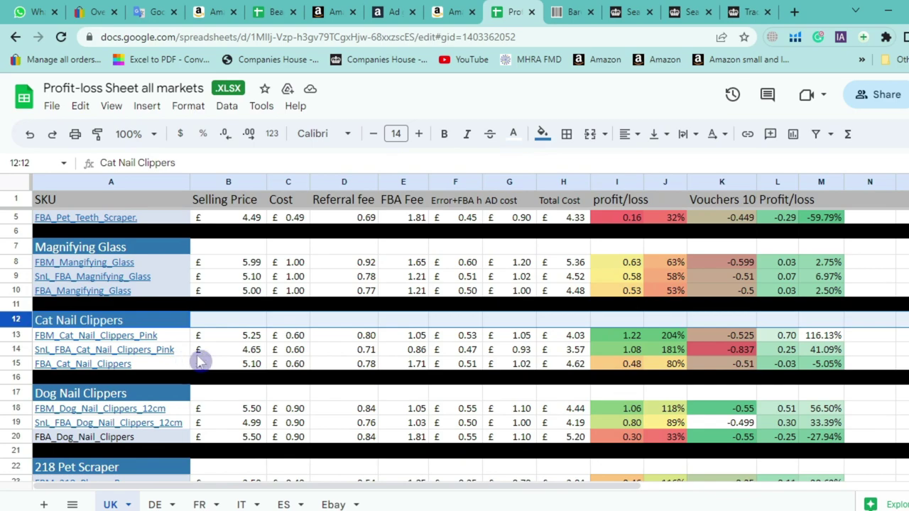
left_click(292, 350)
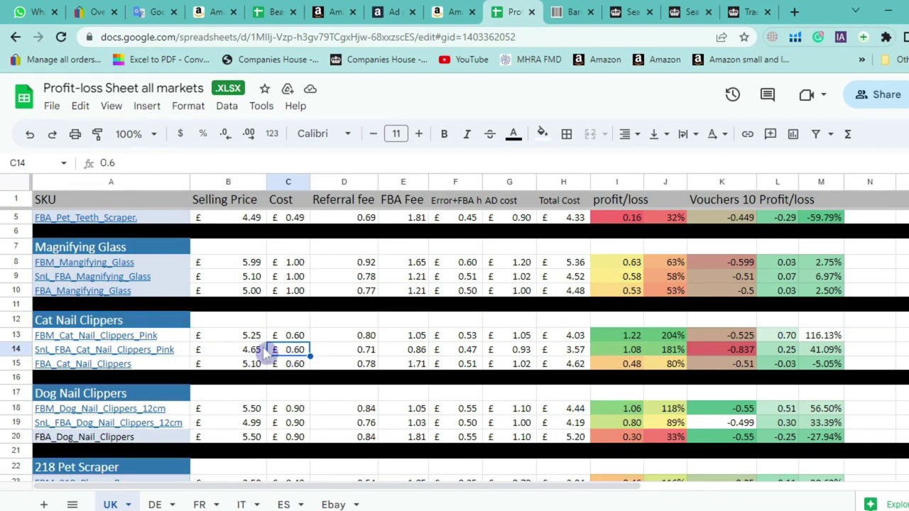
left_click(631, 350)
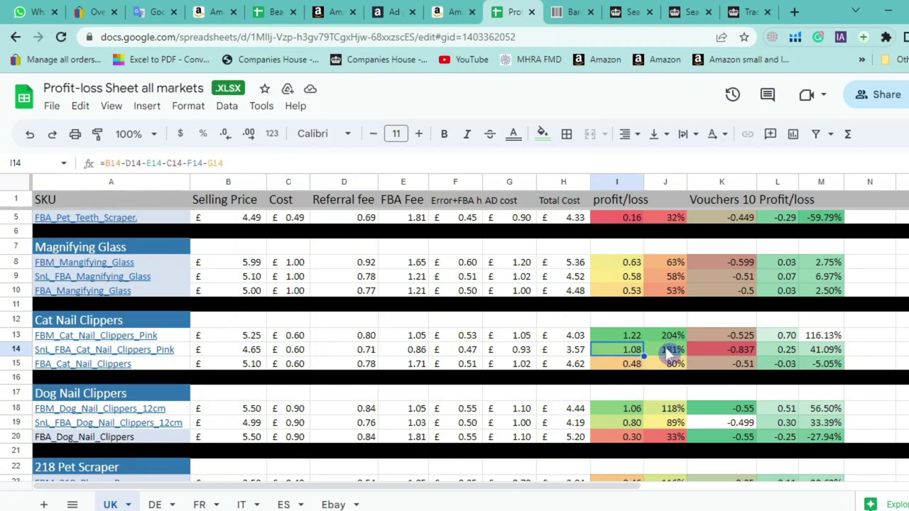
left_click(670, 351)
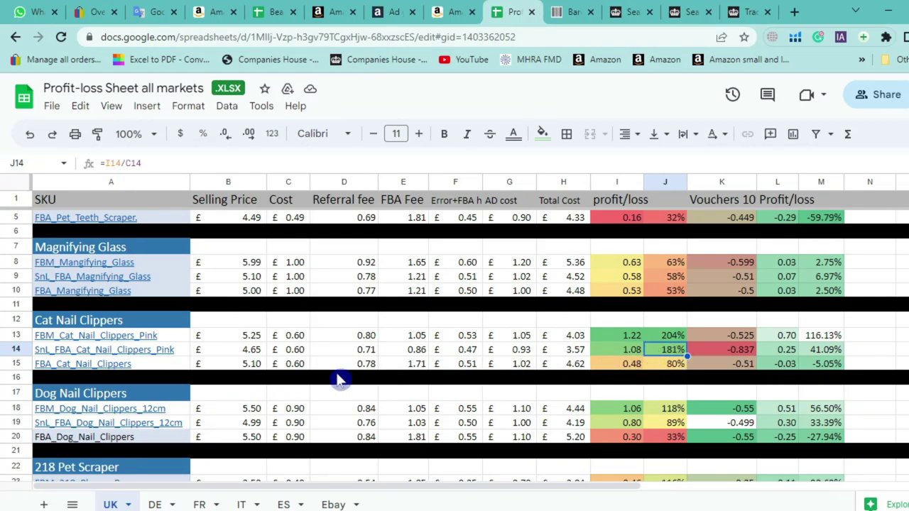
left_click(295, 351)
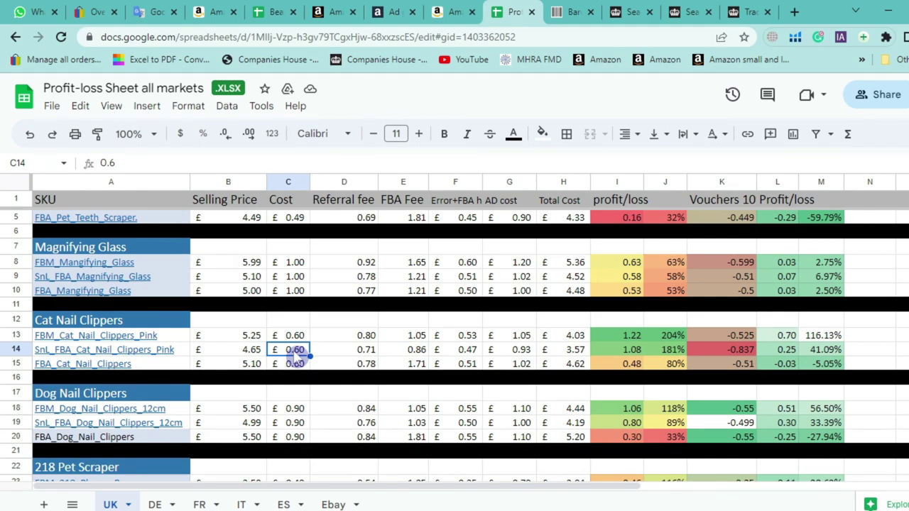
left_click(612, 349)
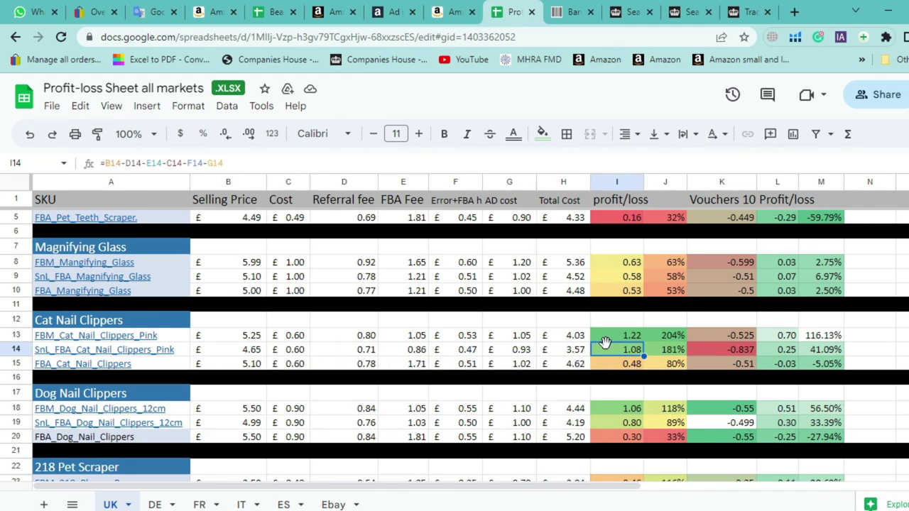
left_click(672, 352)
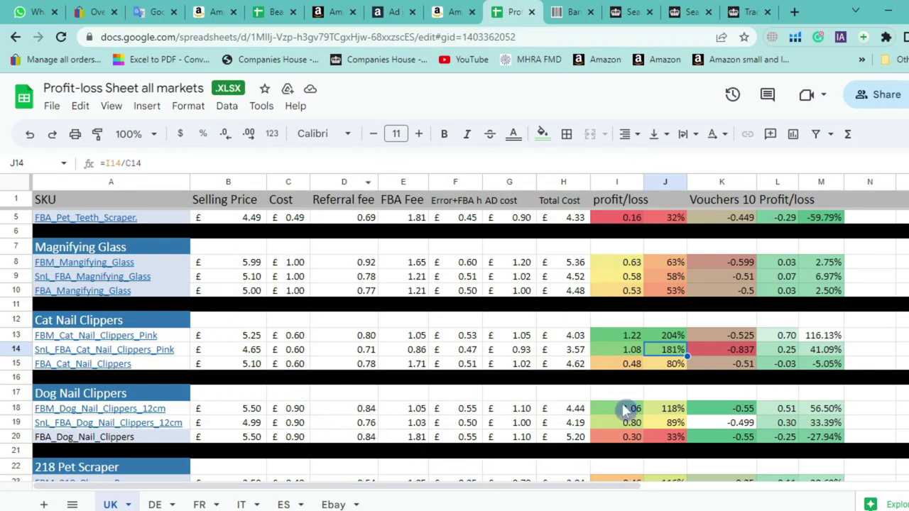
left_click(719, 355)
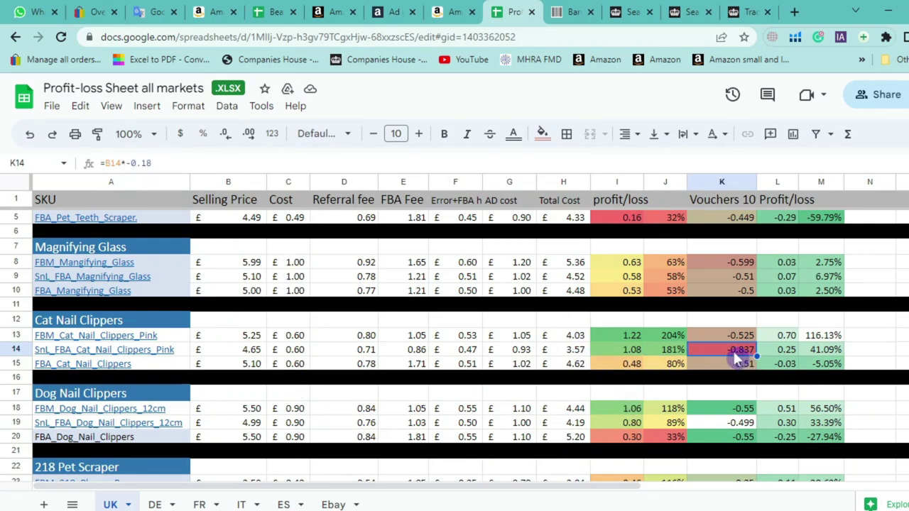
left_click(784, 351)
left_click(821, 351)
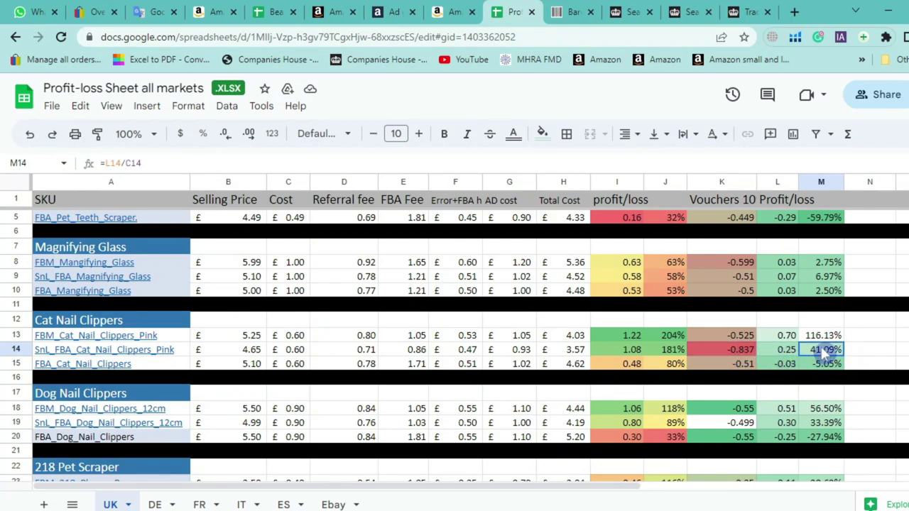
left_click(639, 351)
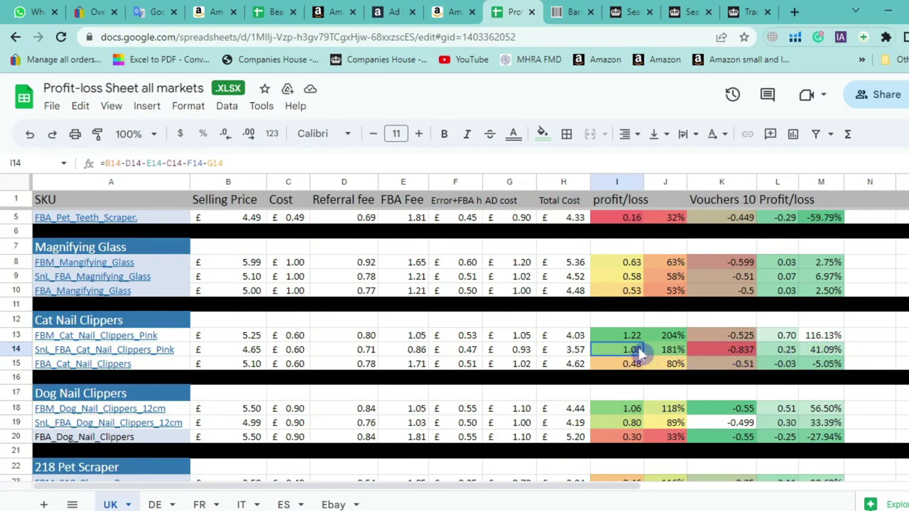
left_click(794, 352)
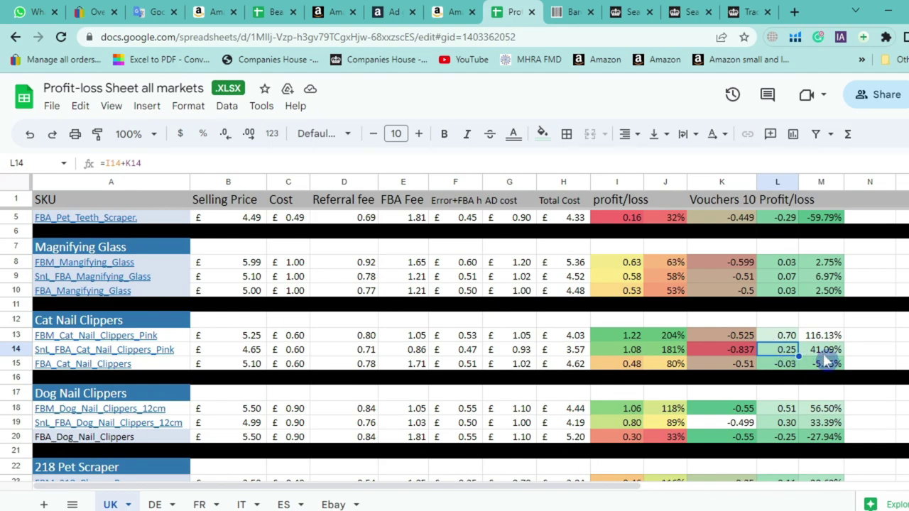
left_click(824, 351)
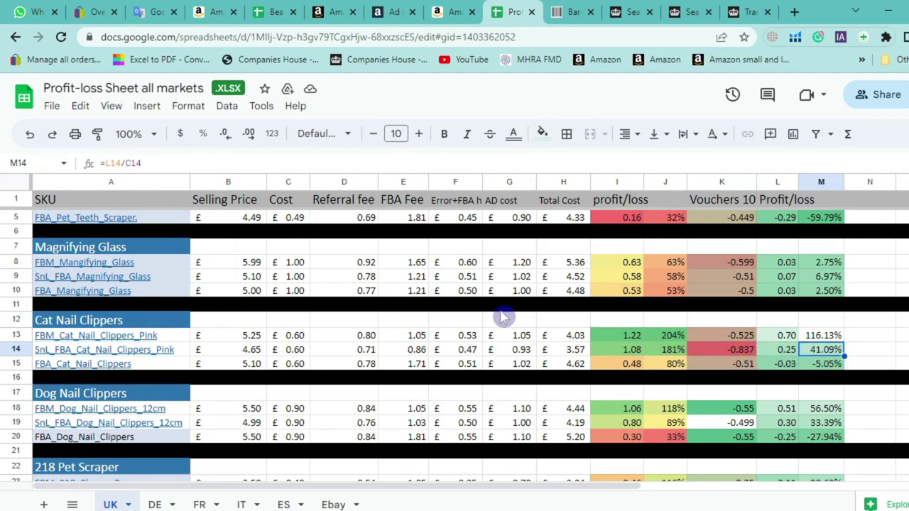
scroll(455, 304, "up", 1)
scroll(400, 313, "down", 3)
scroll(400, 313, "up", 7)
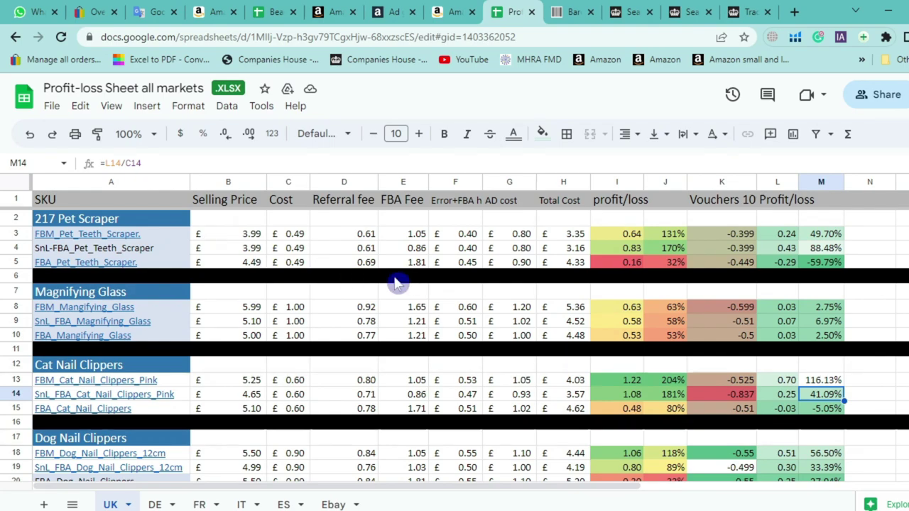
On a new line after 'bRAND REGISTRY', type '£100 ad £100= ACOS 100%' in the source text
left_click(168, 7)
scroll(166, 319, "down", 4)
scroll(167, 319, "down", 3)
left_click(196, 244)
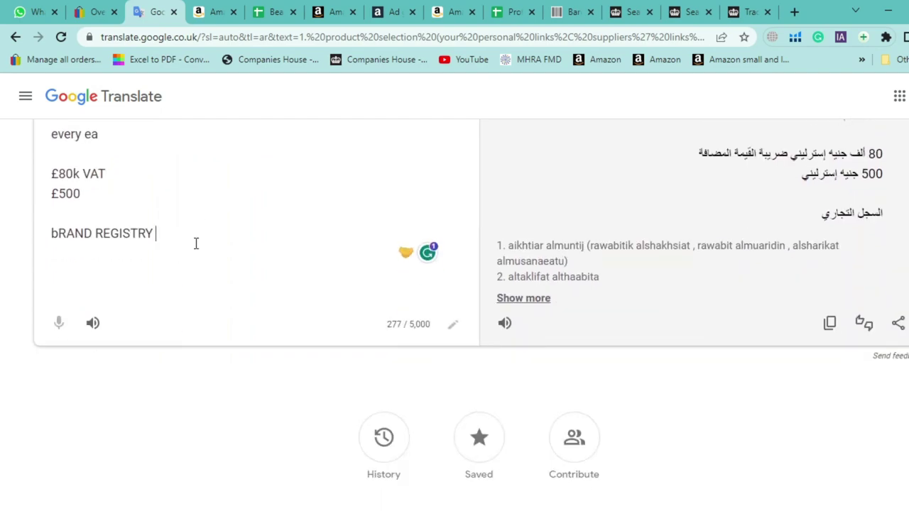
key("Return")
key("Return")
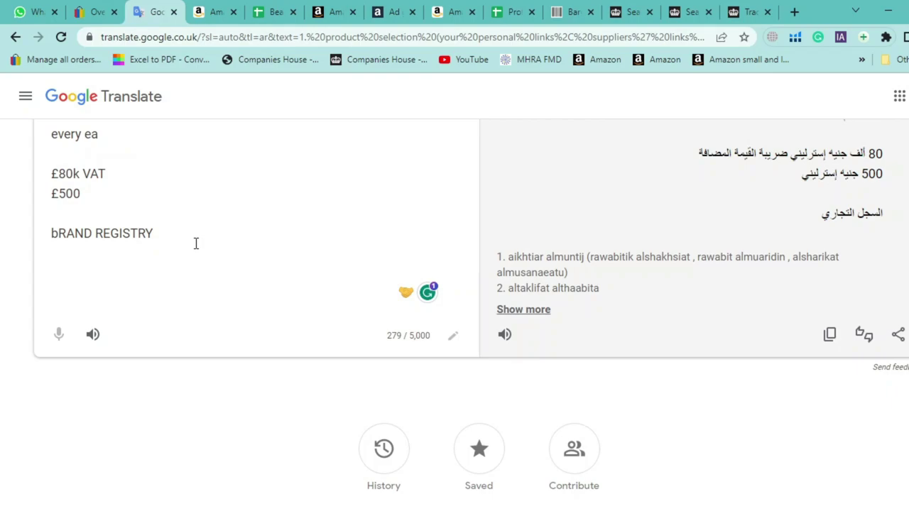
type("£100")
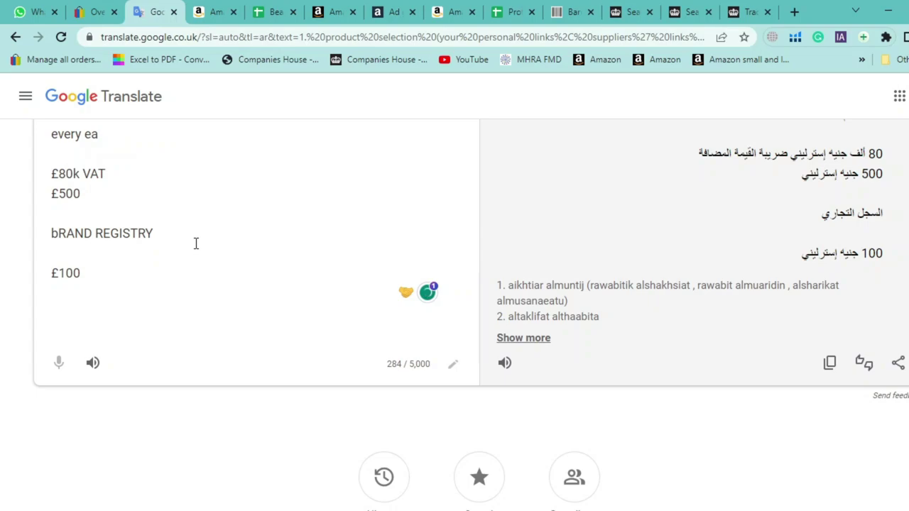
type("ad £100= ACOS 100%")
key("Return")
type("098=-")
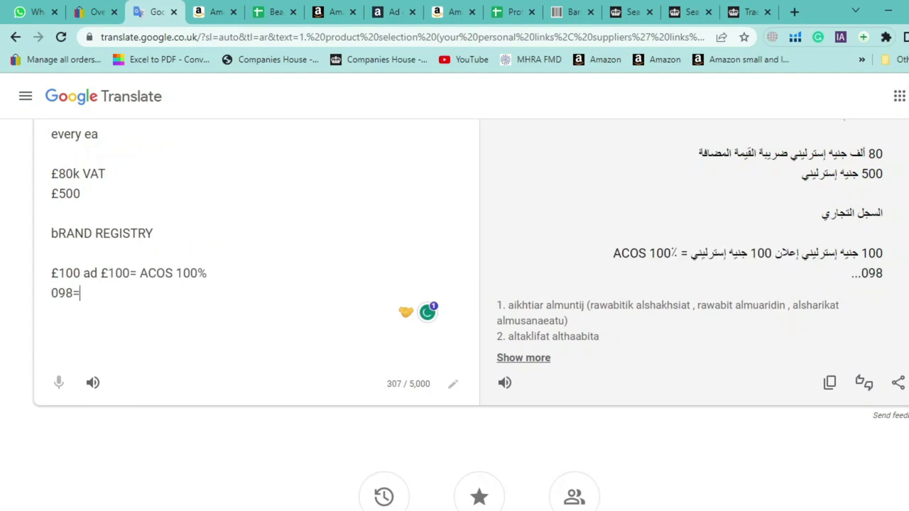
key("BackSpace")
key("BackSpace")
key("BackSpace")
key("BackSpace")
key("BackSpace")
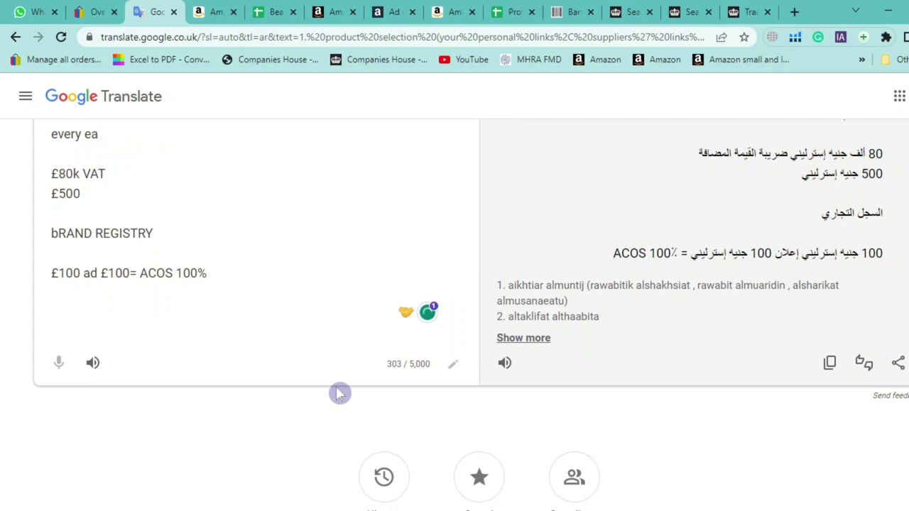
type("2")
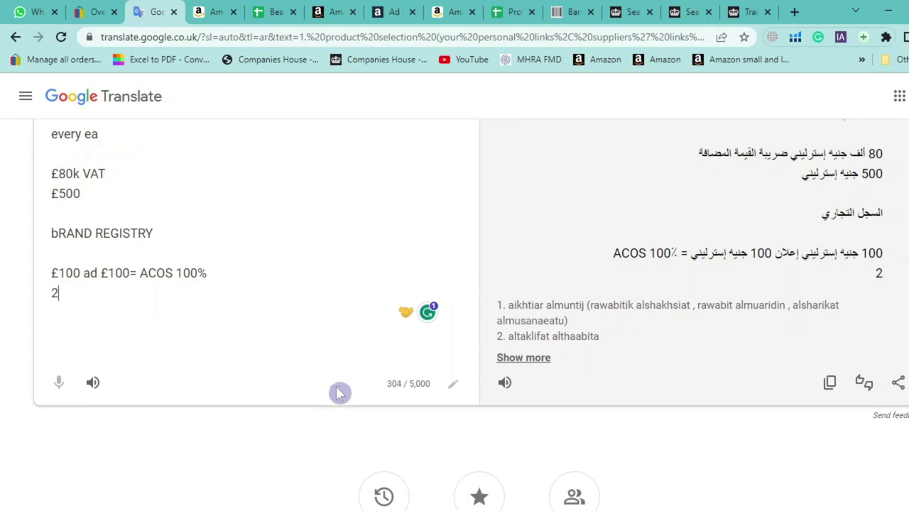
key("BackSpace")
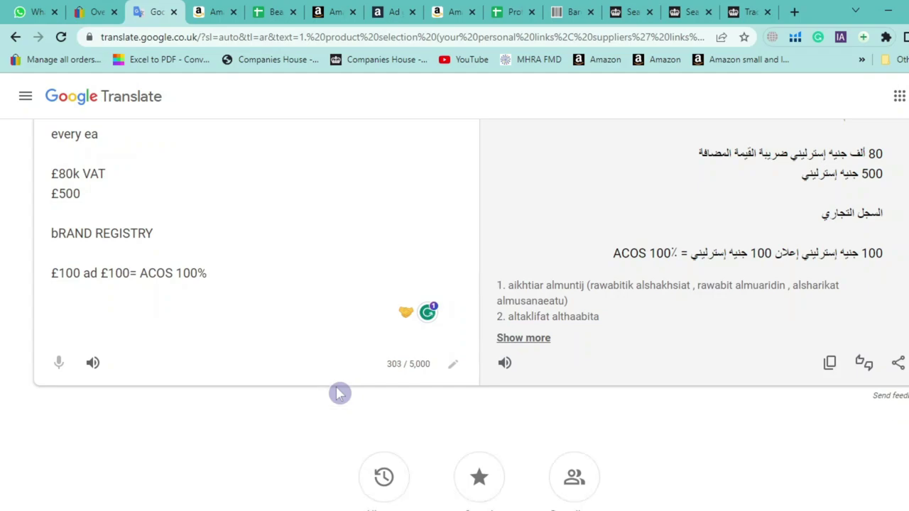
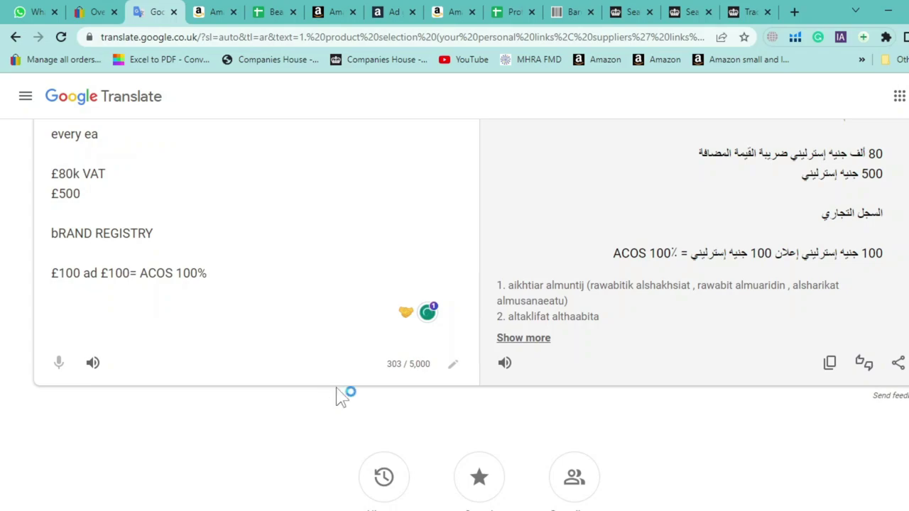
Add the '£100 ad £80=' and '20%' ACOS lines to the translation notes and remove the stray dash
type("£100")
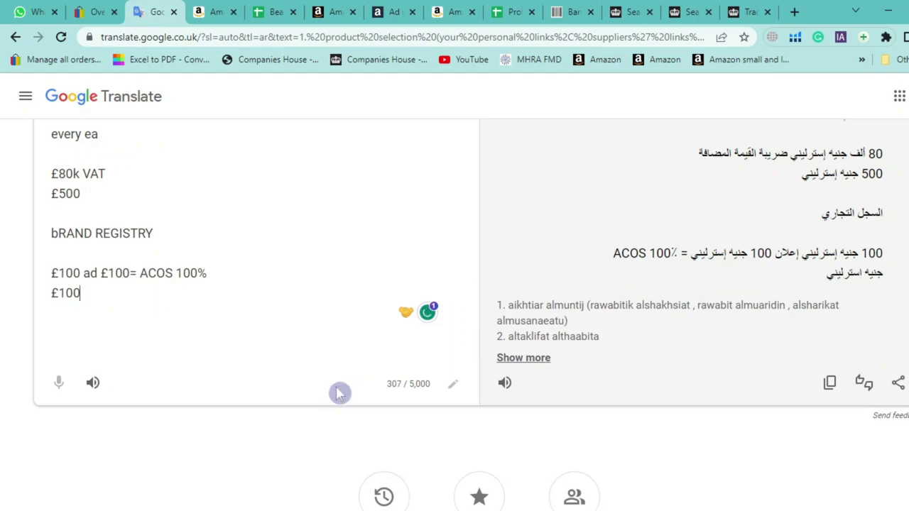
type(" ad ")
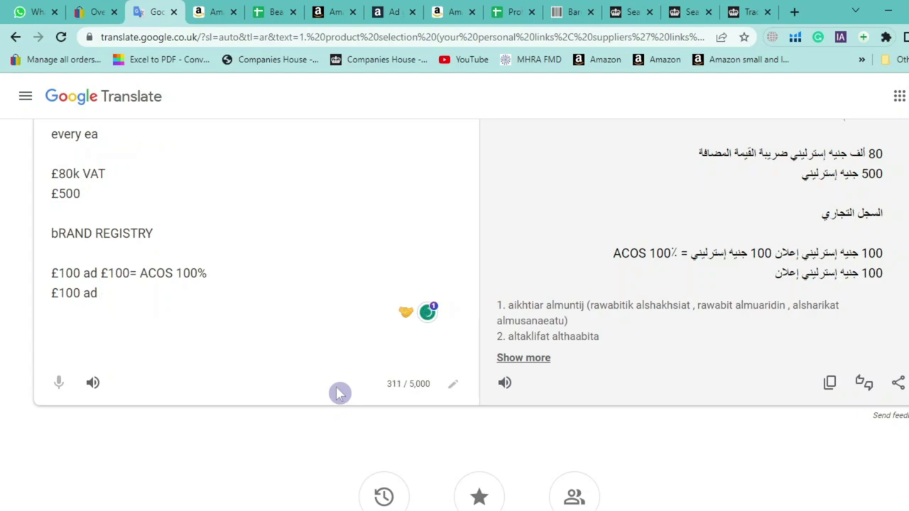
type("£80= 80%")
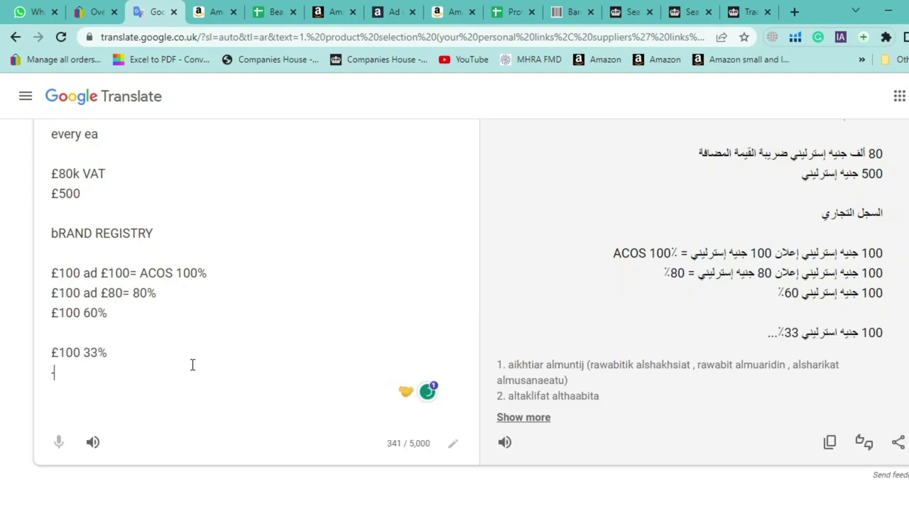
key("BackSpace")
type("20%")
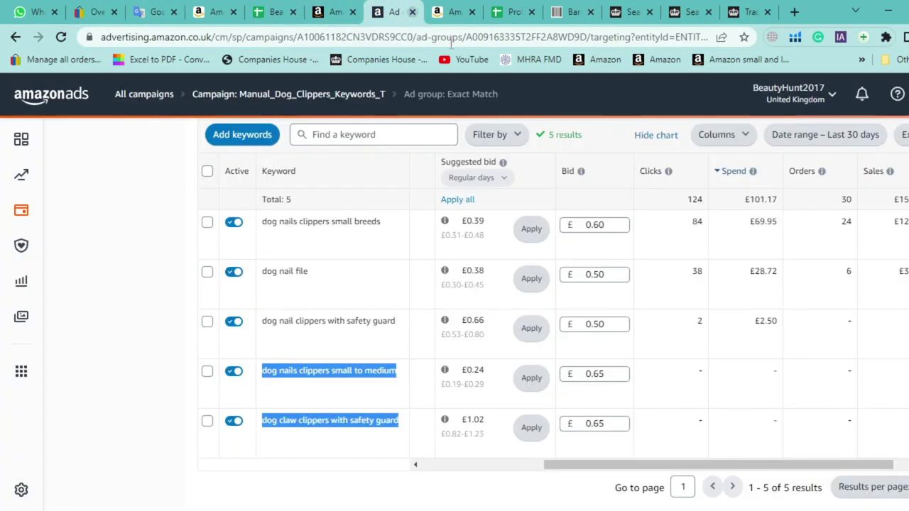
left_click(391, 11)
Highlight the keyword names in the Exact Match keyword table
scroll(824, 298, "up", 2)
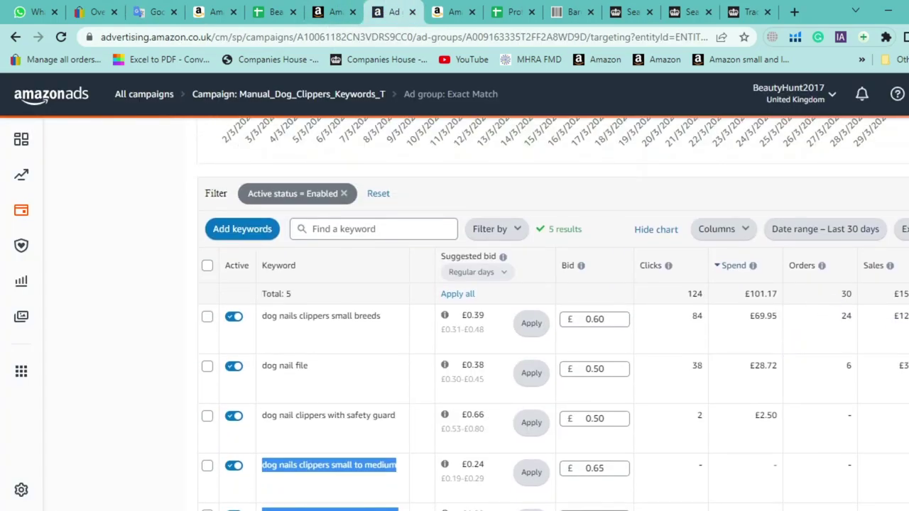
scroll(824, 299, "down", 1)
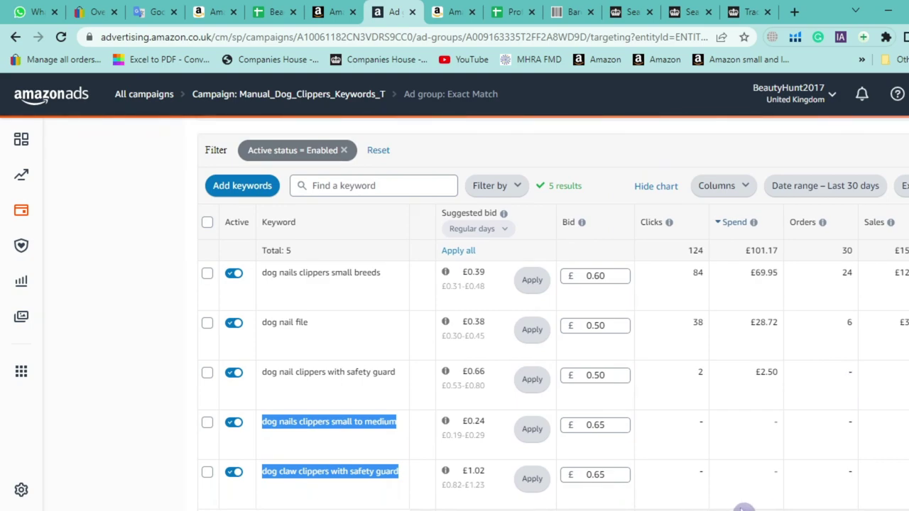
left_click_drag(723, 508, 798, 473)
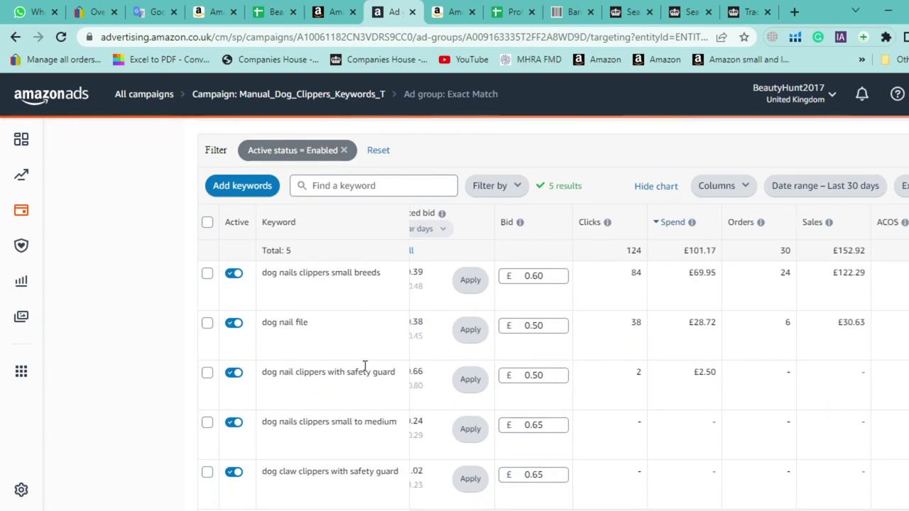
left_click_drag(378, 462, 278, 271)
left_click(754, 320)
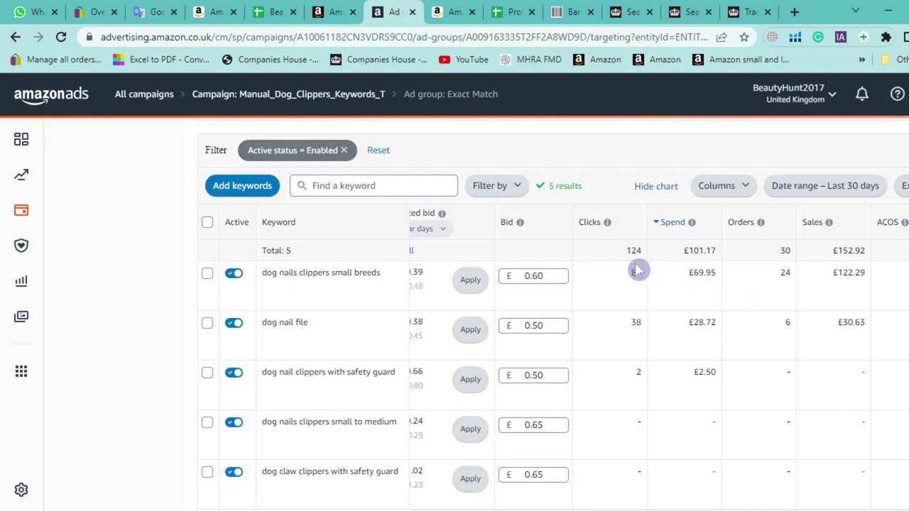
Highlight the Orders total 30 and the Sales total £152.92
double_click(784, 252)
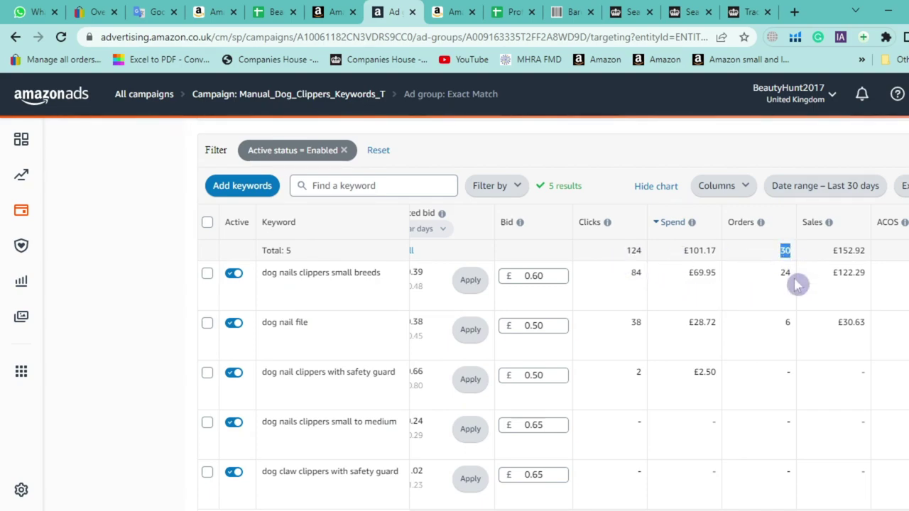
left_click_drag(830, 250, 866, 251)
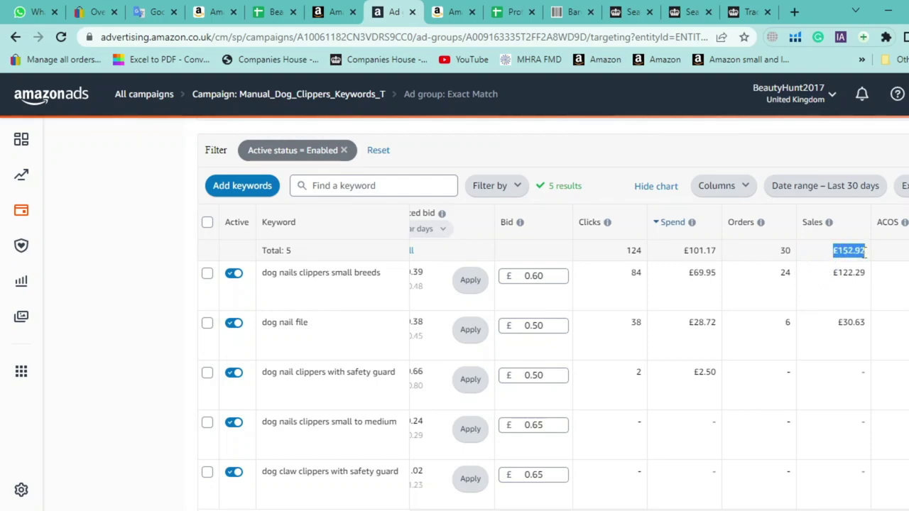
left_click(868, 294)
left_click_drag(835, 253, 869, 256)
left_click(220, 12)
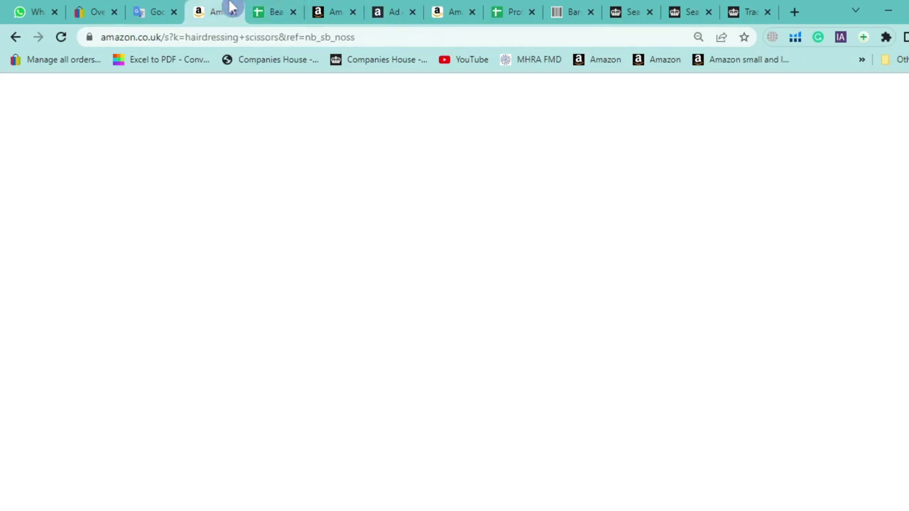
Scroll the hairdressing scissors results and highlight the Candure listing's title and rating
scroll(95, 258, "up", 10)
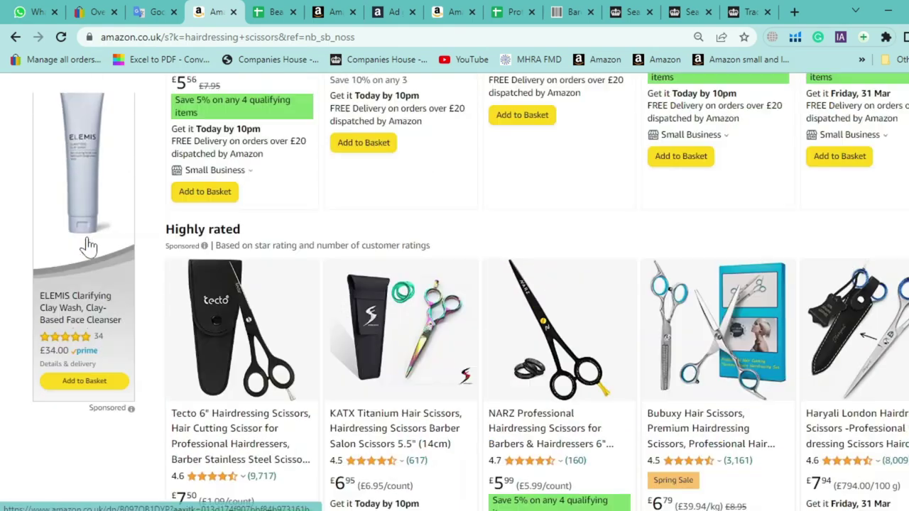
scroll(87, 243, "up", 3)
scroll(87, 238, "down", 2)
scroll(91, 234, "up", 1)
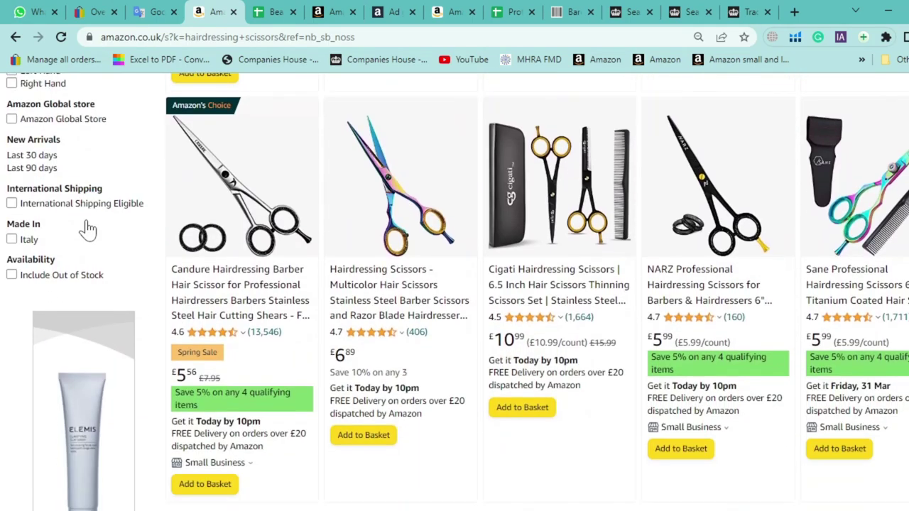
scroll(114, 300, "up", 6)
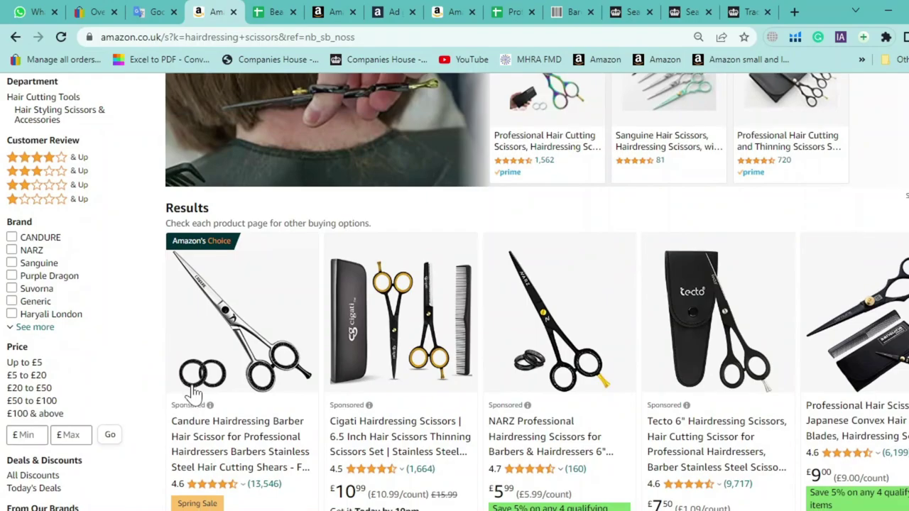
scroll(192, 381, "down", 1)
left_click_drag(277, 407, 165, 331)
scroll(100, 387, "down", 6)
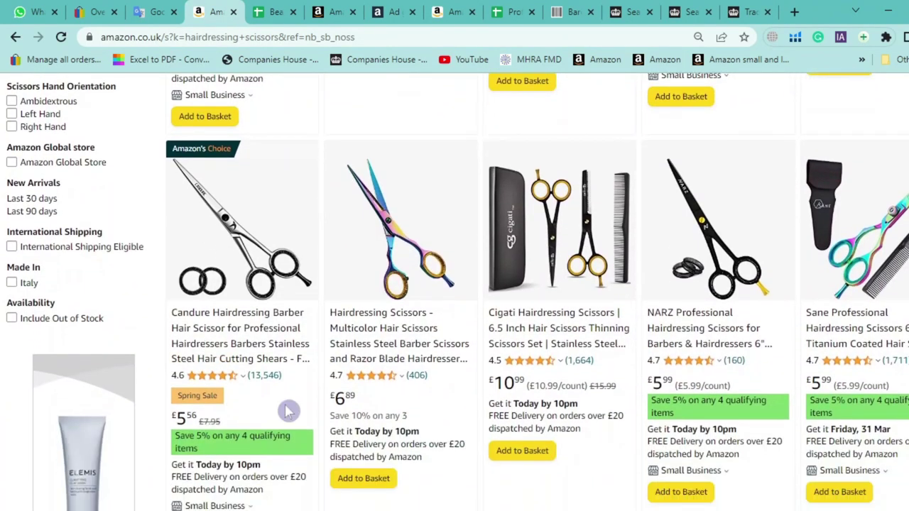
left_click_drag(287, 410, 188, 313)
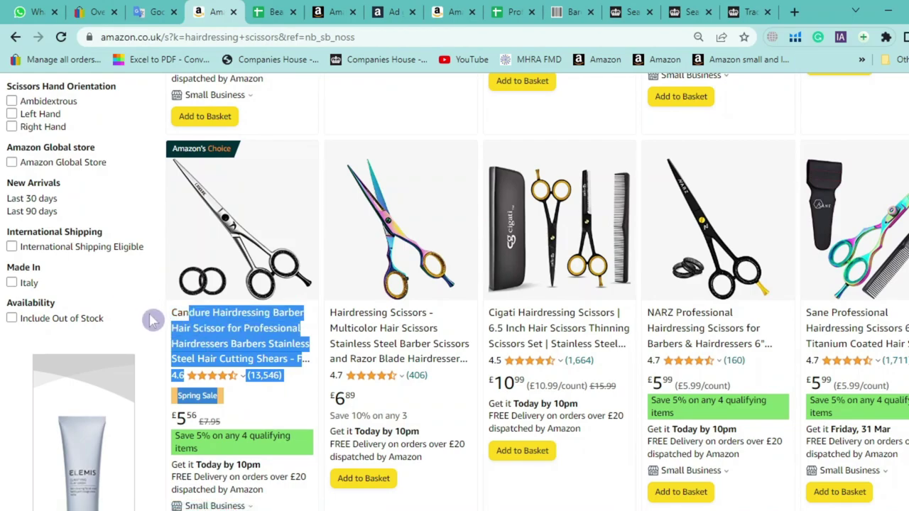
left_click(389, 12)
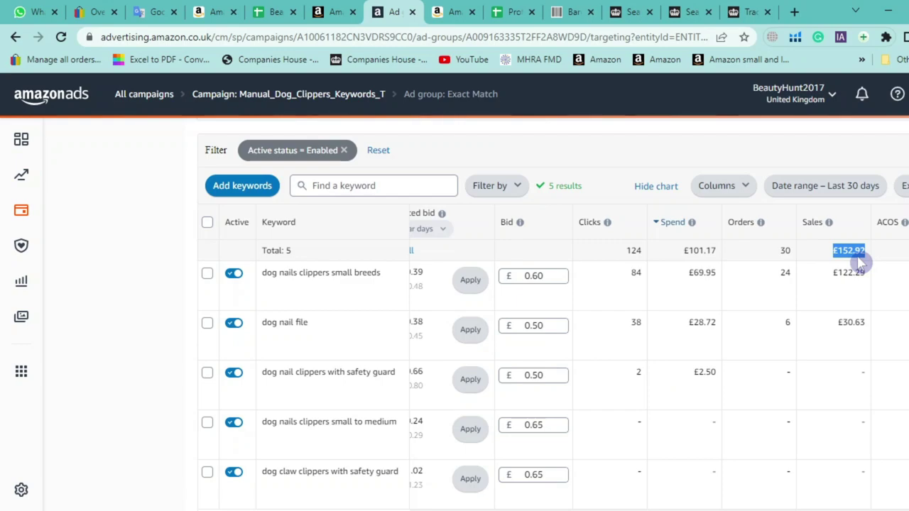
left_click(345, 11)
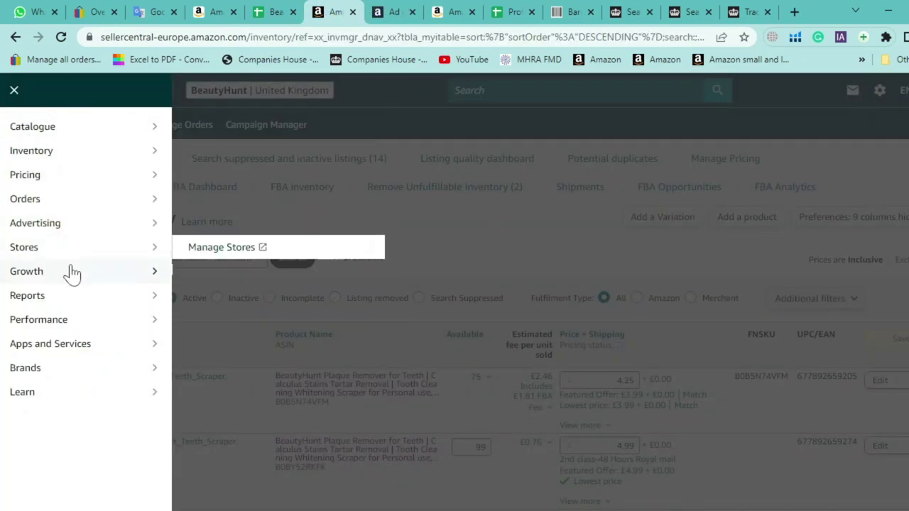
Open the Detail page sales and traffic report from Business Reports
mouse_move(65, 296)
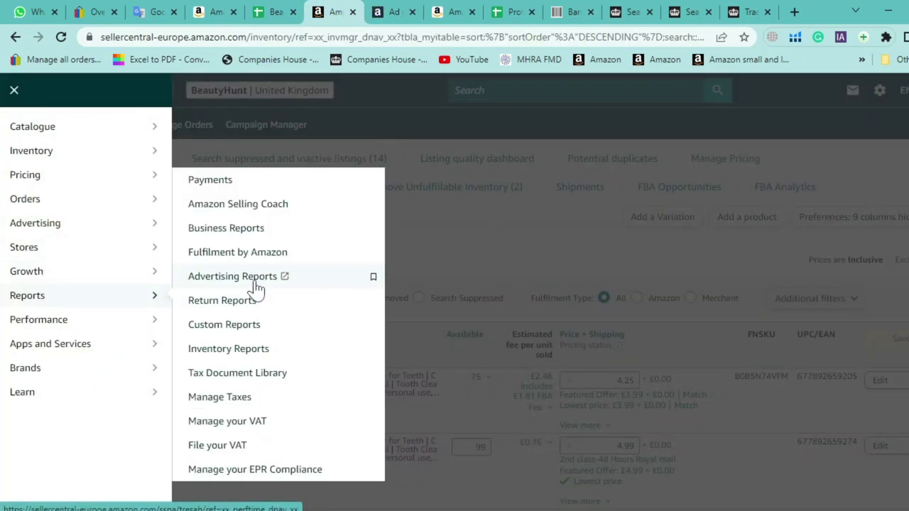
left_click(254, 228)
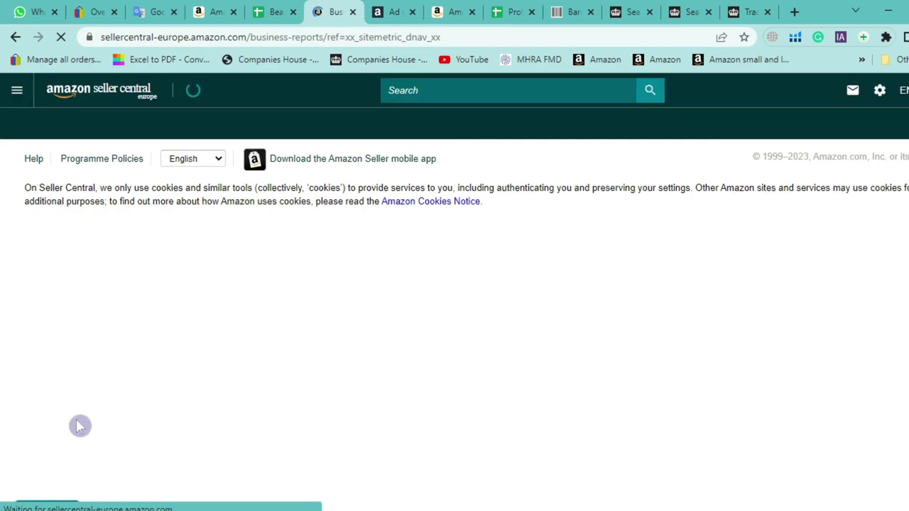
left_click(57, 405)
scroll(278, 292, "down", 1)
scroll(315, 223, "up", 1)
scroll(306, 277, "down", 1)
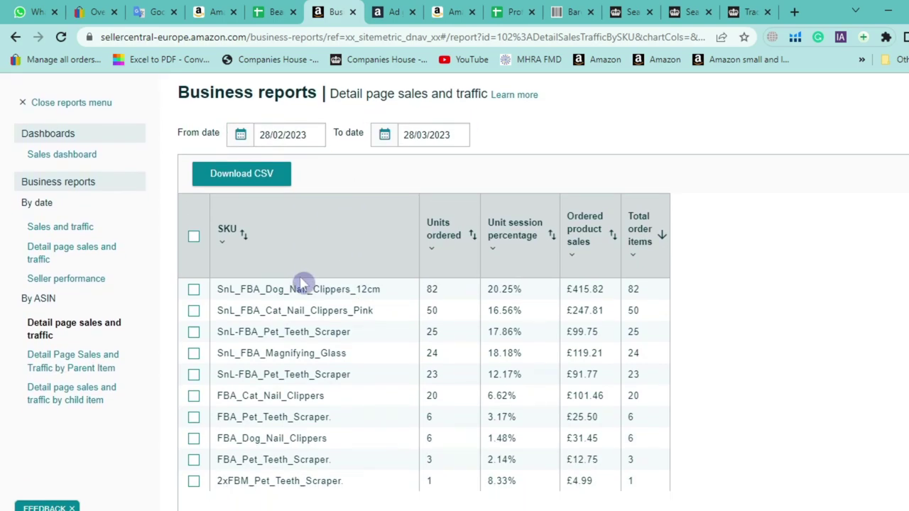
scroll(303, 279, "down", 1)
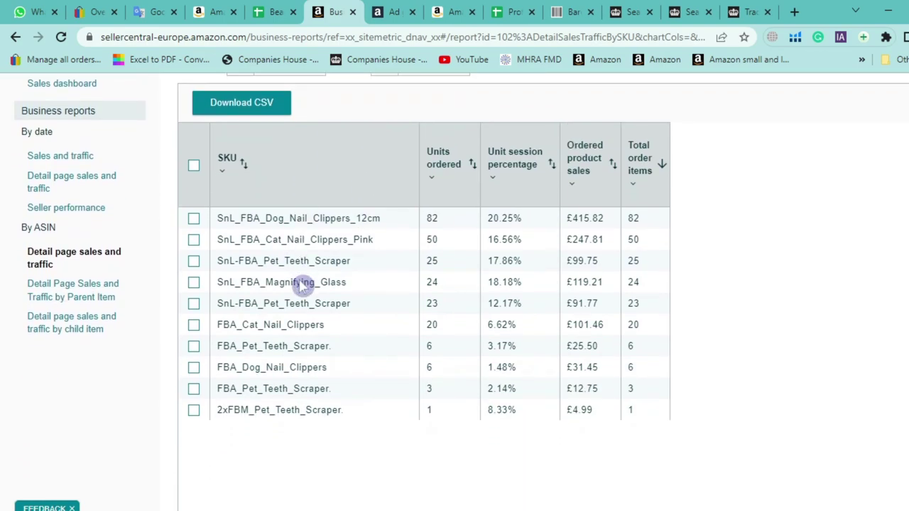
Tick both dog nail clipper SKUs, search the page for 'dog', and note the £415.82 sales value
left_click(194, 220)
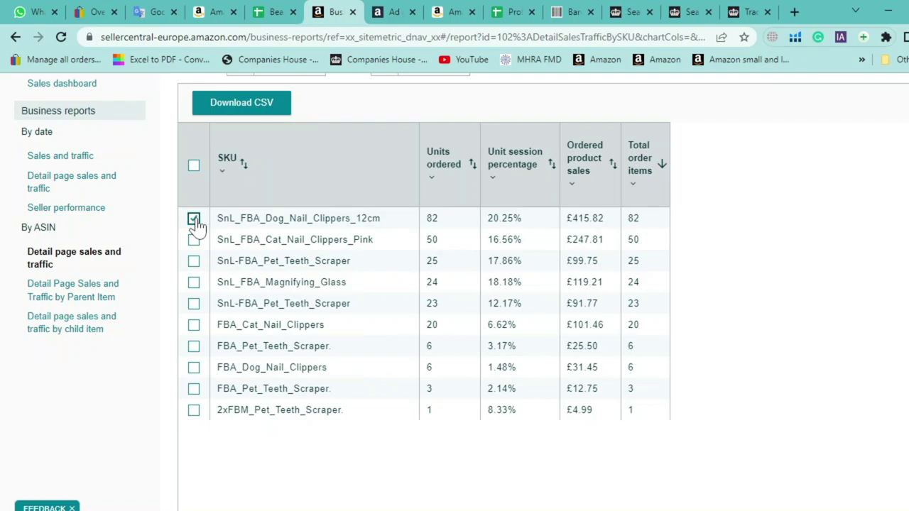
left_click(194, 370)
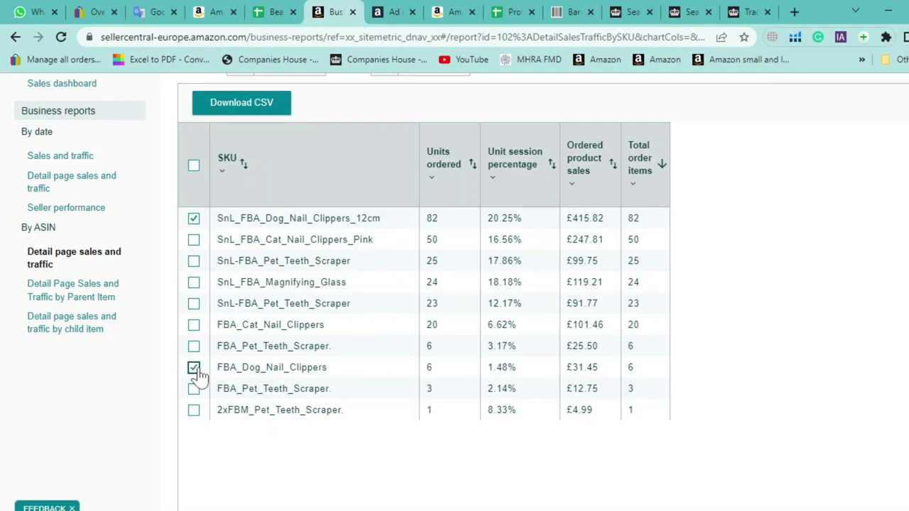
double_click(281, 220)
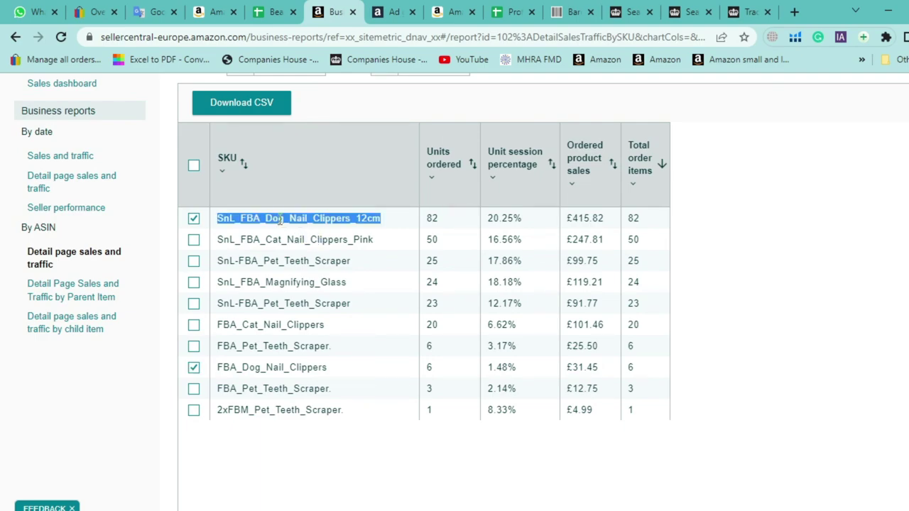
key("ctrl+f")
type("dog")
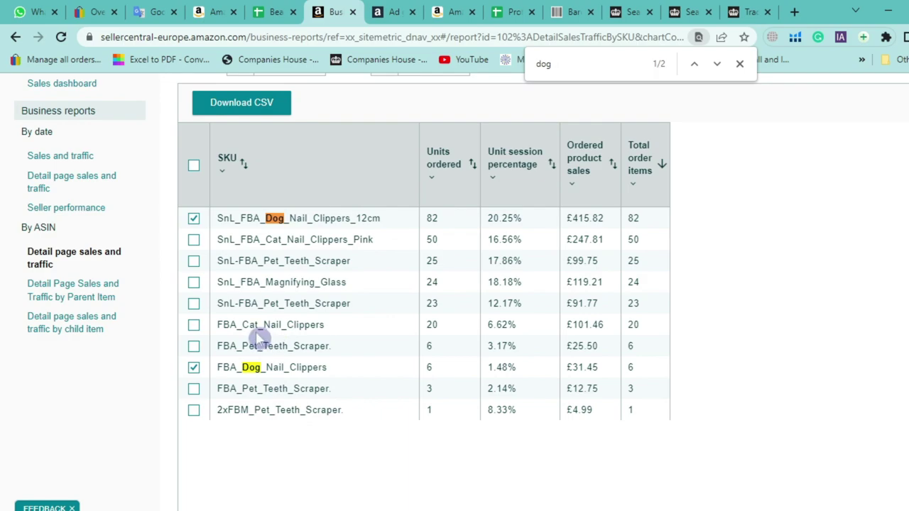
double_click(593, 221)
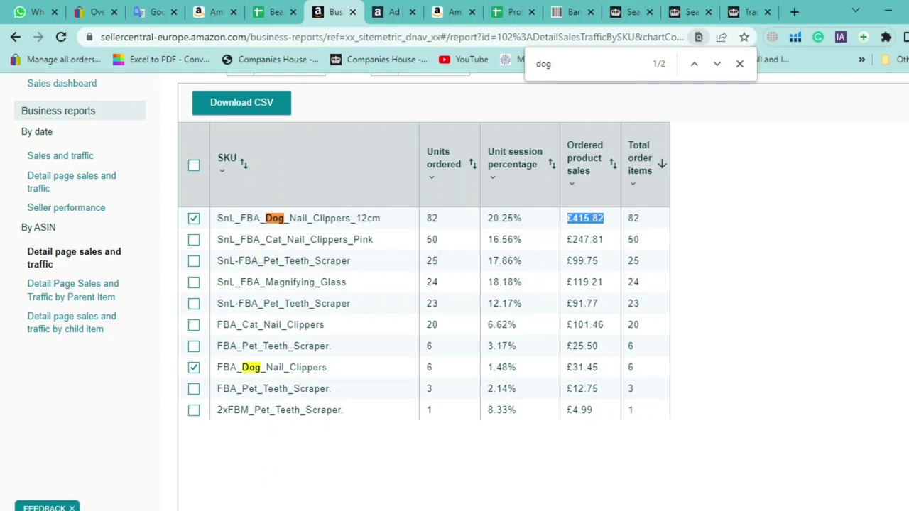
key("alt+Tab")
left_click(699, 205)
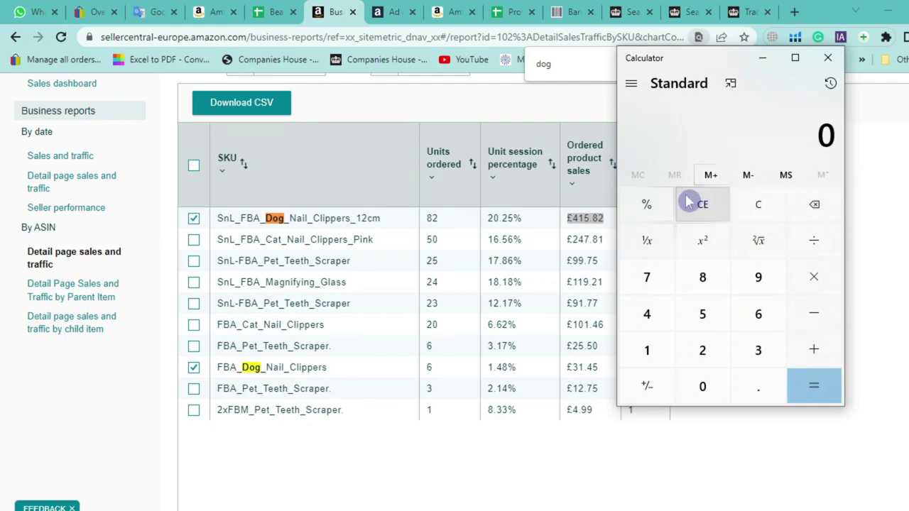
Add 415 and 31.45 in Calculator for a 446.45 total
type("415")
key("plus")
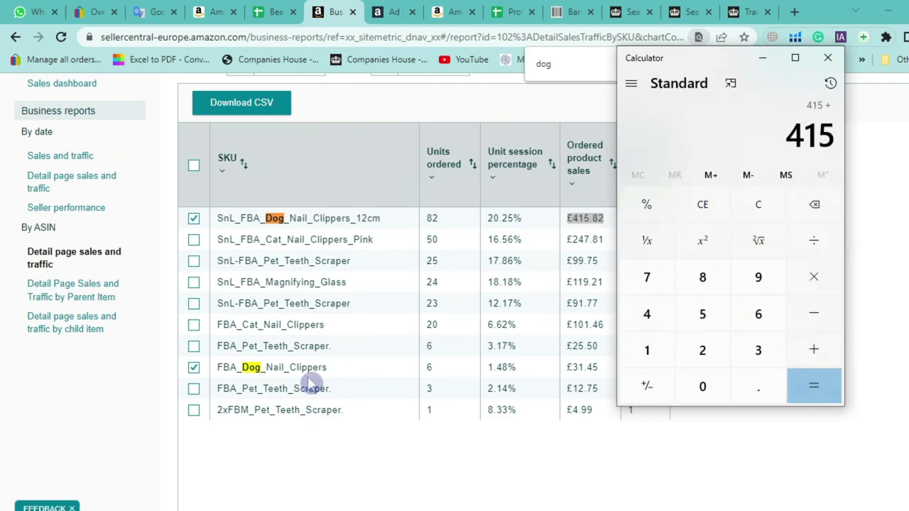
left_click_drag(732, 58, 799, 49)
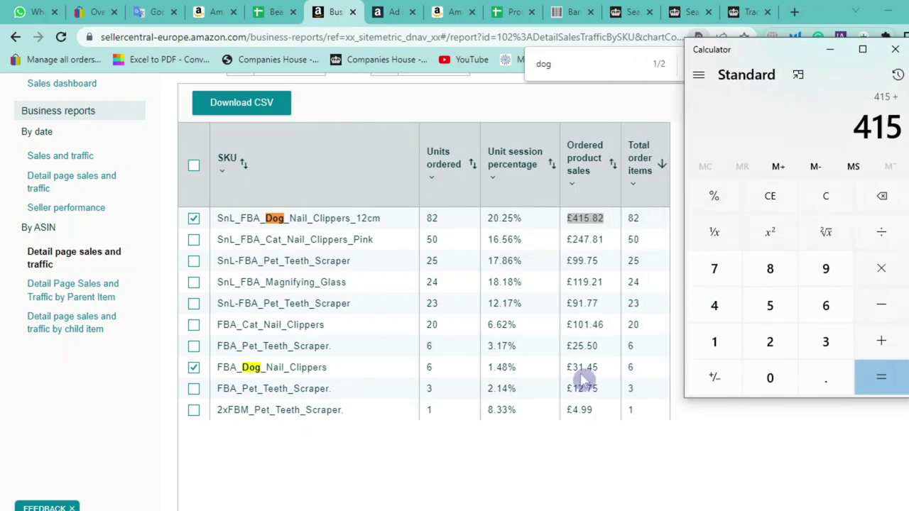
type("31.4")
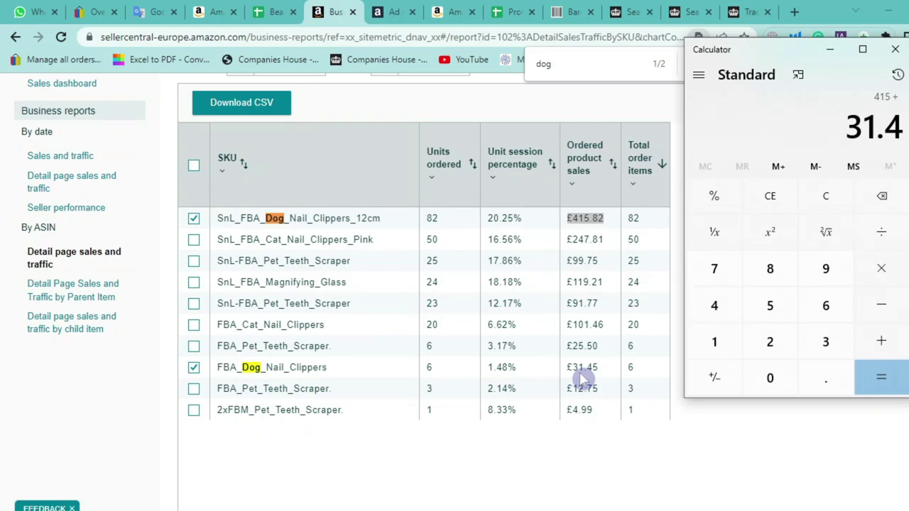
type("5+")
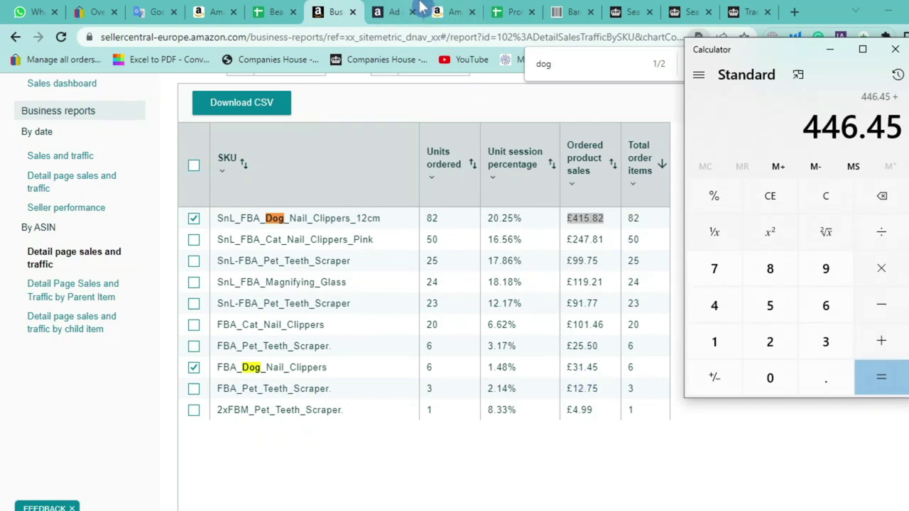
left_click(405, 12)
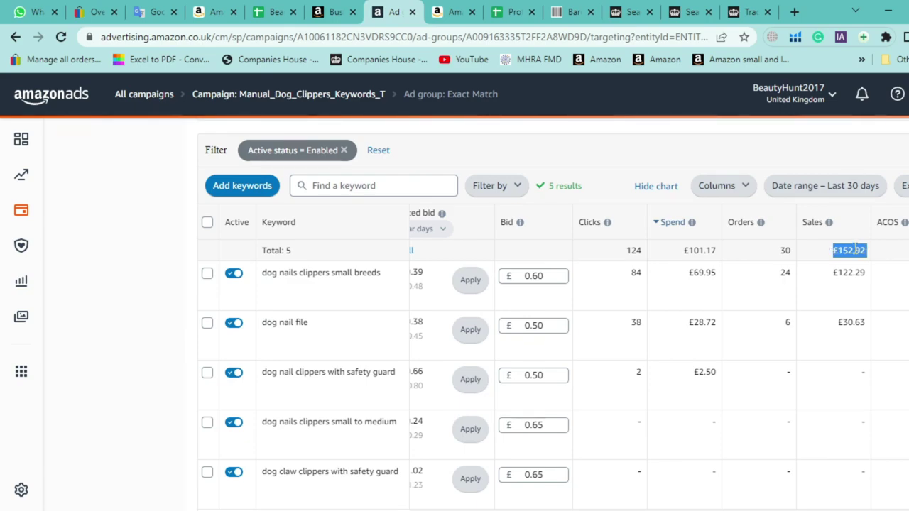
Move the calculator beside the Spend column, clear it, and select the £101.17 Spend total
key("alt+Tab")
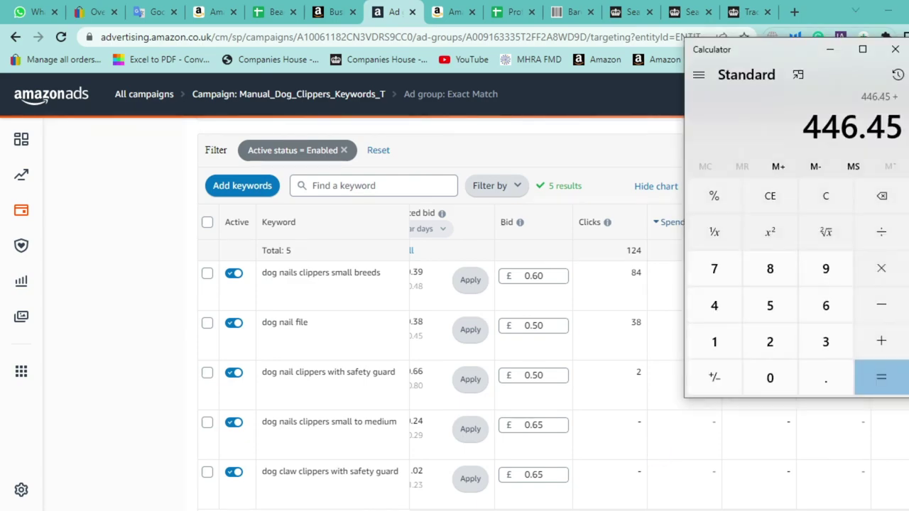
left_click_drag(810, 45, 597, 63)
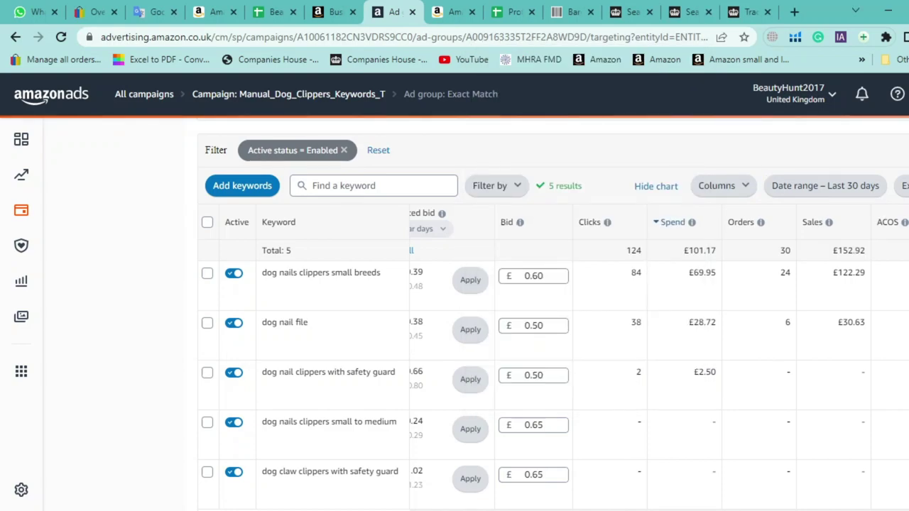
left_click(654, 435)
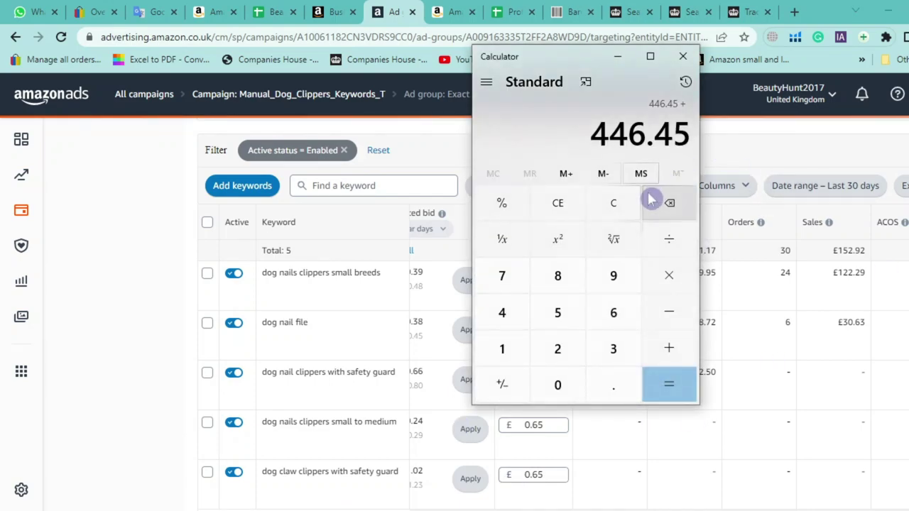
left_click_drag(575, 57, 395, 54)
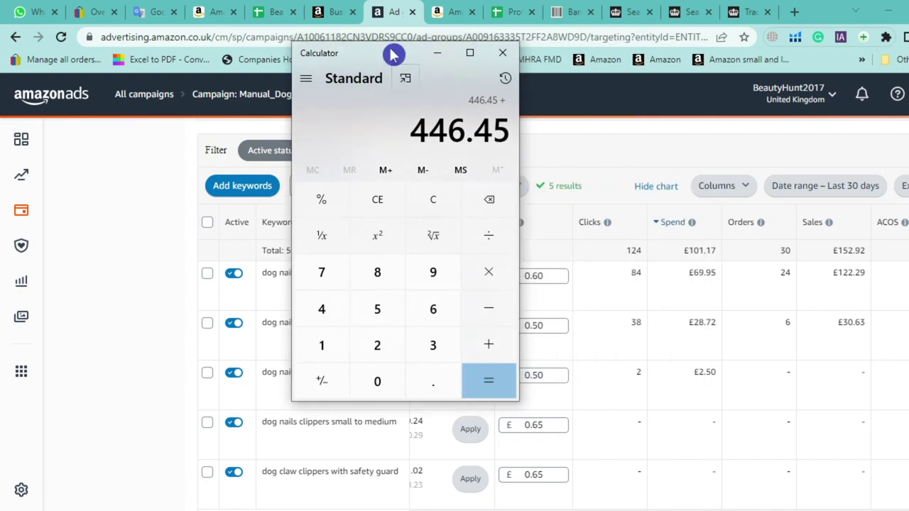
left_click(433, 200)
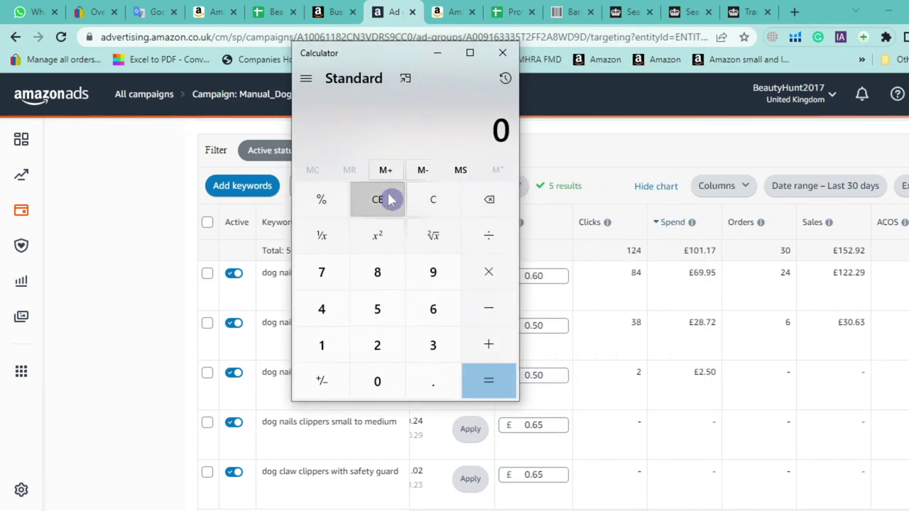
double_click(693, 251)
Accept the incoming remote desktop session request
mouse_move(291, 510)
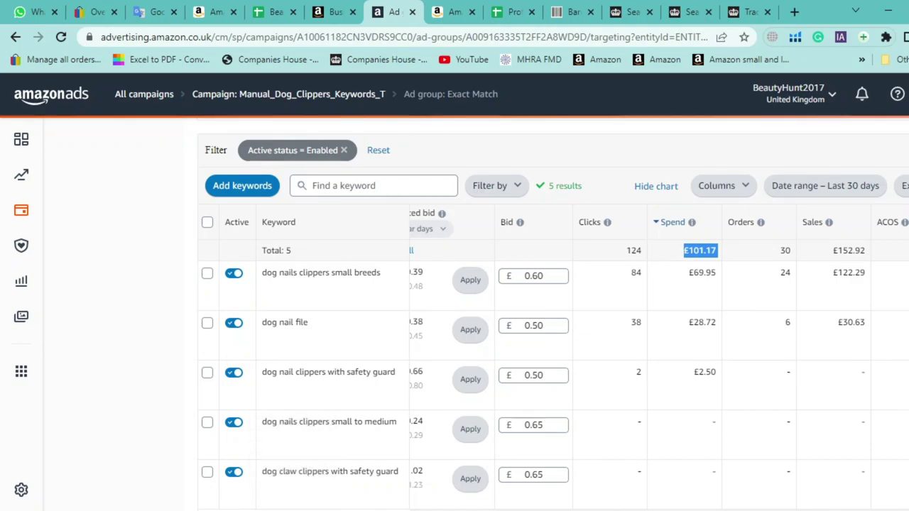
left_click(316, 469)
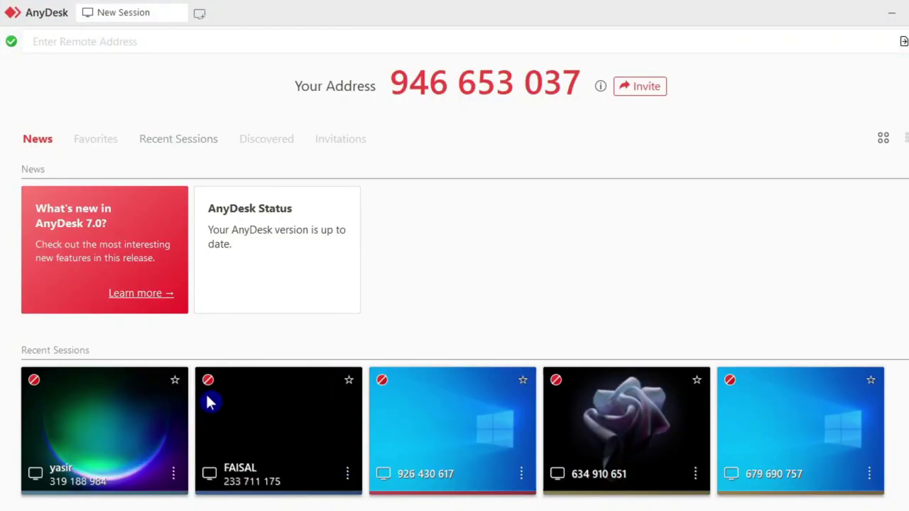
left_click(338, 407)
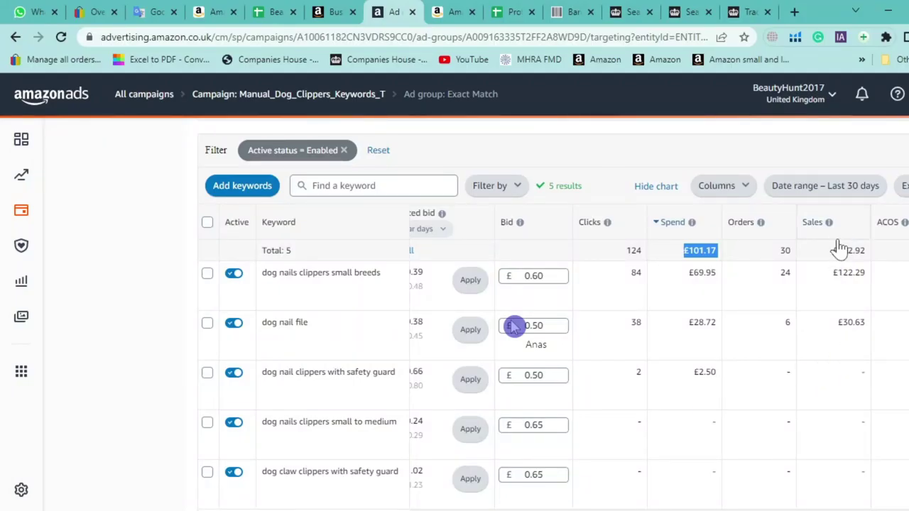
Note the £152.92 Sales total and divide 101 by 446 in Calculator
double_click(849, 252)
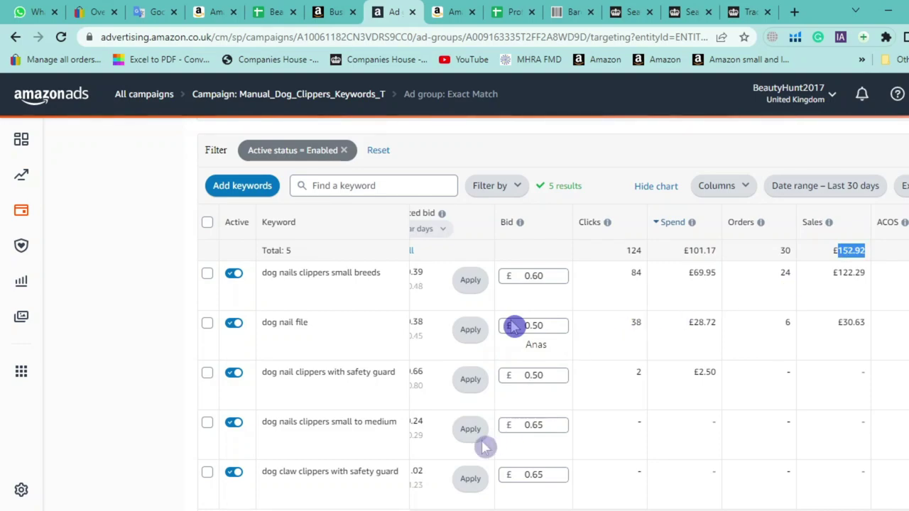
key("XF86Calculator")
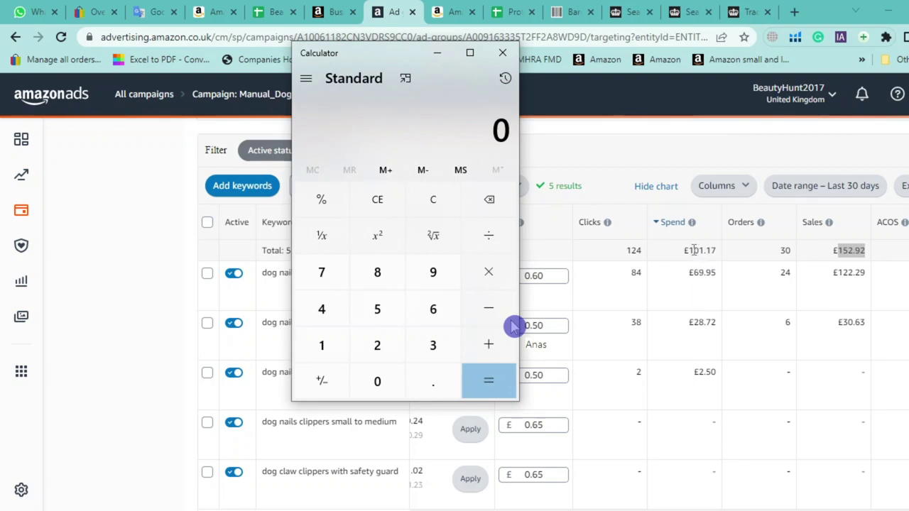
type("101")
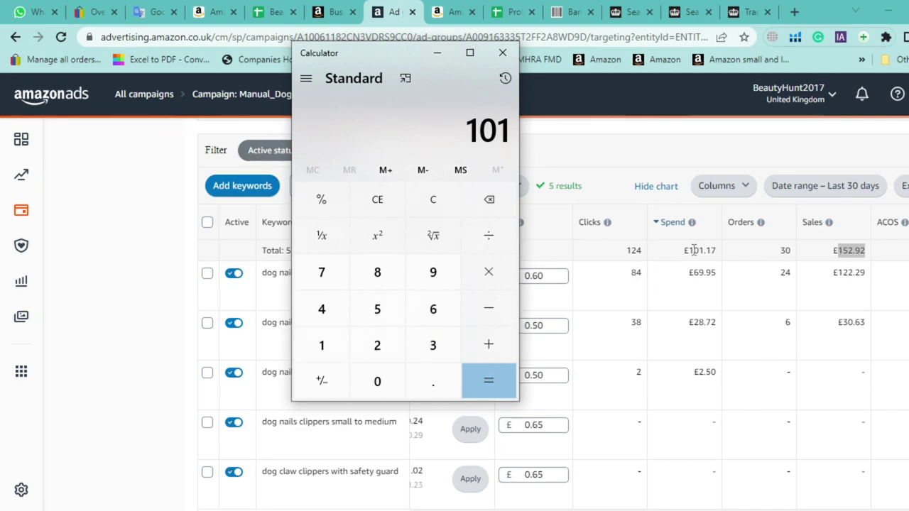
type("/446")
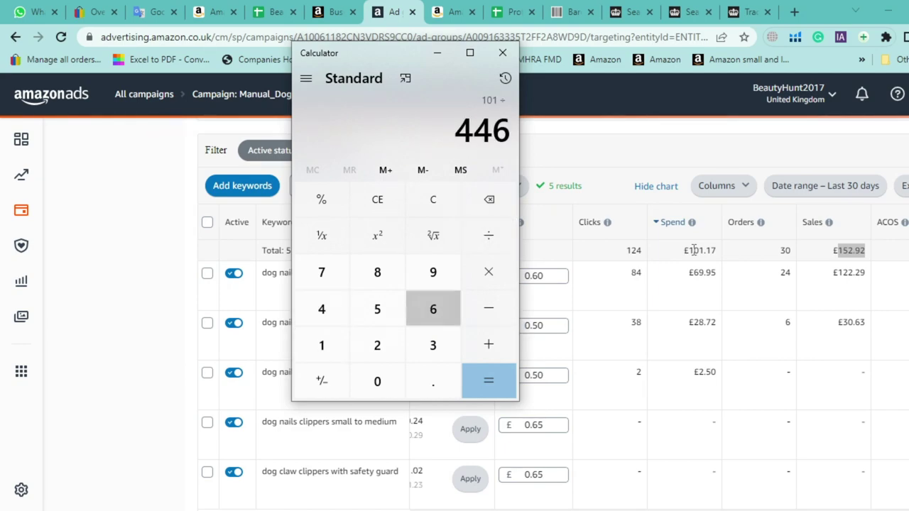
key("Return")
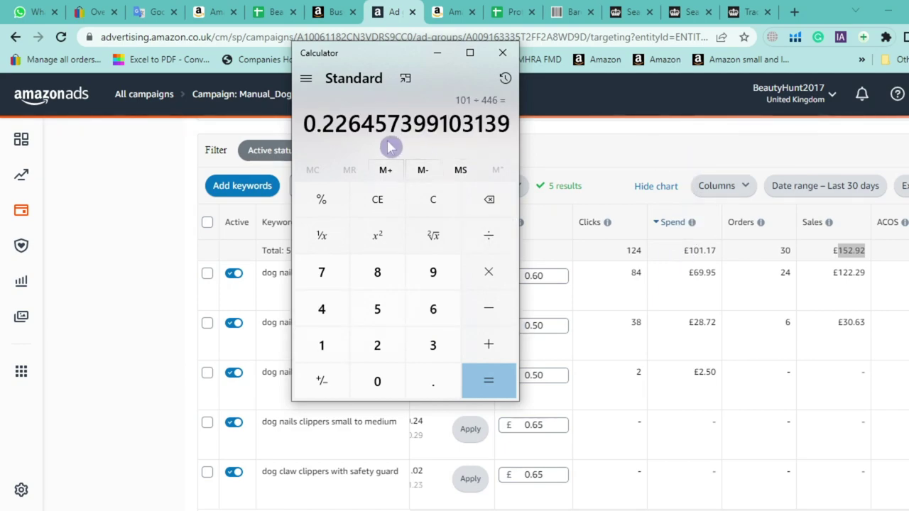
left_click_drag(350, 125, 305, 123)
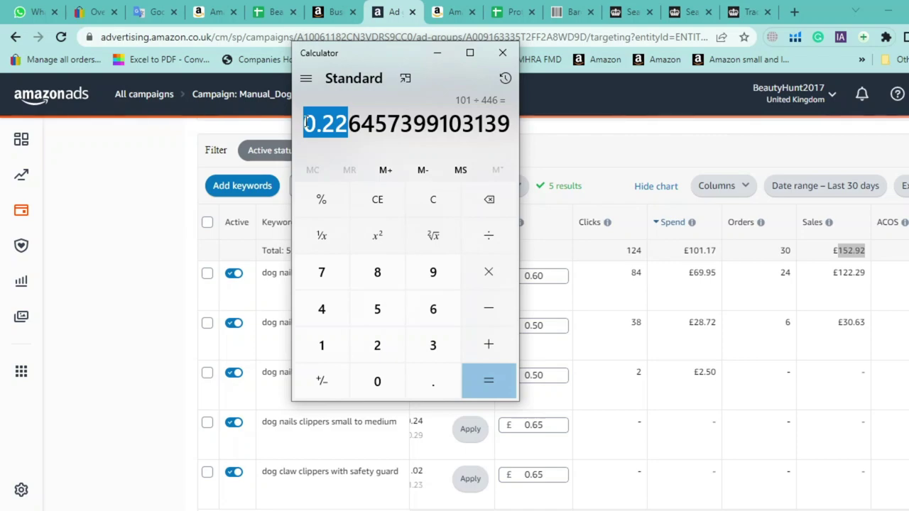
Multiply the ratio by 100 to get the 22.65% ad-spend share
left_click(488, 272)
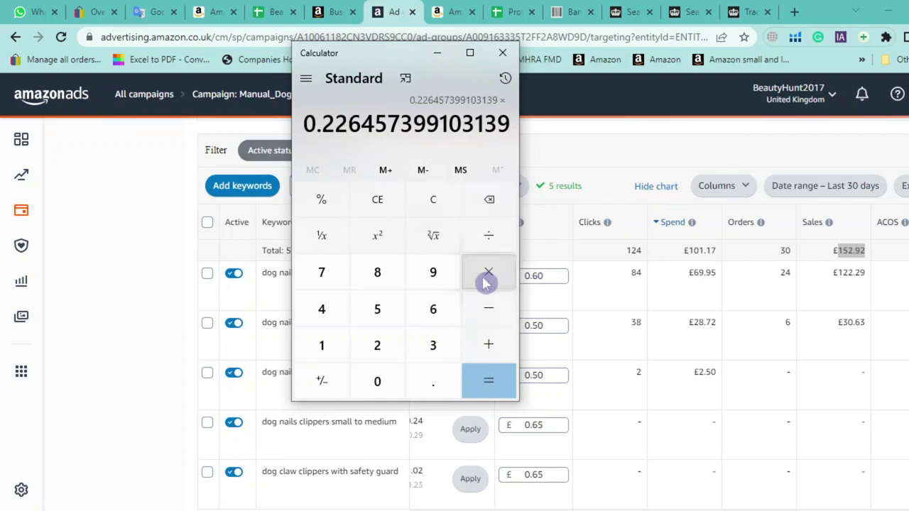
left_click(339, 346)
left_click(362, 377)
left_click(362, 376)
left_click(506, 383)
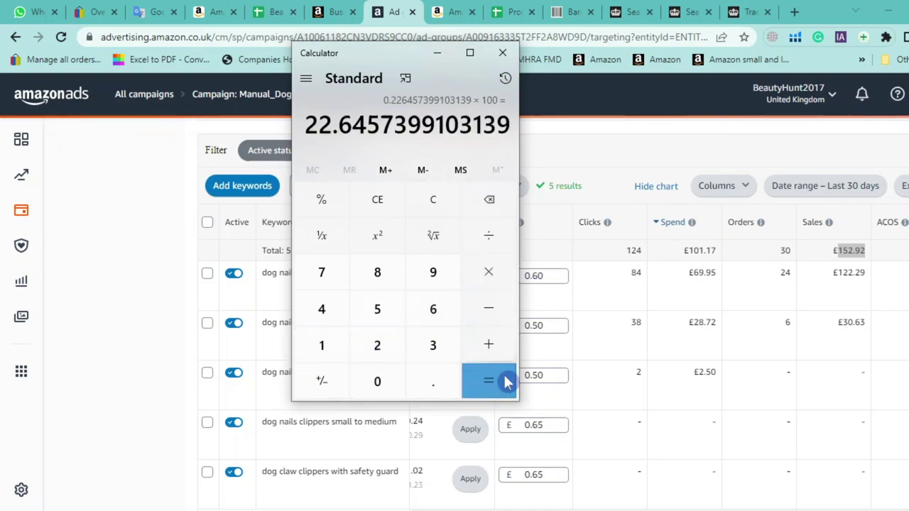
left_click(277, 11)
left_click(504, 8)
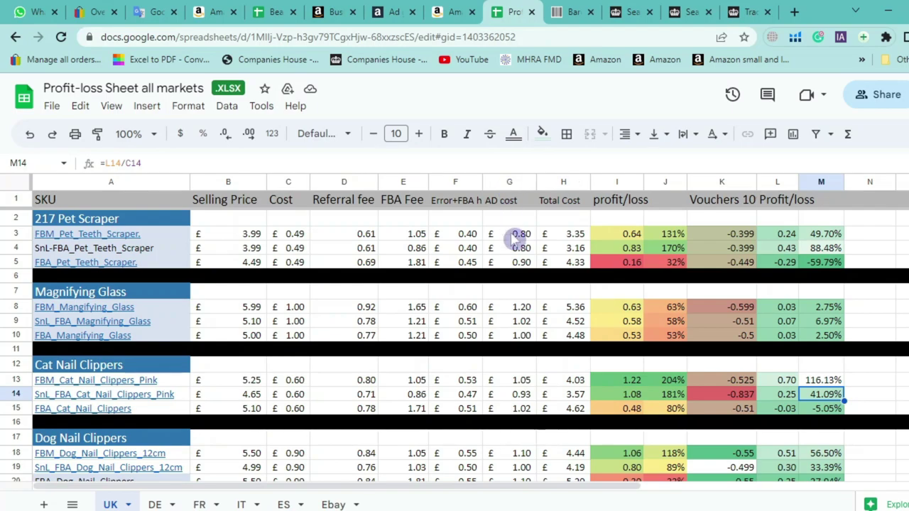
Inspect the AD cost formulas in G3 and G18 (=B18*0.2, 20% of selling price)
left_click(516, 236)
scroll(211, 303, "down", 3)
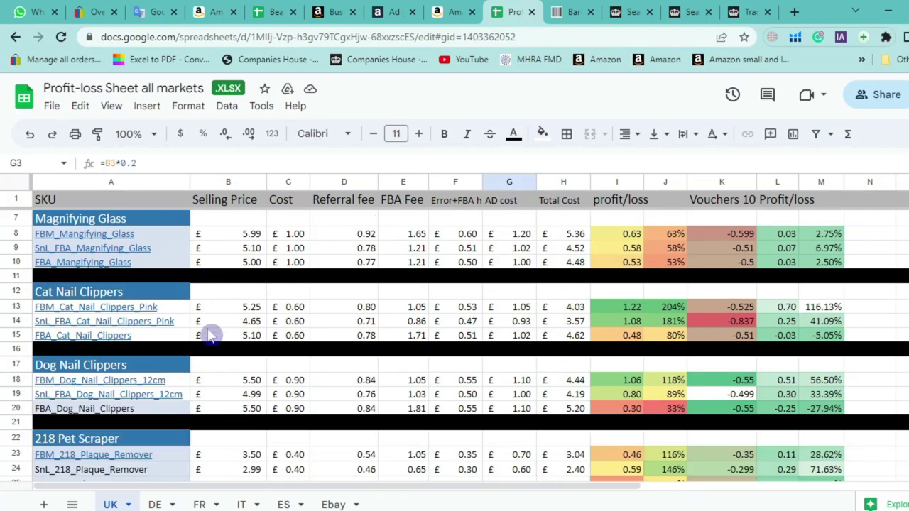
left_click(16, 364)
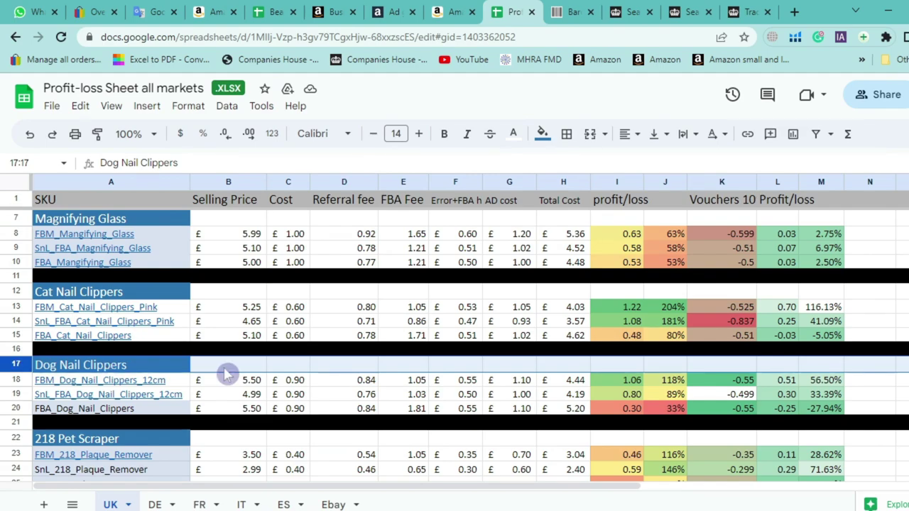
left_click(523, 383)
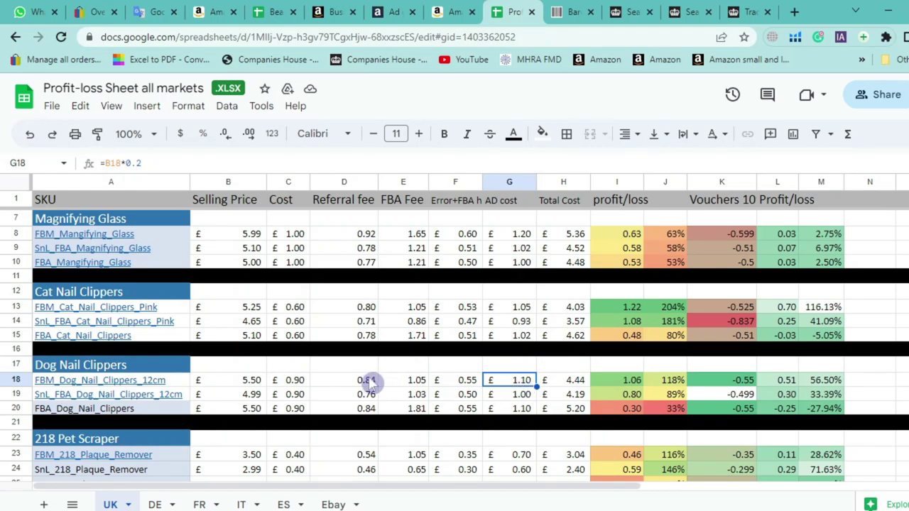
left_click(468, 7)
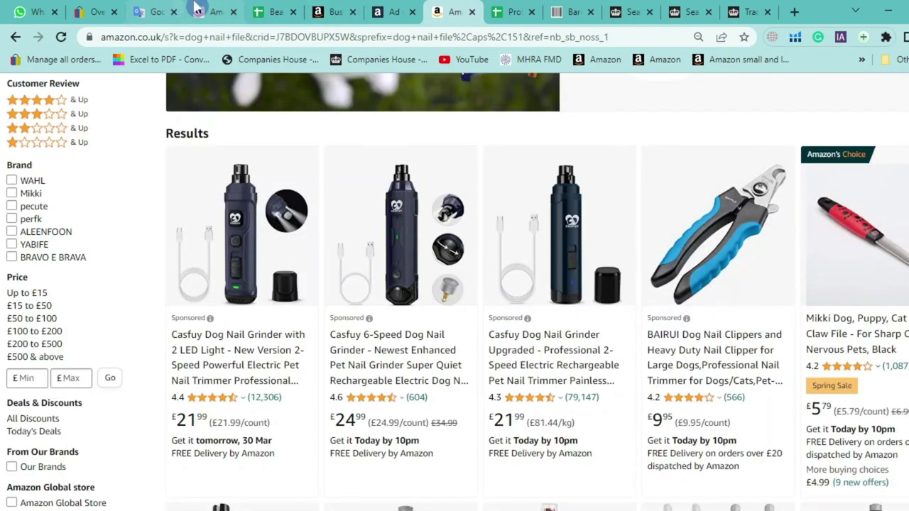
Return to Seller Central and open the seller-fulfilled products analytics page
left_click(198, 8)
left_click(333, 11)
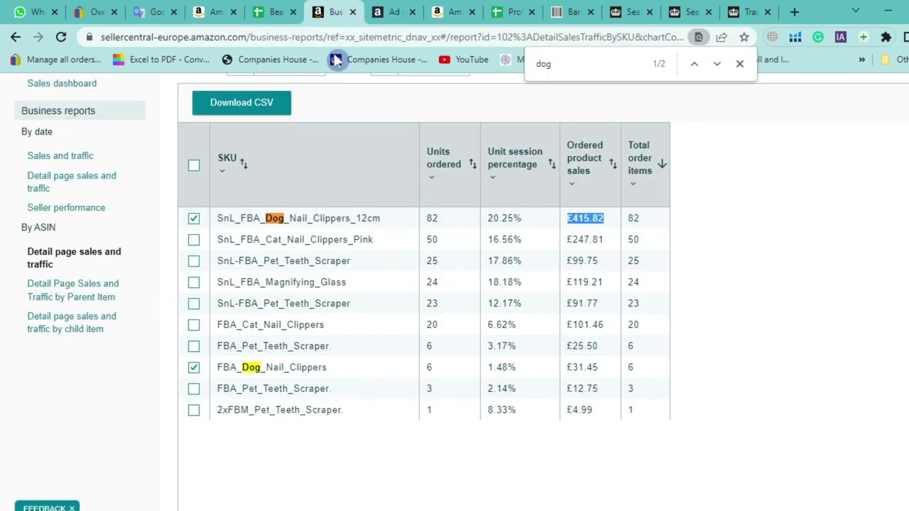
scroll(213, 222, "up", 1)
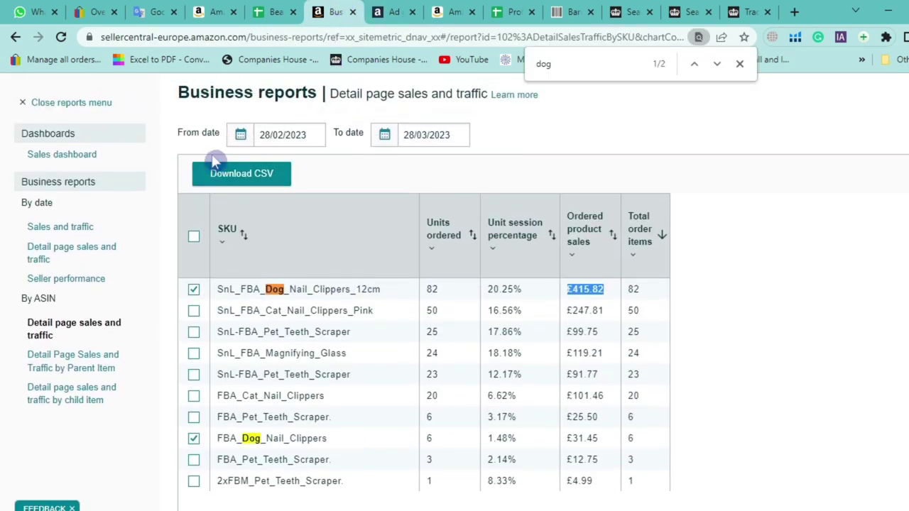
scroll(106, 142, "up", 1)
left_click(17, 91)
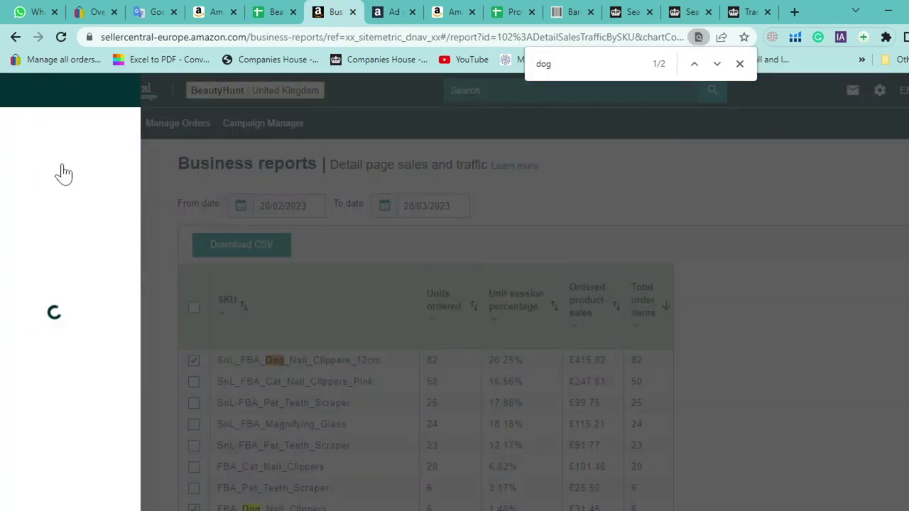
mouse_move(89, 166)
left_click(206, 174)
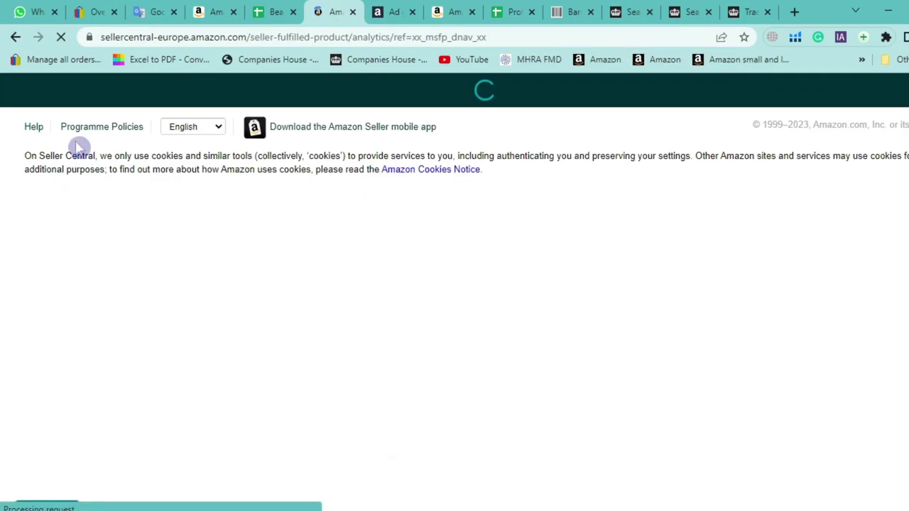
Go to Manage All Inventory and open the pet dog nail clippers product page
left_click(20, 91)
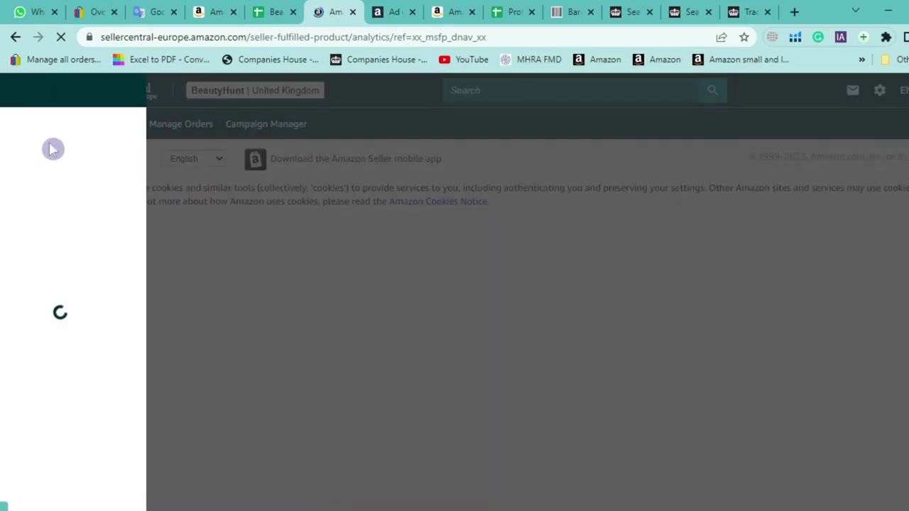
mouse_move(62, 165)
left_click(238, 153)
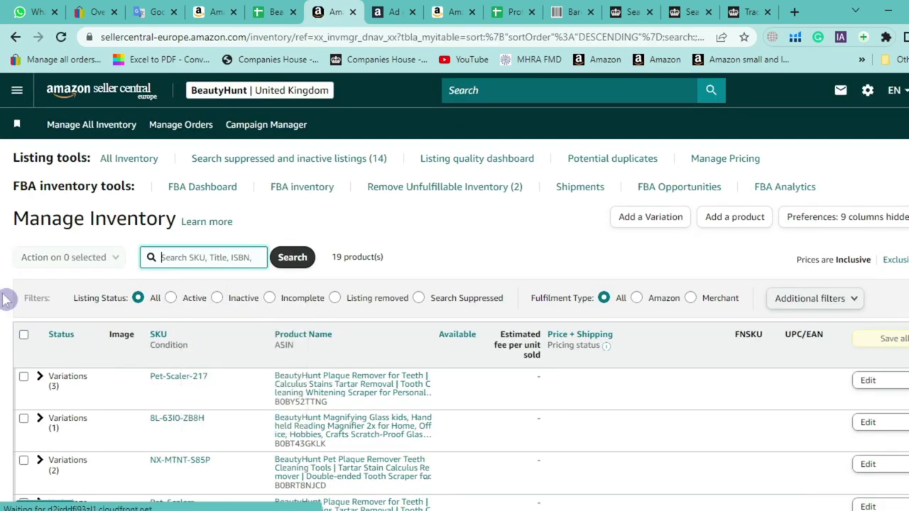
scroll(6, 300, "down", 1)
scroll(6, 298, "down", 3)
scroll(87, 266, "up", 3)
scroll(90, 319, "down", 5)
left_click(304, 318)
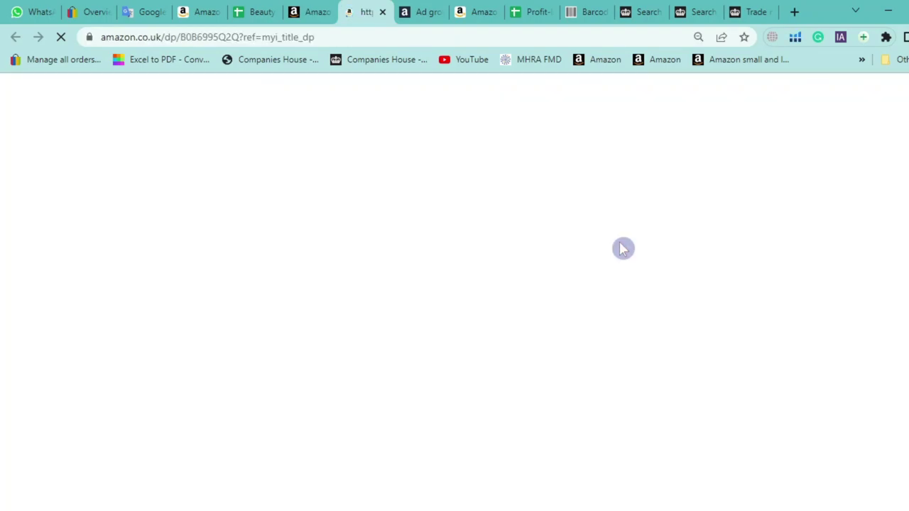
Select the dog nail clippers' Date First Available, 11 July 2022, under Product information
scroll(615, 249, "down", 15)
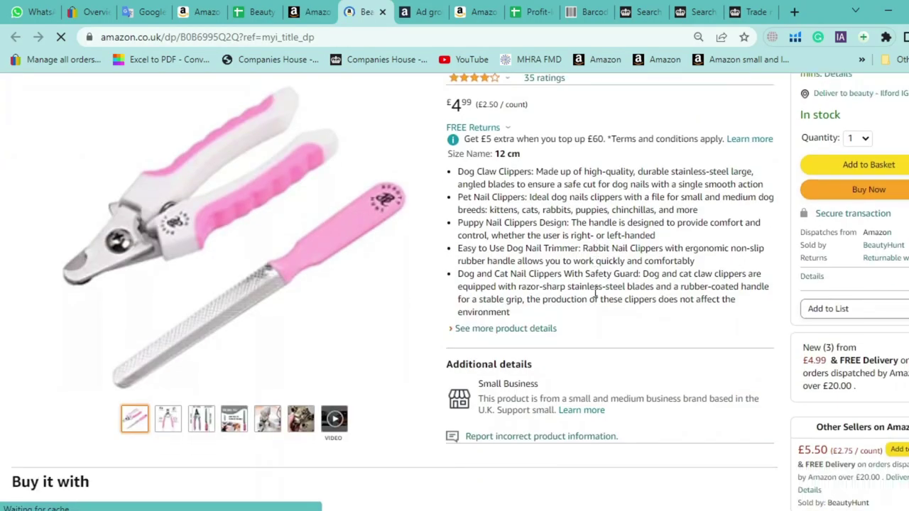
scroll(646, 298, "down", 5)
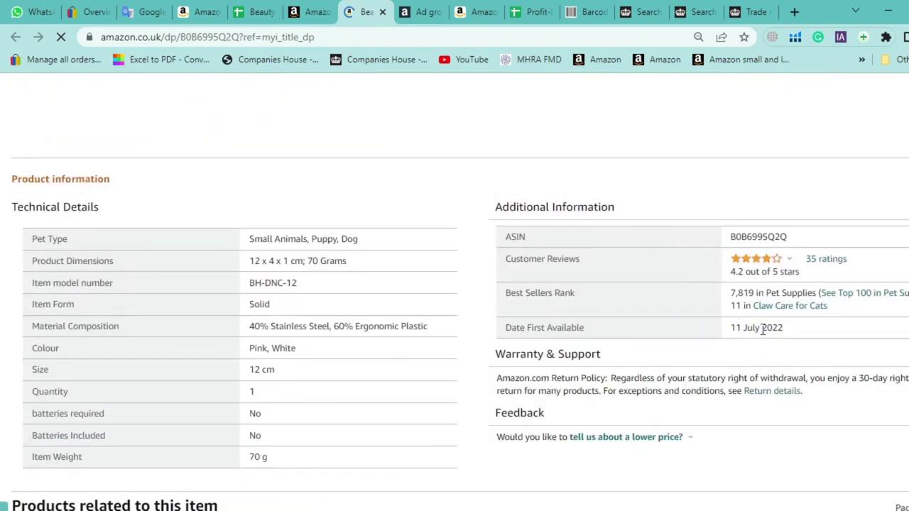
triple_click(762, 328)
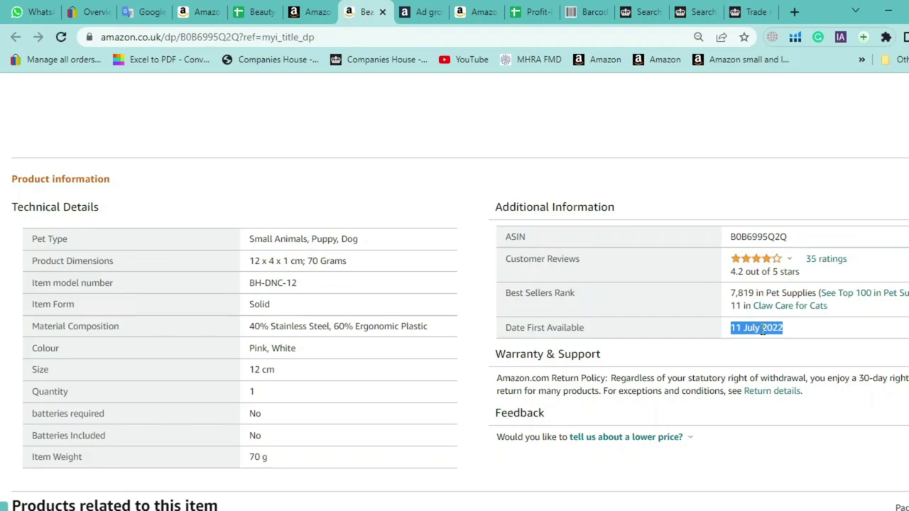
left_click(529, 10)
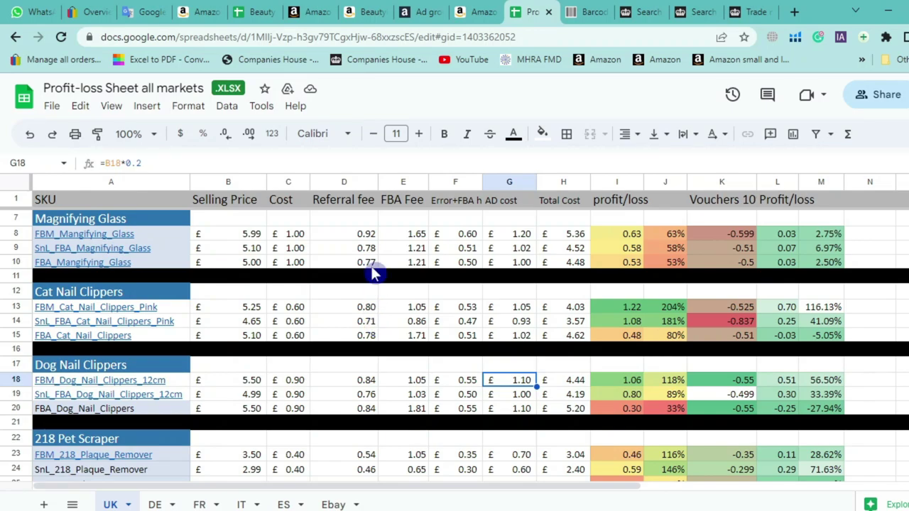
Add a '£750' line below 20% in the translation notes
left_click(176, 10)
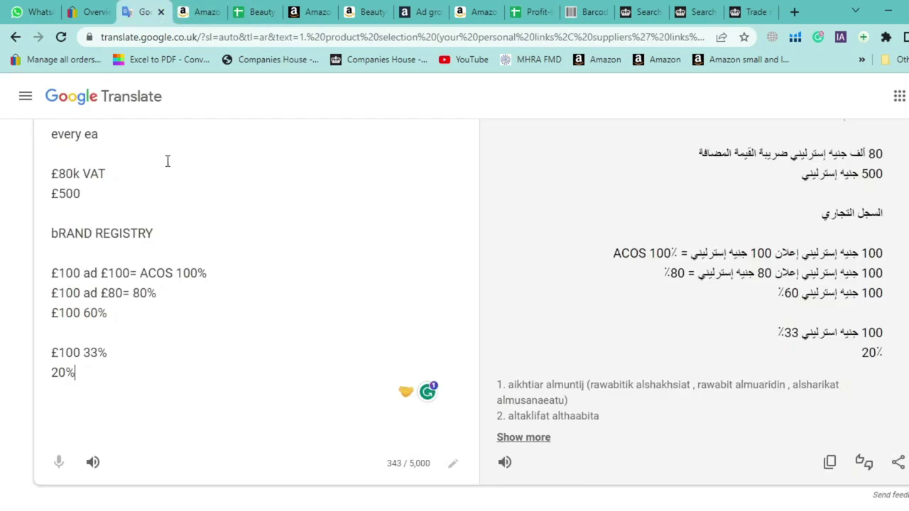
left_click(182, 418)
key("Return")
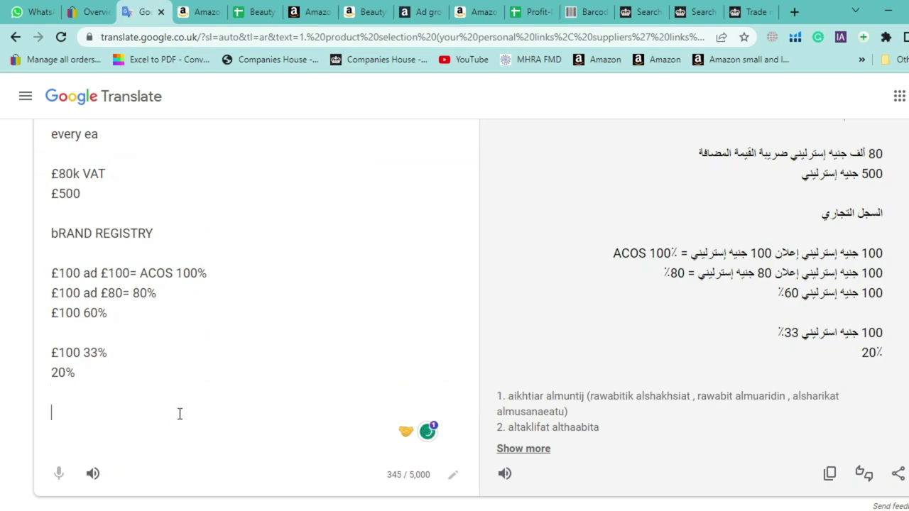
type("£7")
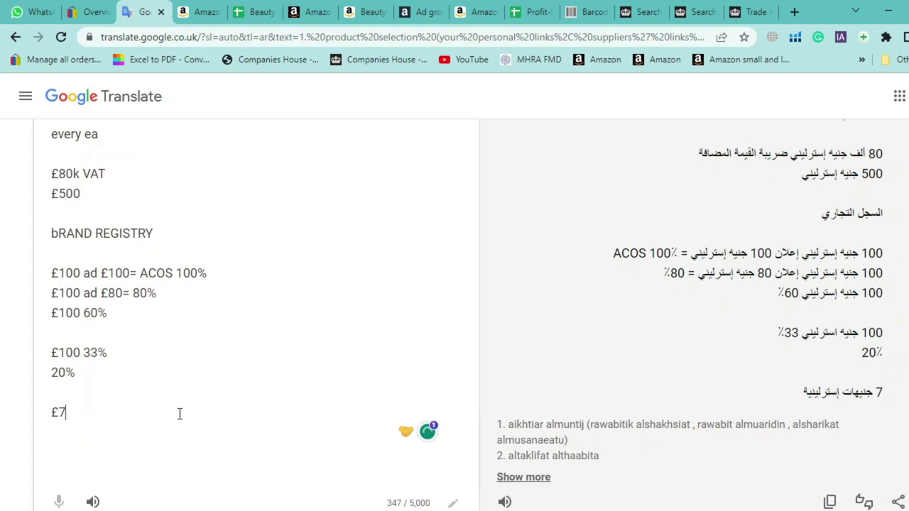
type("50")
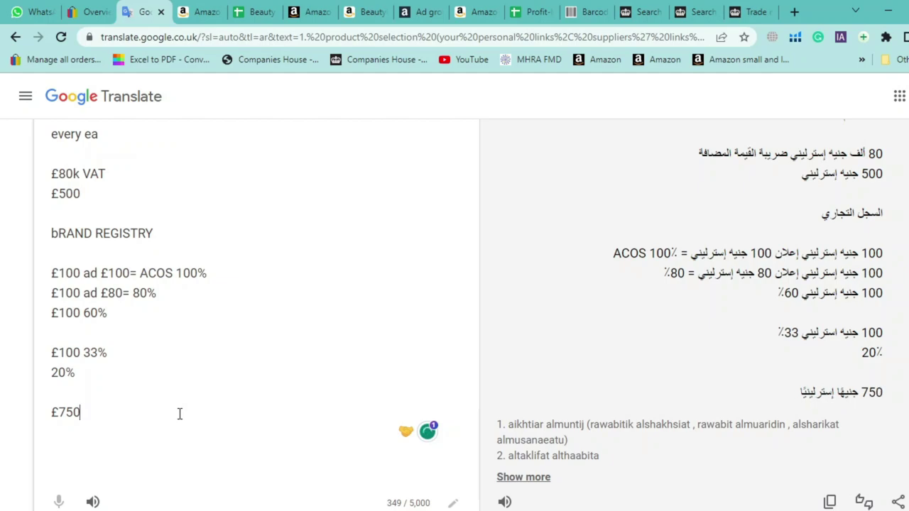
Add a '£500 +£250' line below £750 and start a new line
key("Return")
key("Return")
type("£")
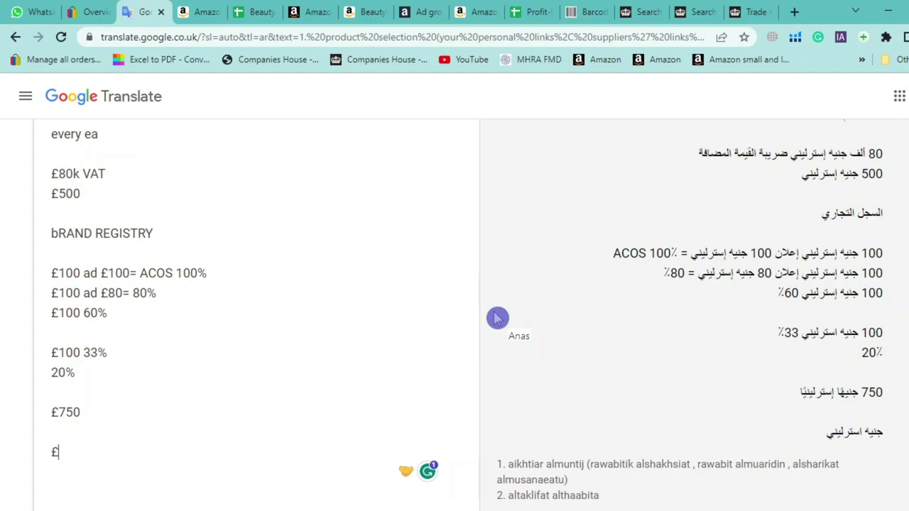
type("500")
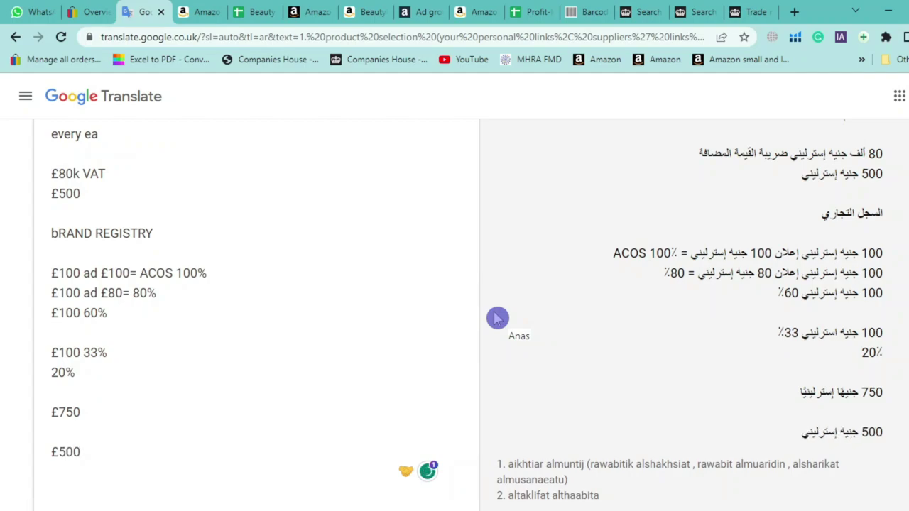
type(" +")
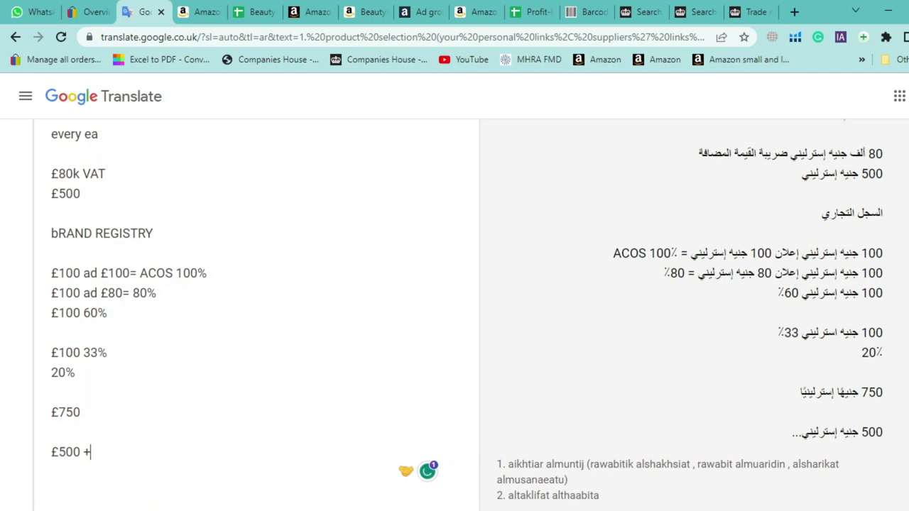
type("£250")
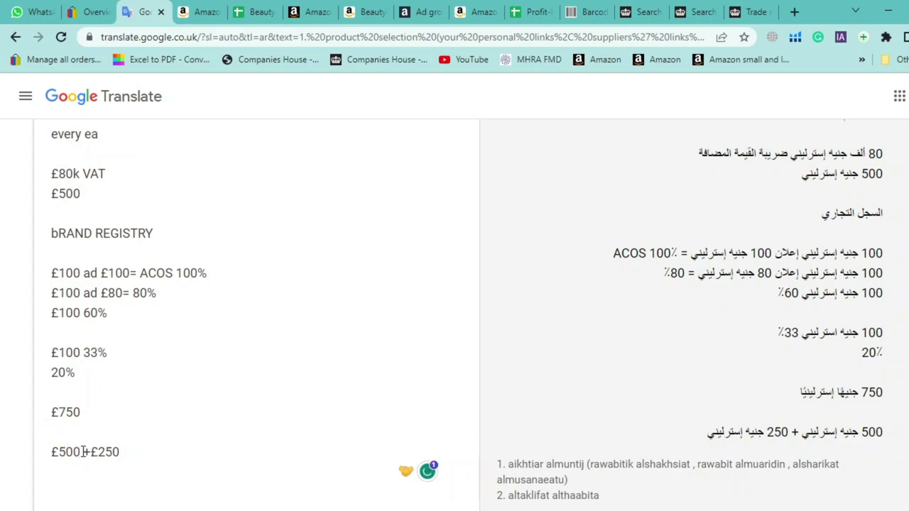
left_click_drag(83, 452, 53, 456)
left_click(91, 452)
left_click_drag(81, 452, 68, 453)
left_click(124, 453)
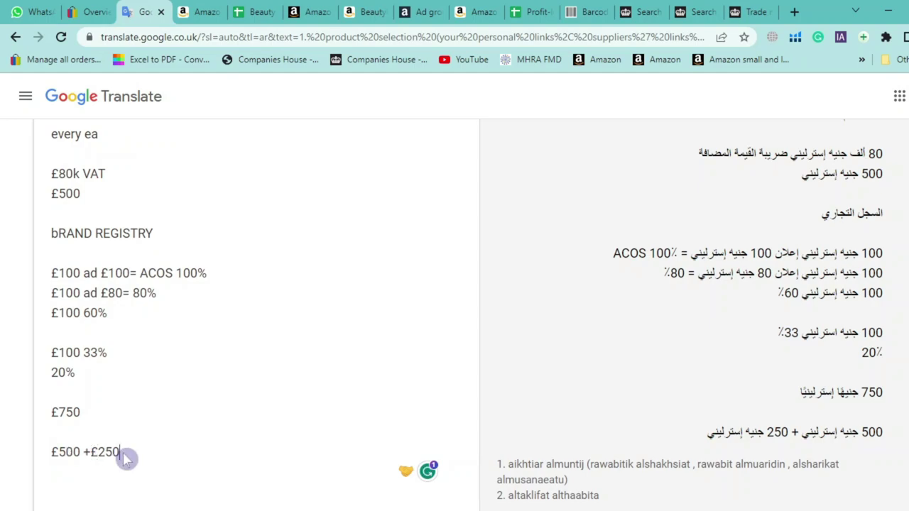
key("Return")
key("Return")
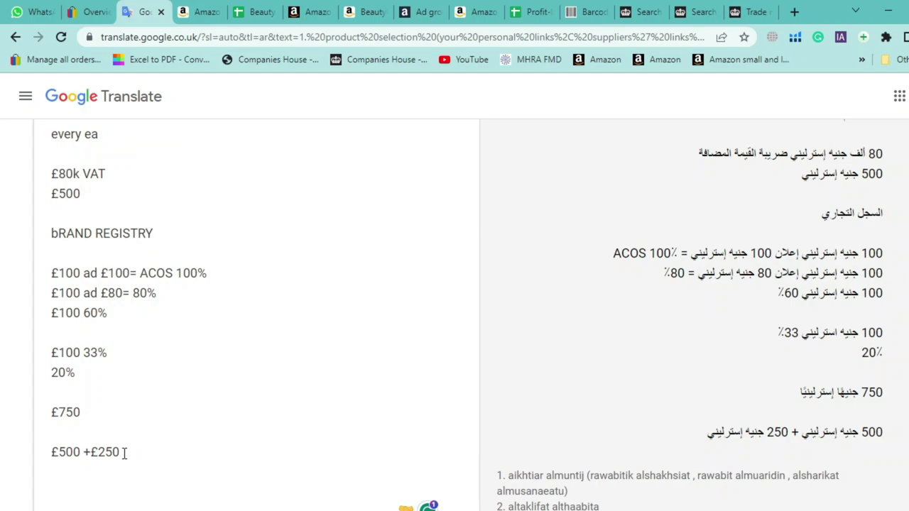
Add '66% 33%' and '90%' lines beneath the £500 +£250 note
double_click(69, 453)
left_click(61, 472)
left_click(81, 474)
type("33%")
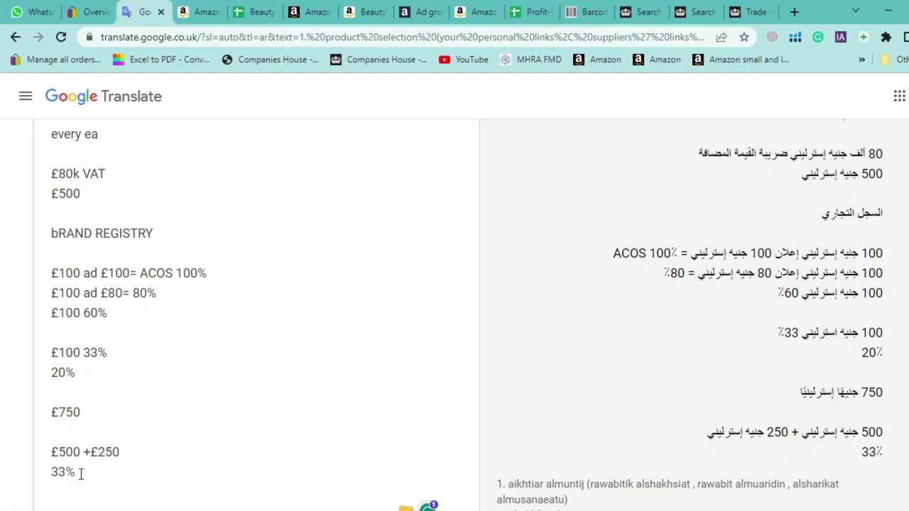
key("BackSpace")
key("BackSpace")
key("BackSpace")
type("66")
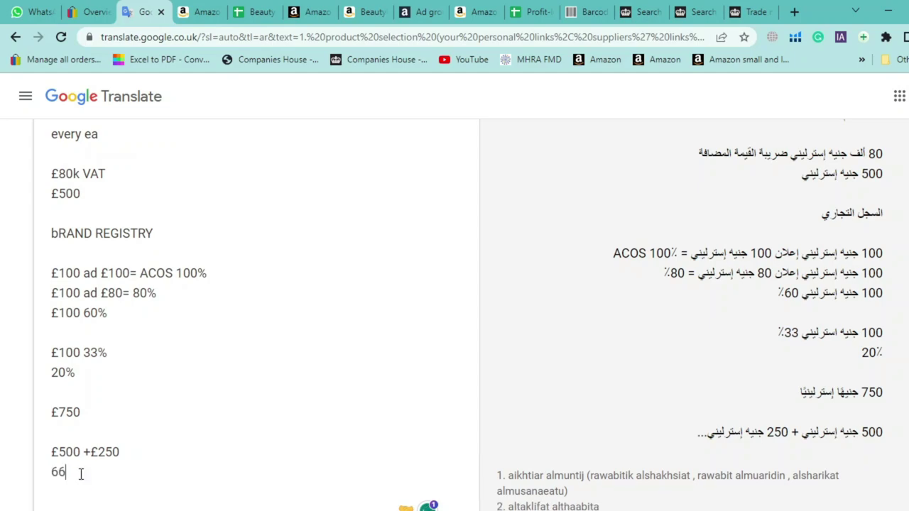
type("%")
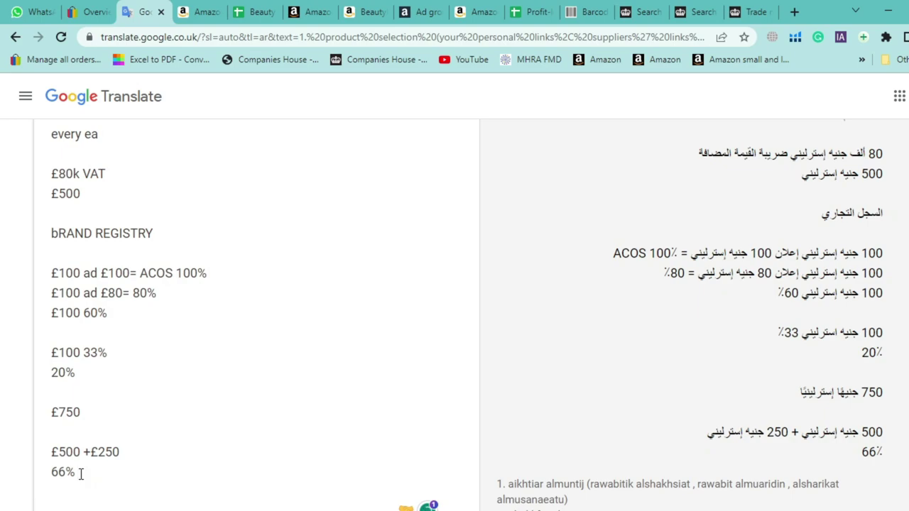
type(" 33%")
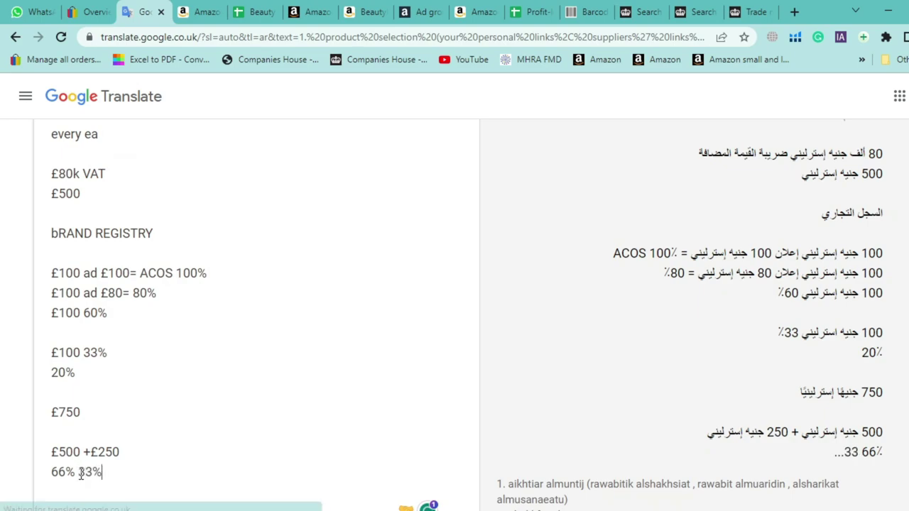
key("Return")
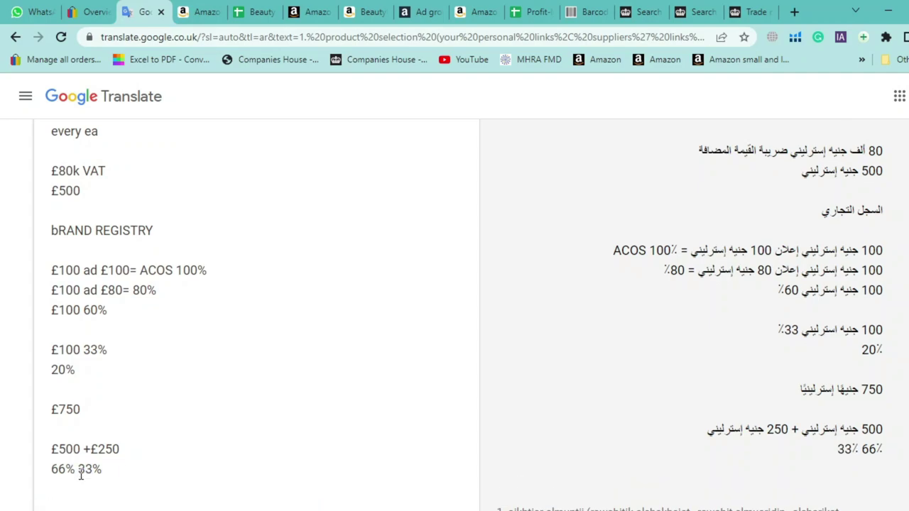
type("90%")
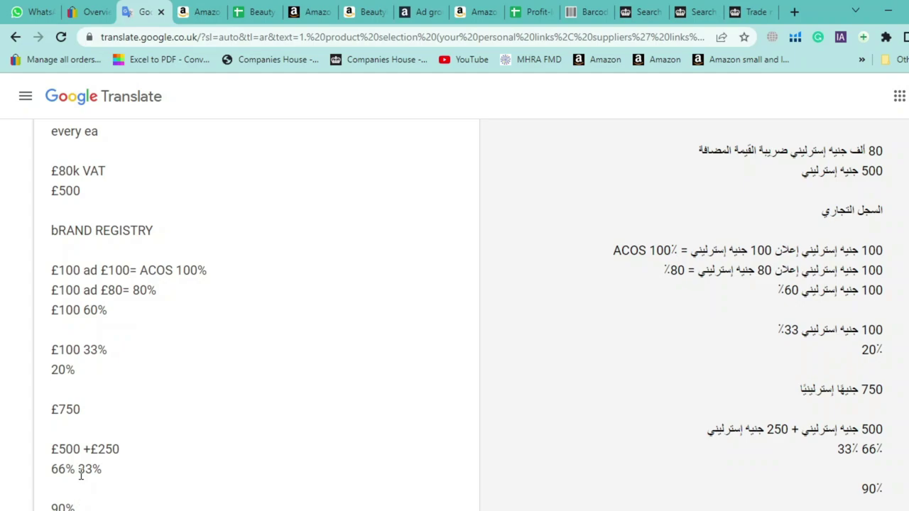
Select and review the three £100 ad lines in the notes
scroll(142, 371, "up", 1)
left_click_drag(108, 359, 34, 327)
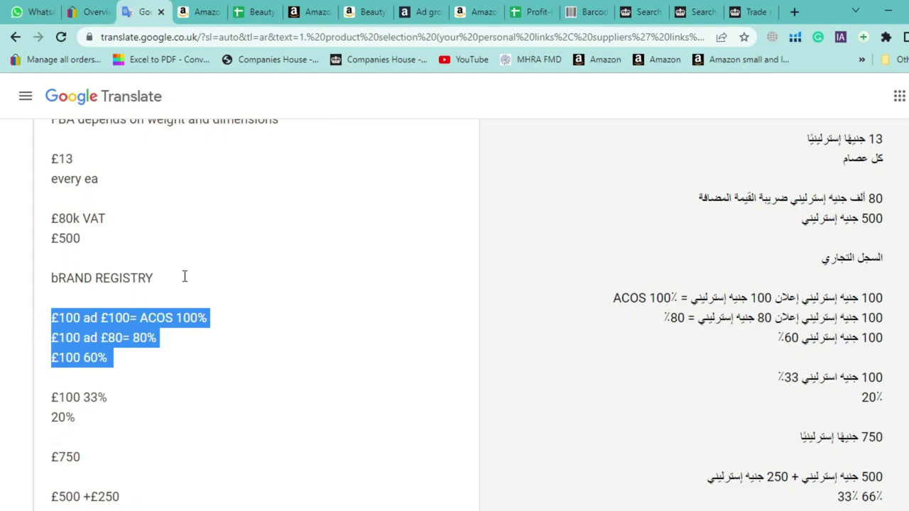
scroll(213, 270, "up", 4)
scroll(227, 327, "down", 4)
left_click_drag(178, 372, 54, 335)
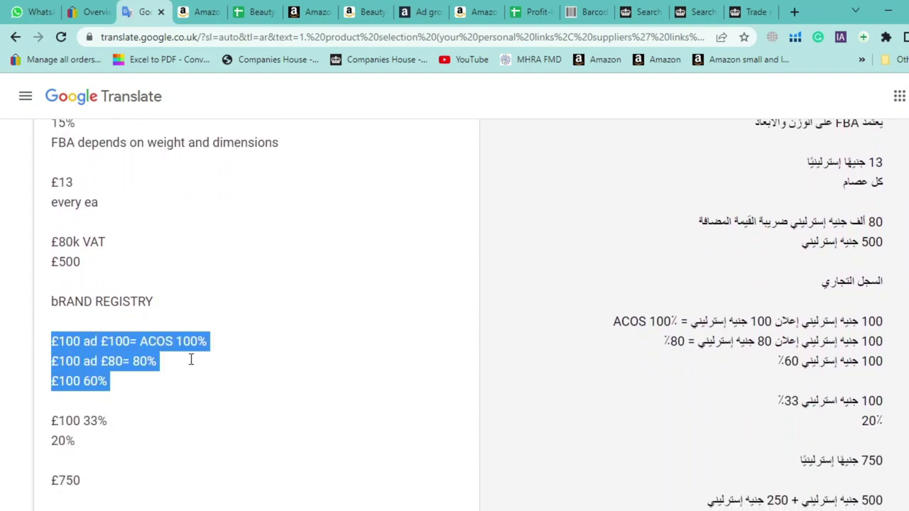
scroll(193, 359, "down", 2)
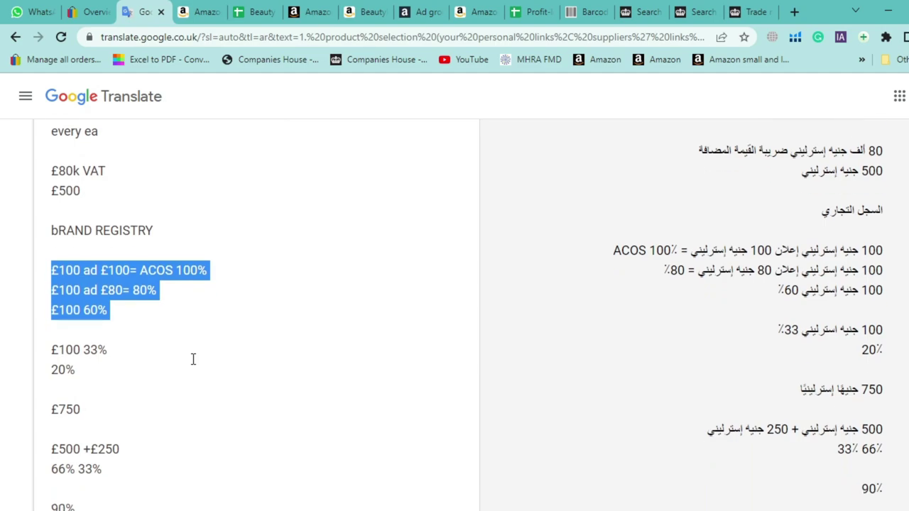
scroll(193, 359, "down", 2)
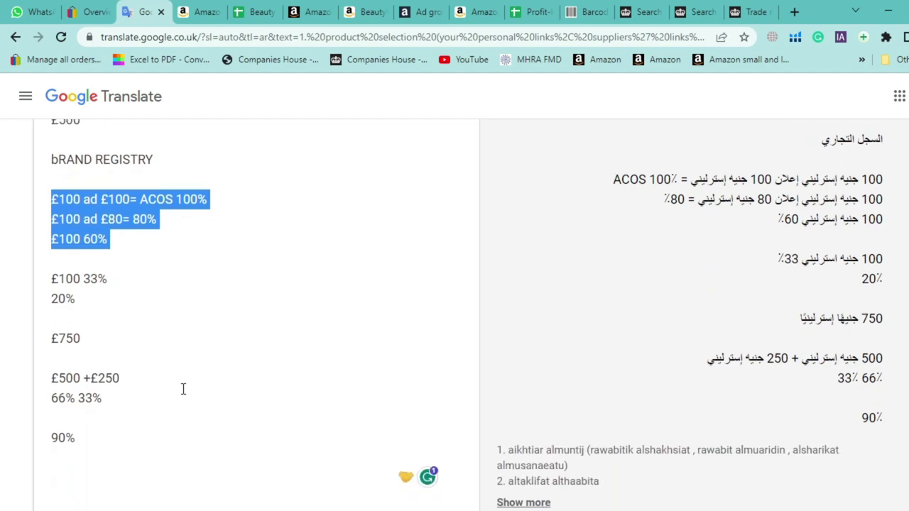
left_click(177, 258)
Insert a '£100 22%' line with blank lines after the £100 60% line
left_click_drag(132, 234, 54, 238)
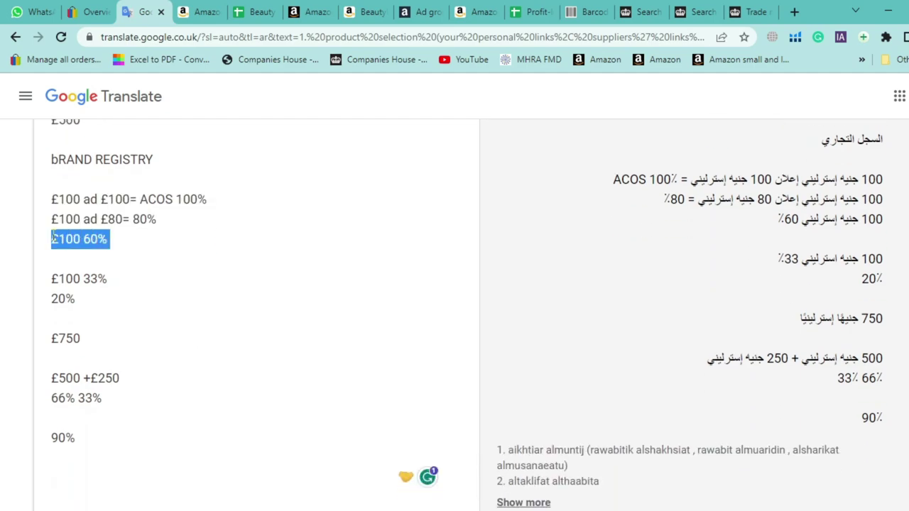
left_click(119, 243)
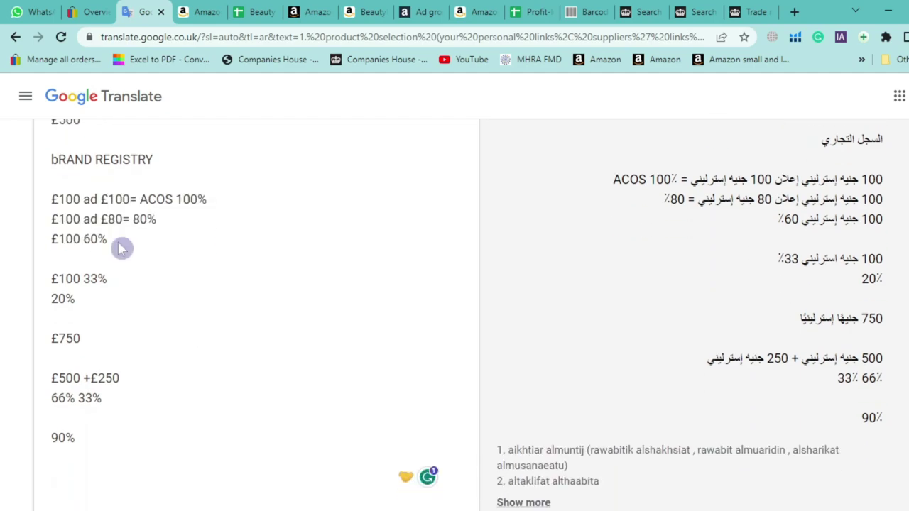
key("Return")
key("Return")
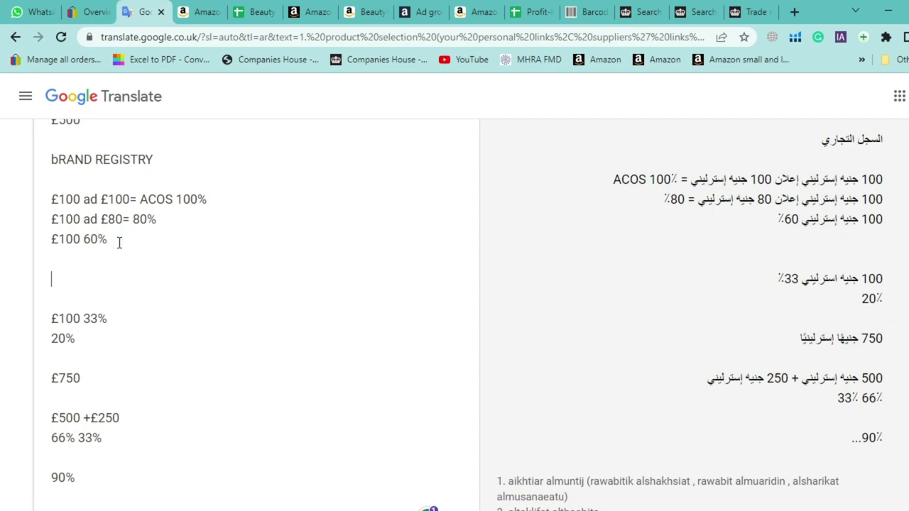
type("£100")
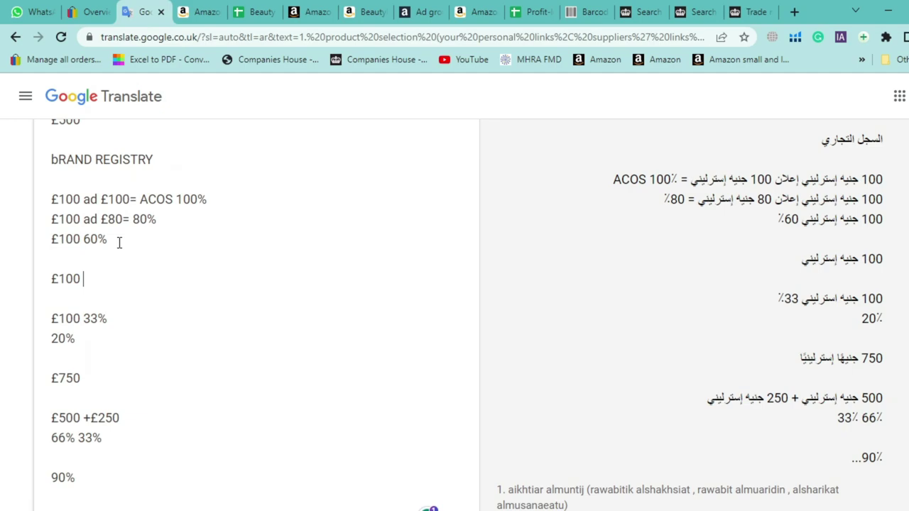
type(" 22%")
key("Return")
key("Return")
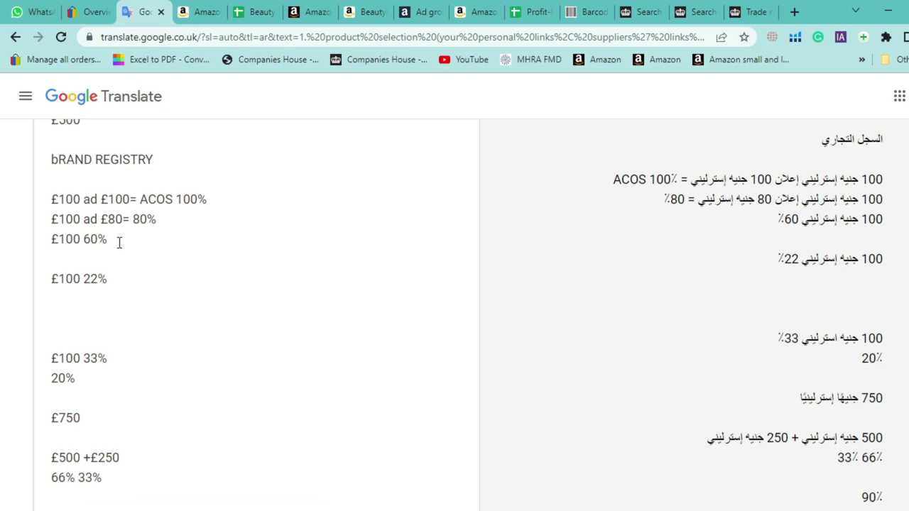
Select the 66% and £500 figures in the notes, then return to Seller Central
scroll(131, 270, "down", 1)
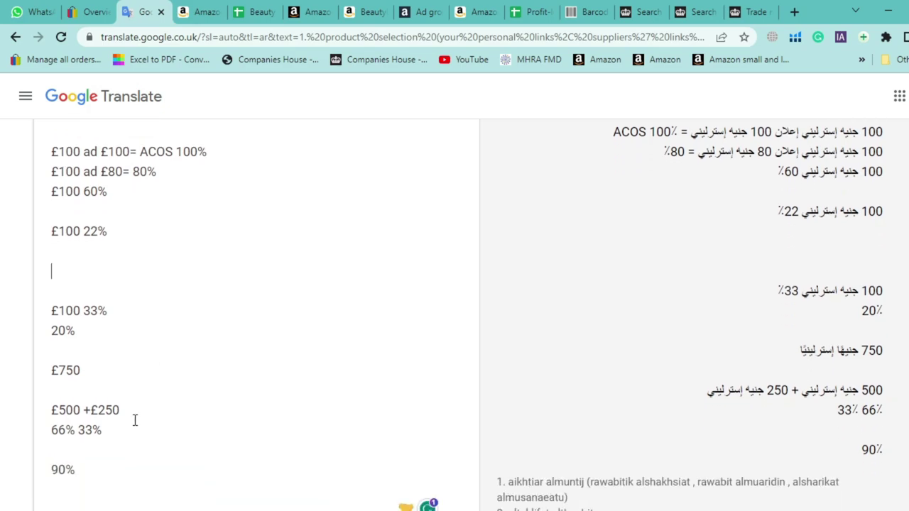
left_click(78, 432)
left_click_drag(78, 432, 51, 432)
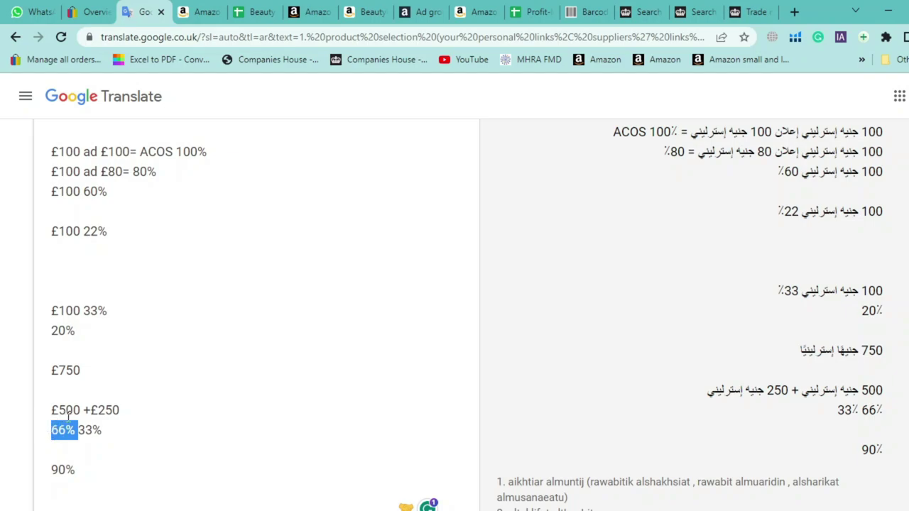
left_click_drag(79, 416, 55, 403)
scroll(267, 96, "up", 1)
left_click(309, 11)
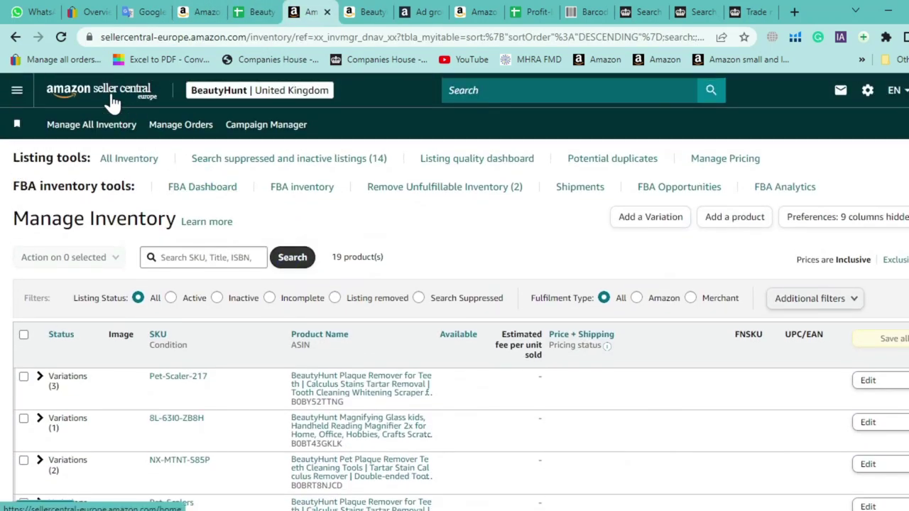
Open the United Kingdom £177.30 balance from the home page's Total Balance breakdown
left_click(113, 103)
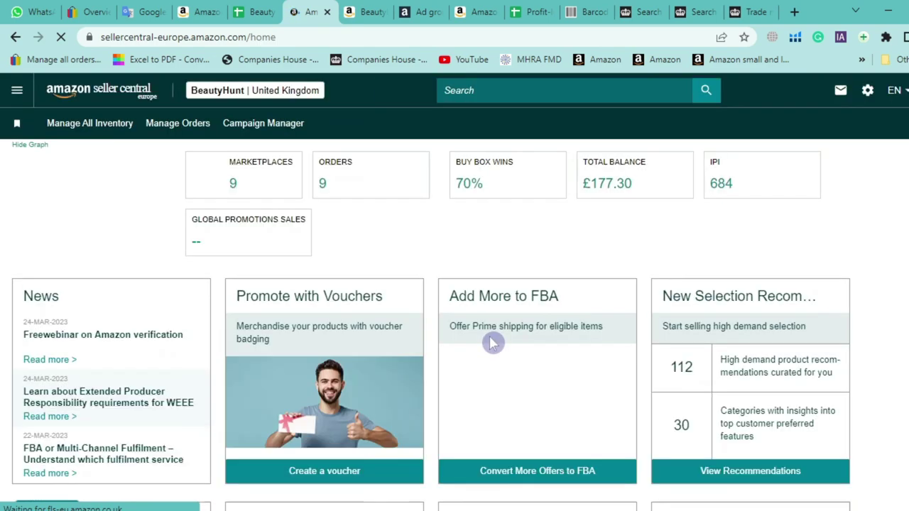
left_click(777, 193)
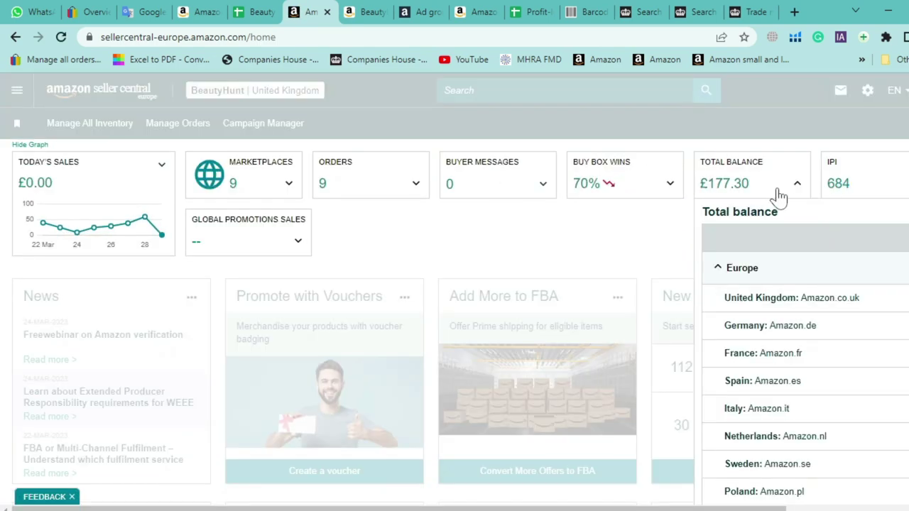
scroll(765, 503, "right", 3)
left_click(862, 341)
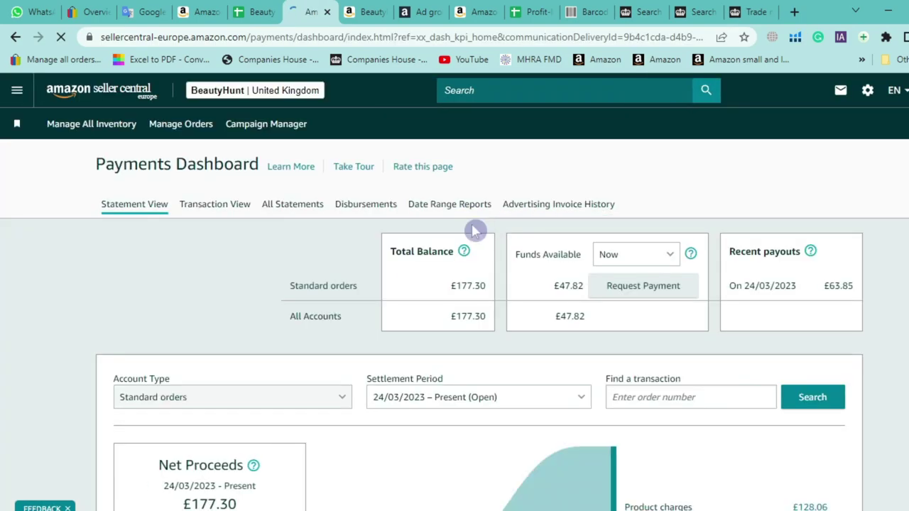
Review the 30/11/2022 – 14/12/2022 statement: £297.30 sales, -£301.77 expenses, -£0.59 net proceeds
scroll(471, 235, "down", 3)
scroll(462, 252, "down", 1)
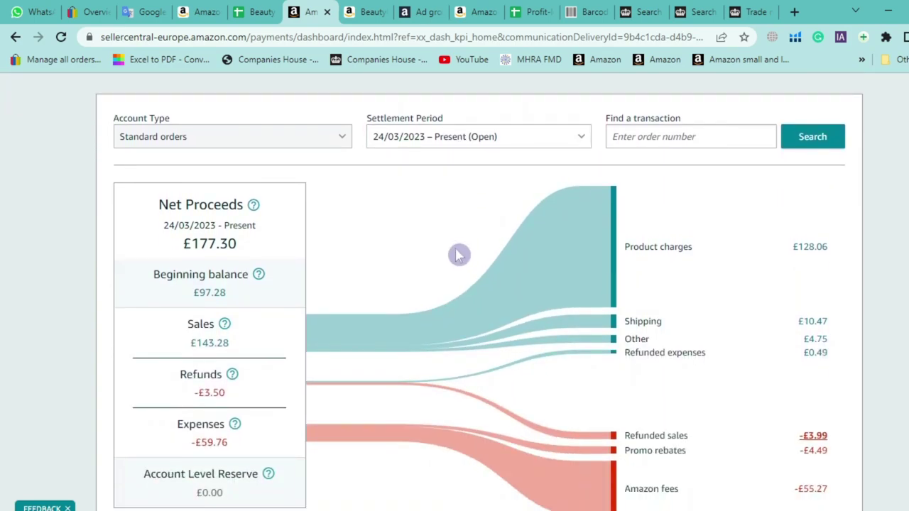
left_click(454, 138)
scroll(448, 199, "down", 3)
scroll(436, 263, "up", 1)
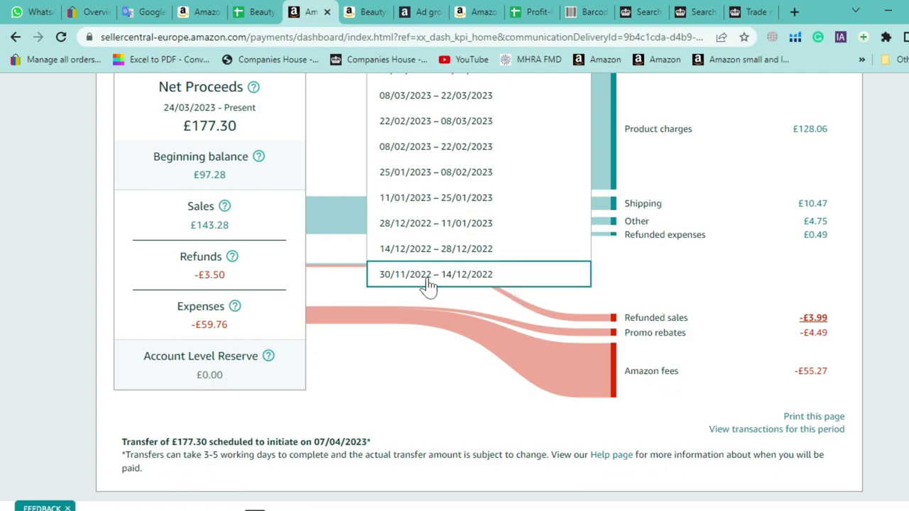
left_click(431, 284)
scroll(3, 313, "down", 2)
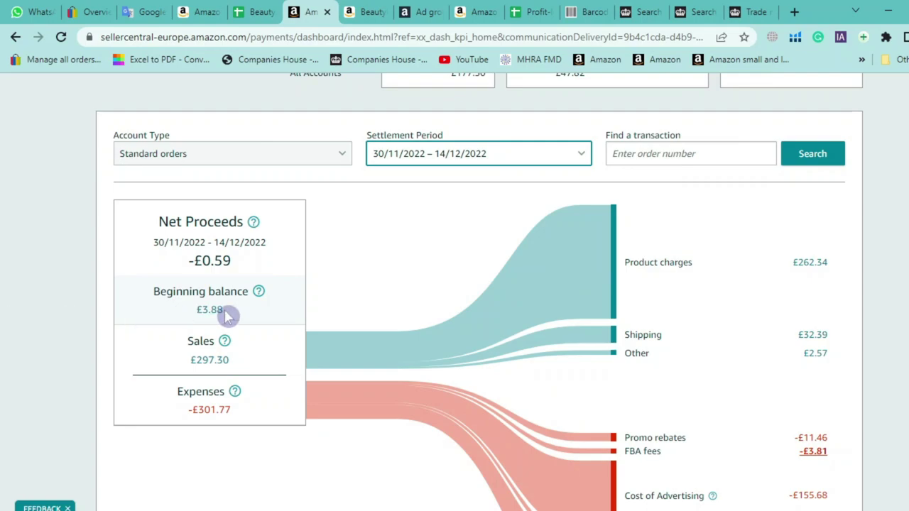
left_click_drag(243, 368, 180, 367)
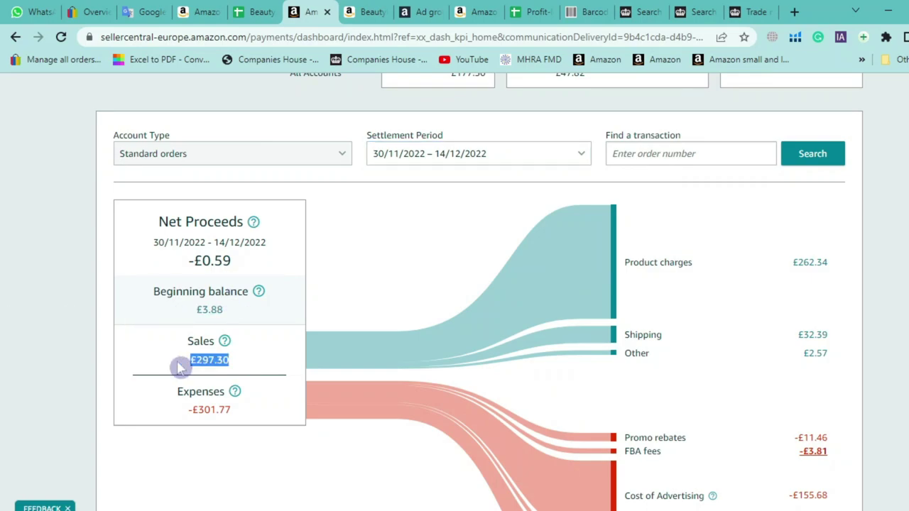
left_click(187, 408)
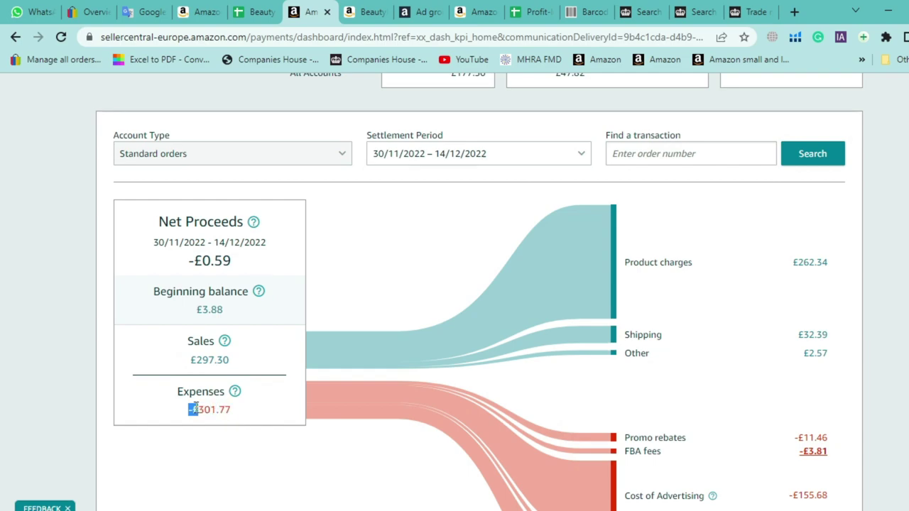
left_click_drag(188, 410, 236, 410)
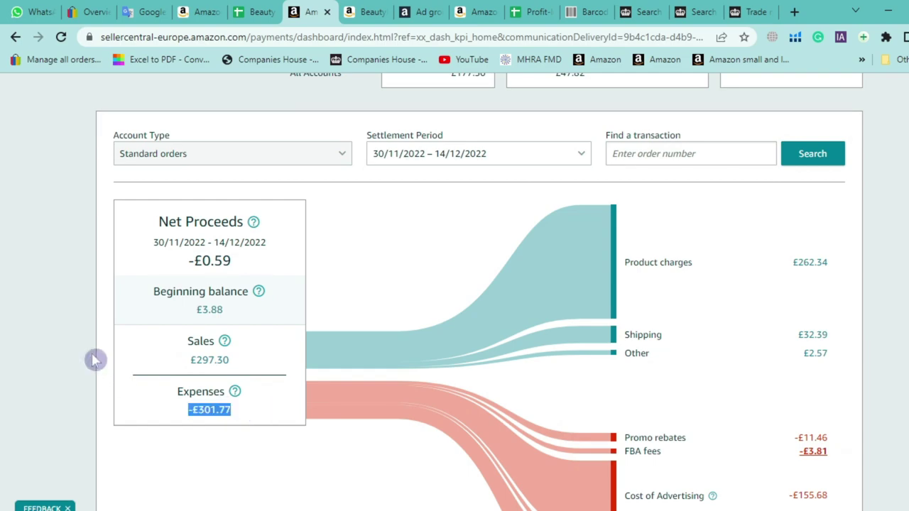
scroll(63, 346, "up", 1)
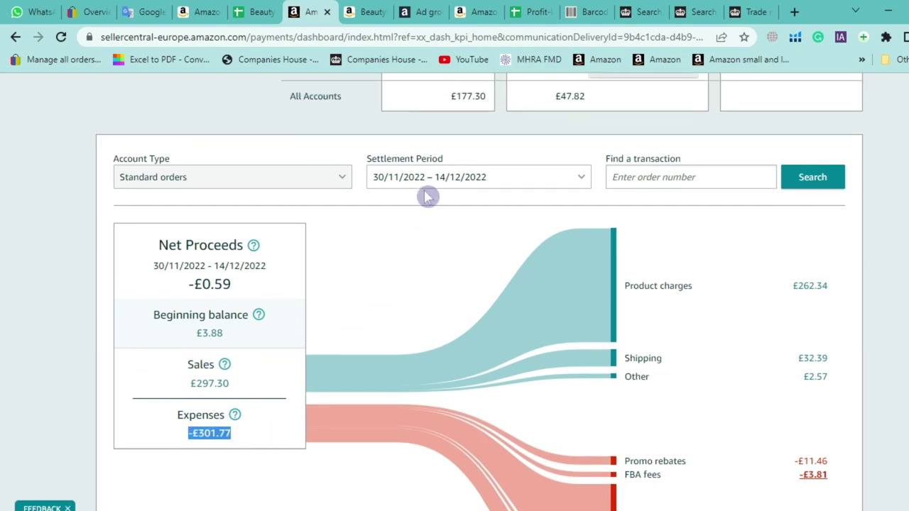
triple_click(214, 283)
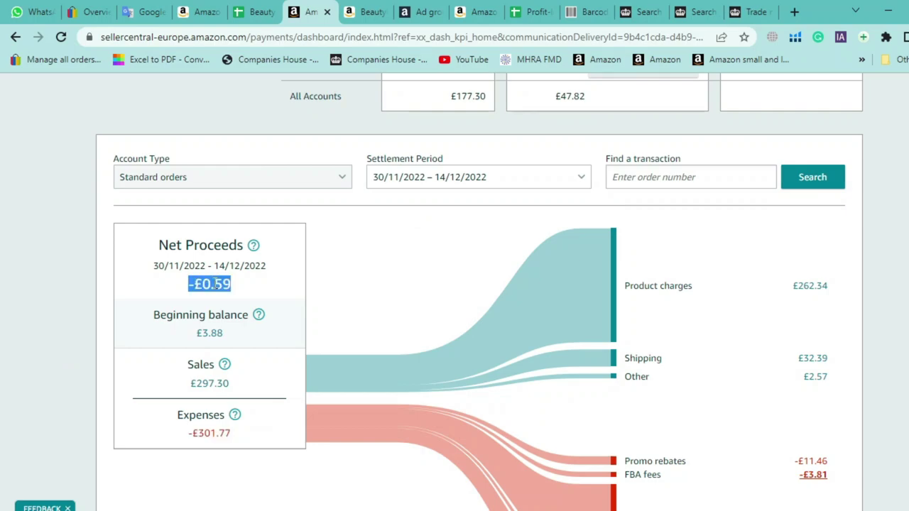
Review 14/12/2022 – 28/12/2022 (£208.41 sales, -£123.40 expenses, -£84.42 reserve), then pick 28/12/2022 – 11/01/2023
left_click(457, 183)
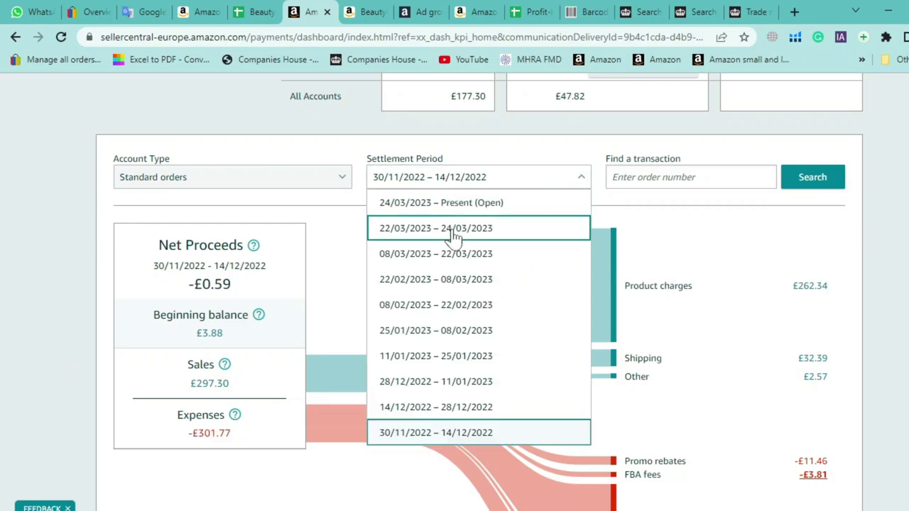
left_click(452, 418)
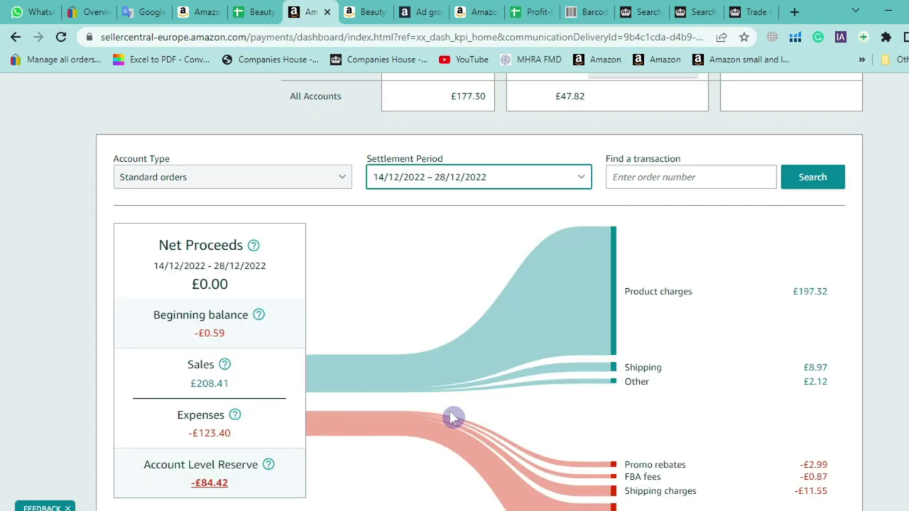
scroll(65, 341, "down", 1)
left_click(249, 391)
left_click_drag(254, 344, 166, 341)
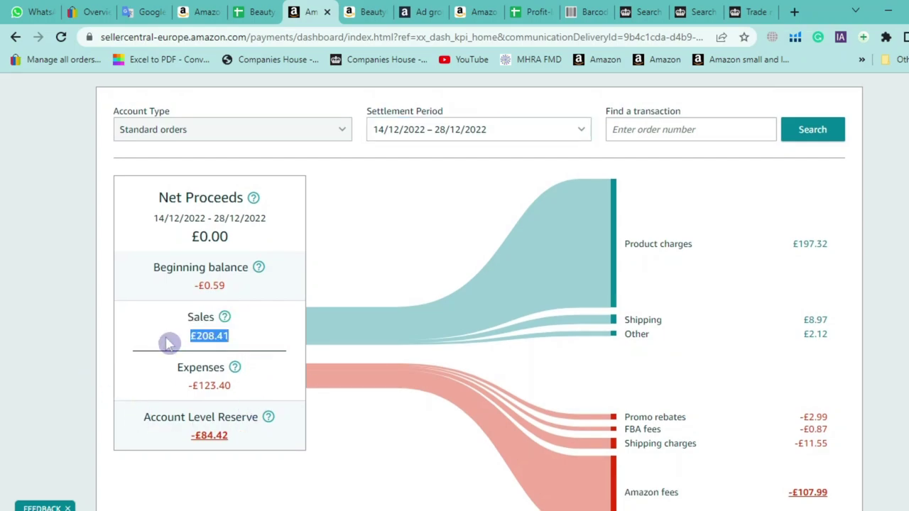
left_click_drag(187, 388, 239, 445)
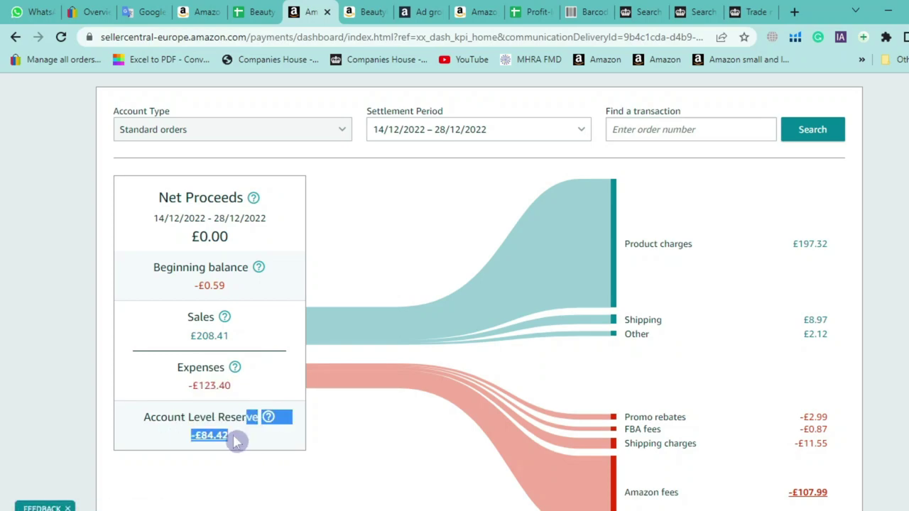
left_click(61, 390)
scroll(61, 391, "down", 1)
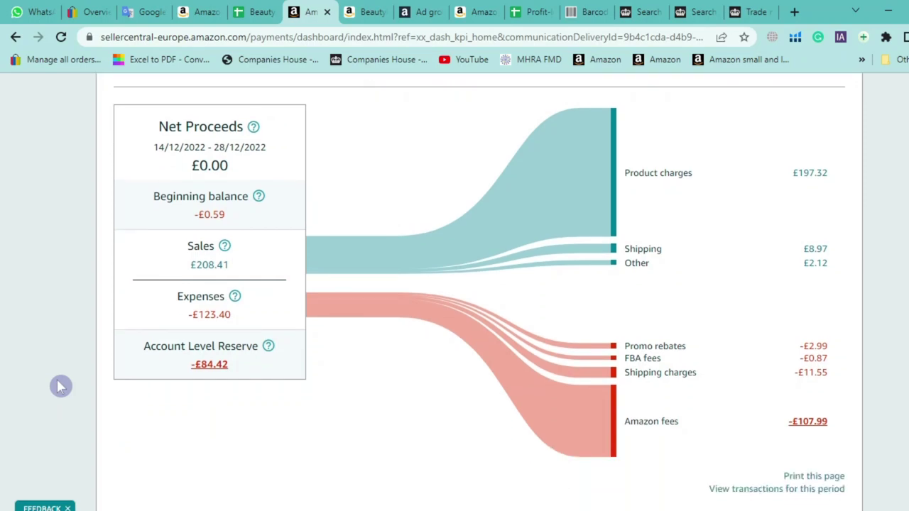
scroll(61, 387, "up", 2)
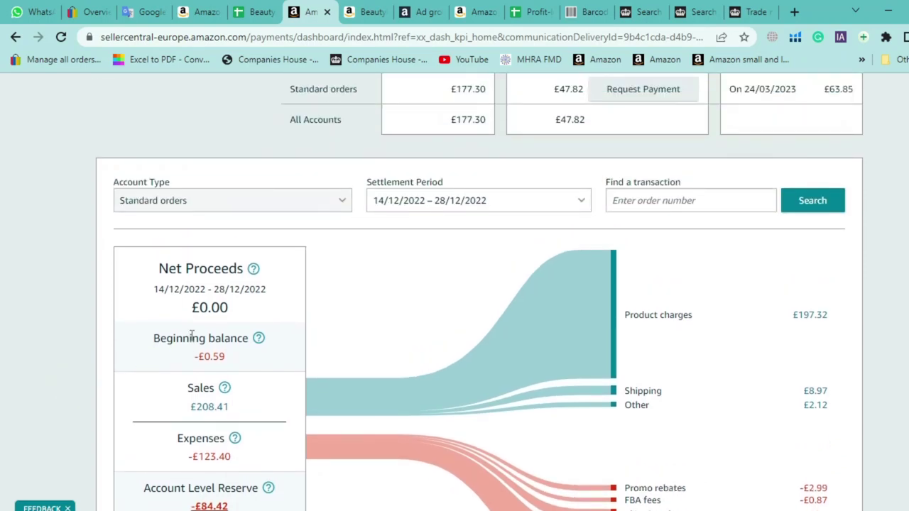
left_click(511, 200)
left_click(473, 405)
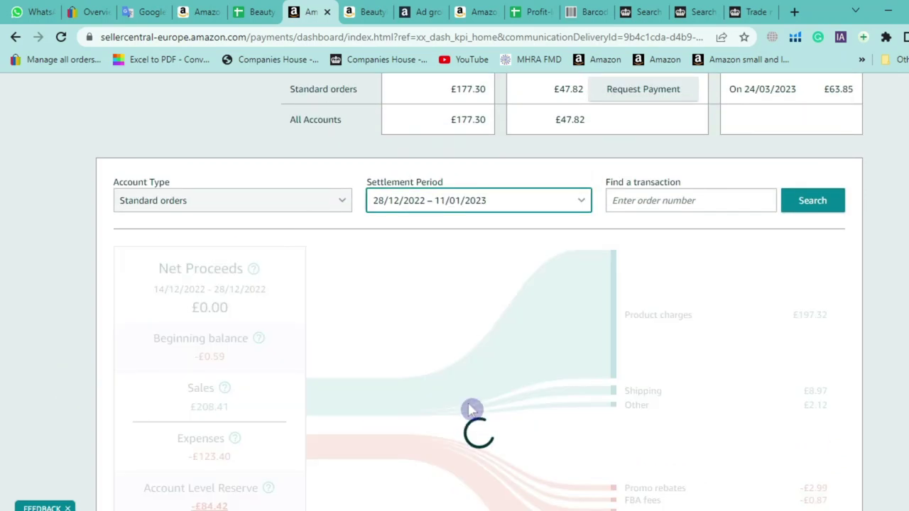
Show the 11/01/2023 – 25/01/2023 statement and check its £83.72 net proceeds
left_click(460, 210)
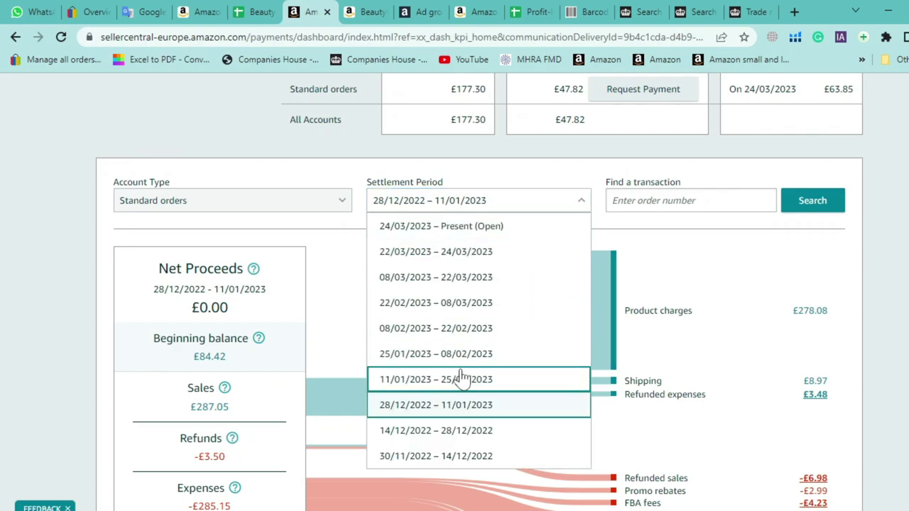
left_click(462, 377)
scroll(6, 223, "down", 2)
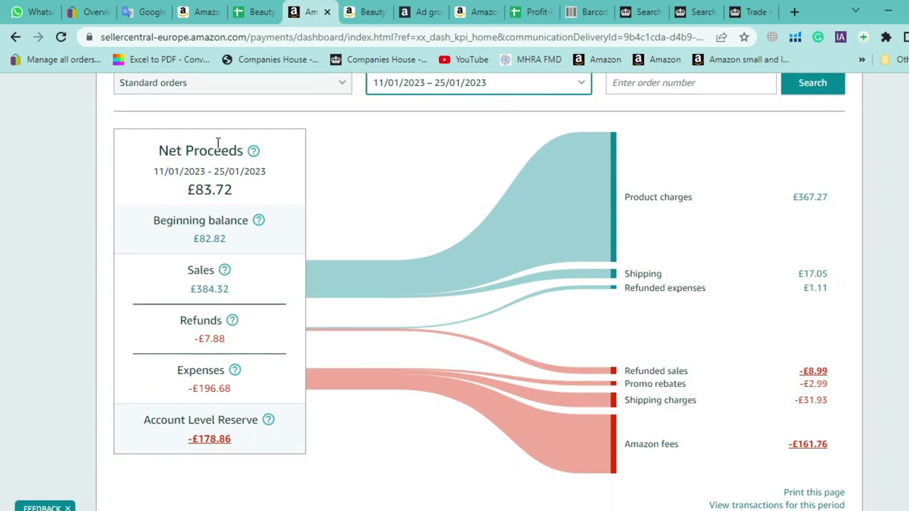
left_click_drag(184, 172, 159, 172)
left_click(231, 184)
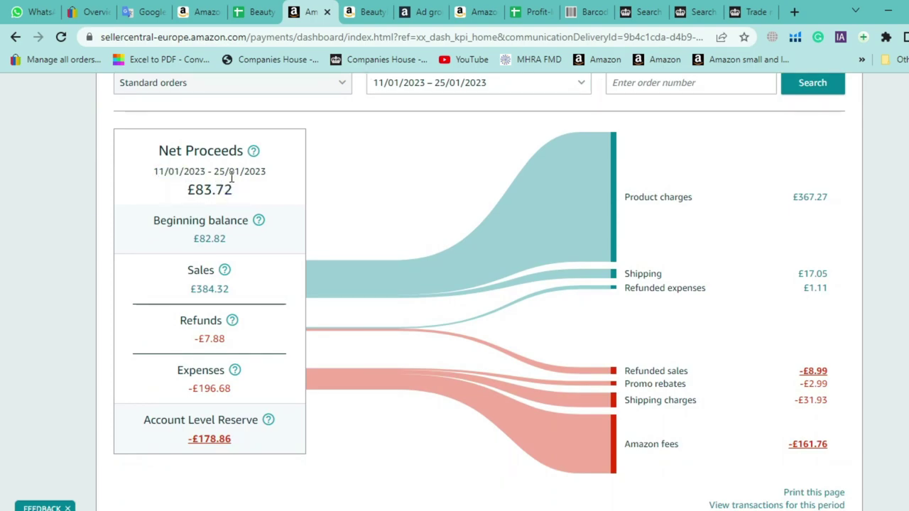
left_click_drag(237, 197, 172, 196)
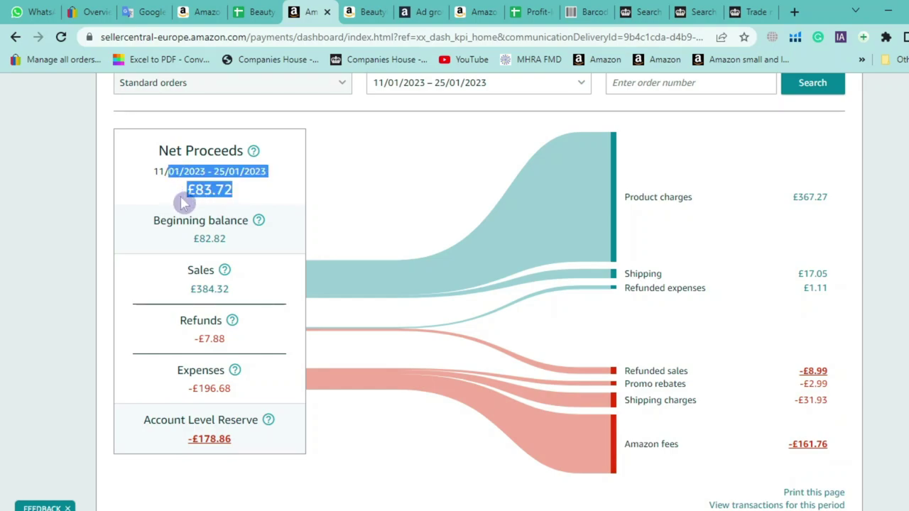
left_click(87, 239)
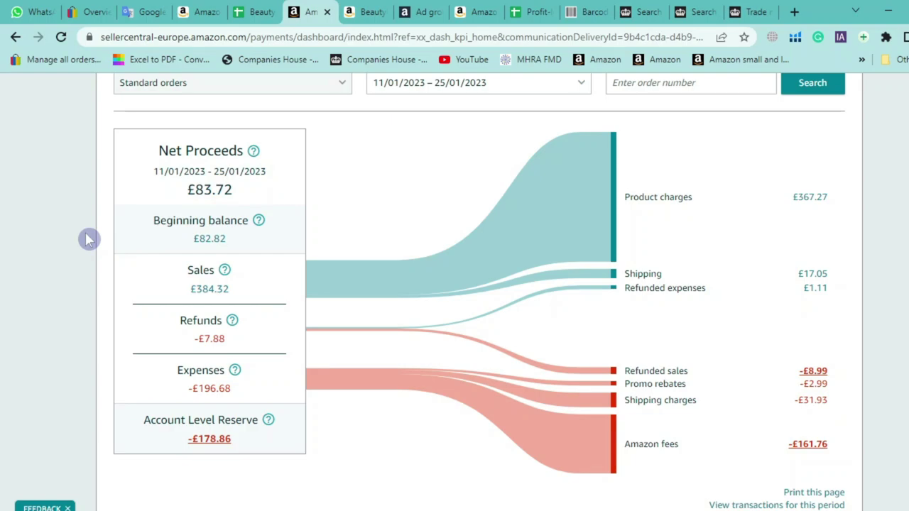
scroll(325, 211, "up", 2)
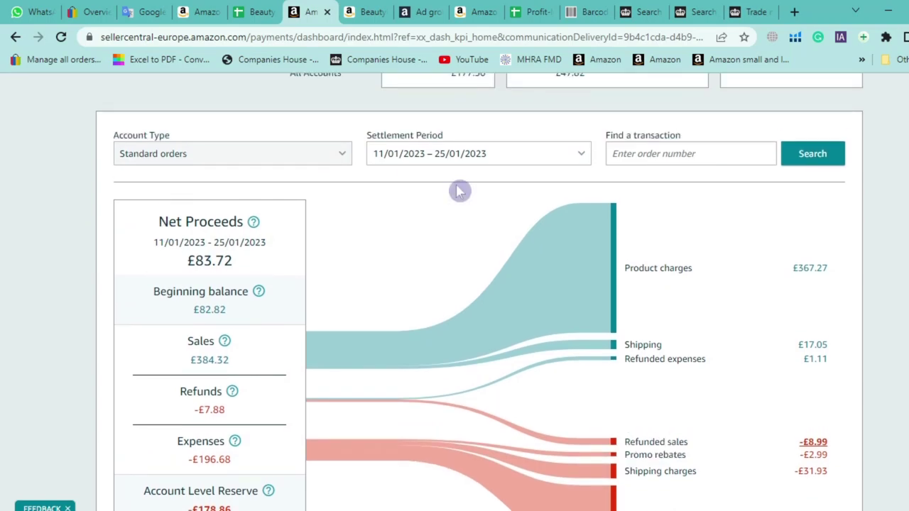
Review 25/01/2023 – 08/02/2023: £354.23 sales, -£522.46 expenses, -£332.64 advertising cost
left_click(467, 206)
left_click(462, 353)
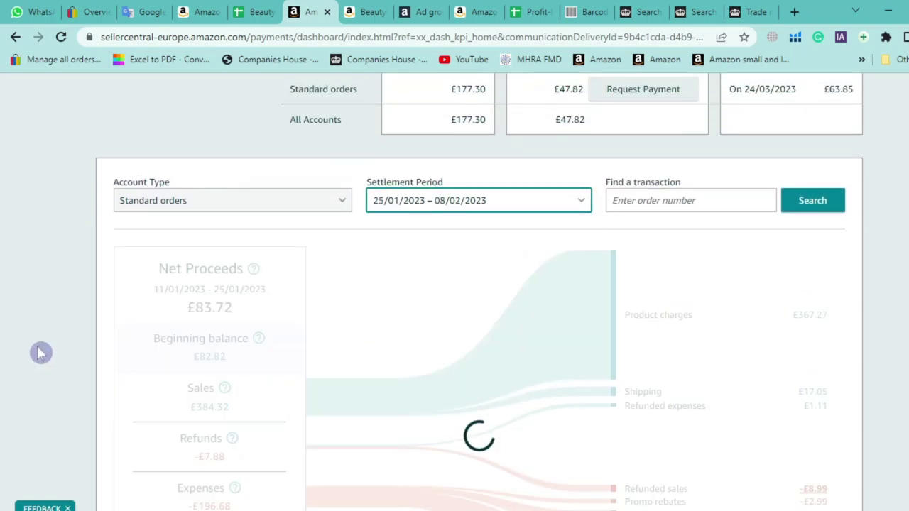
scroll(44, 351, "down", 2)
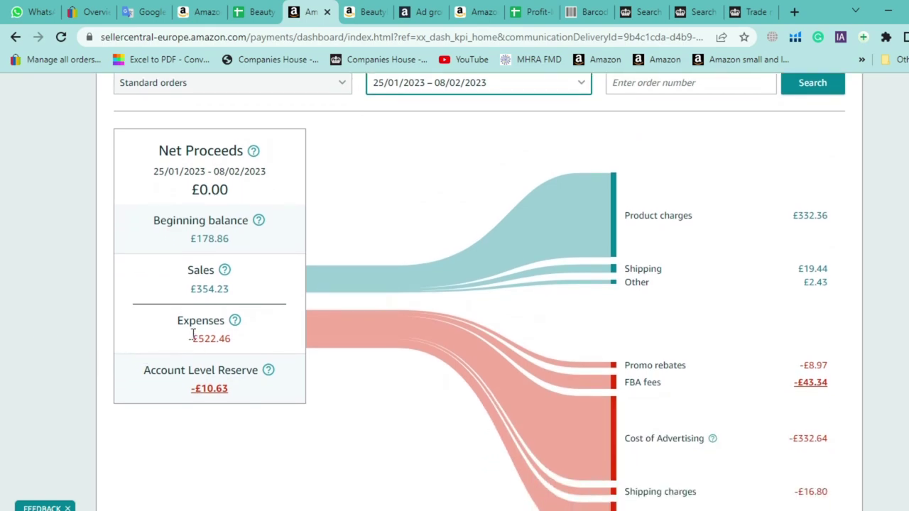
left_click_drag(242, 306, 189, 289)
left_click_drag(237, 351, 93, 331)
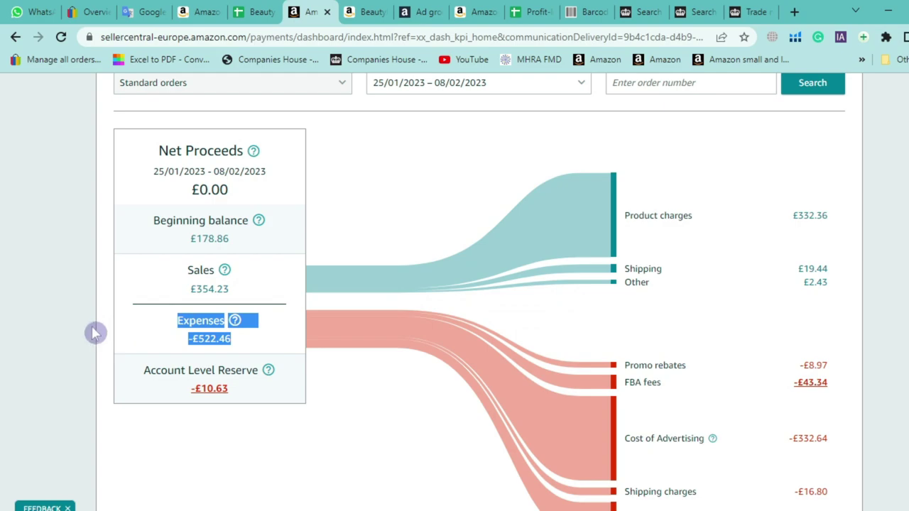
left_click(95, 333)
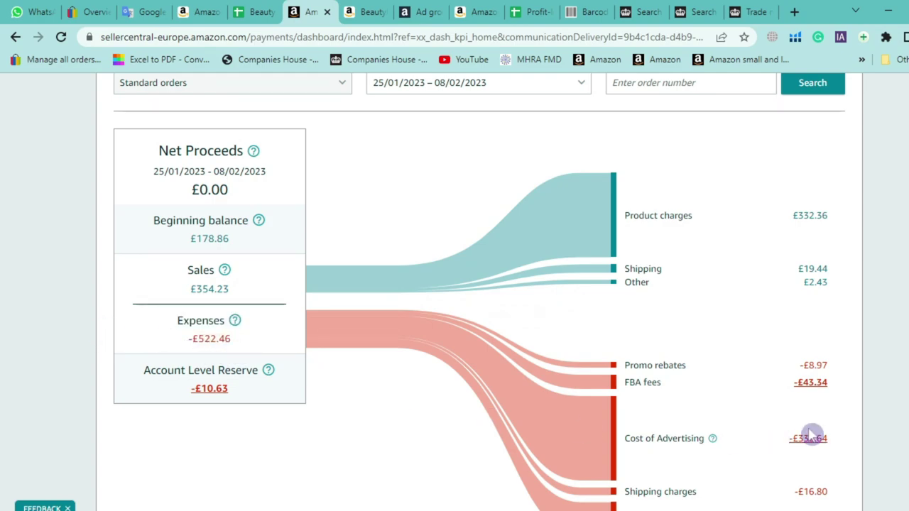
left_click_drag(838, 442, 791, 442)
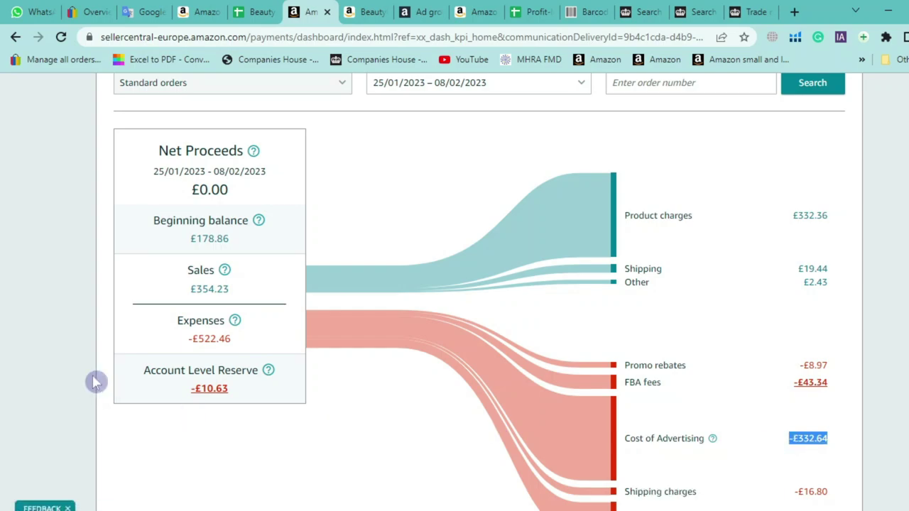
scroll(95, 379, "up", 2)
Go back to the 11/01/2023 – 25/01/2023 period and check its fee rows
mouse_move(257, 323)
left_click(386, 177)
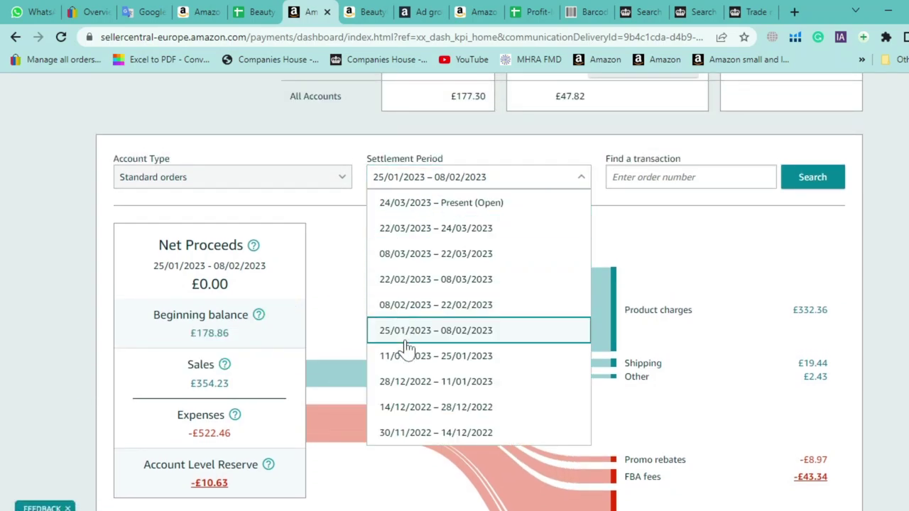
left_click(406, 353)
scroll(85, 348, "down", 3)
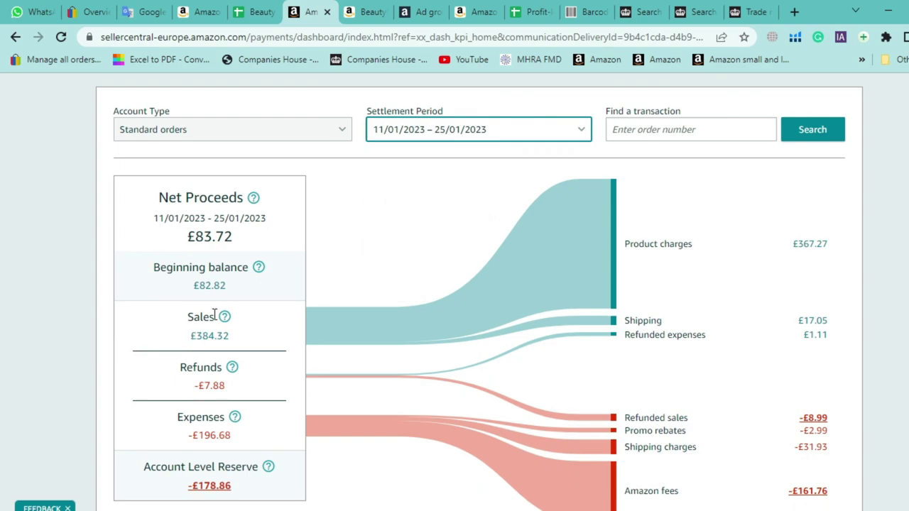
left_click_drag(845, 396, 628, 347)
left_click(134, 329)
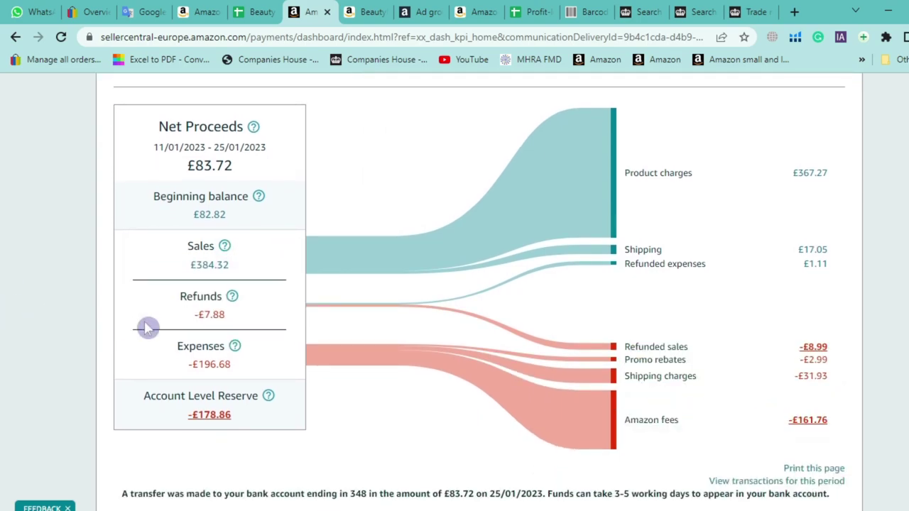
scroll(240, 306, "up", 1)
left_click_drag(241, 305, 135, 308)
scroll(29, 347, "up", 3)
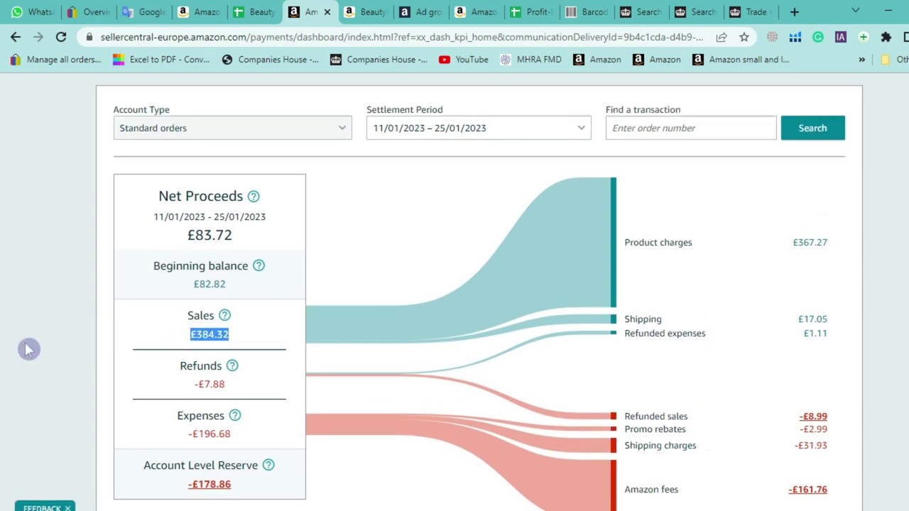
Return to 25/01/2023 – 08/02/2023 and recheck the -£332.64 Cost of Advertising
left_click(417, 206)
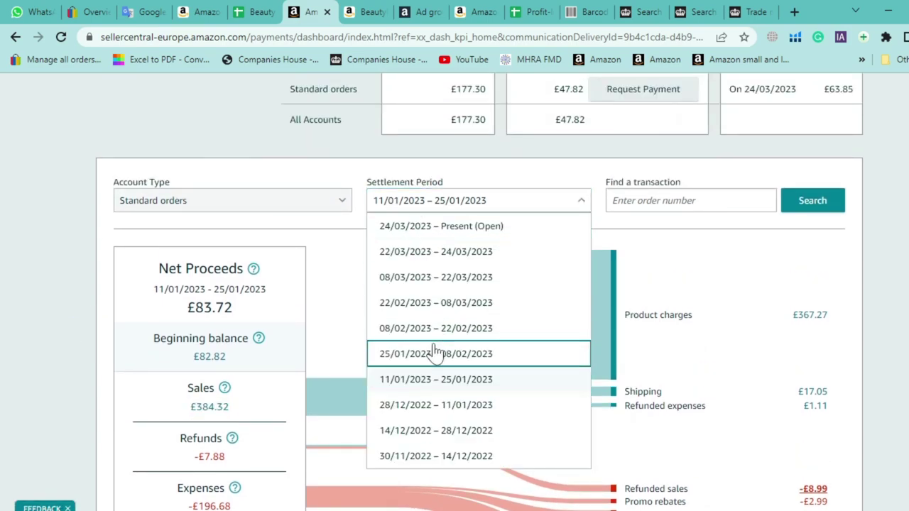
left_click(436, 350)
scroll(437, 346, "down", 3)
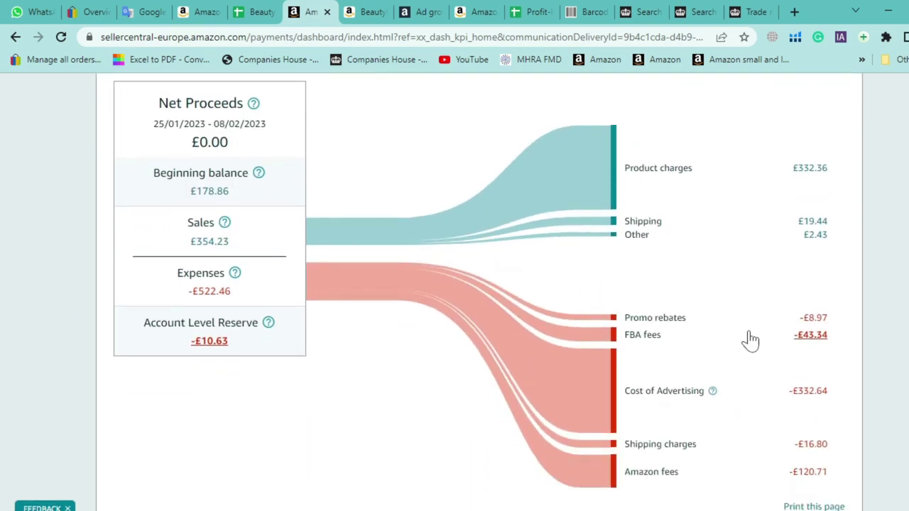
triple_click(792, 397)
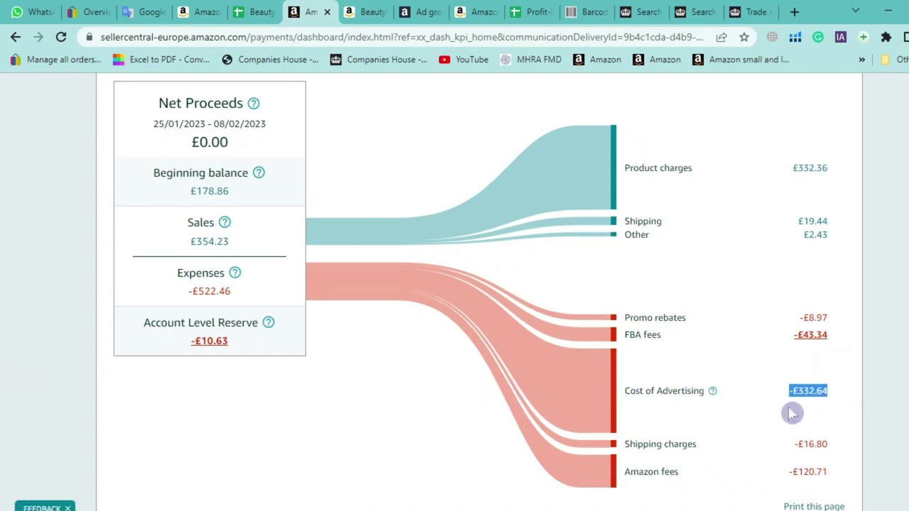
scroll(792, 413, "up", 1)
left_click(844, 439)
triple_click(791, 414)
scroll(450, 158, "up", 3)
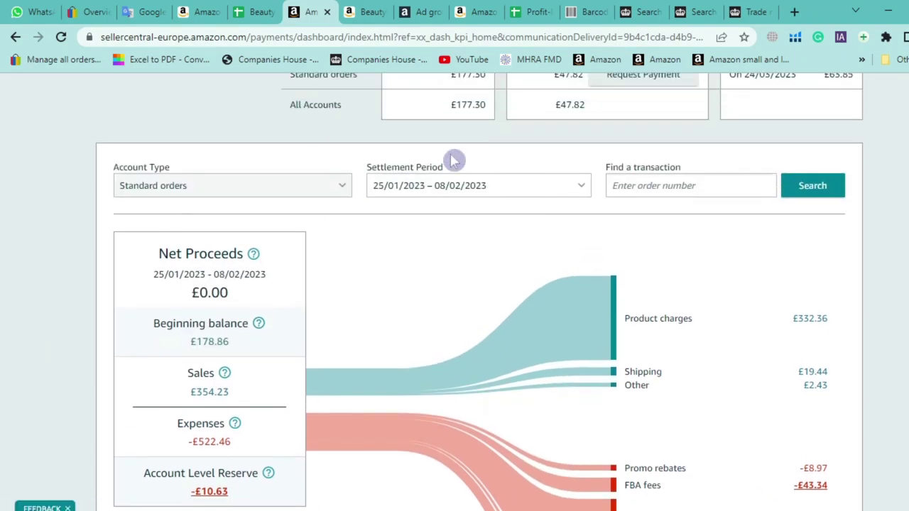
Review the net proceeds and amounts for the 08/02/2023 – 22/02/2023 period
left_click(452, 212)
left_click(435, 328)
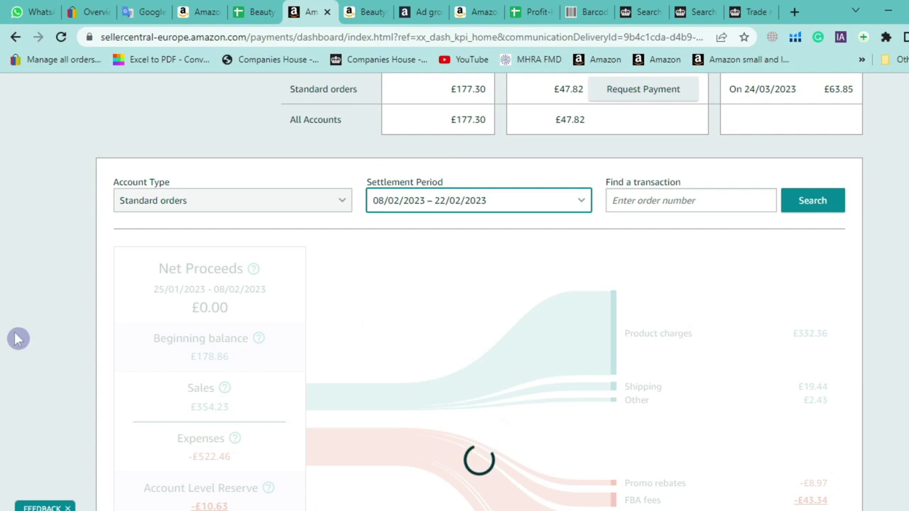
scroll(16, 339, "down", 2)
left_click_drag(246, 257, 134, 238)
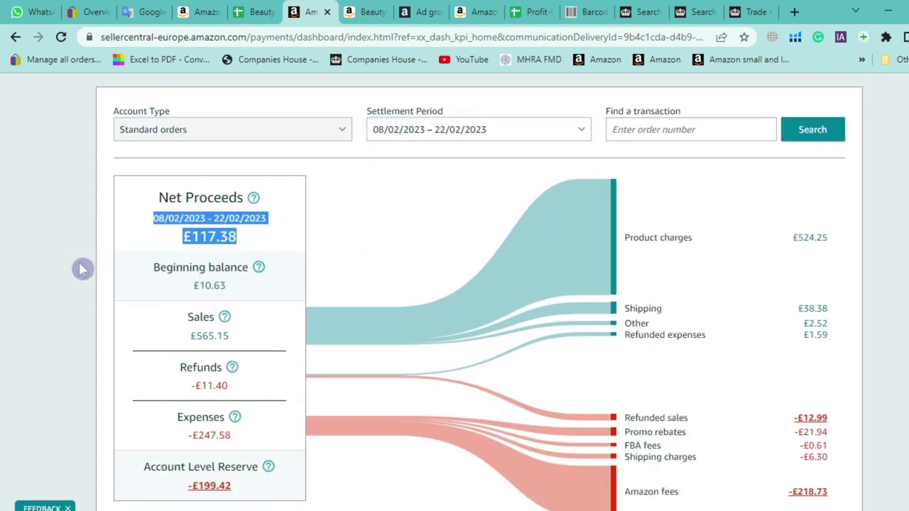
left_click(81, 266)
scroll(443, 348, "down", 1)
left_click_drag(894, 386, 732, 392)
scroll(132, 335, "up", 1)
Compare the 22/02/2023 – 08/03/2023 figures against the 08/02/2023 – 22/02/2023 period
left_click(463, 157)
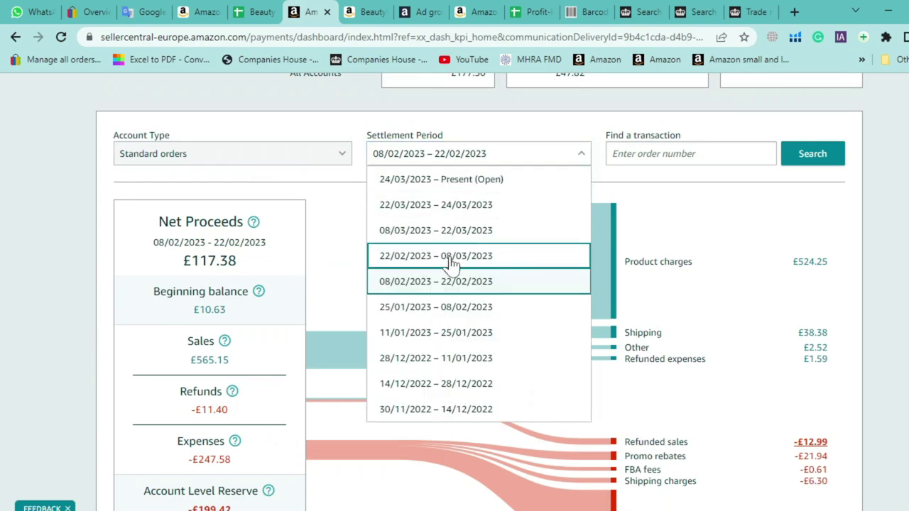
left_click(479, 257)
scroll(97, 282, "down", 1)
scroll(97, 282, "down", 1)
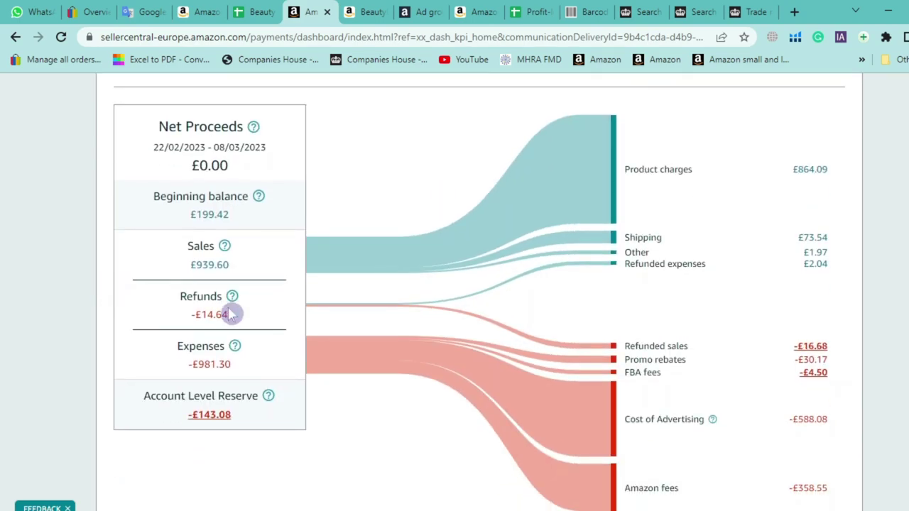
left_click_drag(835, 419, 793, 423)
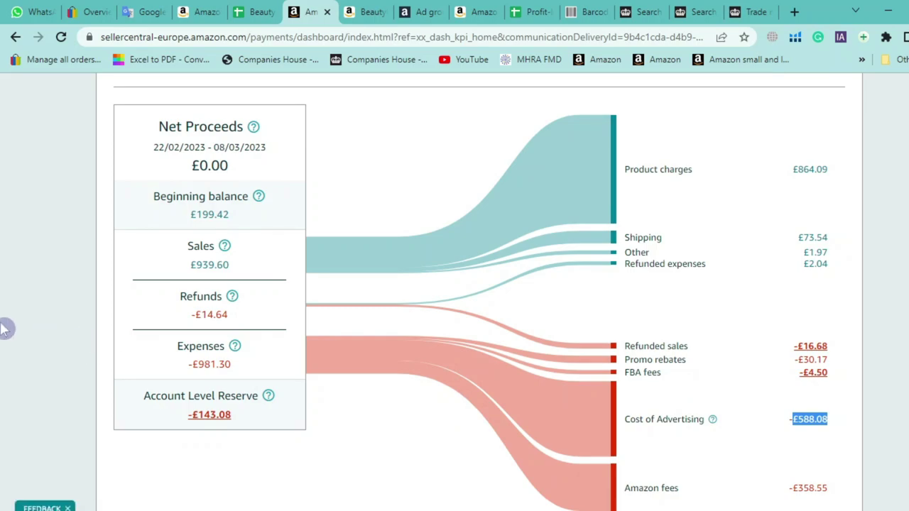
scroll(6, 327, "up", 3)
left_click(433, 229)
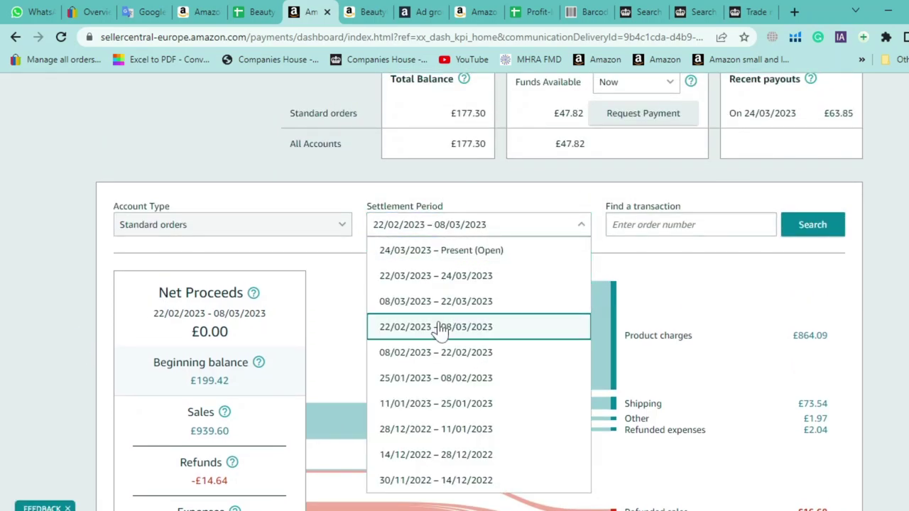
left_click(428, 353)
scroll(217, 306, "down", 1)
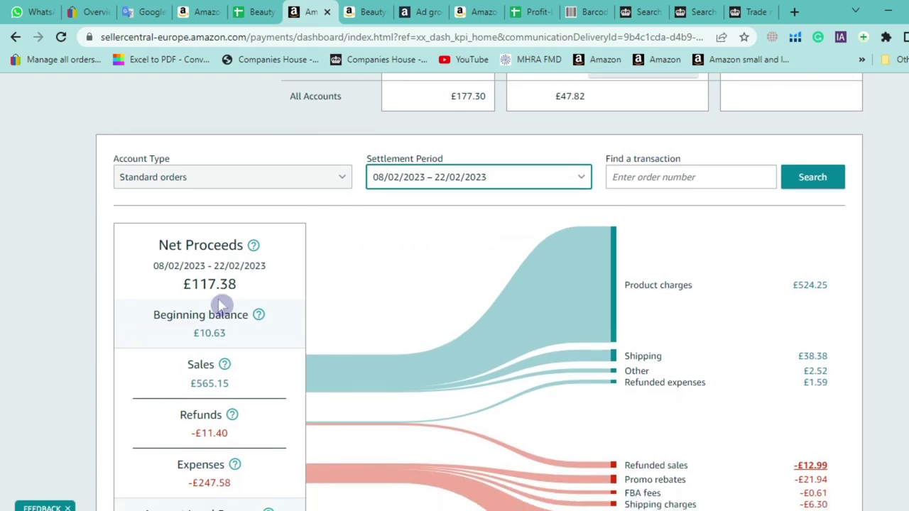
left_click(514, 178)
left_click(470, 280)
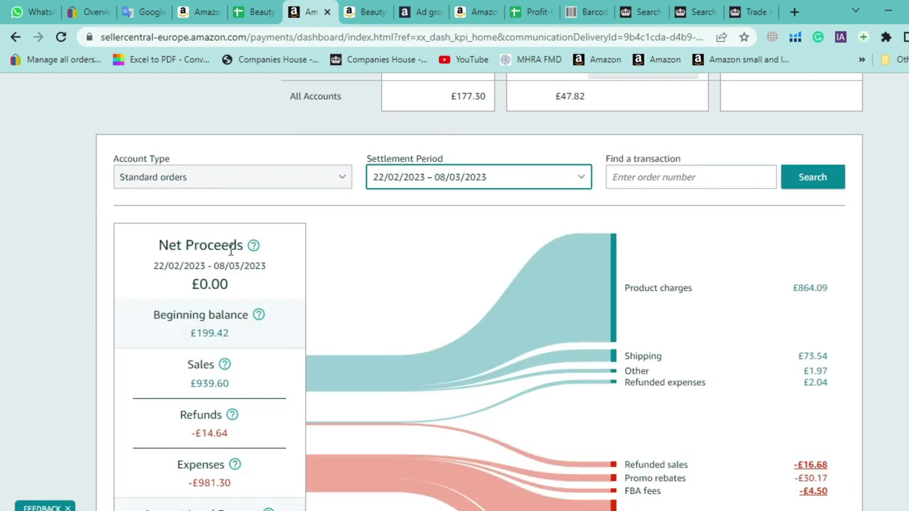
Step through 08/03/2023 – 22/03/2023 and 22/03/2023 – 24/03/2023 to the open 24/03/2023 – Present period
left_click(449, 182)
left_click(393, 254)
scroll(85, 254, "down", 1)
scroll(84, 246, "down", 1)
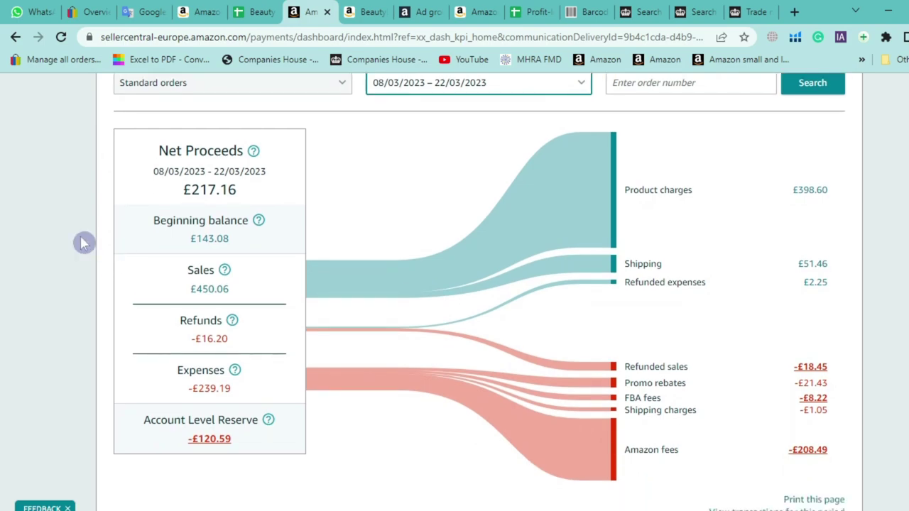
scroll(44, 233, "up", 1)
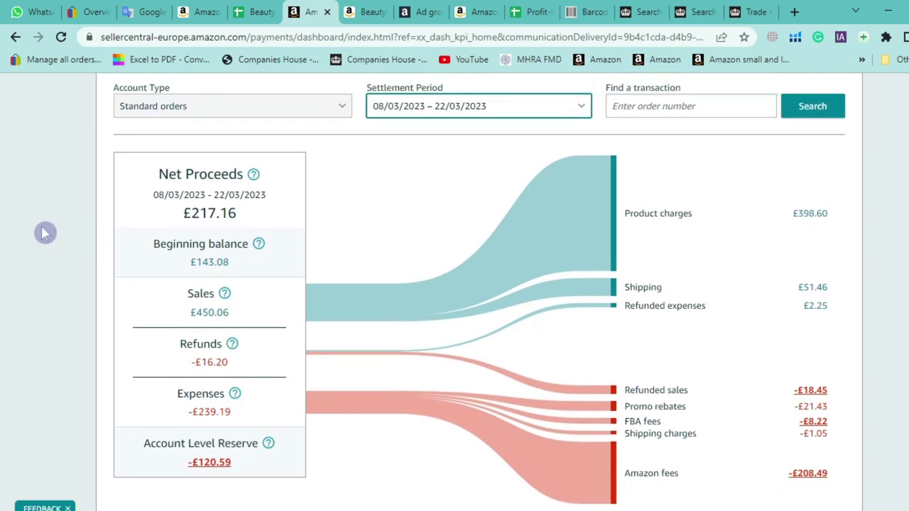
left_click(432, 108)
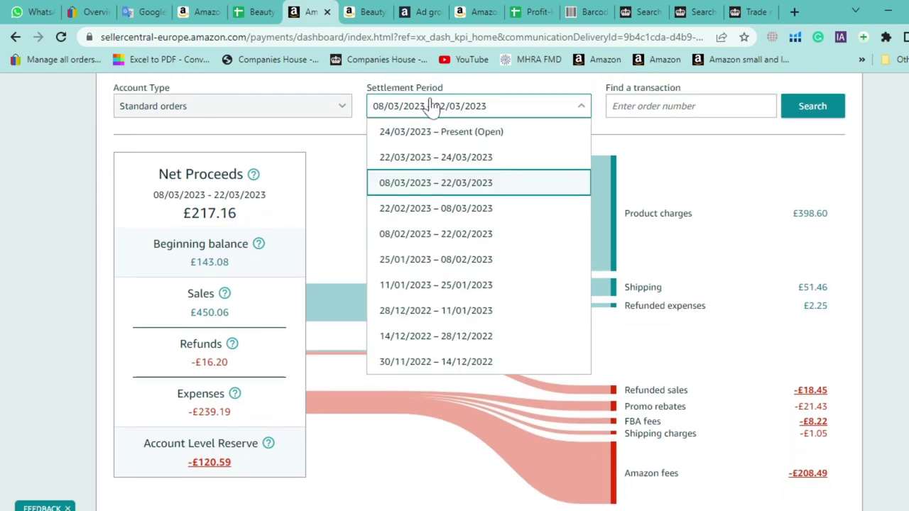
left_click(436, 162)
scroll(59, 274, "up", 1)
scroll(58, 275, "up", 1)
left_click(424, 160)
left_click(417, 188)
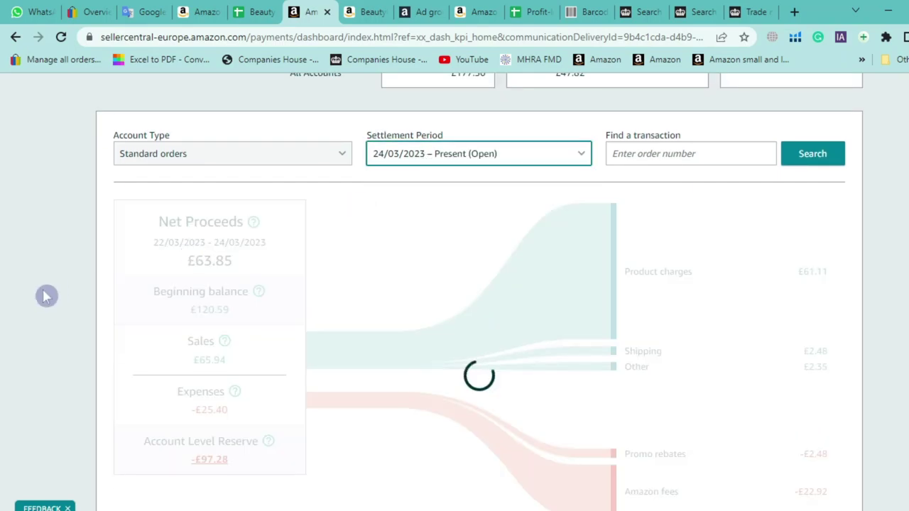
Check the open period's date range, Sales, Refunds, refunded sales and promo rebates
scroll(48, 291, "down", 2)
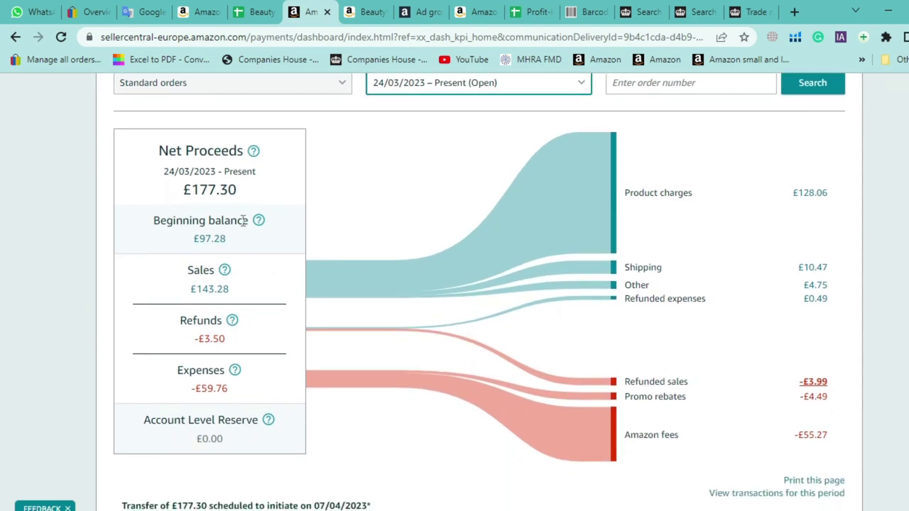
scroll(140, 299, "up", 2)
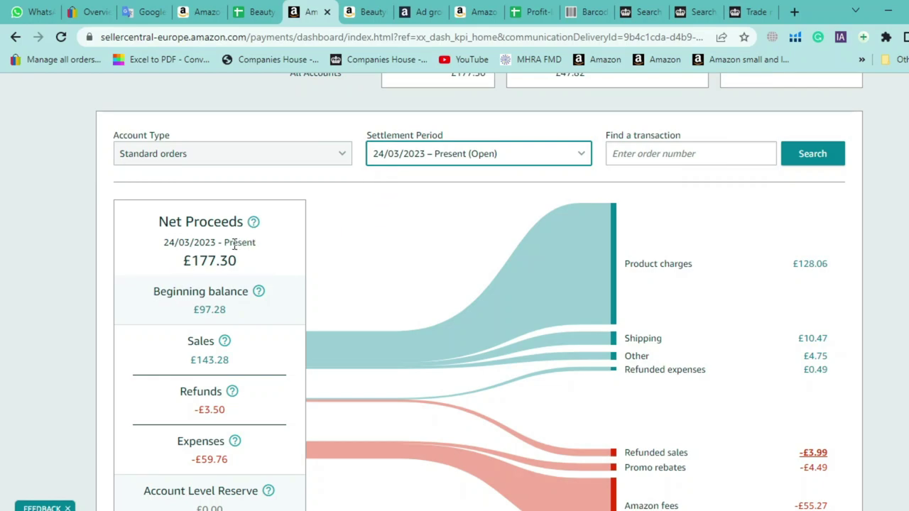
left_click_drag(257, 245, 162, 248)
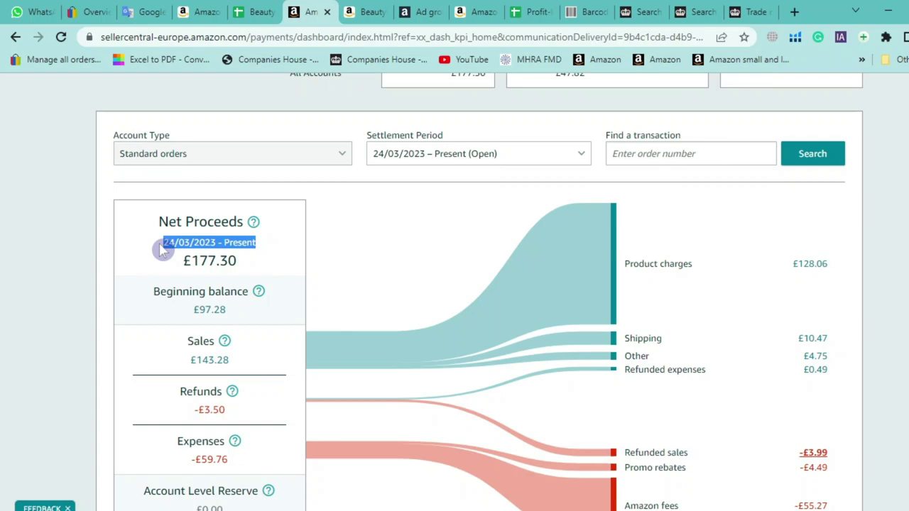
left_click(154, 250)
scroll(214, 334, "down", 1)
left_click_drag(224, 390, 213, 289)
left_click_drag(795, 412, 635, 379)
left_click(45, 258)
Close the Beauty product page tab to reveal the Exact Match keyword list
scroll(28, 280, "up", 1)
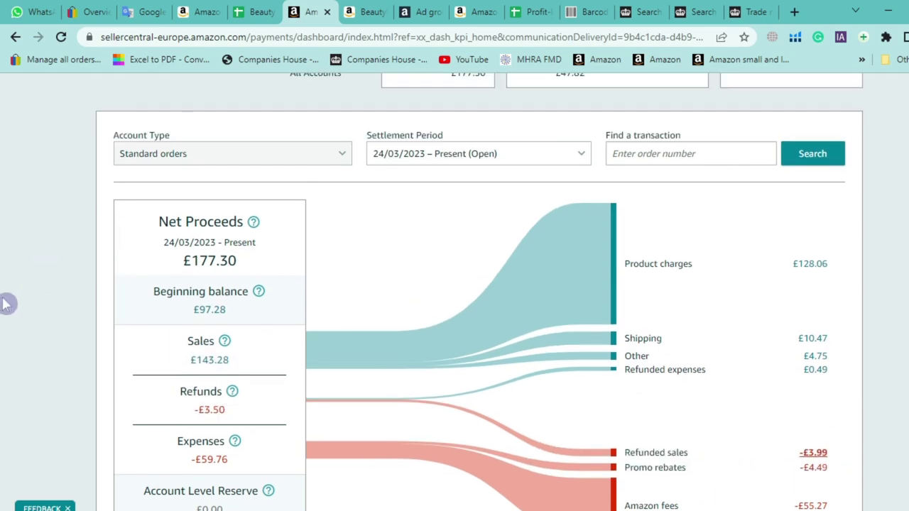
scroll(7, 304, "up", 3)
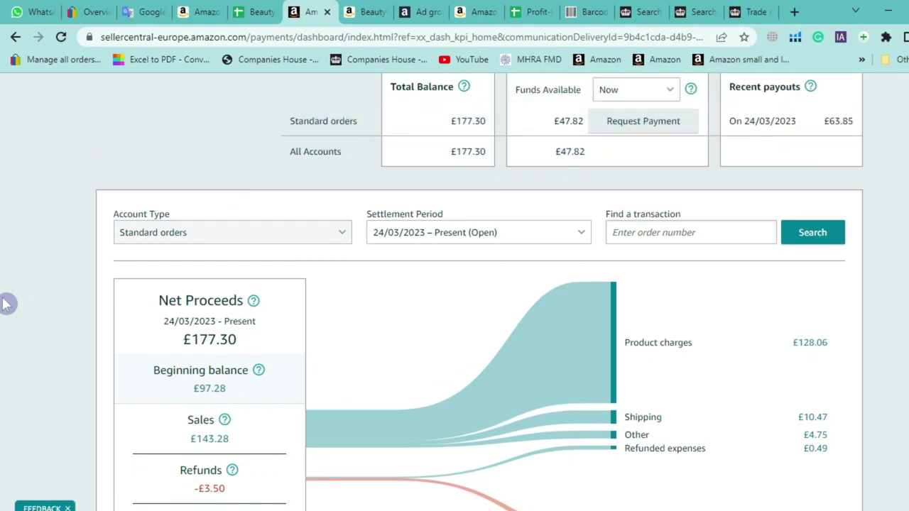
scroll(9, 305, "down", 2)
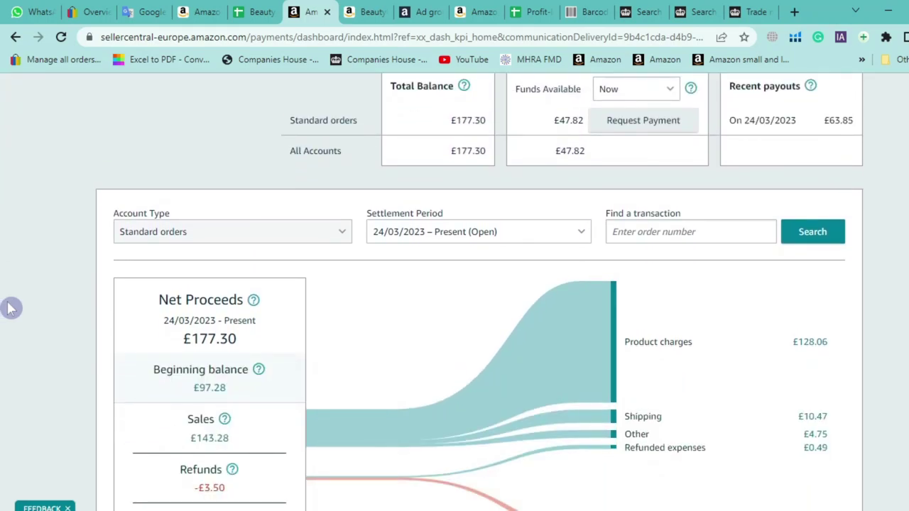
scroll(10, 307, "up", 2)
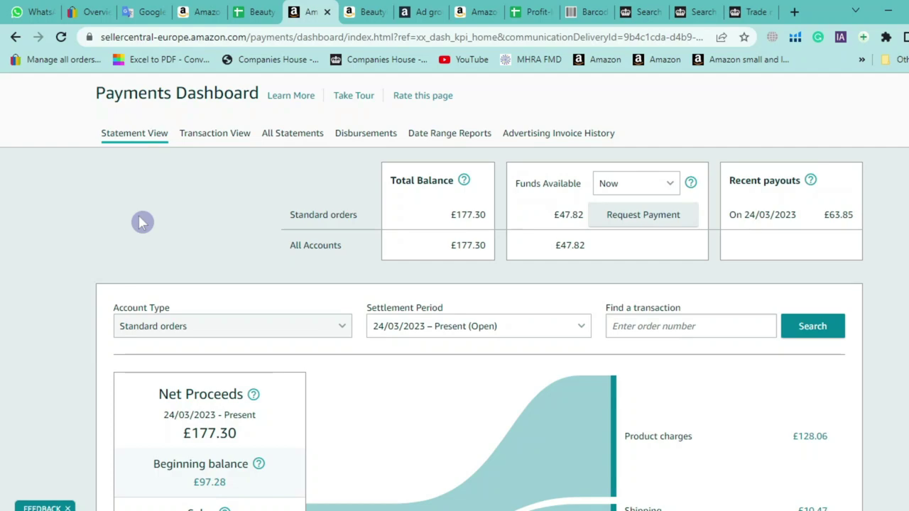
left_click(383, 13)
key("ctrl+w")
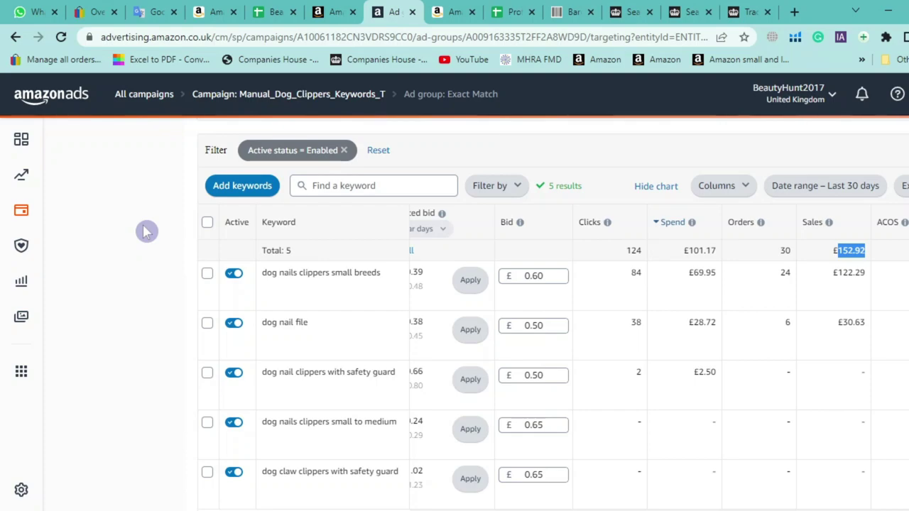
Bring up the Google Translate ACOS notes with their Arabic translation
left_click(156, 12)
scroll(123, 337, "down", 1)
scroll(122, 337, "up", 2)
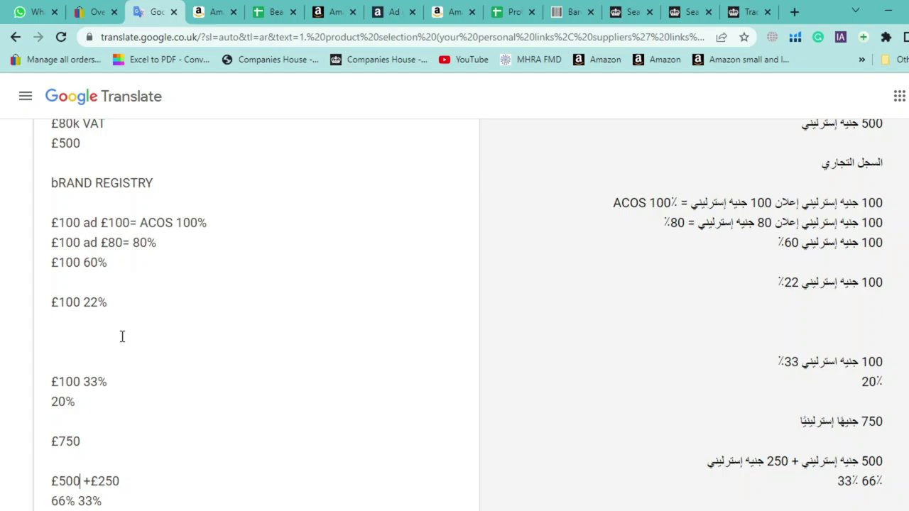
Insert a new '£ warehouse' line directly under £170 in the English source notes
scroll(219, 321, "up", 4)
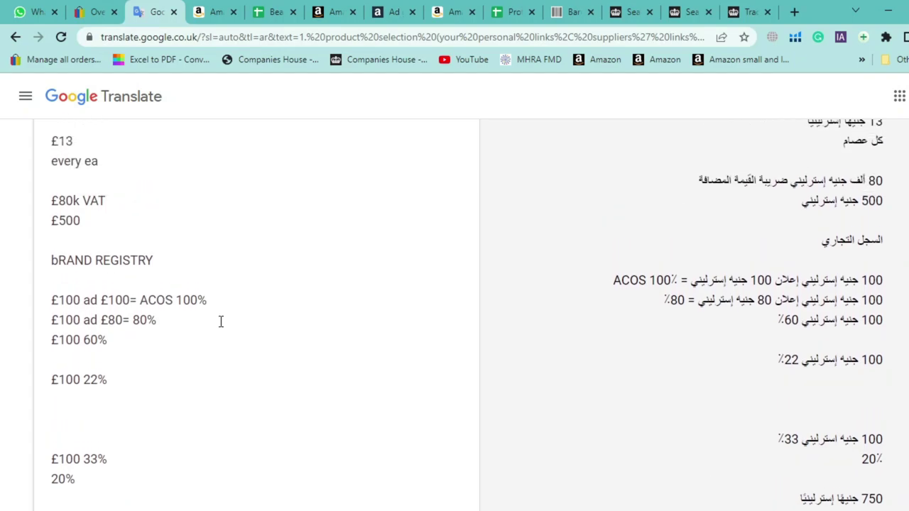
scroll(220, 322, "up", 4)
scroll(220, 321, "down", 3)
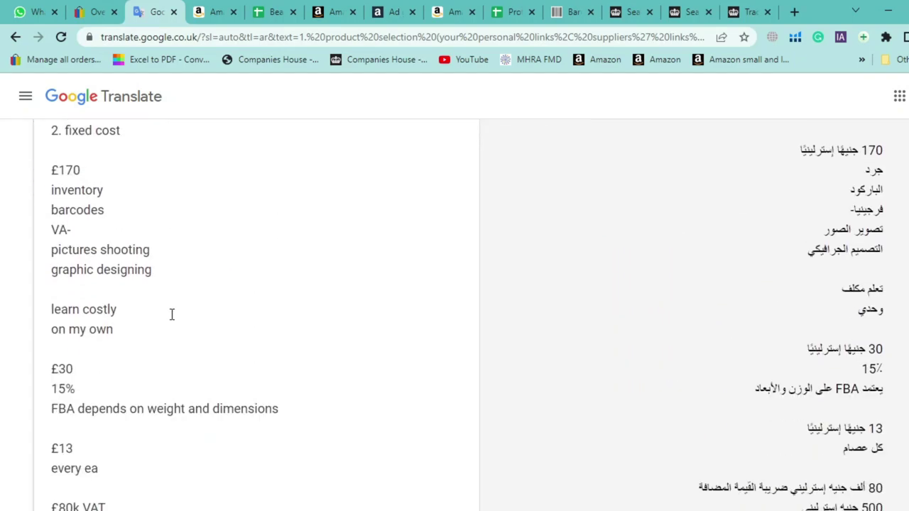
scroll(130, 305, "down", 2)
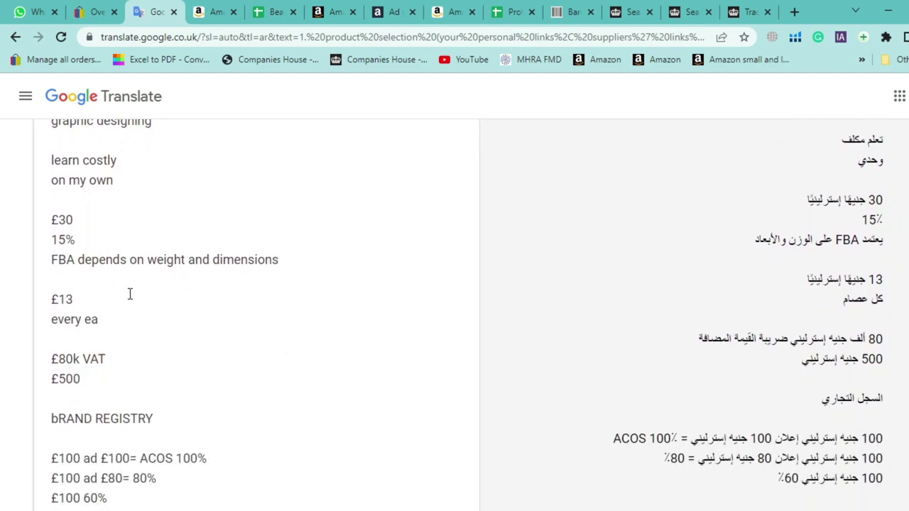
scroll(134, 290, "up", 3)
scroll(135, 292, "up", 1)
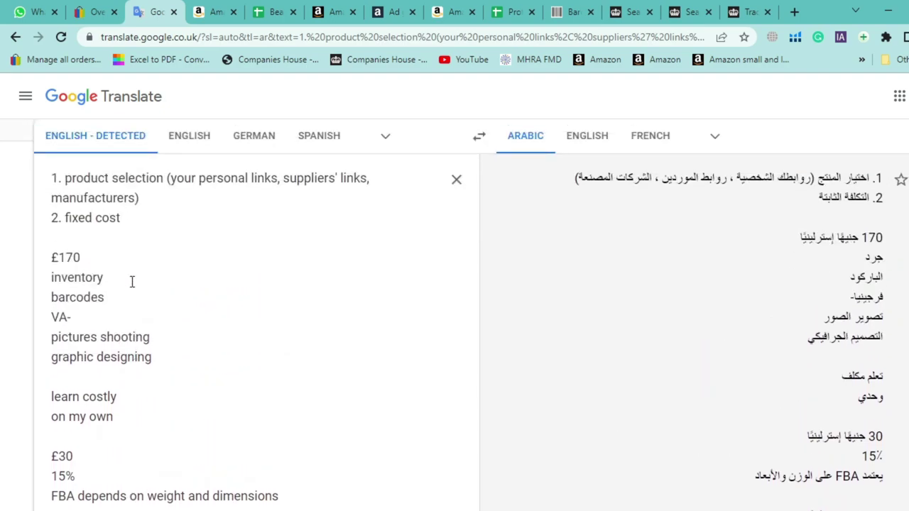
left_click(120, 252)
key("Return")
type("/")
key("BackSpace")
type("£")
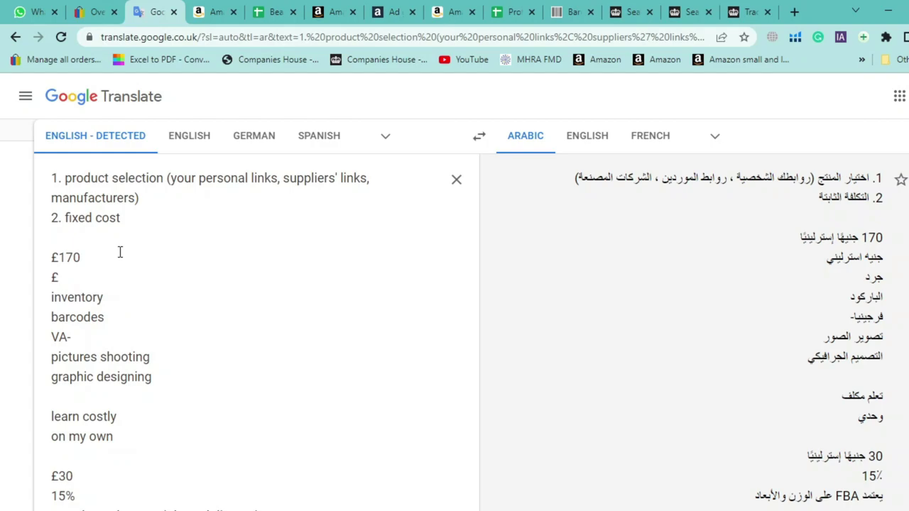
type("wareshous")
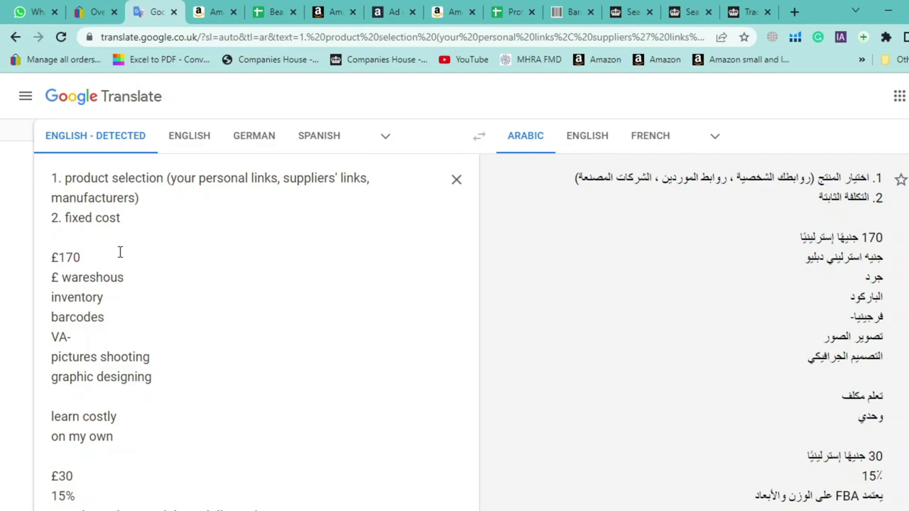
type("e")
key("Return")
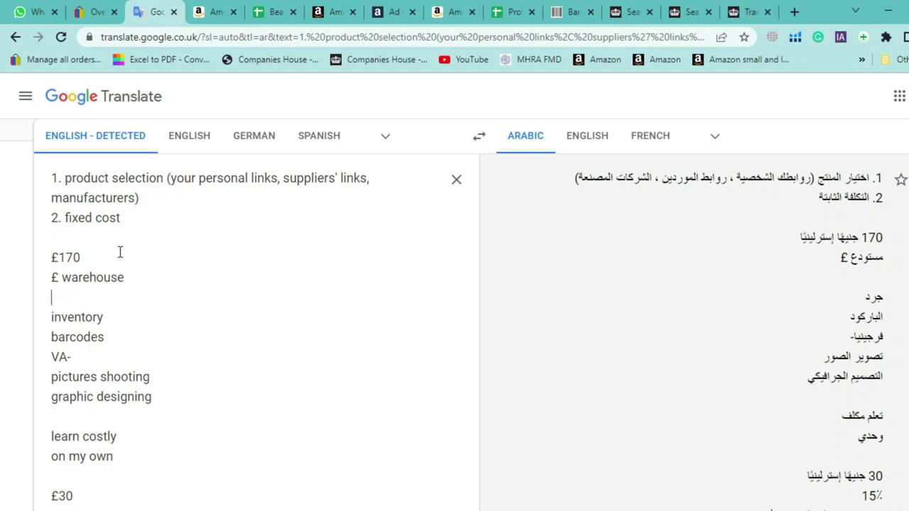
Search Google for 'super food shot' in a new tab and scroll through the results
left_click(796, 13)
type("super ")
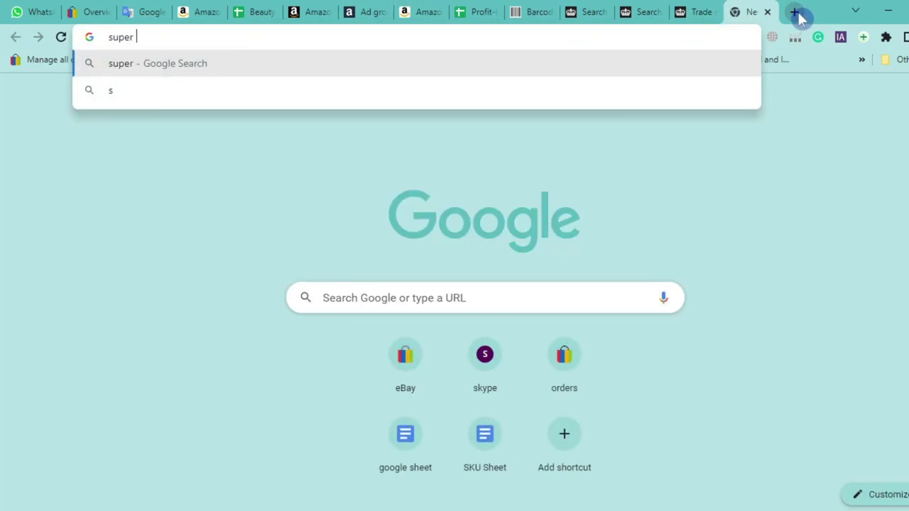
type("food")
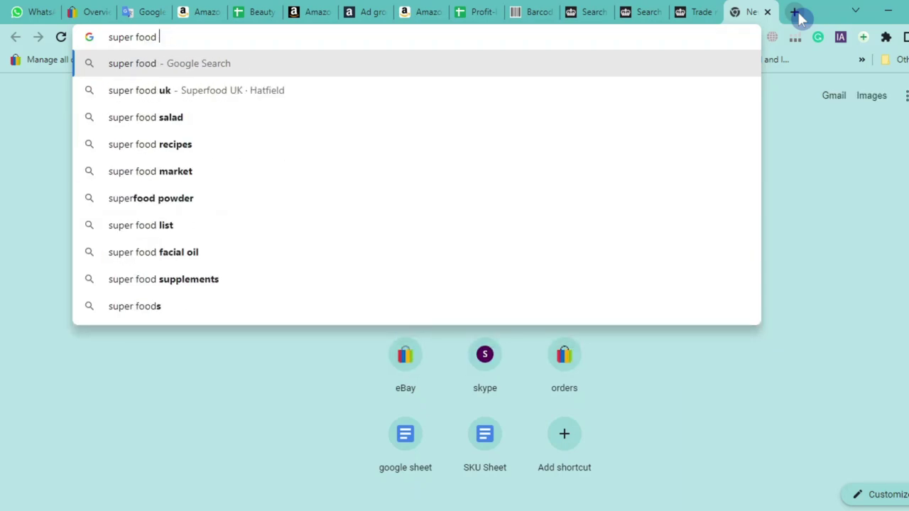
type(" short")
key("BackSpace")
key("BackSpace")
type("t")
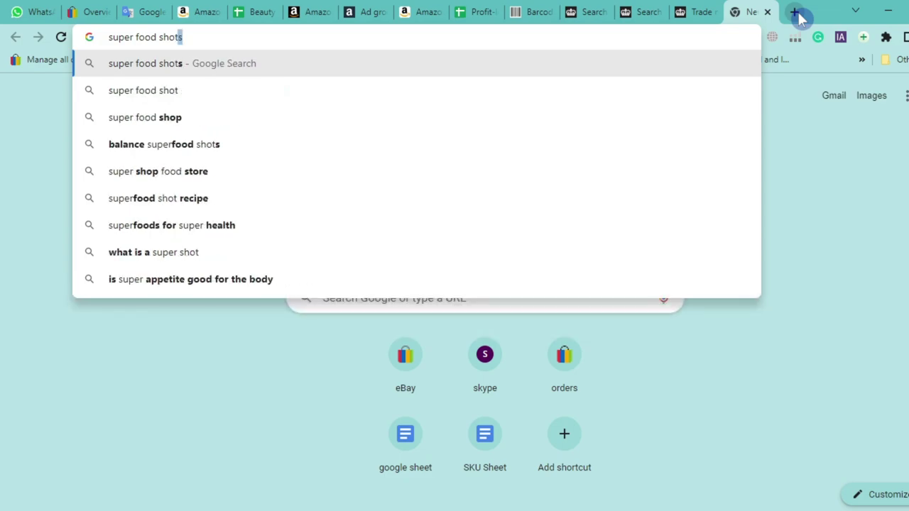
left_click(225, 99)
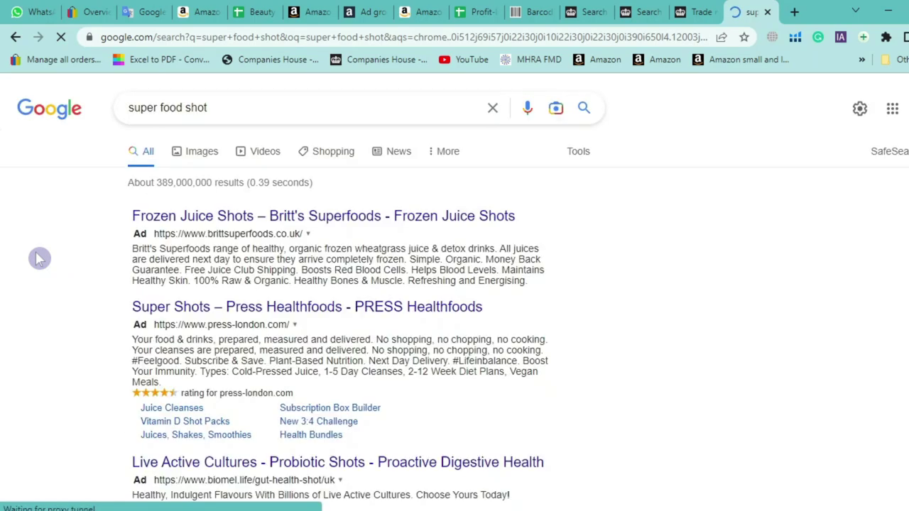
scroll(36, 256, "down", 5)
scroll(26, 277, "down", 2)
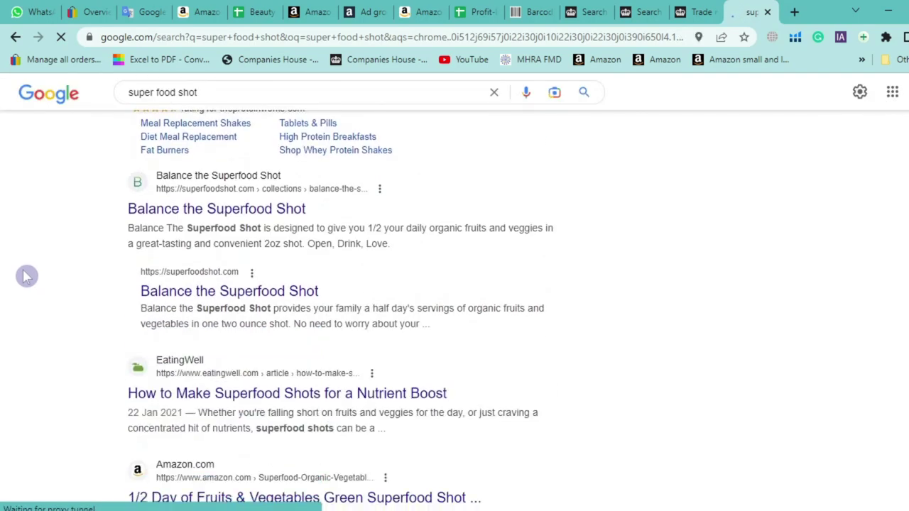
scroll(26, 276, "down", 2)
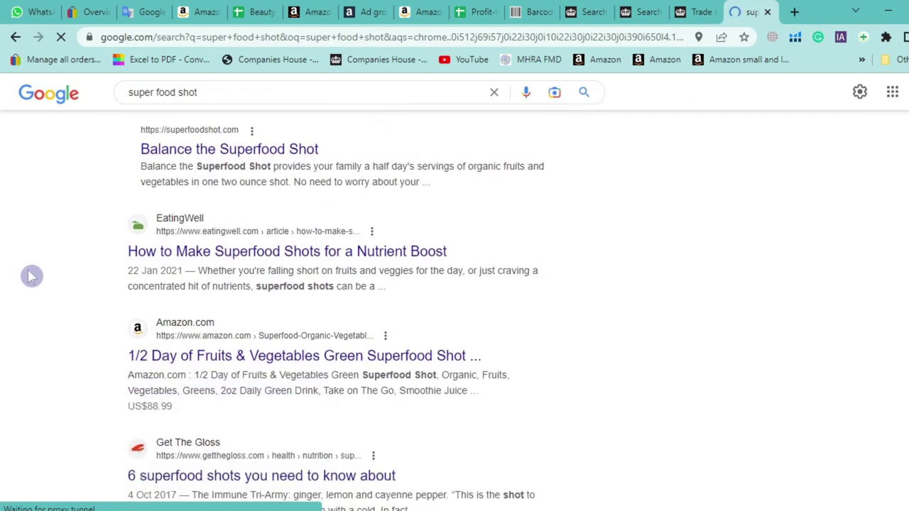
scroll(33, 229, "down", 3)
scroll(33, 294, "up", 4)
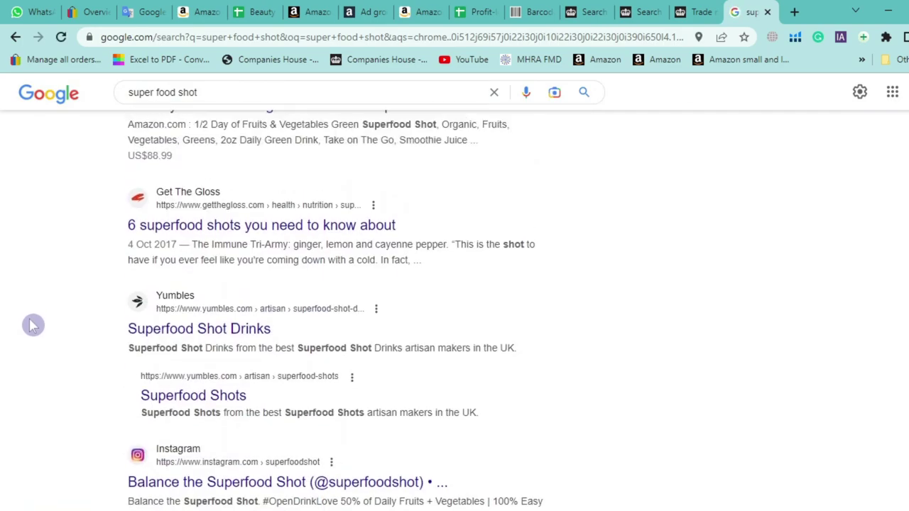
scroll(53, 314, "up", 8)
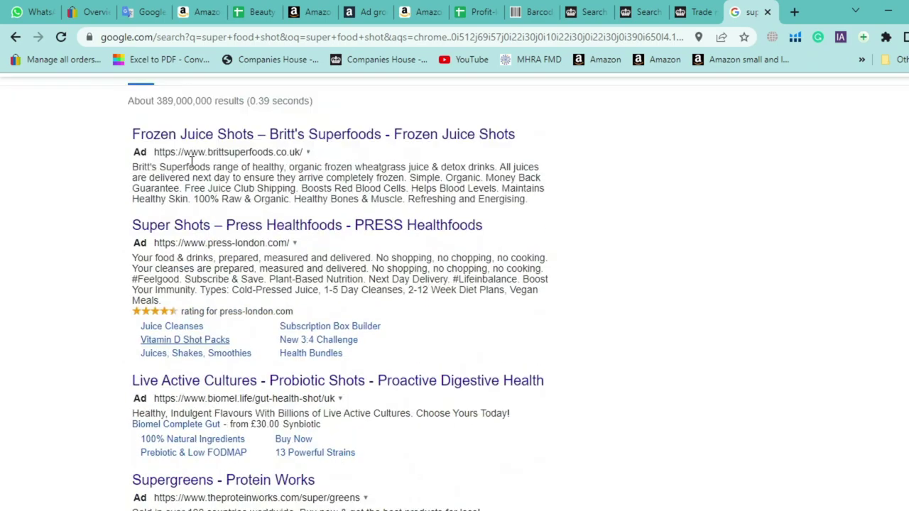
Browse the Google Images results for super food shot
left_click(191, 157)
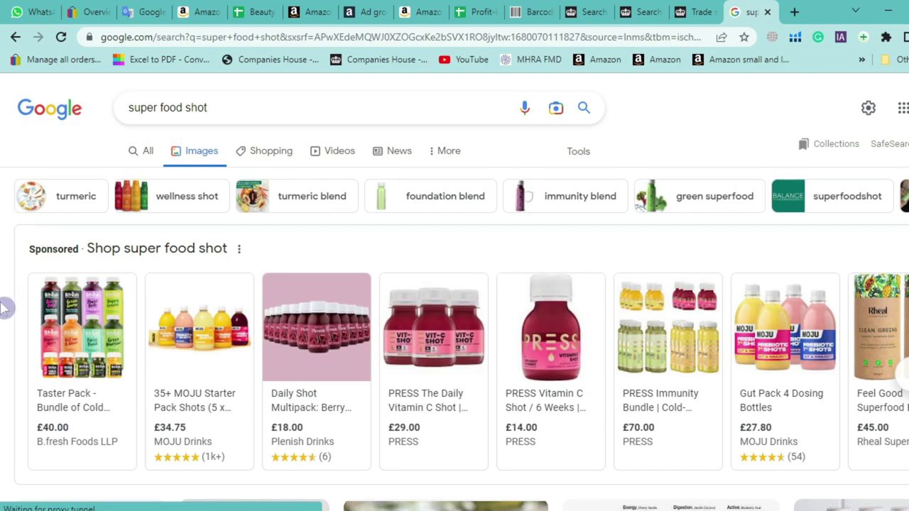
scroll(4, 307, "down", 4)
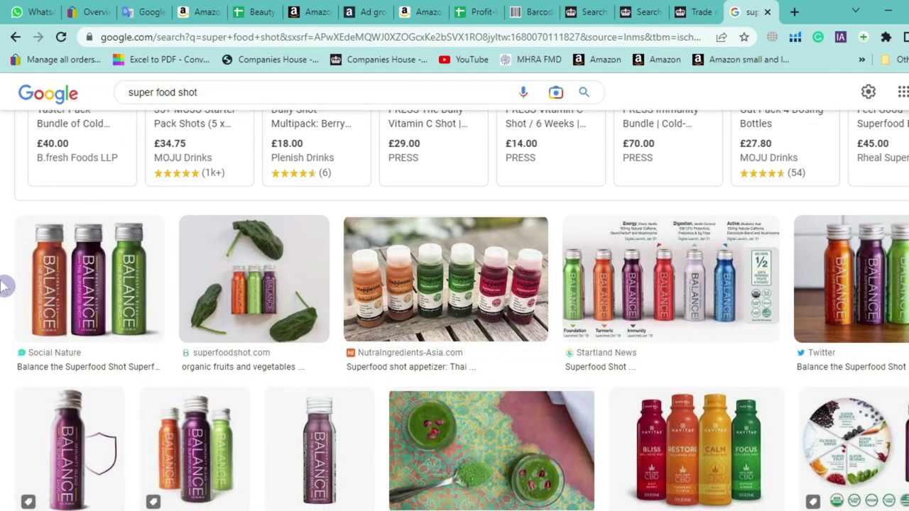
scroll(4, 284, "down", 4)
scroll(6, 283, "down", 2)
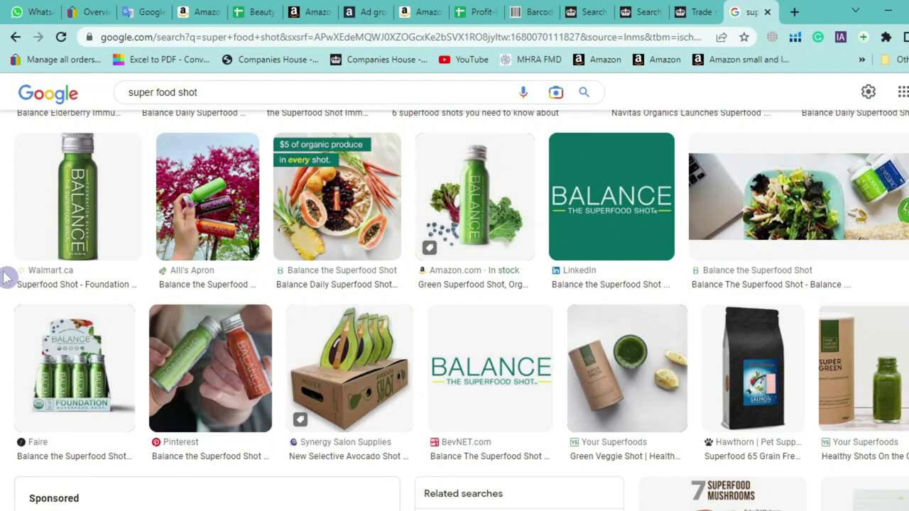
scroll(5, 277, "down", 3)
scroll(4, 273, "down", 3)
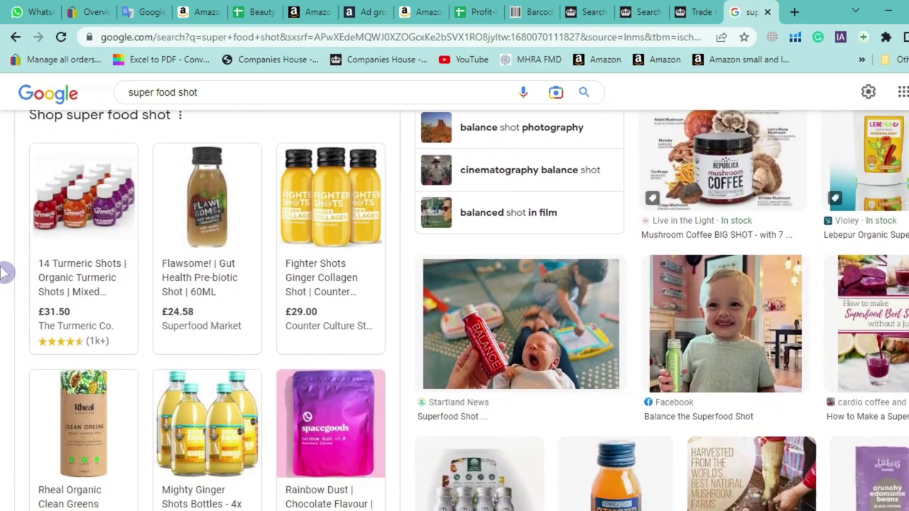
scroll(4, 273, "down", 2)
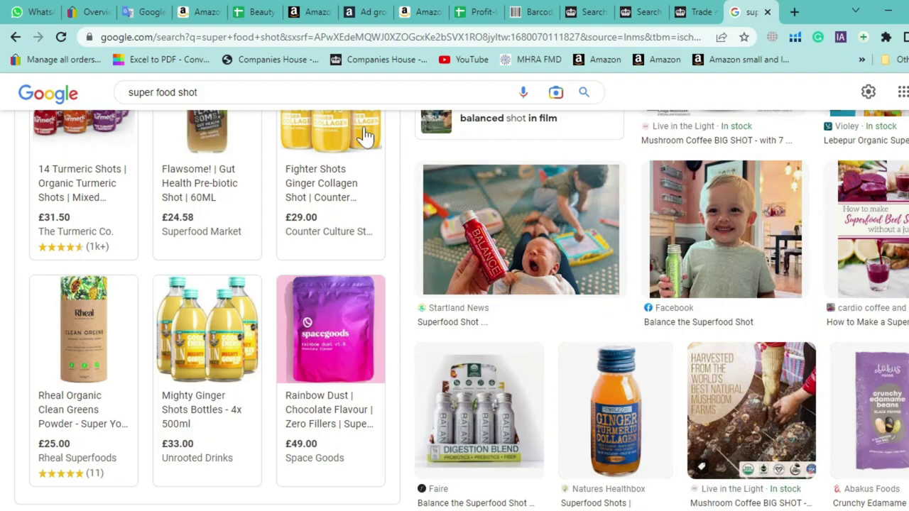
Return to the Profit-loss Sheet and select the Referral fee and FBA Fee columns D and E
left_click(488, 11)
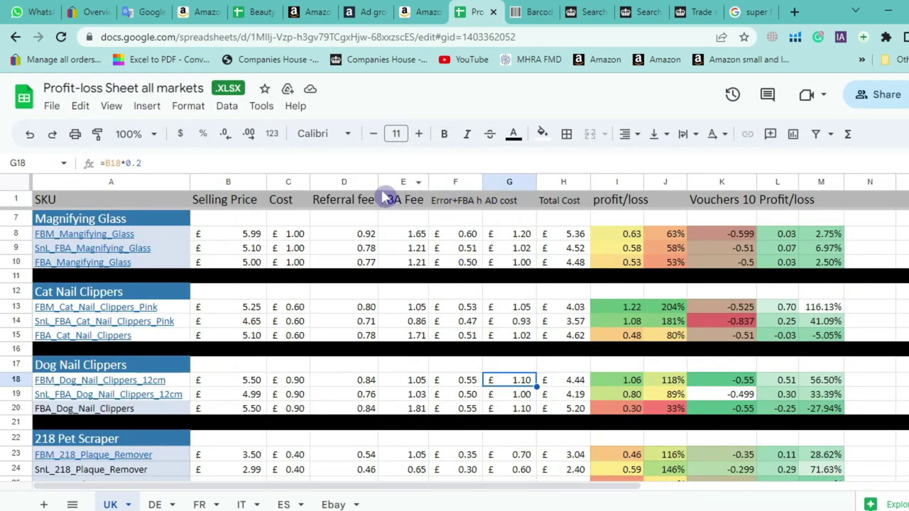
left_click(327, 181)
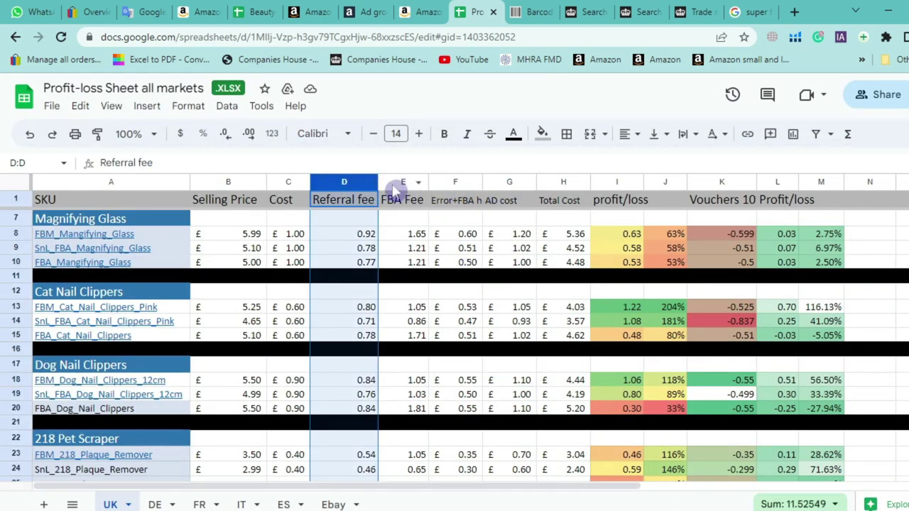
left_click(398, 182)
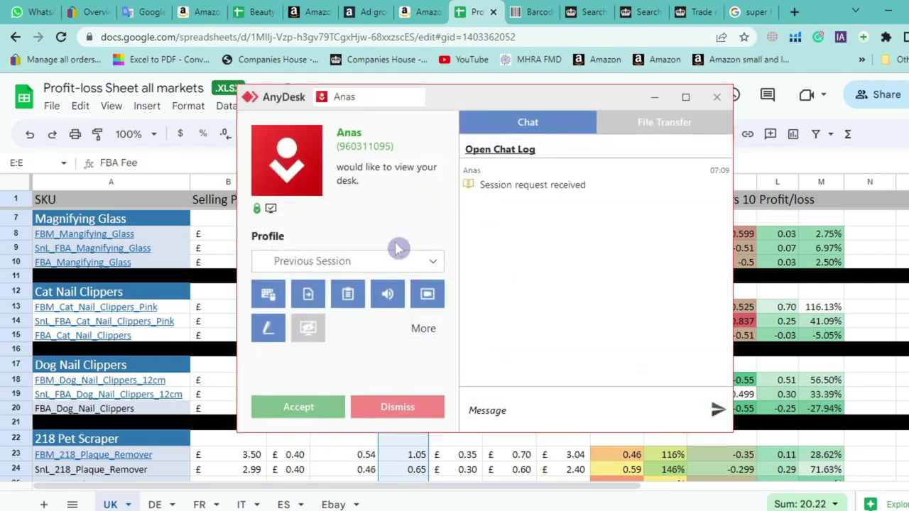
Accept the AnyDesk viewing request, minimize its window, and start editing the FBA Fee header
left_click(306, 410)
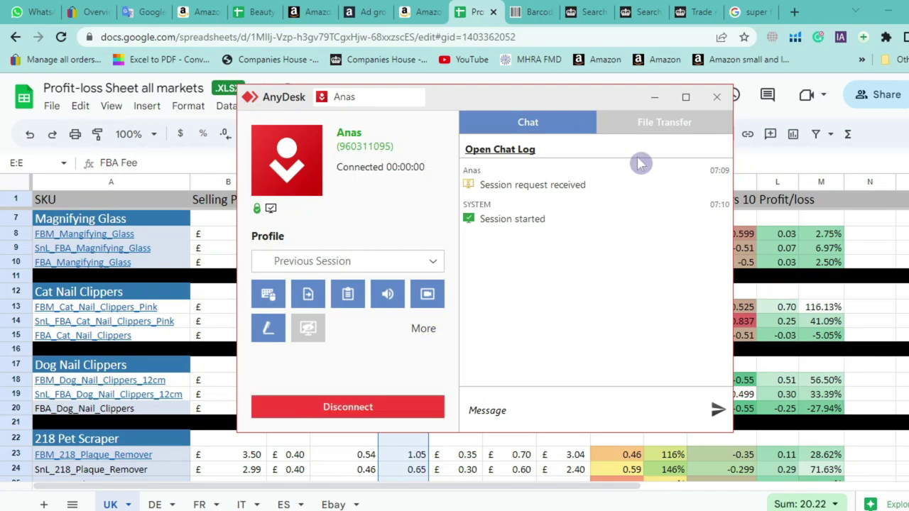
left_click(654, 97)
left_click(401, 161)
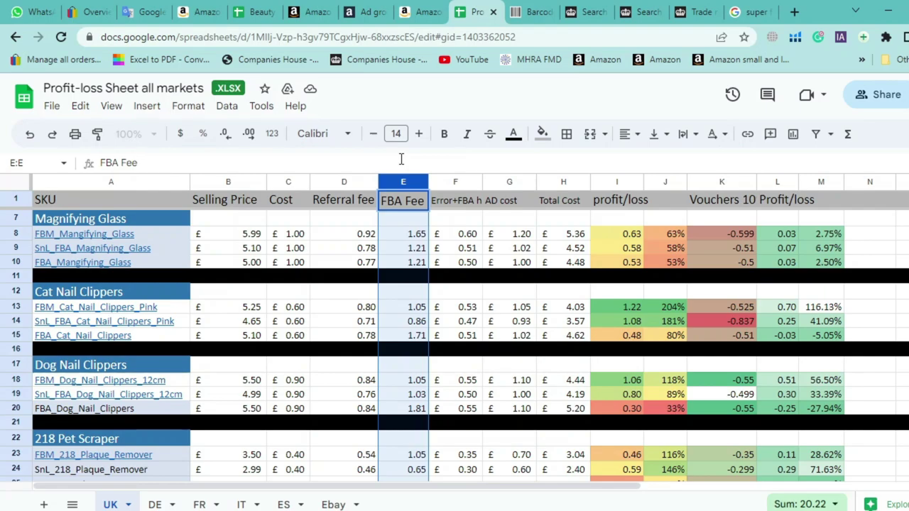
Switch back to the super food shot image results and select the address bar
left_click(749, 12)
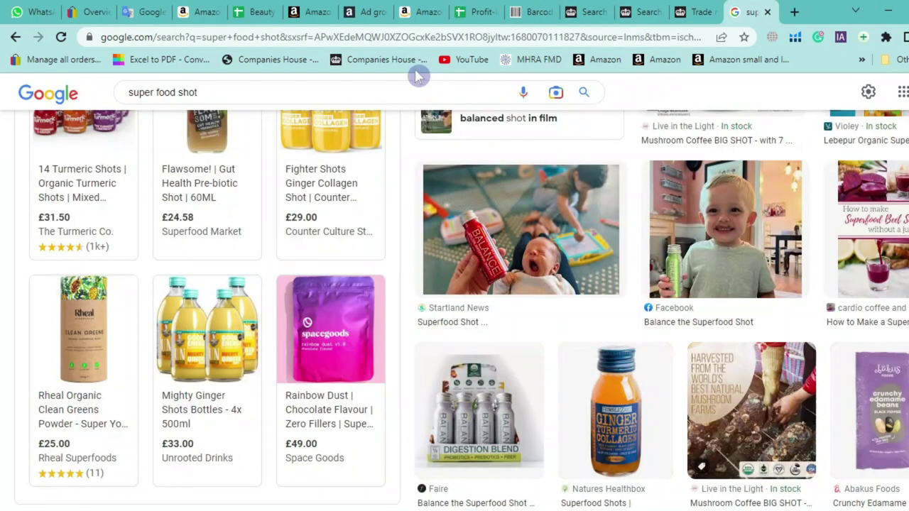
left_click(376, 41)
Go to amazongiant.co.uk and try proceeding past the certificate warning, reloading when stalled
type("amaz")
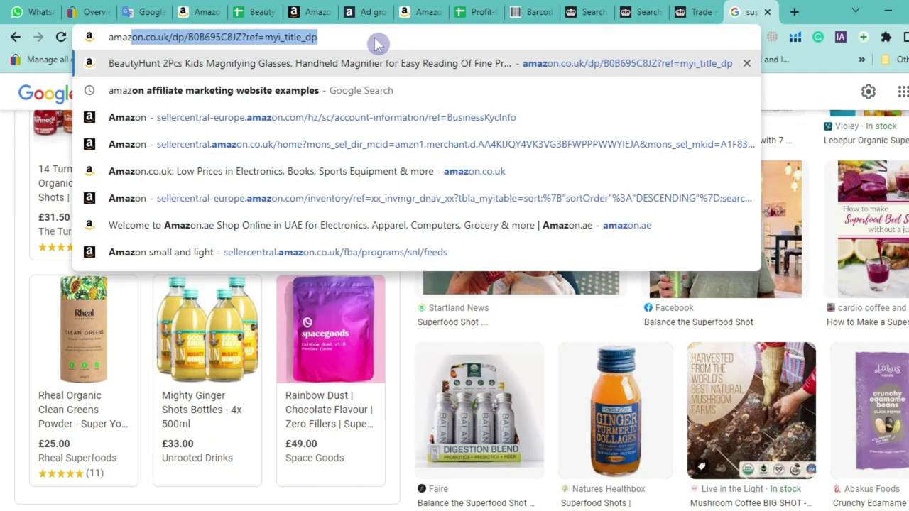
type("ongiant.co.uk")
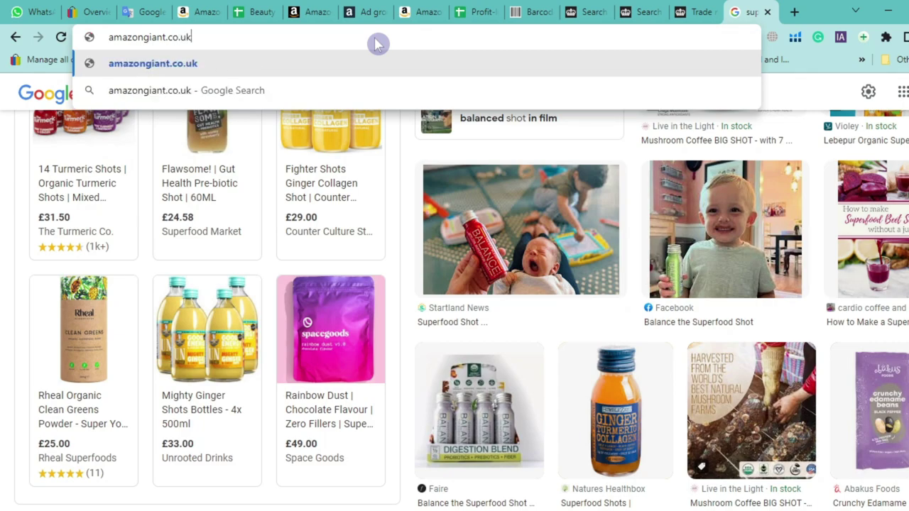
key("Return")
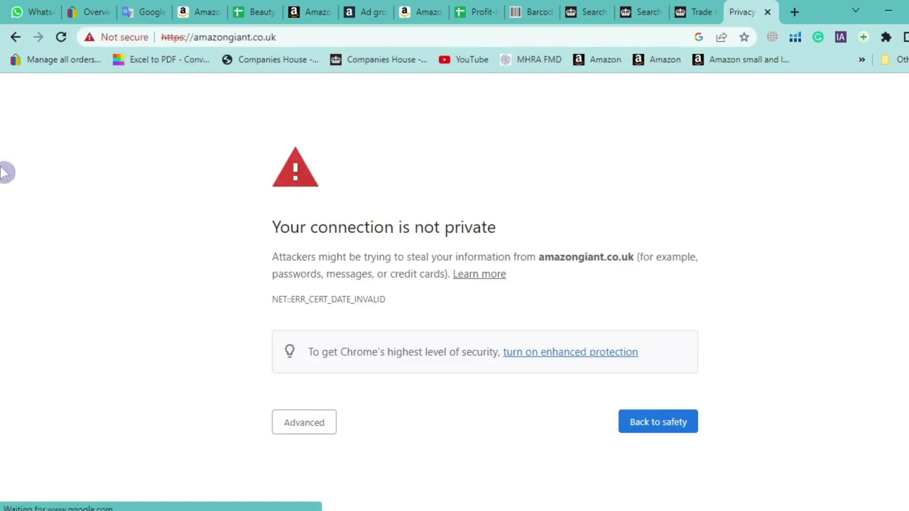
left_click(312, 426)
scroll(334, 412, "down", 1)
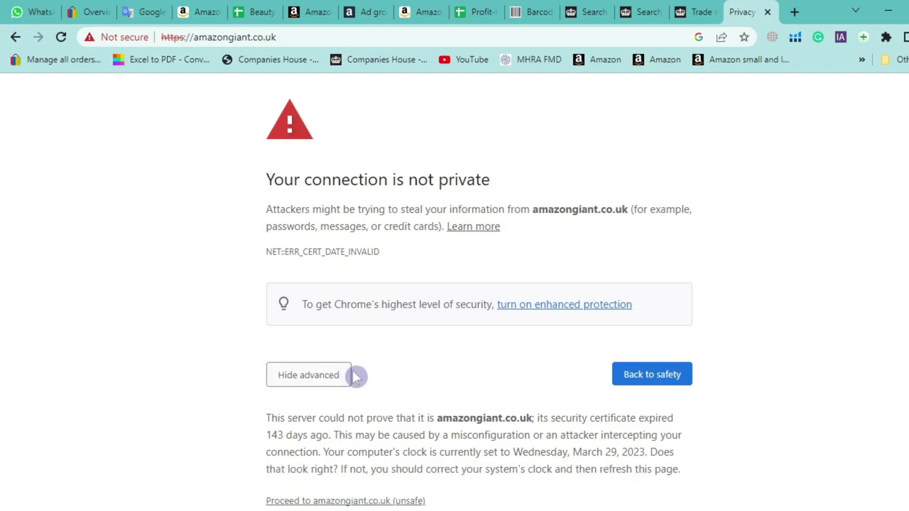
left_click(379, 475)
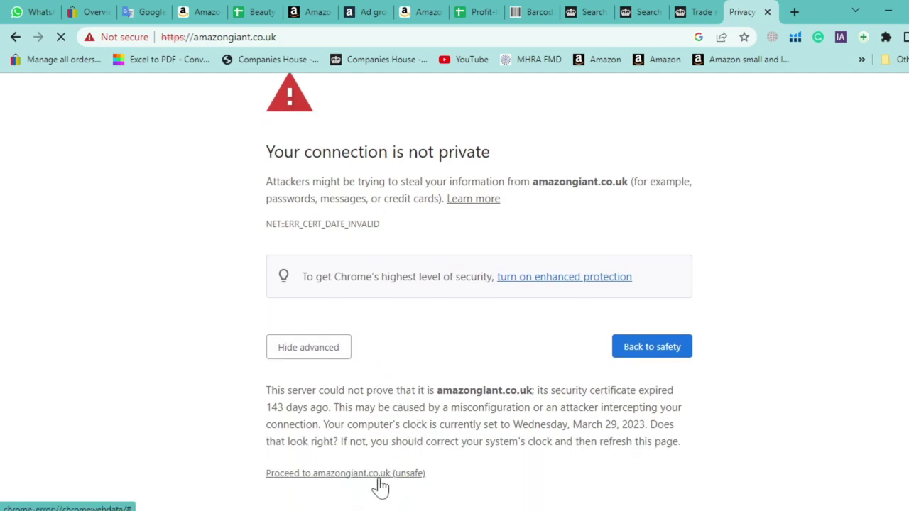
left_click(286, 472)
left_click(318, 470)
left_click(241, 373)
left_click(392, 471)
left_click(382, 479)
left_click(62, 37)
left_click(61, 37)
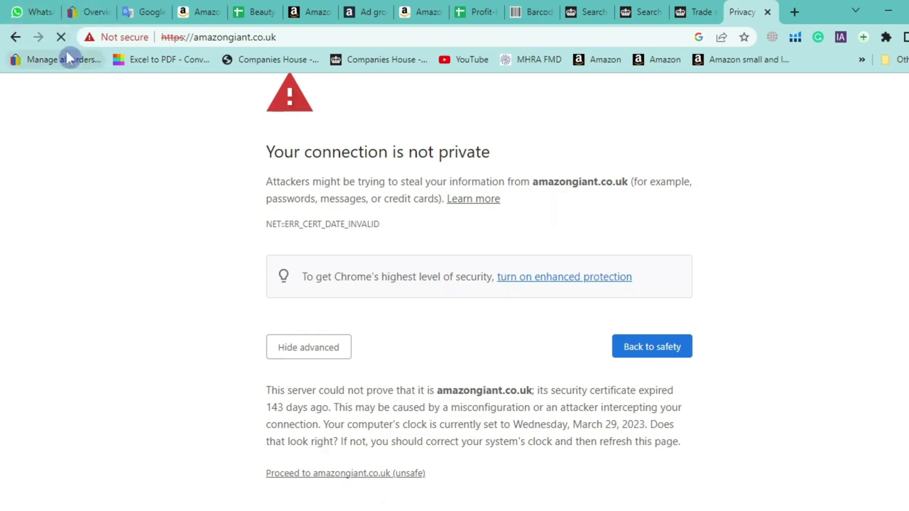
left_click(62, 39)
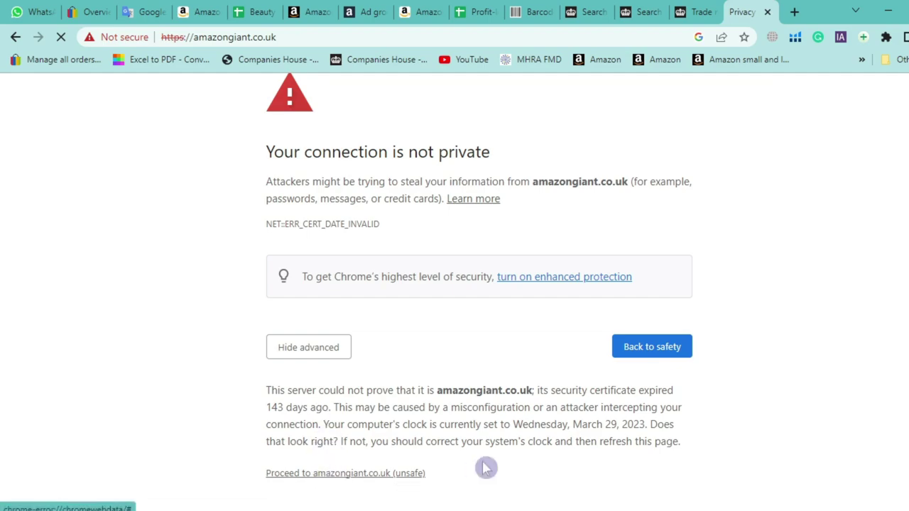
Retype amazongiant.co.uk in the address bar to load the homepage
left_click(349, 39)
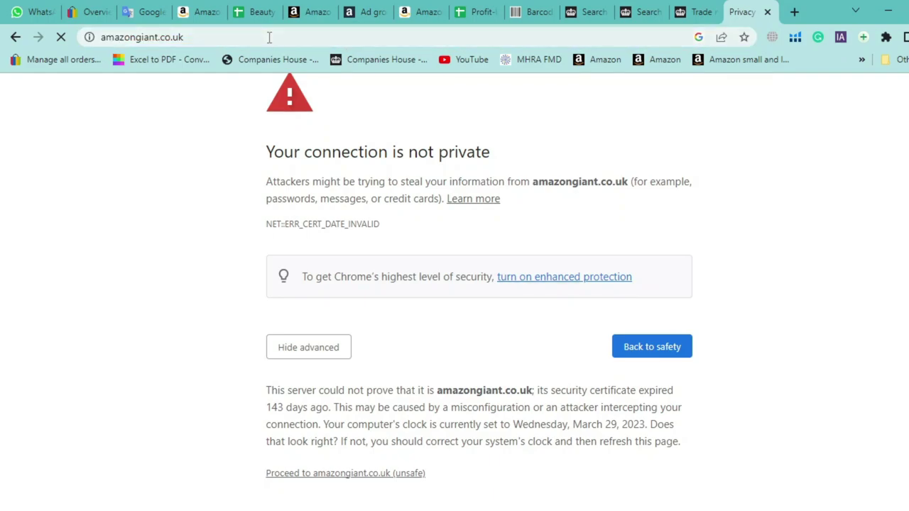
left_click(269, 36)
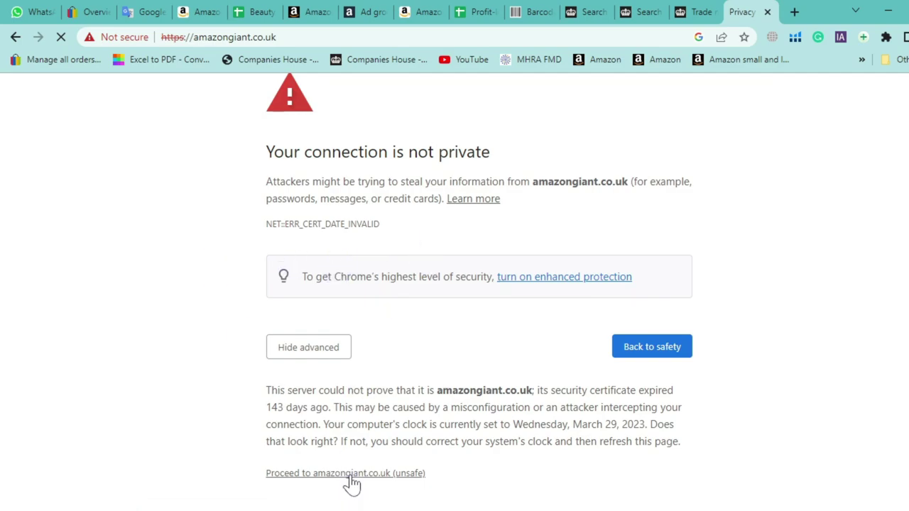
scroll(266, 351, "up", 2)
left_click(242, 41)
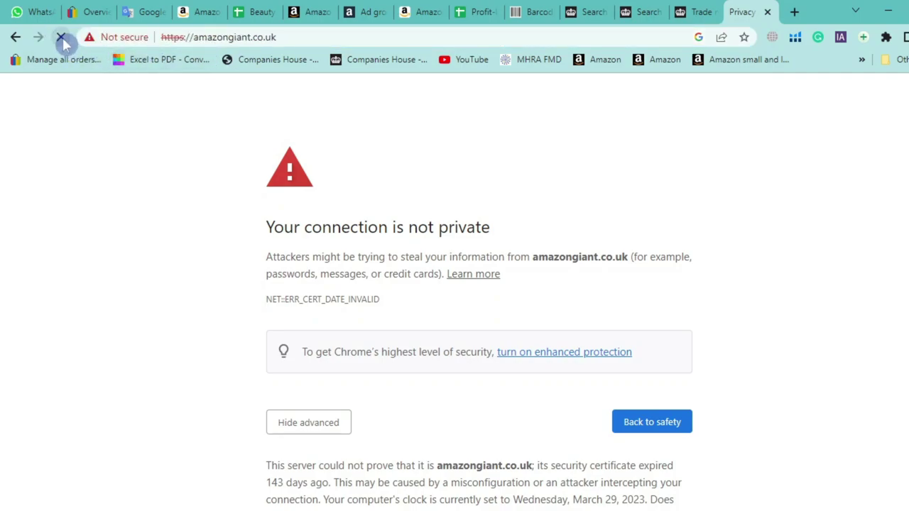
left_click(258, 41)
type("amazon")
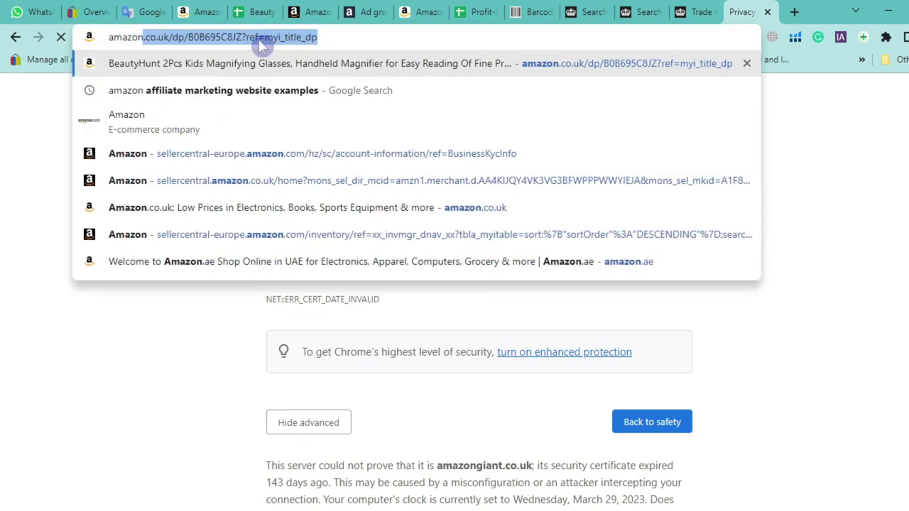
type("gian")
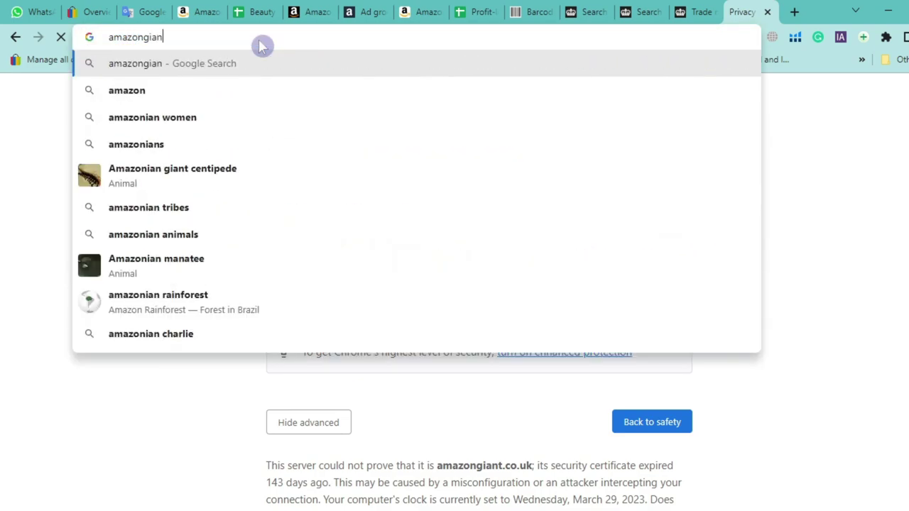
type("t.")
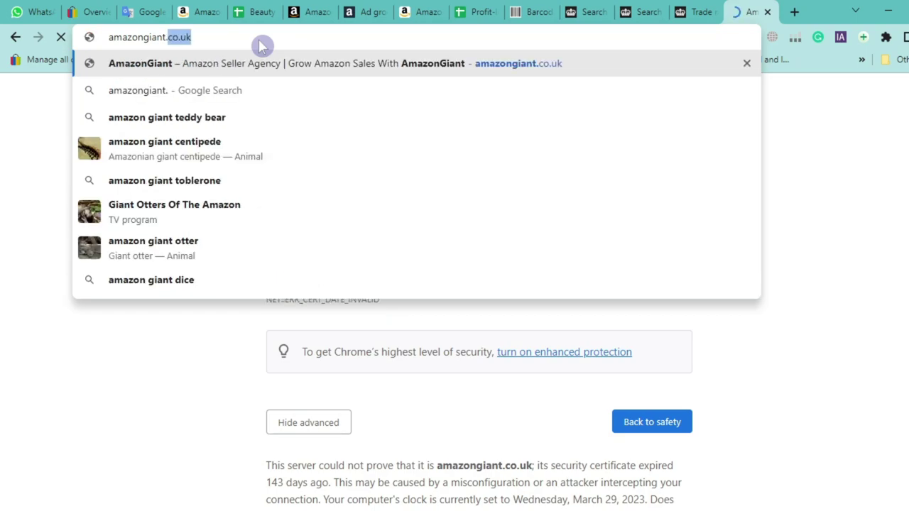
type("co.uk")
key("Return")
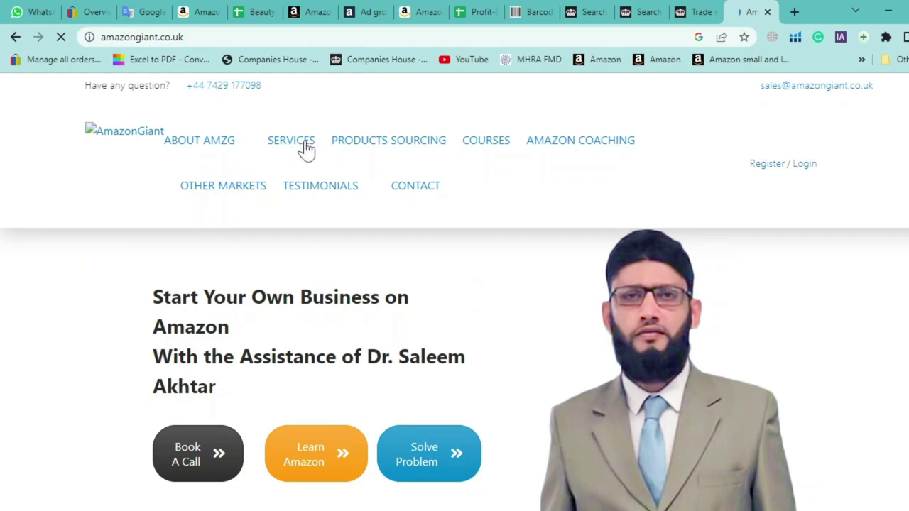
Choose UK Trademark Registration from the SERVICES menu's Trademark Registration list
mouse_move(302, 150)
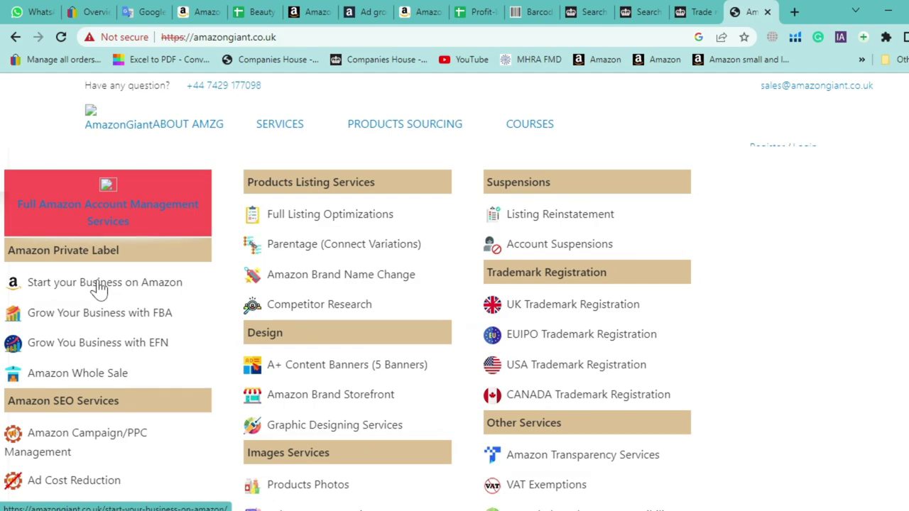
scroll(534, 248, "down", 2)
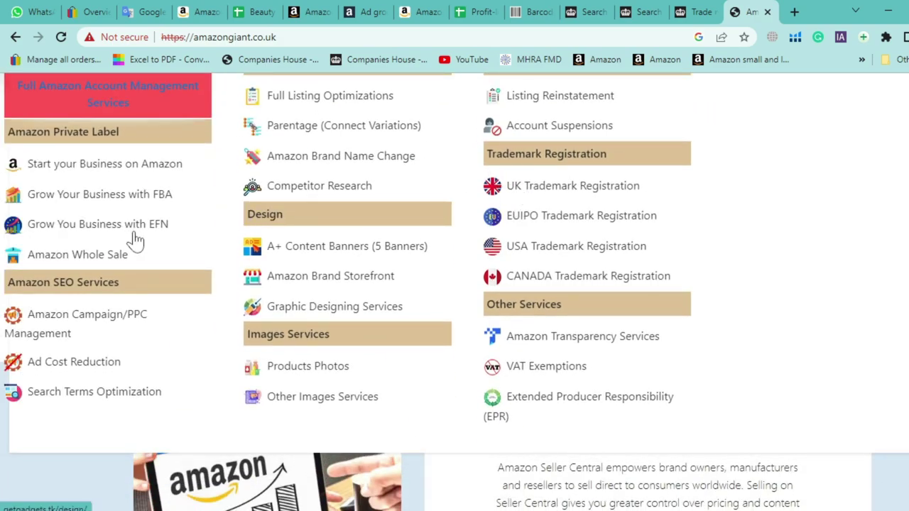
scroll(68, 306, "up", 1)
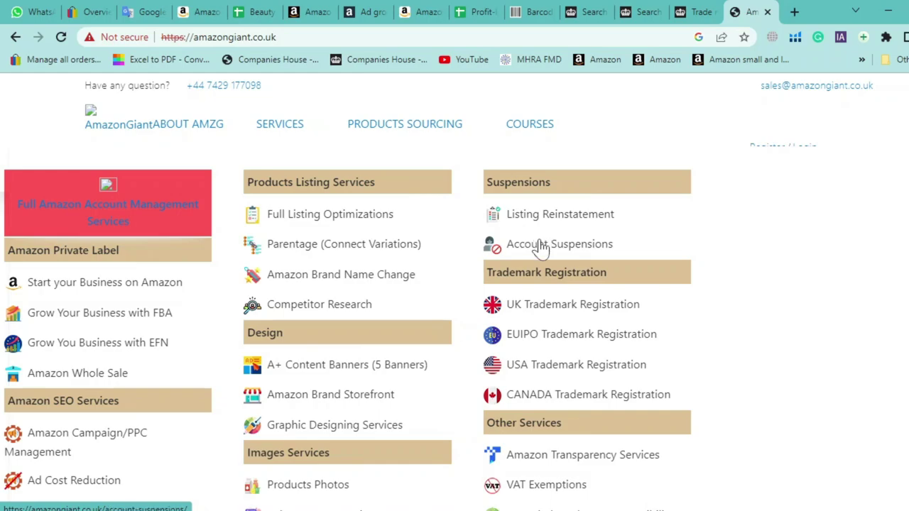
left_click(339, 333)
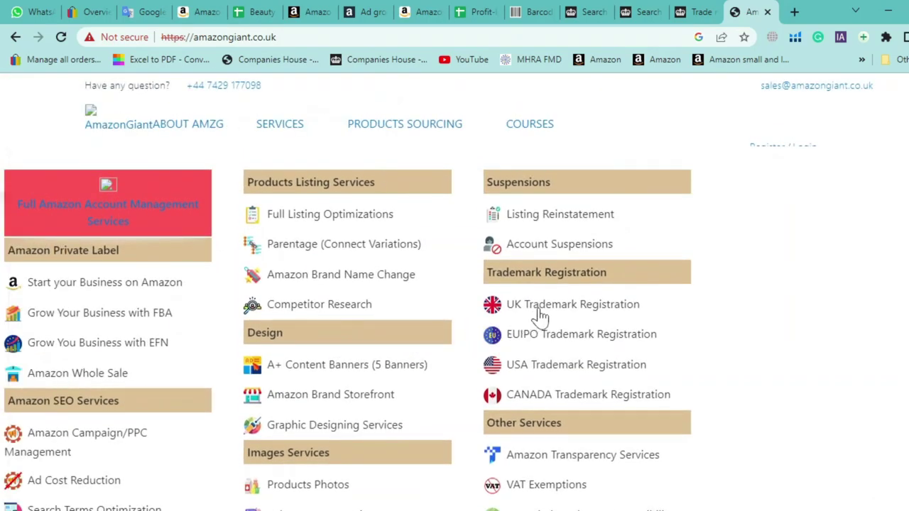
left_click(541, 315)
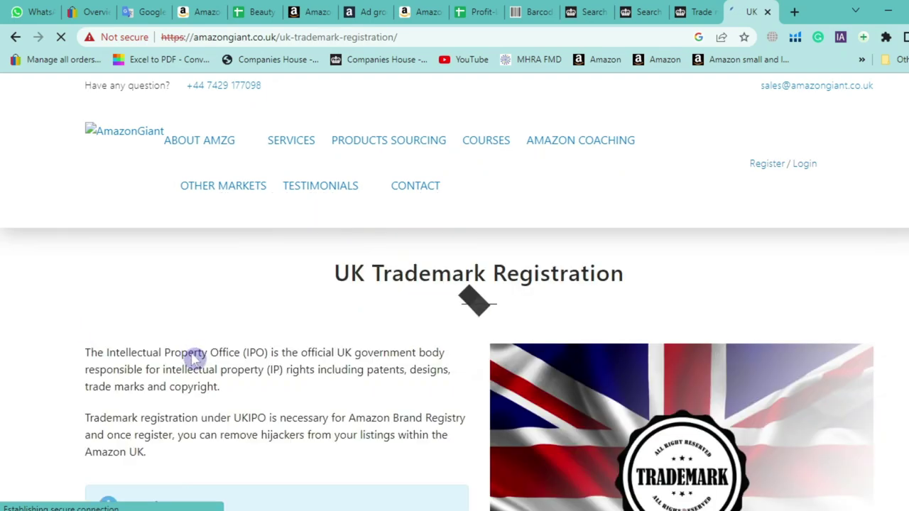
Highlight the £50 service fee on the UK Trademark Registration page
scroll(32, 300, "down", 4)
scroll(32, 300, "up", 2)
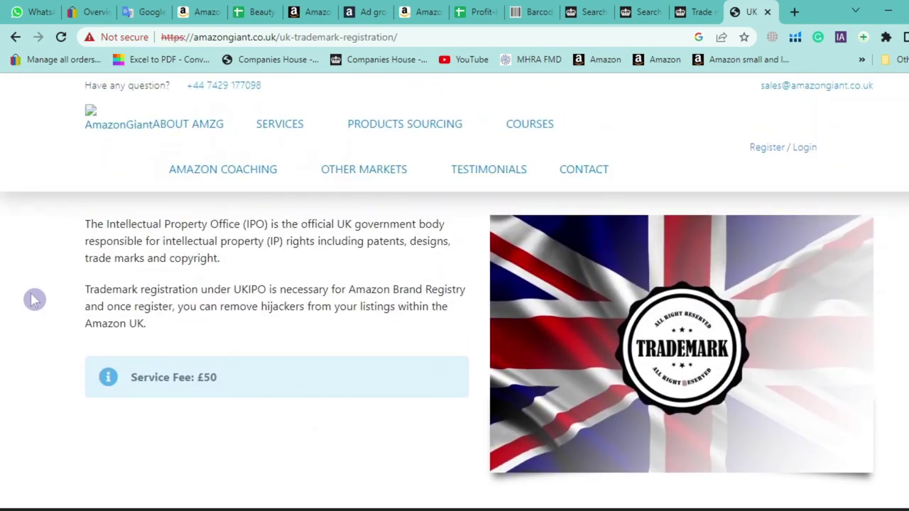
scroll(34, 299, "up", 1)
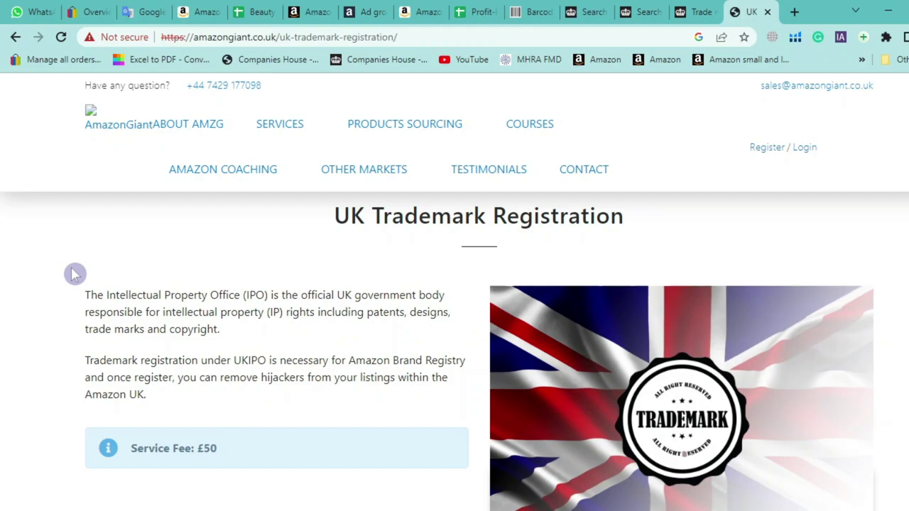
left_click_drag(197, 452, 31, 430)
left_click(24, 431)
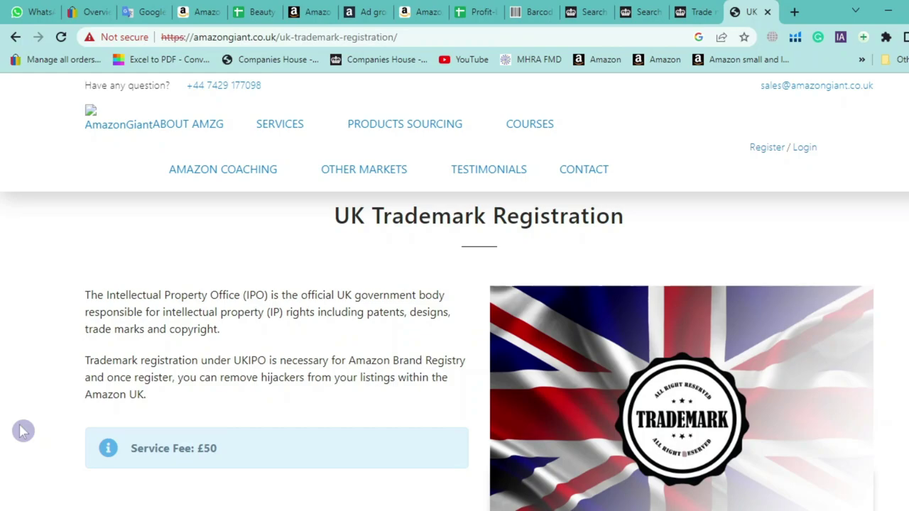
Review the trademark registration details, then open a new blank Google tab
scroll(8, 410, "down", 2)
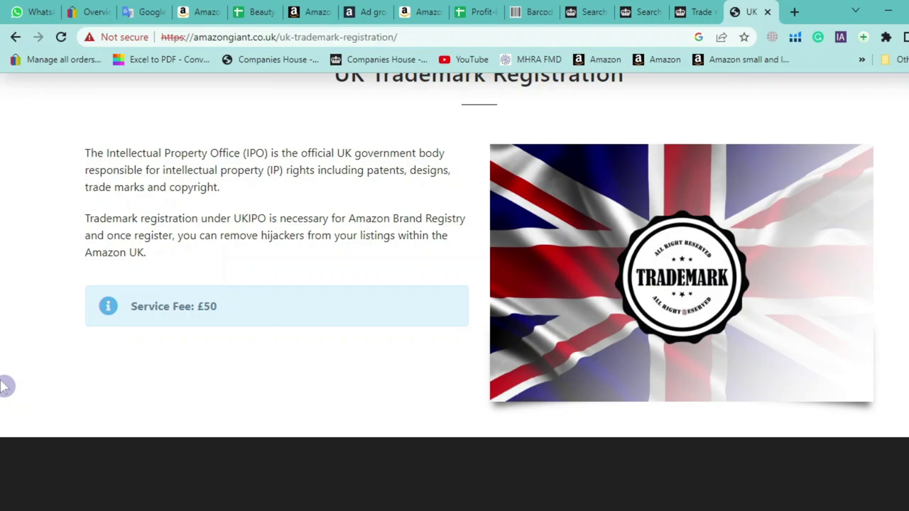
scroll(6, 387, "up", 3)
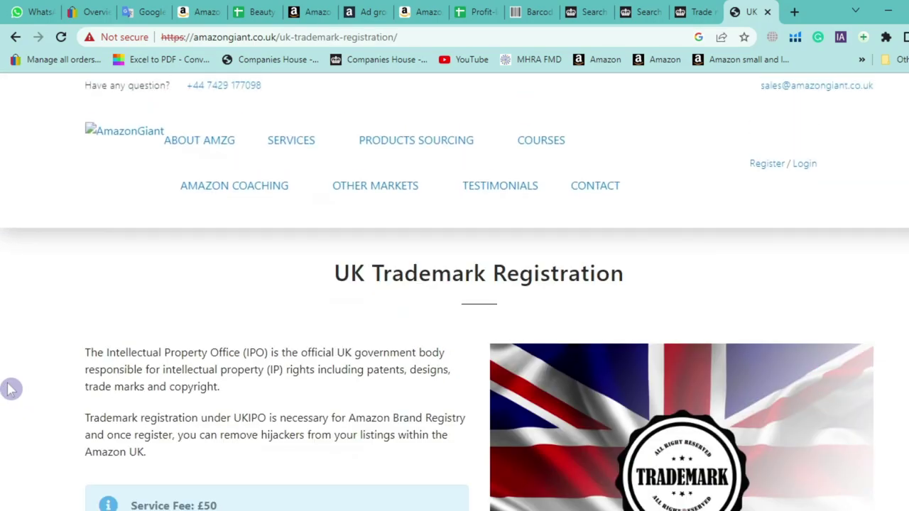
scroll(10, 321, "down", 5)
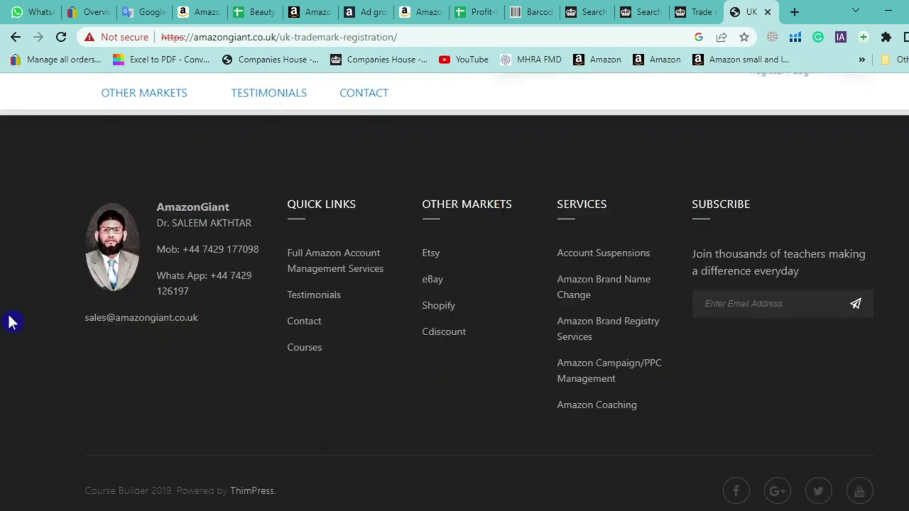
scroll(10, 321, "up", 5)
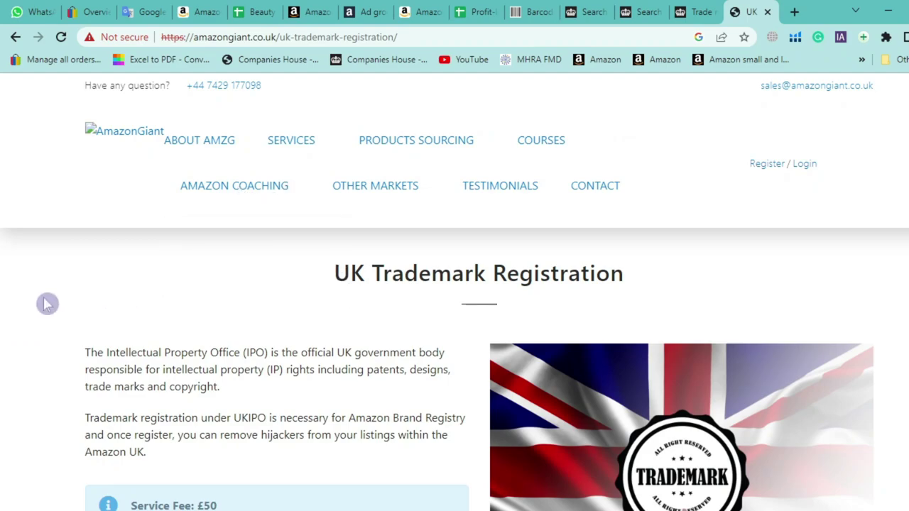
scroll(47, 304, "down", 5)
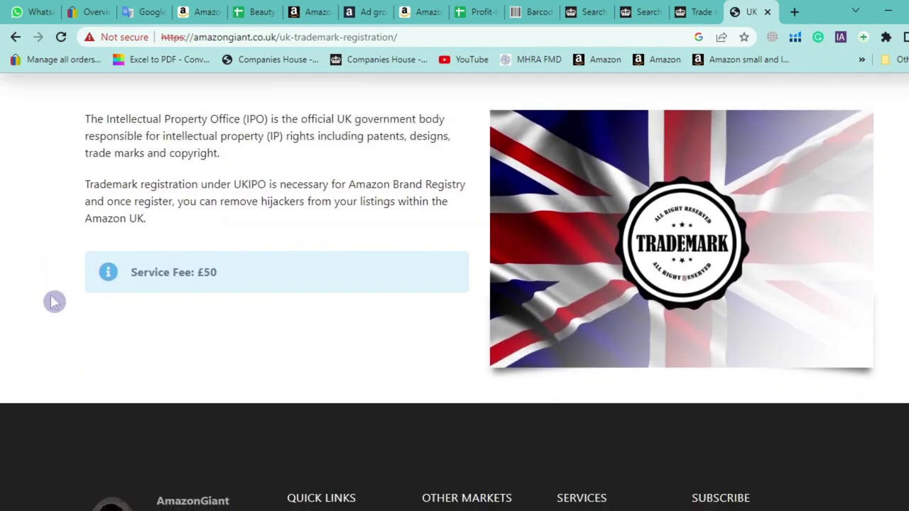
scroll(50, 301, "up", 5)
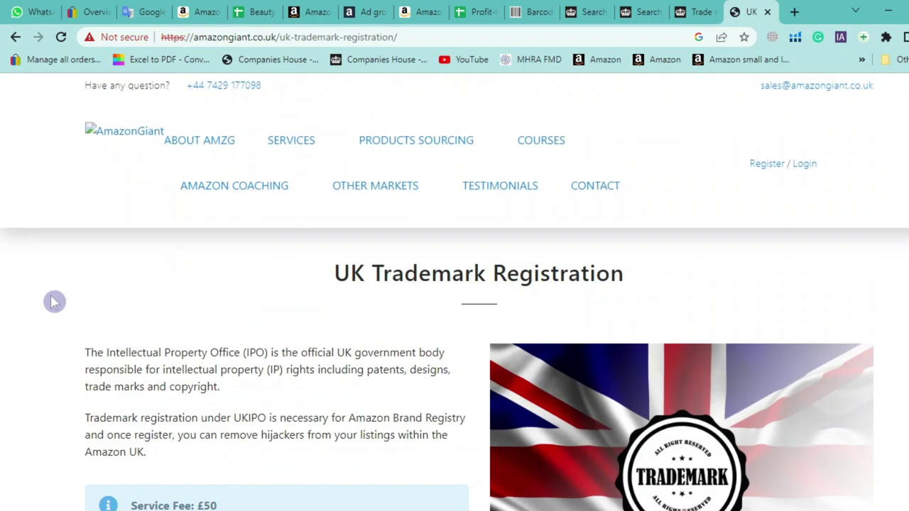
mouse_move(284, 153)
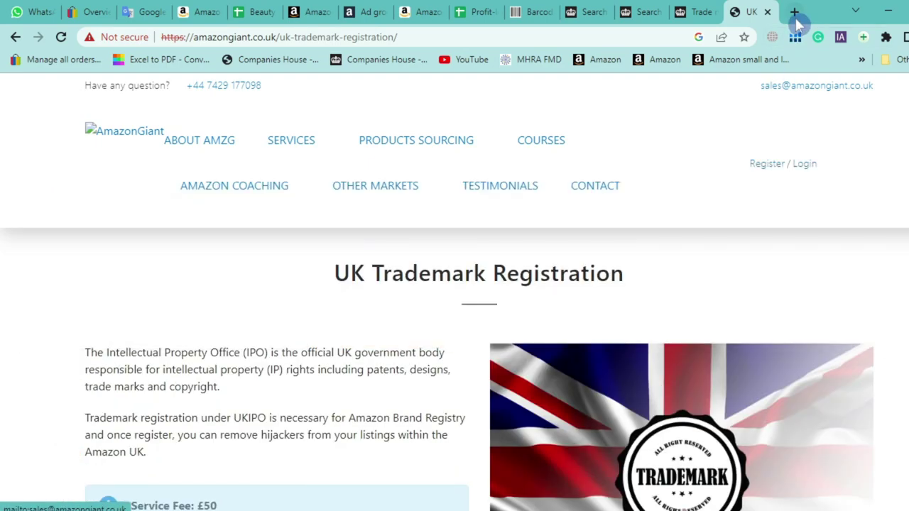
left_click(794, 13)
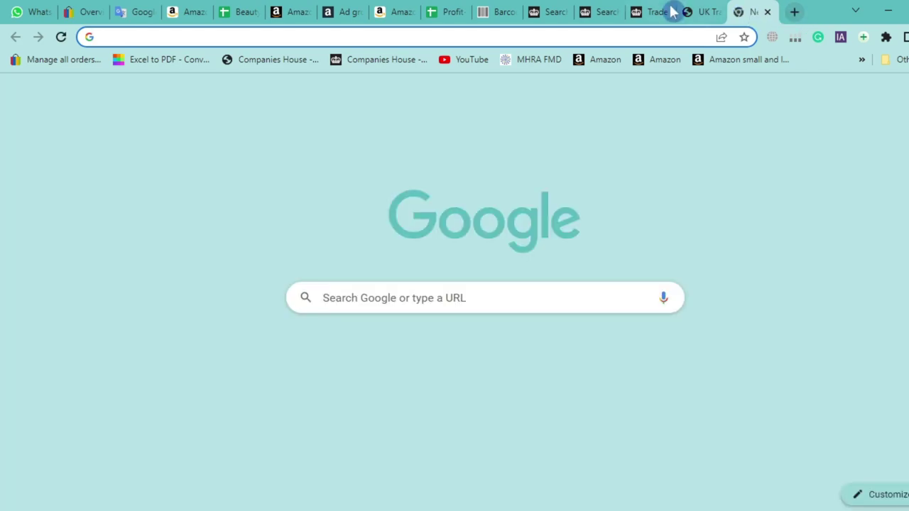
Switch back to the UK Trademark Registration tab
left_click(699, 11)
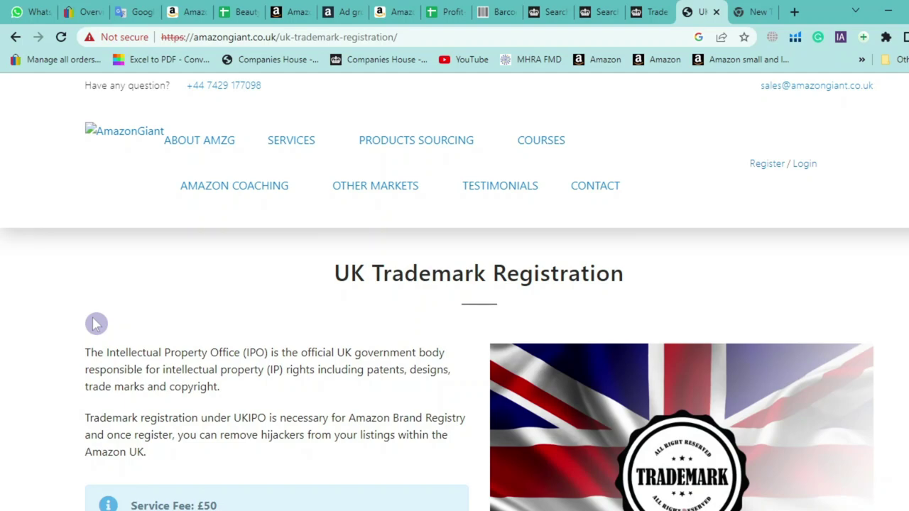
In Seller Central, open Performance > Account Health and scroll to Policy Compliance
left_click(307, 8)
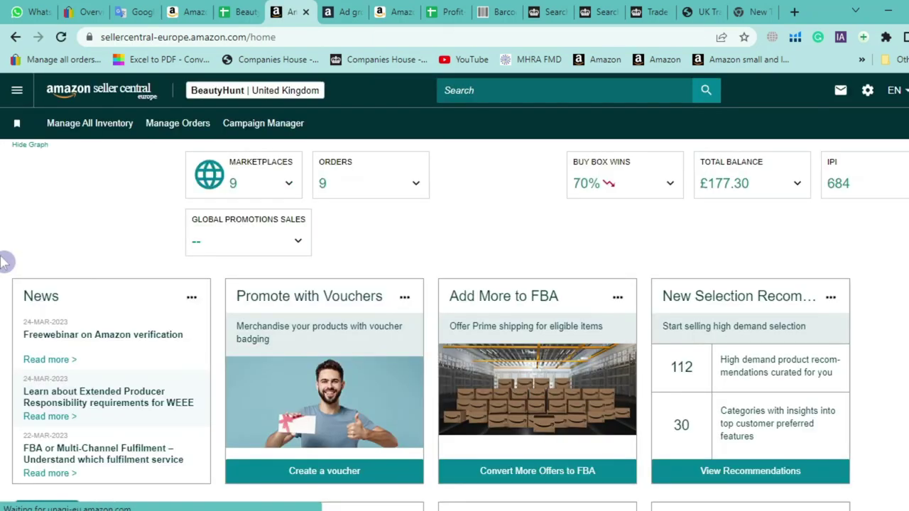
left_click(18, 91)
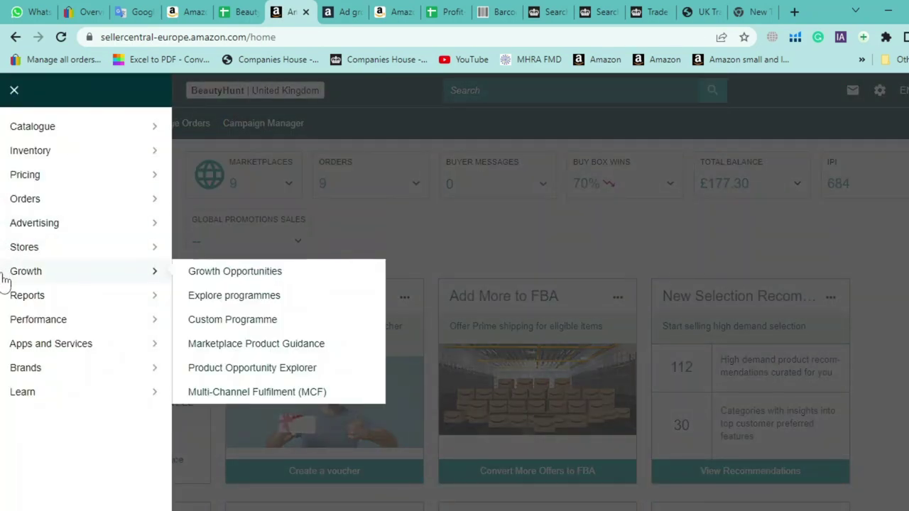
mouse_move(56, 312)
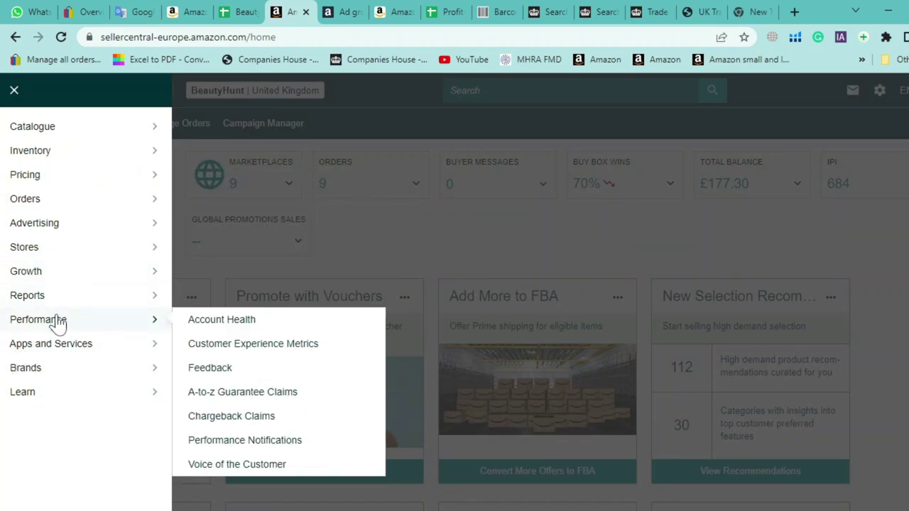
left_click(234, 318)
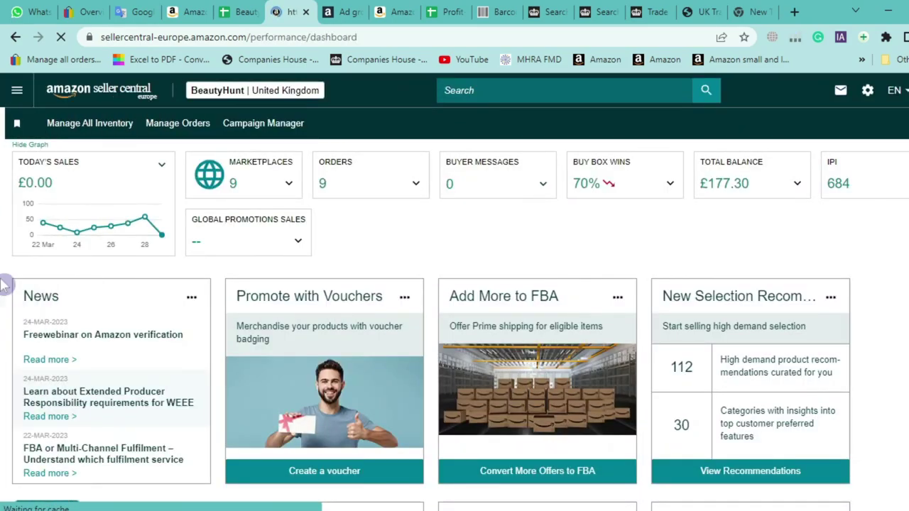
scroll(341, 298, "down", 3)
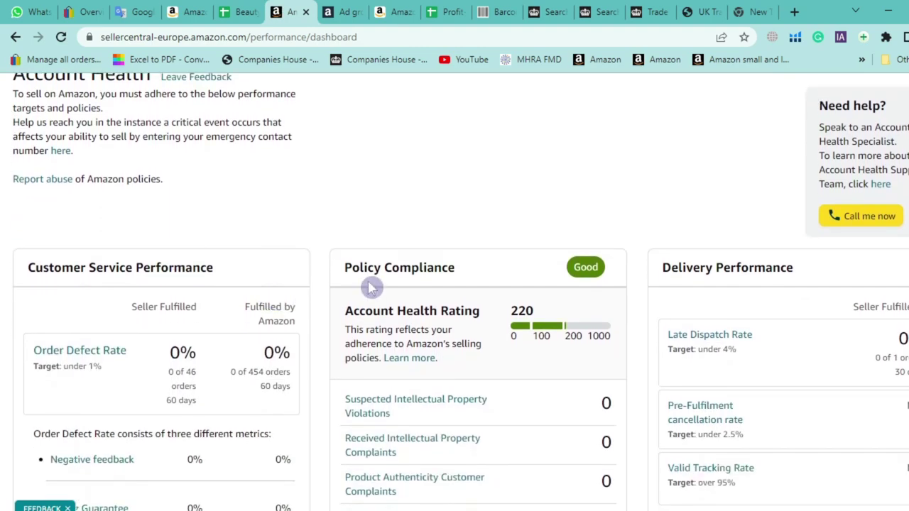
scroll(454, 288, "down", 4)
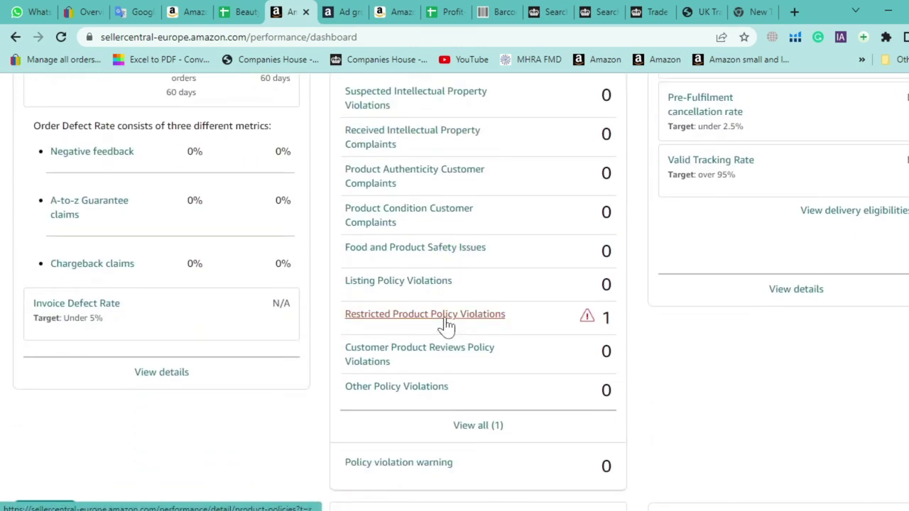
Open the restricted product violation and expand its details to read the dental excavators restriction
left_click(445, 323)
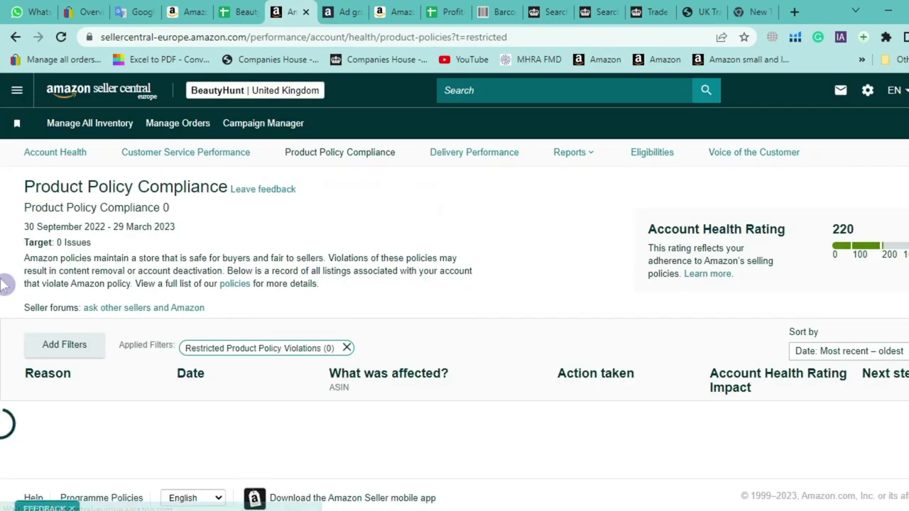
scroll(6, 286, "down", 3)
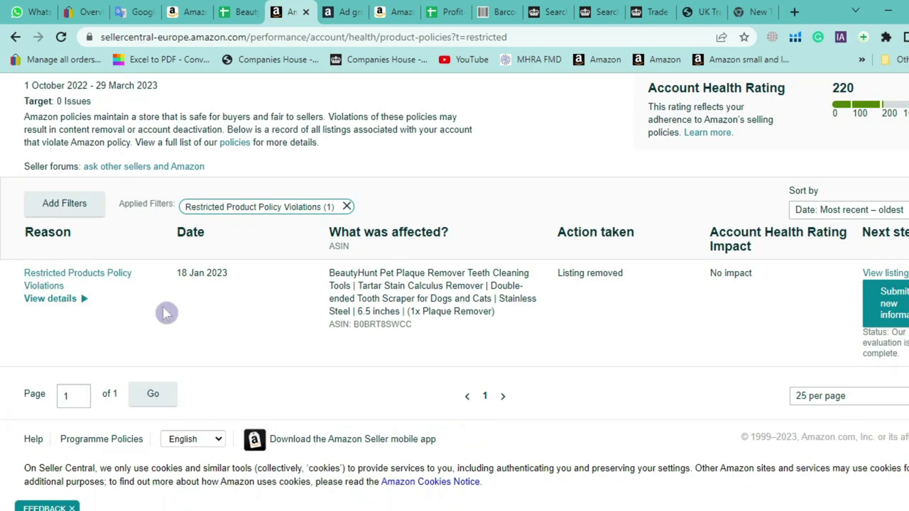
left_click(83, 301)
scroll(79, 318, "down", 1)
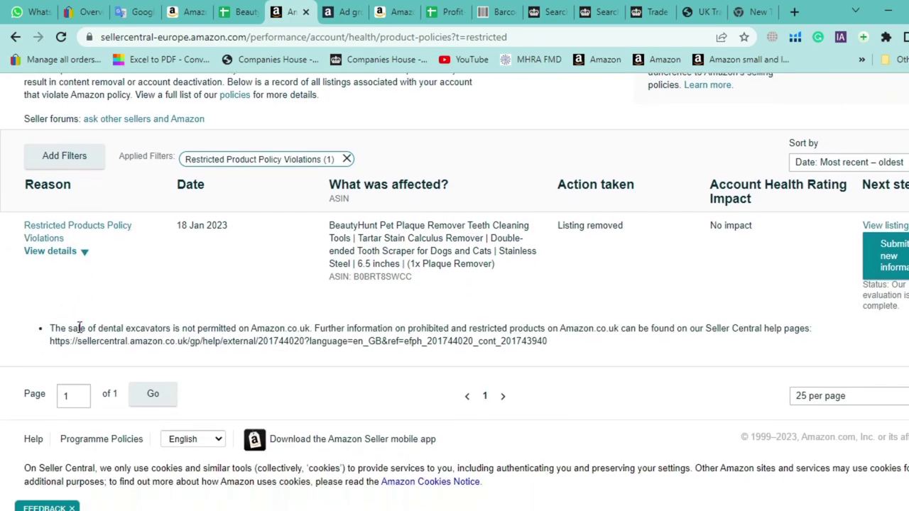
left_click_drag(72, 328, 313, 326)
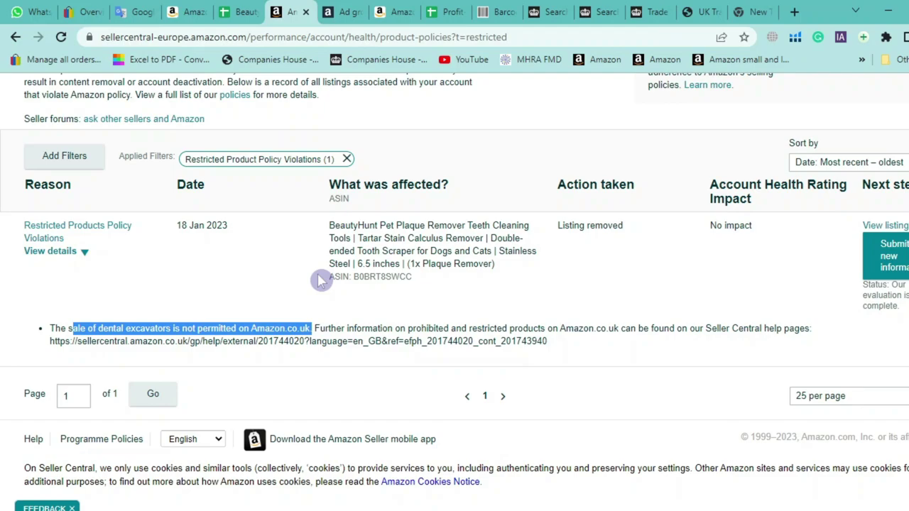
left_click(375, 298)
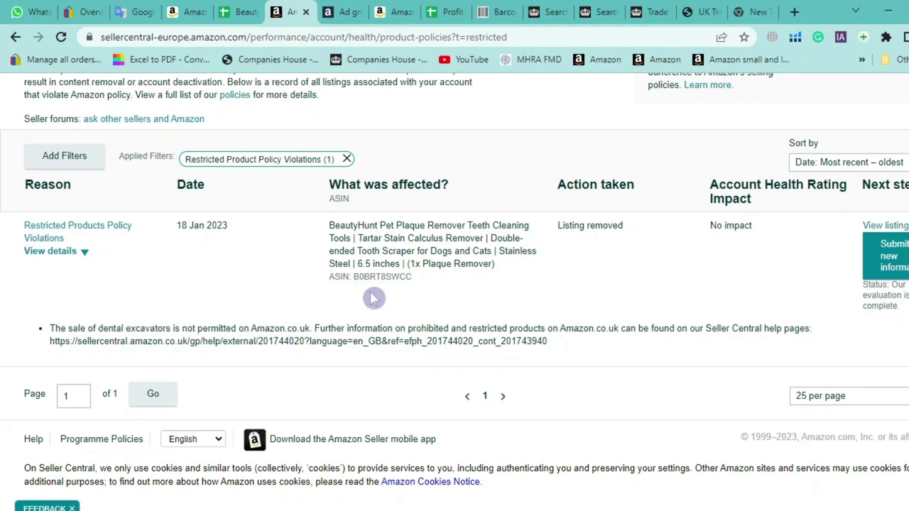
Check the violation's 'No impact' rating on the plaque remover record, then leave Seller Central
scroll(375, 300, "up", 1)
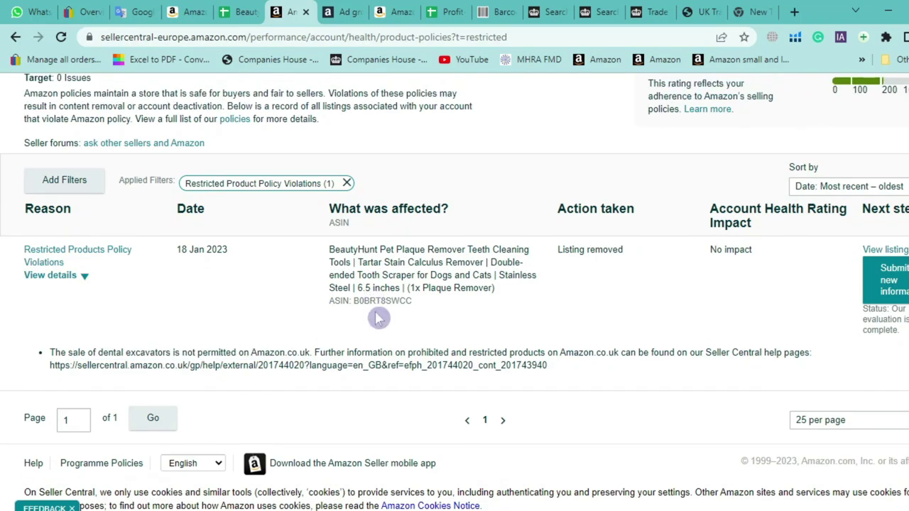
triple_click(732, 262)
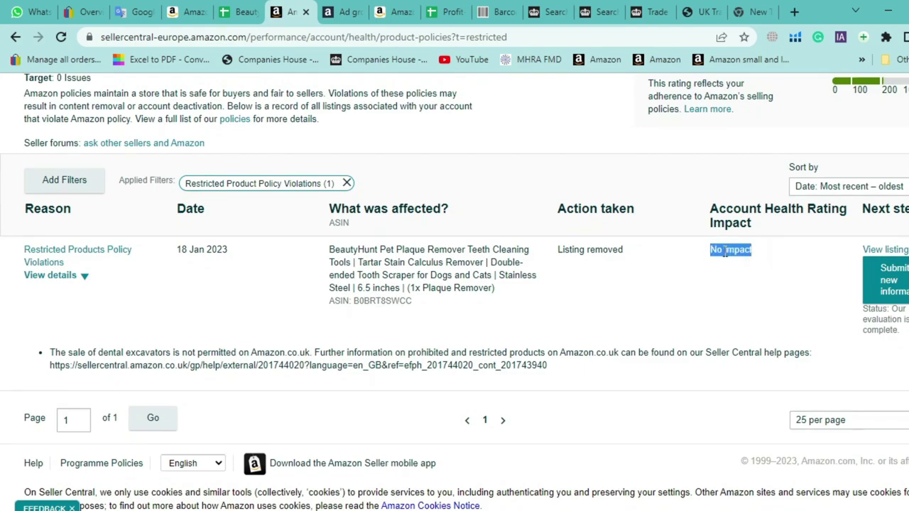
scroll(726, 252, "up", 3)
scroll(362, 263, "down", 1)
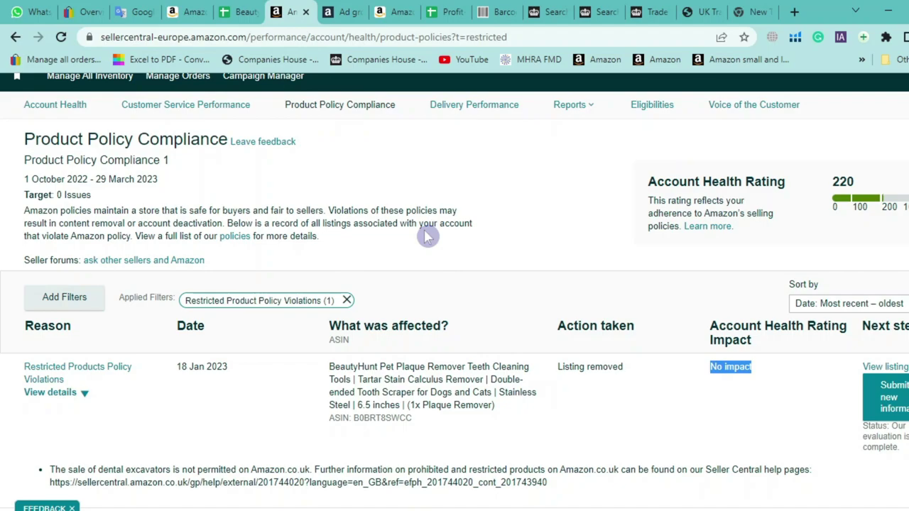
scroll(422, 233, "up", 1)
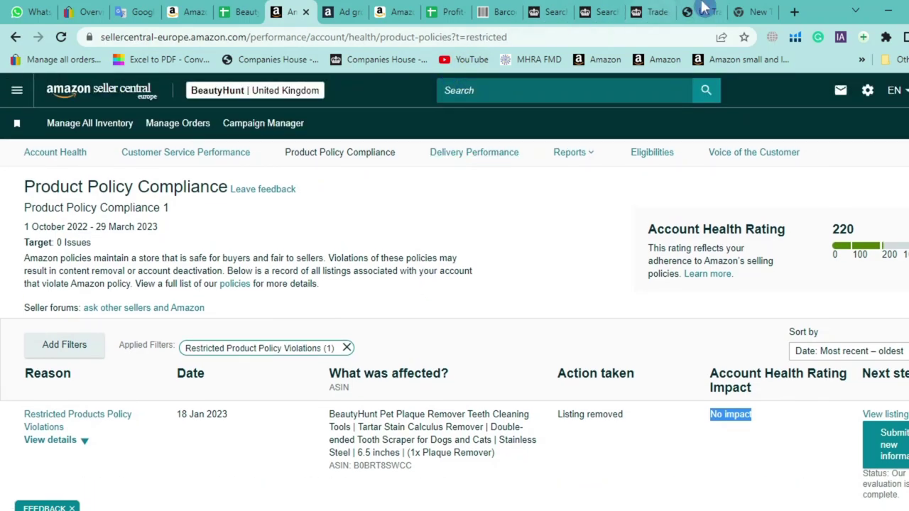
left_click(735, 10)
Bring up AmazonGiant's UK Trademark Registration page showing the £50 UKIPO service fee
left_click(704, 10)
mouse_move(292, 142)
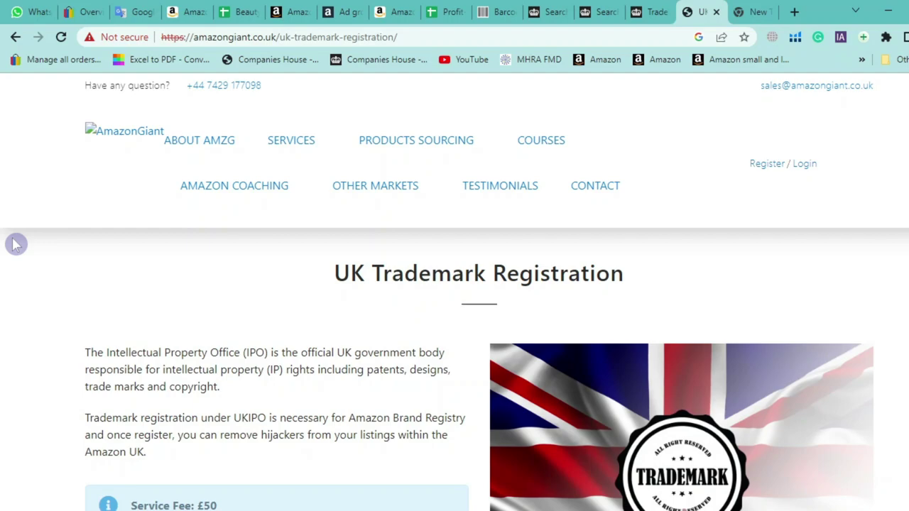
mouse_move(256, 149)
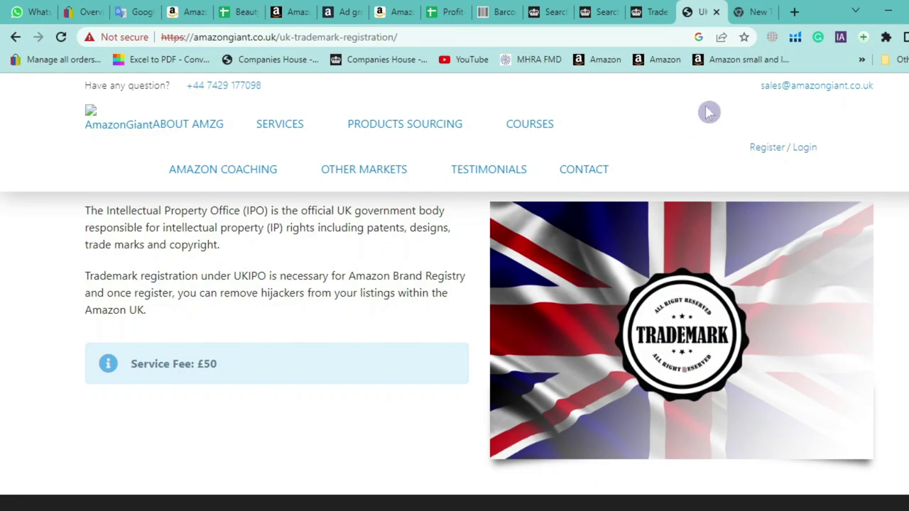
Search Google for 'ali baba' in a new tab and open the Alibaba.com result
left_click(766, 13)
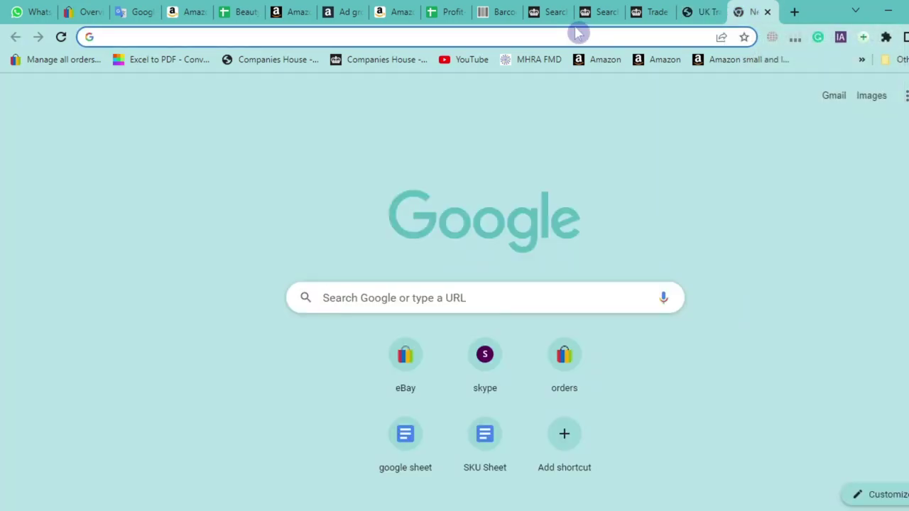
type("ali baba")
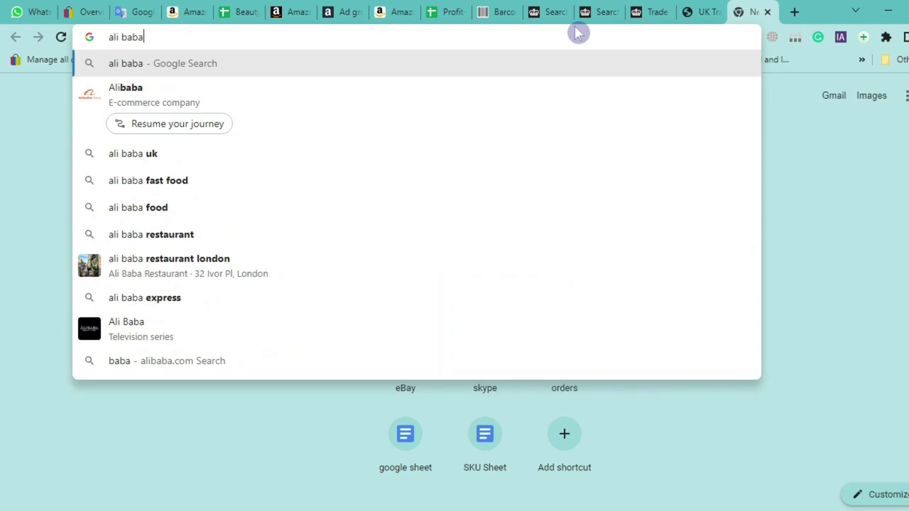
key("Return")
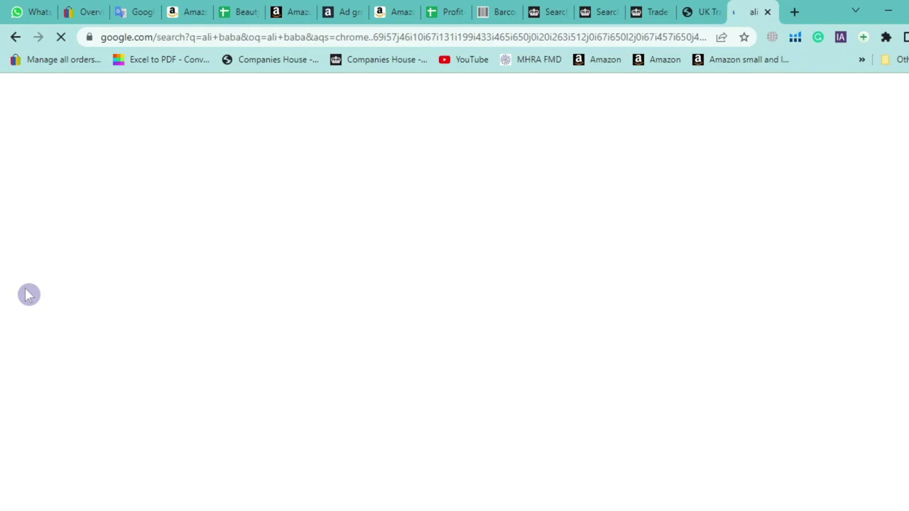
scroll(64, 327, "down", 3)
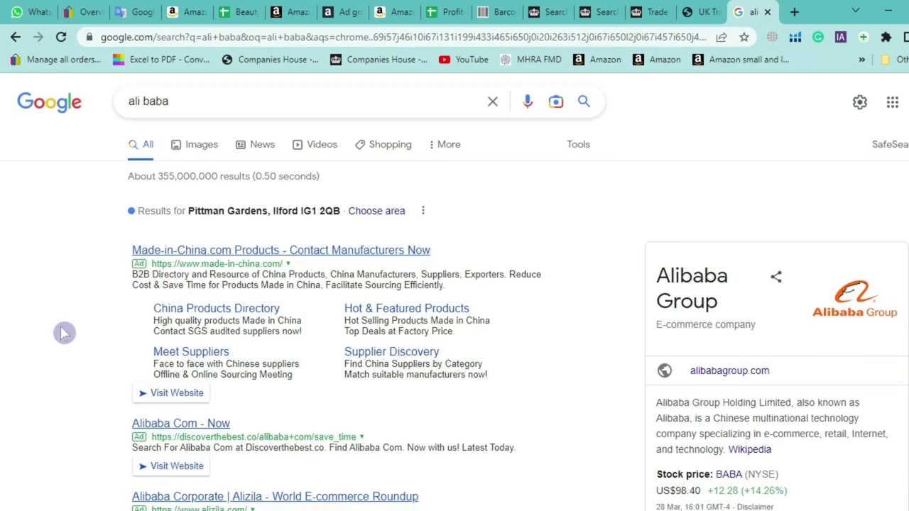
scroll(60, 325, "down", 5)
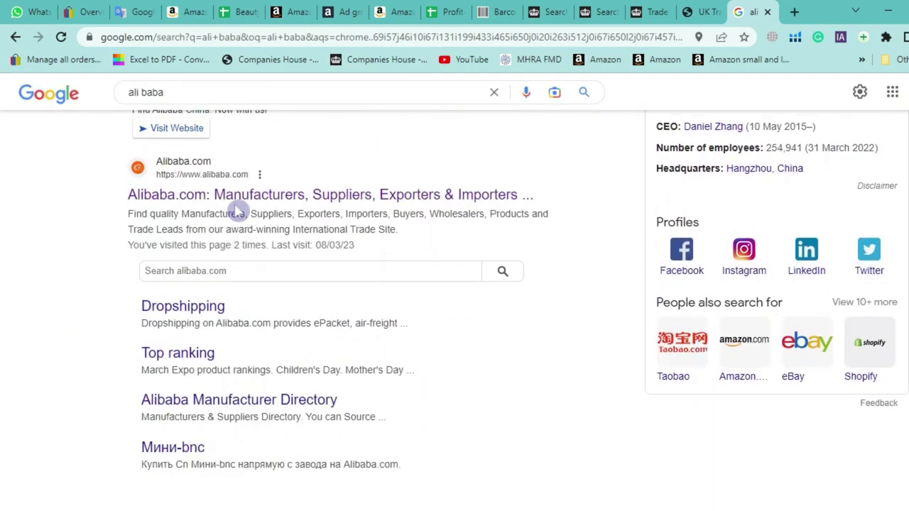
left_click(236, 196)
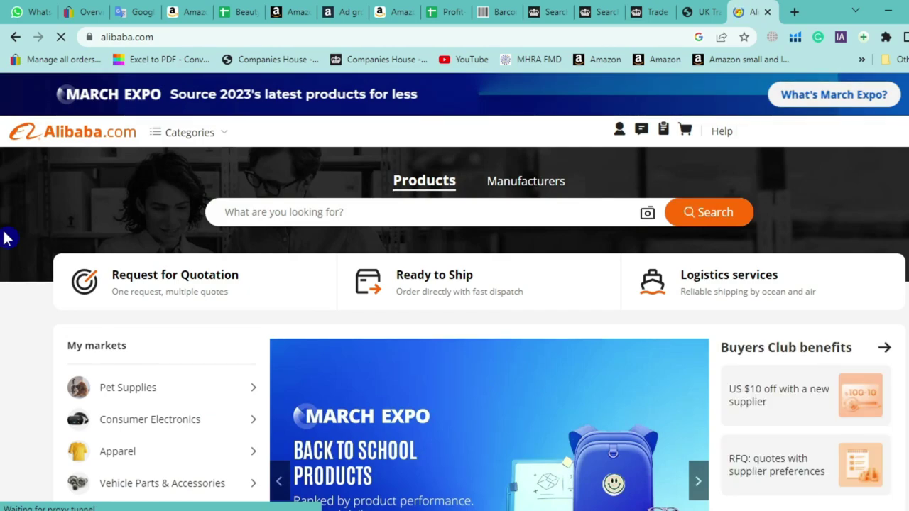
Search Alibaba for 'toothbrush holder' and scroll through the wall-mount dispenser results
scroll(29, 364, "down", 1)
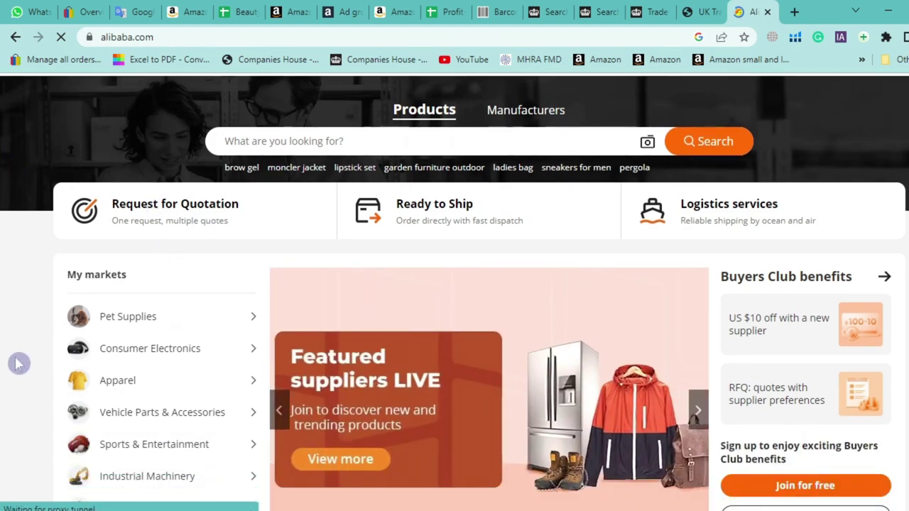
left_click(365, 136)
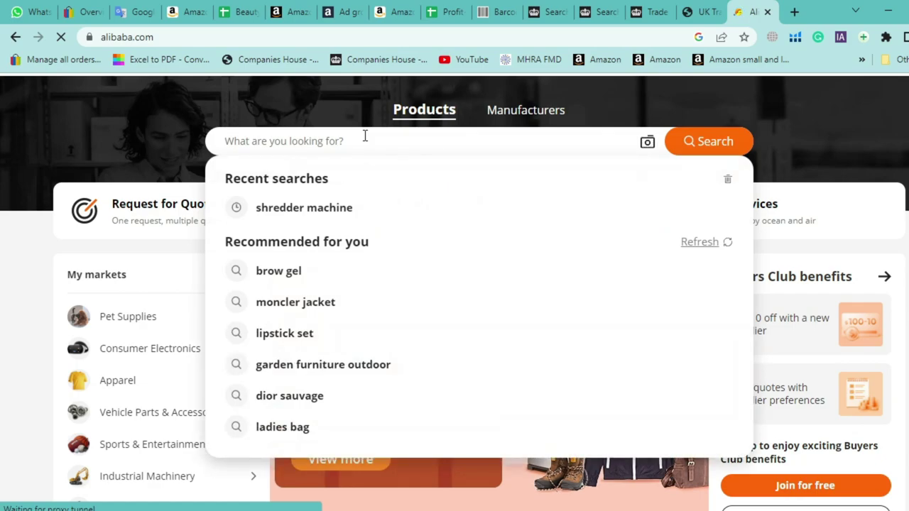
type("tooth")
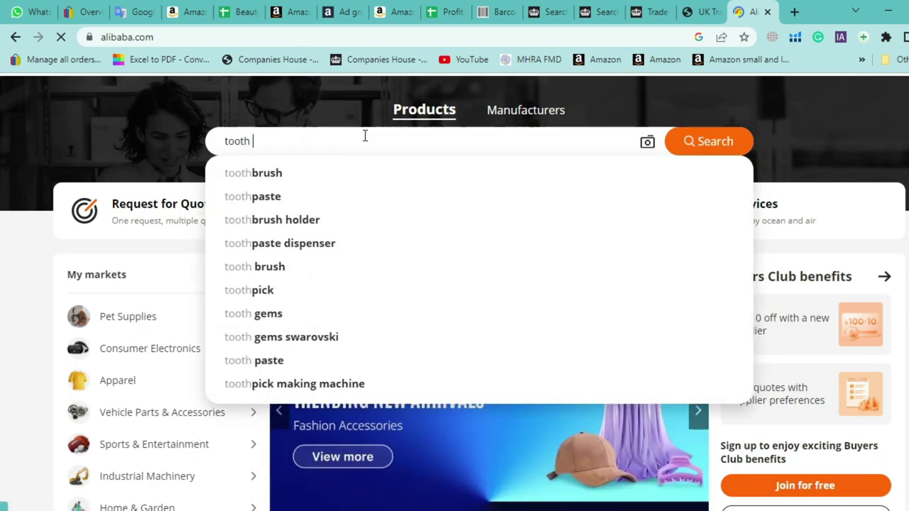
key("Down")
key("Down")
key("Down")
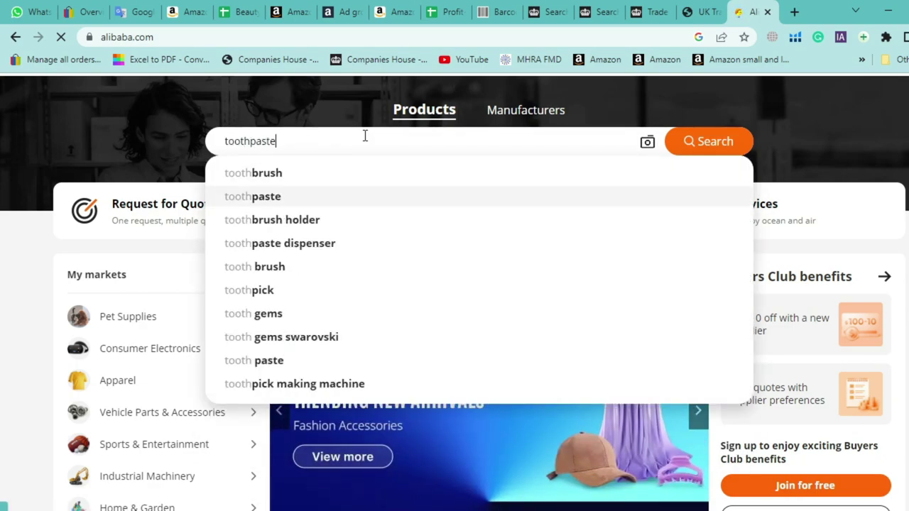
key("Return")
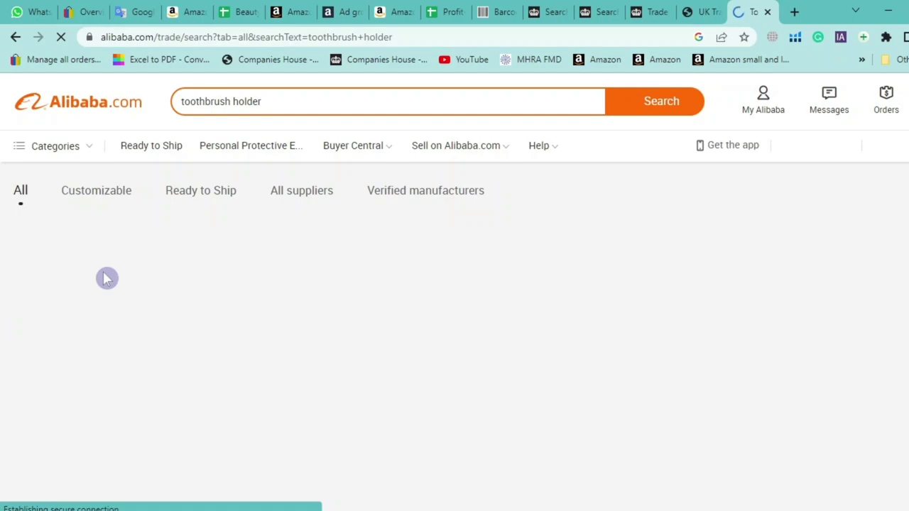
scroll(78, 276, "down", 3)
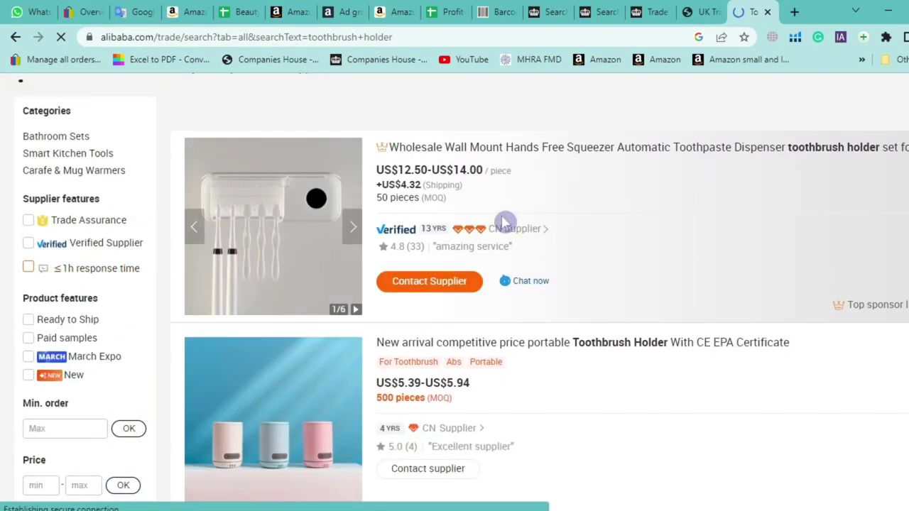
scroll(487, 238, "down", 3)
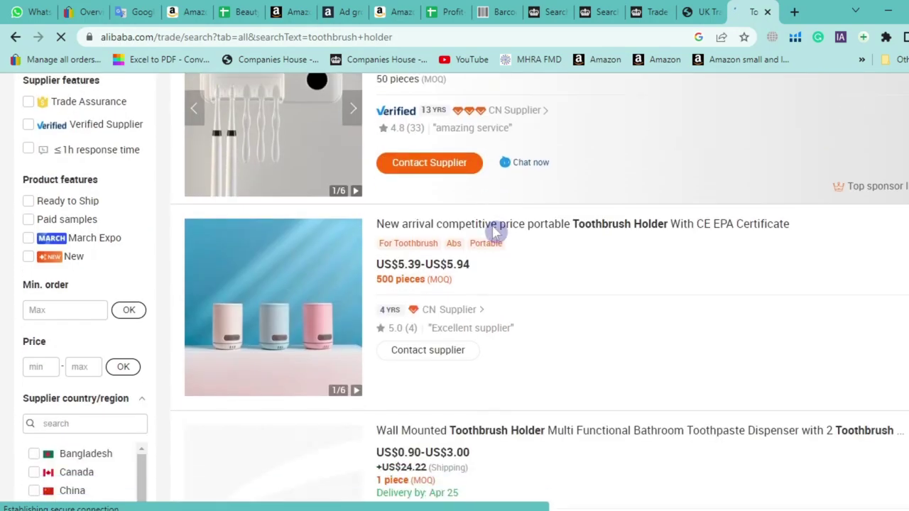
Check the Referral fee column D in the profit-loss sheet, then return to the toothbrush holder results
left_click(442, 11)
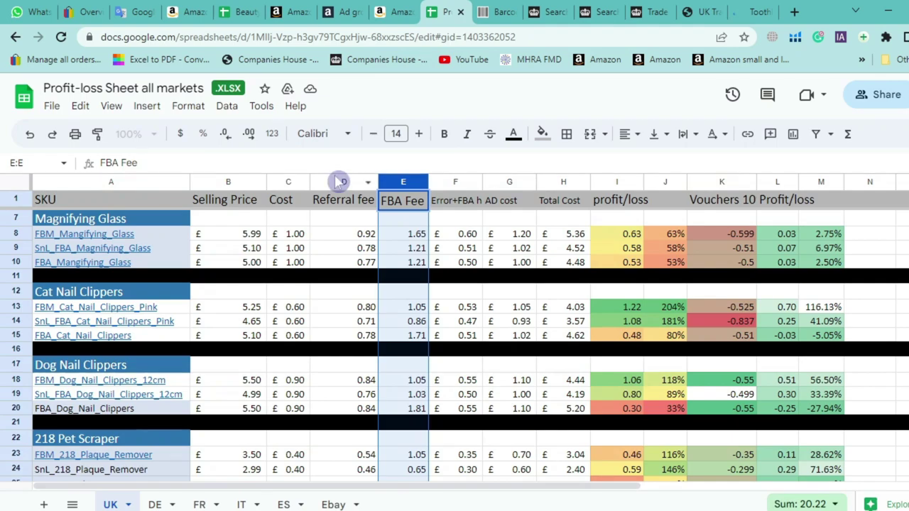
left_click(319, 183)
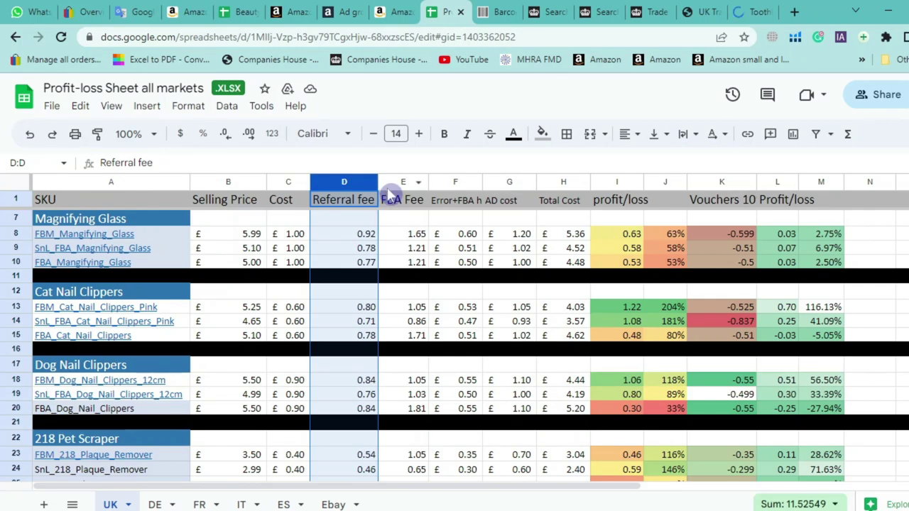
left_click(754, 12)
scroll(428, 260, "down", 2)
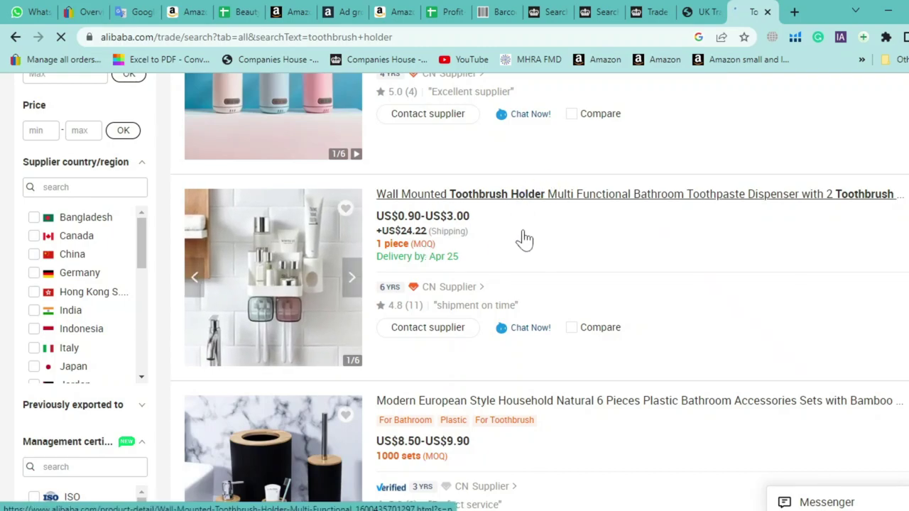
Dismiss the notification prompt and browse the toothbrush holder supplier listings and prices
scroll(481, 240, "up", 1)
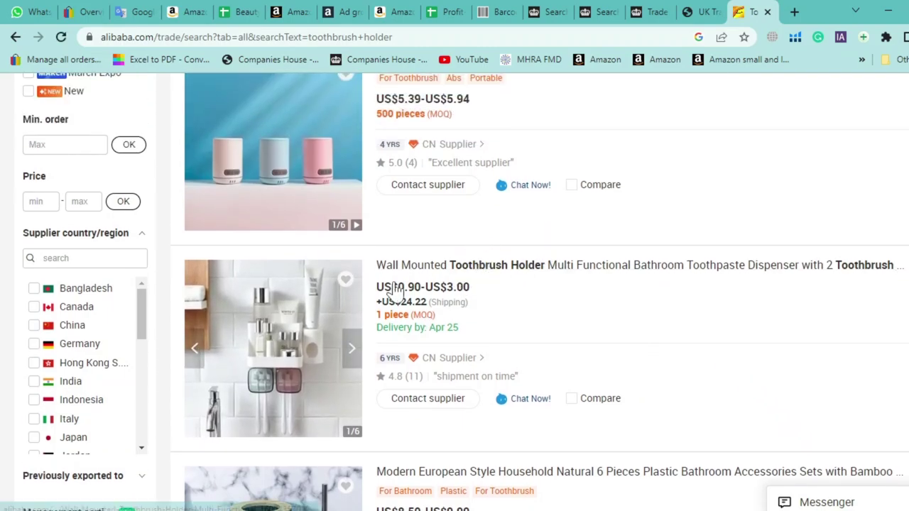
scroll(297, 282, "down", 1)
scroll(297, 282, "down", 1)
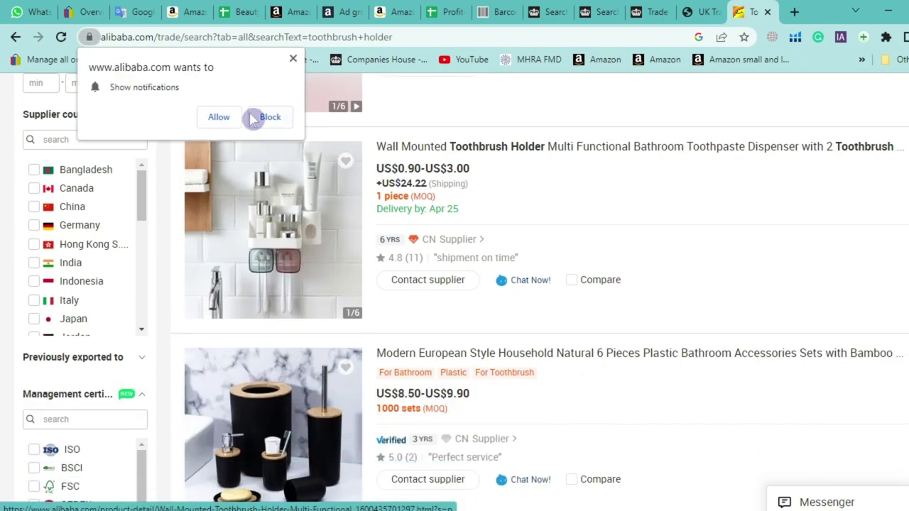
left_click(219, 117)
scroll(239, 230, "down", 1)
scroll(241, 236, "down", 8)
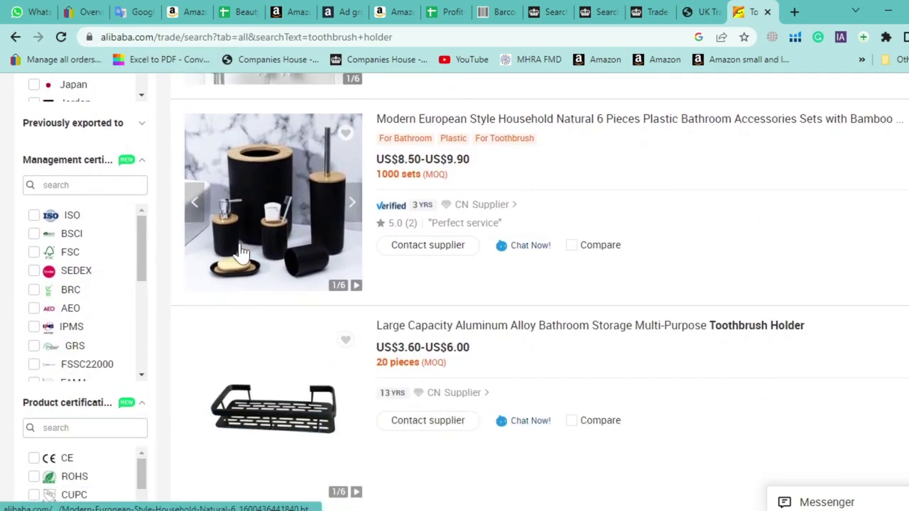
scroll(242, 252, "down", 6)
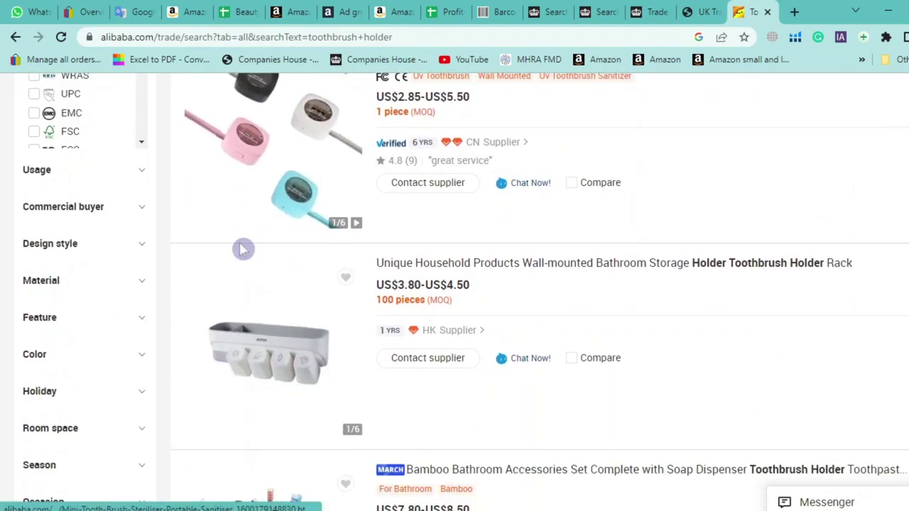
scroll(242, 259, "down", 2)
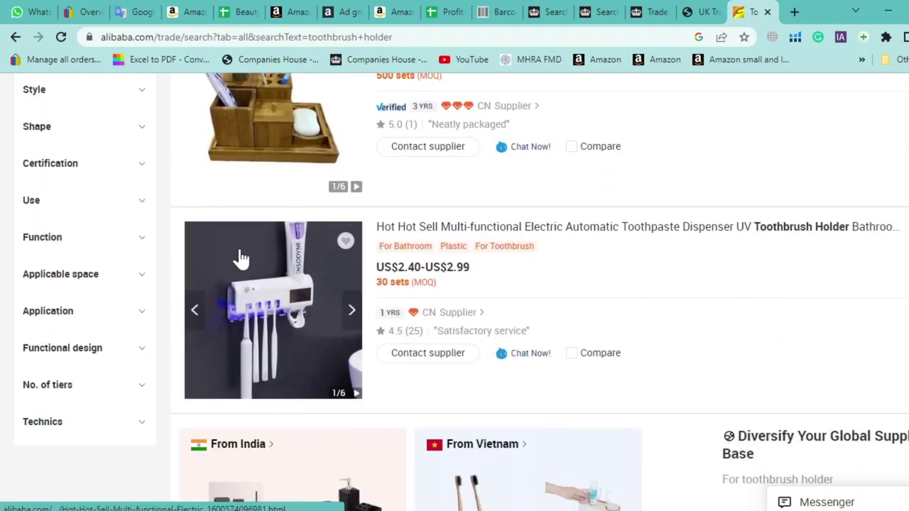
scroll(242, 260, "down", 3)
scroll(278, 302, "down", 2)
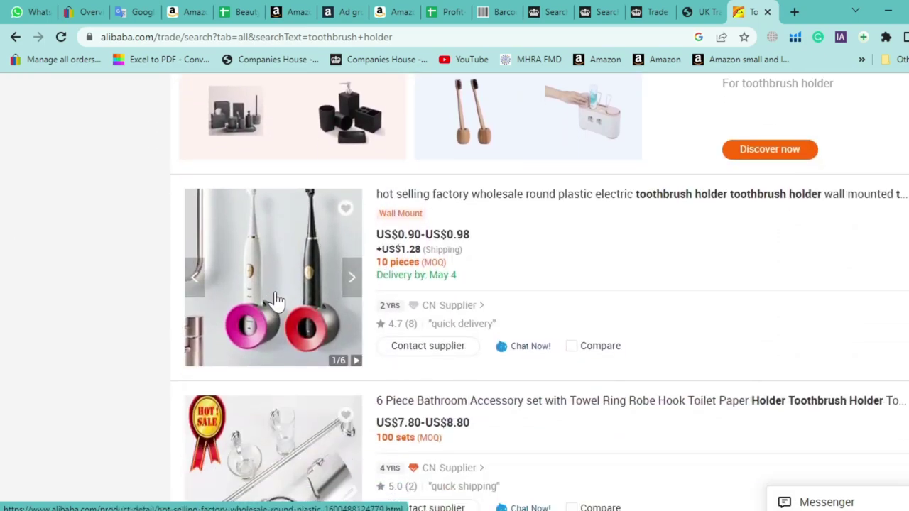
scroll(274, 298, "down", 6)
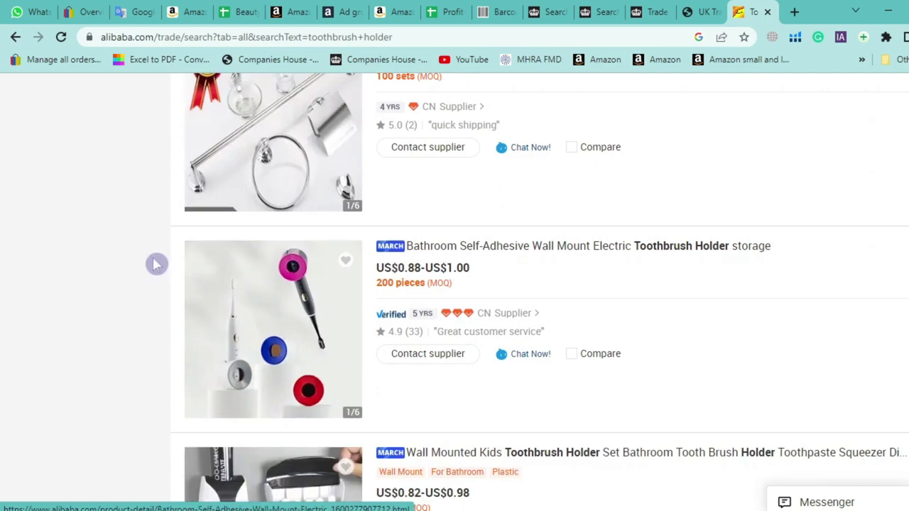
scroll(120, 272, "down", 3)
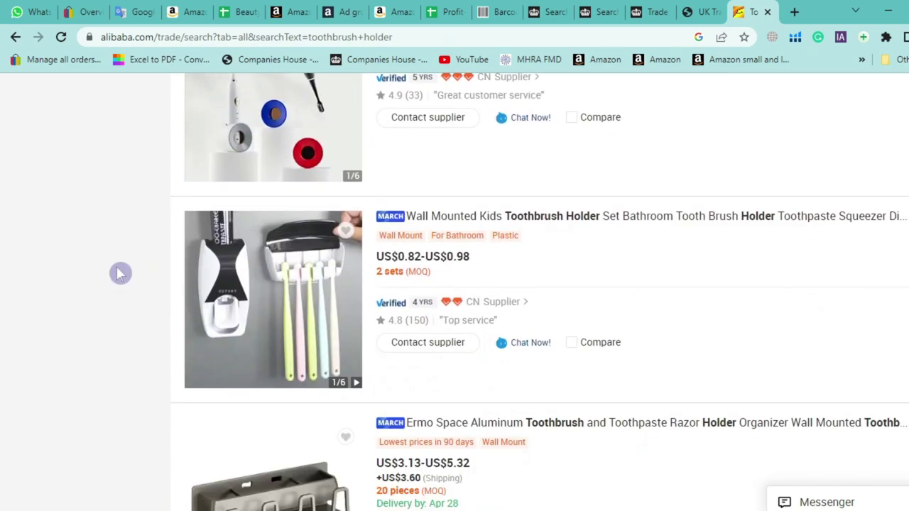
scroll(120, 274, "down", 4)
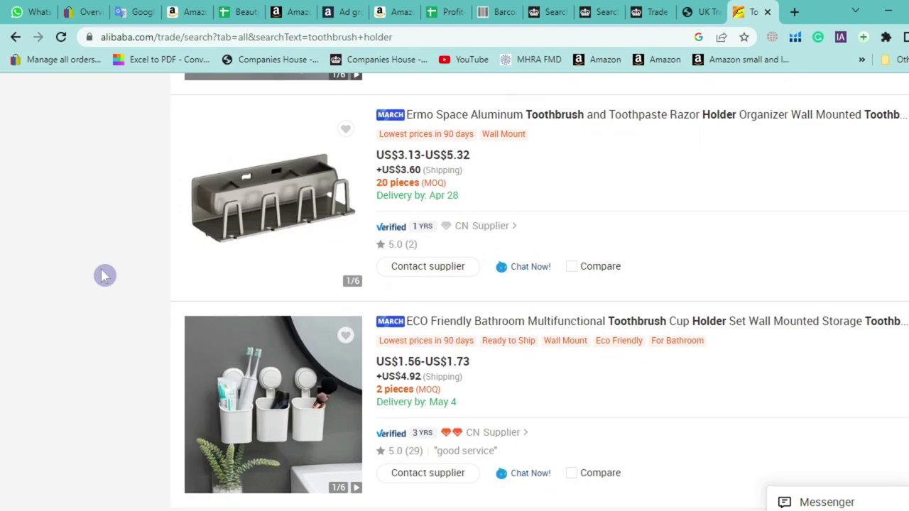
scroll(103, 275, "down", 3)
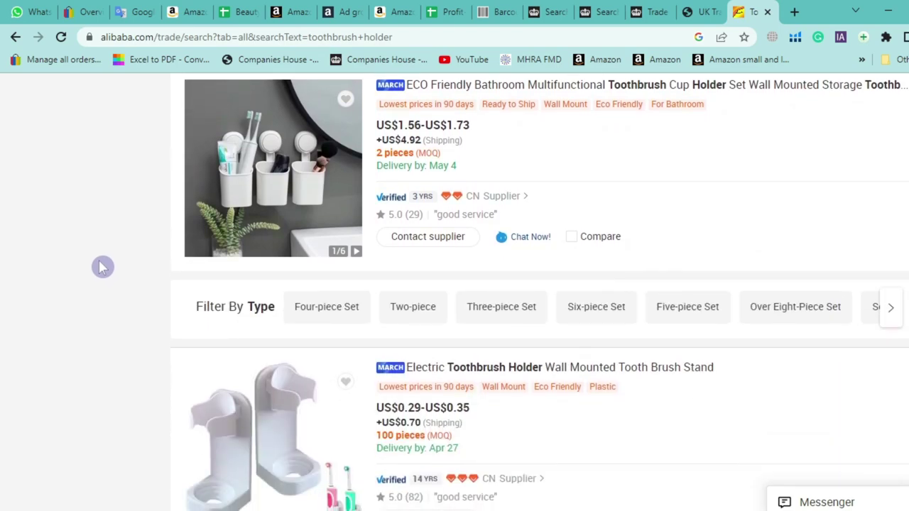
scroll(103, 268, "down", 3)
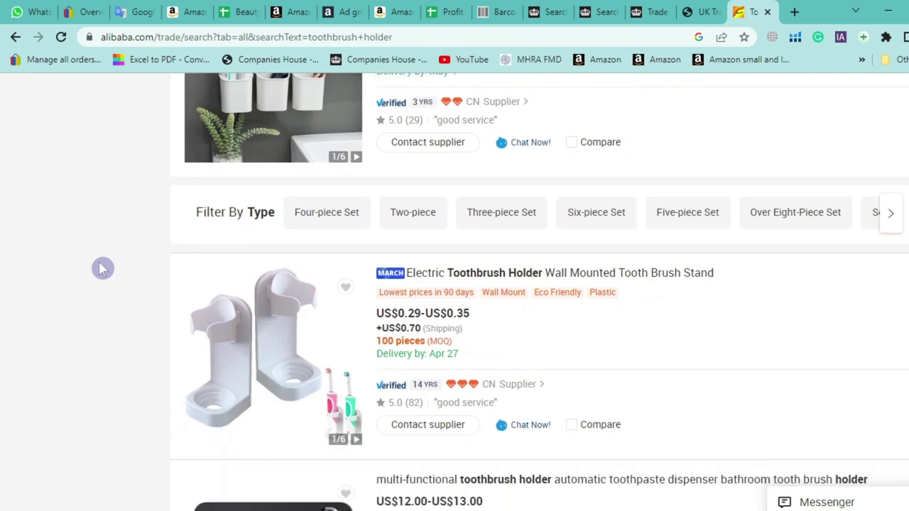
scroll(103, 270, "down", 1)
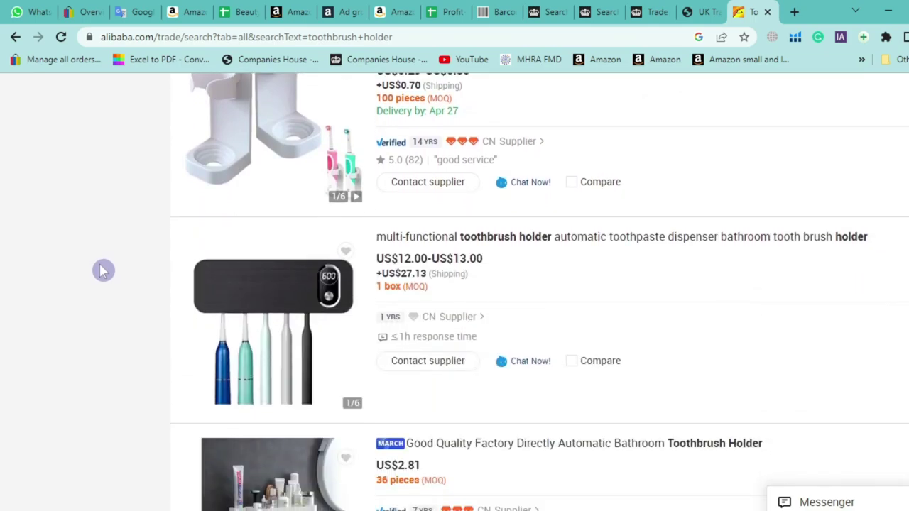
scroll(103, 270, "down", 2)
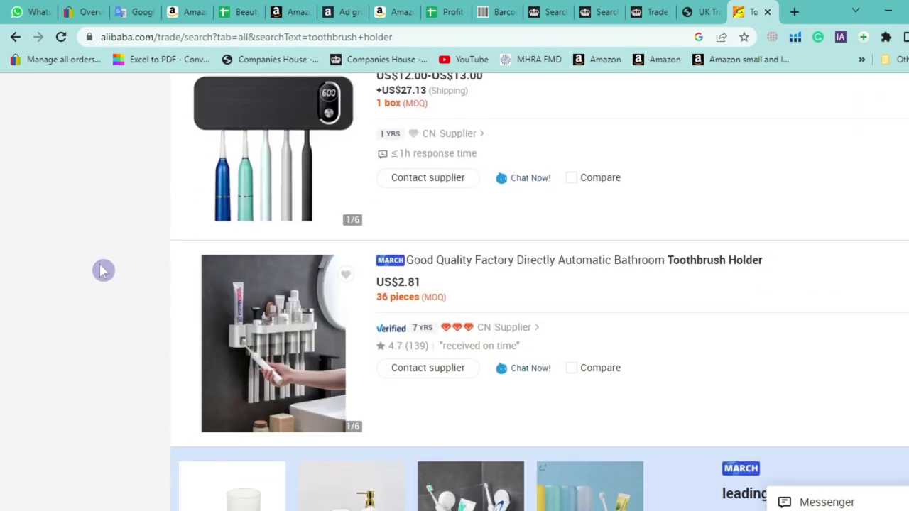
scroll(103, 270, "down", 5)
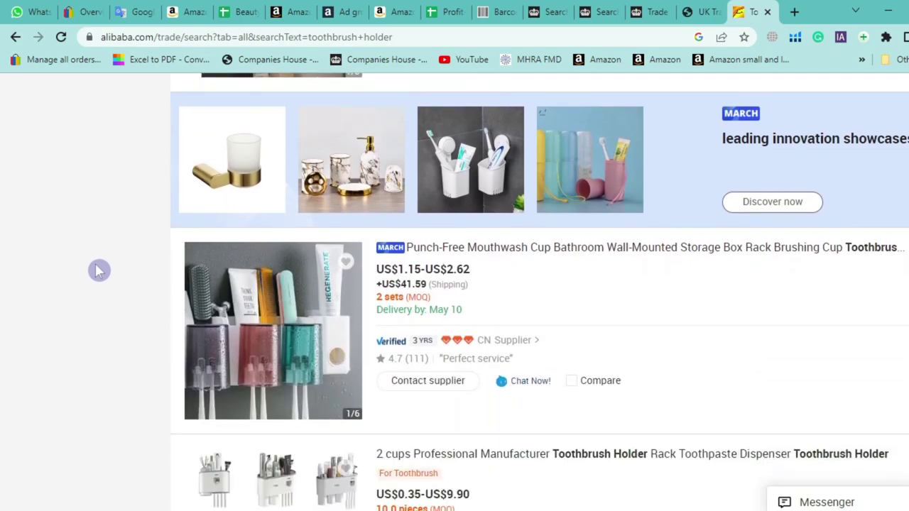
scroll(99, 271, "down", 1)
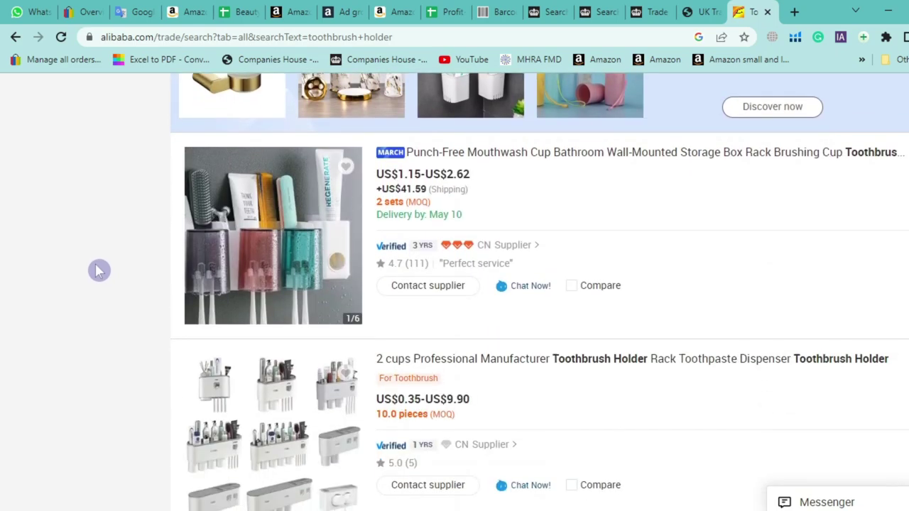
scroll(99, 270, "down", 1)
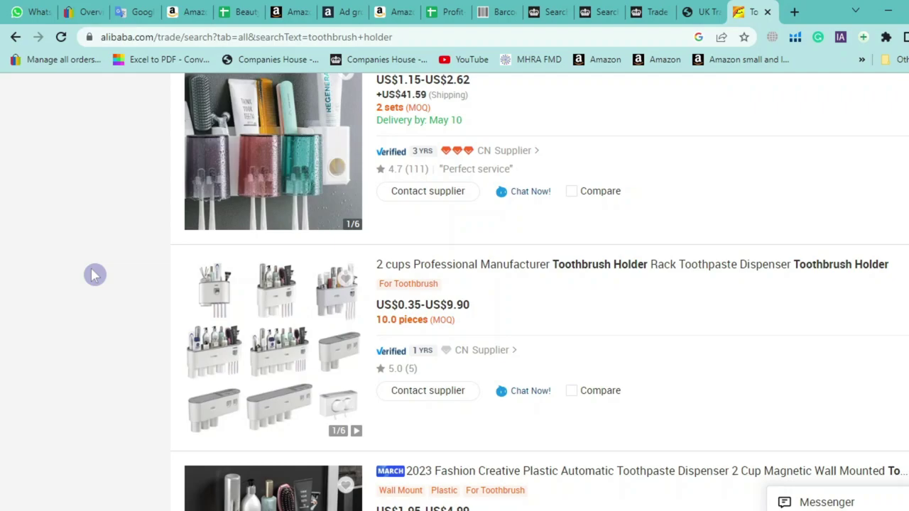
scroll(92, 299, "down", 2)
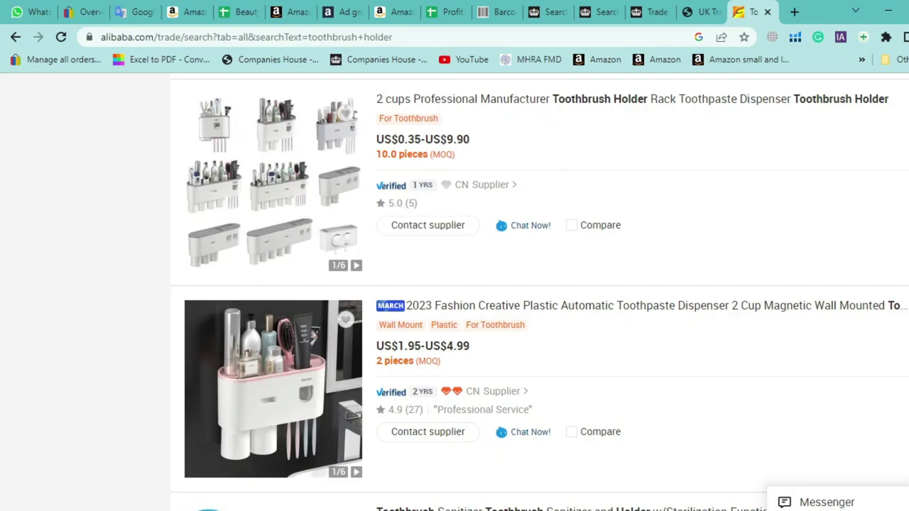
scroll(852, 284, "up", 10)
Open the Alibaba sign-in page from My Alibaba and focus the Account field
mouse_move(763, 160)
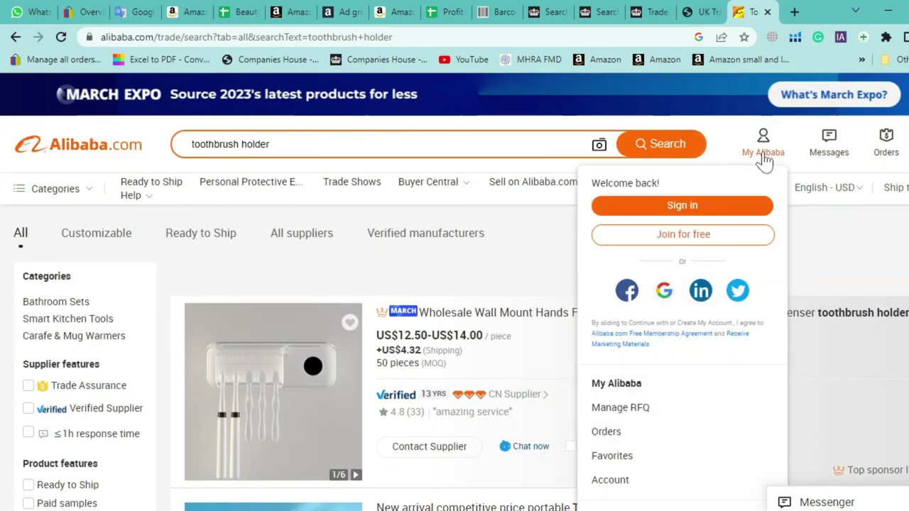
left_click(734, 207)
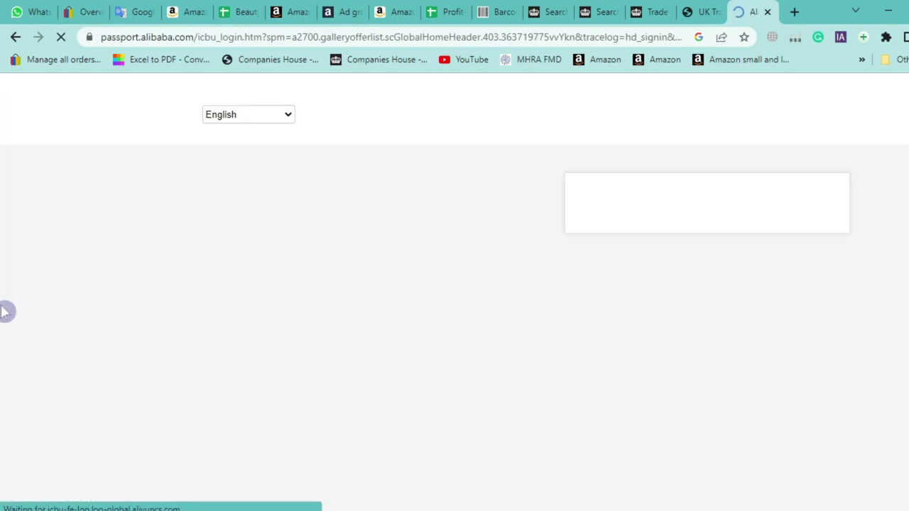
left_click(615, 241)
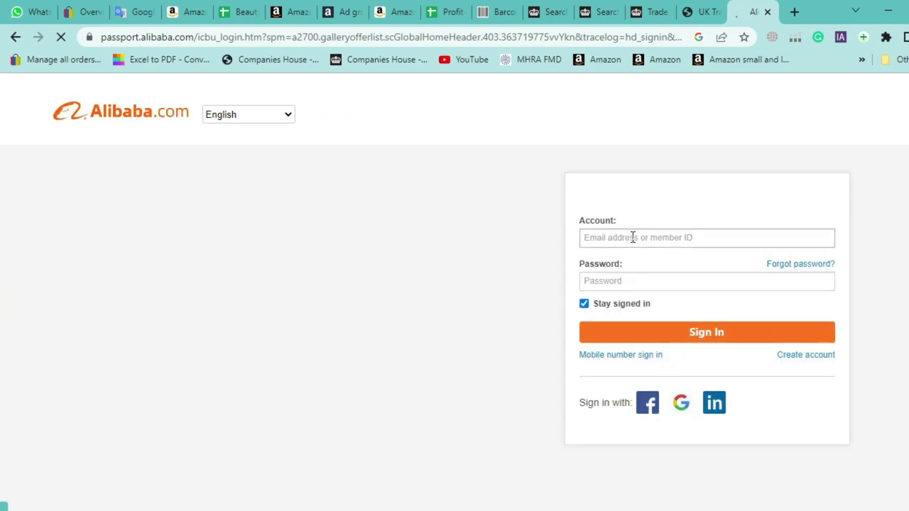